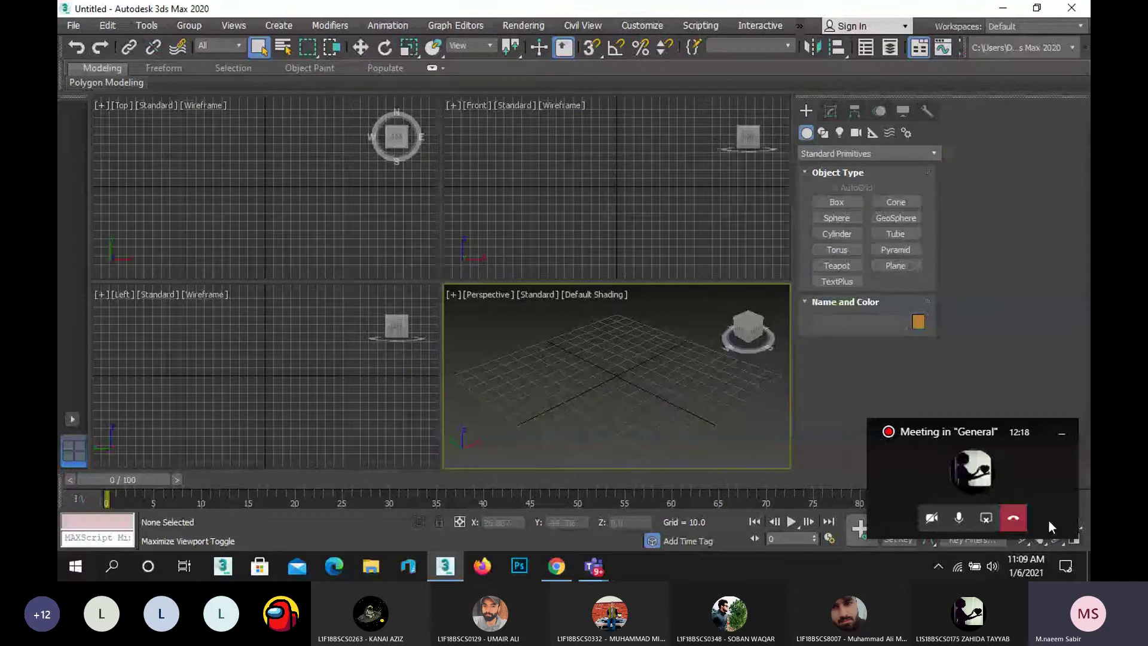
click(1062, 432)
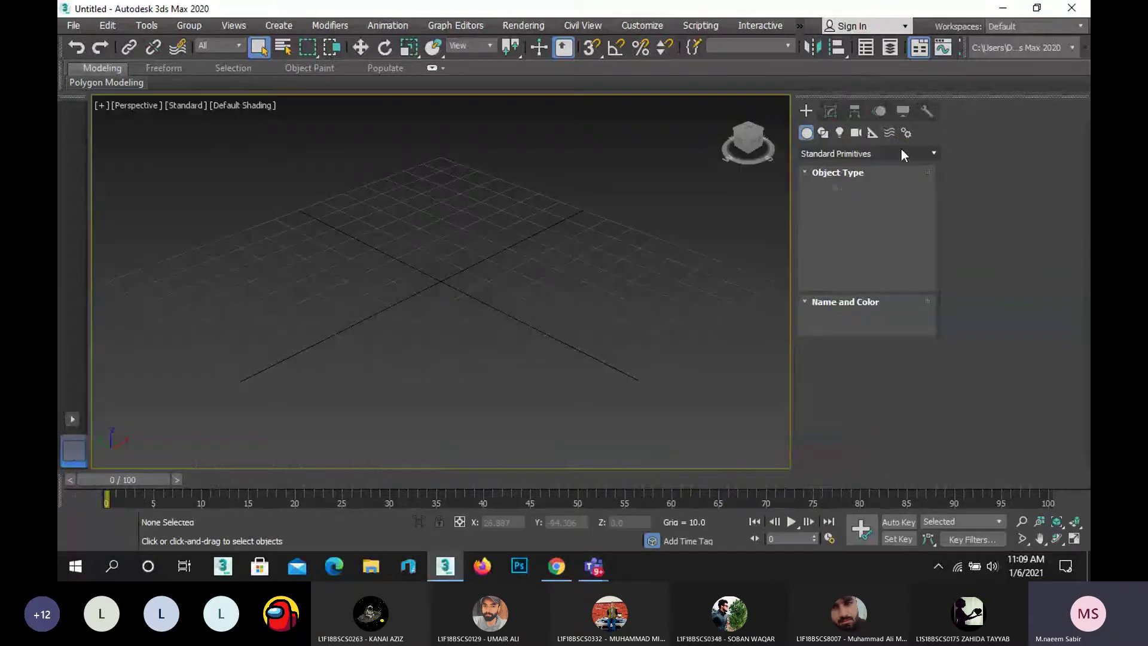
scroll(444, 274, down, 3)
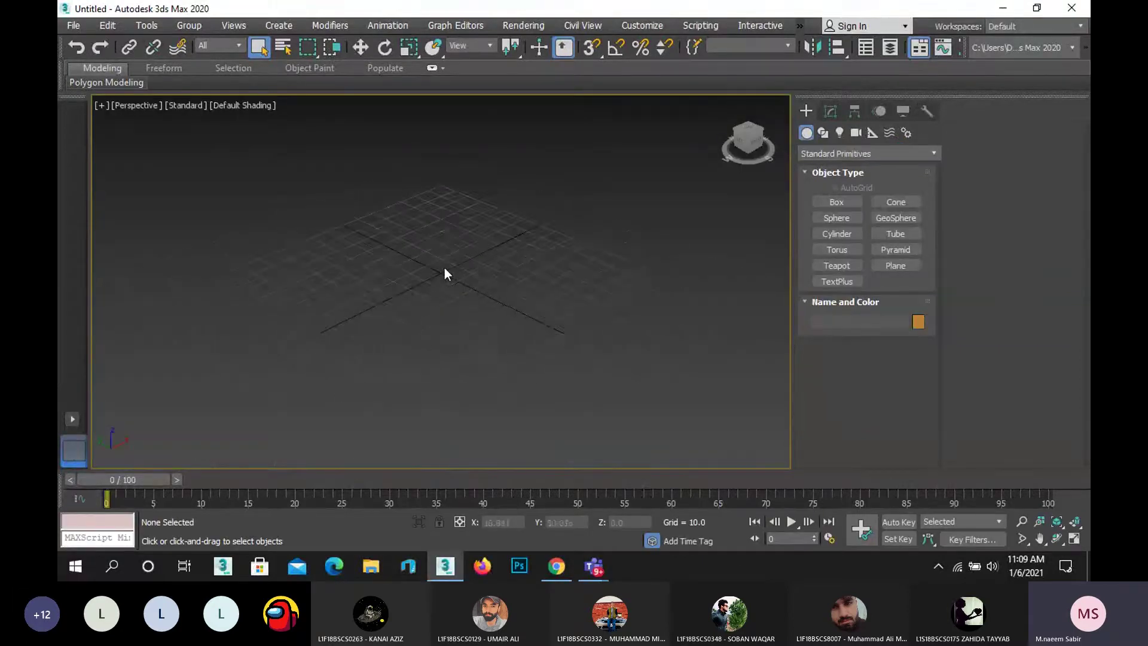
middle_drag(443, 274, 446, 323)
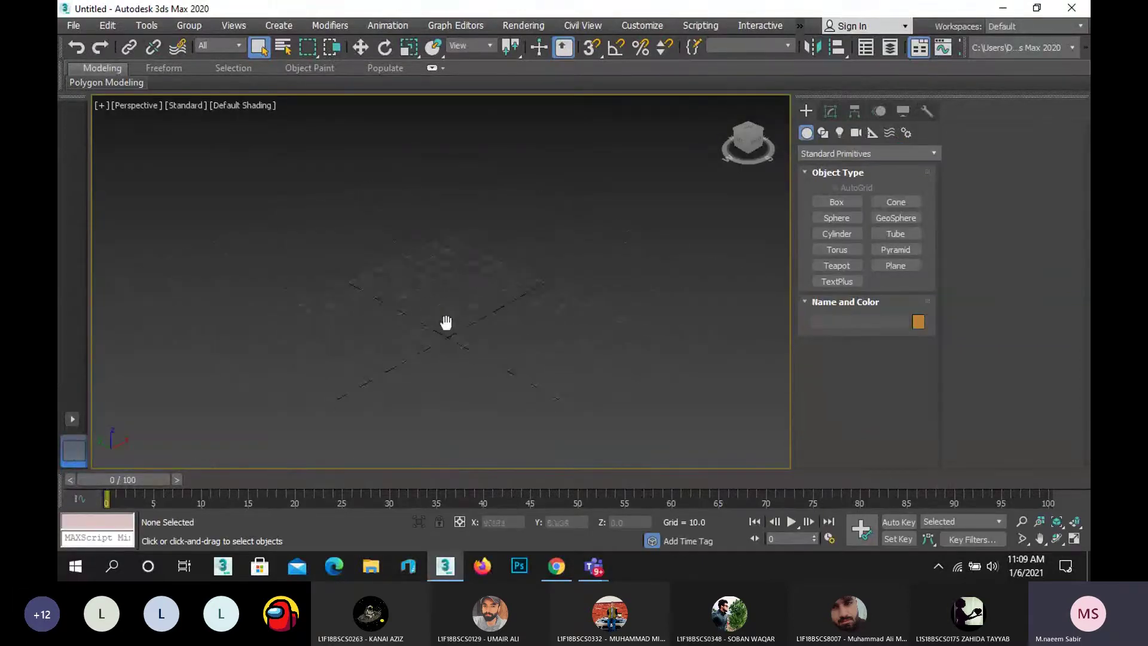
click(1056, 538)
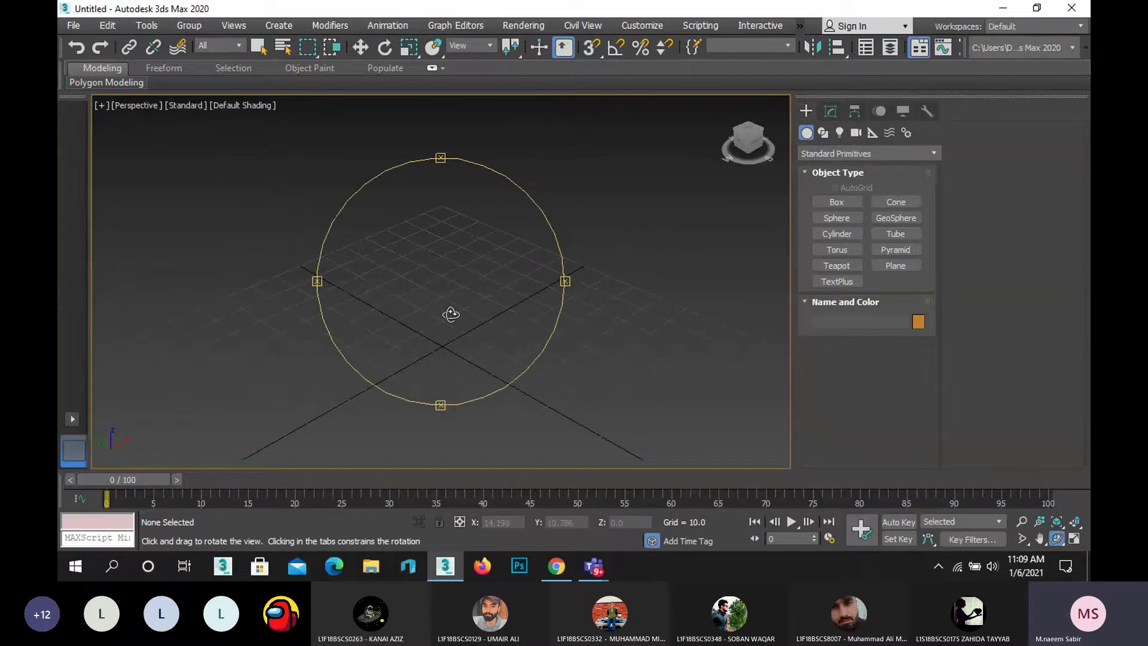
drag(451, 314, 420, 313)
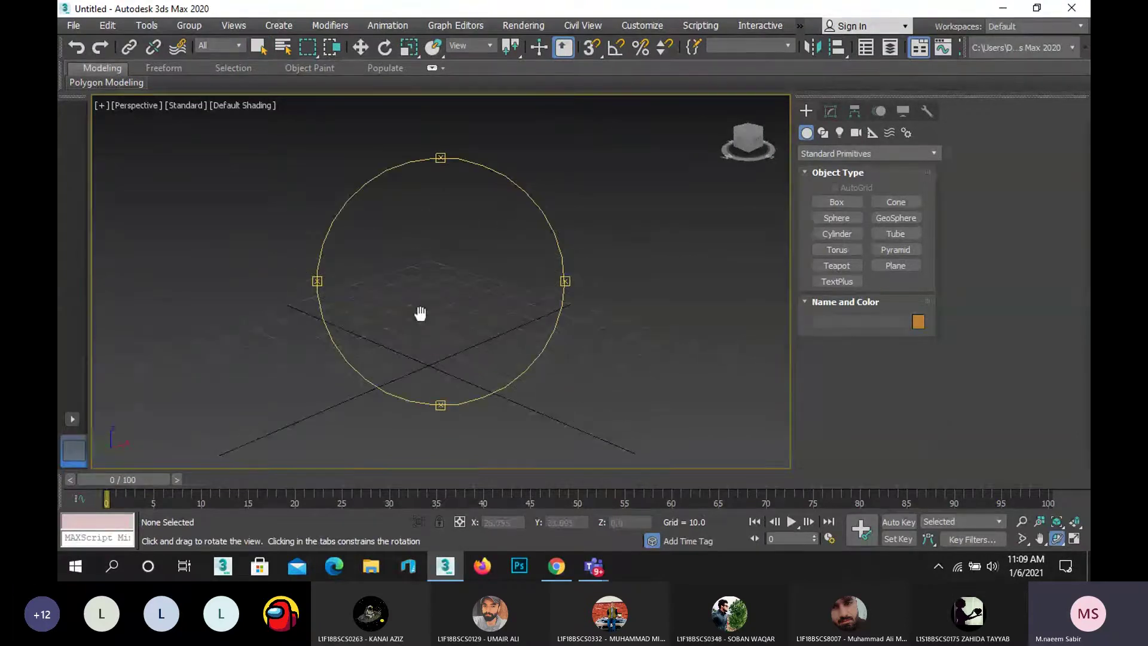
right_click(420, 313)
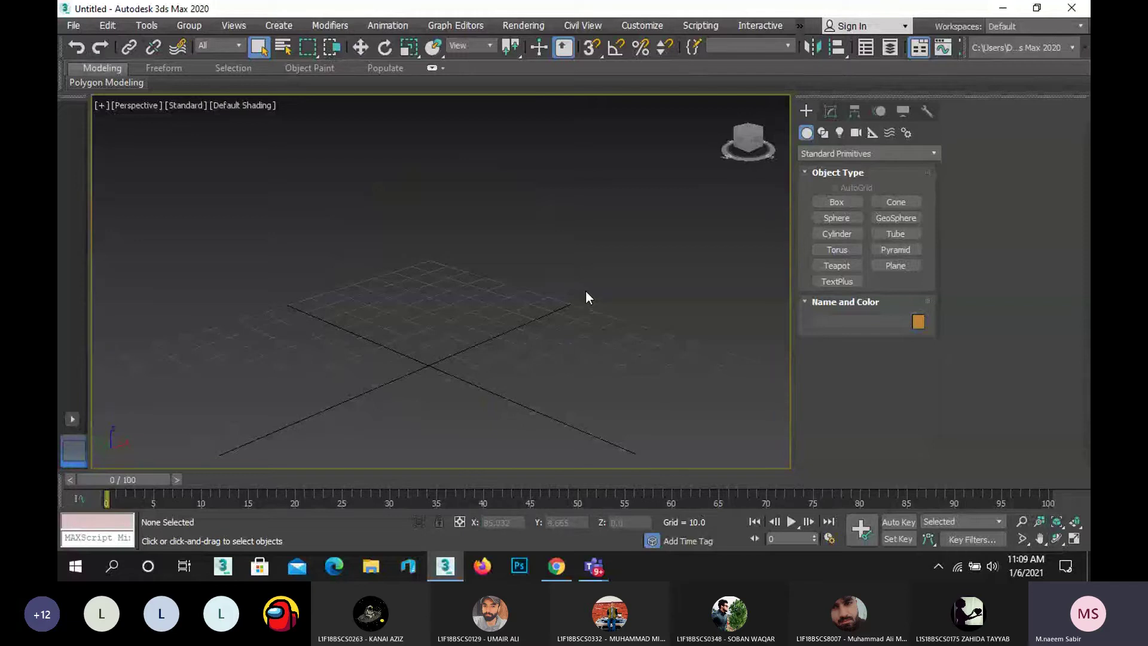
scroll(532, 328, up, 2)
middle_drag(532, 330, 504, 339)
scroll(576, 281, down, 3)
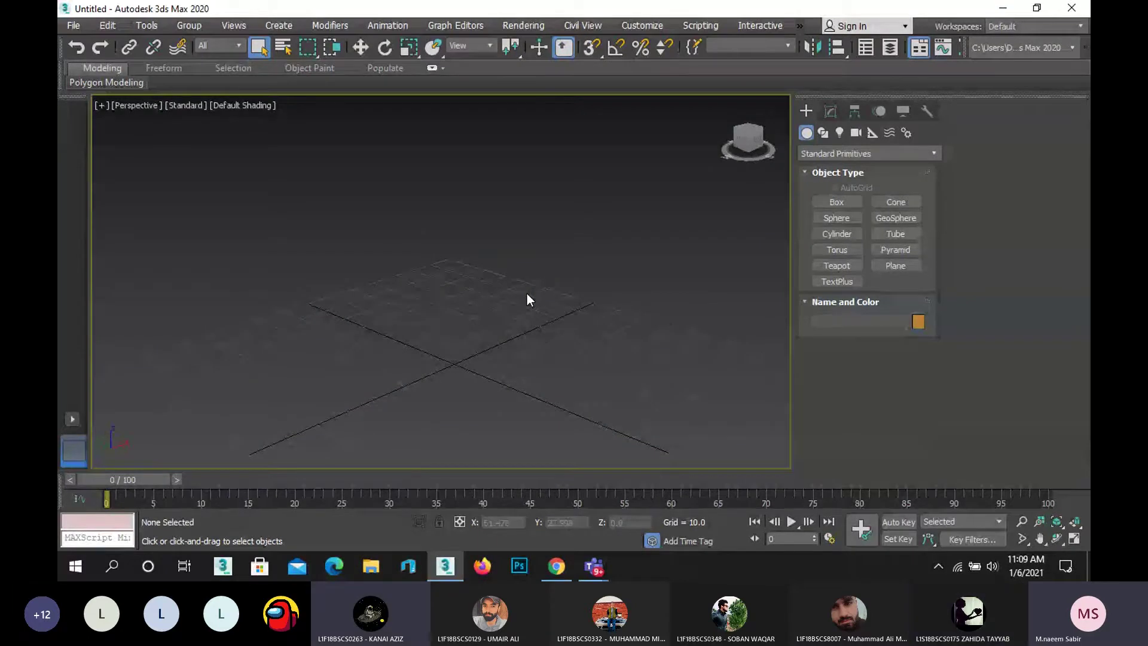
- Create a Biped about 62 units tall, standing at the centre of the grid in the perspective view
click(909, 135)
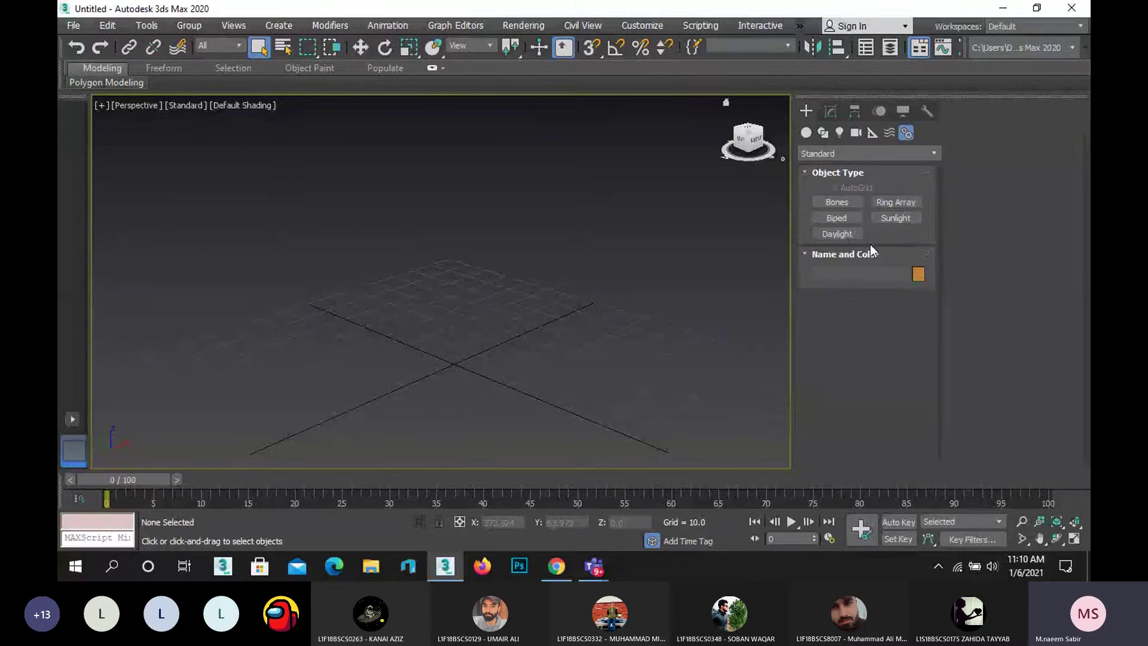
click(849, 218)
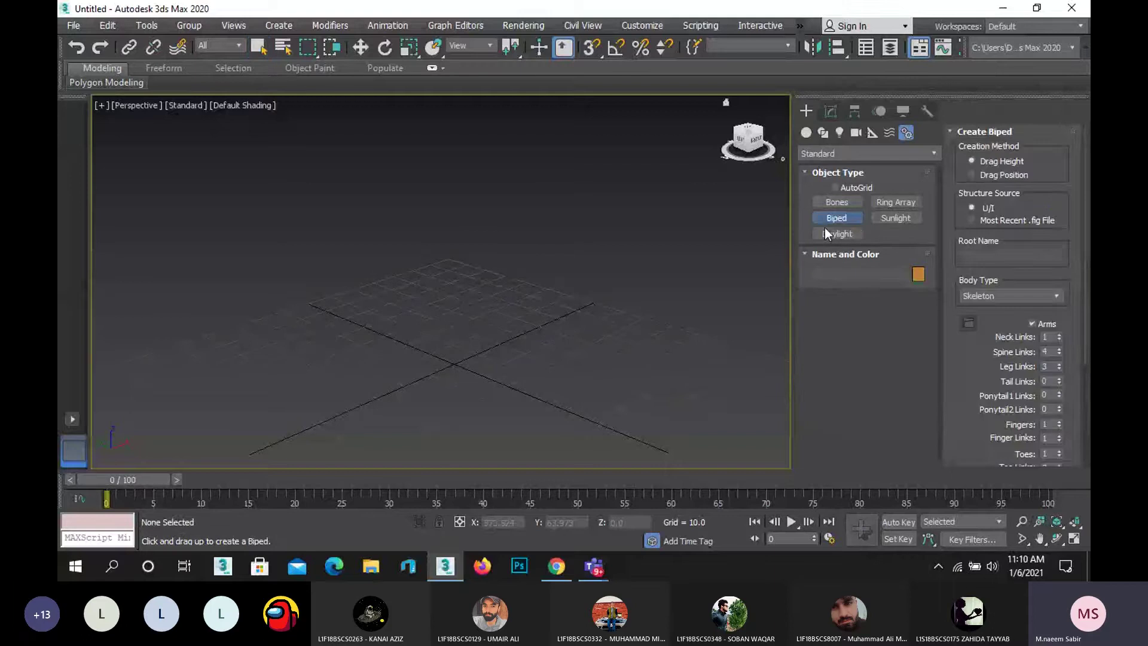
drag(453, 368, 453, 368)
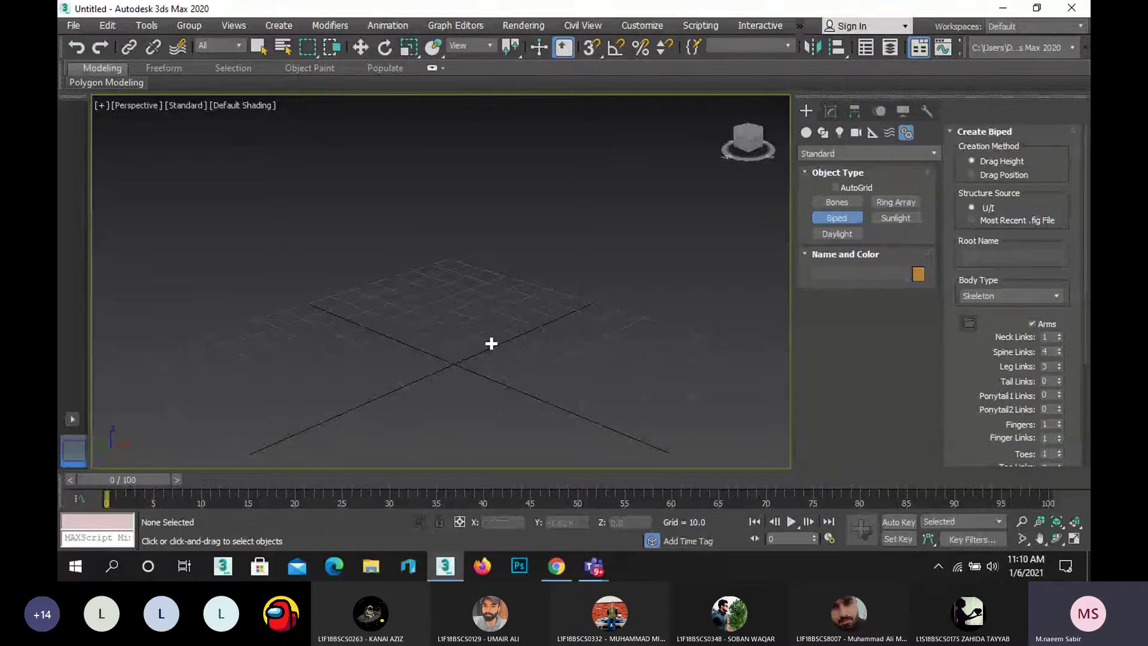
drag(456, 365, 591, 574)
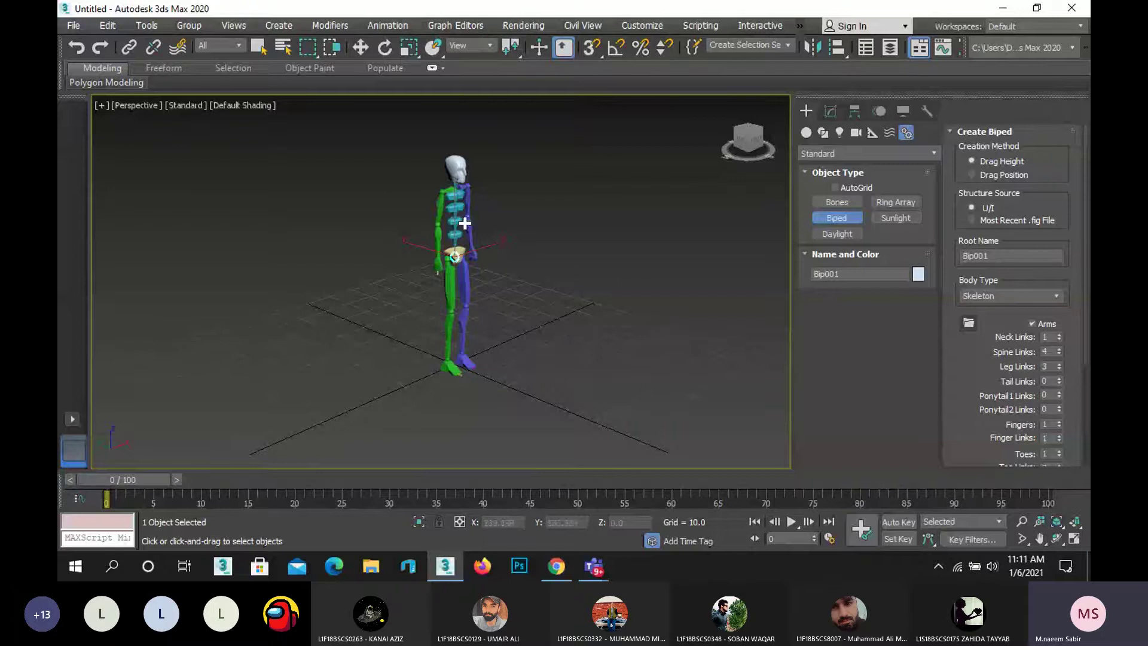
- Give the biped's hands 5 fingers with 2 finger links each
scroll(465, 223, up, 4)
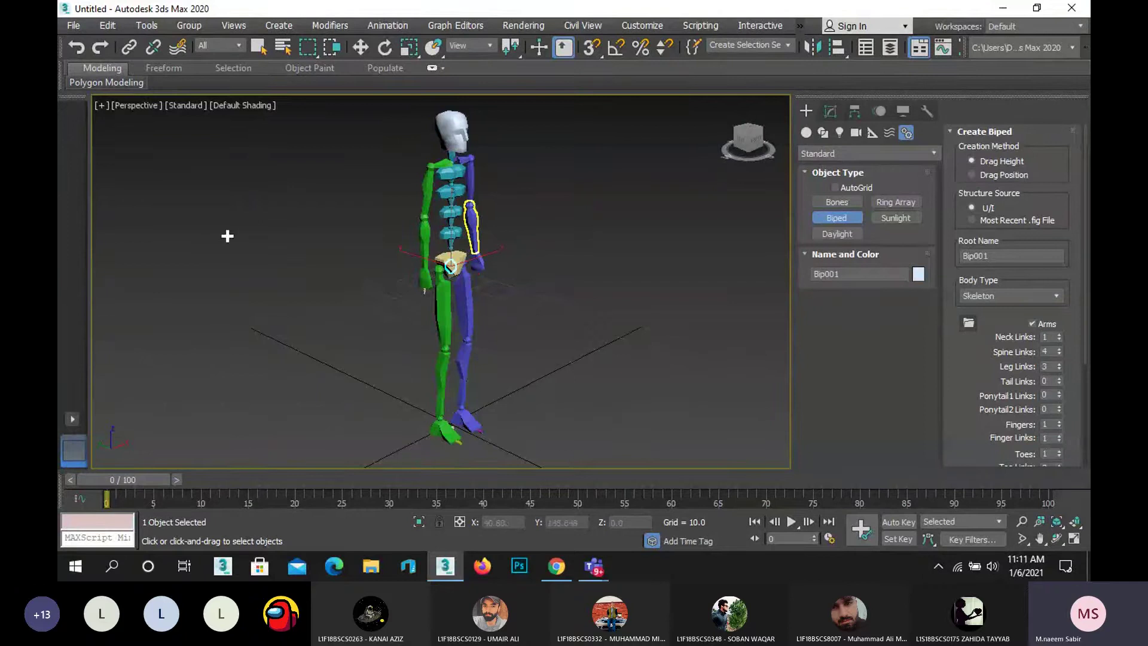
scroll(487, 348, up, 5)
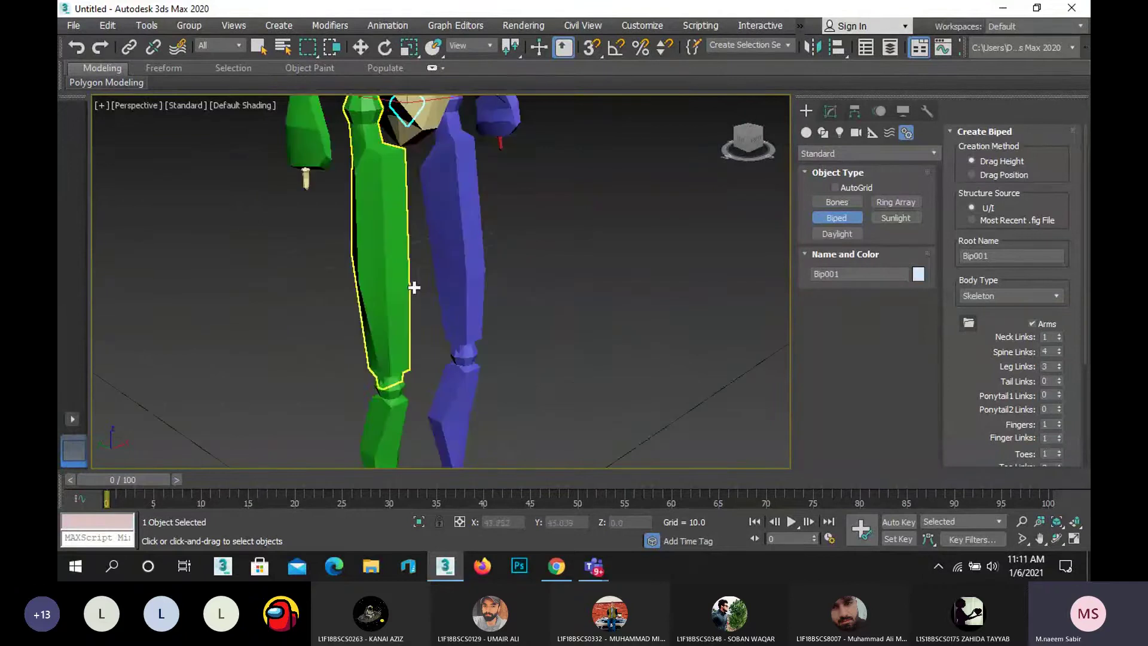
click(1059, 422)
click(1058, 422)
click(1058, 422)
click(1058, 421)
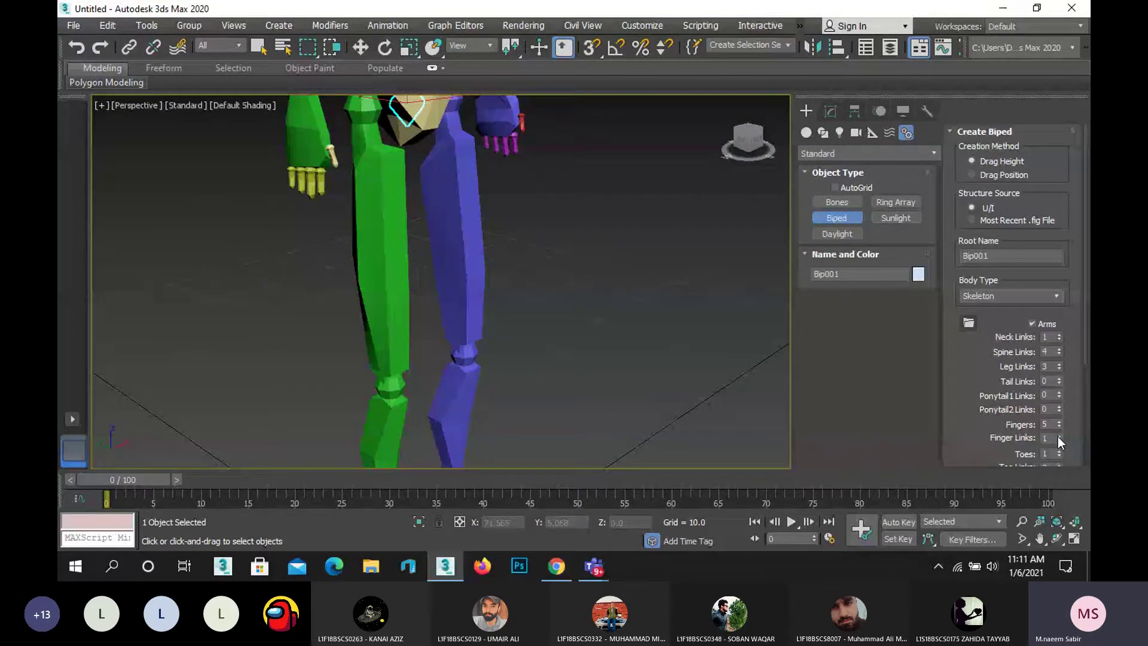
click(1059, 435)
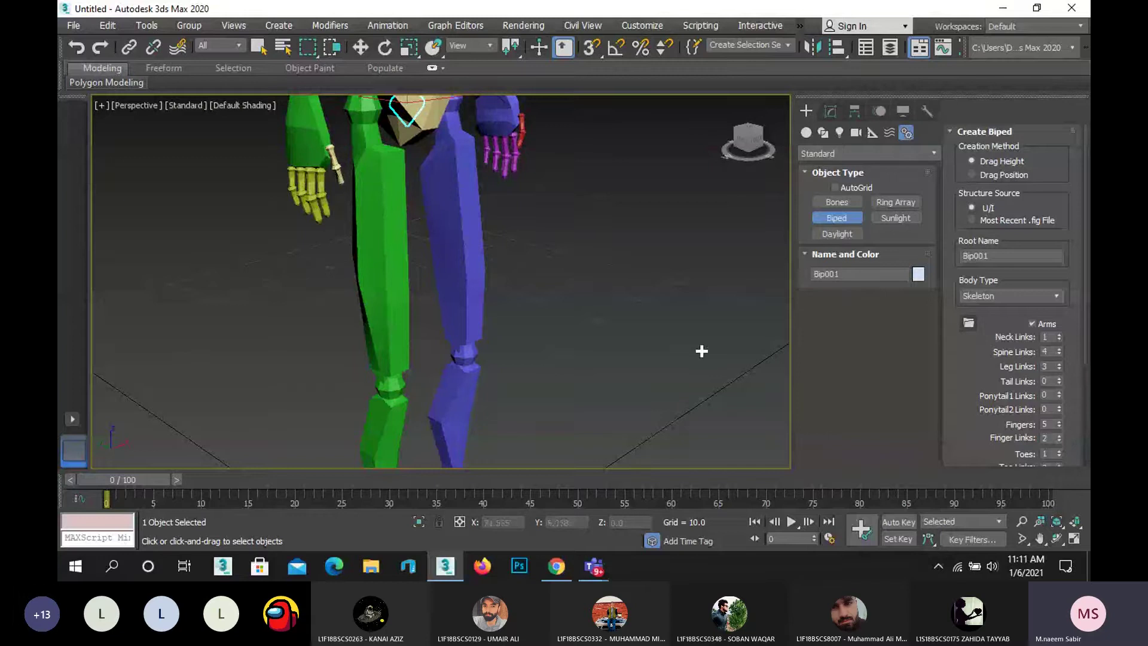
- Add a tail to the biped by setting its tail links to 7
scroll(569, 310, down, 3)
middle_drag(569, 310, 524, 261)
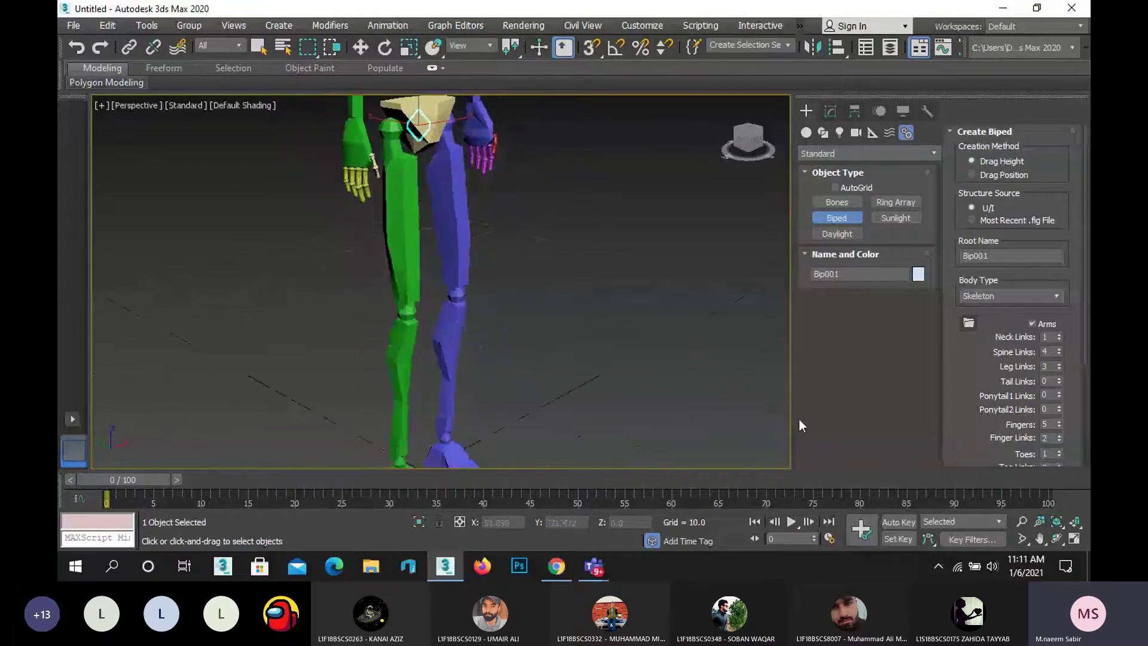
middle_drag(604, 382, 589, 453)
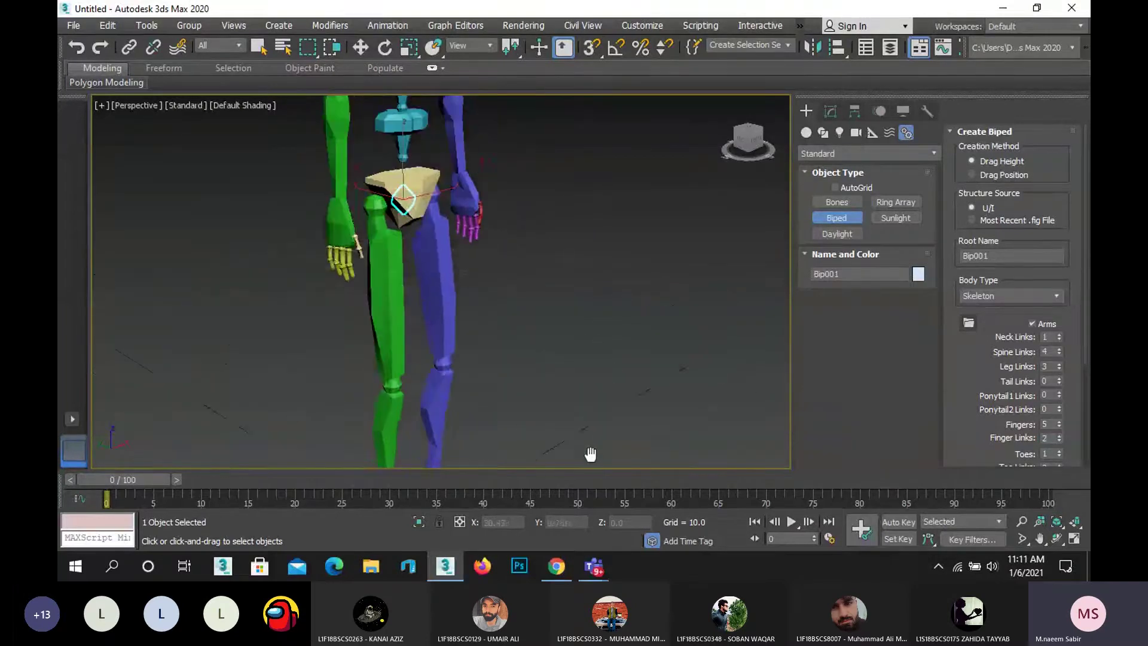
scroll(521, 305, down, 4)
middle_drag(556, 271, 546, 315)
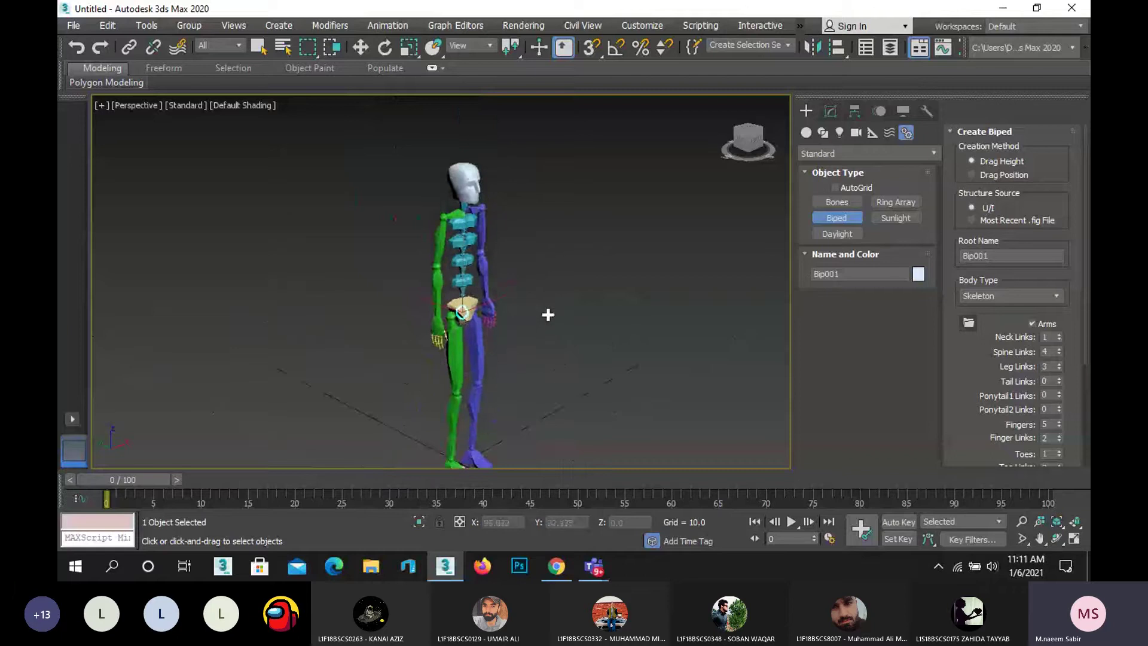
scroll(523, 299, up, 3)
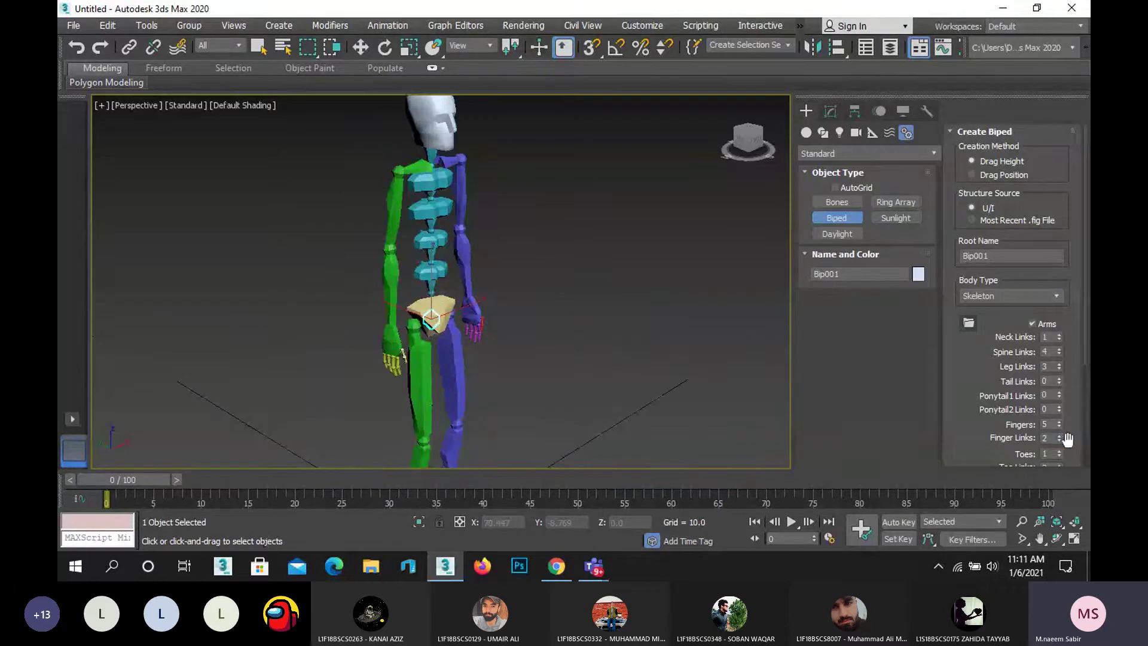
click(1060, 379)
click(1060, 379)
click(1060, 379)
click(1060, 379)
click(1060, 379)
click(1060, 379)
click(1060, 379)
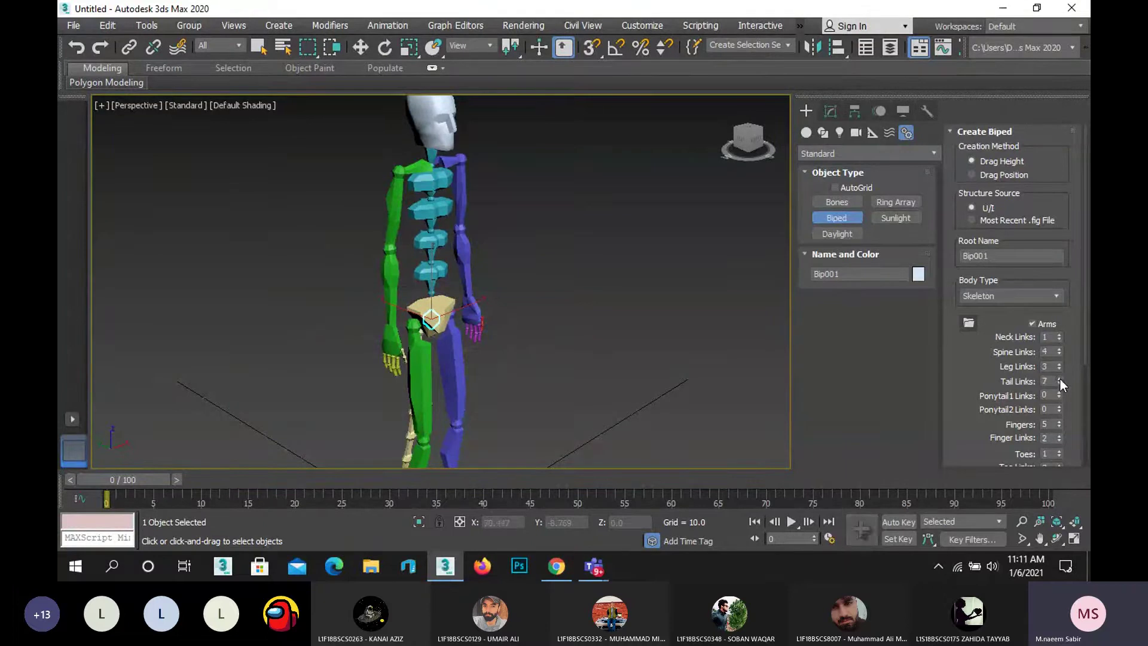
- Change the biped's body type to Male and inspect the torso up close
scroll(402, 276, down, 3)
middle_drag(426, 231, 417, 243)
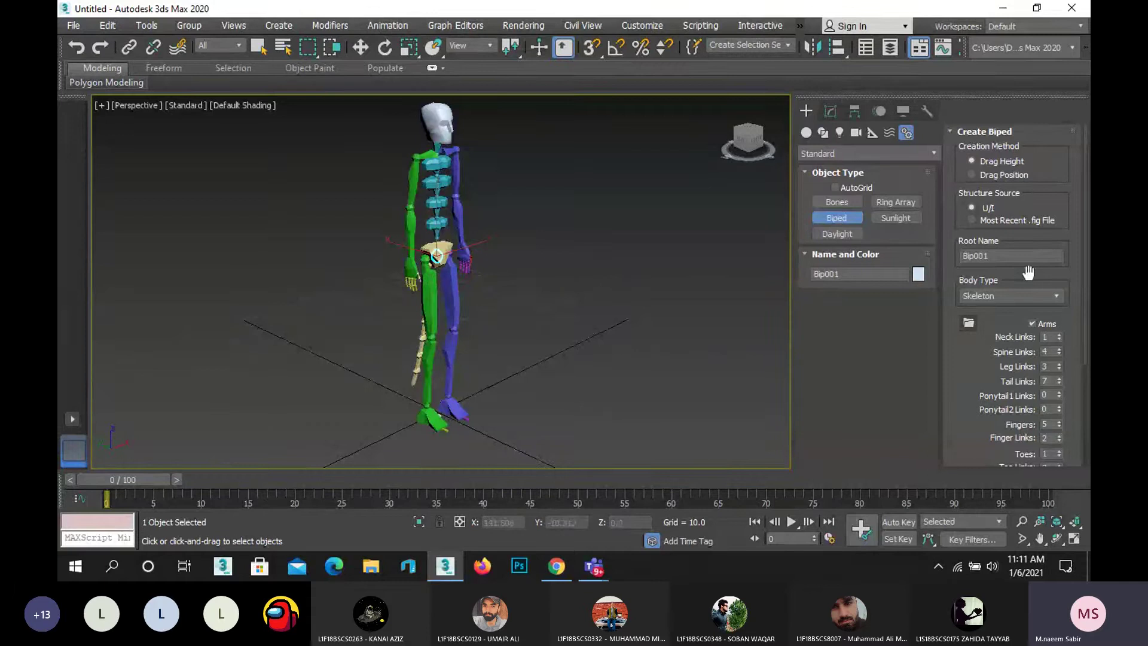
scroll(976, 356, down, 2)
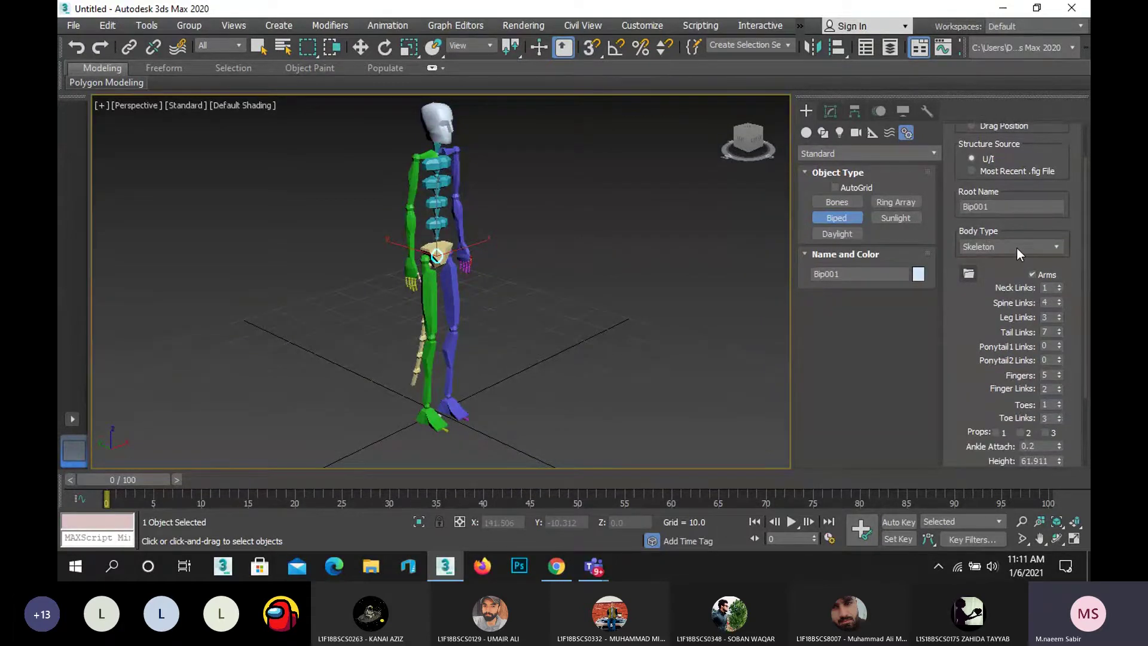
click(1017, 246)
click(1009, 270)
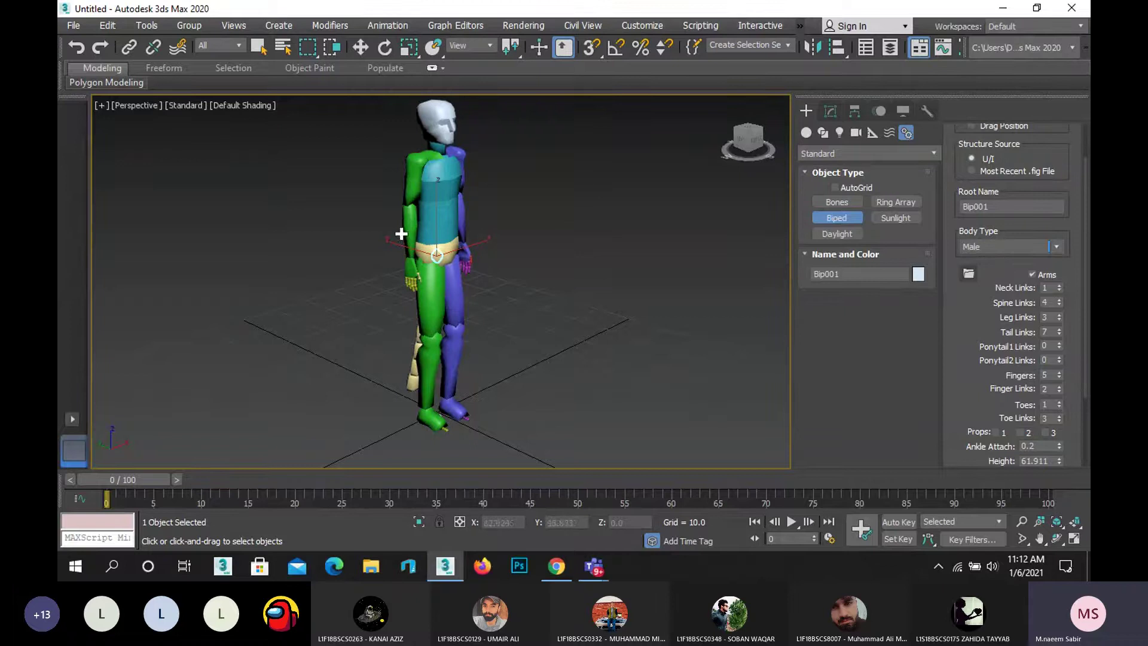
scroll(432, 171, up, 3)
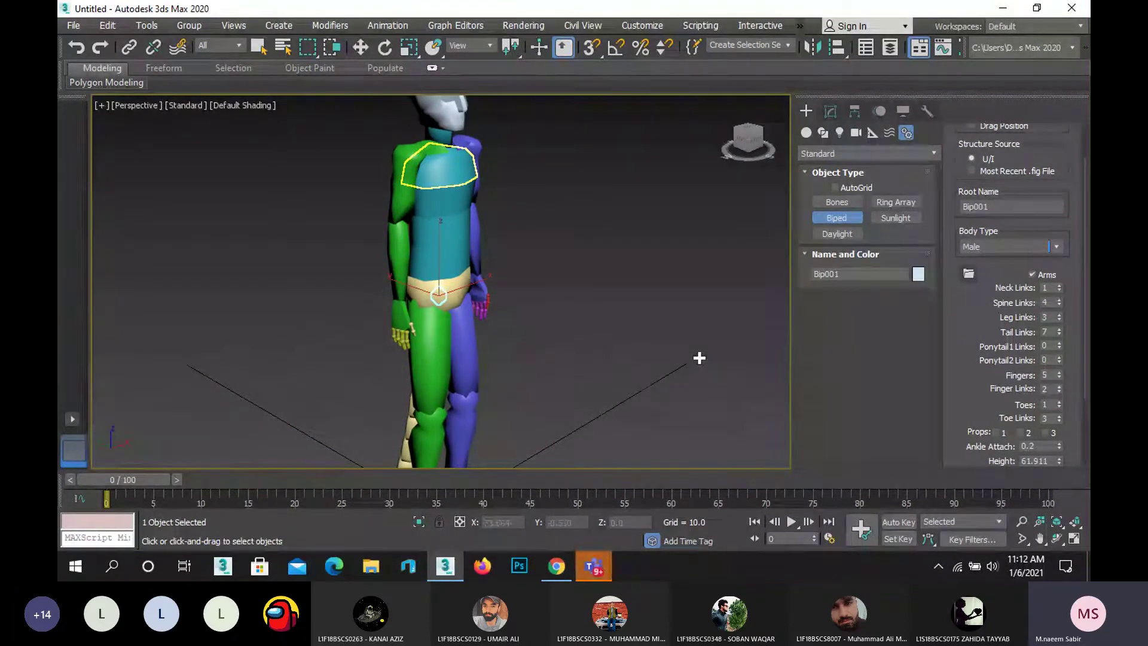
scroll(569, 331, down, 3)
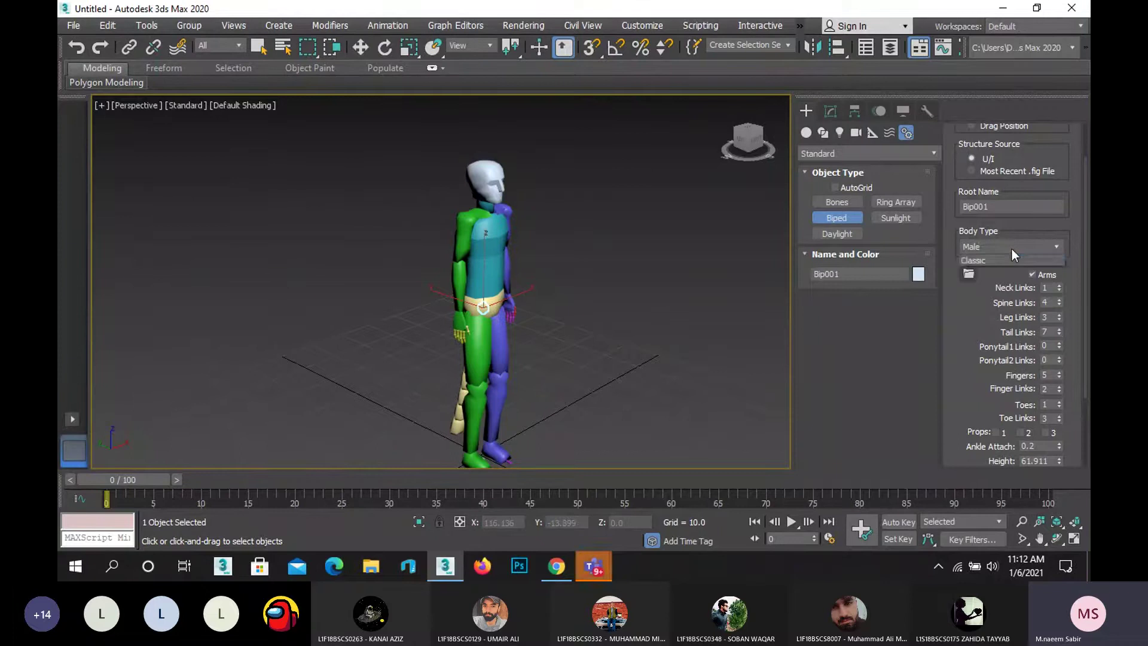
- Try the Female body type on the biped, followed by Classic, and inspect the figure up close
click(1011, 248)
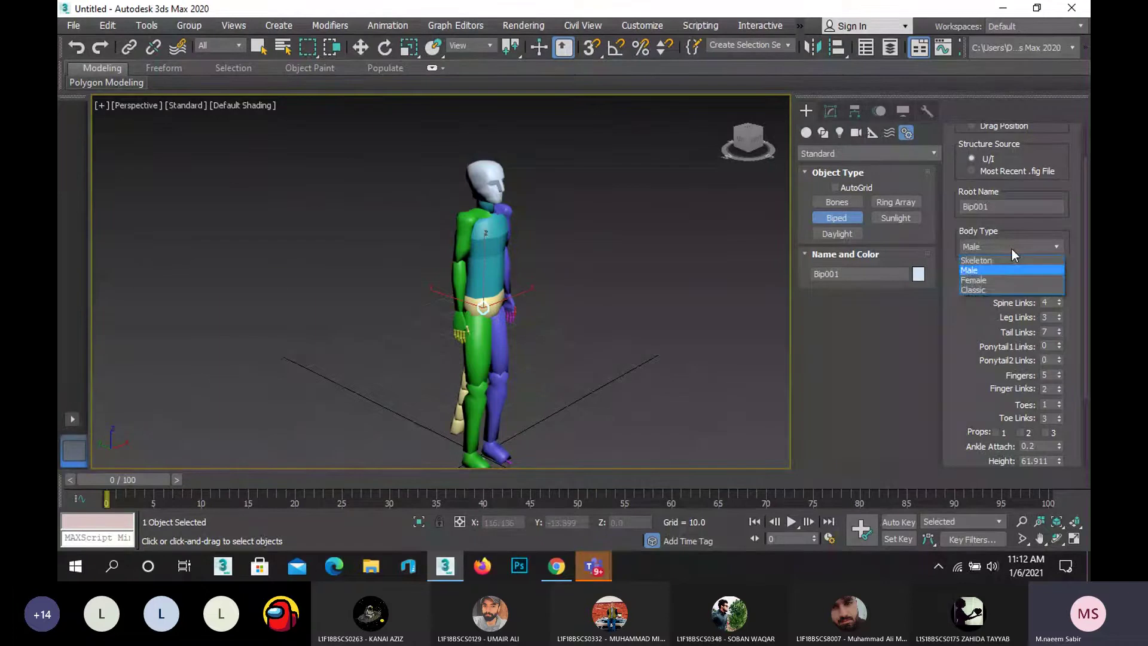
click(990, 280)
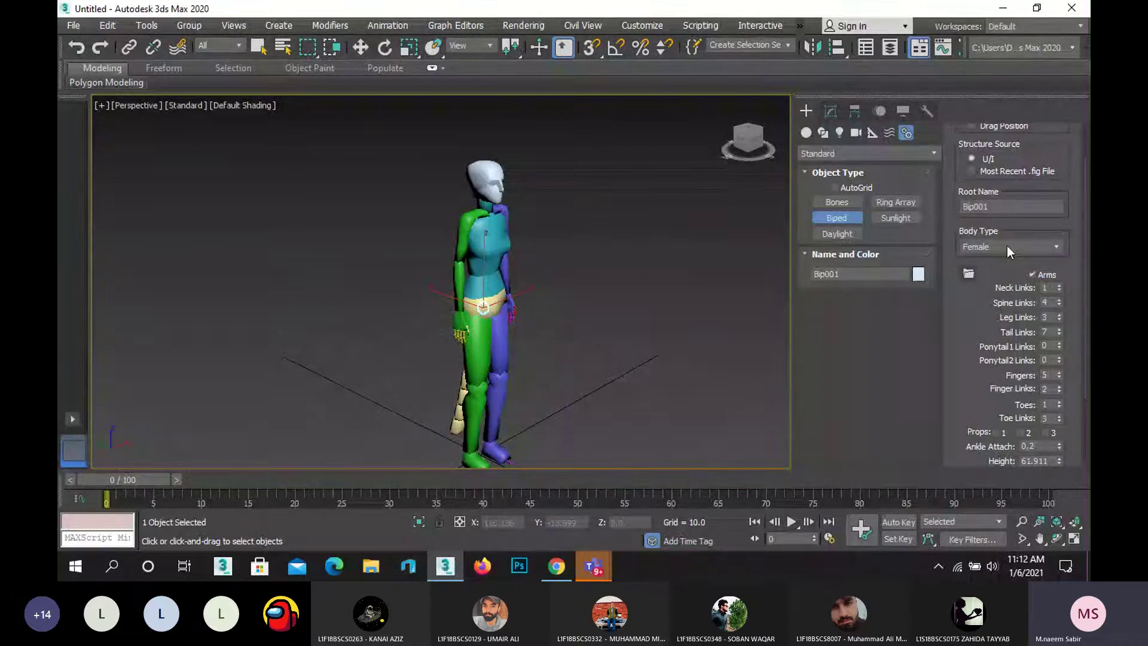
click(1007, 246)
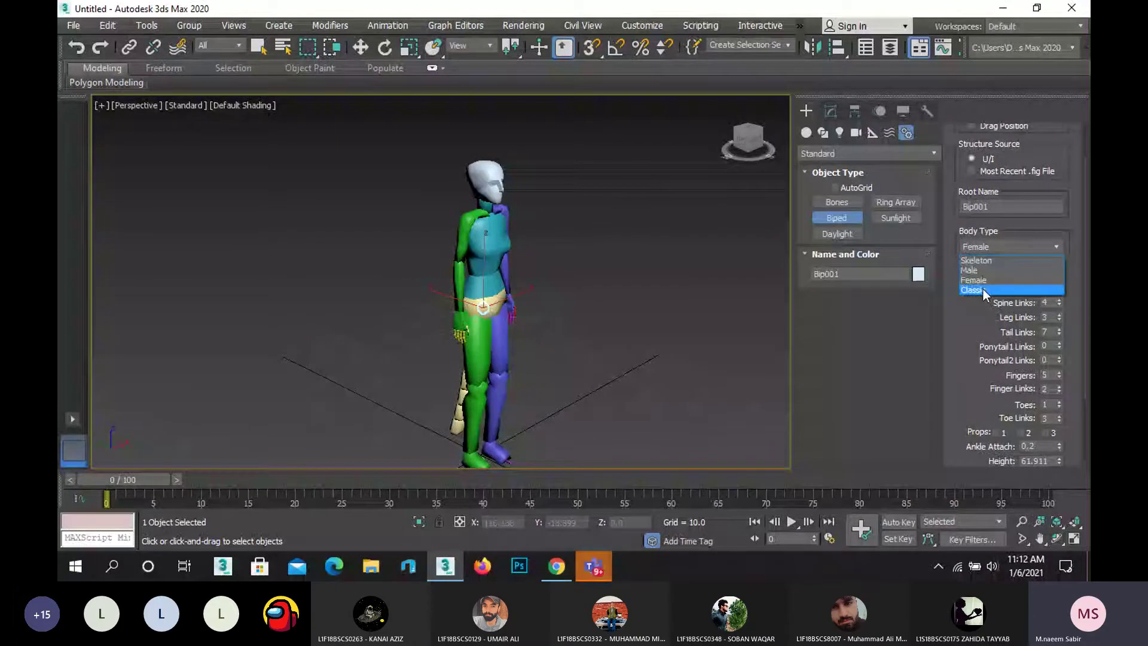
click(983, 289)
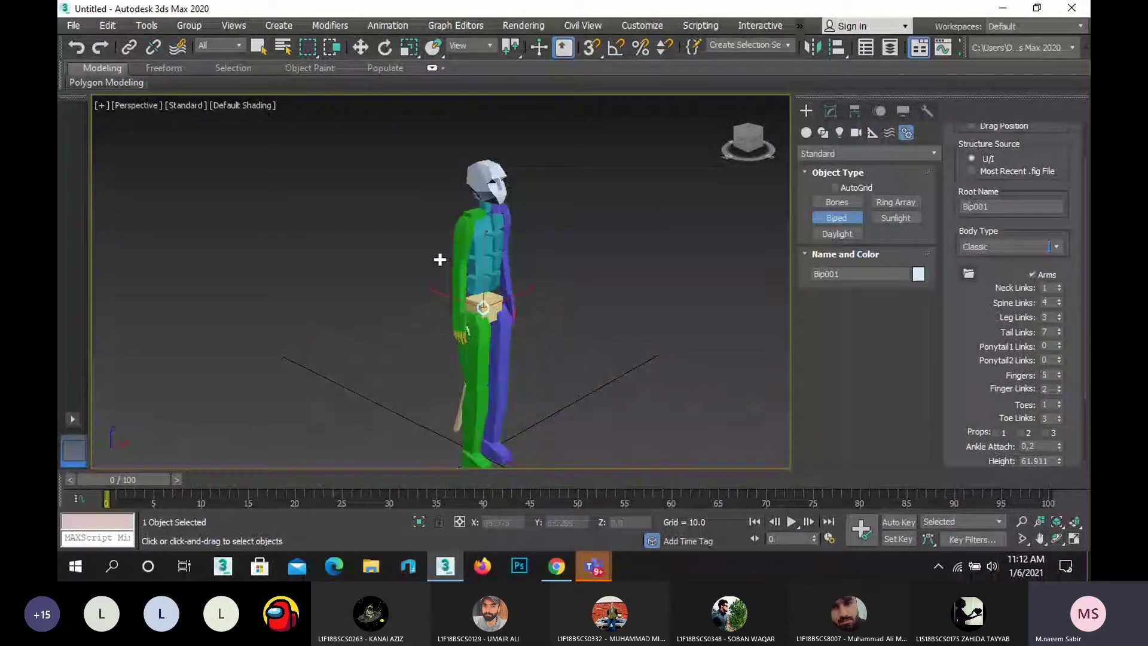
scroll(440, 259, up, 5)
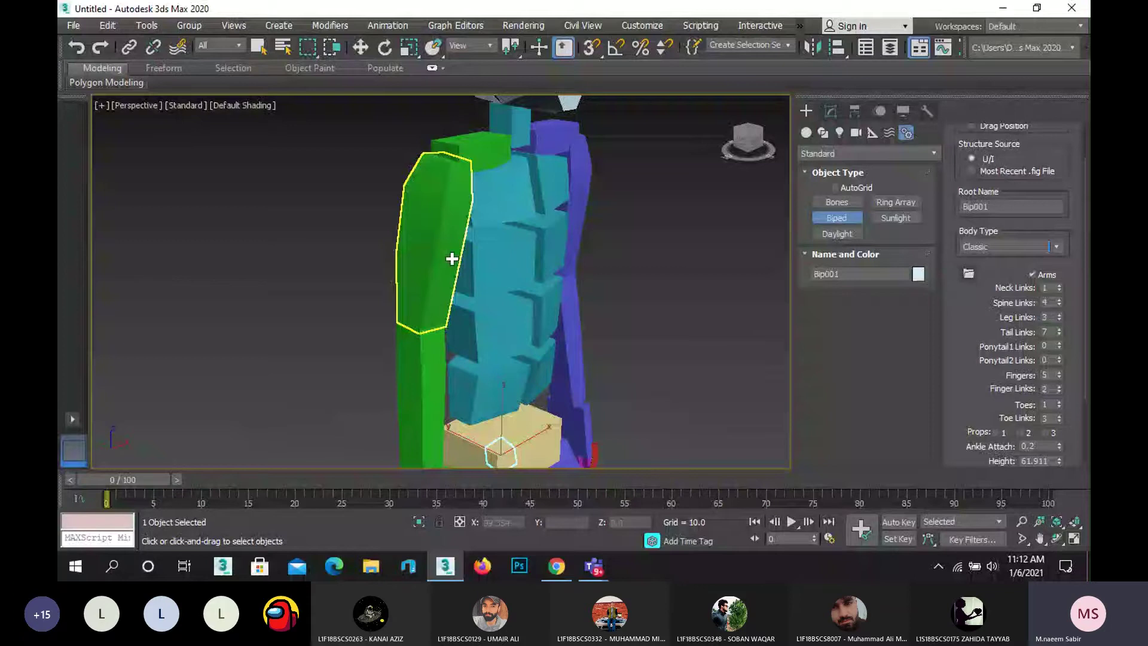
scroll(451, 259, down, 5)
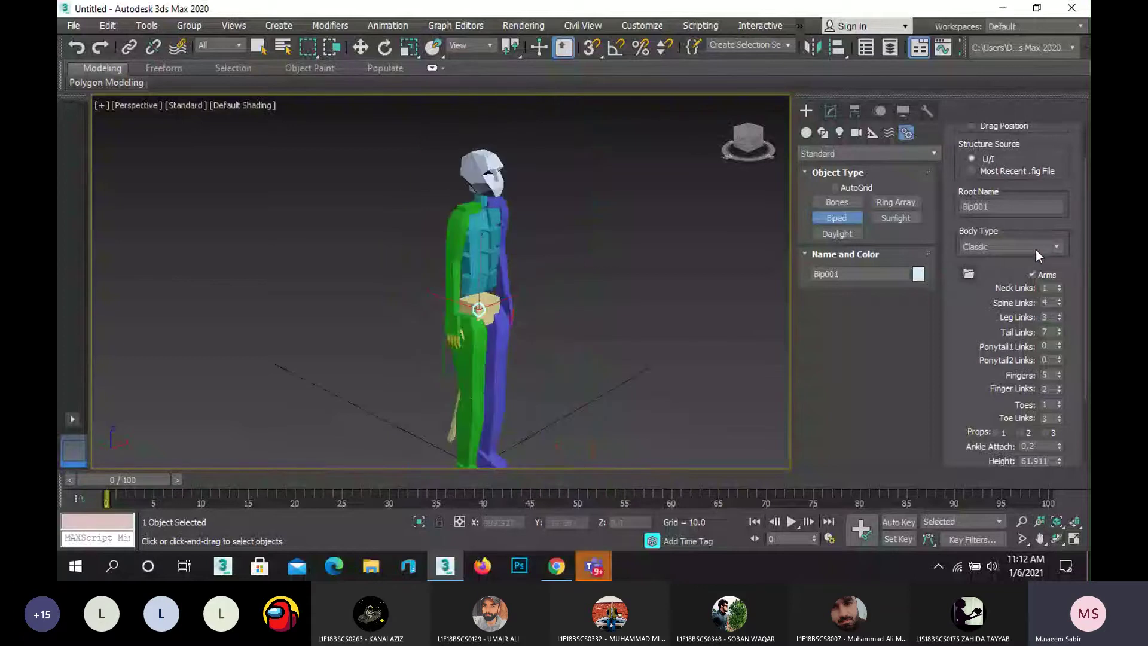
- Set the biped's body type back to Skeleton and inspect the pelvis area
click(1035, 249)
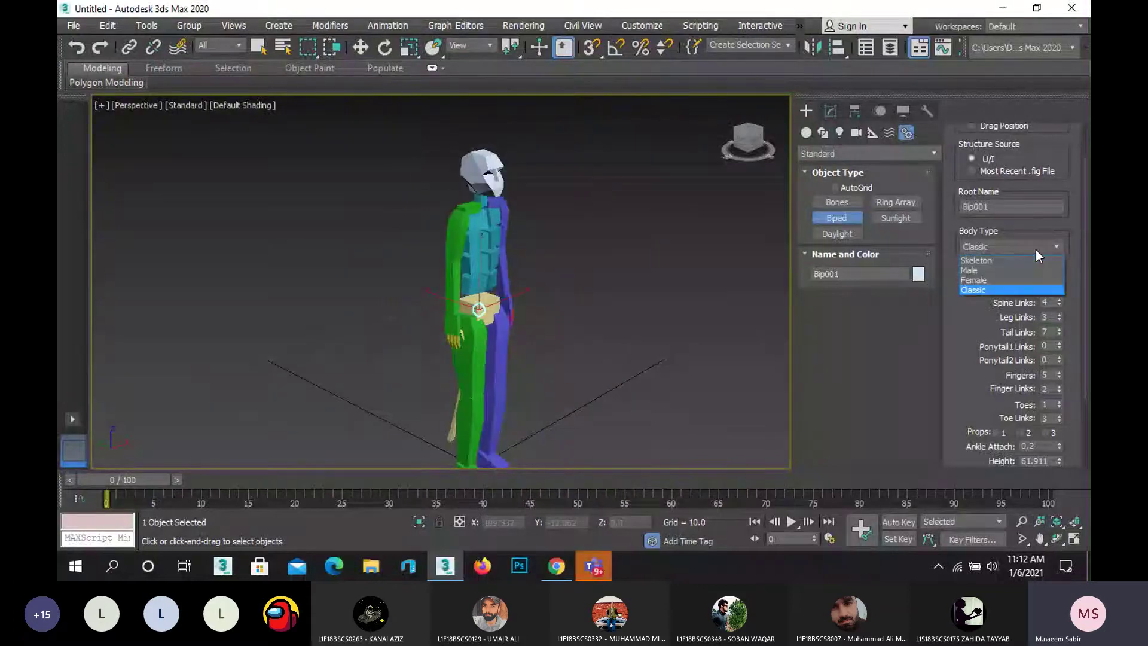
click(1027, 260)
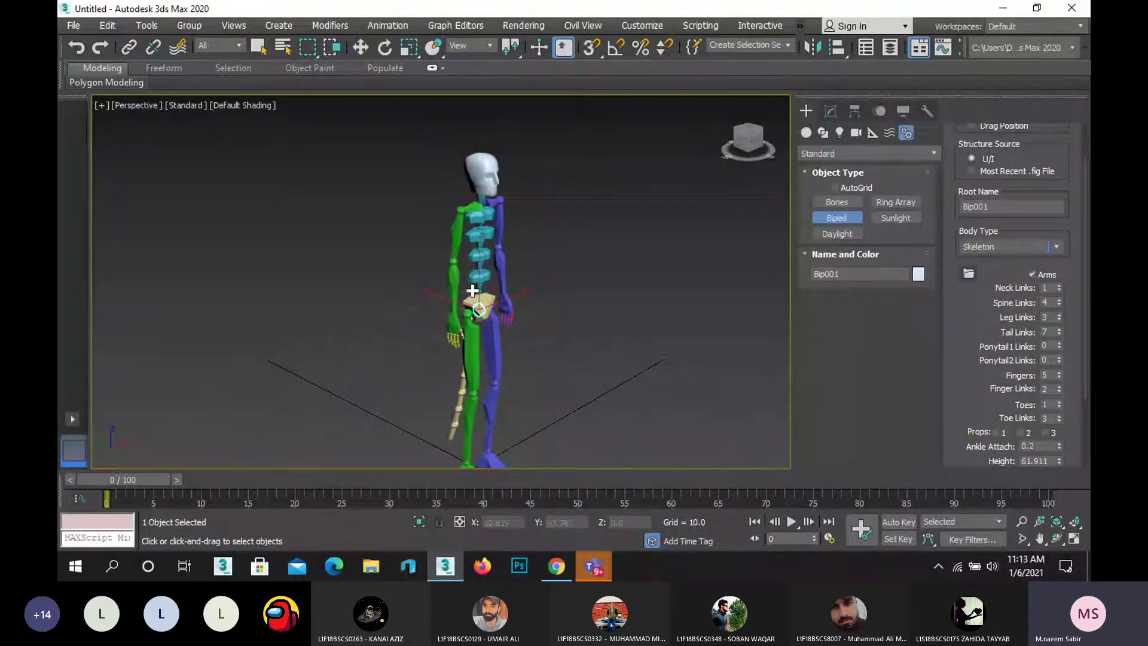
scroll(472, 291, up, 5)
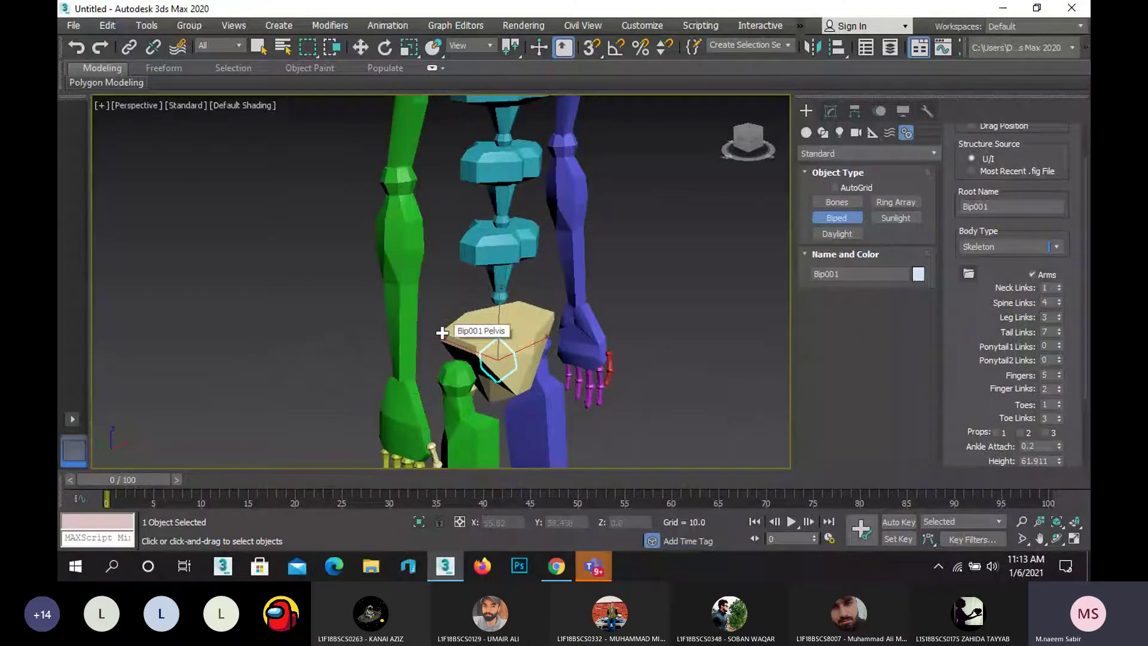
scroll(534, 336, down, 5)
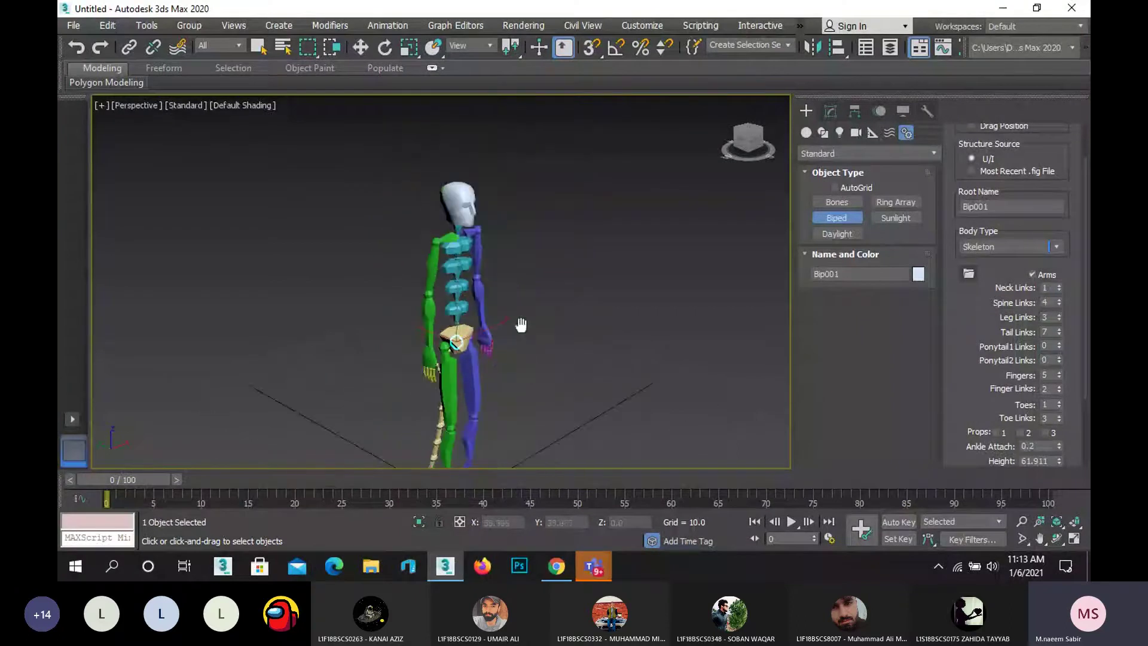
- Finish creating the biped, select its pelvis in the viewport, and clear the selection
scroll(520, 325, up, 2)
scroll(526, 301, down, 3)
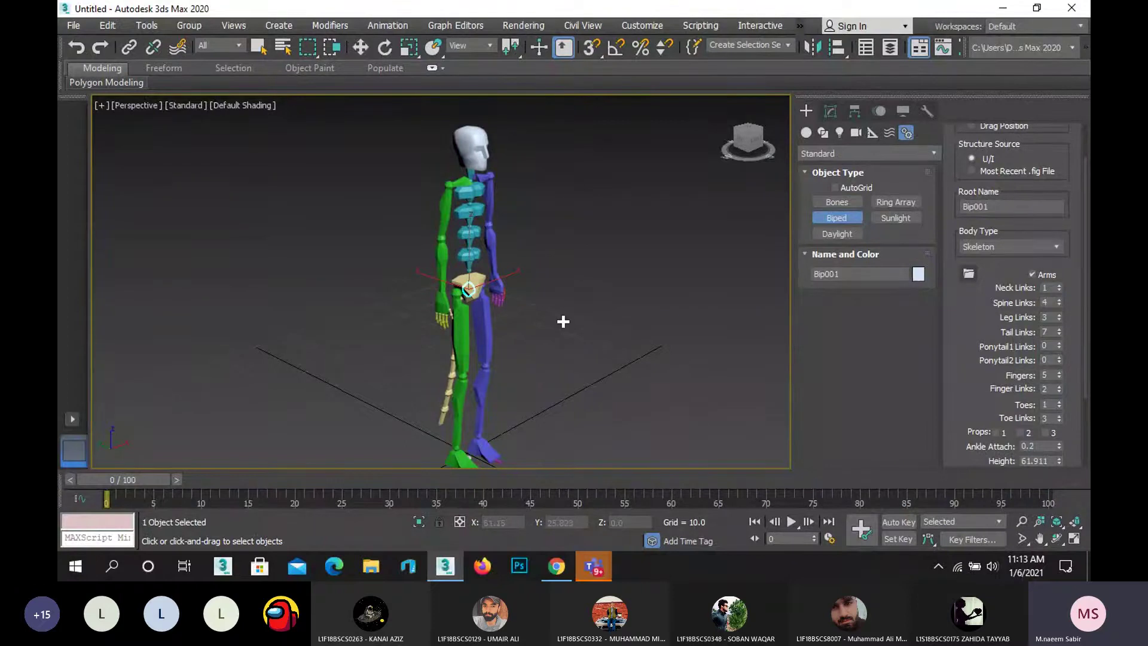
right_click(583, 284)
click(585, 284)
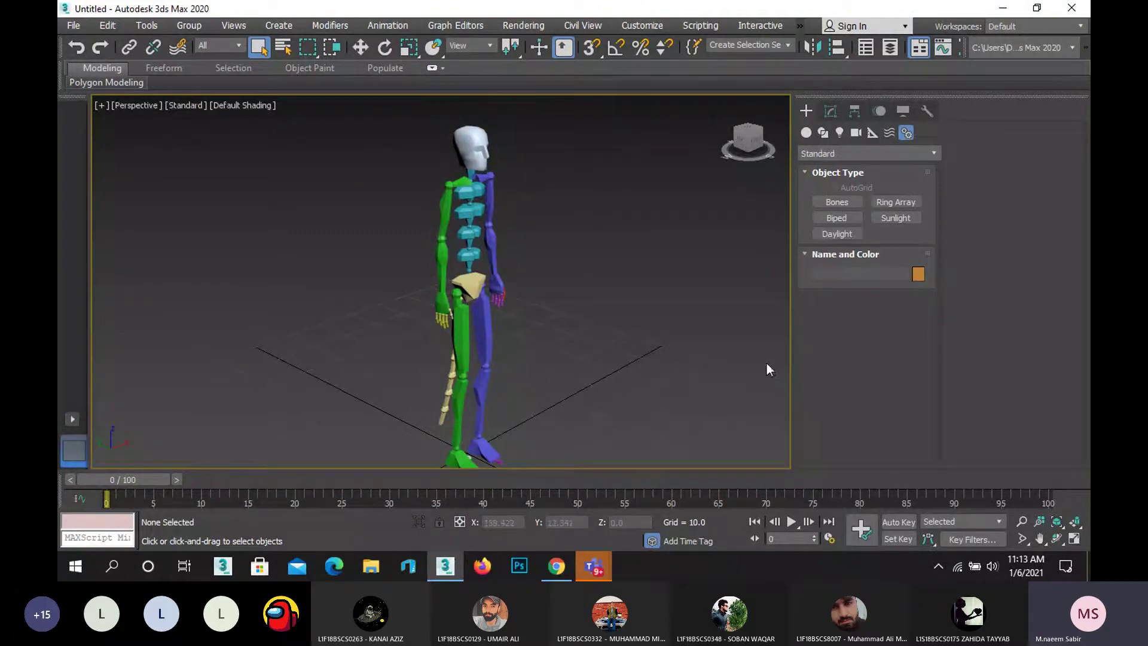
click(471, 284)
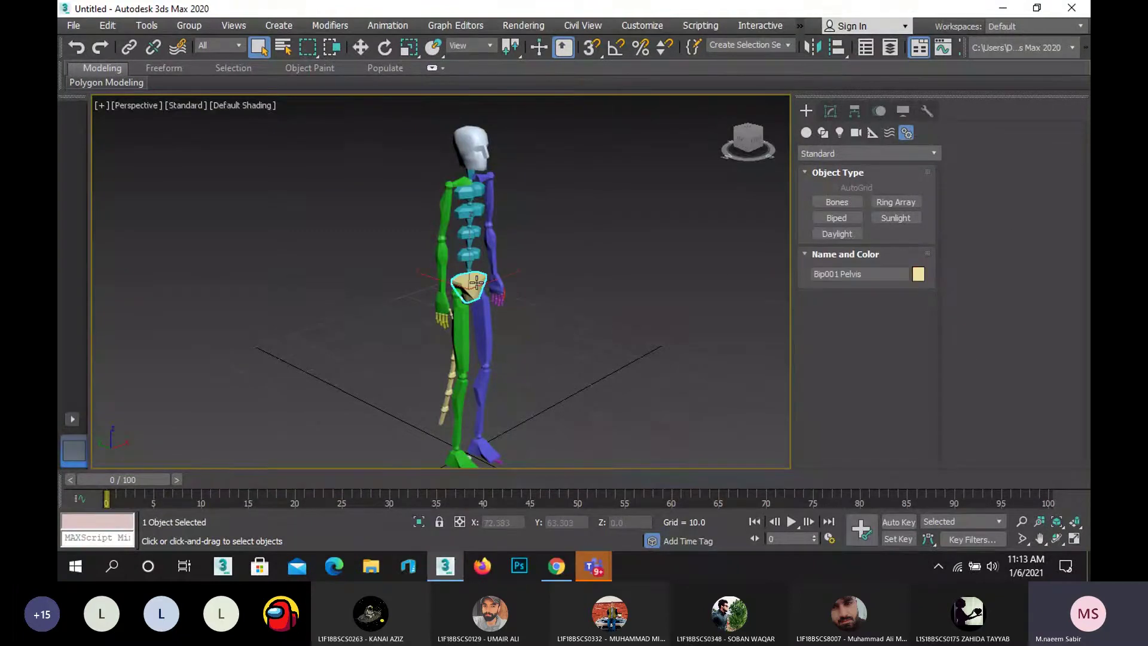
click(617, 395)
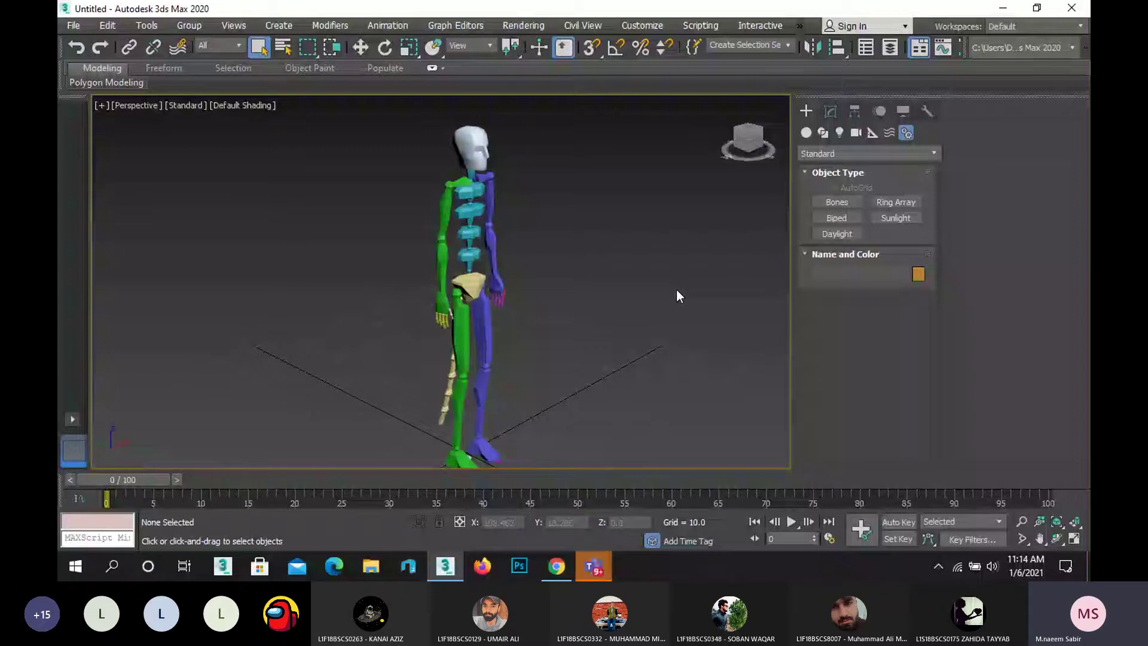
- Open Paint, set the brush to the thickest stroke size, and return to 3ds Max
click(62, 571)
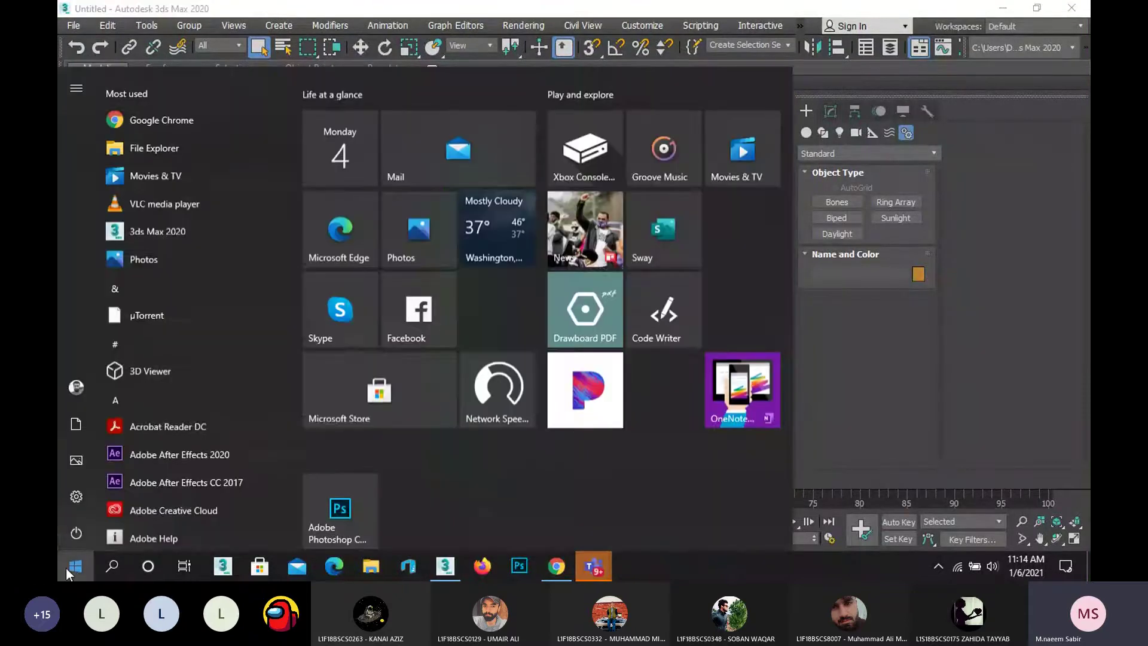
text(paint)
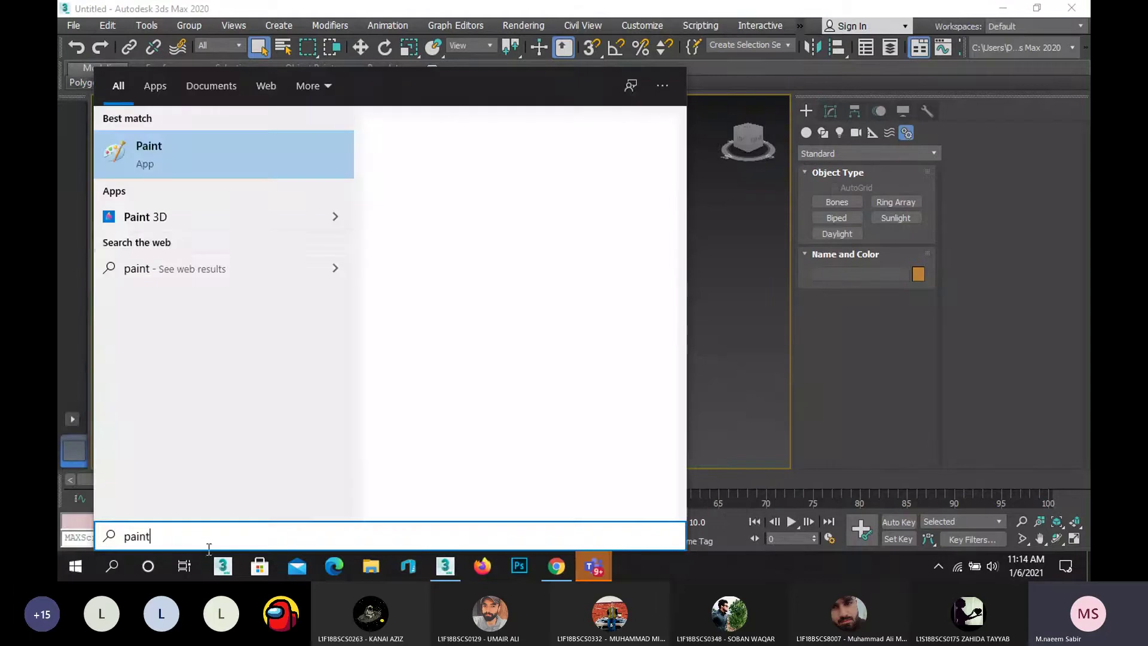
click(160, 152)
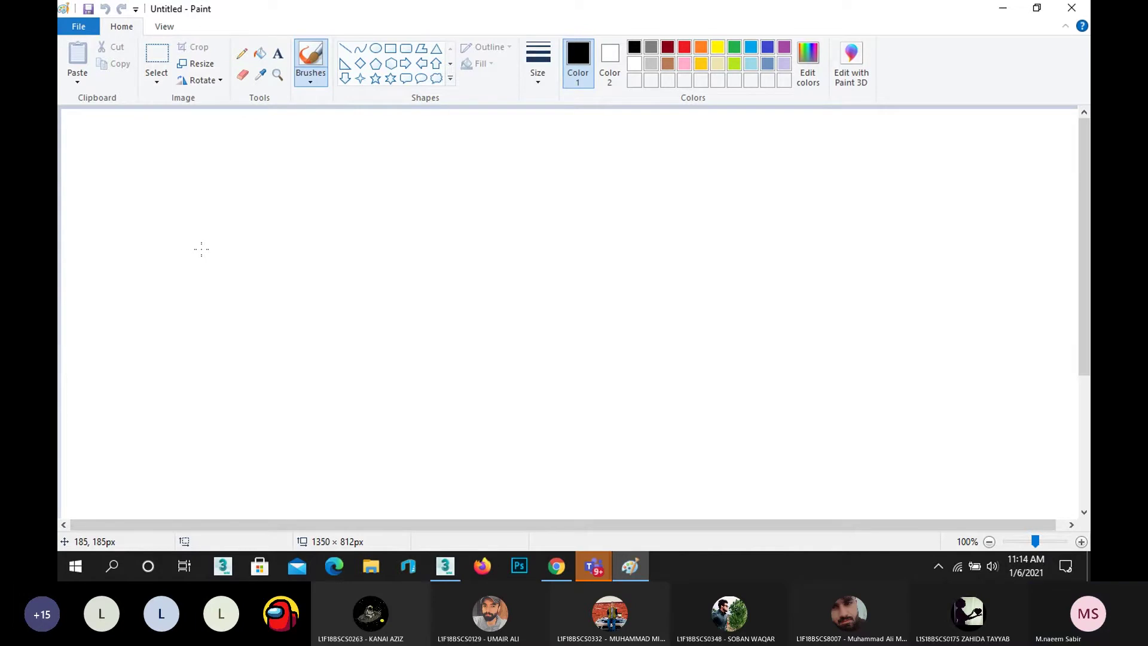
click(555, 67)
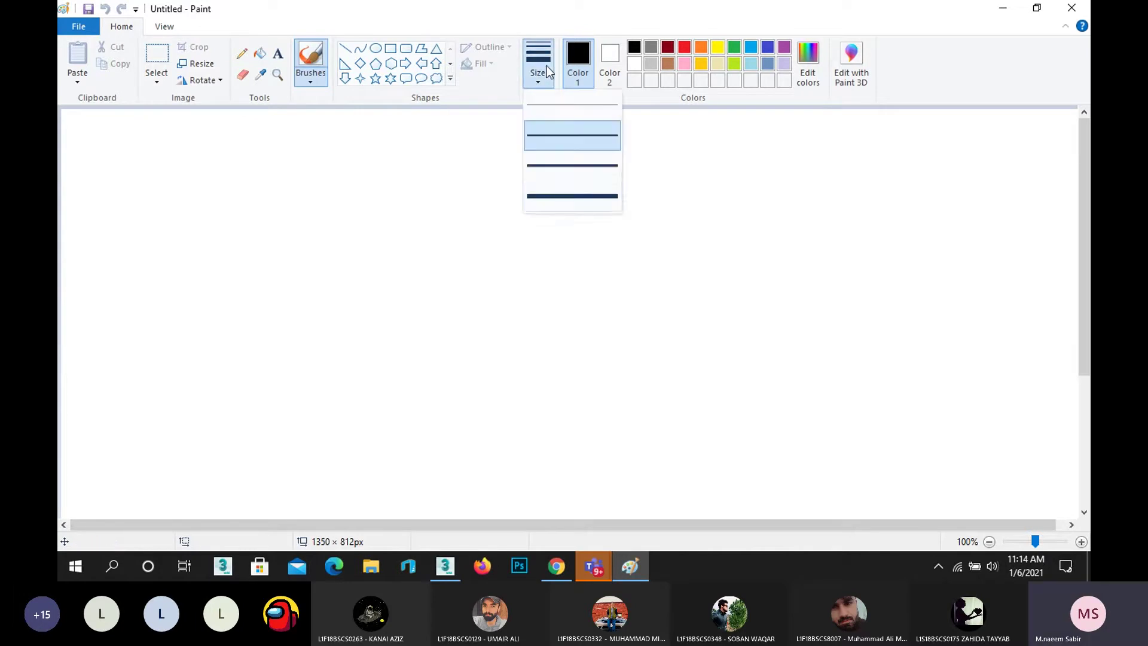
click(568, 199)
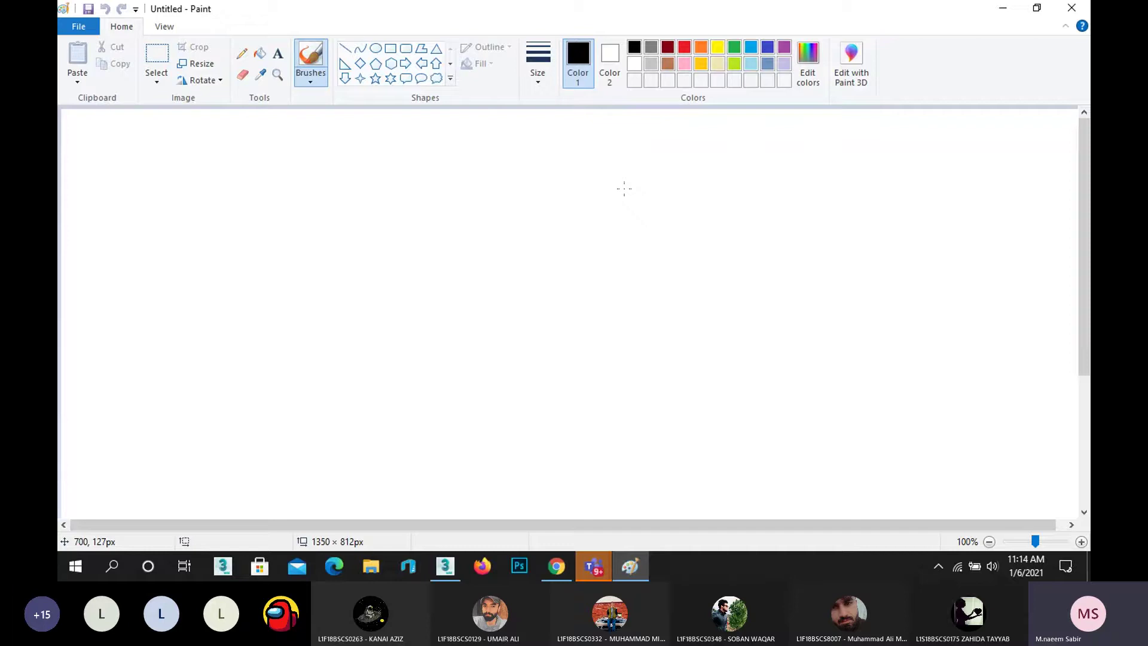
click(1003, 9)
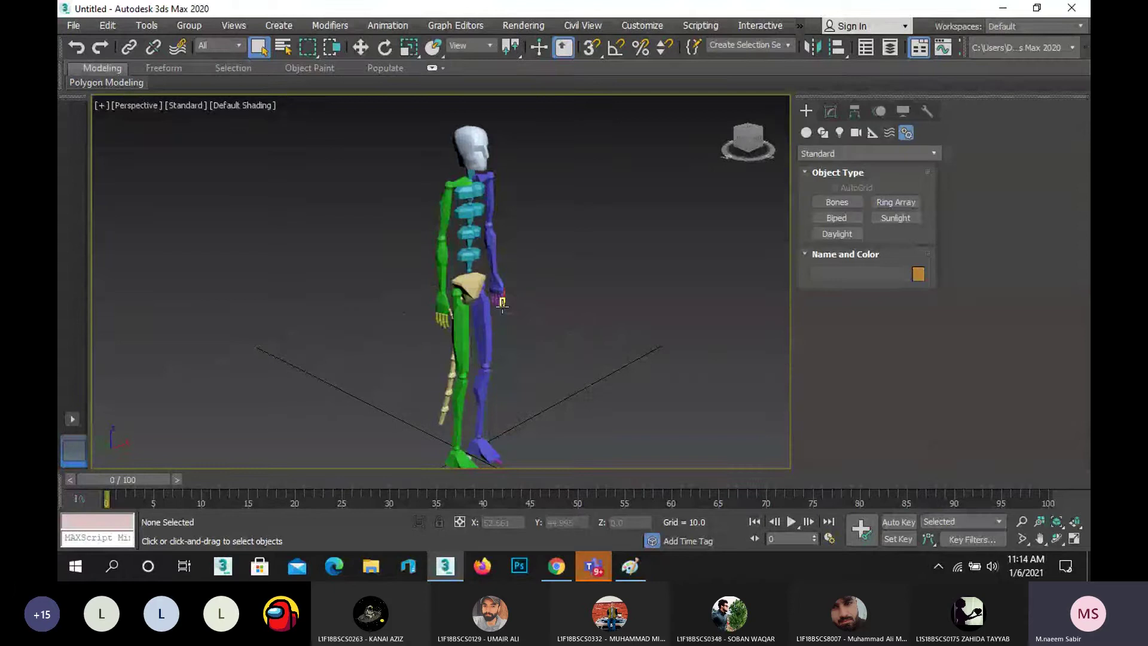
- Inspect the biped's hands up close, pick the right hand with the Move tool active, and clear the selection
right_click(447, 318)
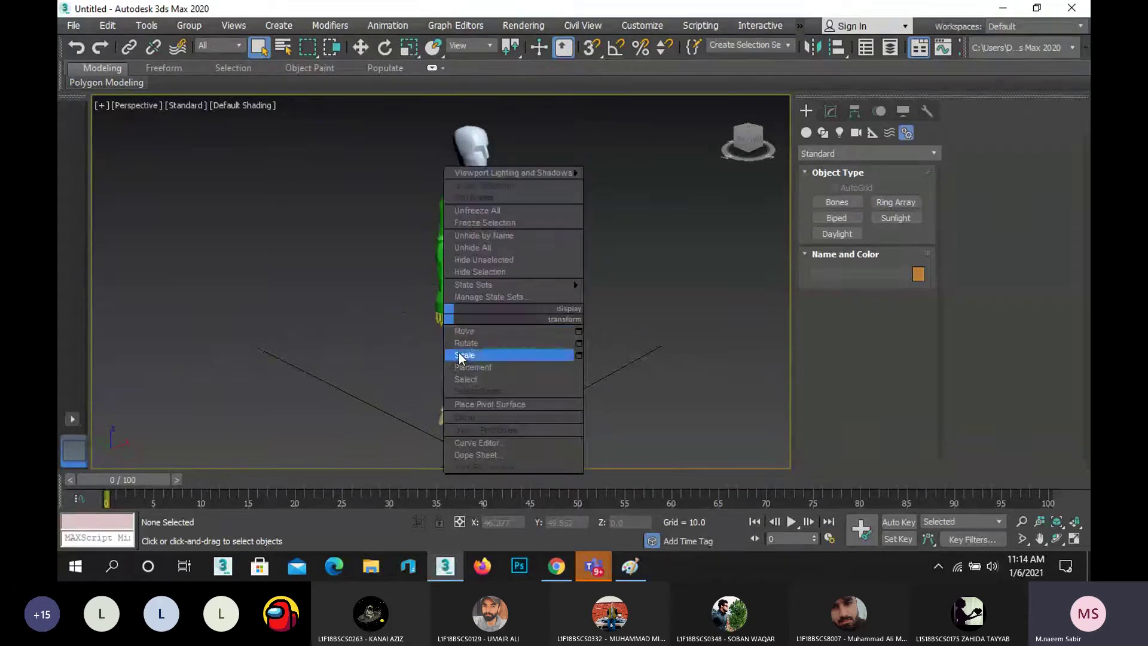
click(476, 5)
scroll(446, 322, up, 5)
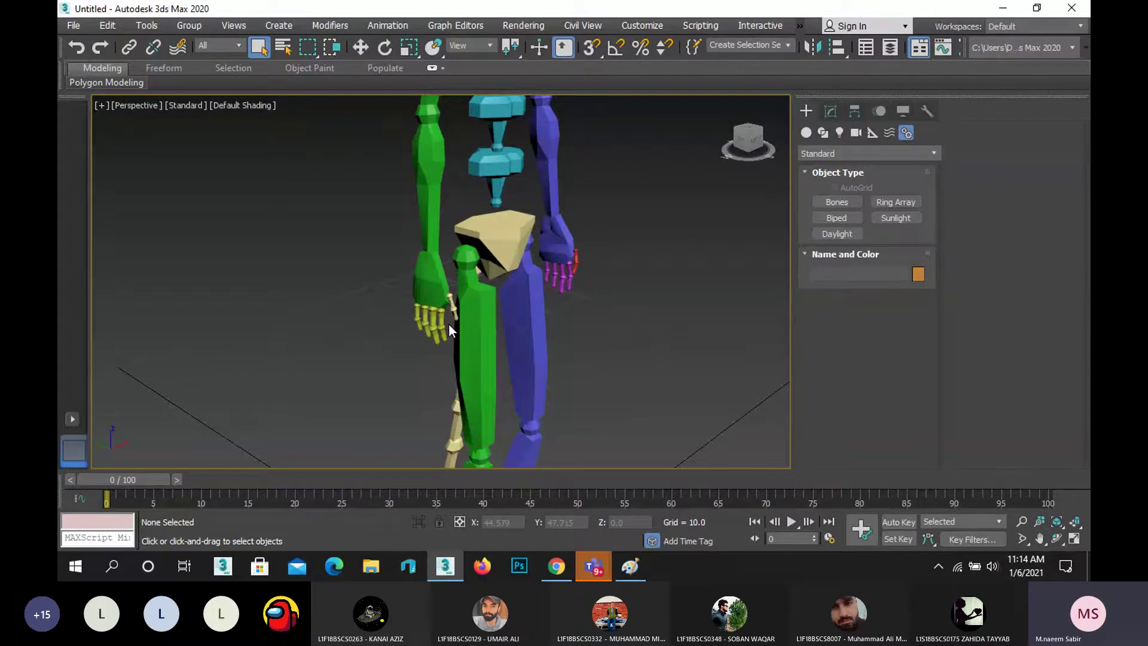
scroll(448, 323, down, 5)
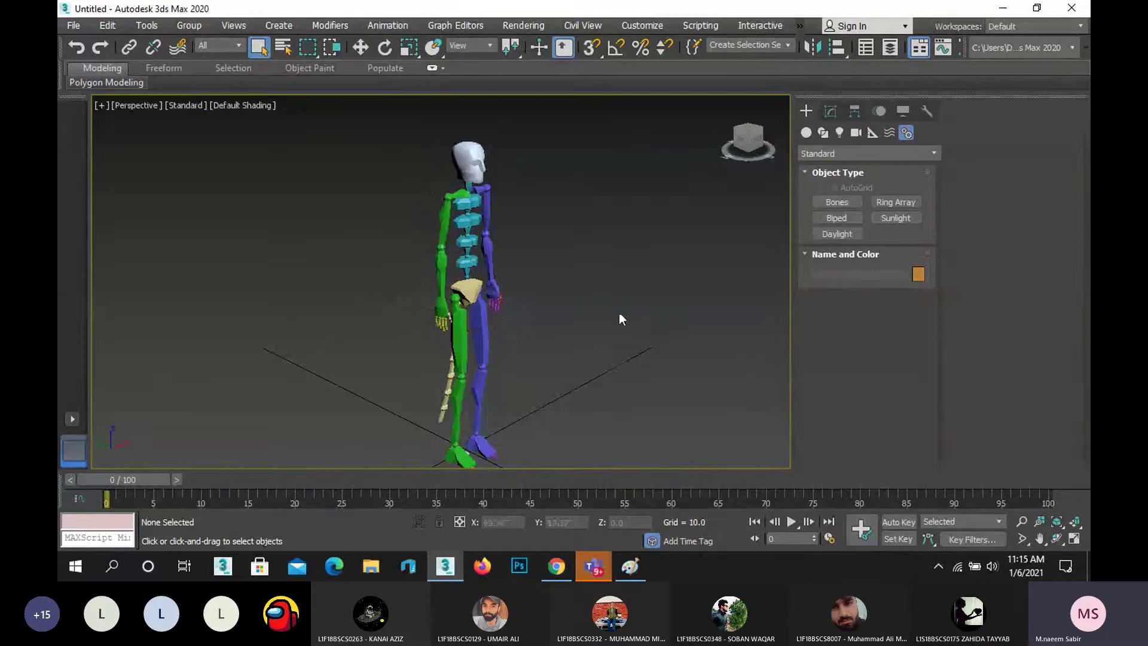
click(435, 307)
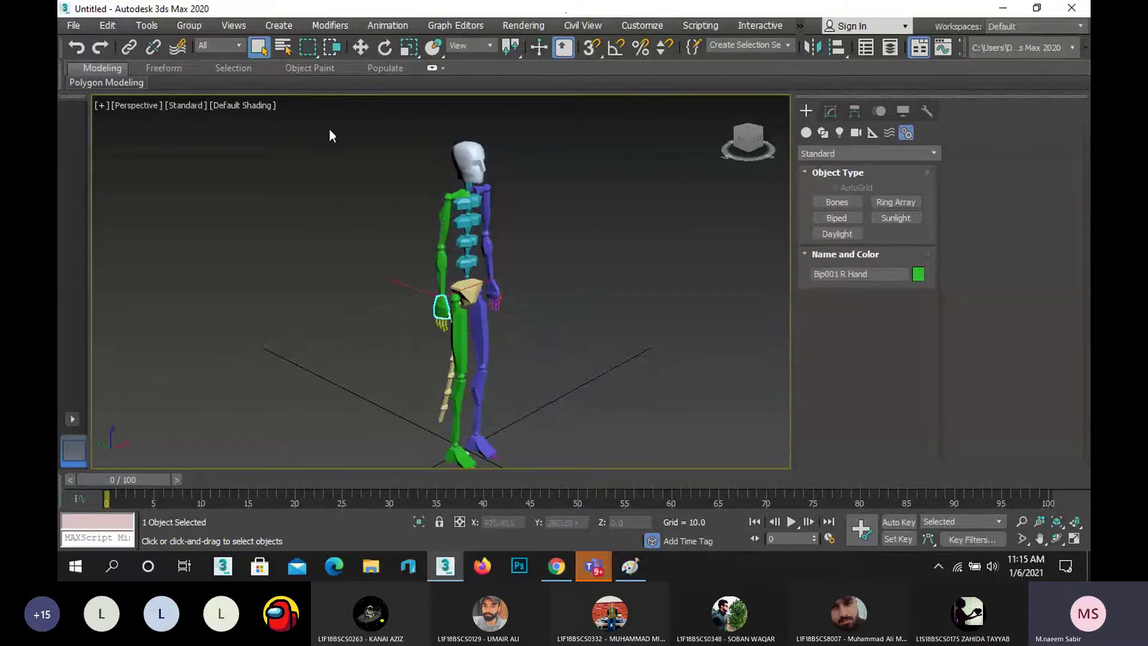
scroll(329, 128, down, 2)
click(360, 47)
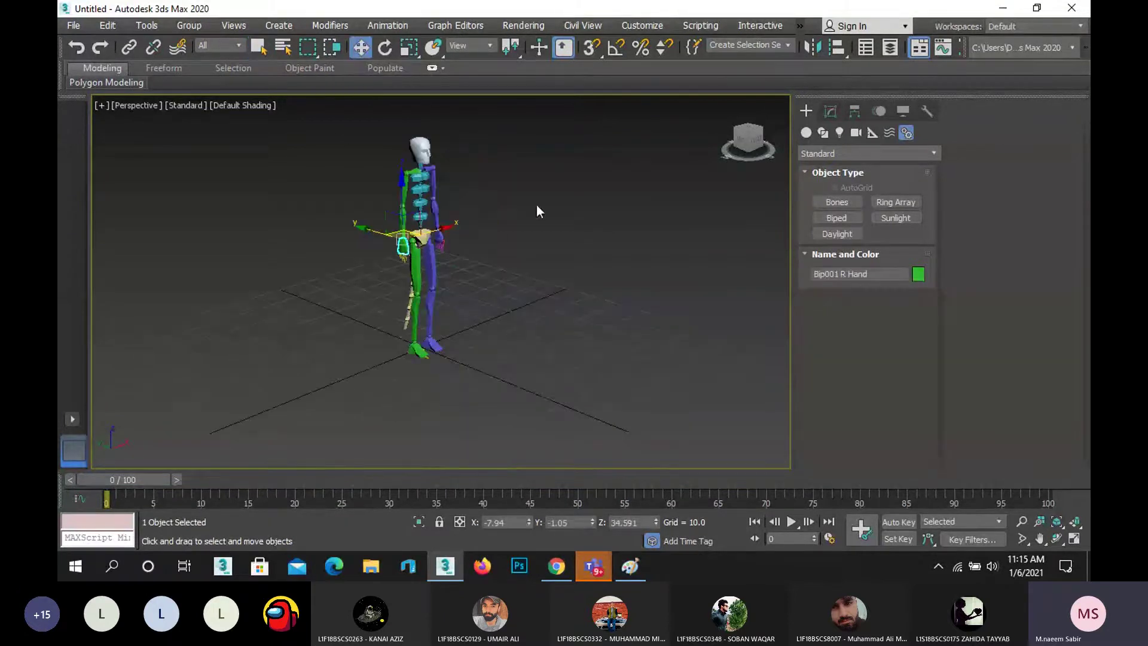
click(561, 250)
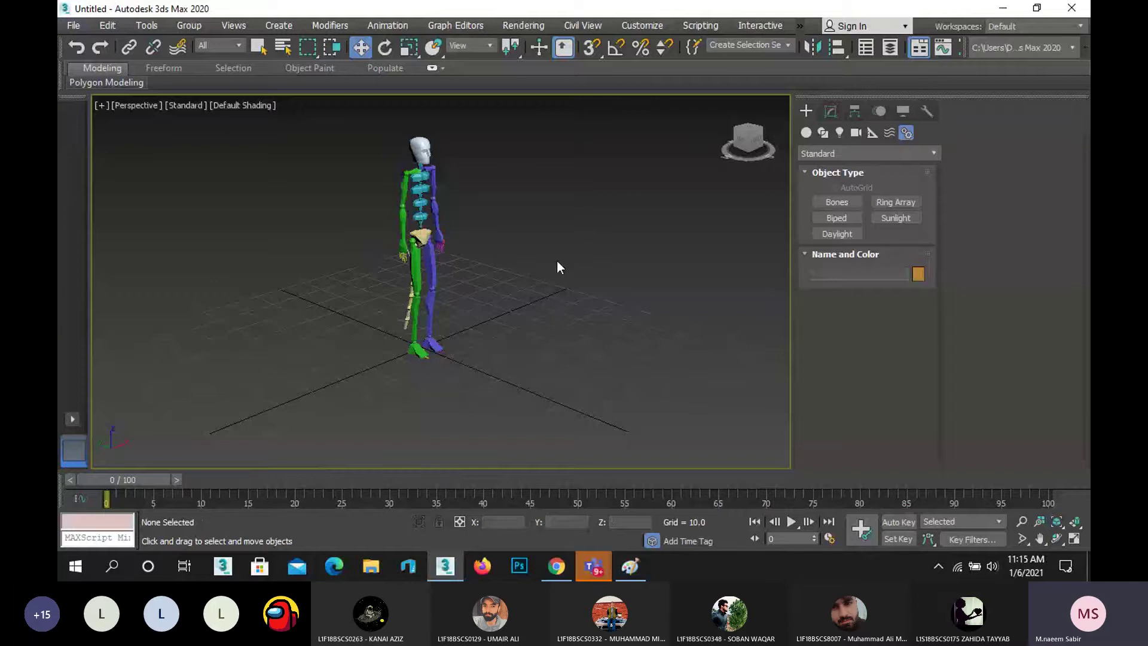
- Select the biped's pelvis and turn on Figure Mode in its motion parameters
click(878, 112)
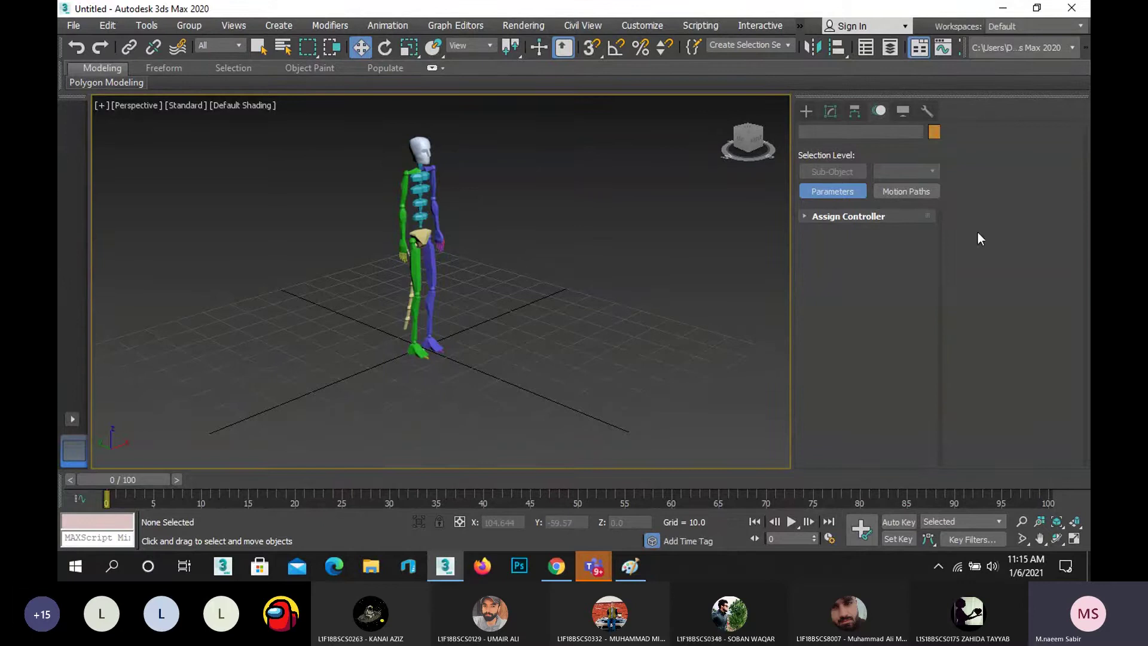
scroll(411, 163, up, 5)
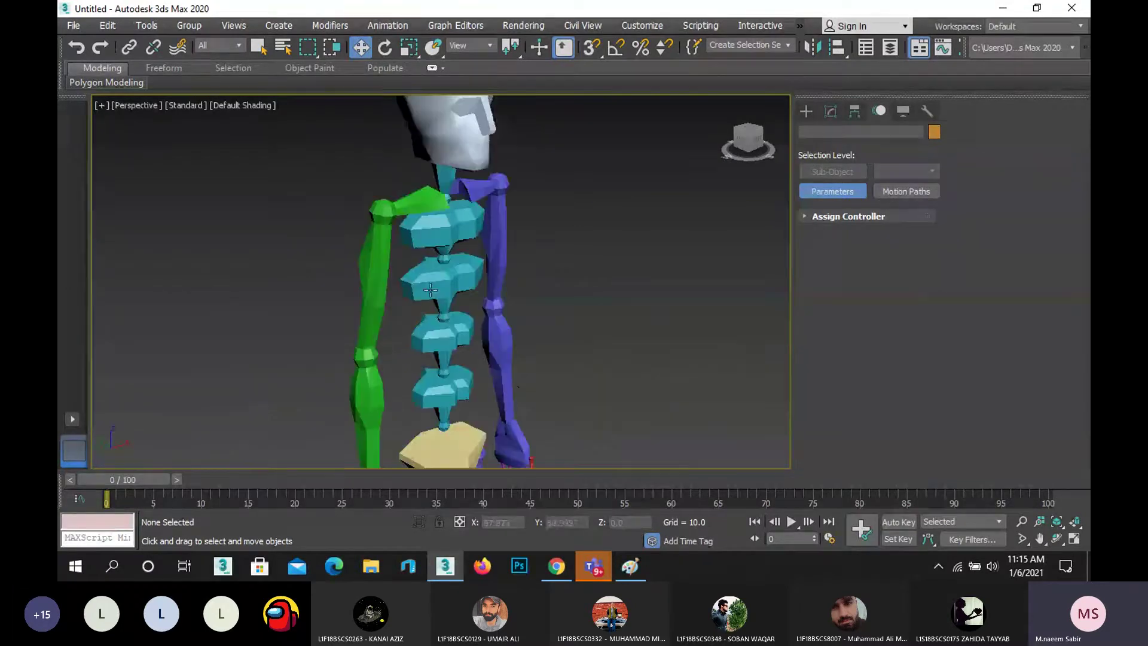
scroll(479, 236, down, 3)
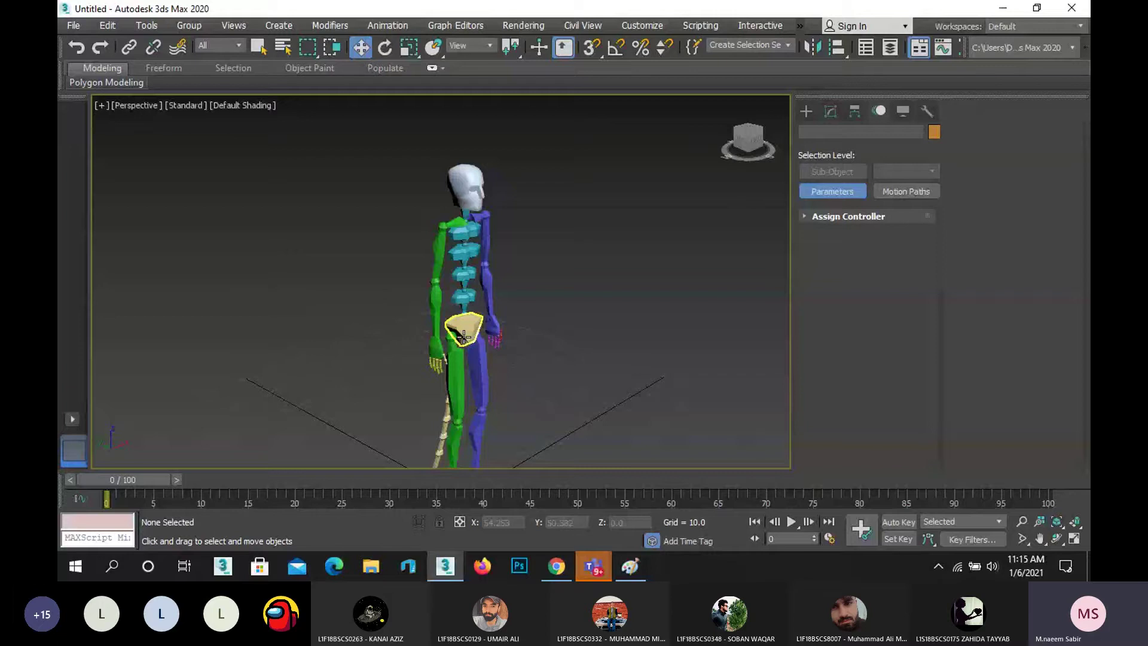
click(464, 337)
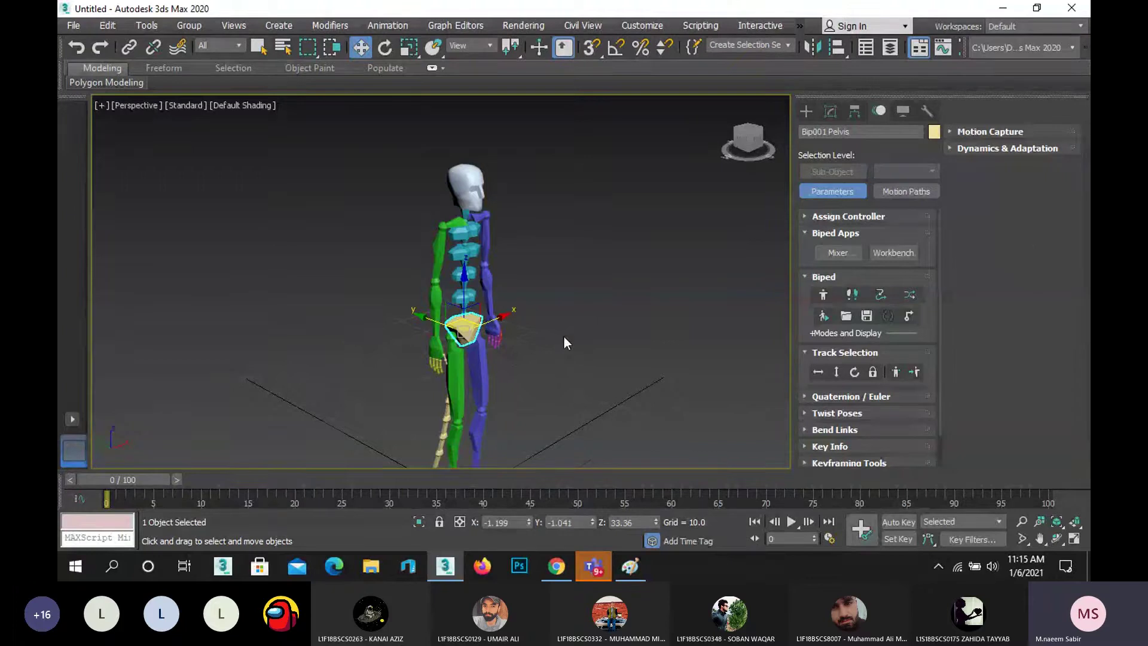
scroll(565, 336, up, 2)
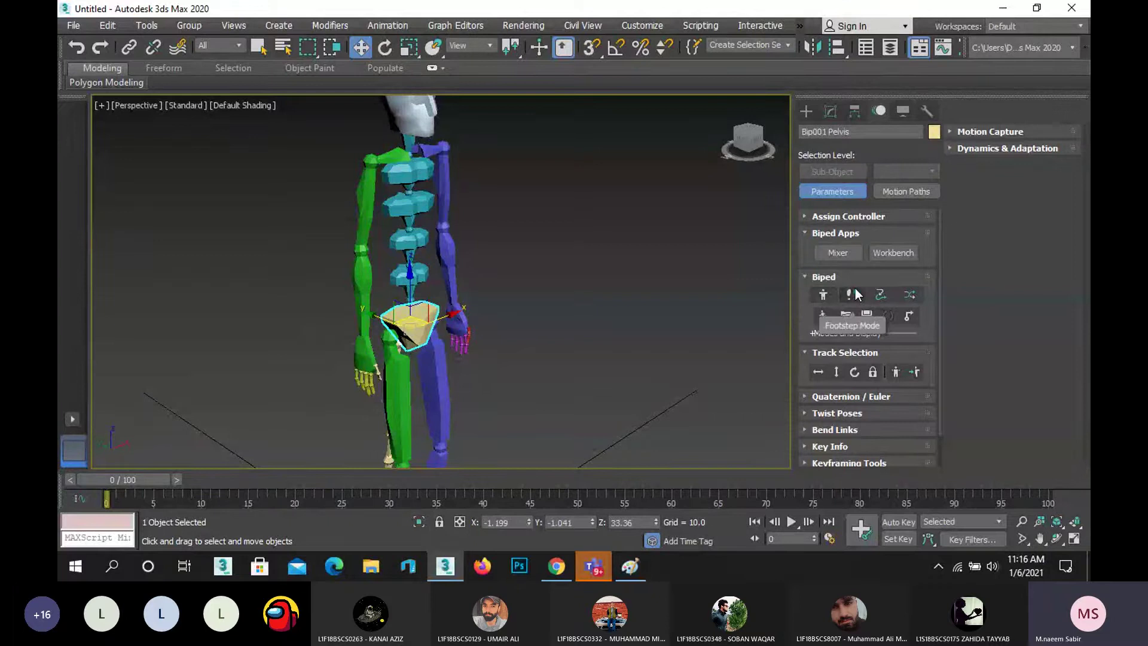
click(825, 296)
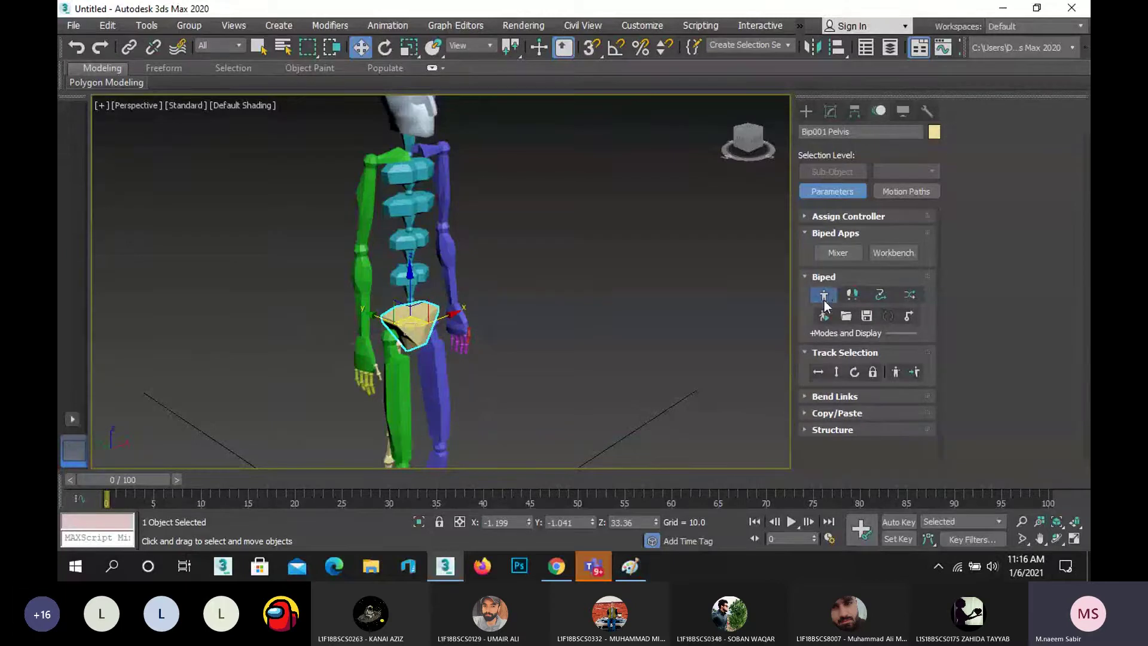
- Look through the biped's Structure settings and its Copy/Paste settings
click(860, 430)
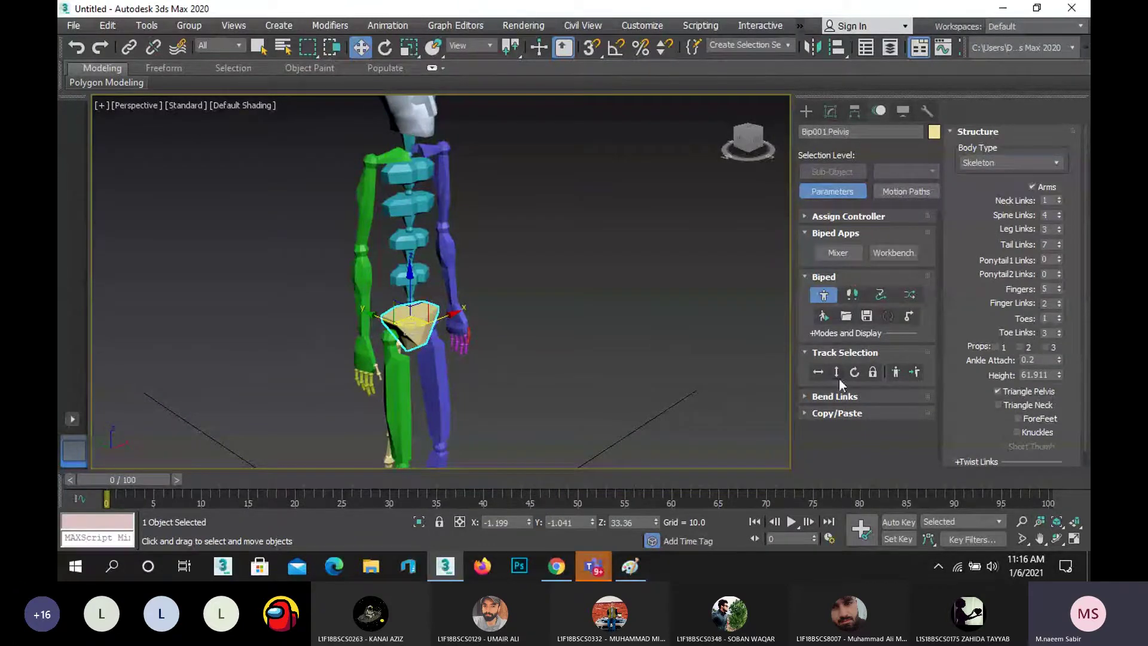
click(849, 414)
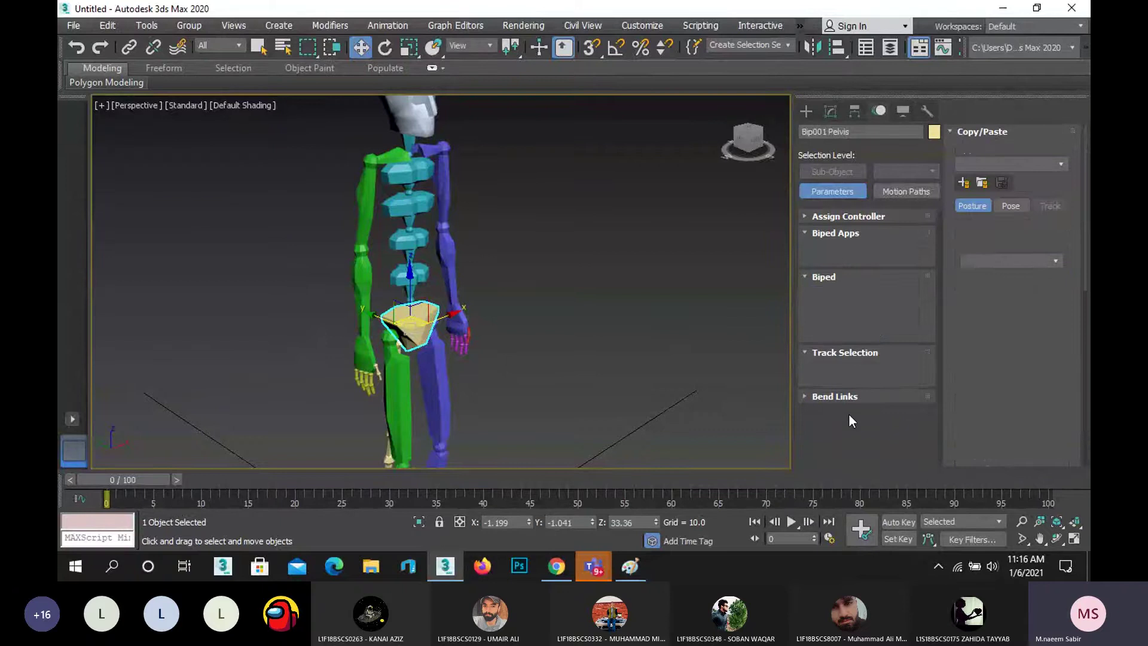
scroll(313, 276, down, 5)
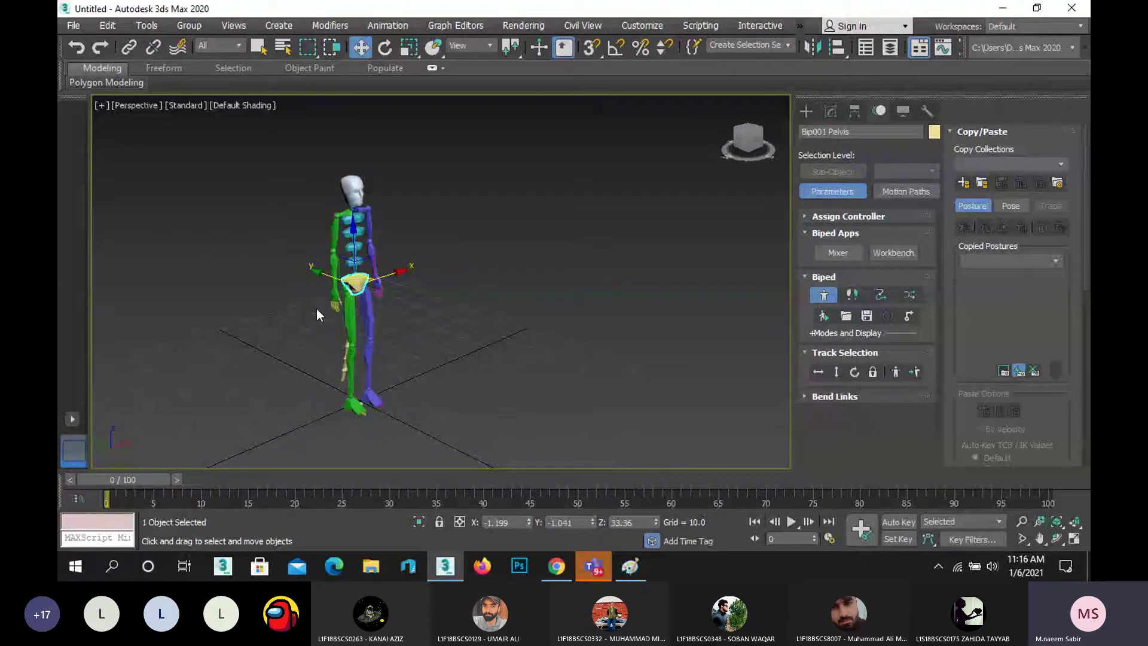
- Switch to Paint, sketch a figure's head, body and outstretched arm with bone lines and a curved arrow, and return to 3ds Max
key(alt+Tab)
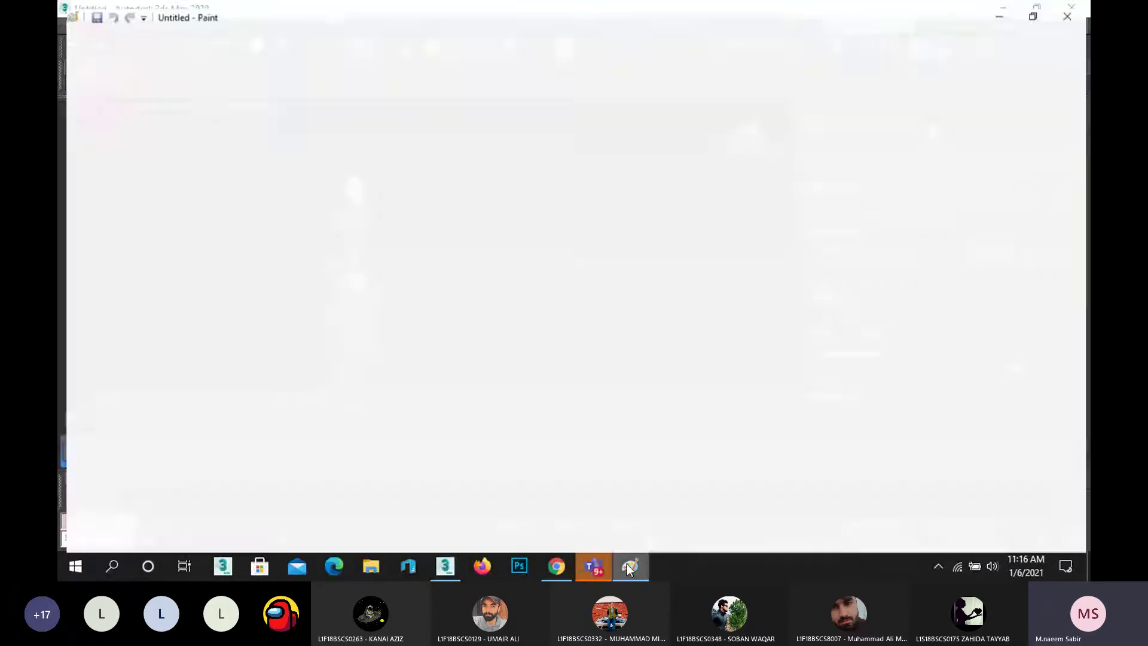
mouse_move(383, 218)
mouse_down()
mouse_move(654, 231)
mouse_move(373, 230)
mouse_move(503, 269)
mouse_move(668, 287)
mouse_up()
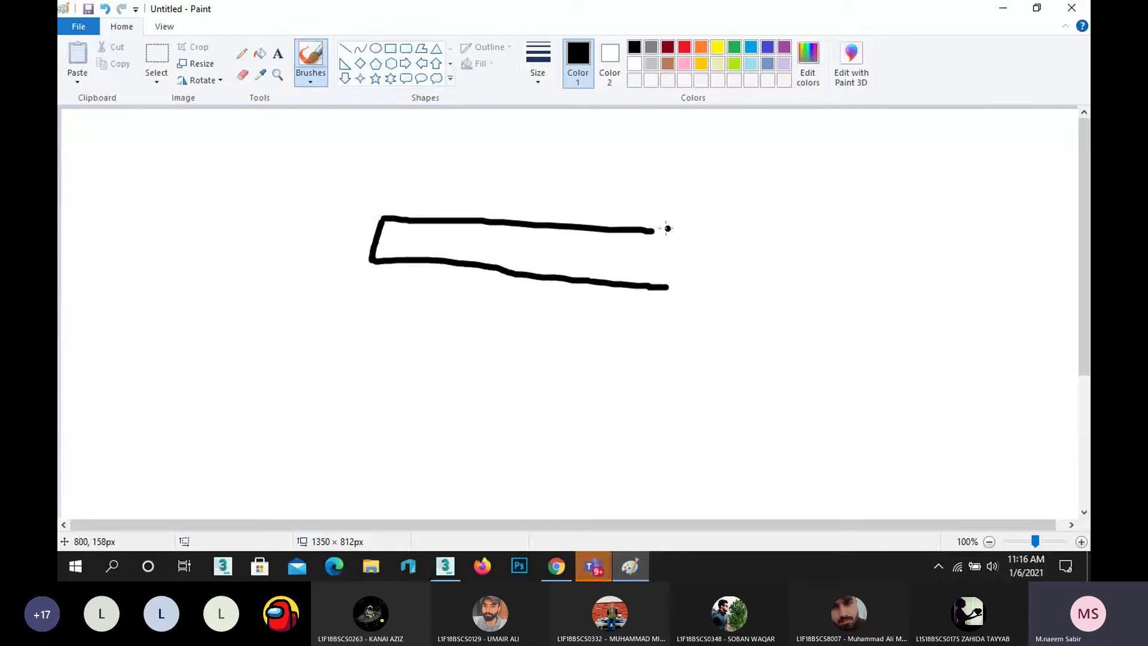
mouse_move(651, 232)
mouse_down()
mouse_move(671, 185)
mouse_move(735, 154)
mouse_move(715, 207)
mouse_move(724, 239)
mouse_up()
drag(666, 262, 399, 246)
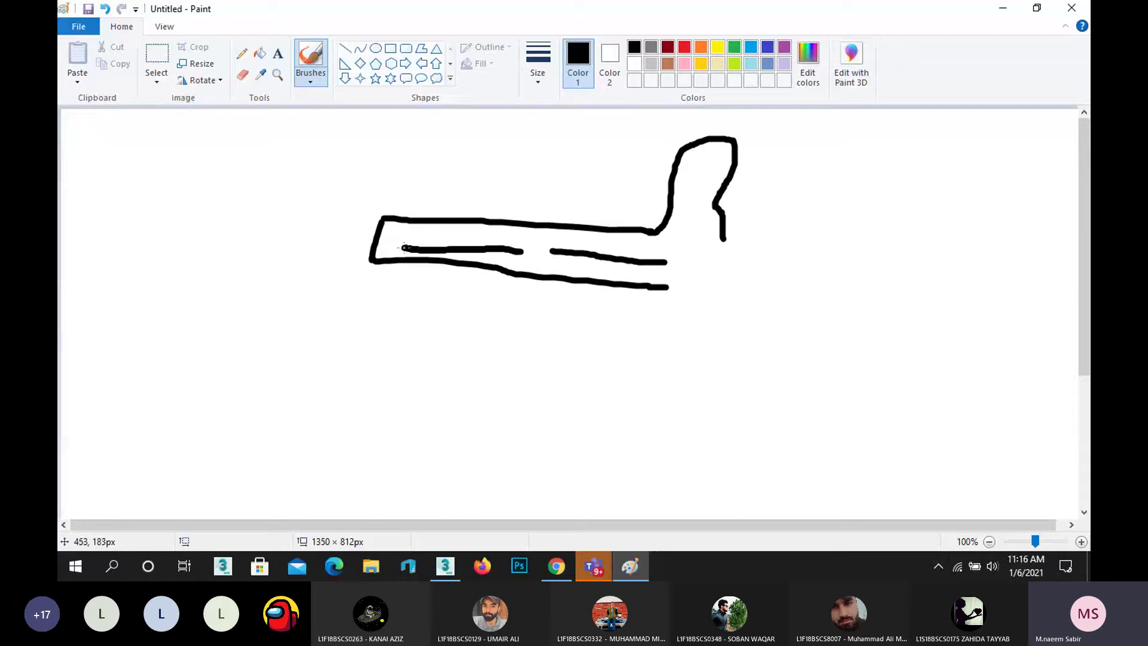
drag(676, 308, 659, 504)
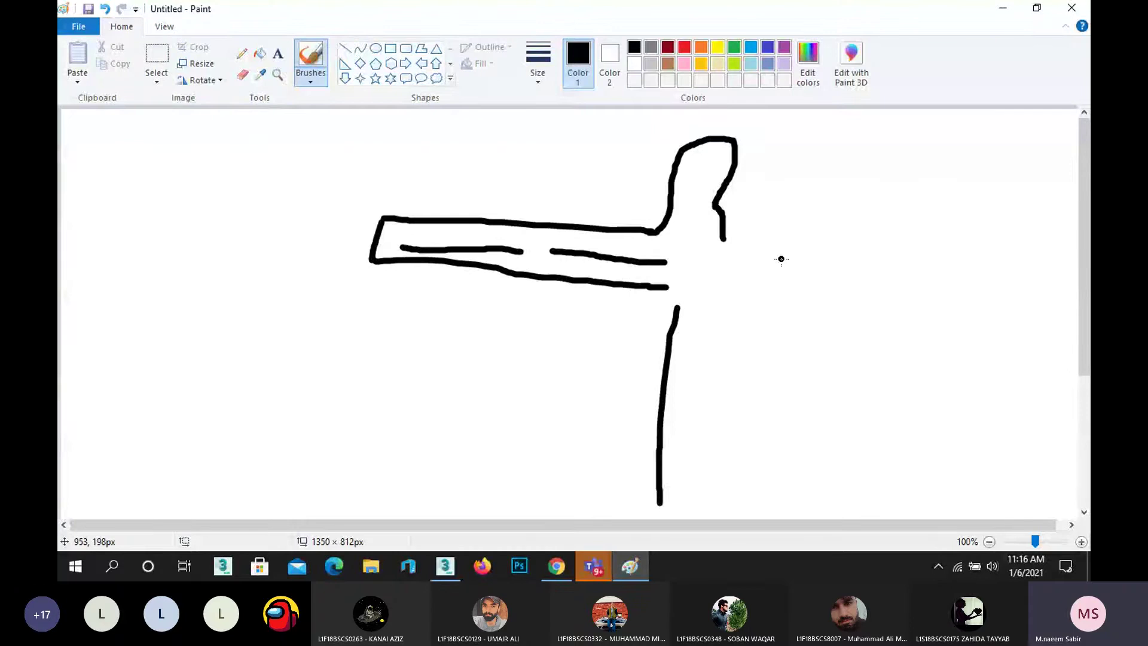
mouse_move(572, 250)
mouse_down()
mouse_move(597, 178)
mouse_move(944, 250)
mouse_move(930, 277)
mouse_move(916, 275)
mouse_up()
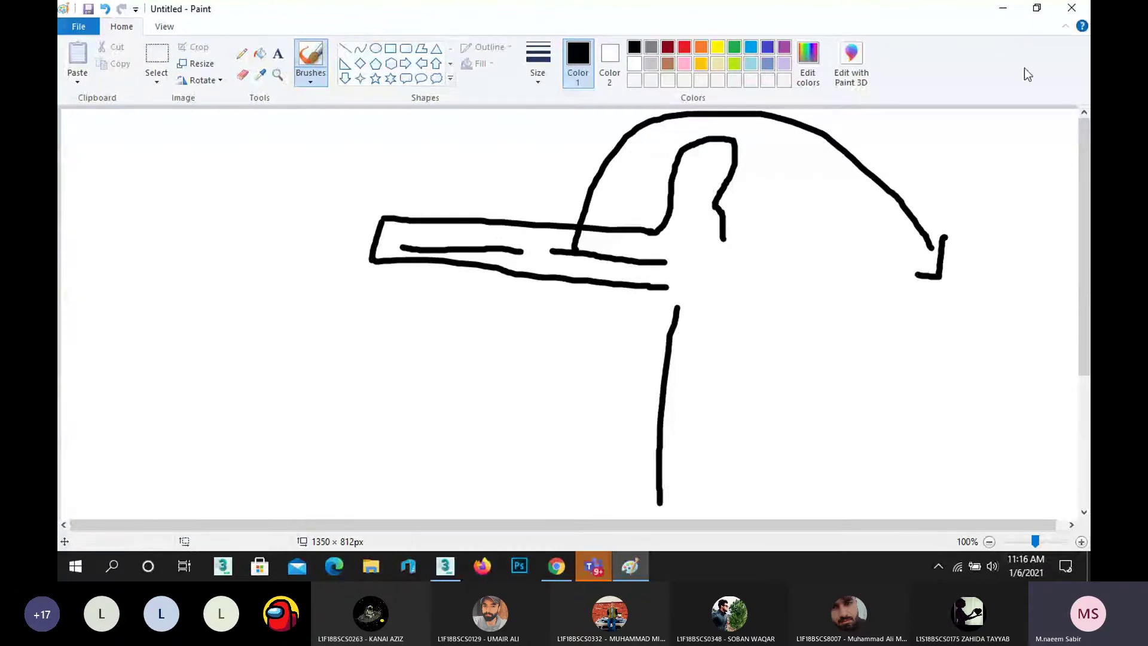
click(1003, 8)
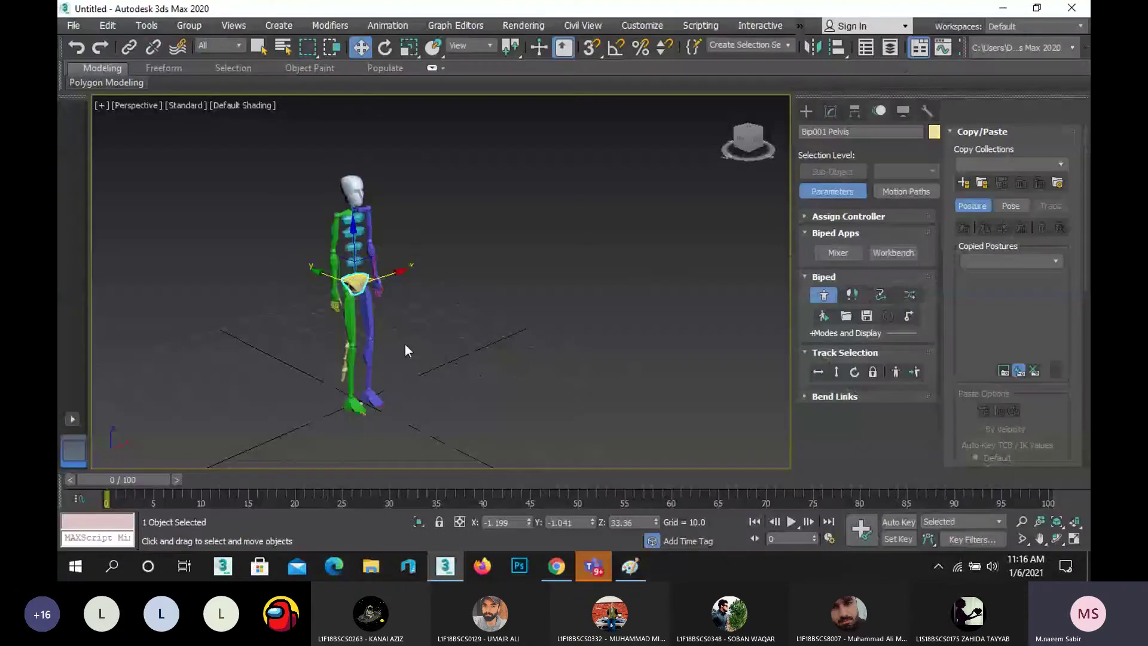
- Select the biped's right hand and show the Structure settings again
scroll(351, 307, up, 5)
click(338, 297)
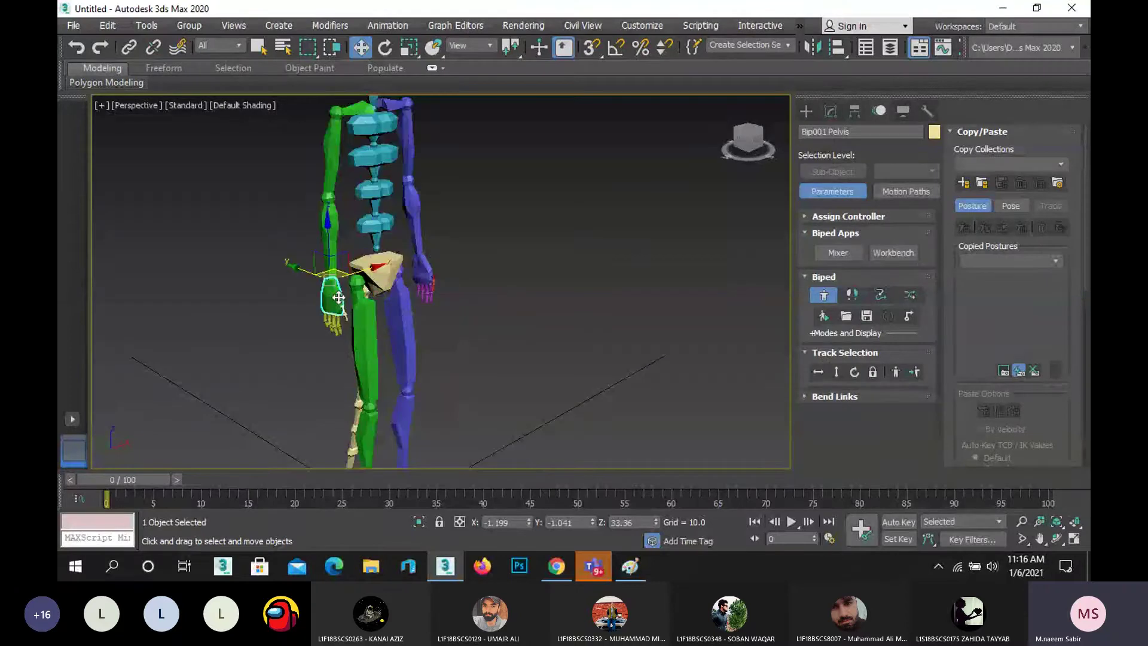
scroll(392, 317, down, 6)
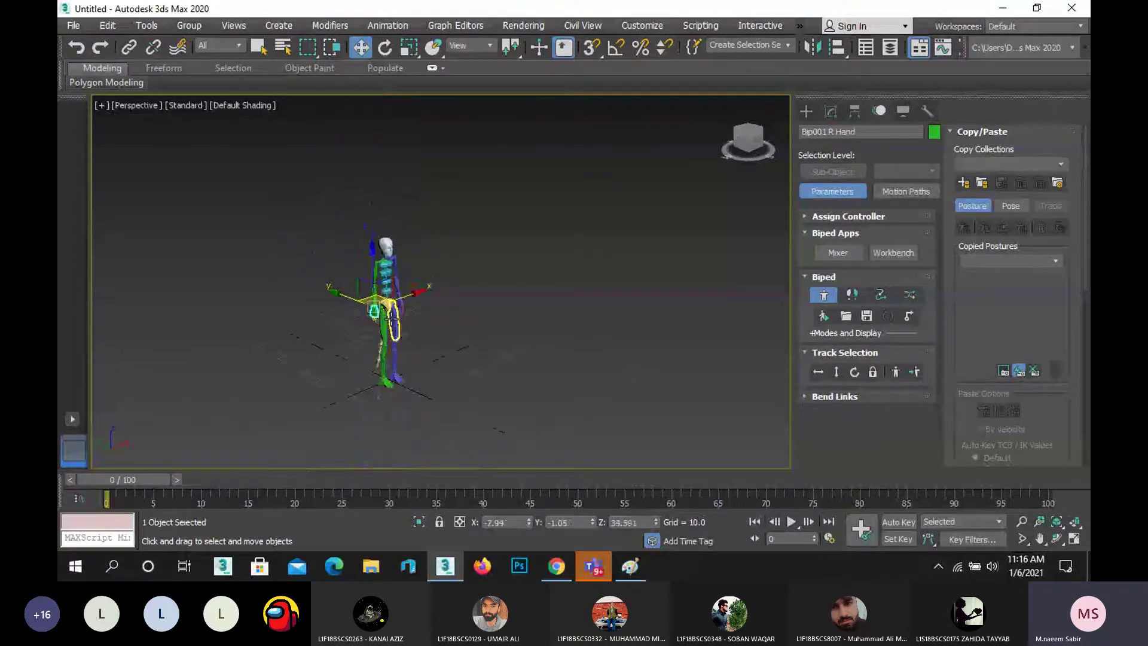
scroll(389, 321, up, 5)
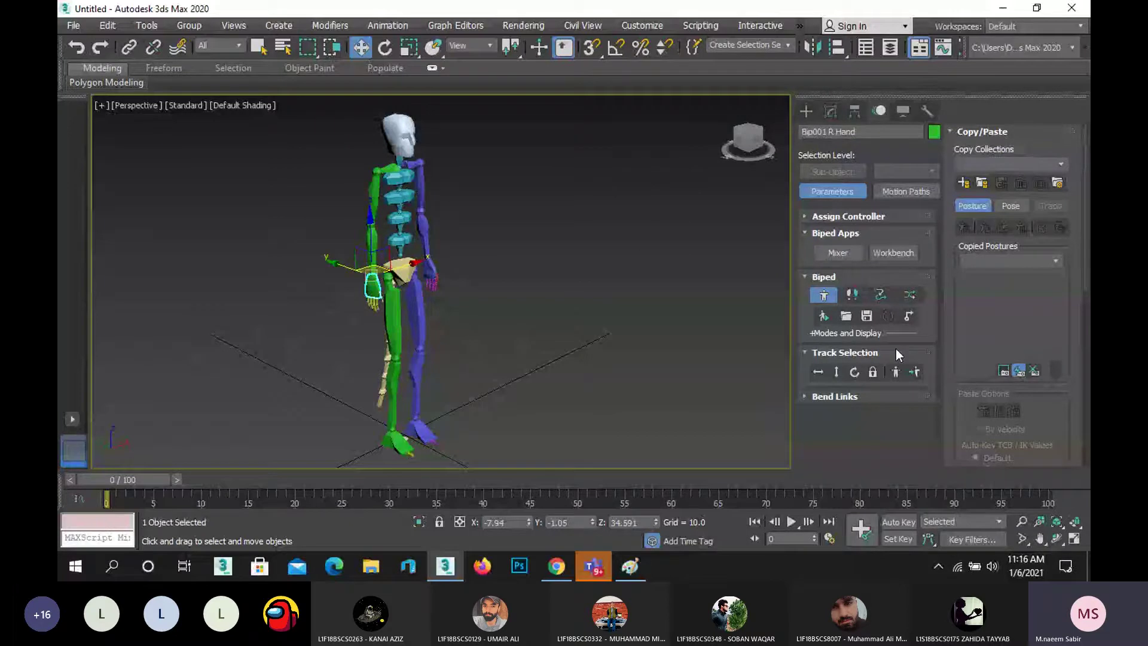
click(989, 132)
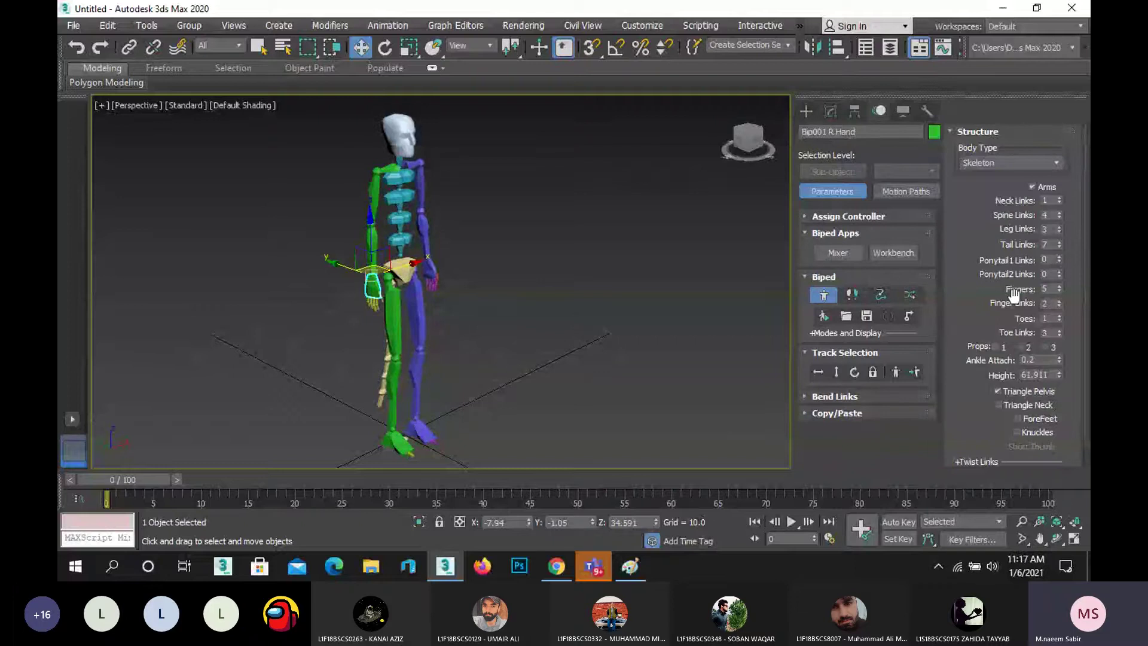
- Switch the biped from Figure Mode to Footstep Mode
click(853, 295)
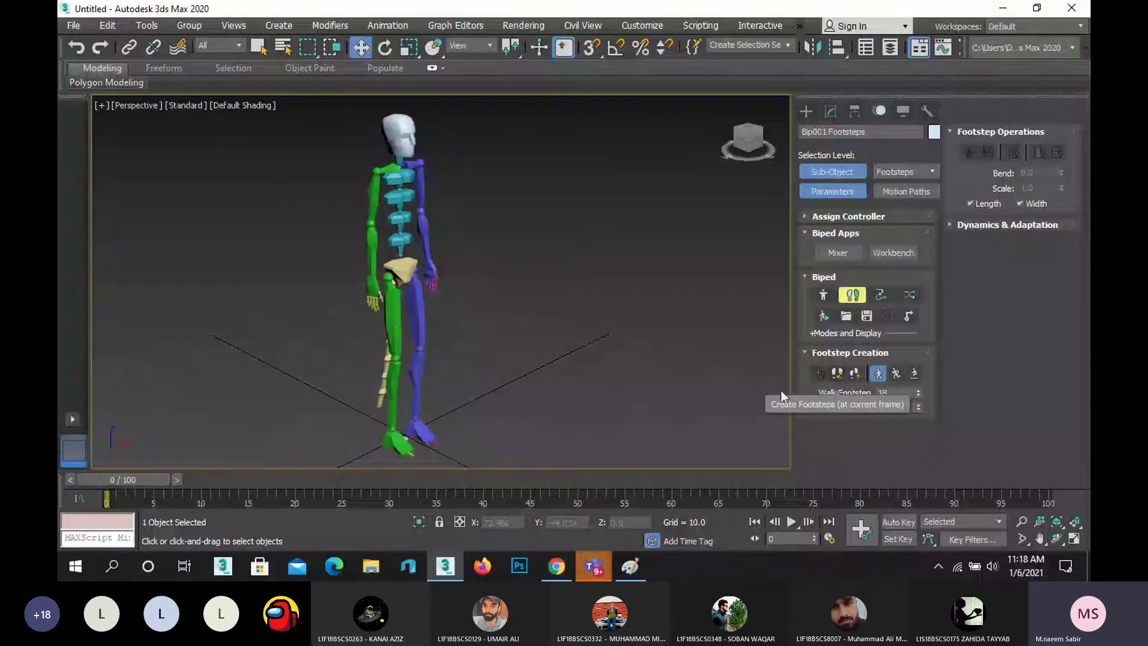
middle_drag(598, 374, 664, 322)
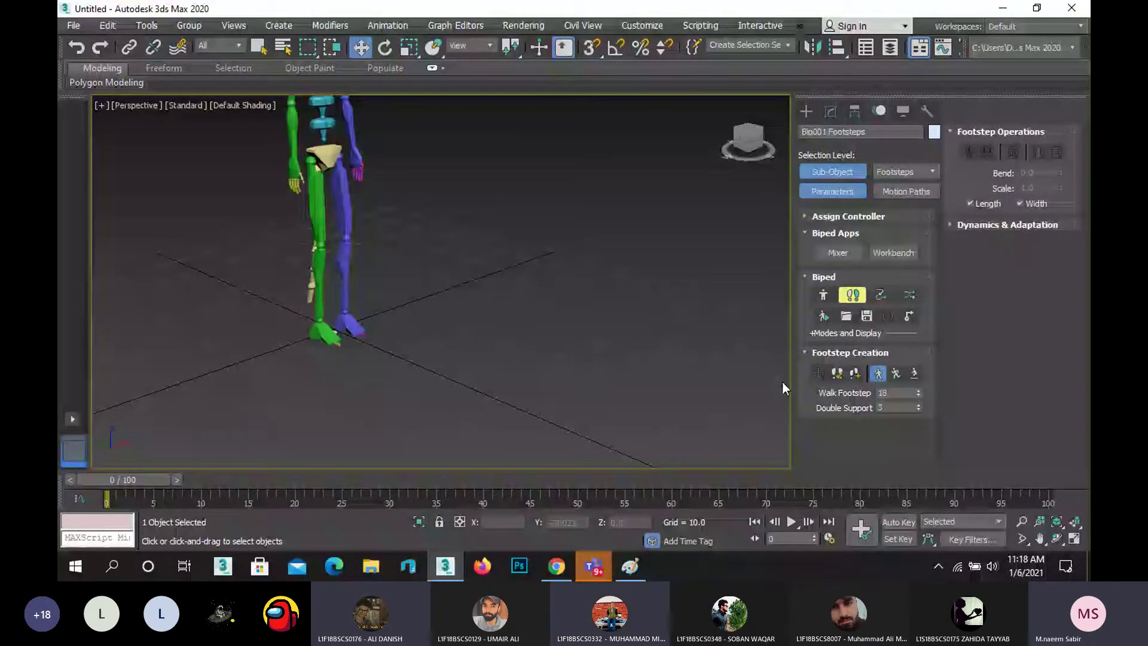
click(855, 373)
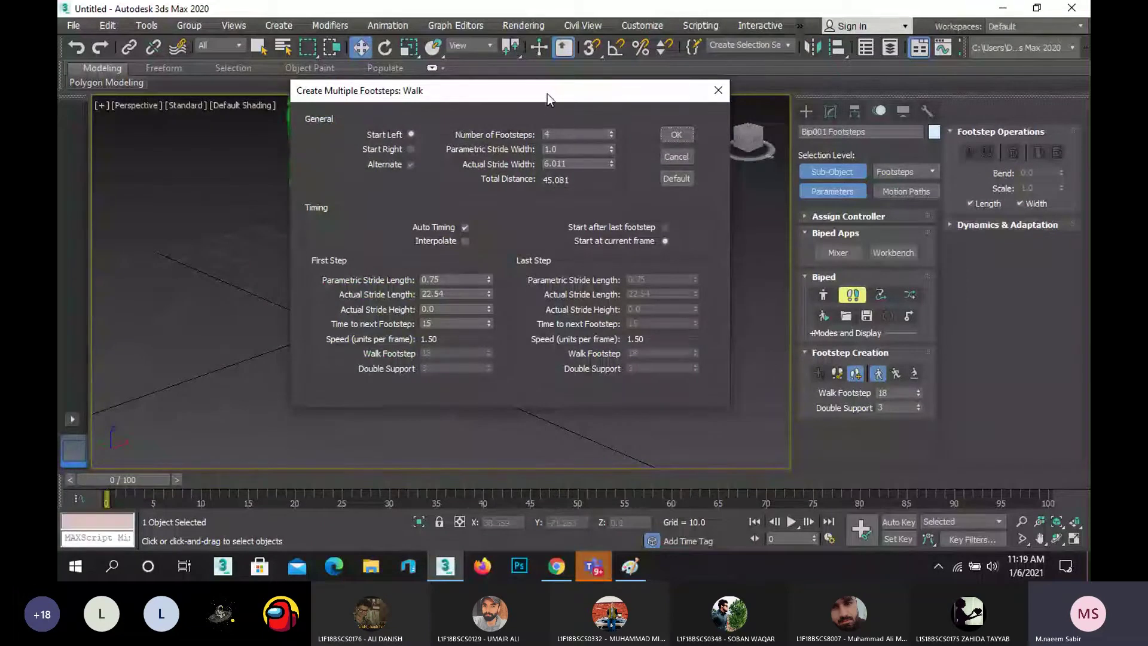
drag(546, 91, 714, 116)
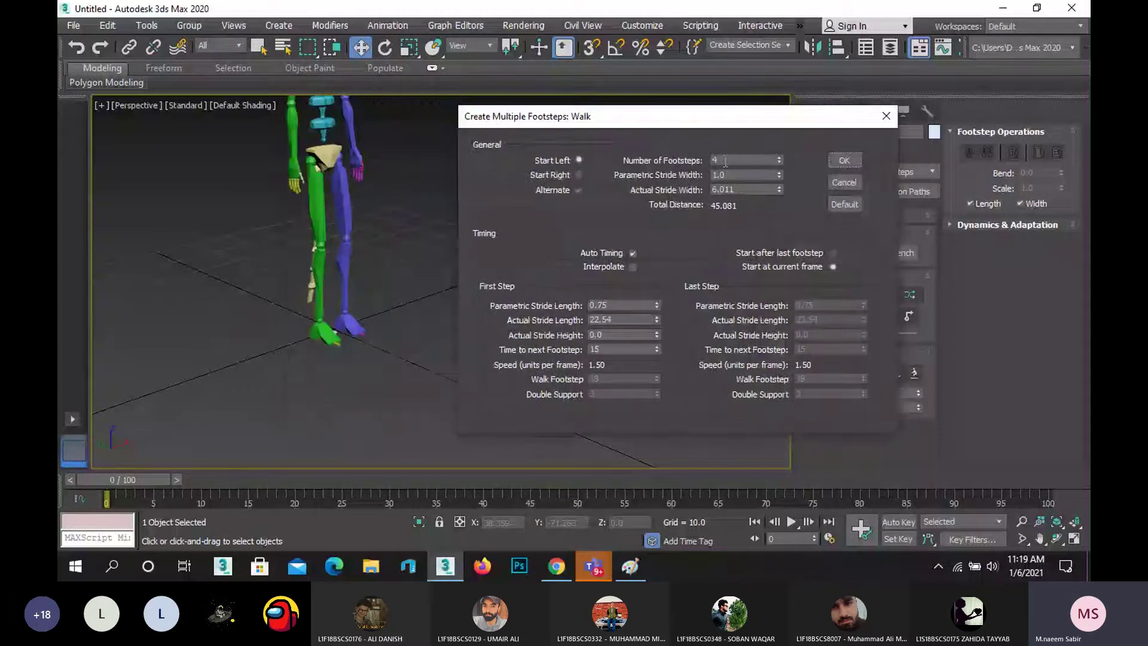
drag(727, 161, 698, 159)
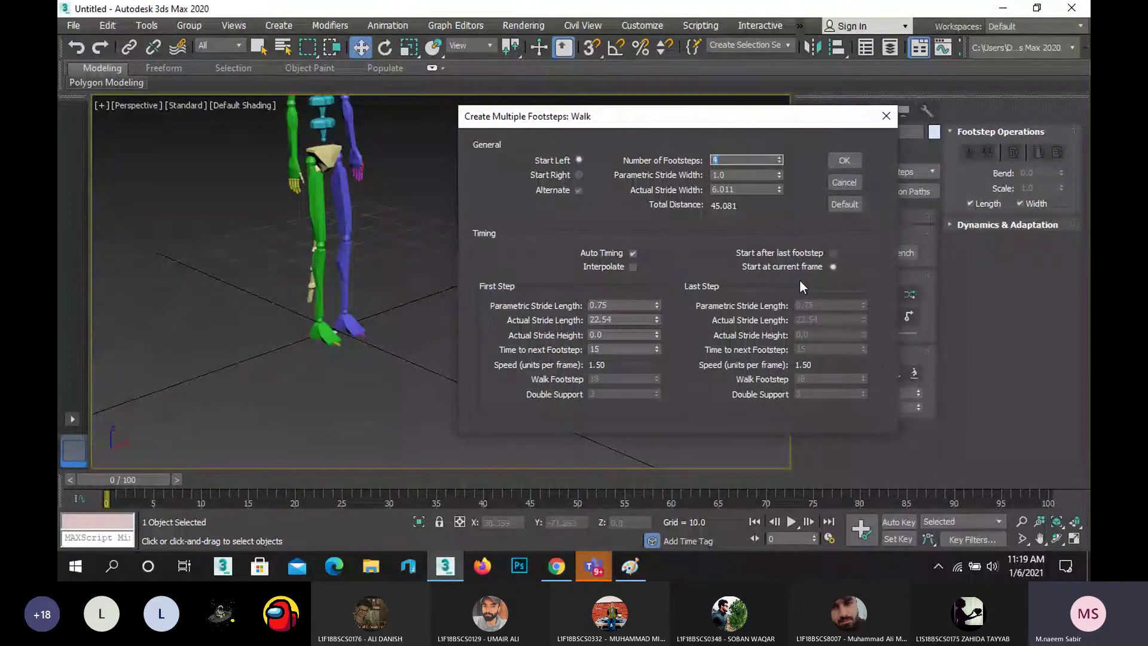
text(10)
key(Tab)
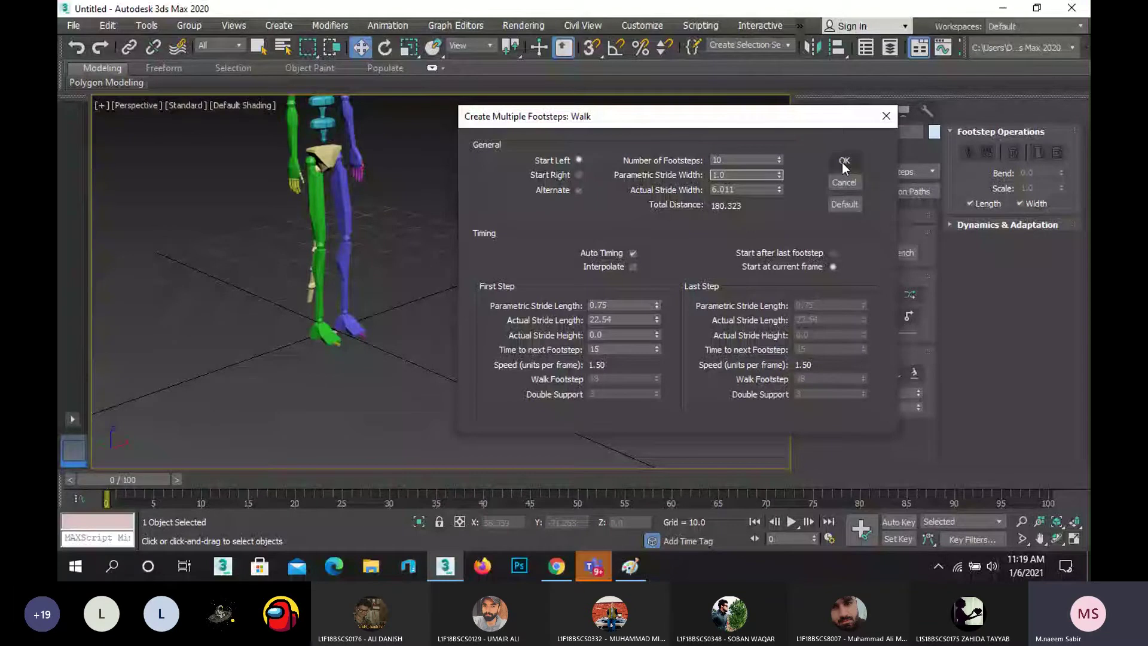
click(842, 162)
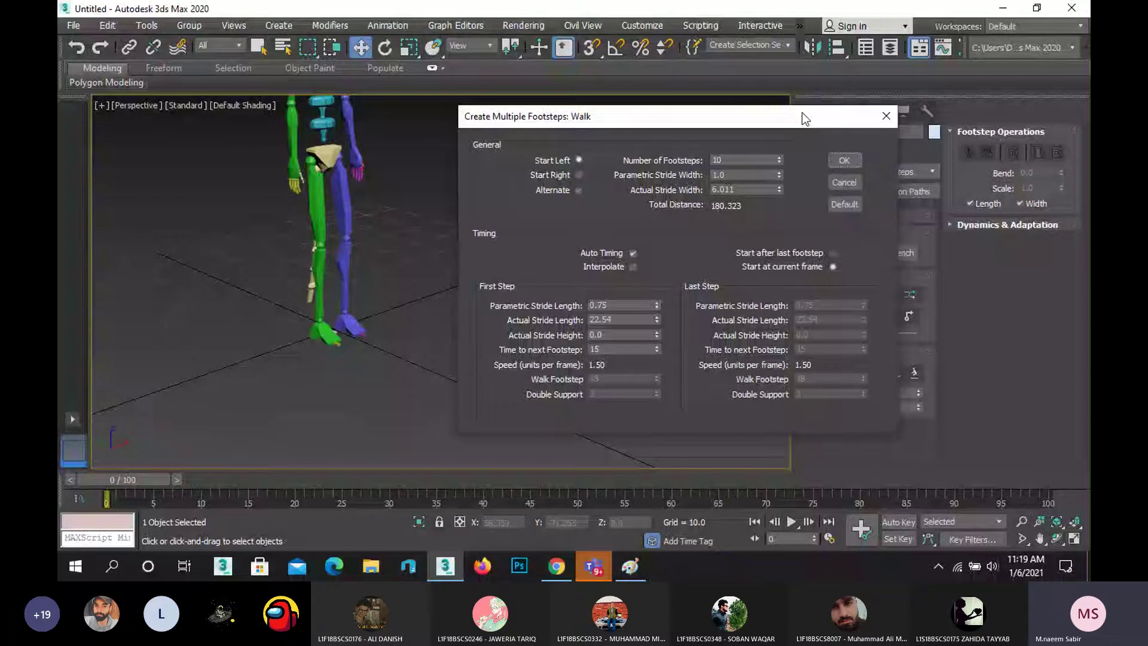
drag(803, 113, 705, 102)
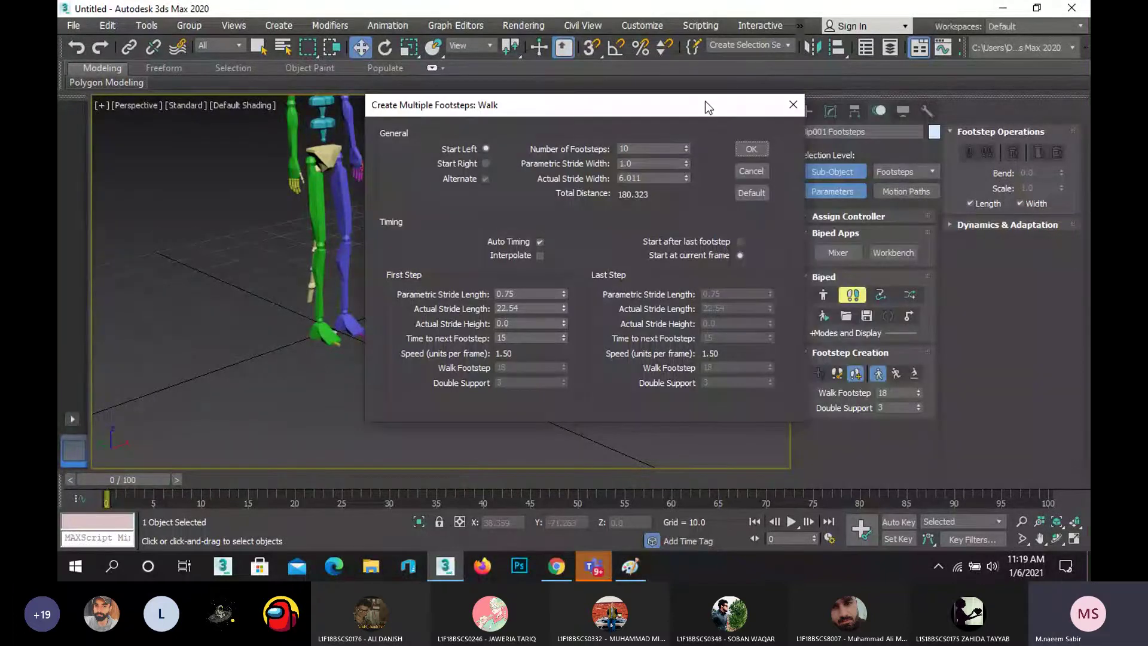
key(Return)
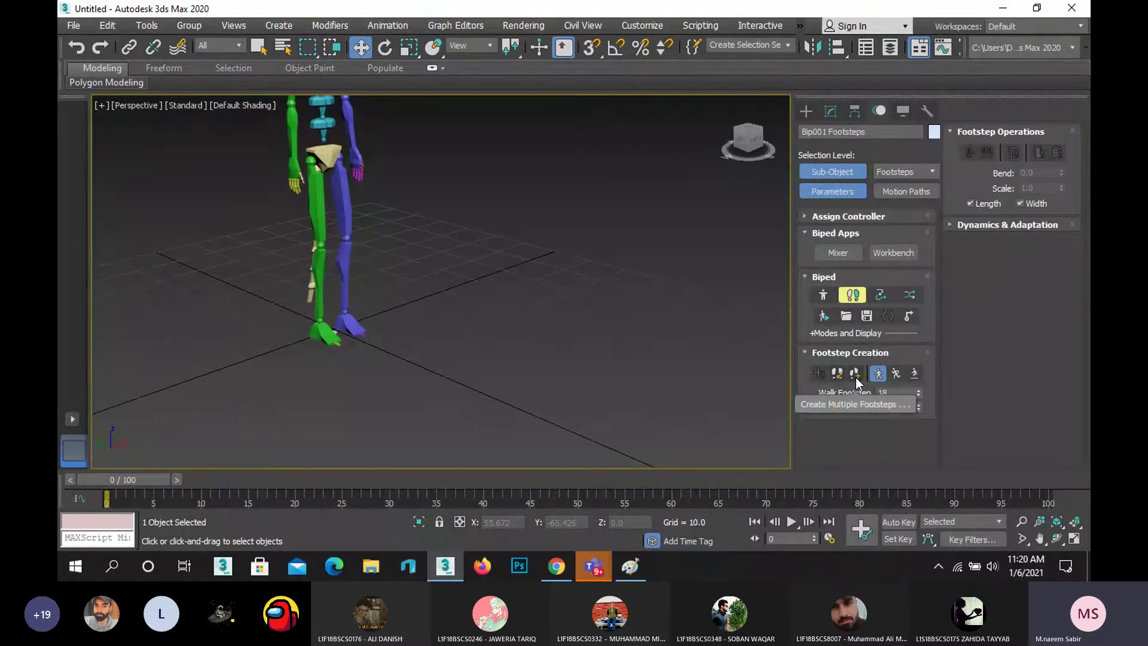
- Create multiple walk footsteps for the biped with the number of footsteps set to 10
click(855, 375)
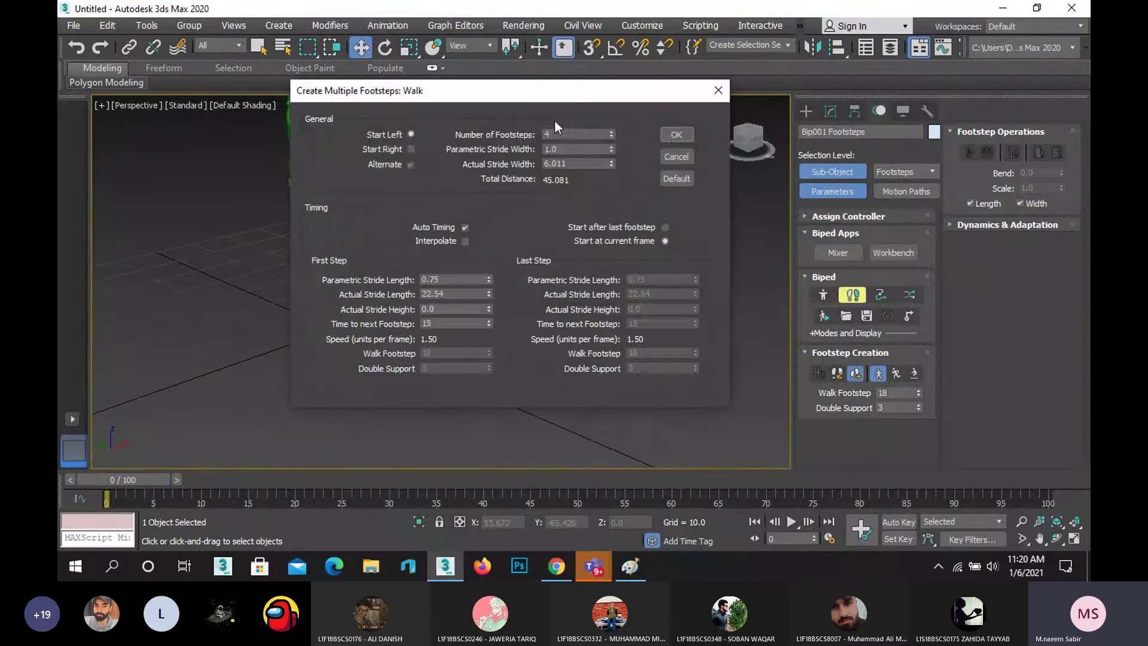
double_click(548, 134)
text(10)
click(585, 148)
click(682, 134)
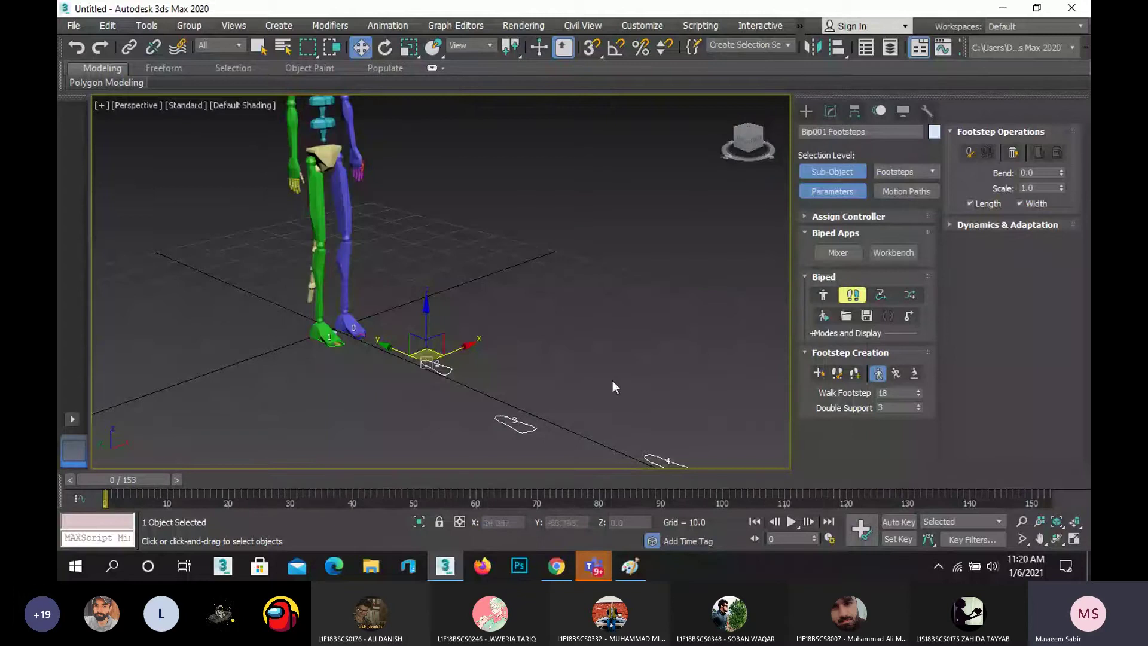
- Select footstep 5, then the last footstep, number 9, to show that footsteps can be picked individually
scroll(612, 380, down, 8)
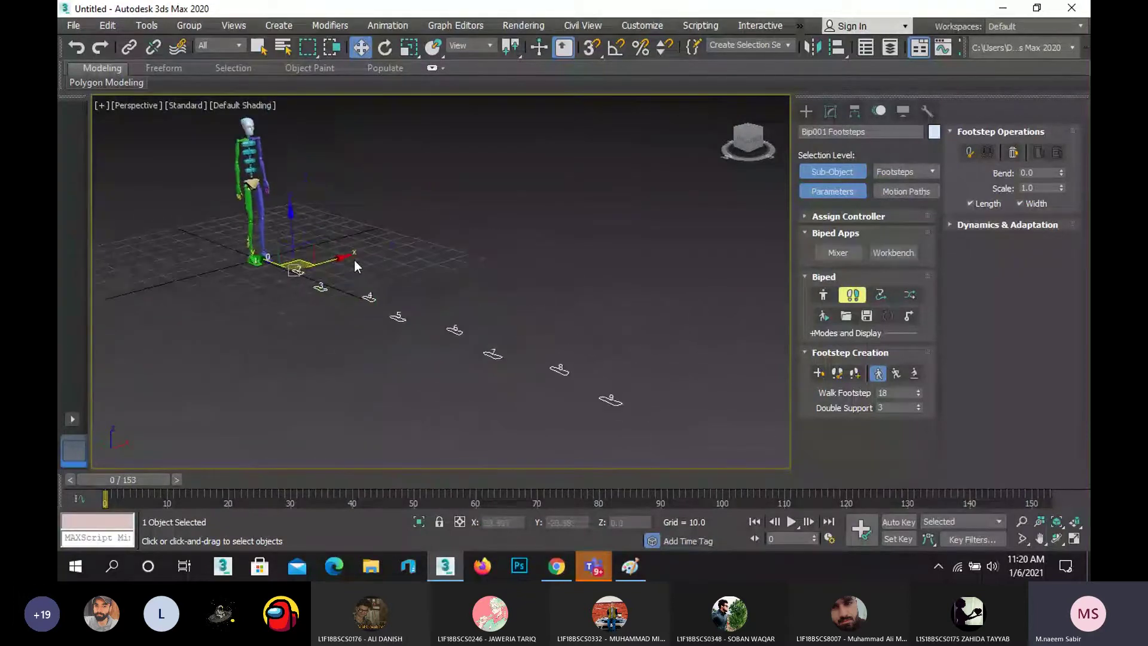
click(396, 317)
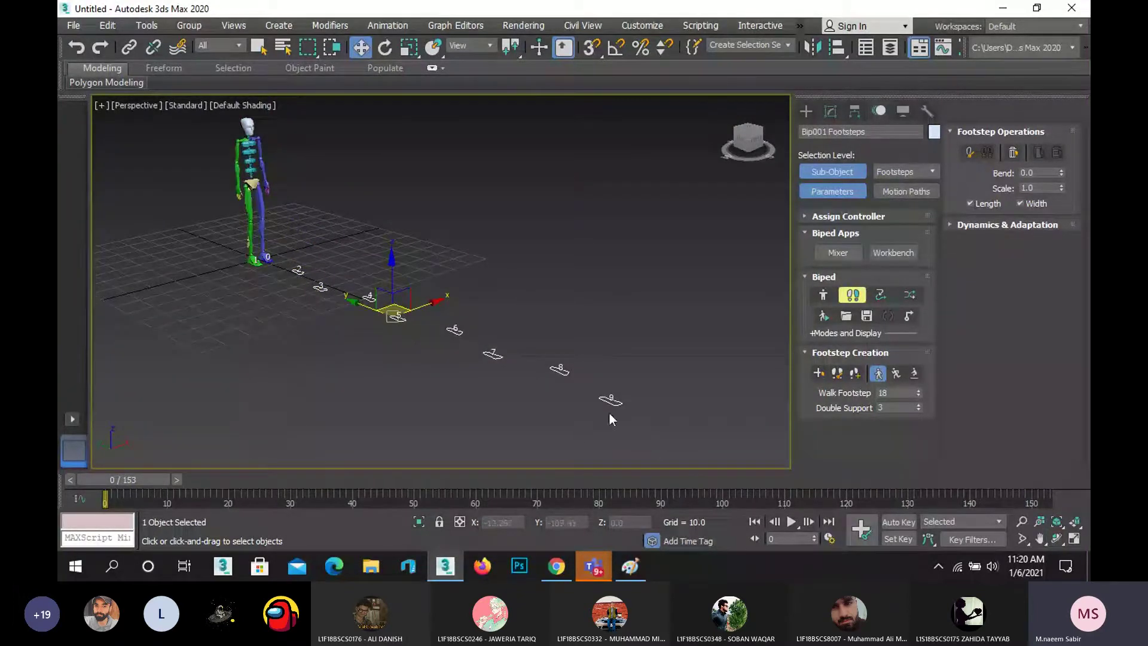
scroll(625, 406, up, 6)
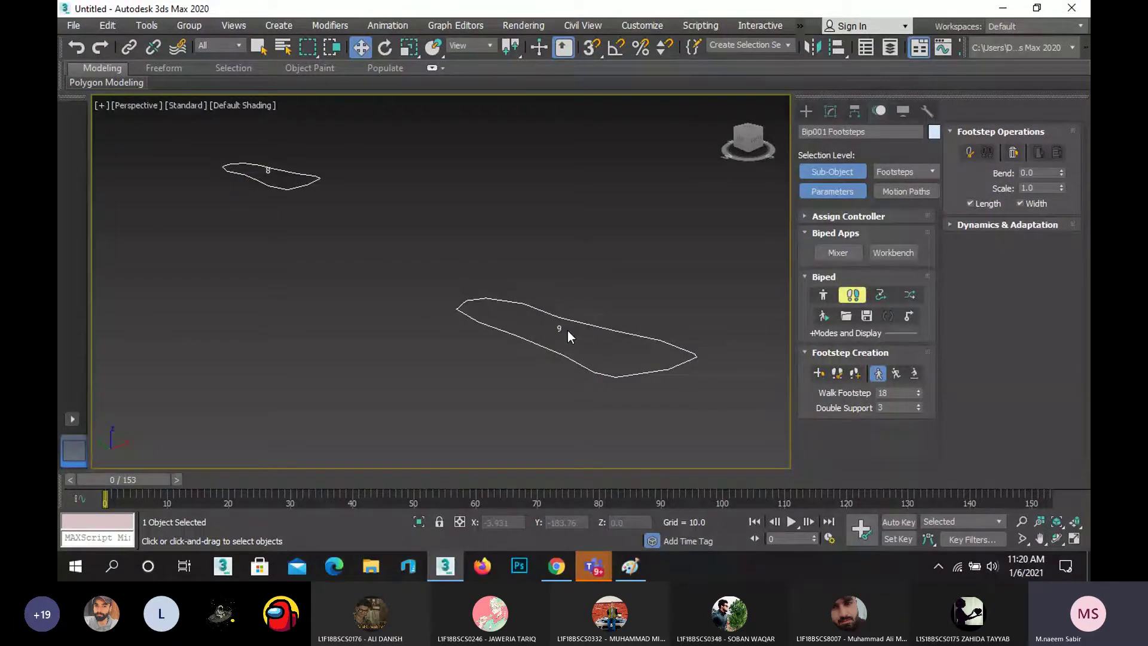
scroll(568, 331, down, 6)
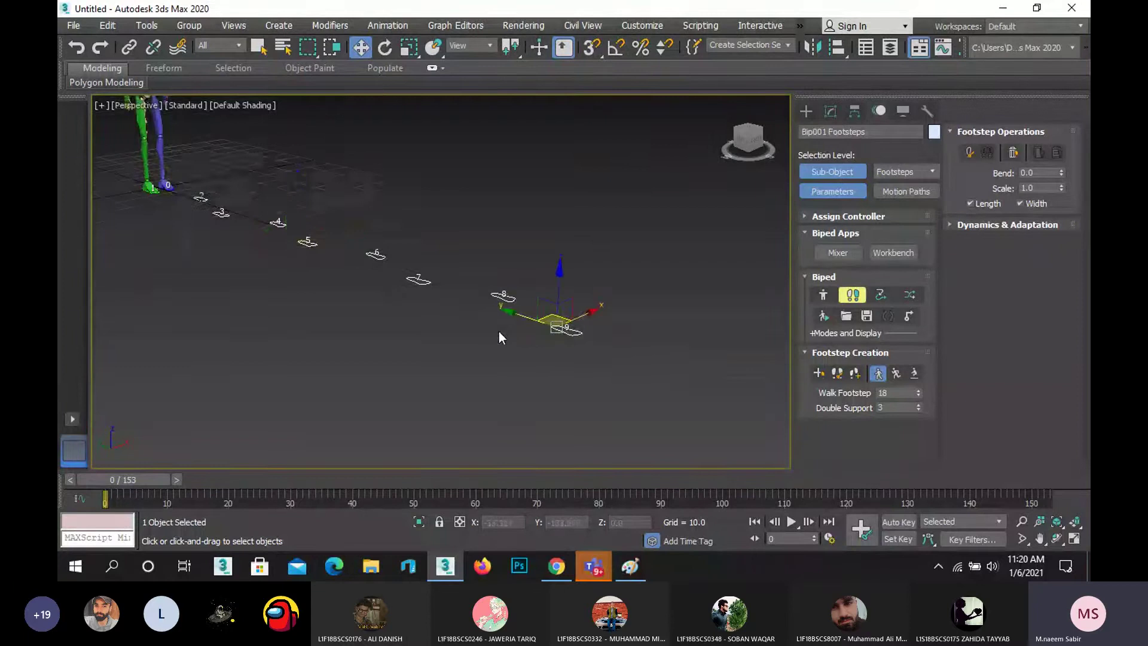
middle_drag(472, 352, 518, 388)
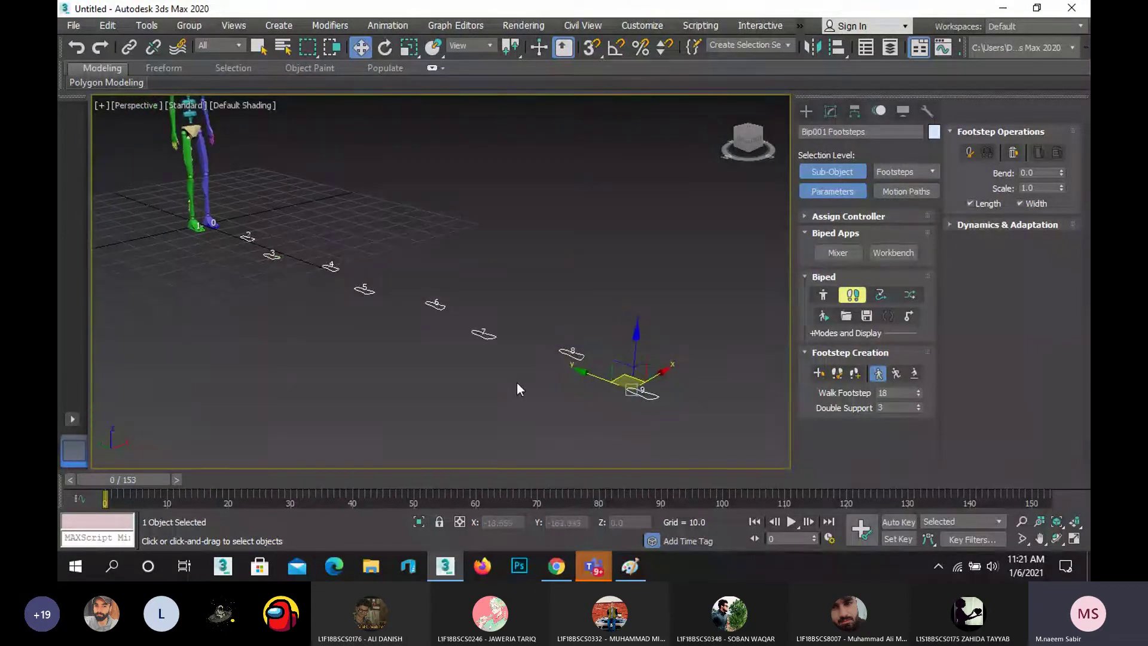
click(516, 383)
drag(692, 376, 601, 428)
scroll(622, 410, up, 3)
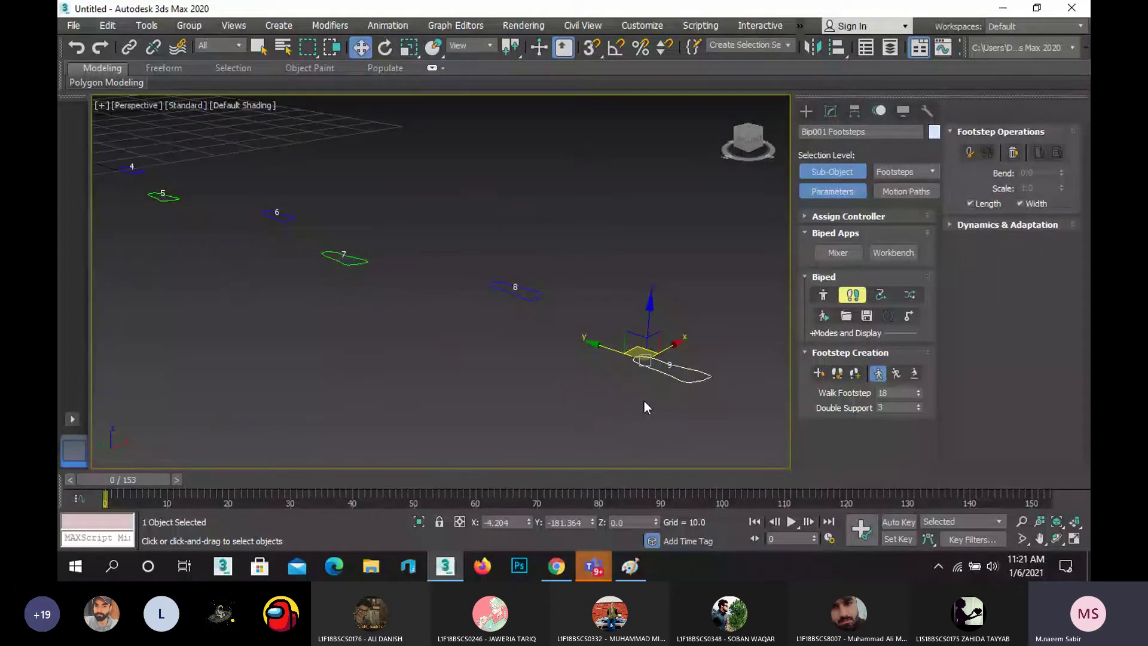
- Examine how footsteps 0 and 1 line up with the biped's feet and how the numbered trail continues to footstep 9
scroll(649, 400, up, 3)
middle_drag(560, 378, 538, 378)
scroll(549, 380, down, 5)
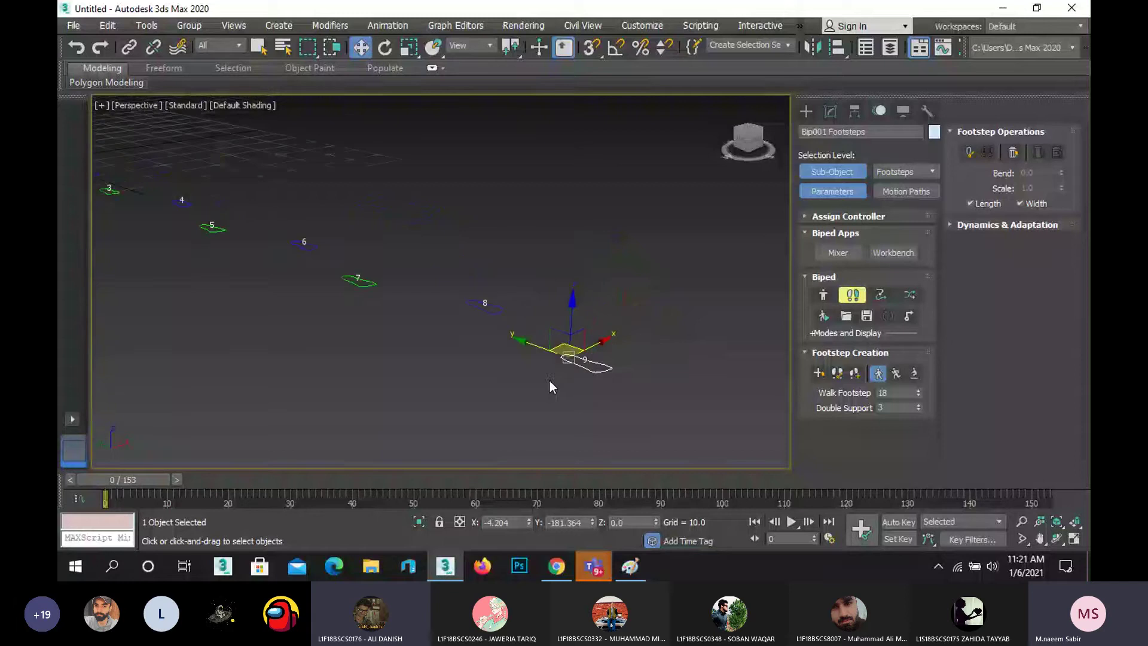
middle_drag(184, 309, 425, 436)
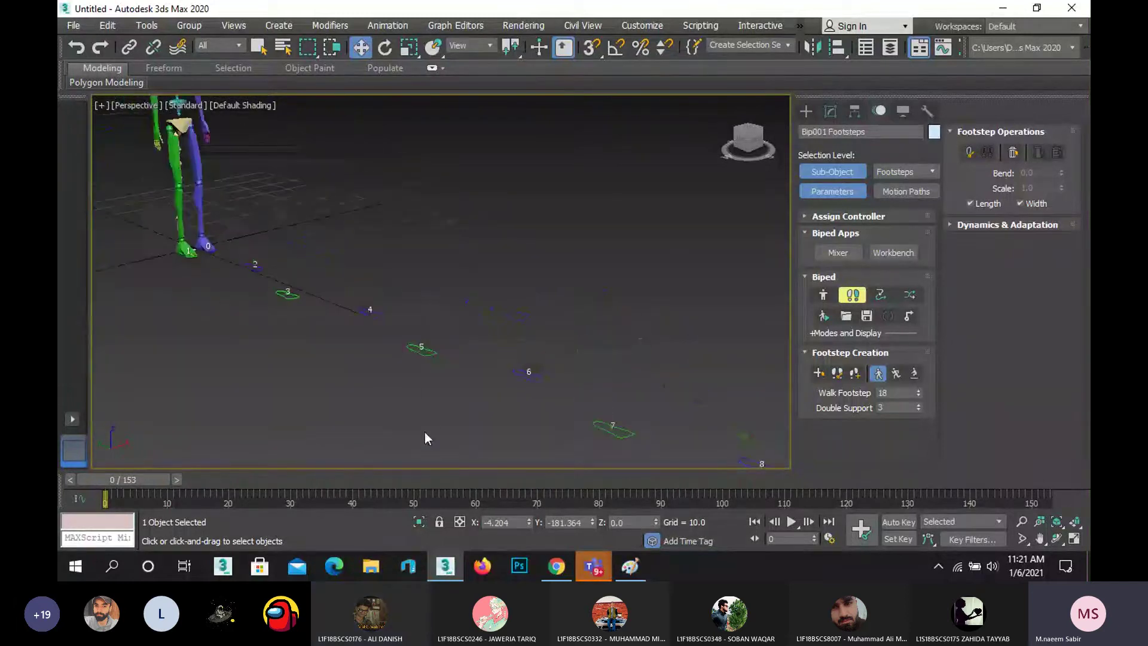
middle_drag(184, 300, 263, 358)
scroll(281, 359, up, 10)
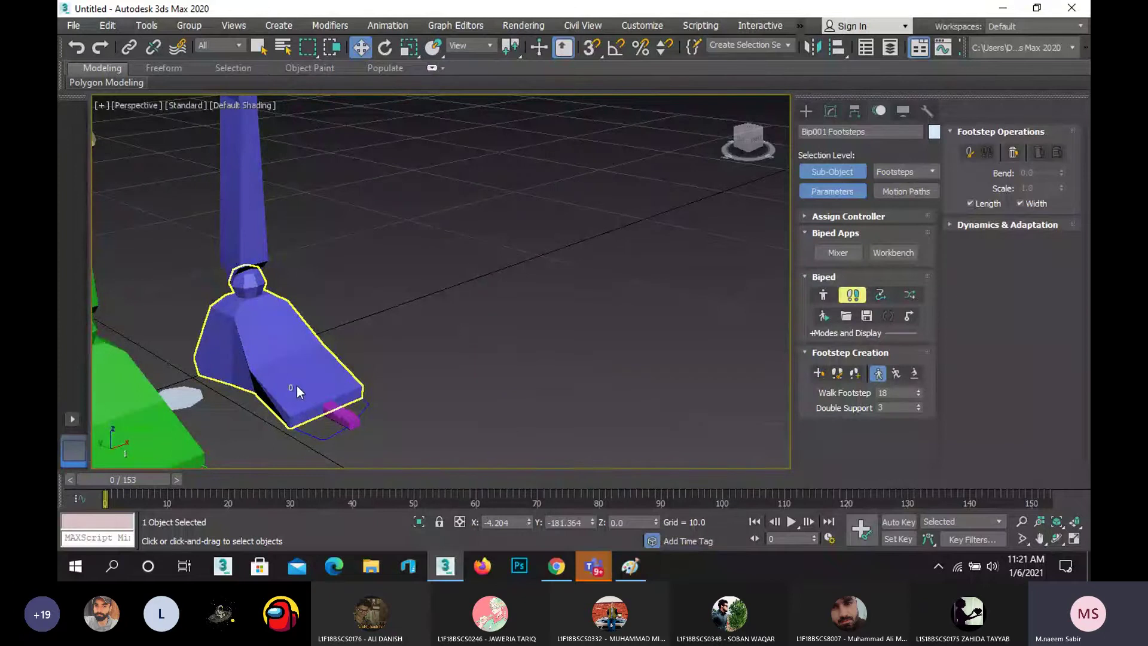
scroll(297, 386, down, 8)
scroll(421, 354, down, 10)
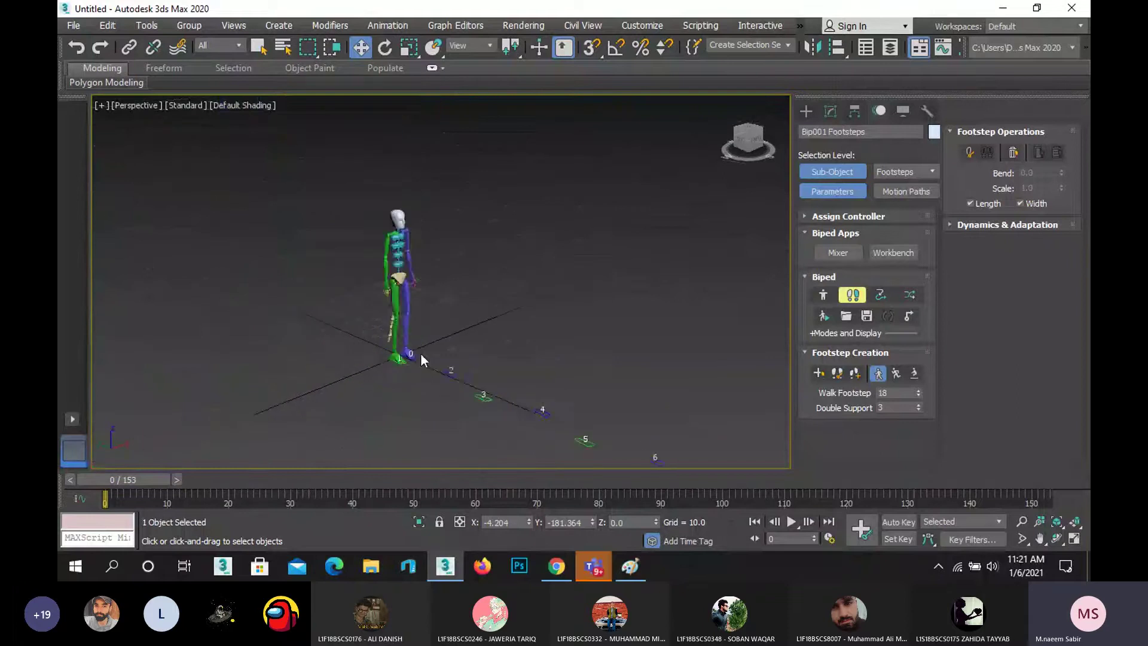
middle_drag(418, 412, 382, 385)
scroll(374, 338, up, 5)
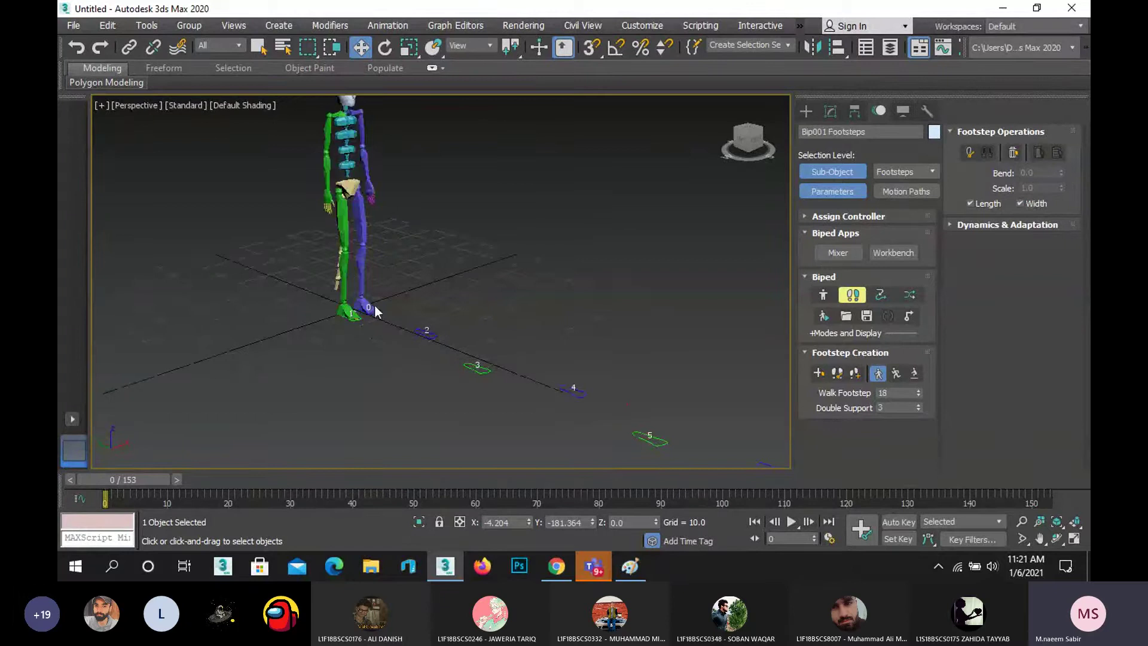
scroll(334, 415, up, 2)
scroll(324, 411, down, 4)
scroll(324, 413, down, 3)
middle_drag(325, 408, 294, 310)
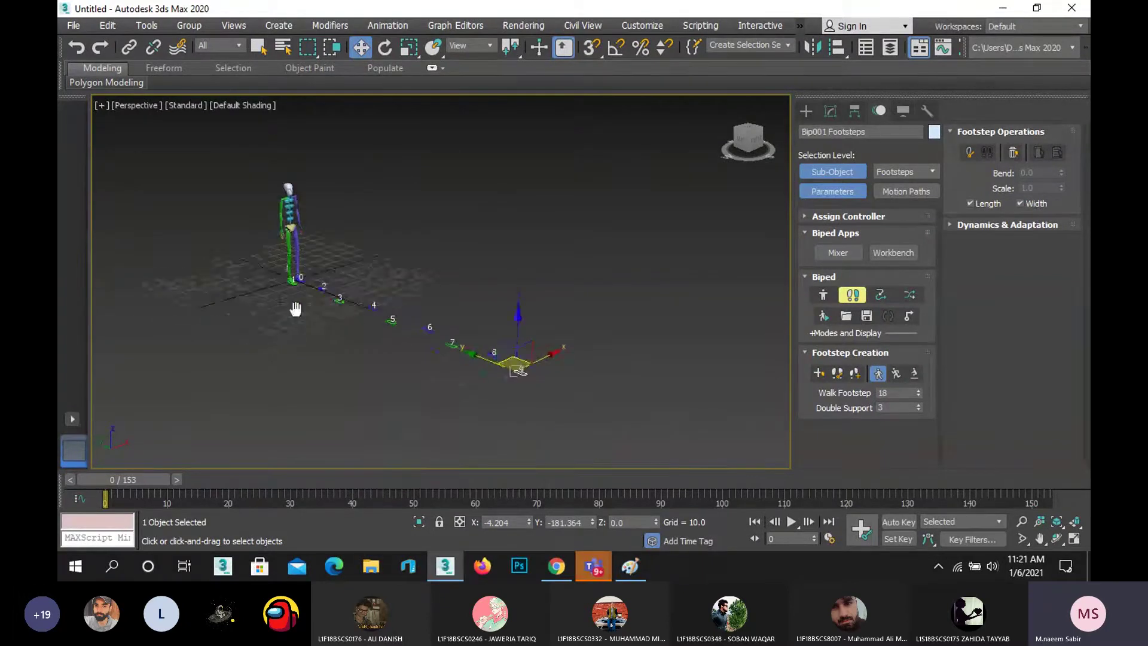
- Deselect the last footstep and examine the alternating left and right footsteps along the walking path
drag(112, 481, 96, 422)
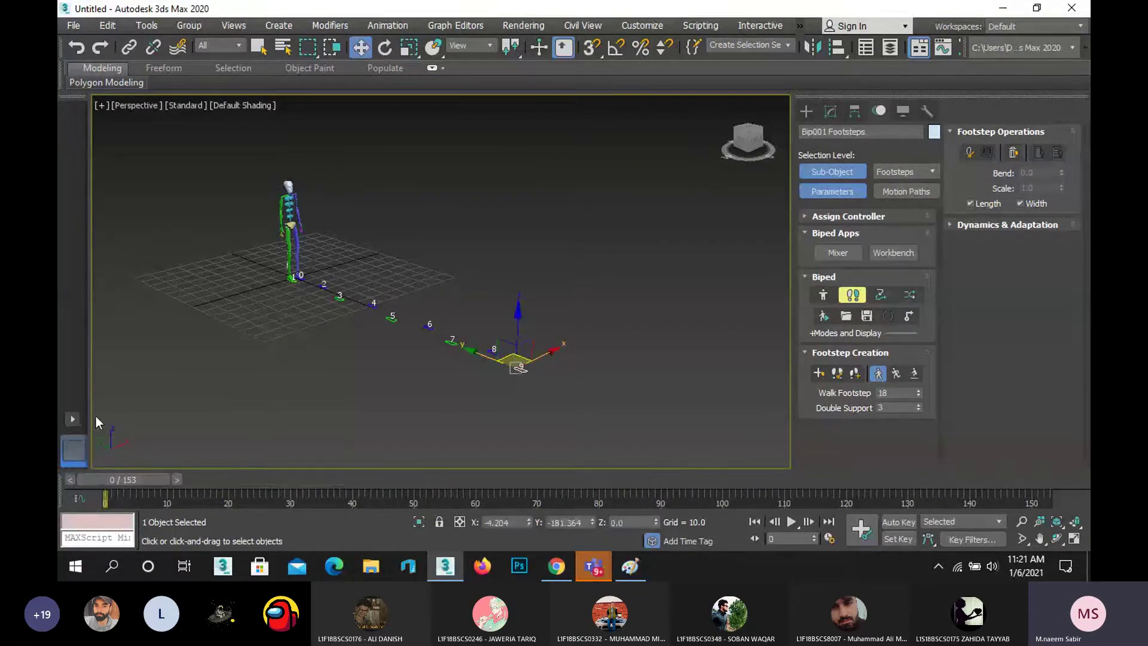
click(175, 385)
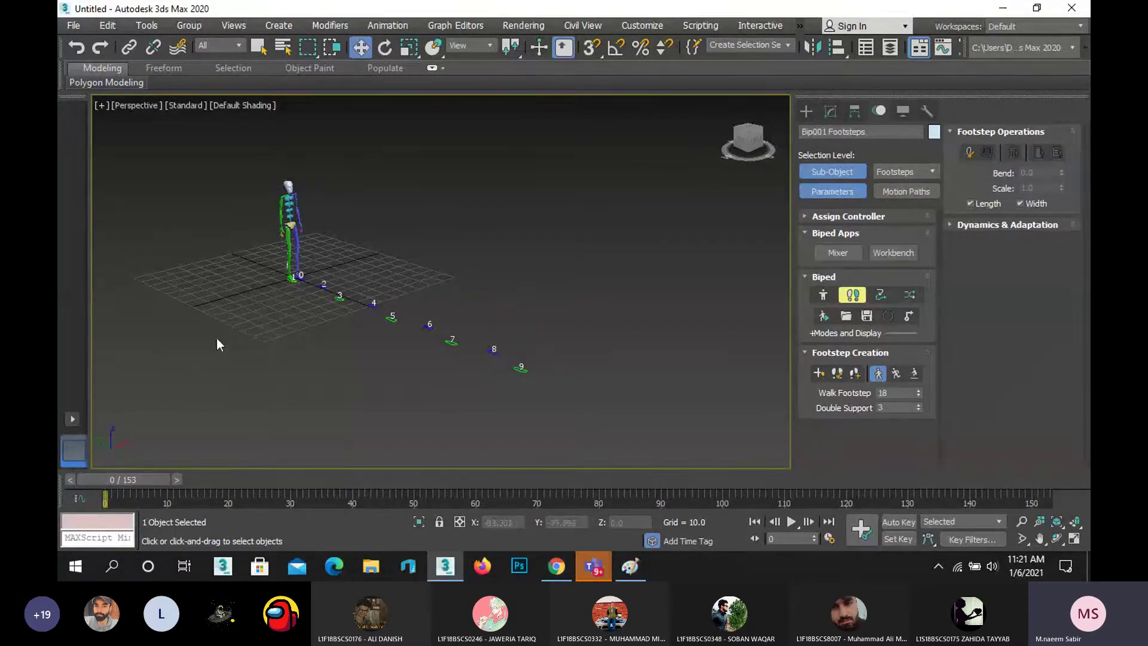
middle_drag(217, 338, 235, 338)
scroll(234, 338, up, 3)
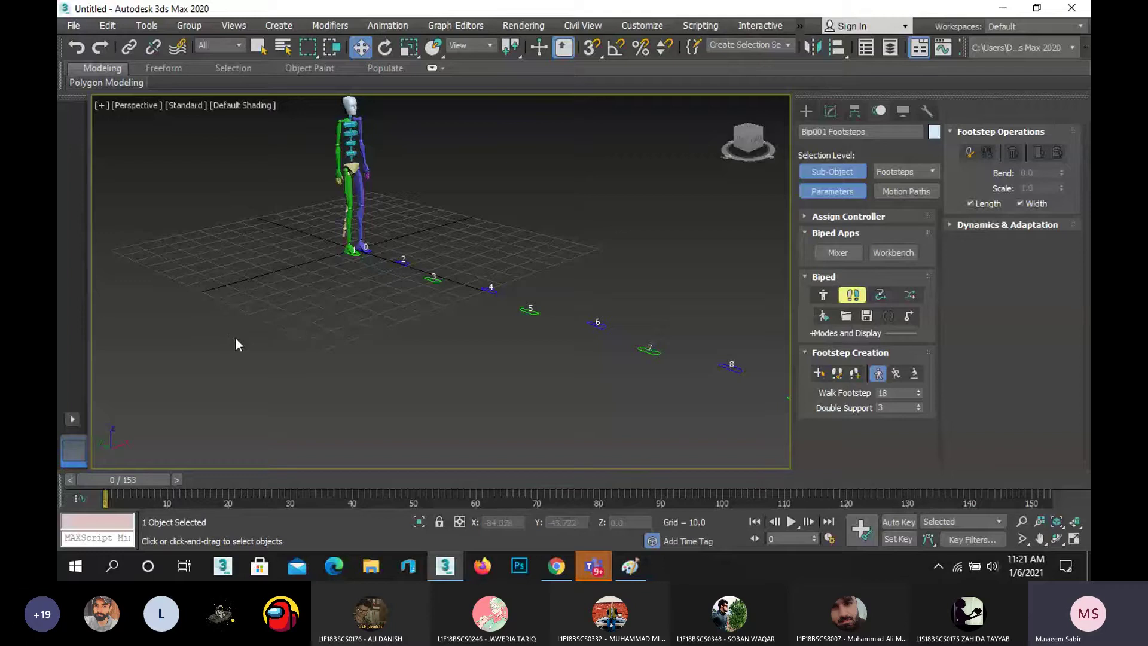
middle_drag(553, 376, 456, 407)
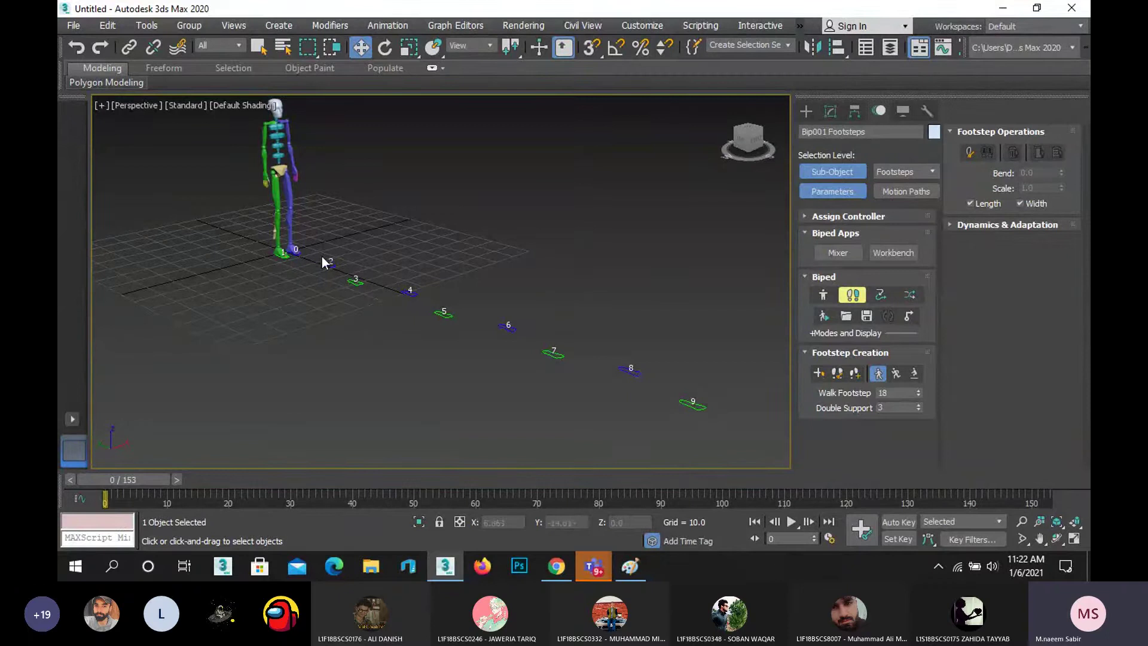
scroll(323, 256, up, 5)
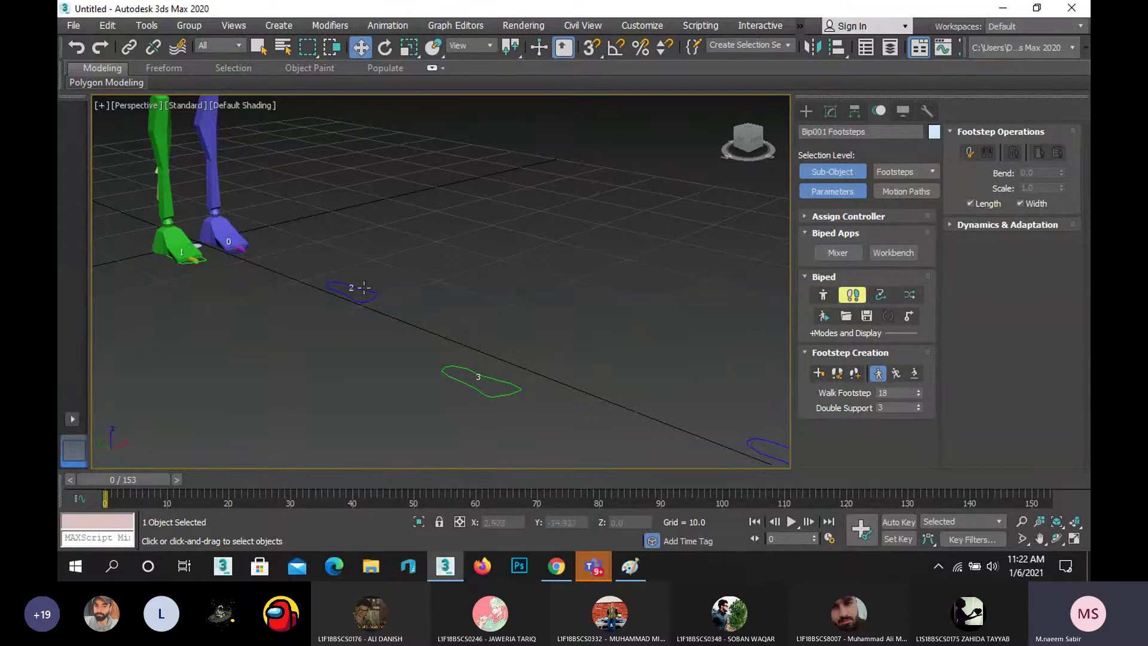
scroll(277, 296, down, 5)
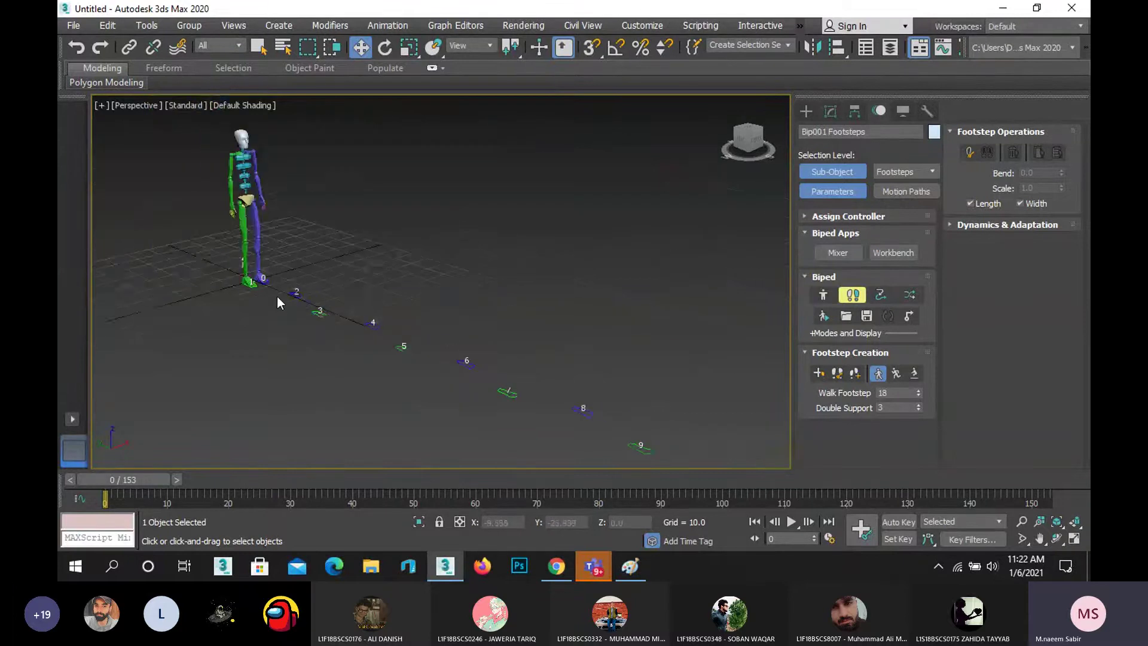
middle_drag(335, 364, 311, 349)
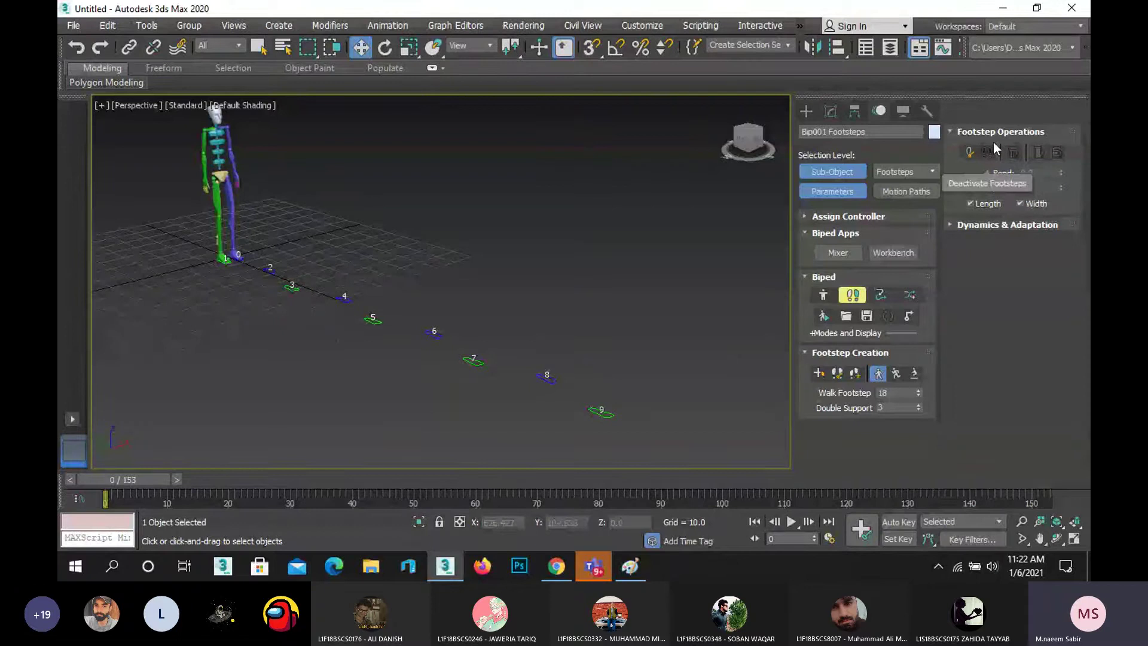
- Create keys for the inactive footsteps so the biped follows the walking path
click(971, 155)
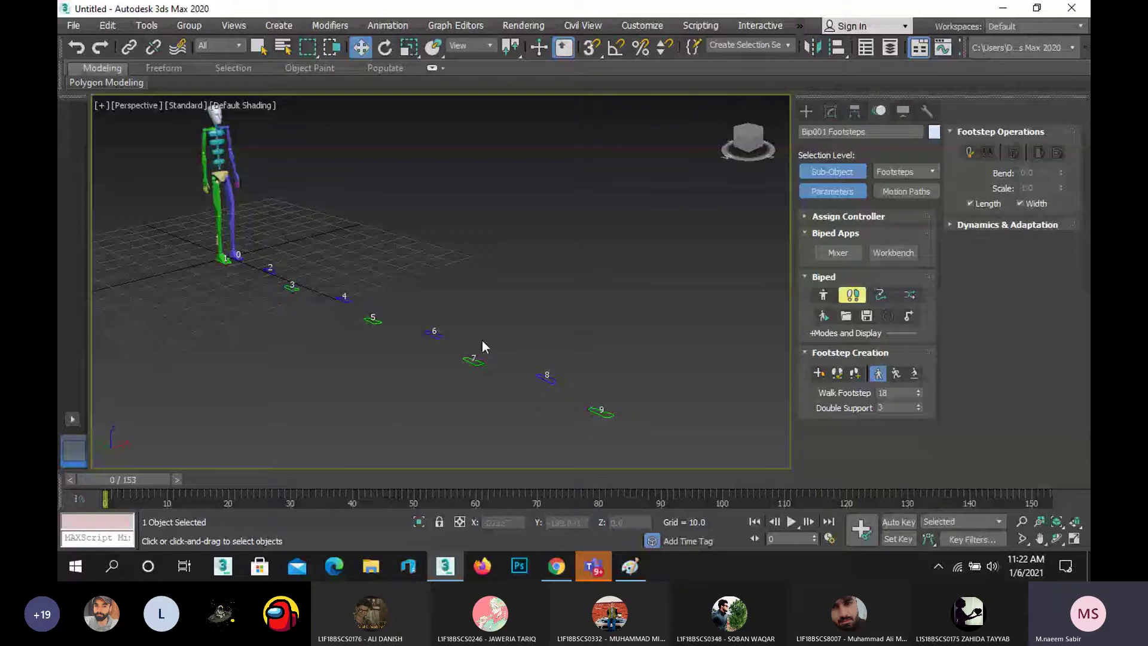
click(969, 154)
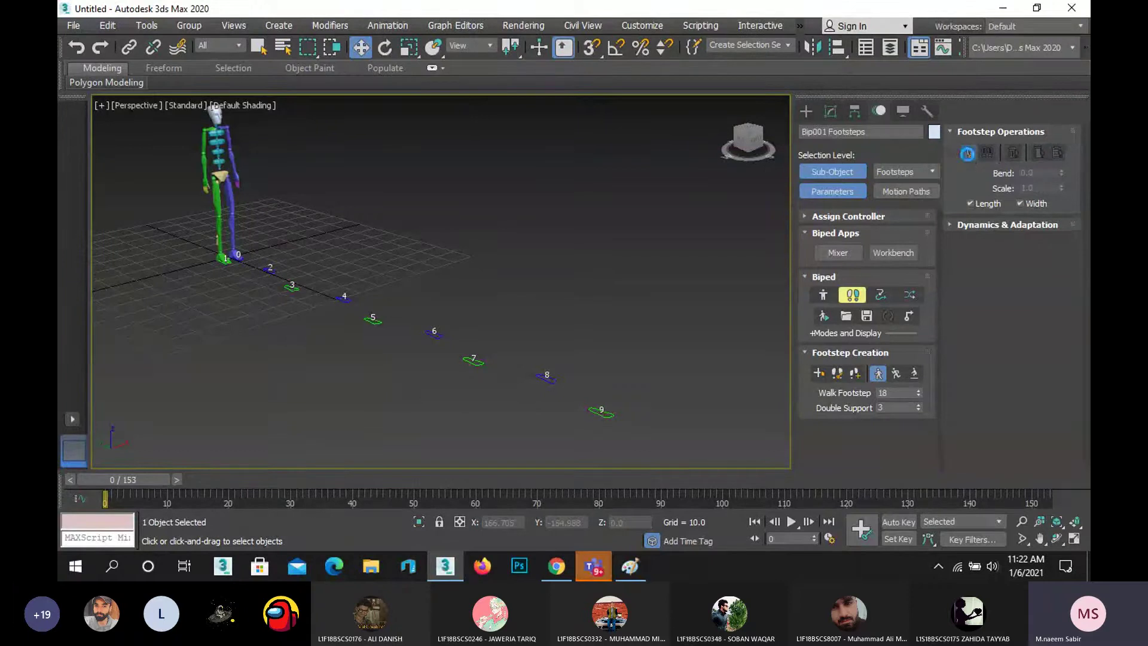
scroll(293, 250, up, 10)
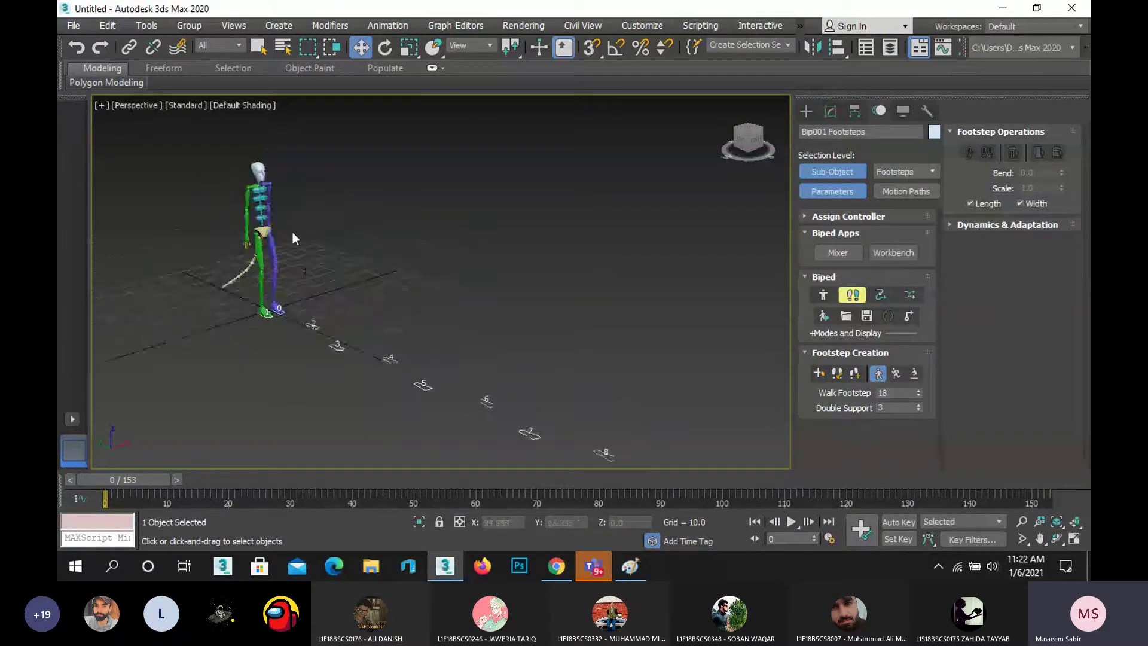
scroll(260, 297, down, 10)
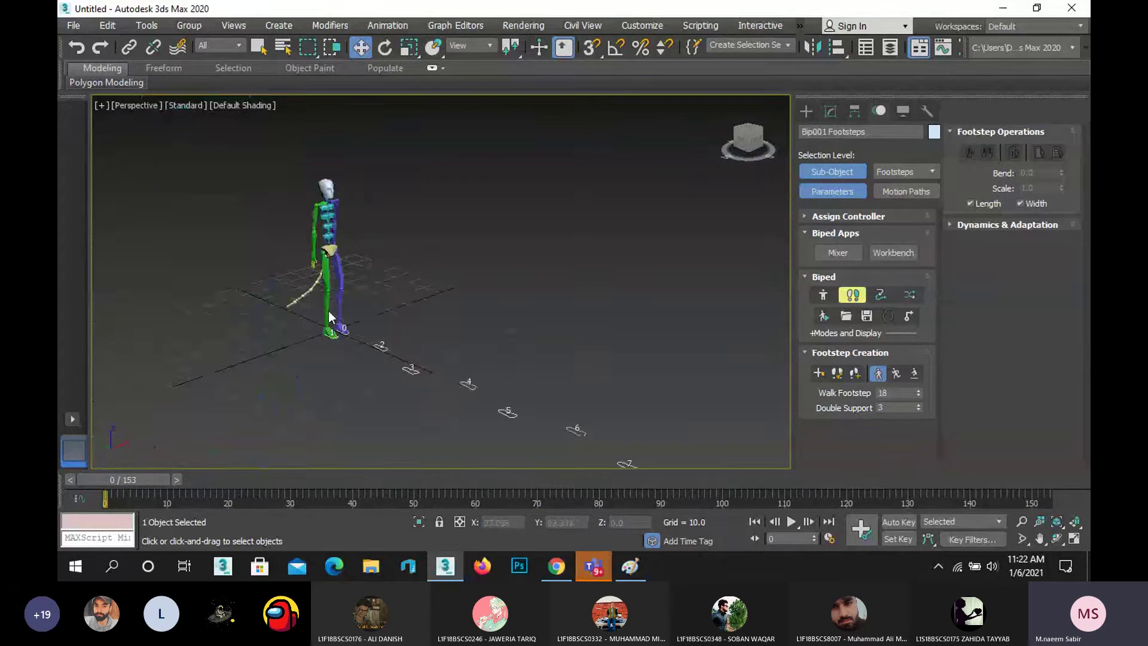
scroll(246, 314, up, 3)
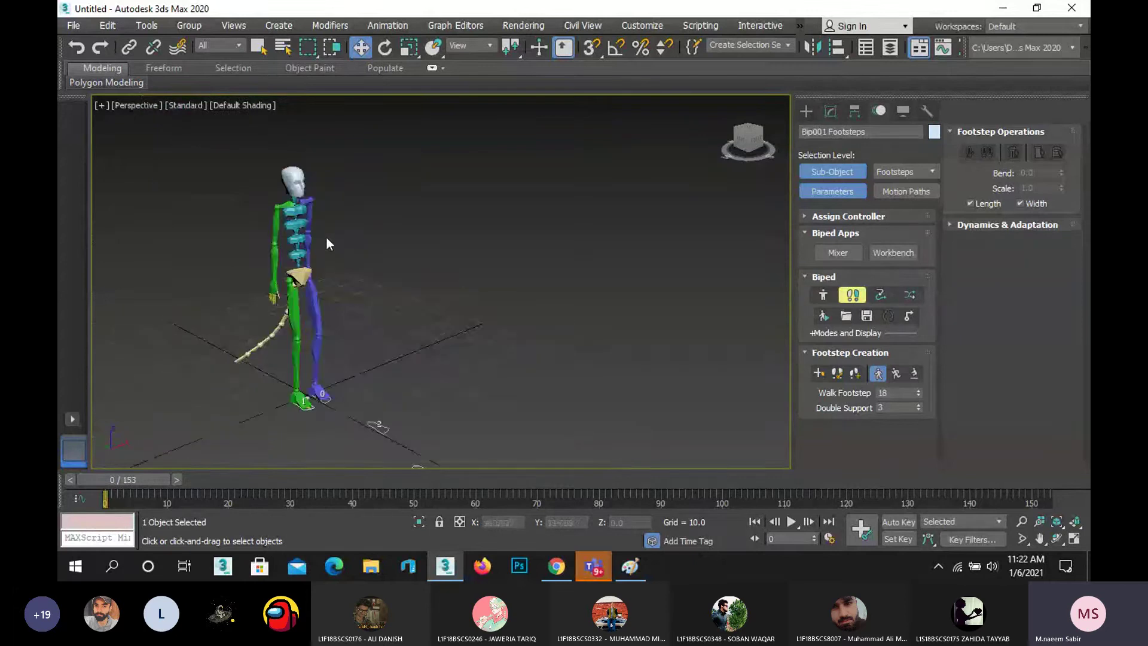
- Play back the biped's walk along footsteps 0 to 9, and stop the playback at frame 35
scroll(325, 267, down, 2)
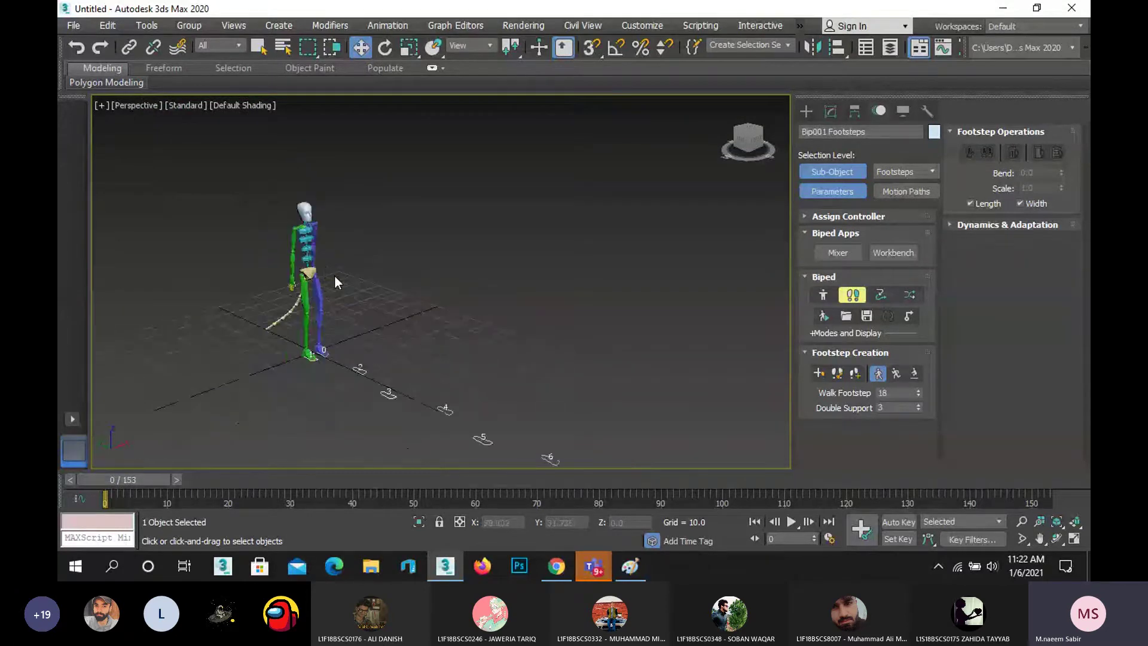
scroll(501, 319, down, 5)
scroll(541, 315, up, 4)
middle_drag(542, 314, 538, 237)
scroll(536, 270, up, 3)
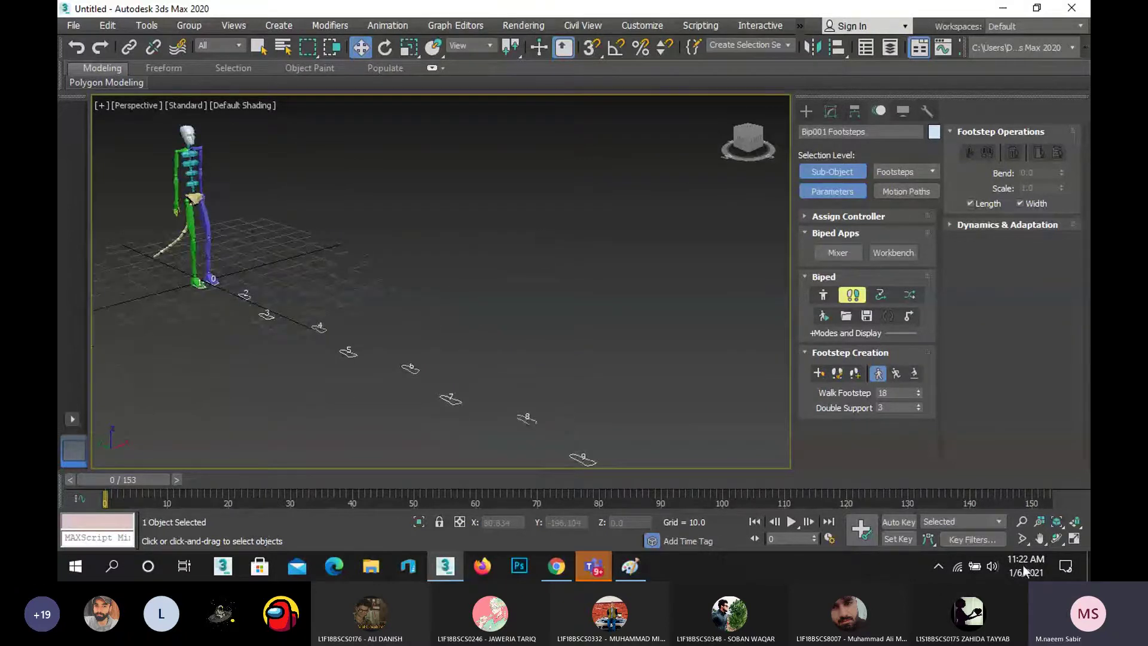
click(791, 522)
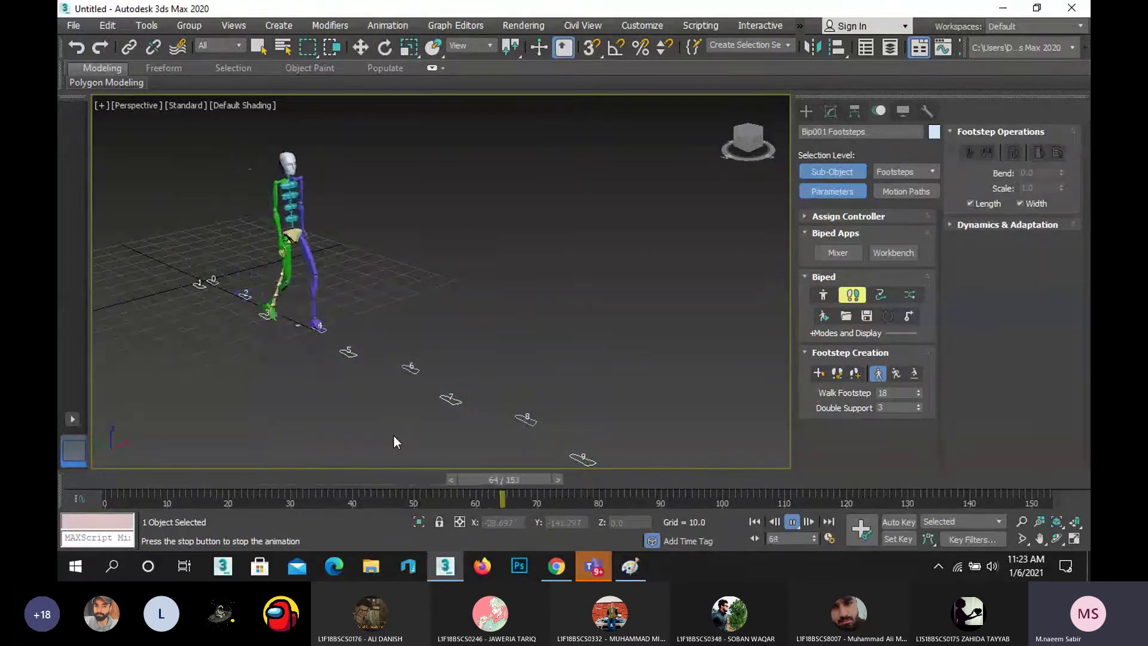
middle_drag(390, 417, 339, 382)
scroll(339, 382, up, 3)
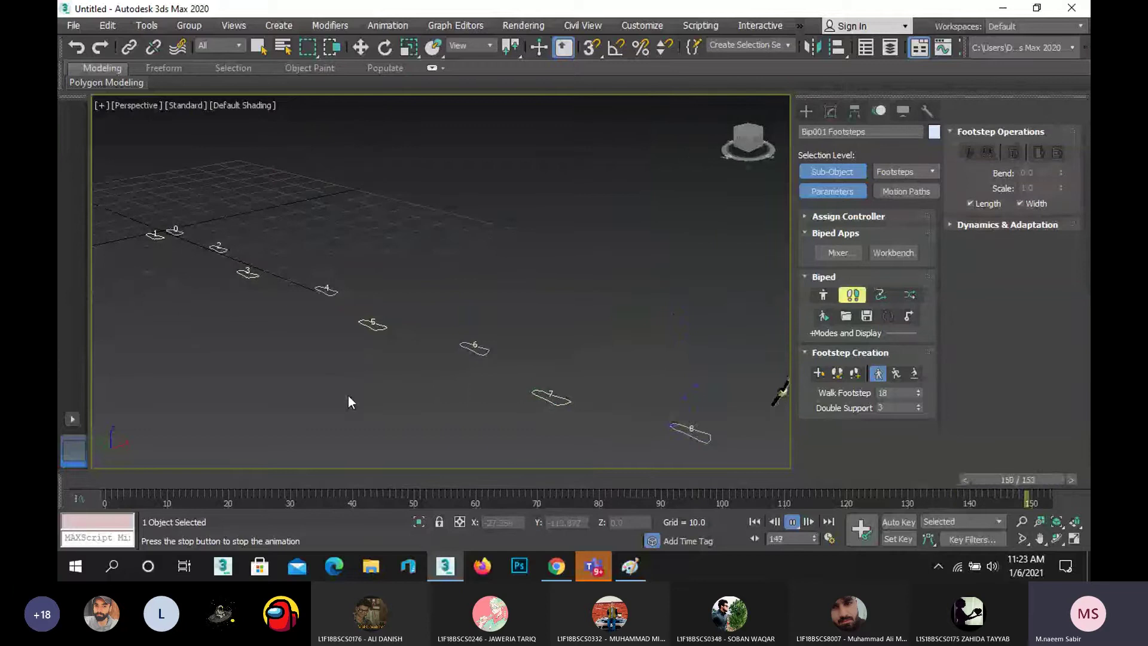
scroll(348, 397, down, 3)
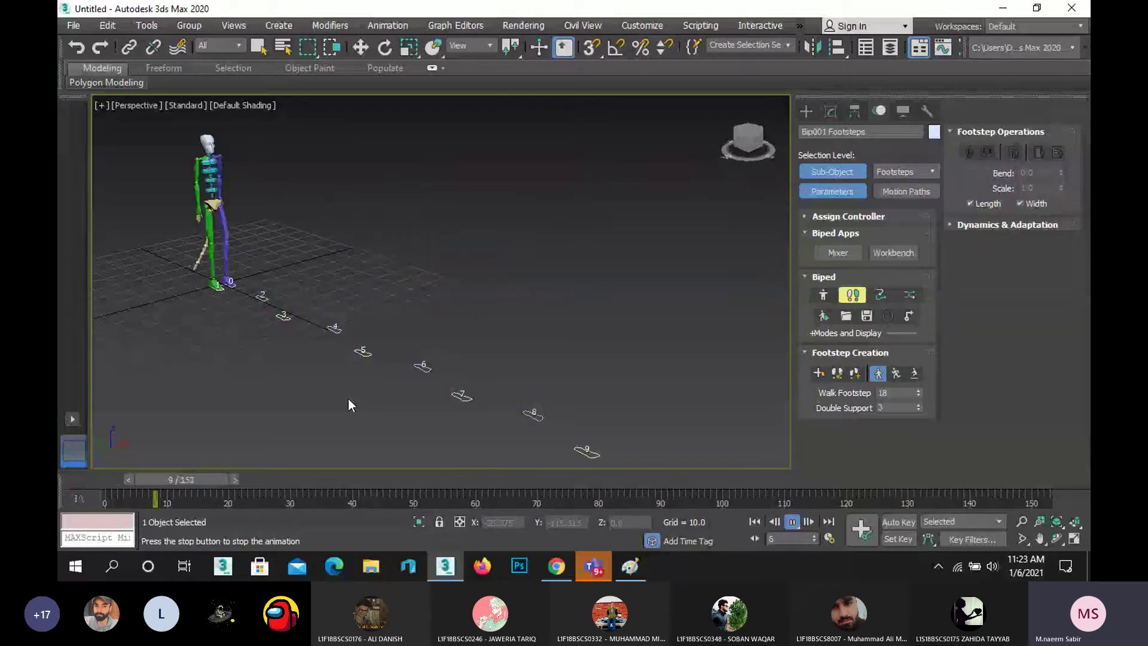
drag(335, 479, 302, 475)
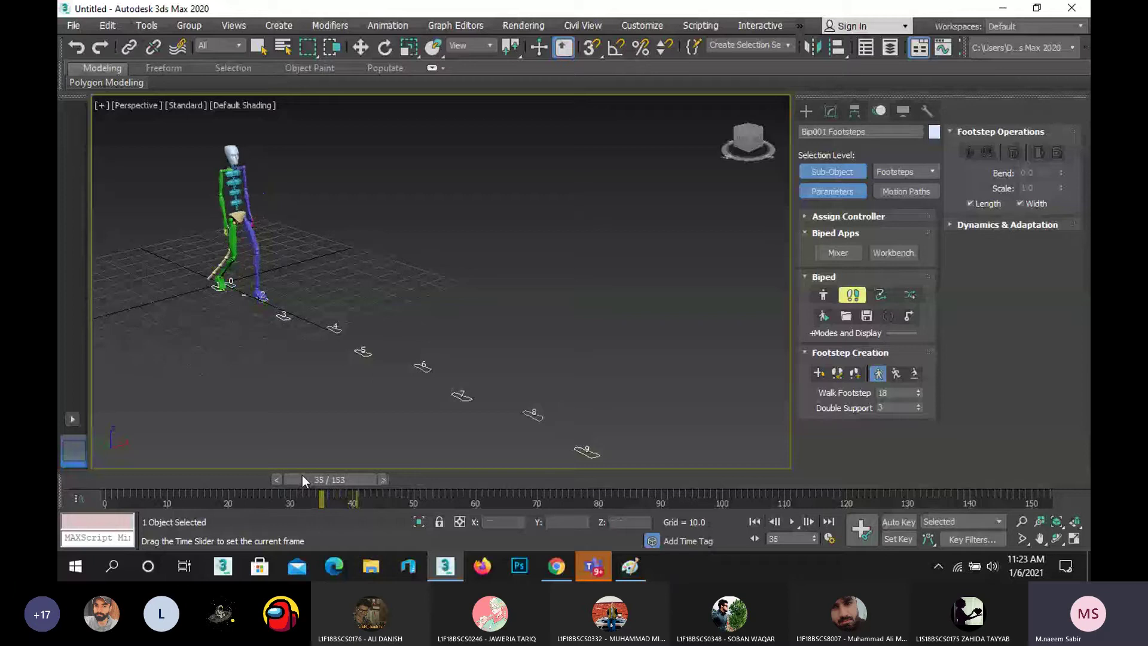
- Leave Footstep Mode and give the biped a ponytail by setting Ponytail1 Links to 5 in Figure Mode
key(w)
click(825, 295)
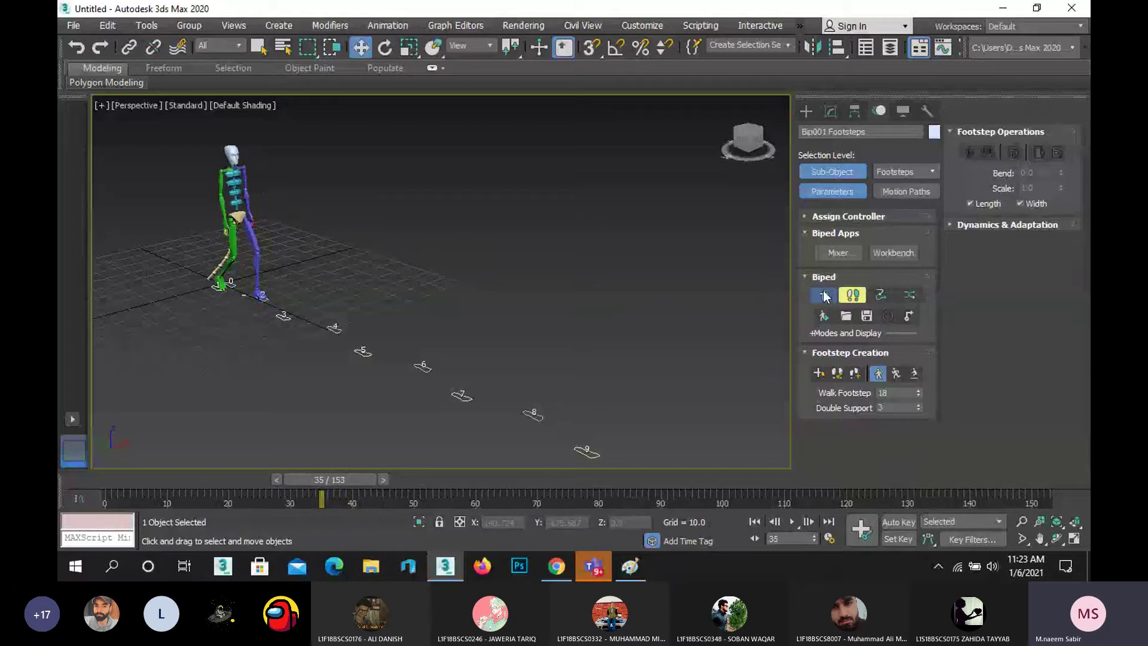
click(819, 296)
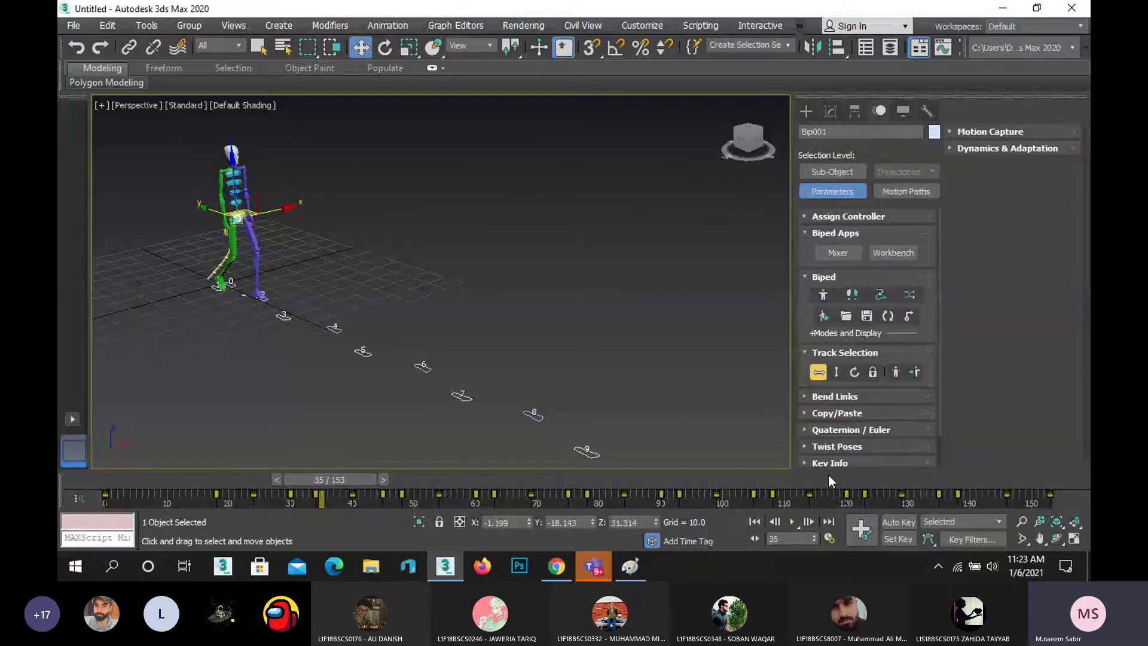
click(823, 294)
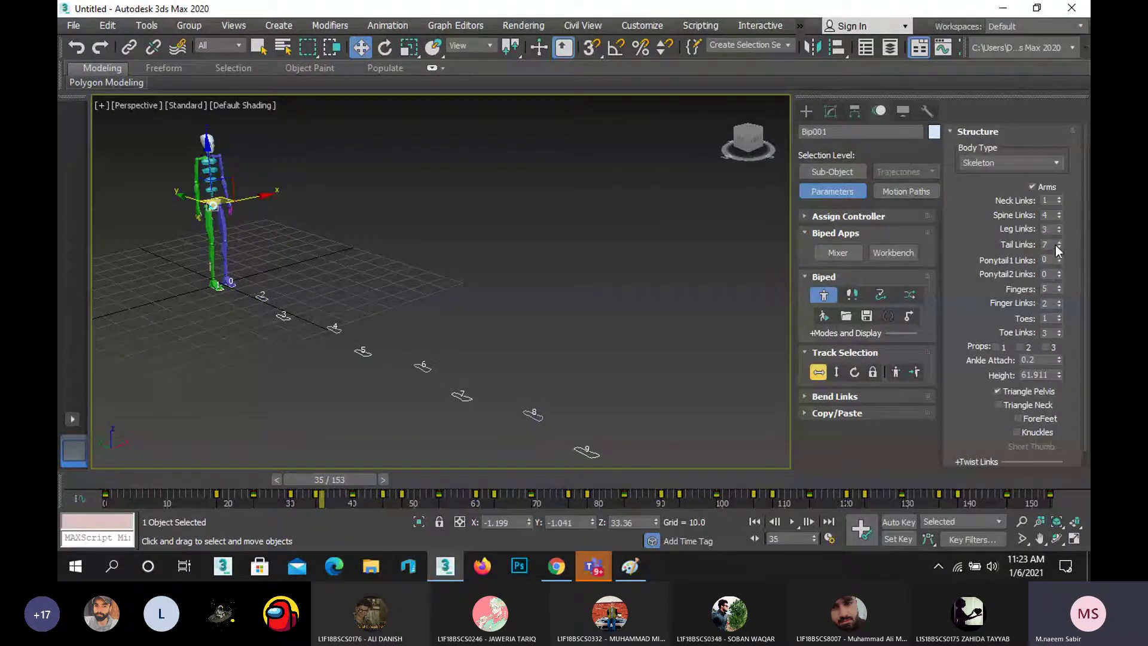
double_click(1050, 240)
click(1056, 538)
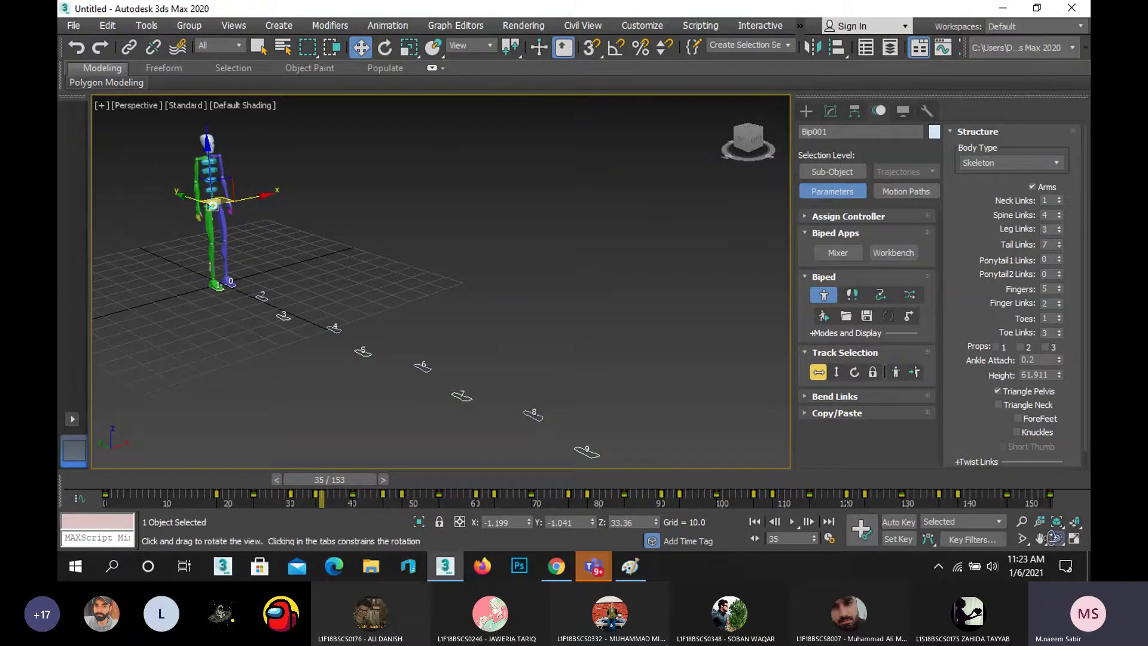
drag(468, 267, 497, 258)
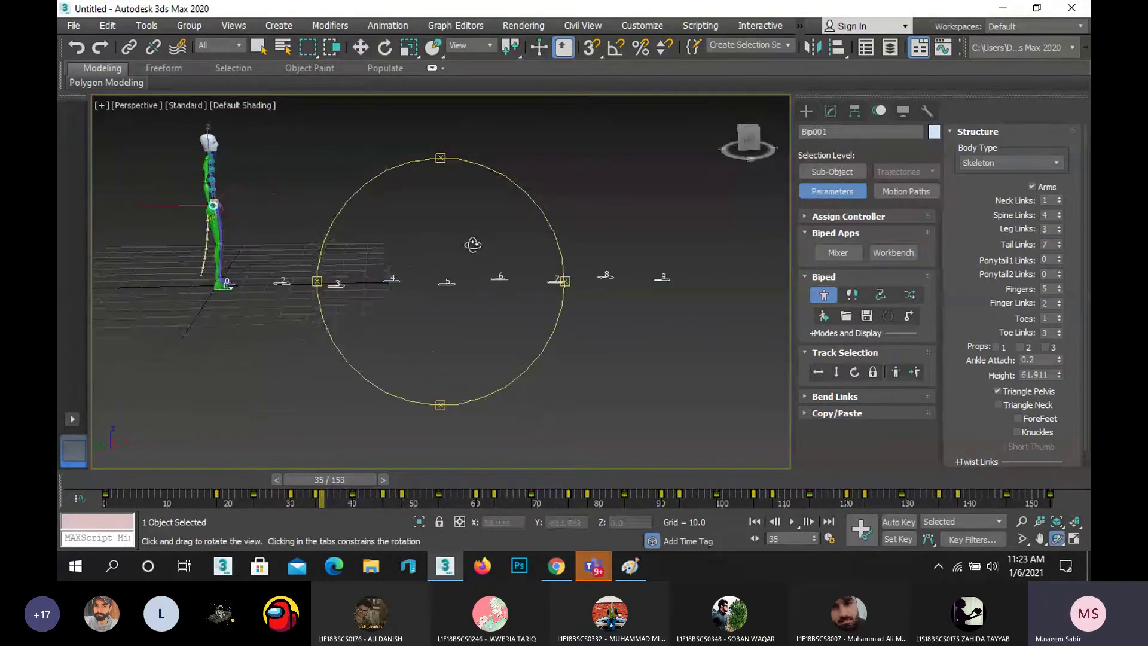
key(w)
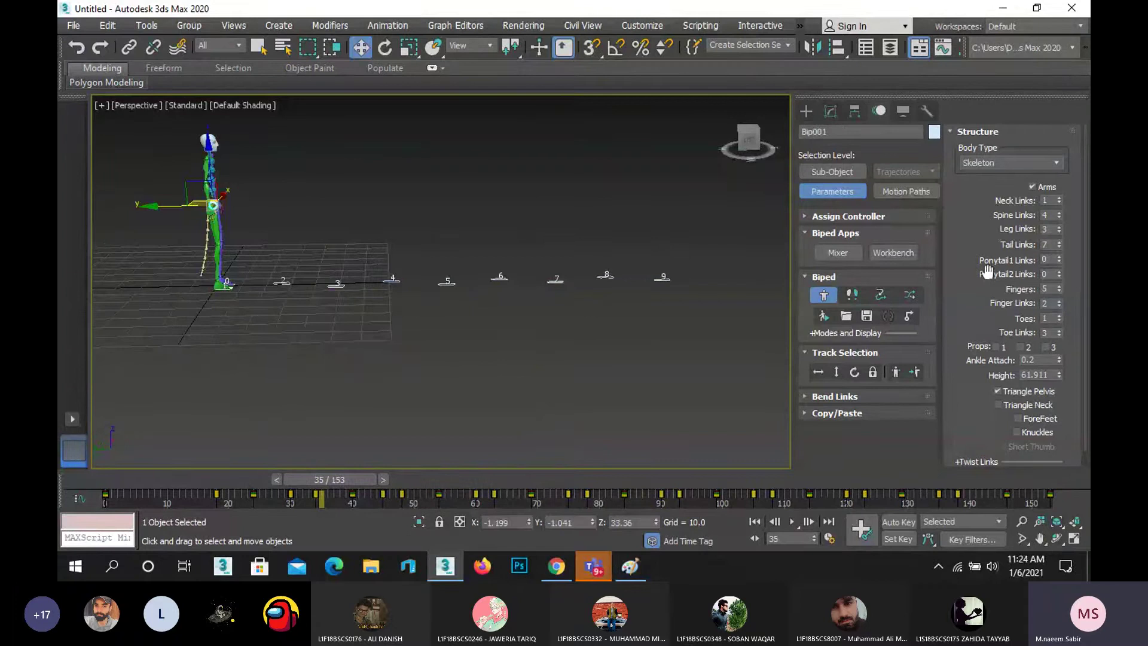
click(1059, 258)
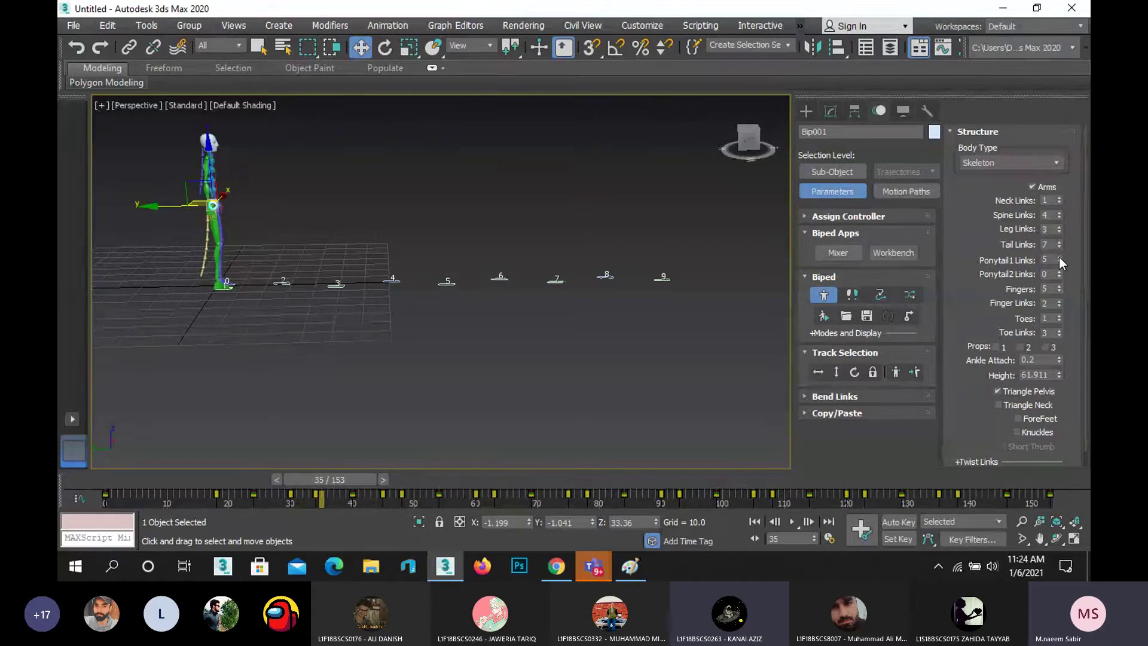
- Play back the biped's walk with its new ponytail in Footstep Mode, and return to frame 0
click(851, 294)
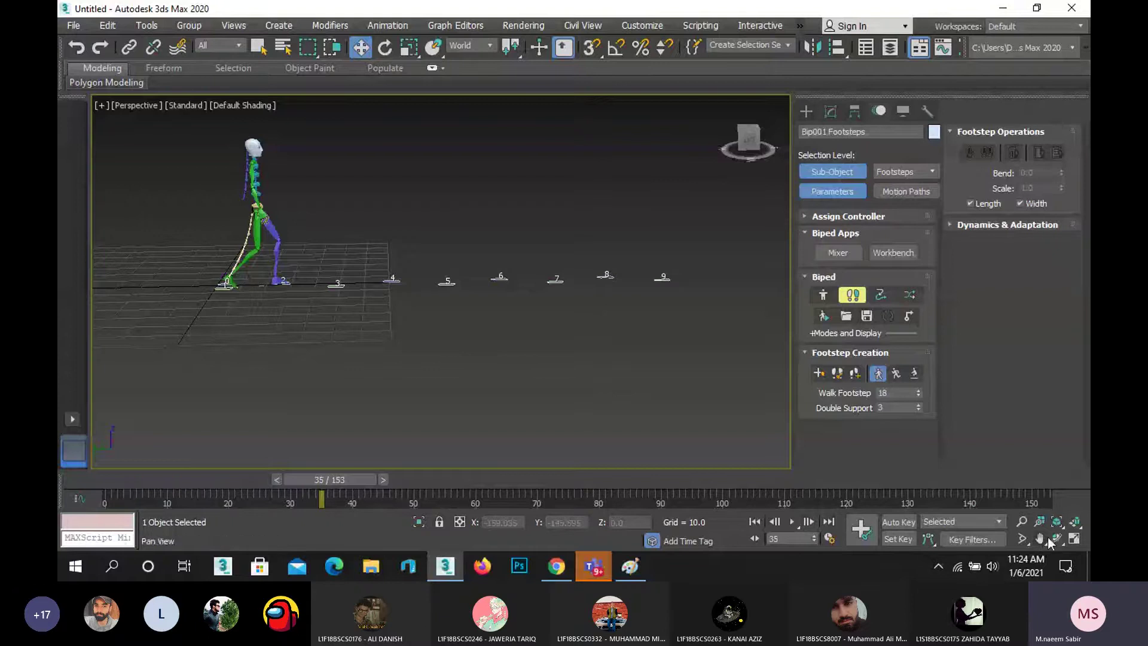
click(794, 522)
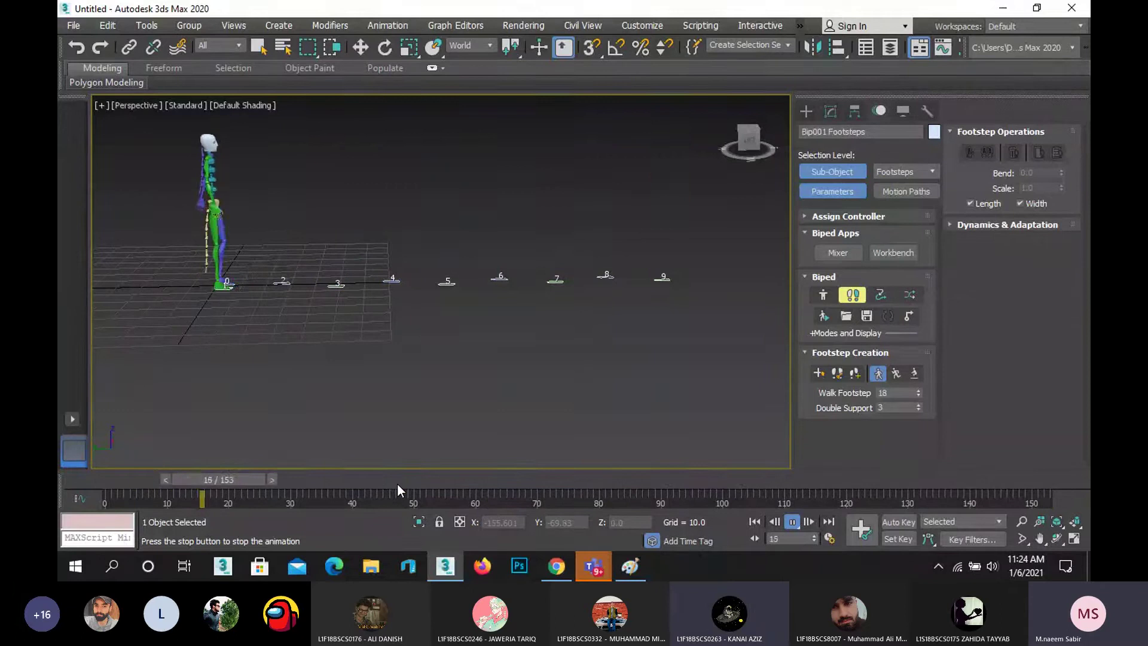
drag(397, 483, 137, 479)
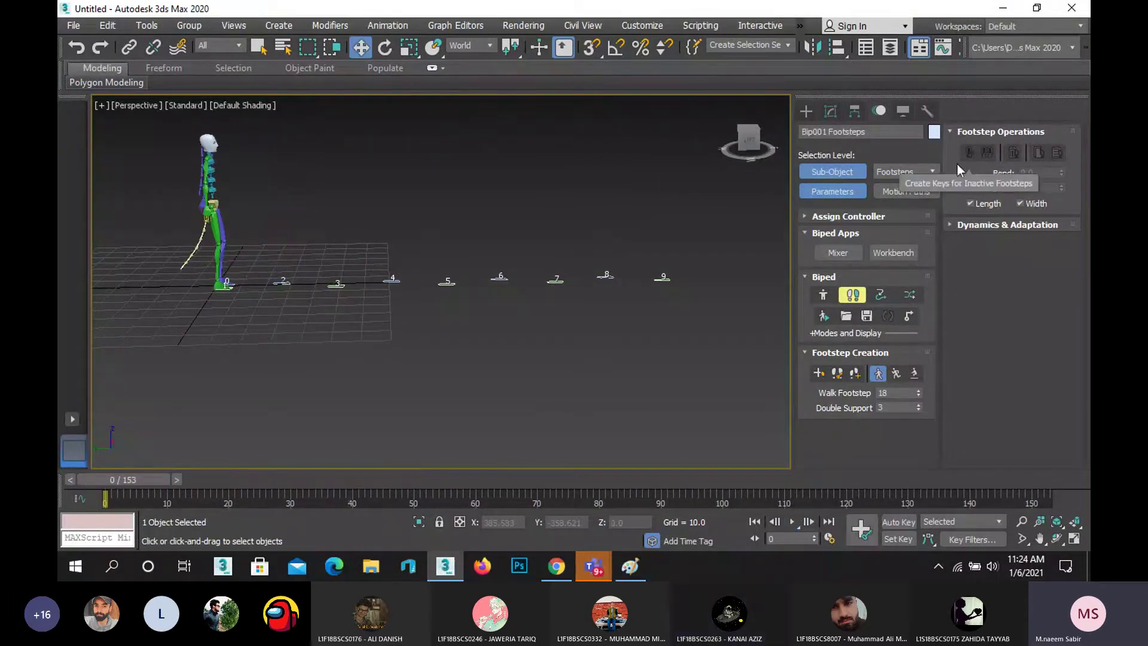
- Create a second biped about 64 units tall on the grid beside the first one
scroll(512, 292, down, 3)
middle_drag(512, 292, 496, 302)
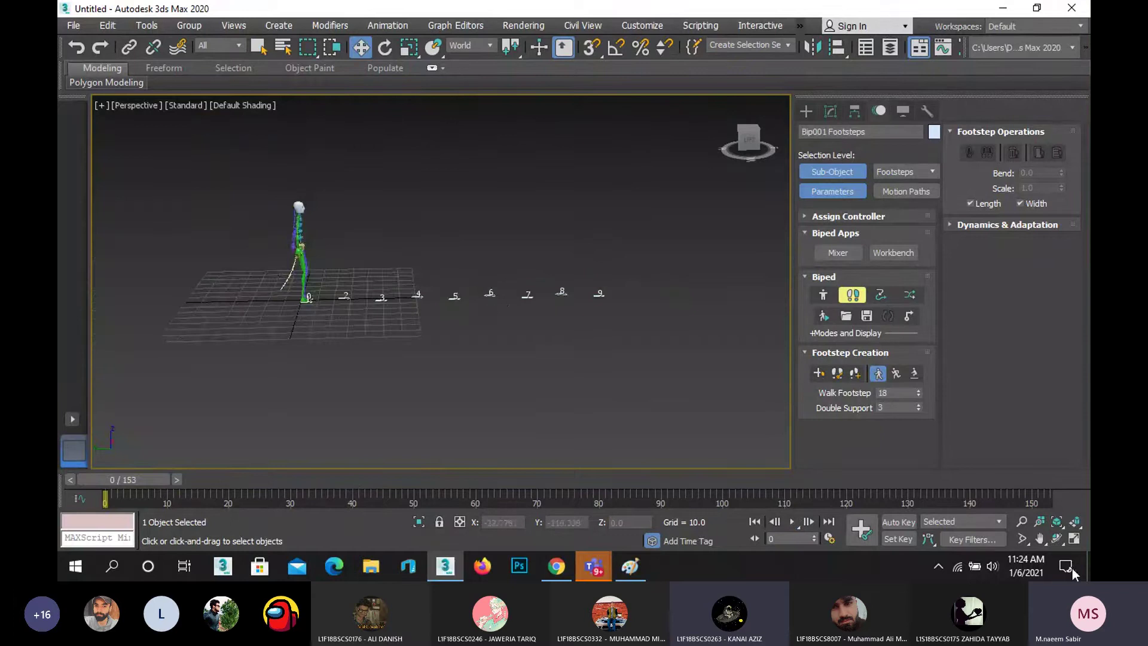
click(1056, 538)
mouse_move(520, 300)
mouse_down()
mouse_move(418, 303)
mouse_move(388, 319)
mouse_move(514, 321)
mouse_move(519, 304)
mouse_up()
scroll(519, 303, down, 3)
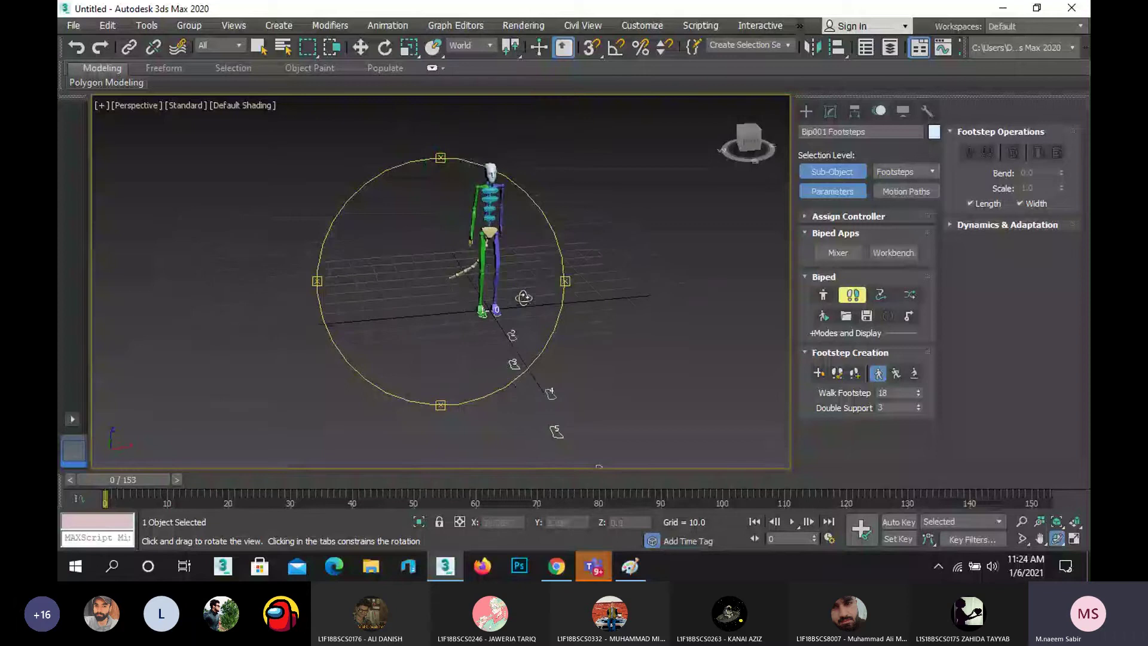
right_click(488, 273)
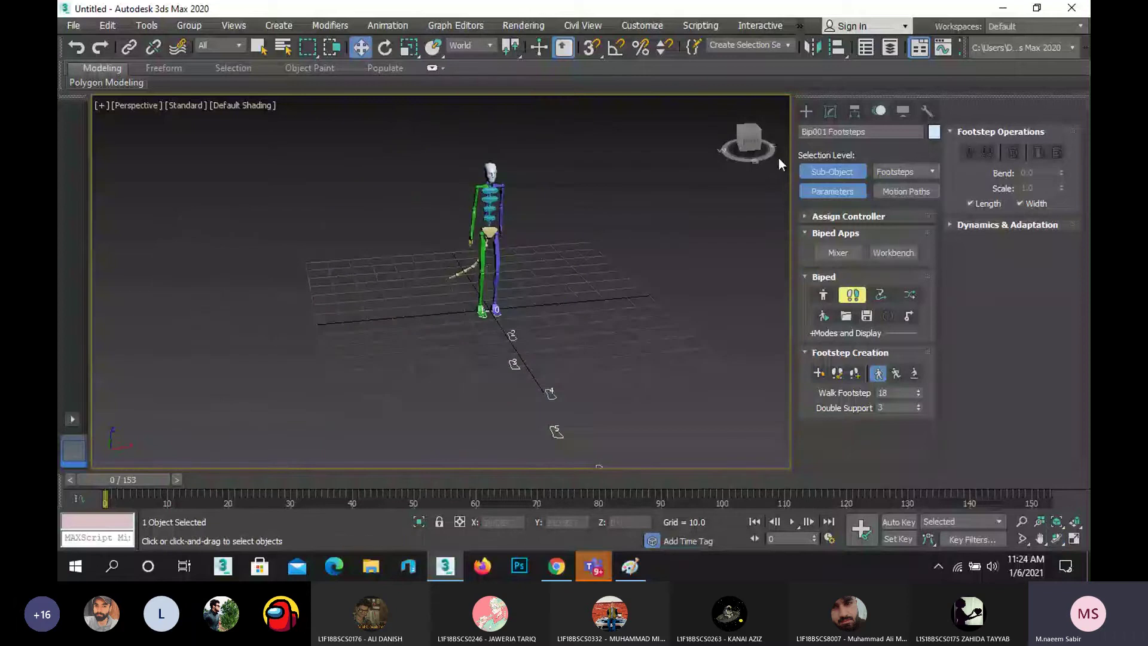
click(808, 111)
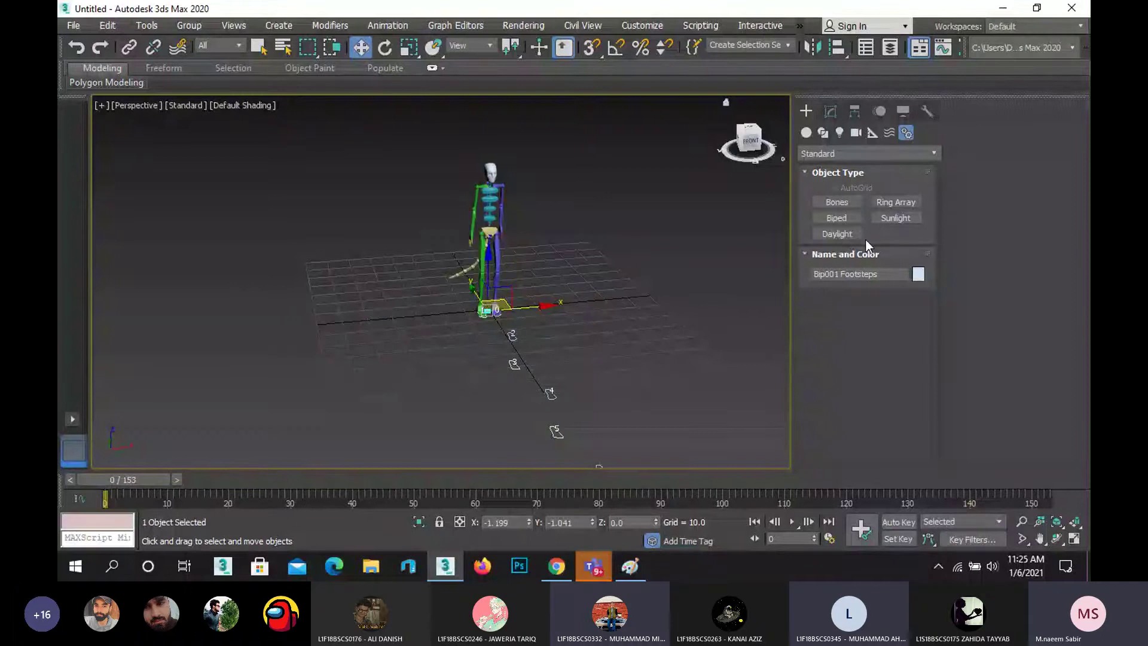
click(843, 218)
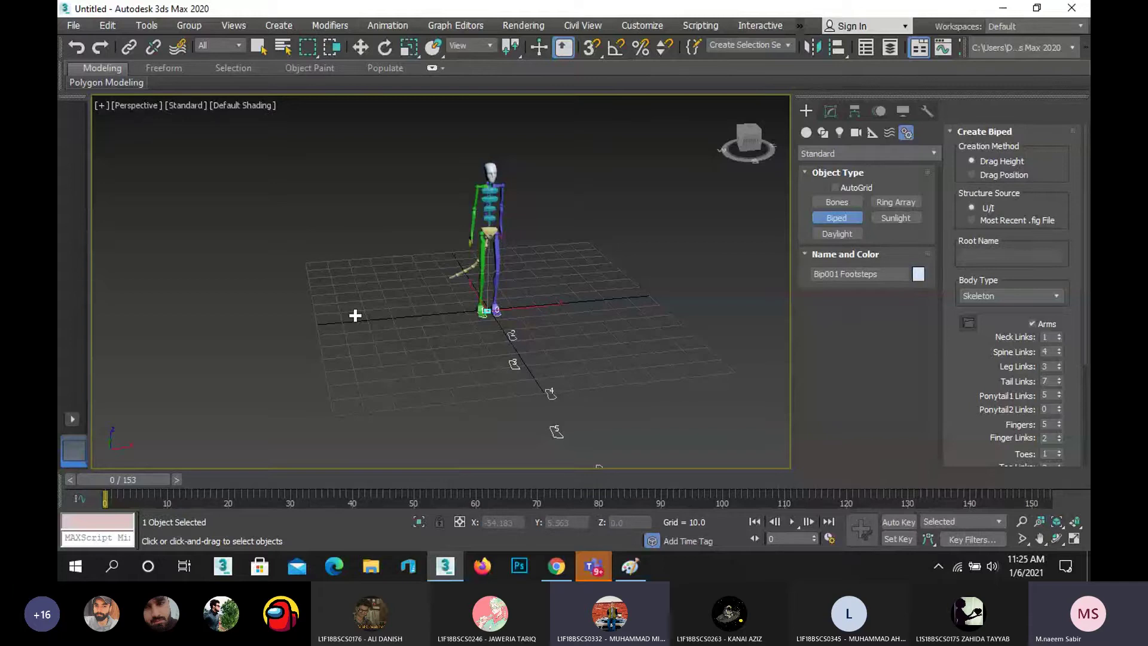
drag(359, 315, 596, 474)
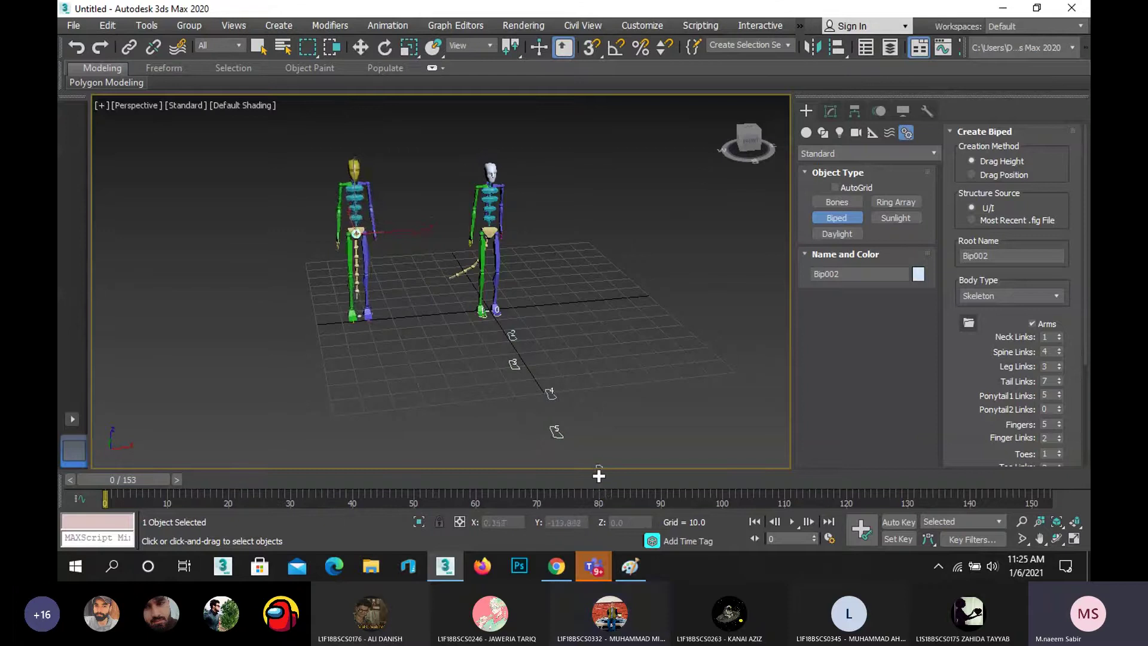
key(w)
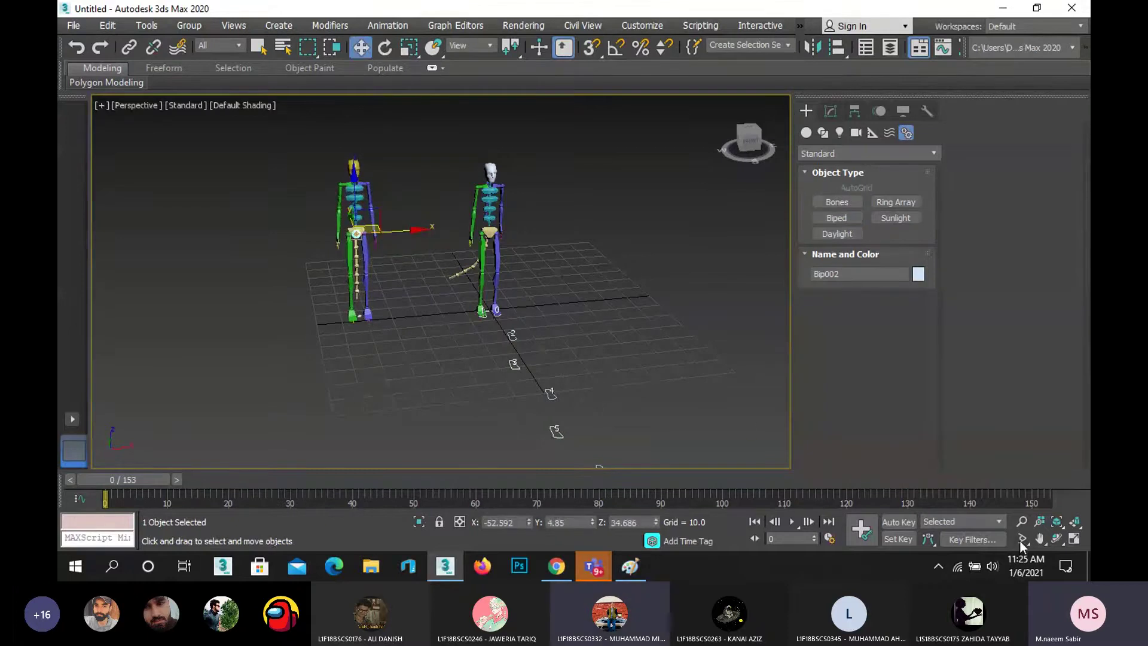
- Remove the second biped's ponytail and tail in Figure Mode by setting Ponytail1 Links and Tail Links to 0
click(1057, 538)
drag(484, 272, 418, 230)
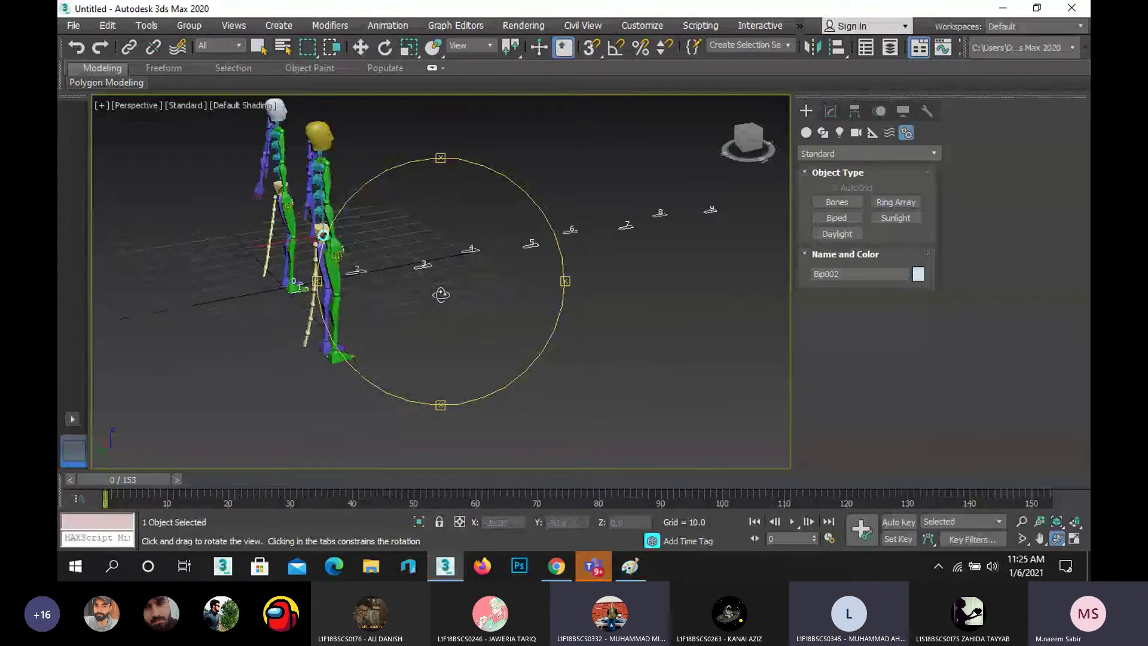
drag(441, 294, 410, 295)
key(Escape)
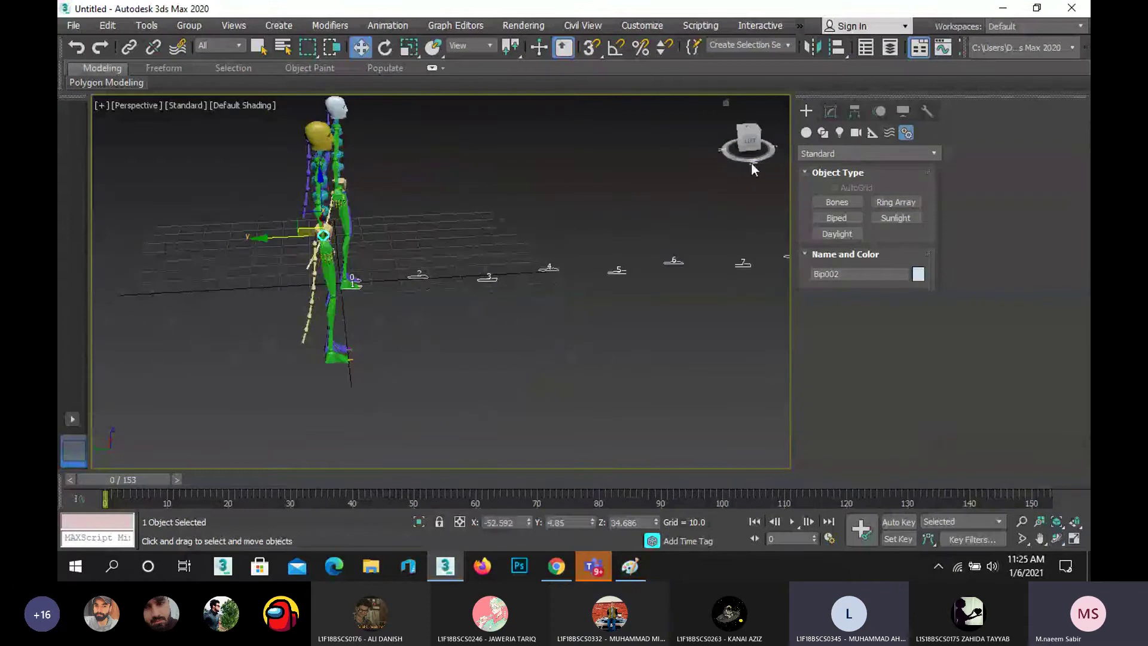
click(830, 112)
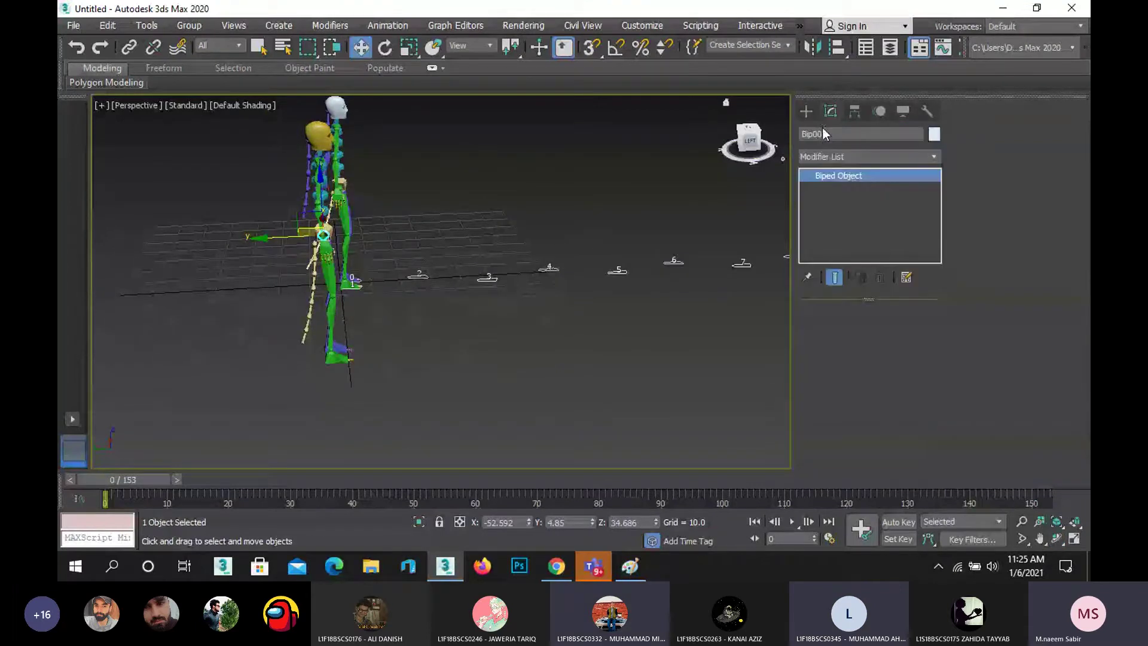
click(879, 115)
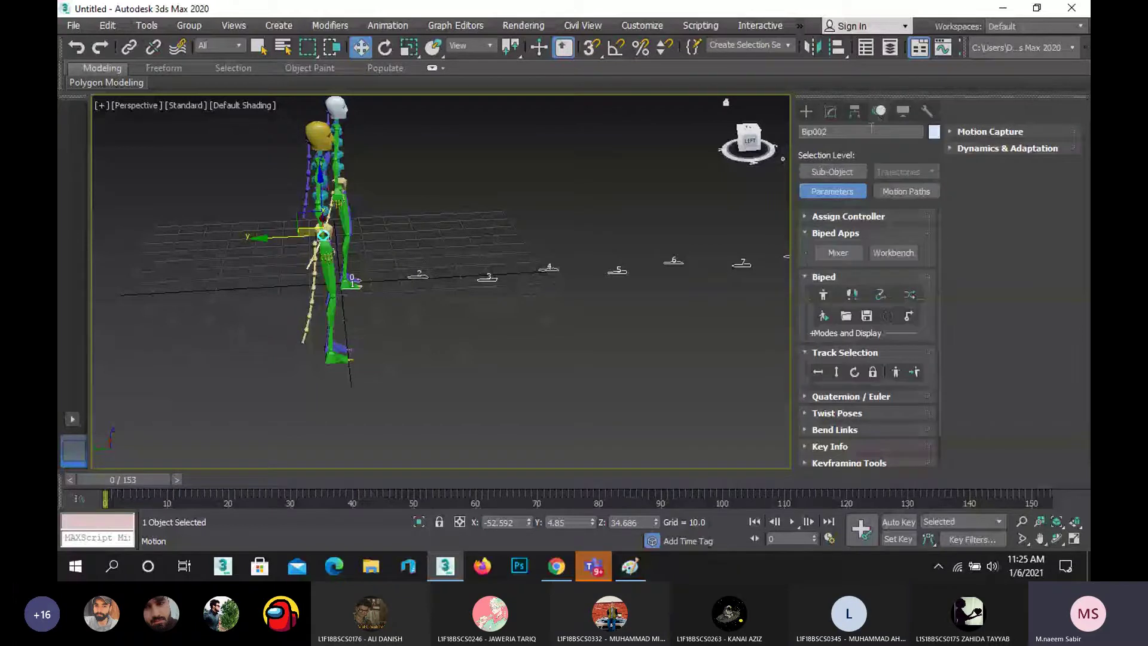
click(823, 294)
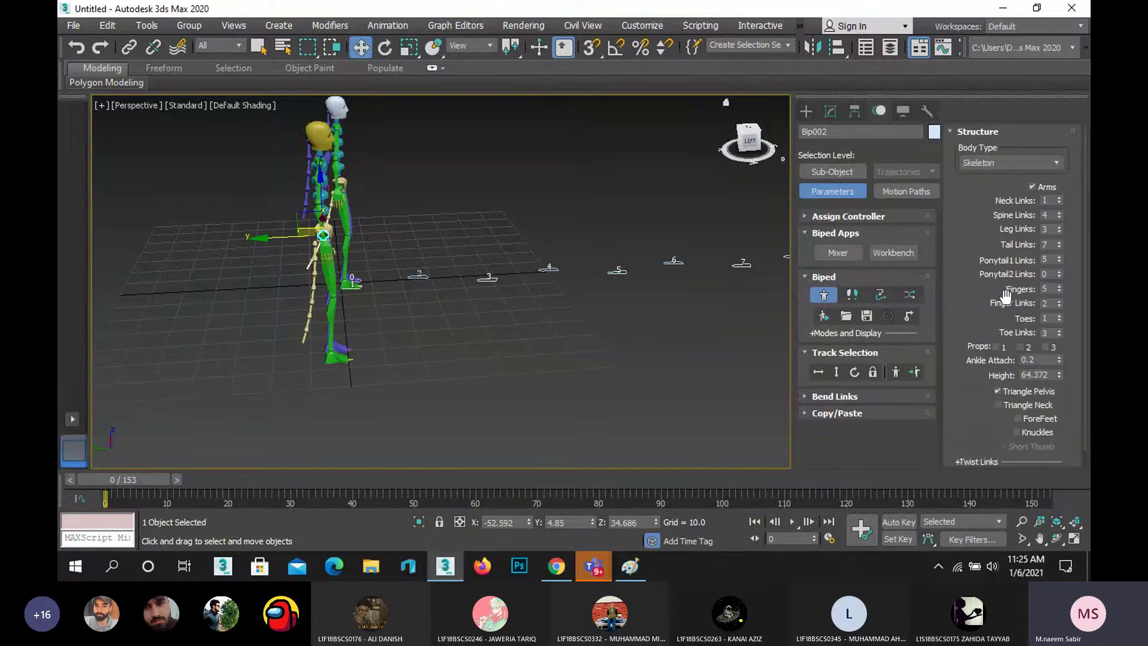
right_click(1058, 260)
right_click(1058, 244)
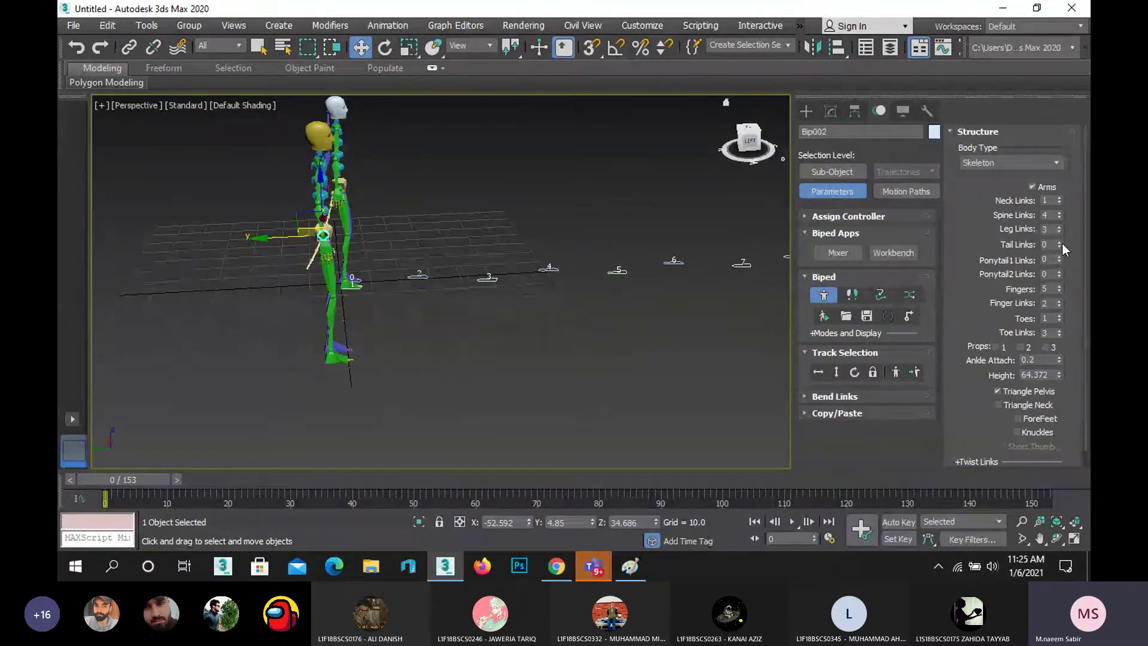
- Create 10 run footsteps for the second biped with Create Multiple Footsteps in Footstep Mode
scroll(338, 317, down, 2)
middle_drag(338, 317, 314, 324)
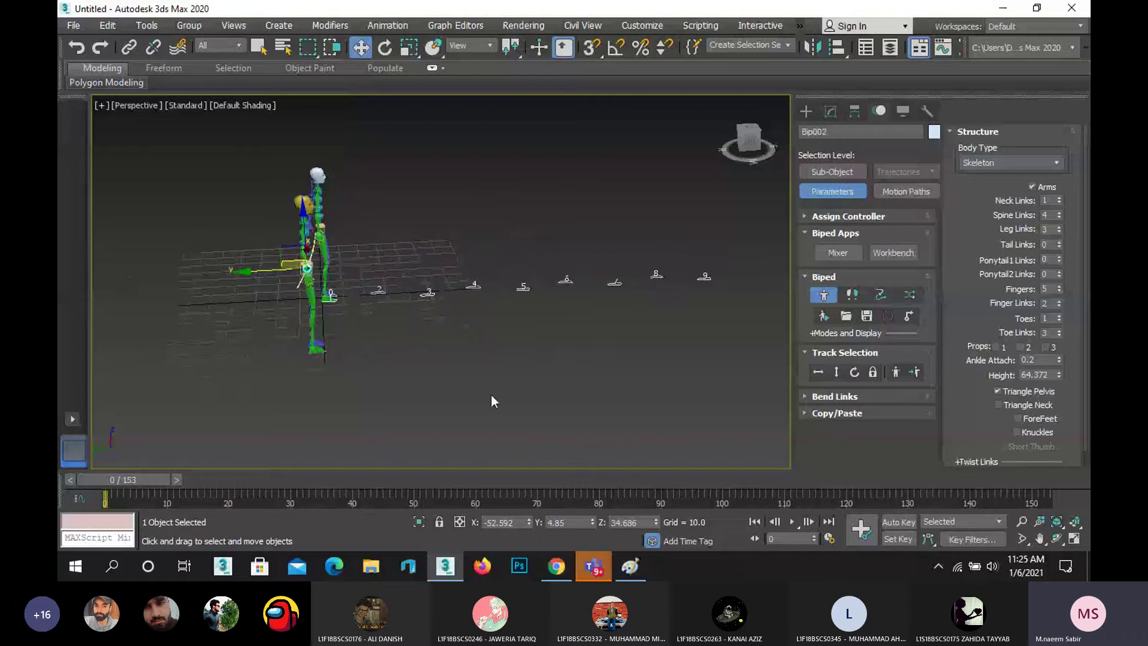
click(1057, 538)
drag(452, 305, 356, 252)
key(w)
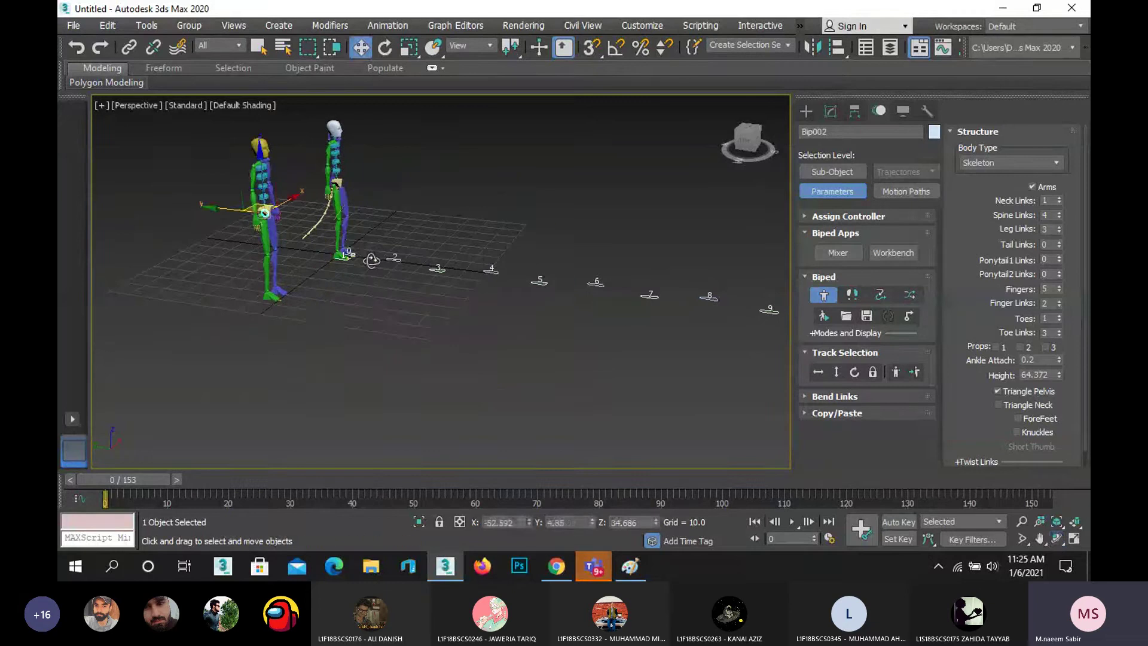
click(852, 294)
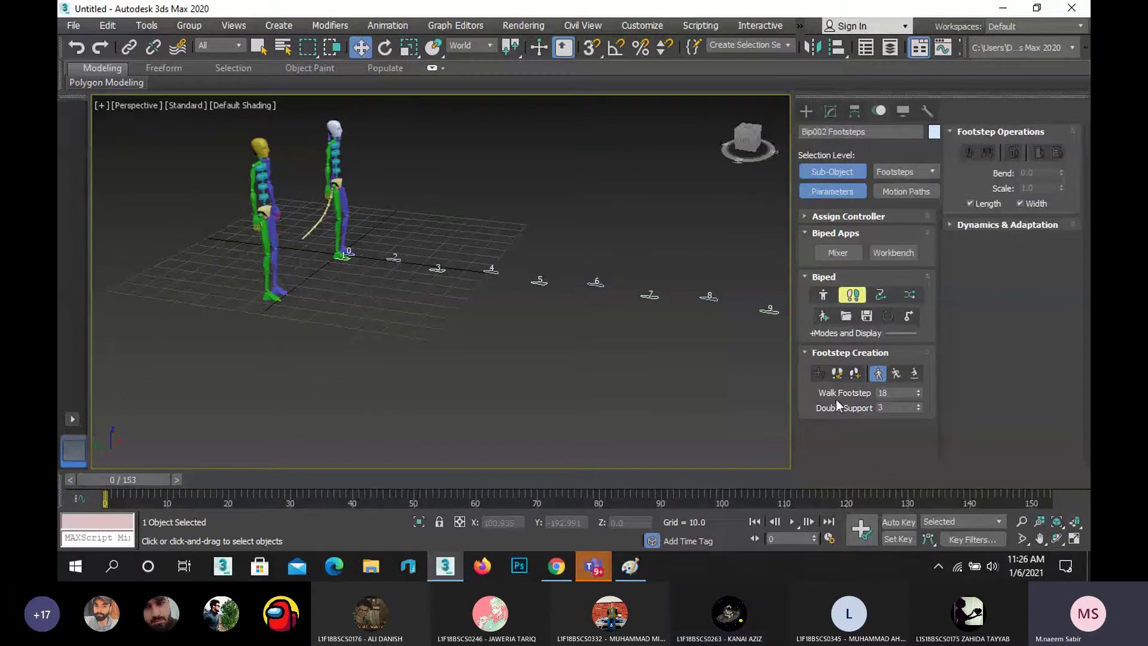
click(895, 374)
click(856, 374)
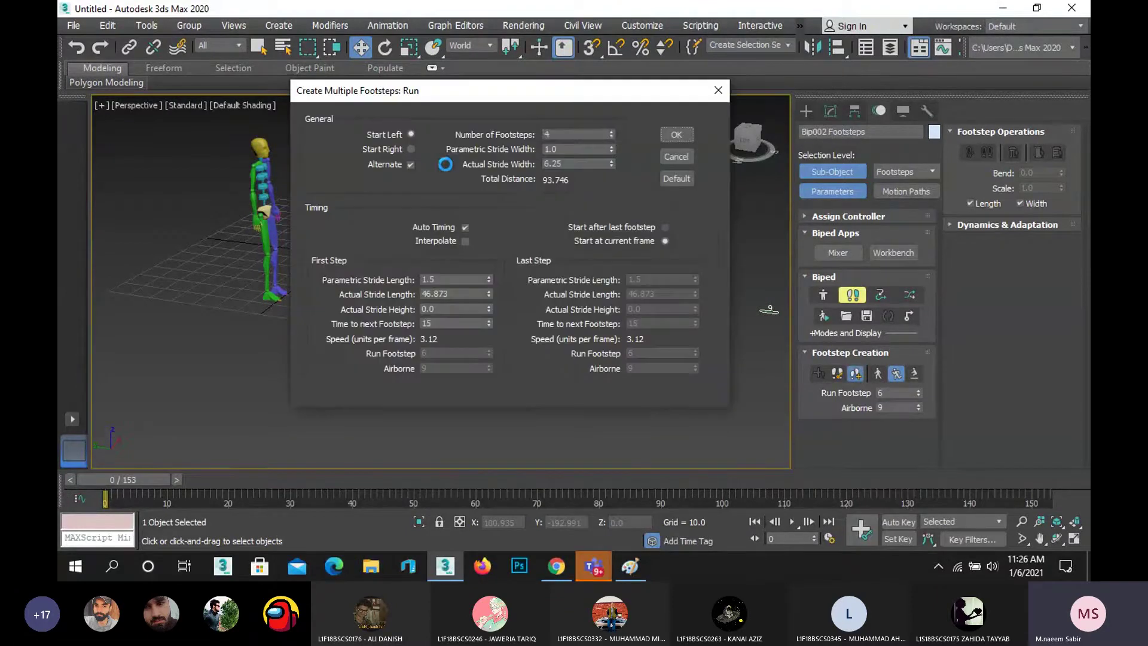
double_click(580, 135)
text(10)
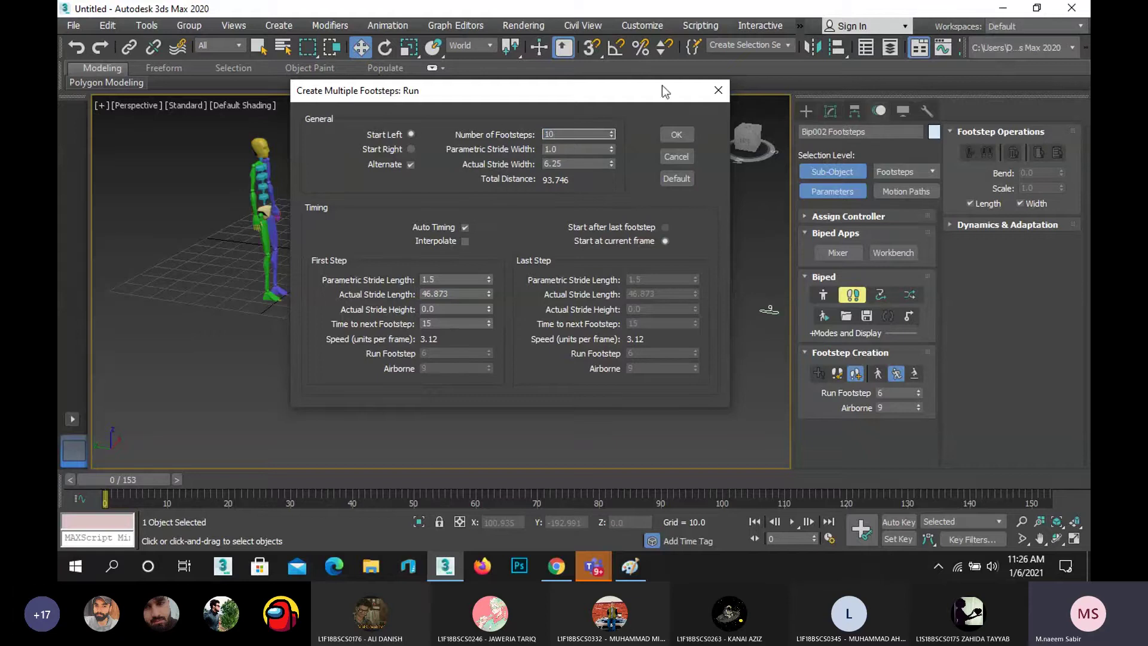
click(674, 135)
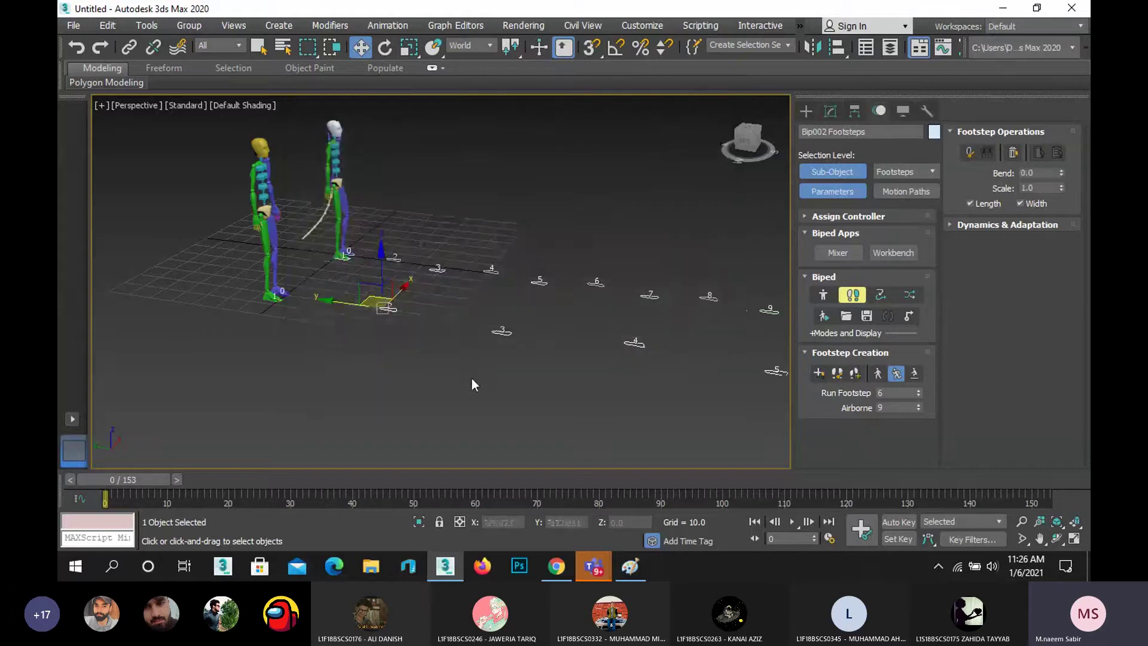
- Create keys for the second biped's inactive run footsteps
middle_drag(472, 384, 366, 374)
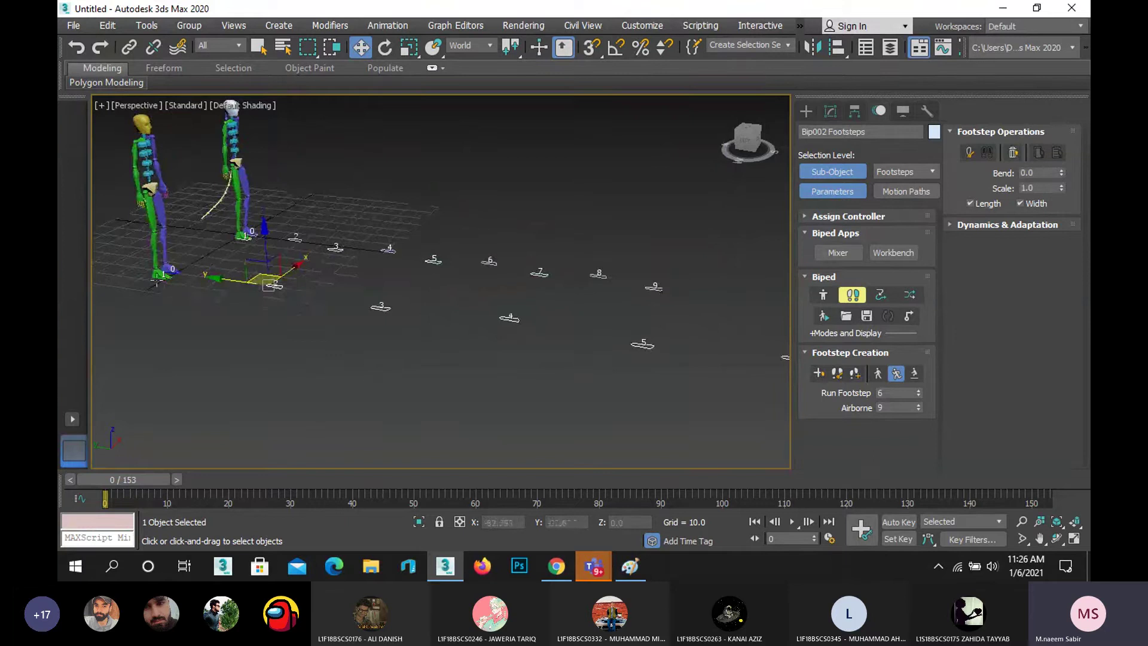
scroll(183, 270, up, 2)
scroll(189, 328, up, 3)
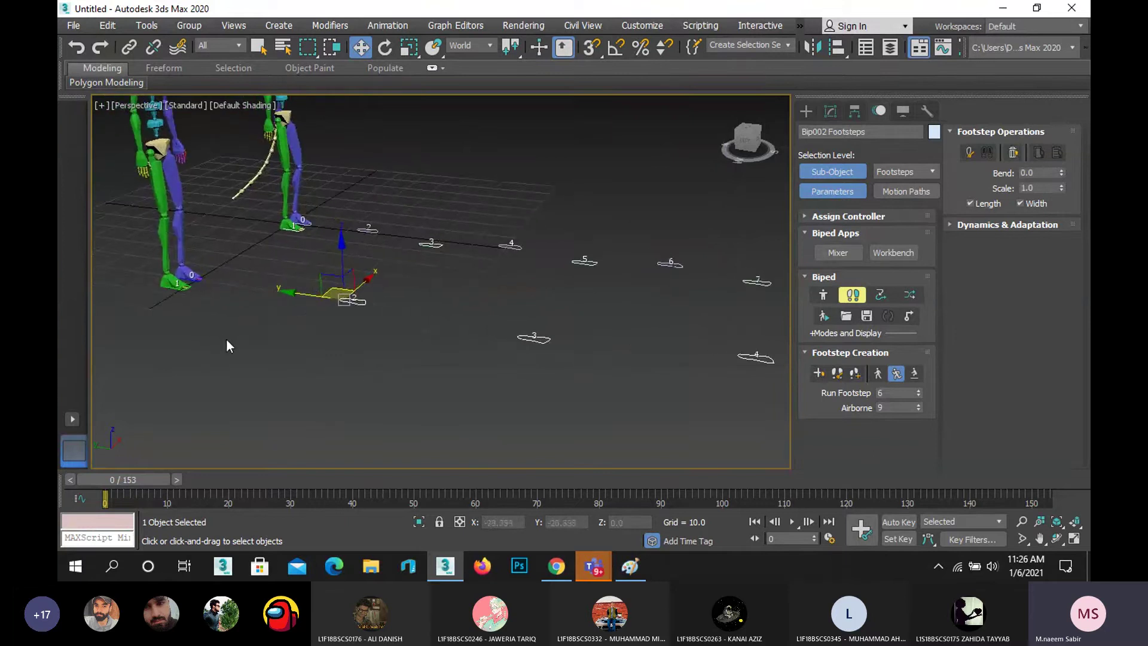
scroll(213, 329, down, 2)
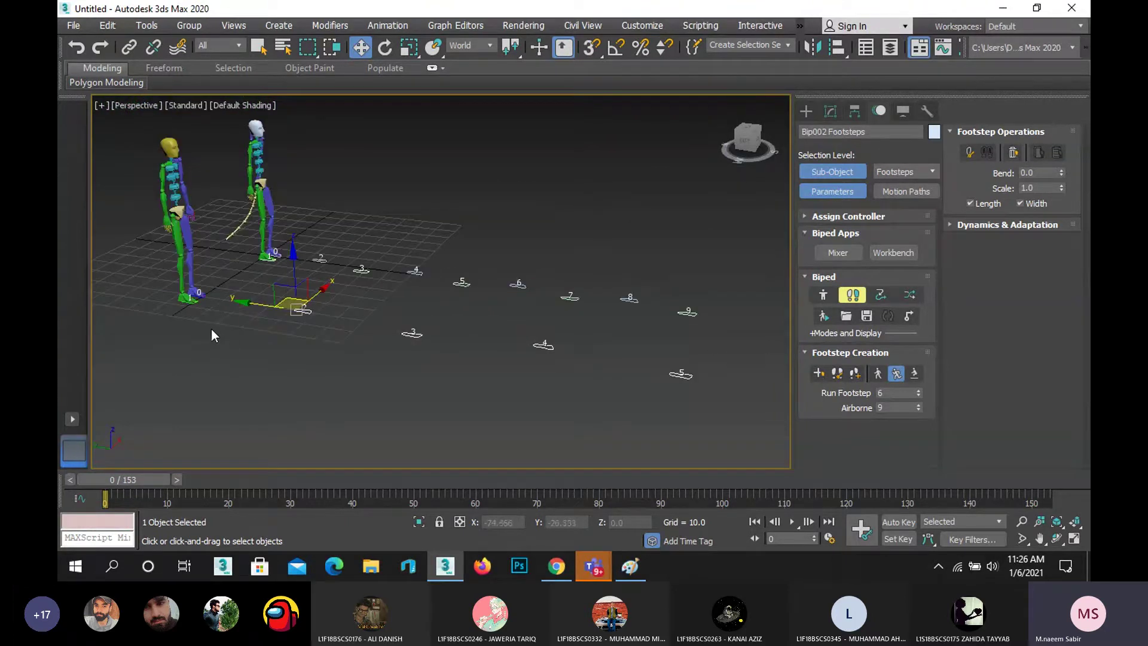
click(967, 153)
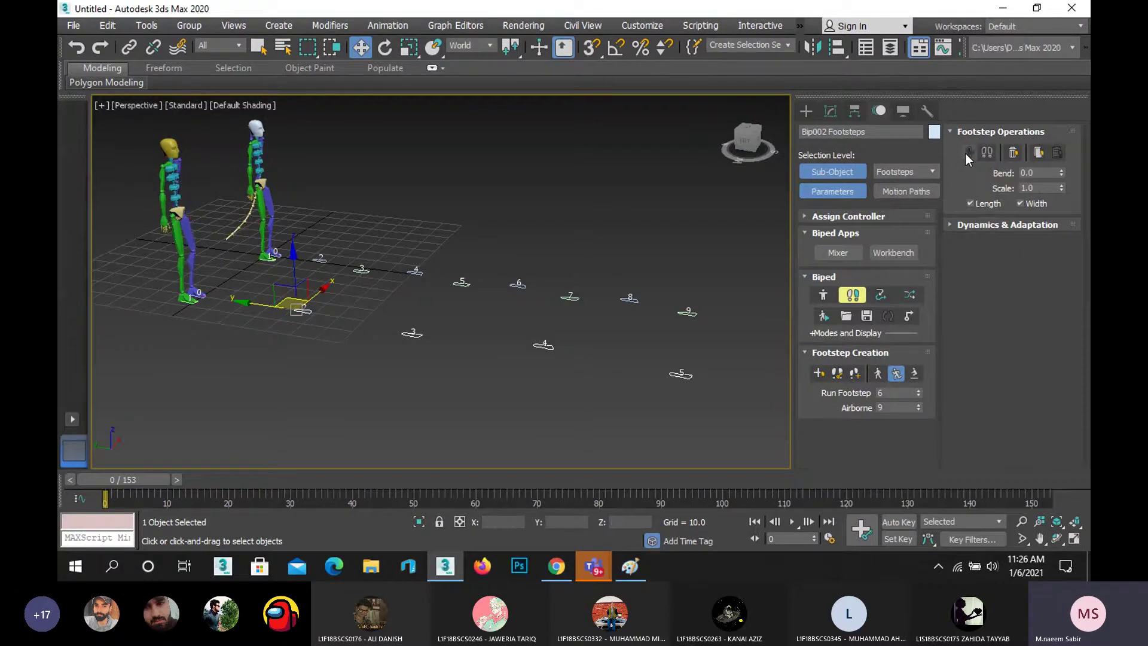
- Play back the walking and running bipeds together along their footsteps, and return to frame 0
click(790, 524)
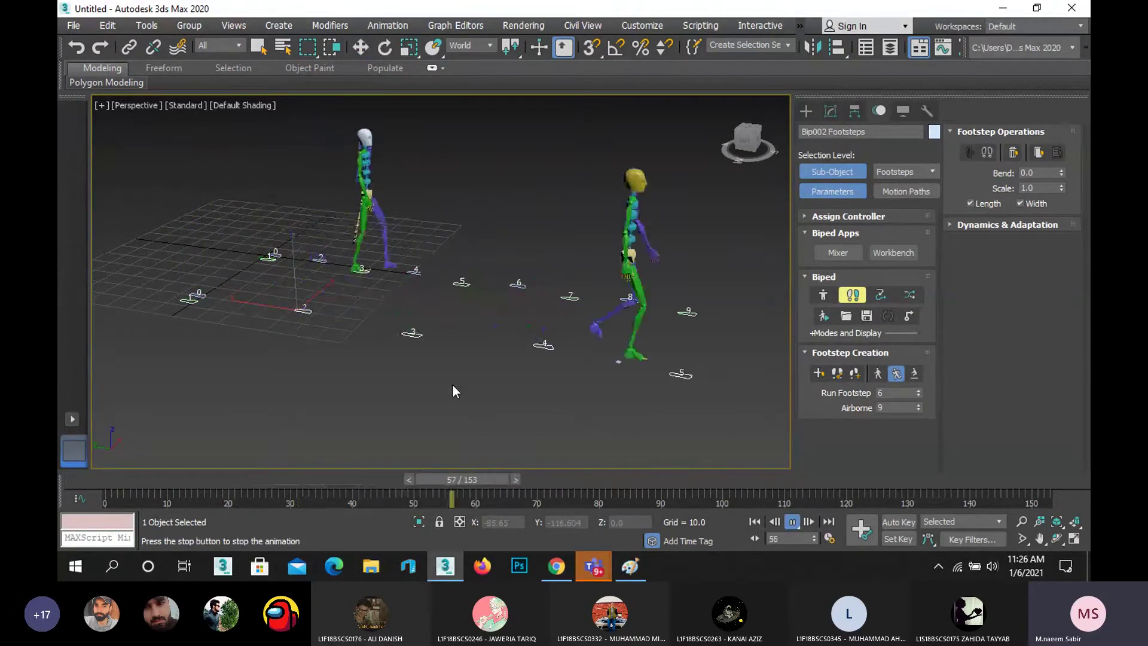
scroll(337, 311, down, 3)
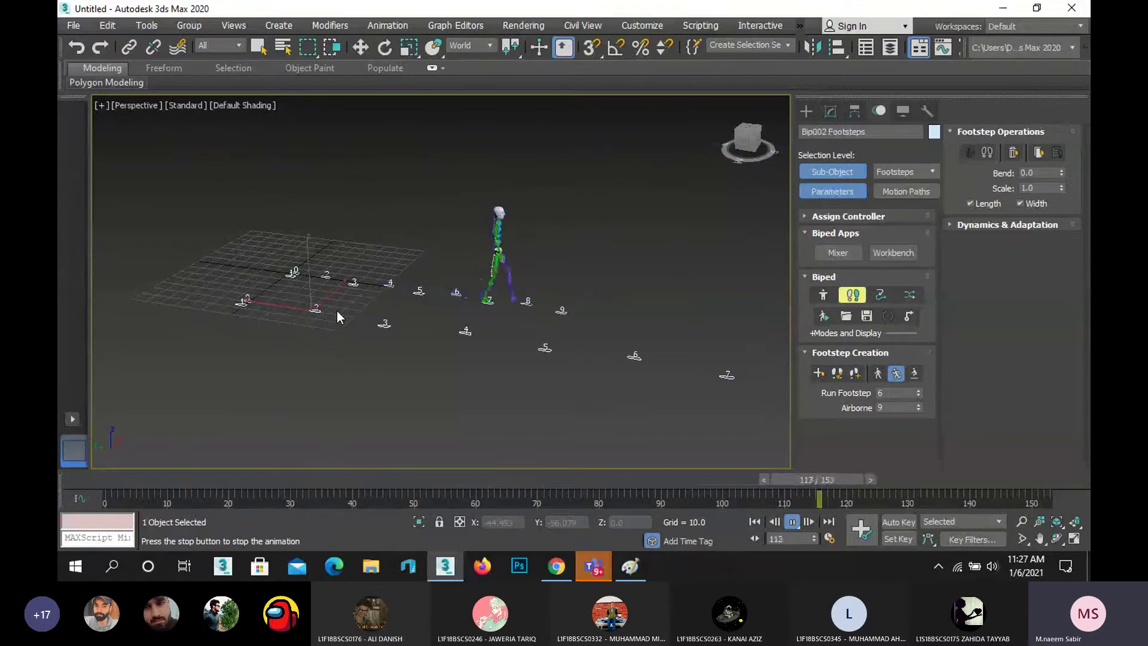
scroll(336, 310, down, 2)
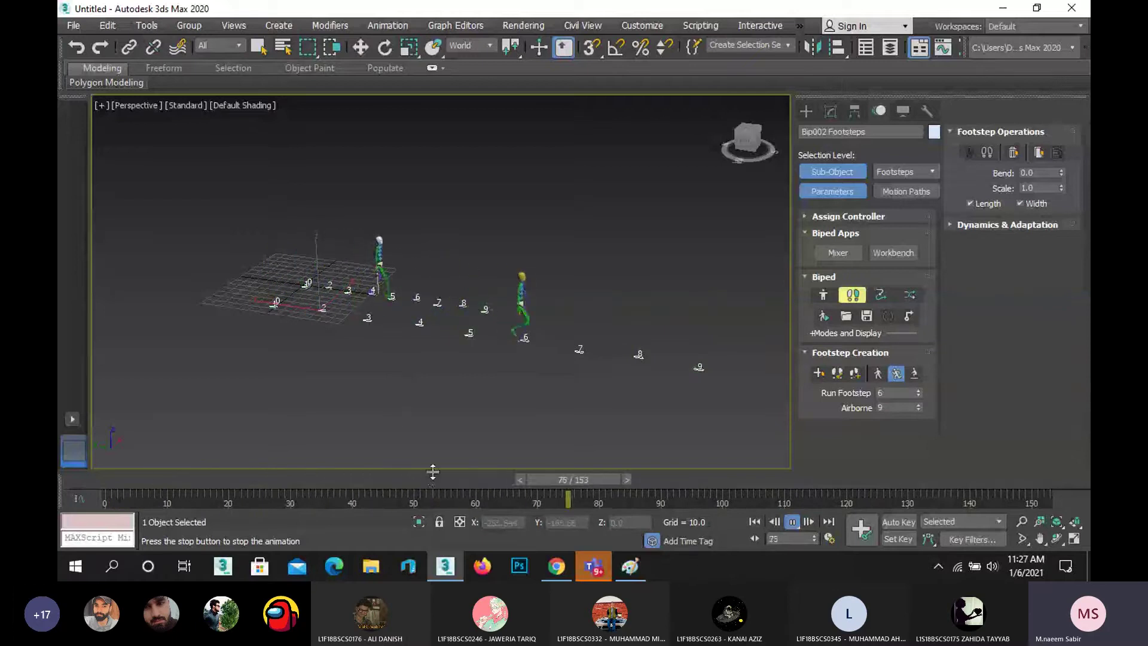
drag(433, 477, 76, 476)
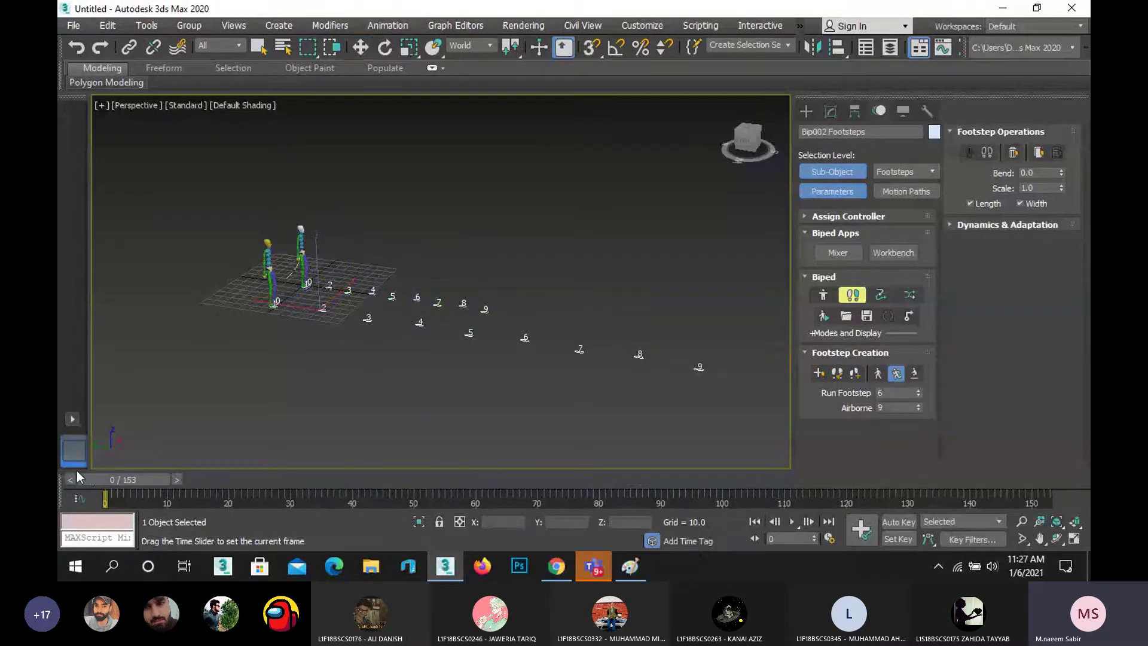
scroll(335, 239, up, 3)
key(w)
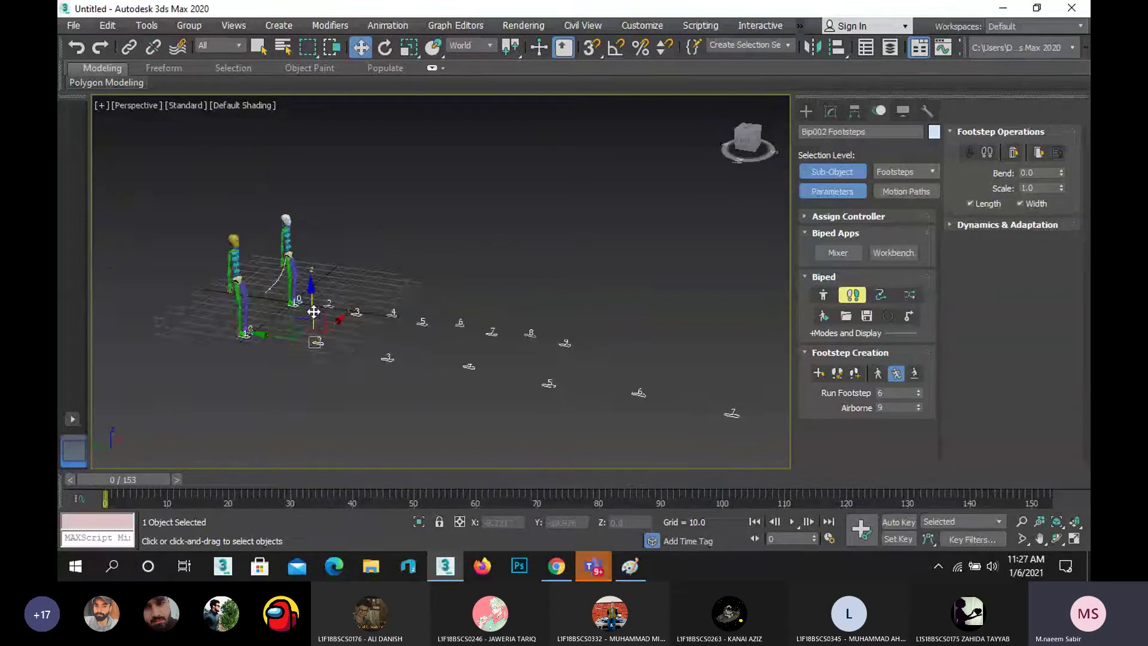
scroll(313, 312, up, 3)
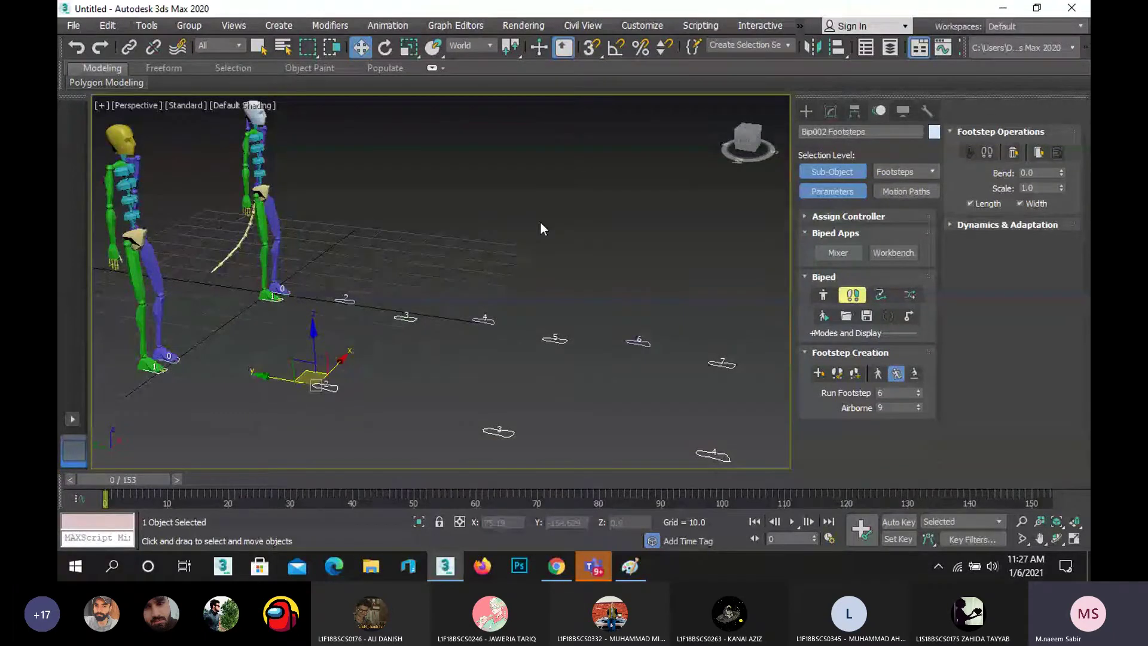
click(261, 185)
click(261, 193)
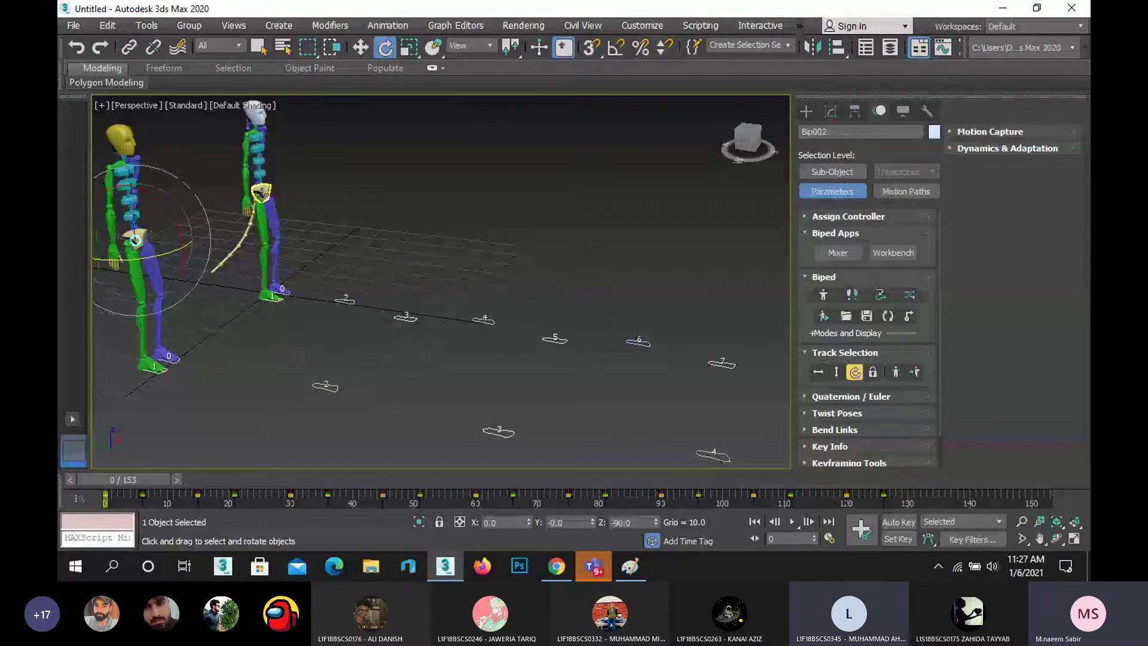
click(262, 193)
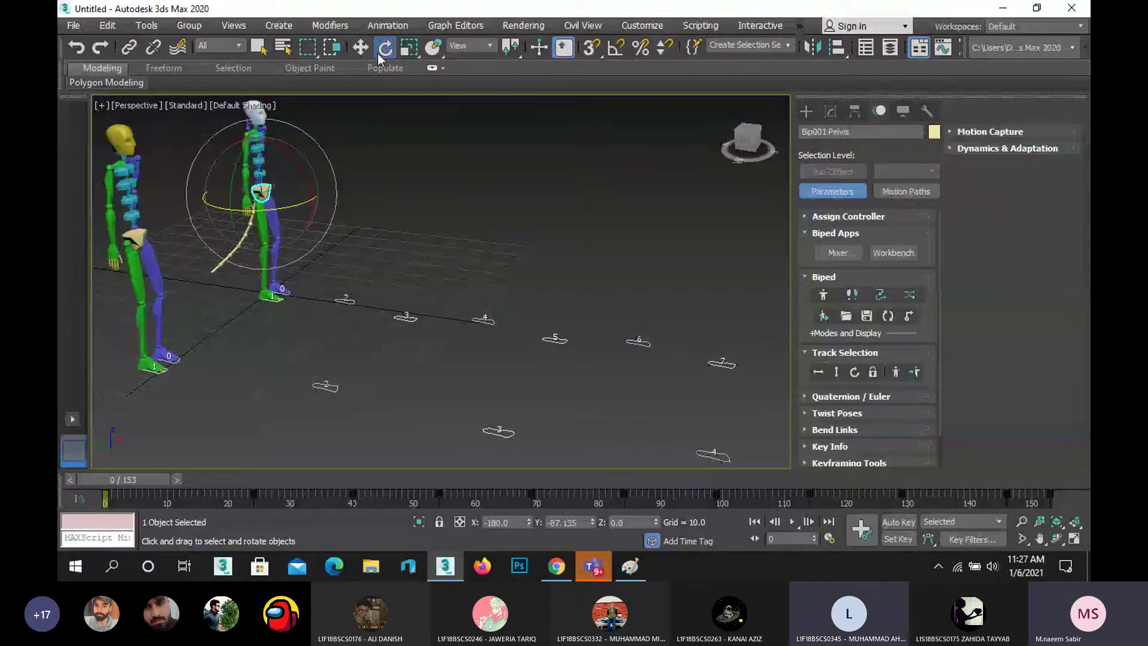
click(361, 42)
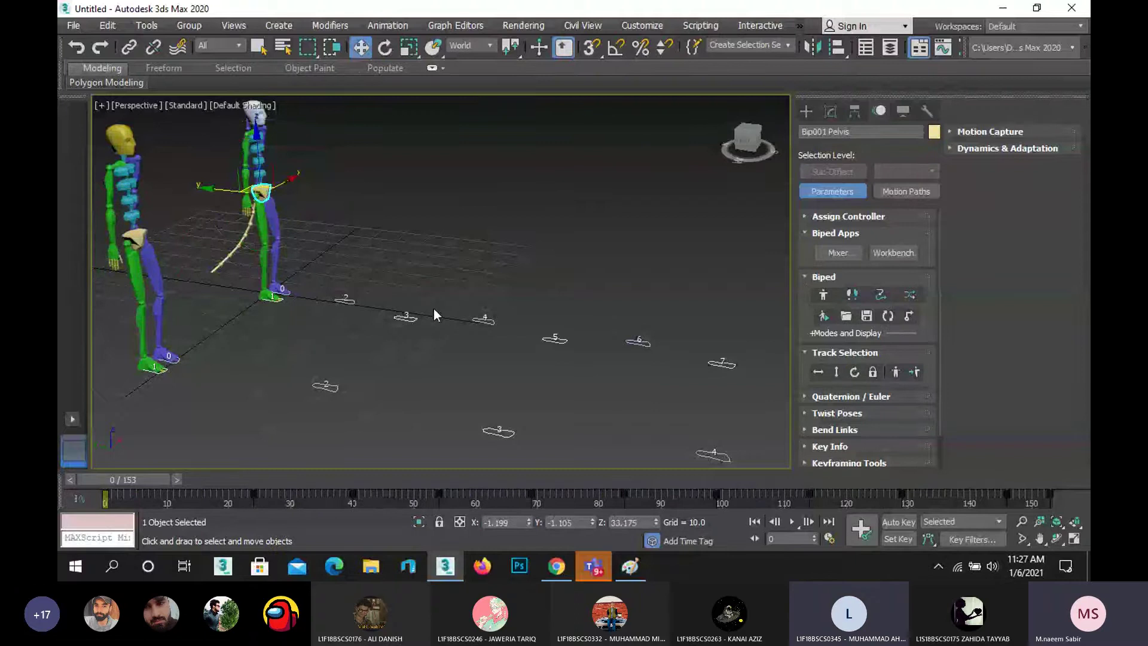
click(370, 399)
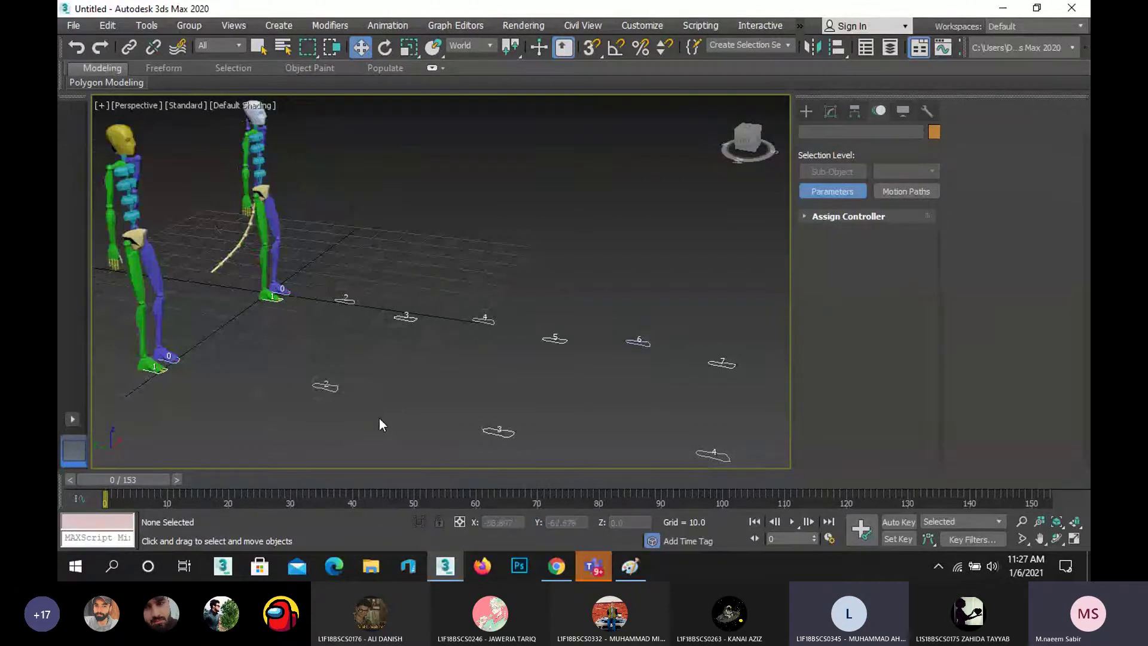
- Create a box about 18 by 24 units and 5.6 units high over the first biped's footstep 4
scroll(465, 314, up, 5)
scroll(488, 323, down, 5)
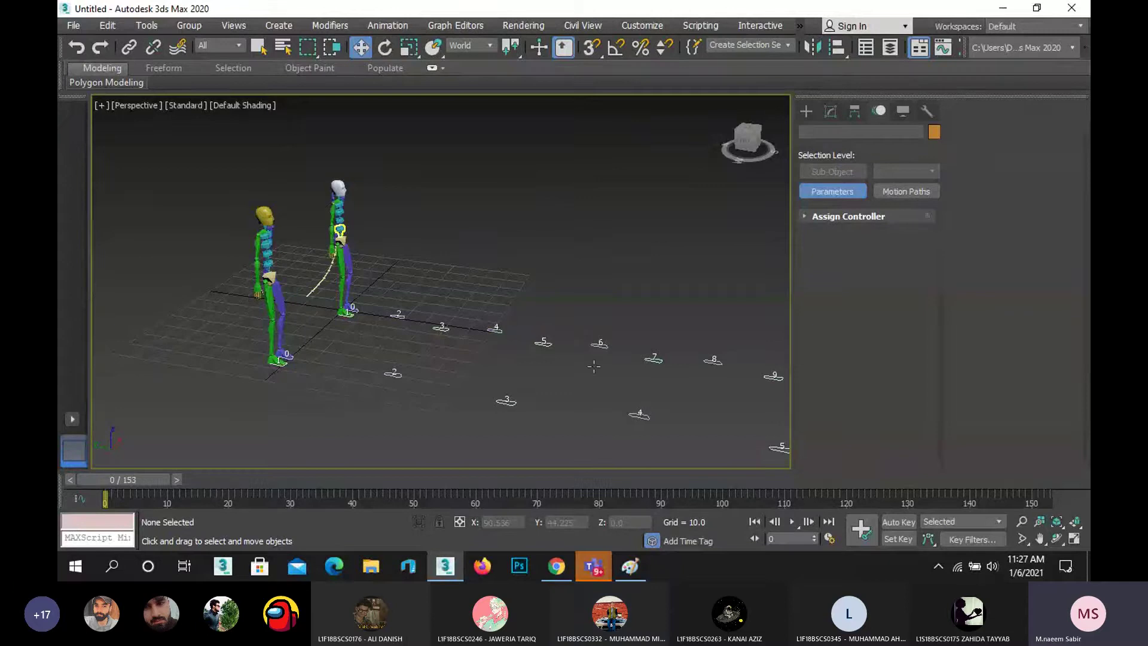
click(1056, 541)
click(1056, 541)
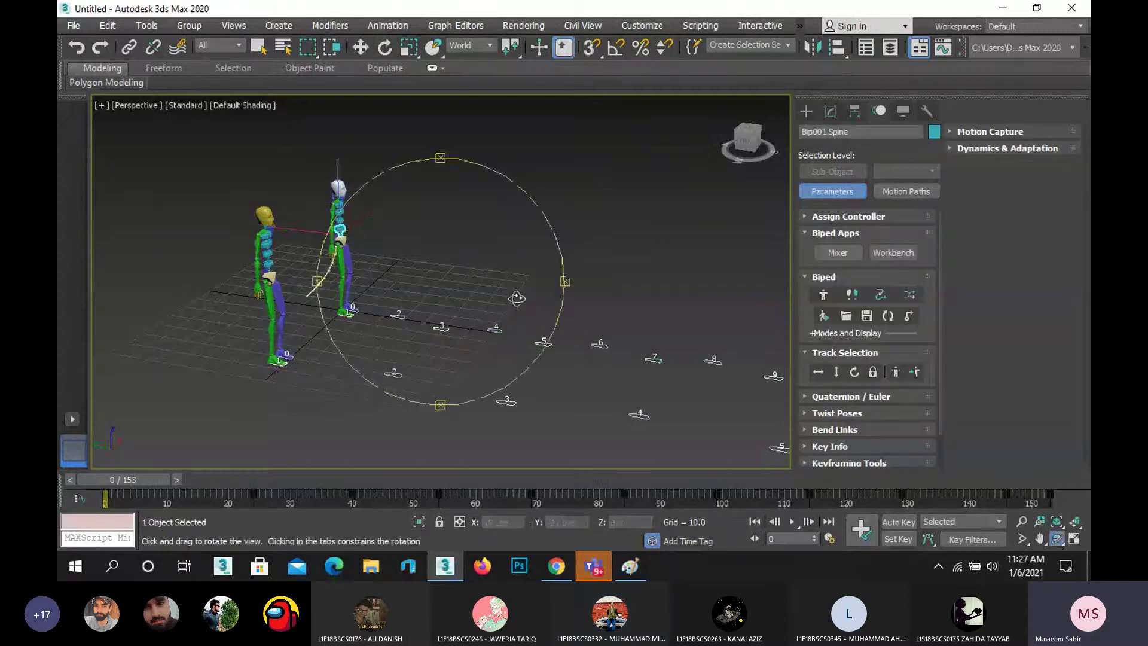
drag(517, 297, 439, 269)
key(w)
click(806, 112)
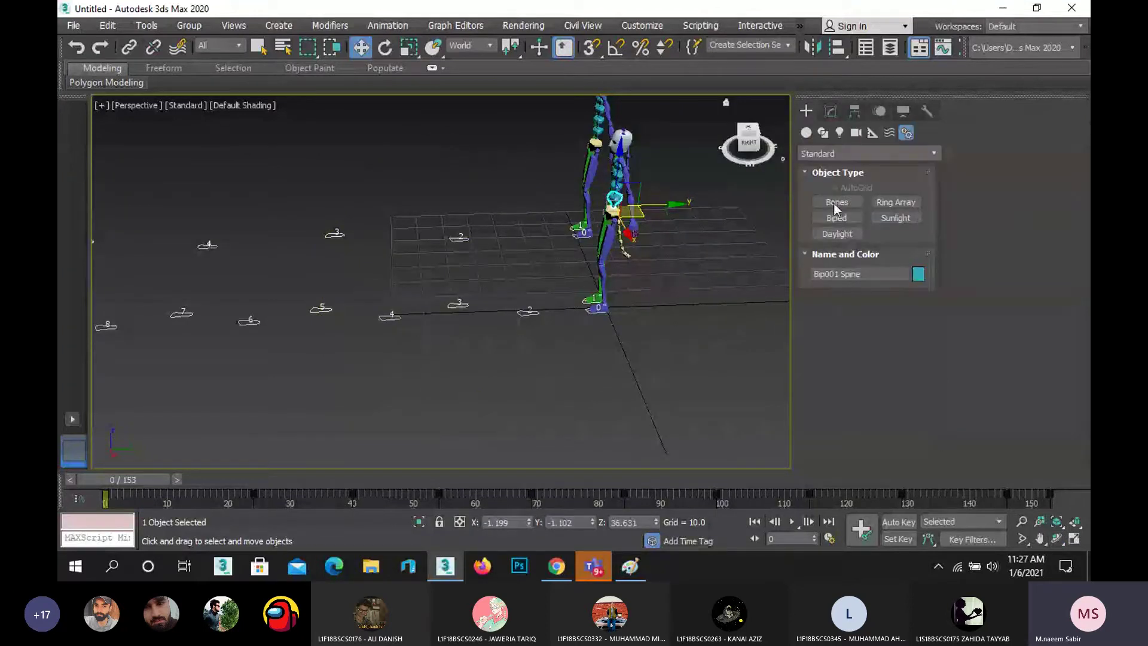
click(806, 132)
click(836, 201)
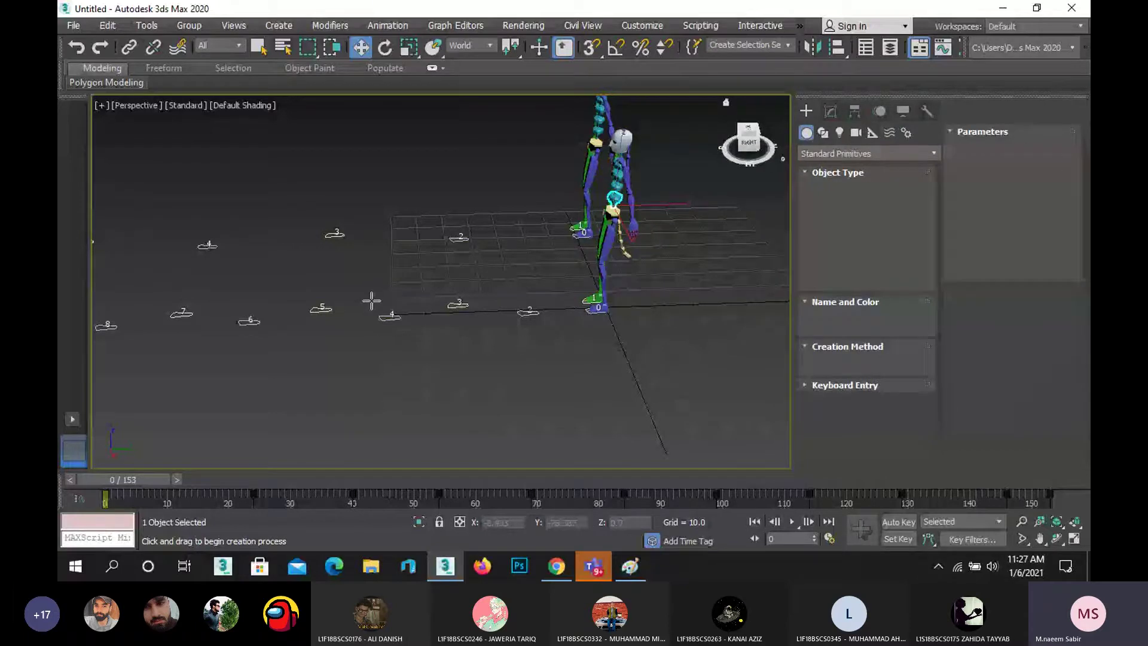
drag(372, 300, 418, 339)
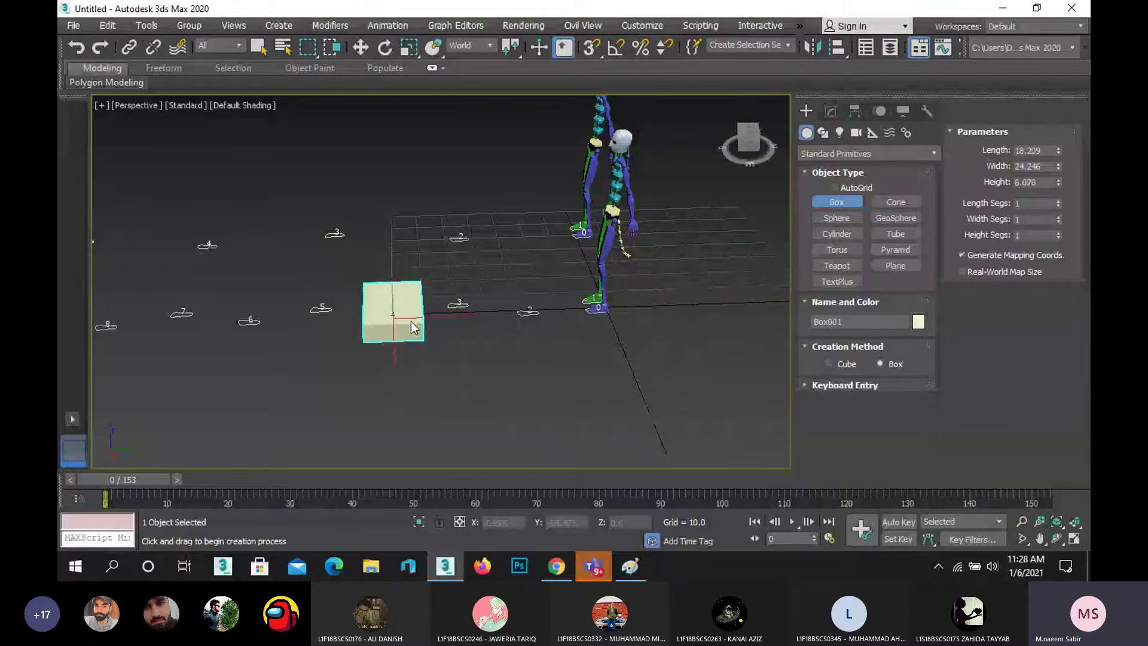
click(378, 322)
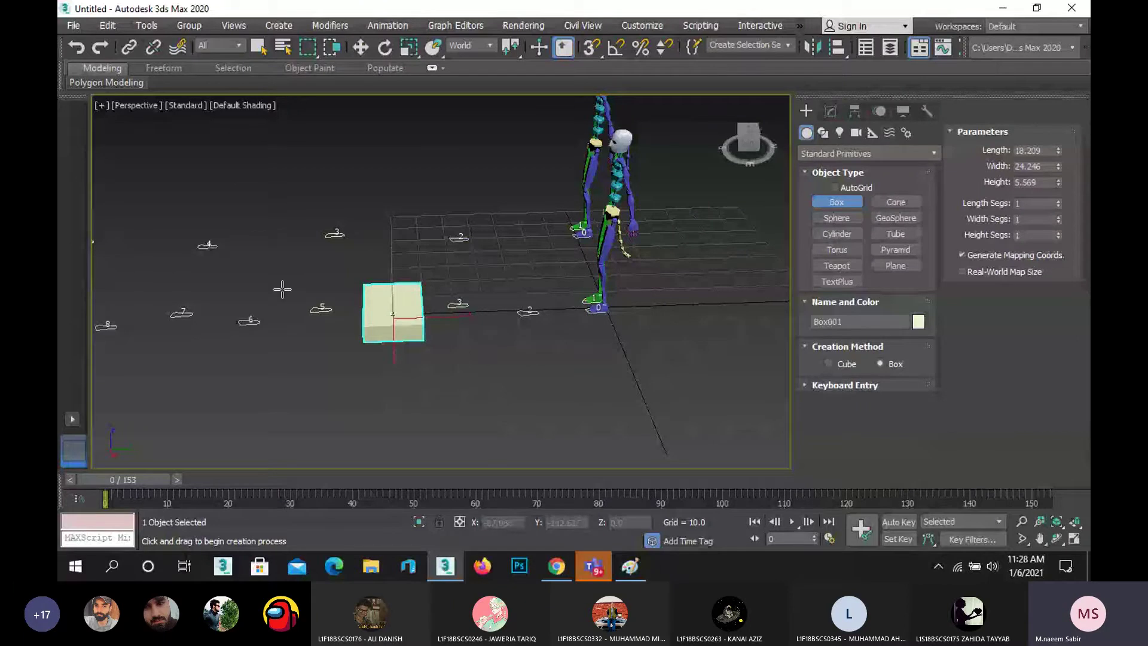
- Create a taller second box, about 24 by 31 units at its base, over the first biped's footstep 5
drag(283, 289, 358, 339)
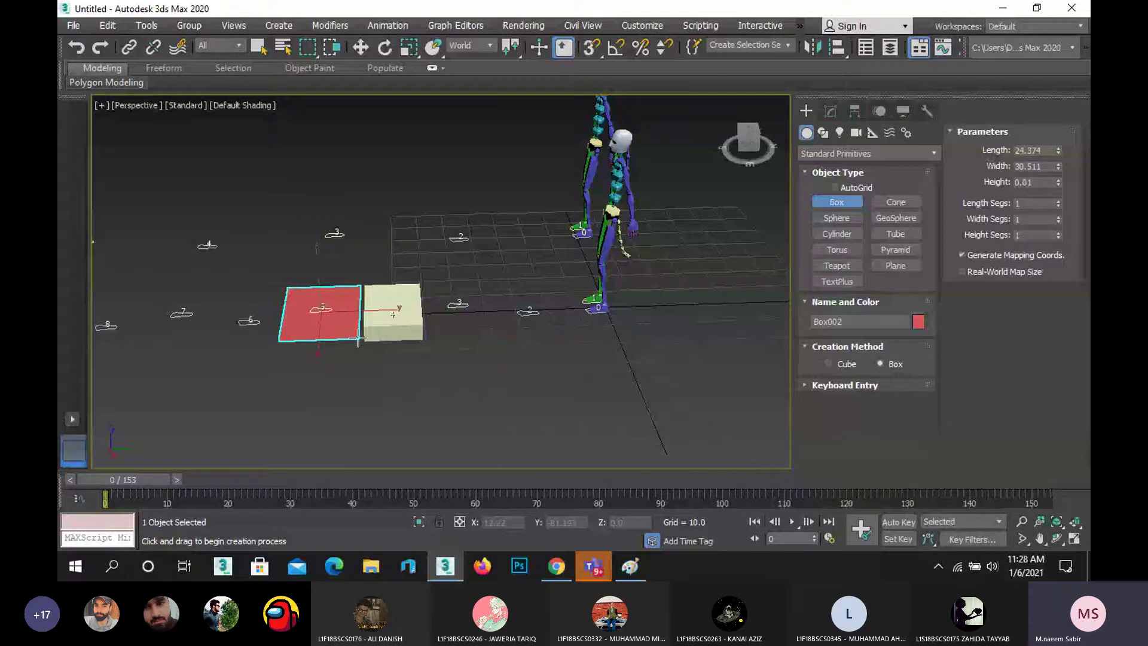
click(331, 306)
key(w)
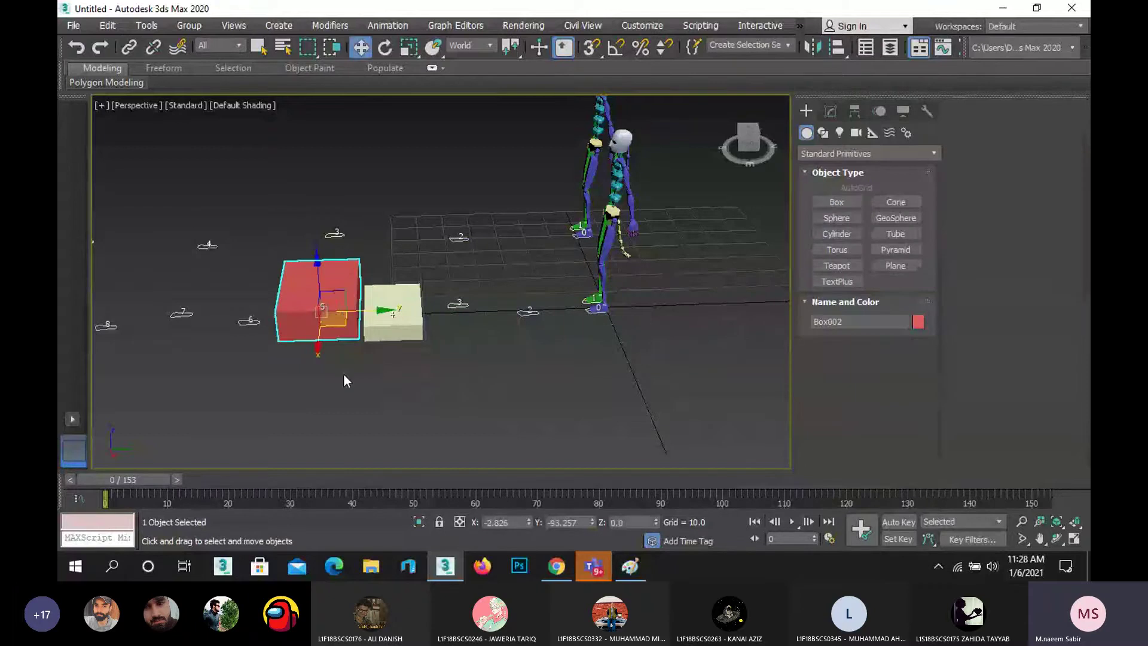
right_click(343, 374)
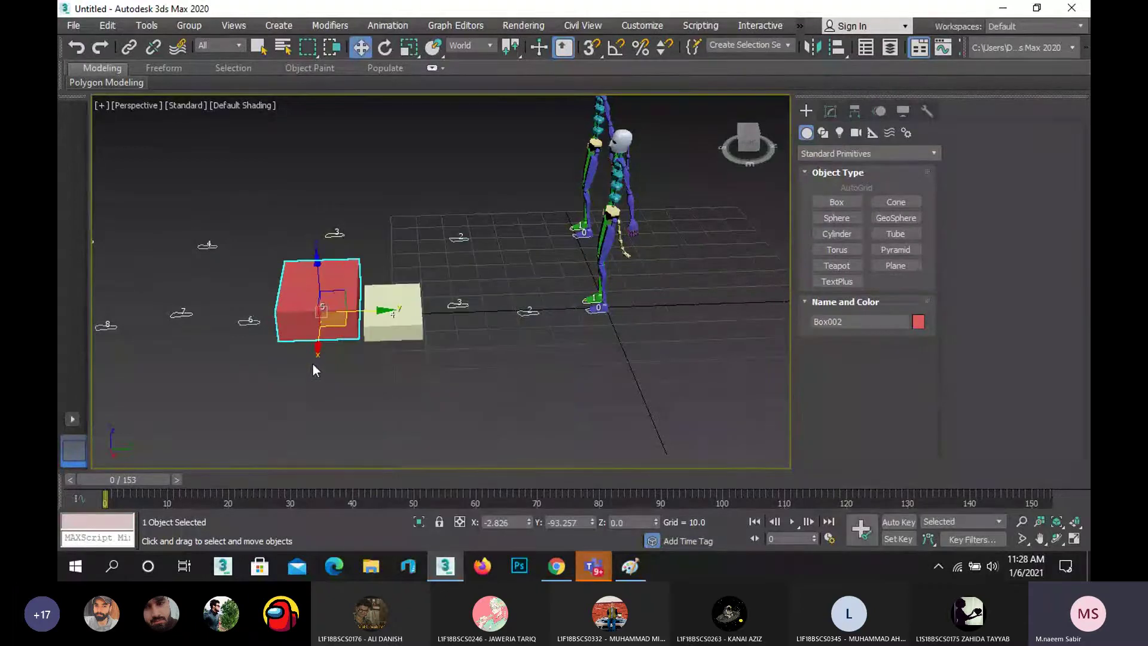
- Scrub the animation to frame 80 to examine how the walking biped passes through the two boxes
scroll(274, 296, up, 5)
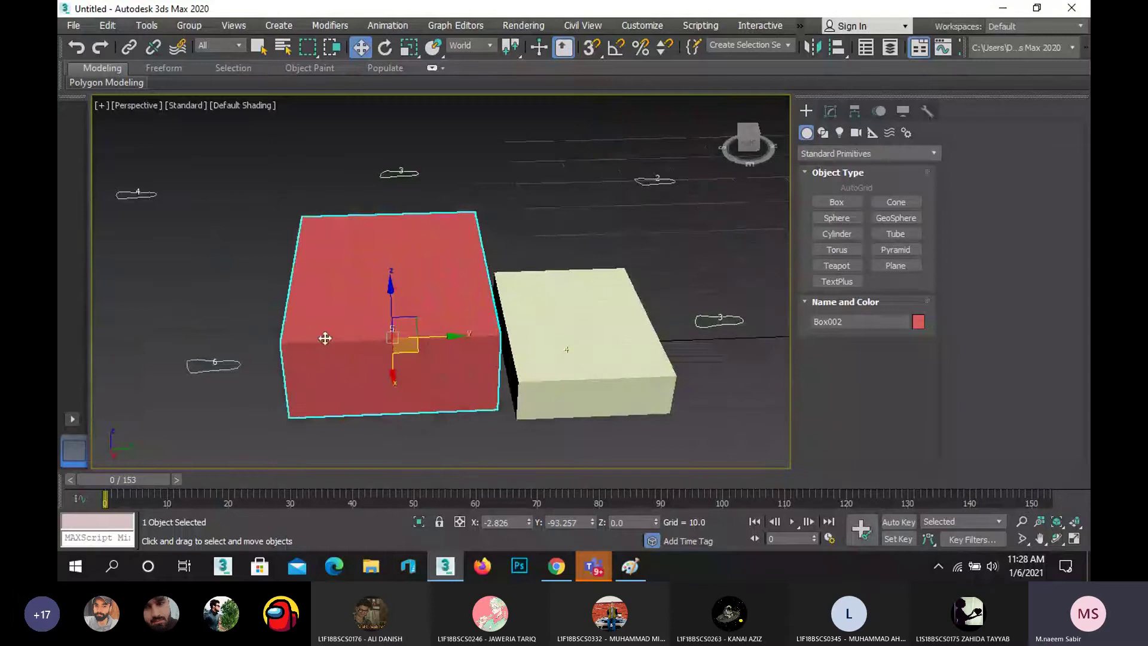
scroll(323, 338, down, 2)
middle_drag(323, 338, 333, 330)
scroll(215, 418, down, 3)
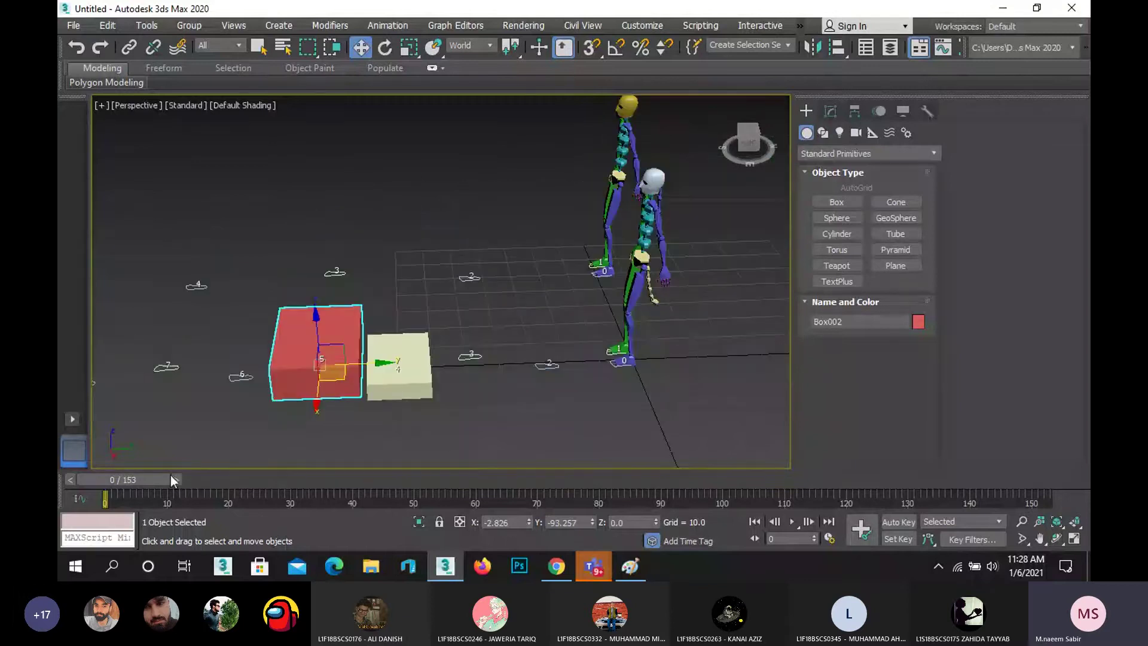
drag(134, 483, 598, 519)
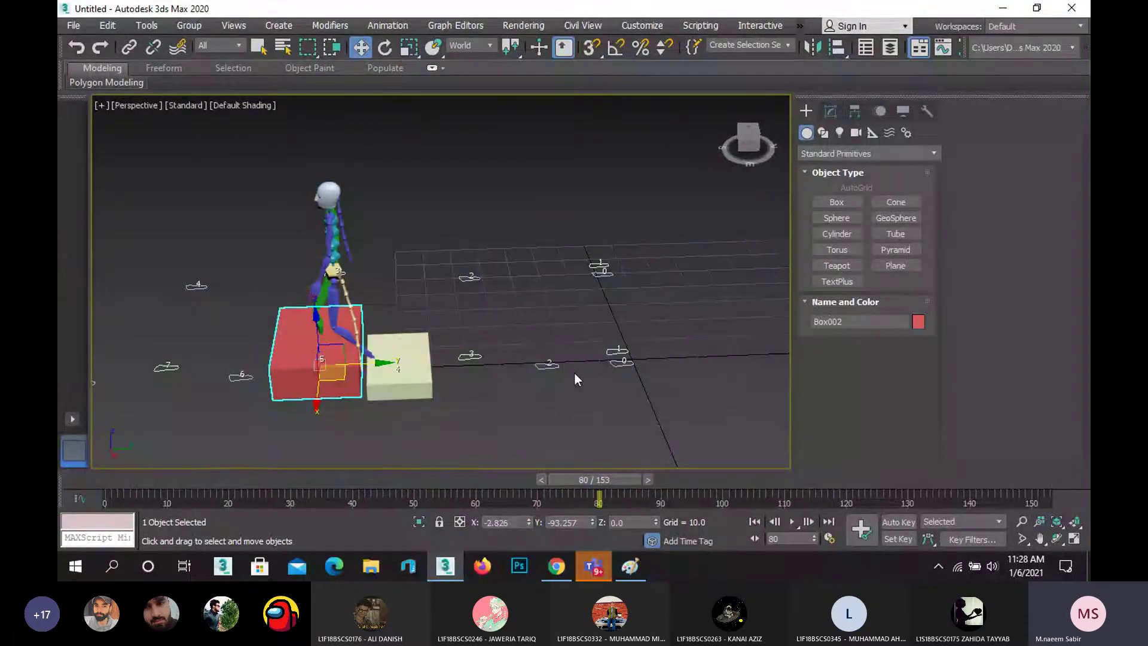
click(538, 386)
scroll(320, 341, up, 3)
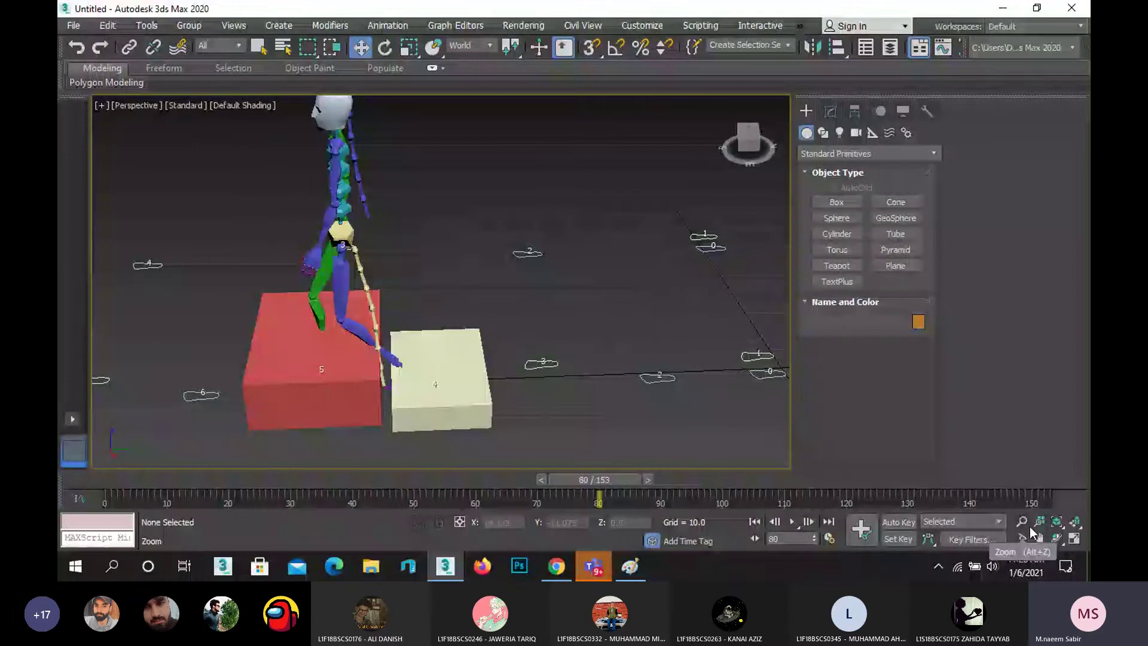
- Show all four viewports and turn on Footstep Mode for the first biped
click(1074, 537)
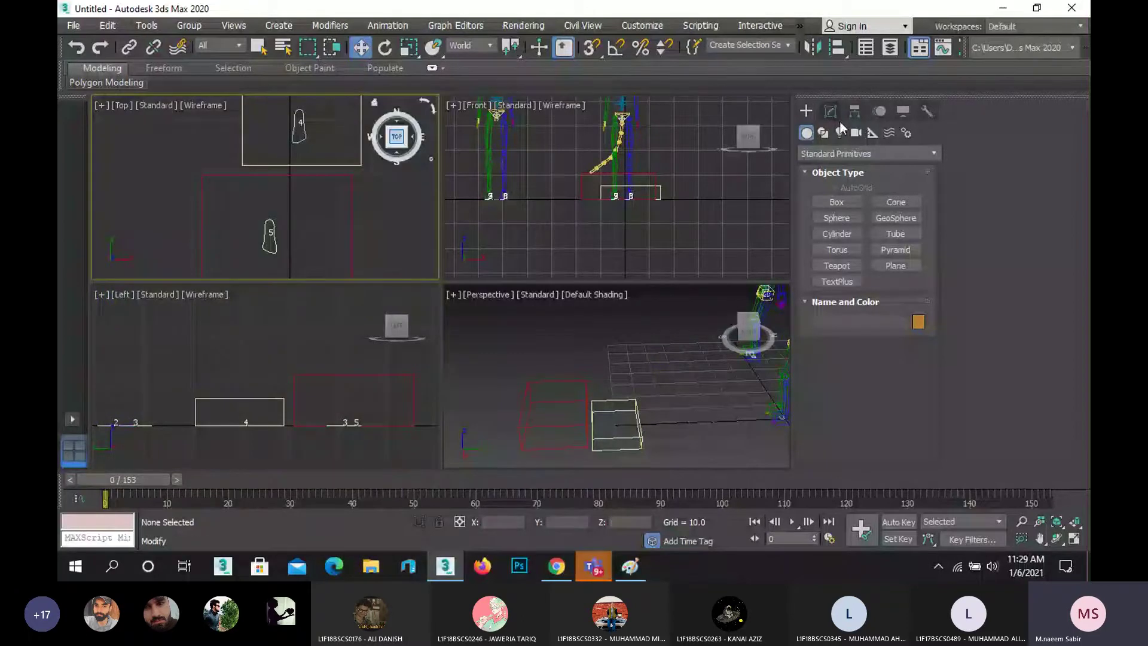
click(874, 110)
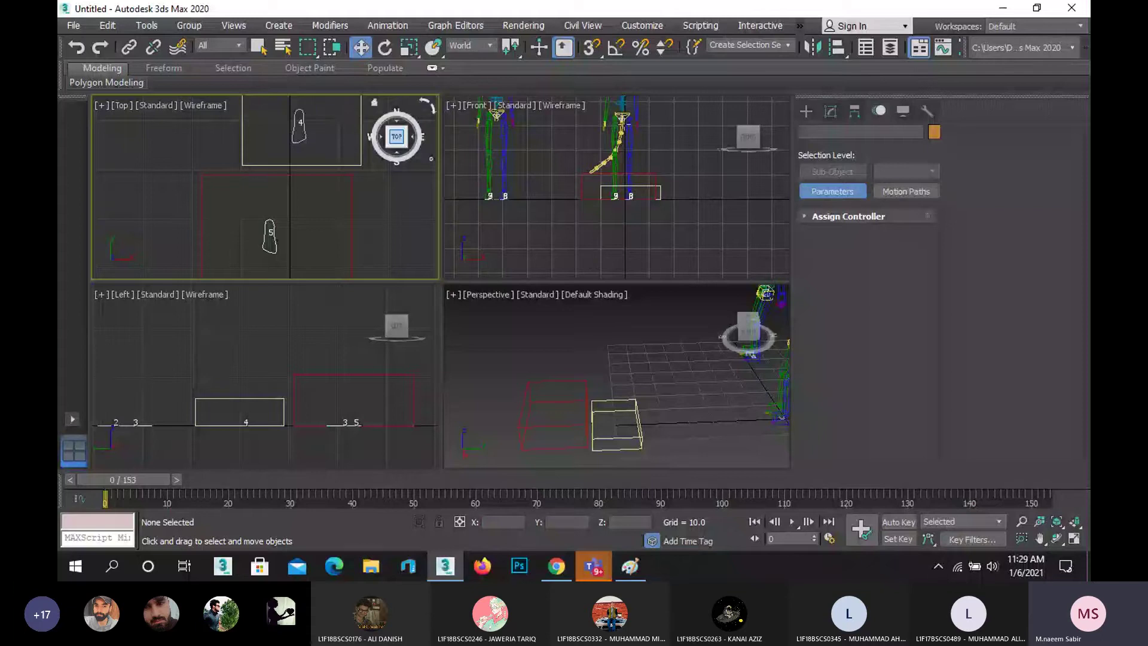
click(628, 117)
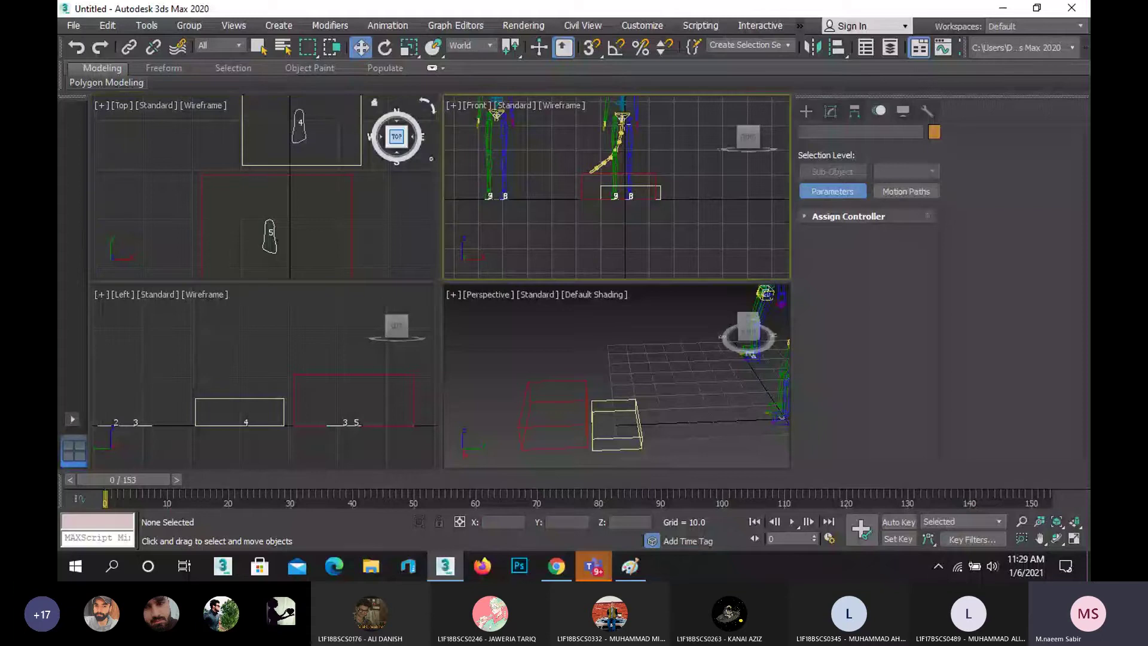
click(628, 120)
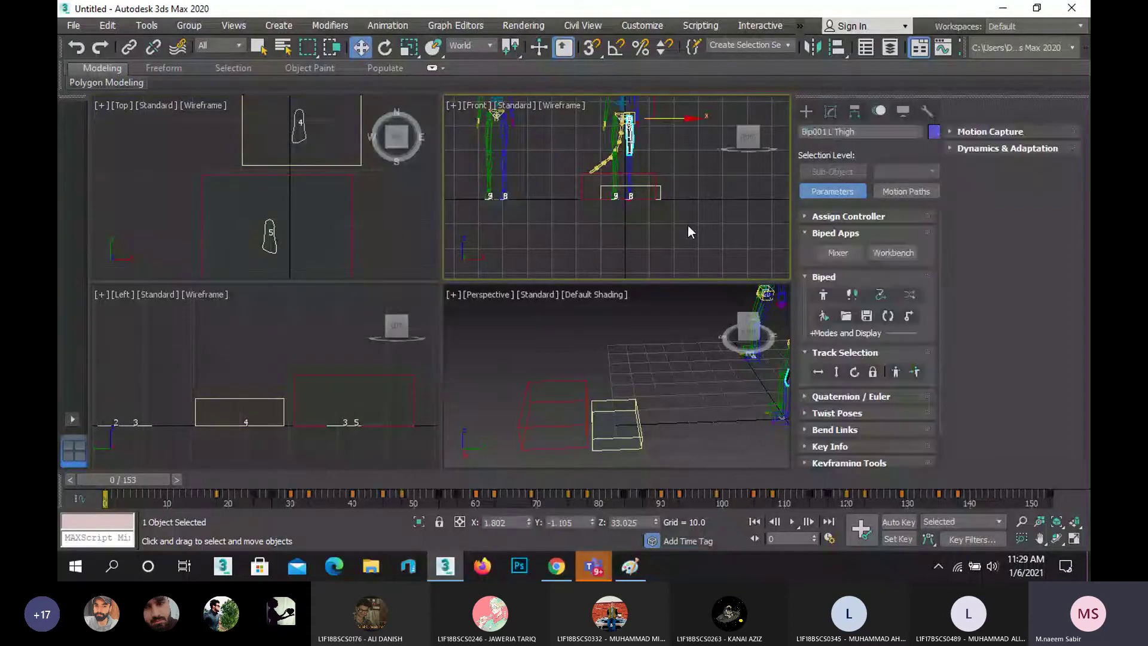
click(853, 296)
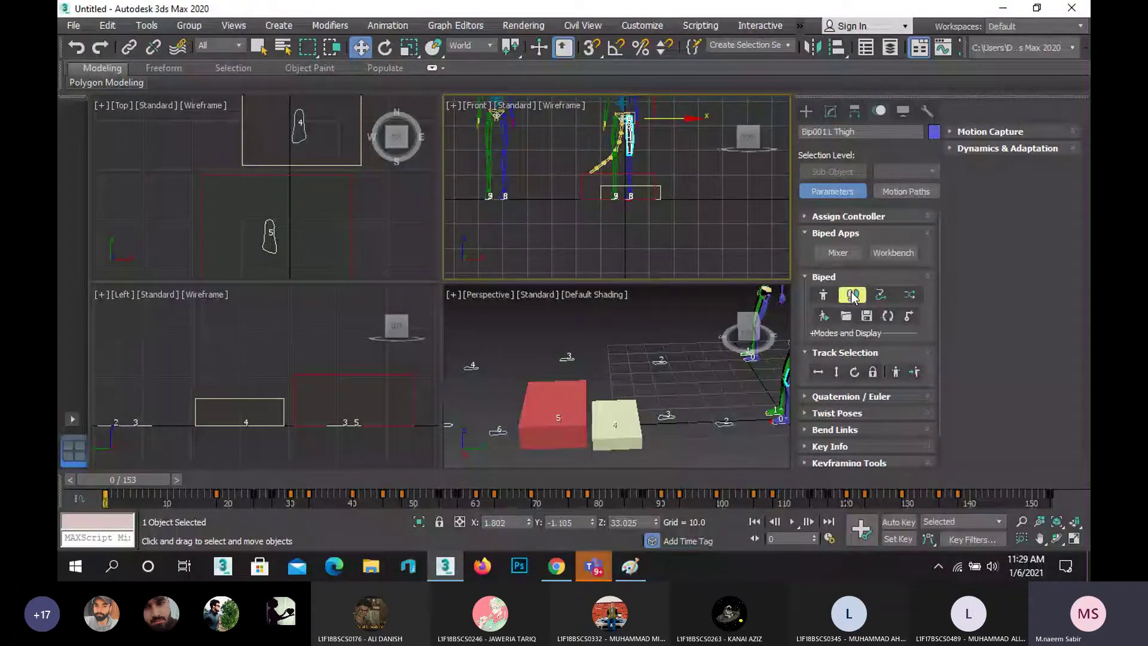
- Raise the first biped's footstep 4 to the top of the smaller box, at a Z height of about 5.8
click(301, 129)
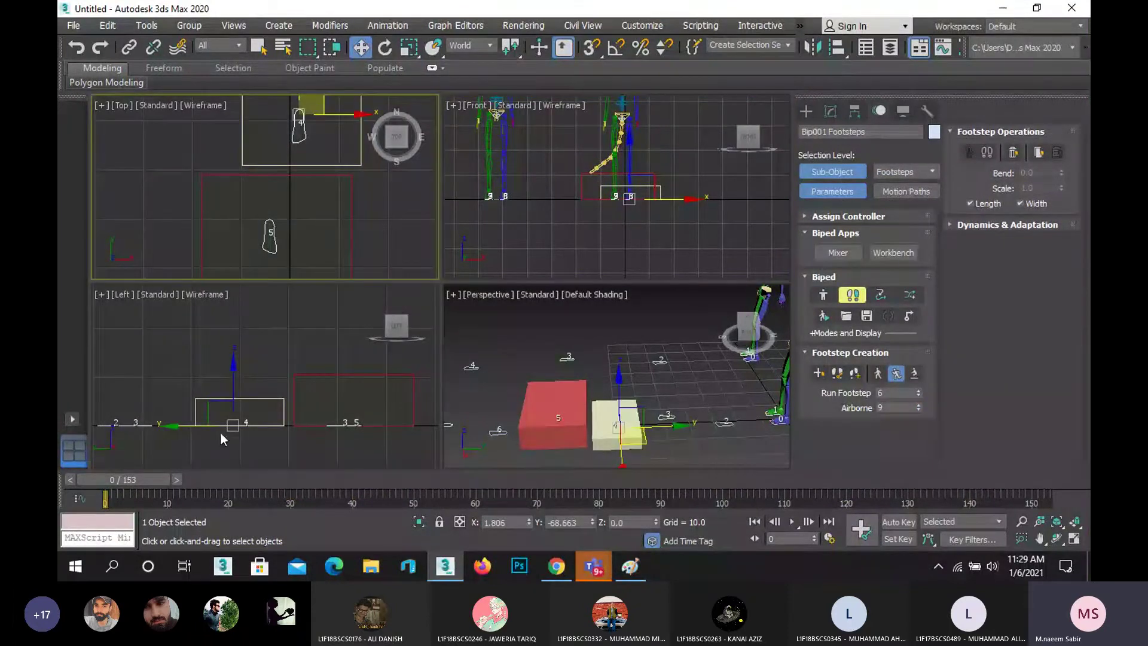
scroll(225, 424, up, 3)
click(256, 376)
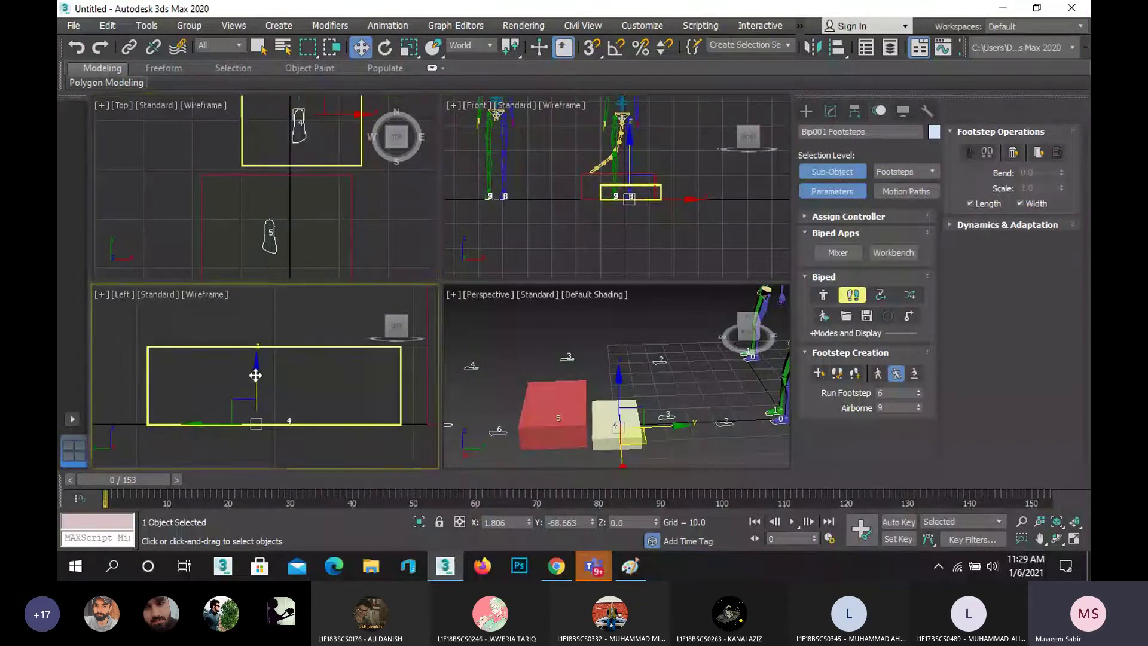
drag(255, 375, 257, 296)
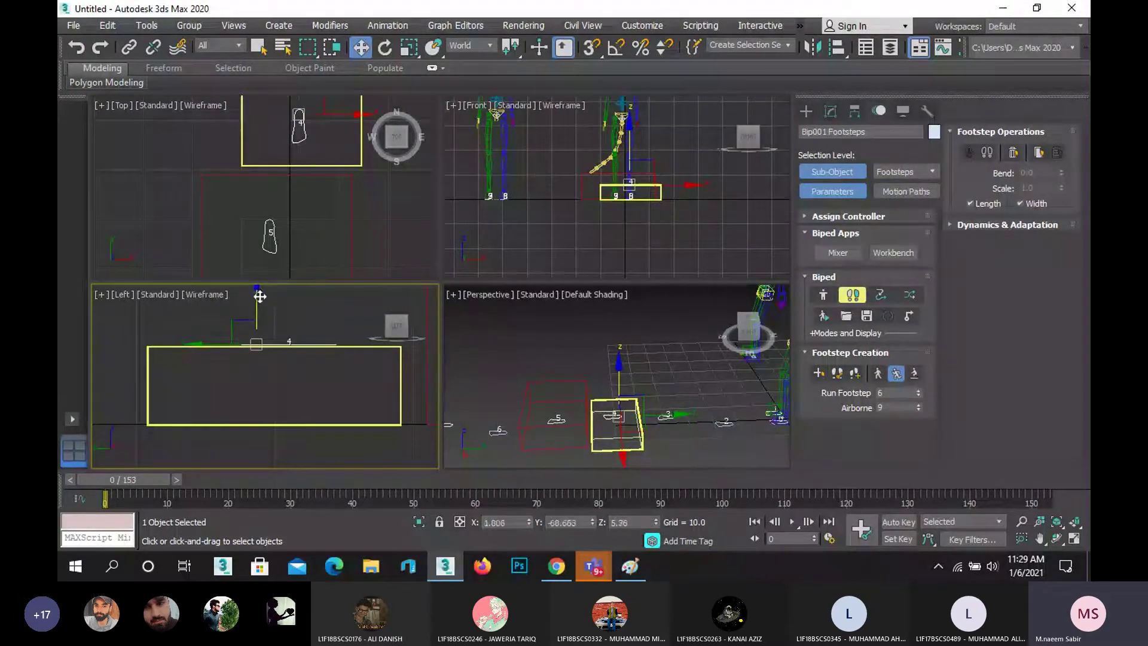
- Raise the first biped's footstep 5 to the top of the taller box, at a Z height of about 10.9
click(279, 229)
middle_drag(265, 393, 1071, 425)
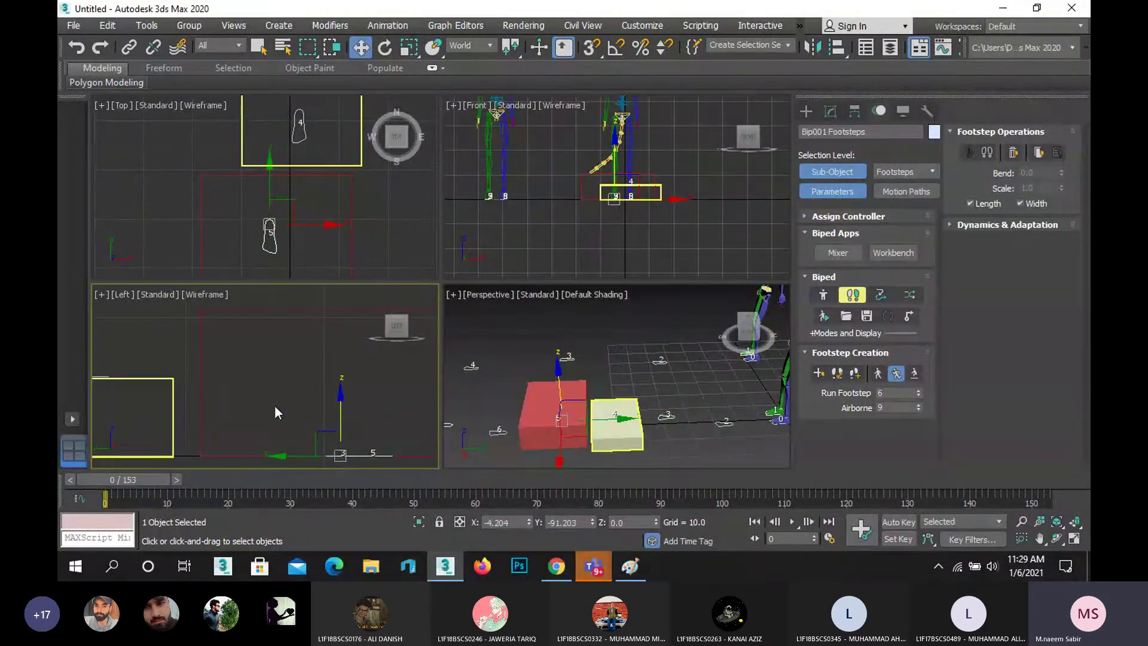
scroll(276, 408, down, 2)
middle_drag(288, 404, 200, 417)
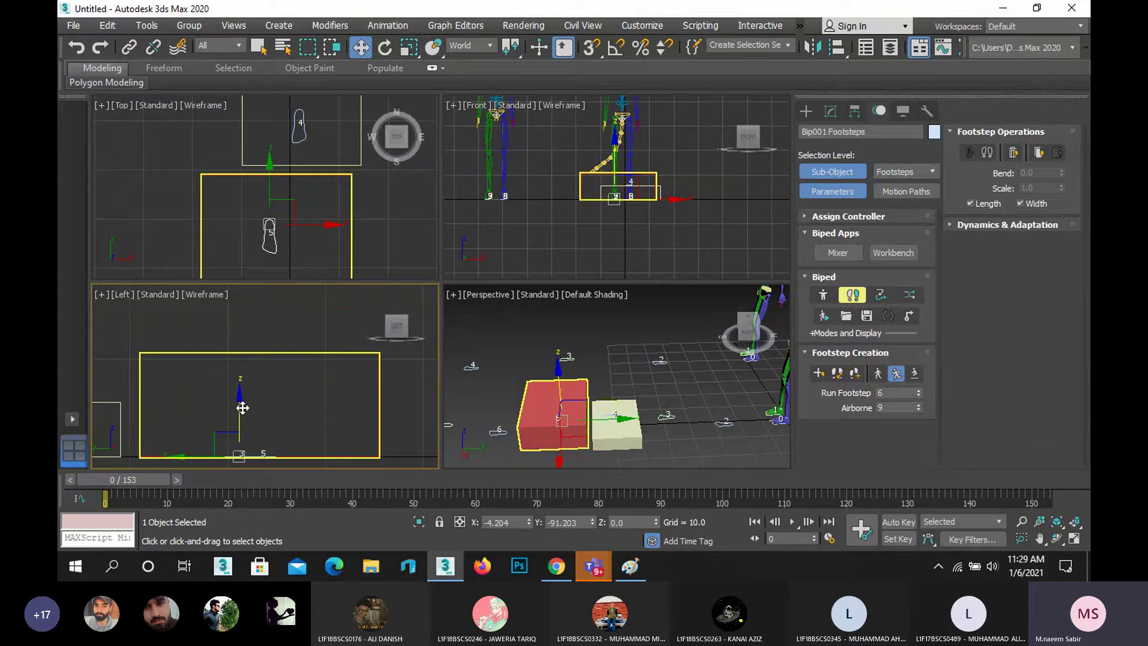
drag(241, 407, 252, 300)
- Raise the first biped's footstep 6 above the ground just past the taller box, then deselect it
middle_drag(322, 417, 146, 400)
drag(246, 412, 348, 462)
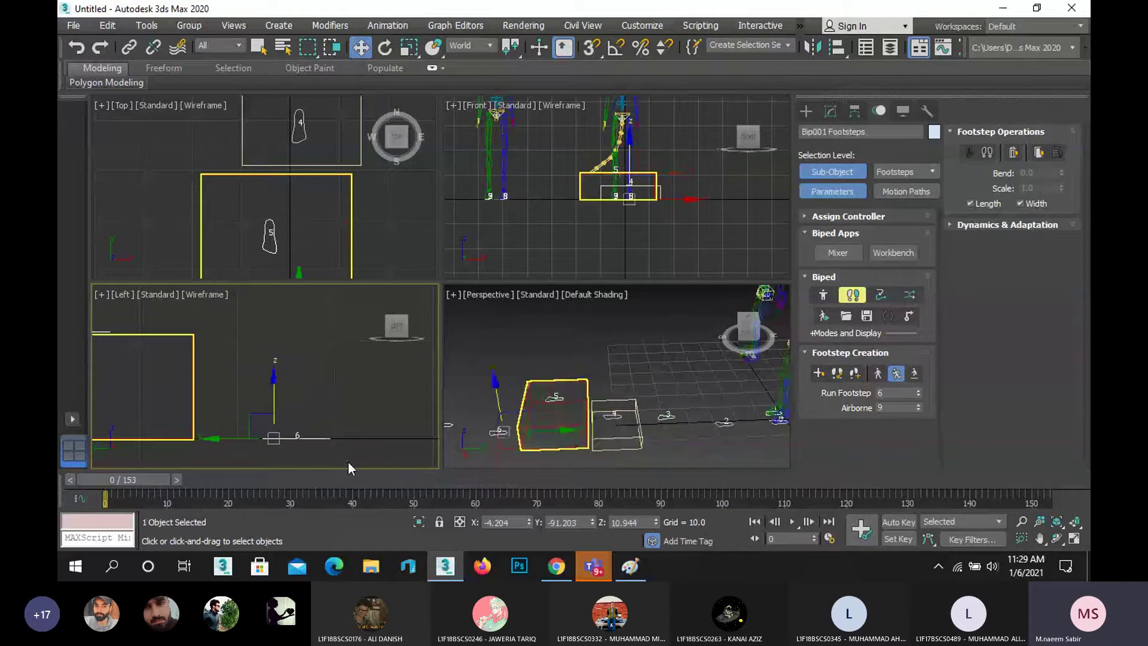
drag(273, 394, 269, 348)
click(545, 332)
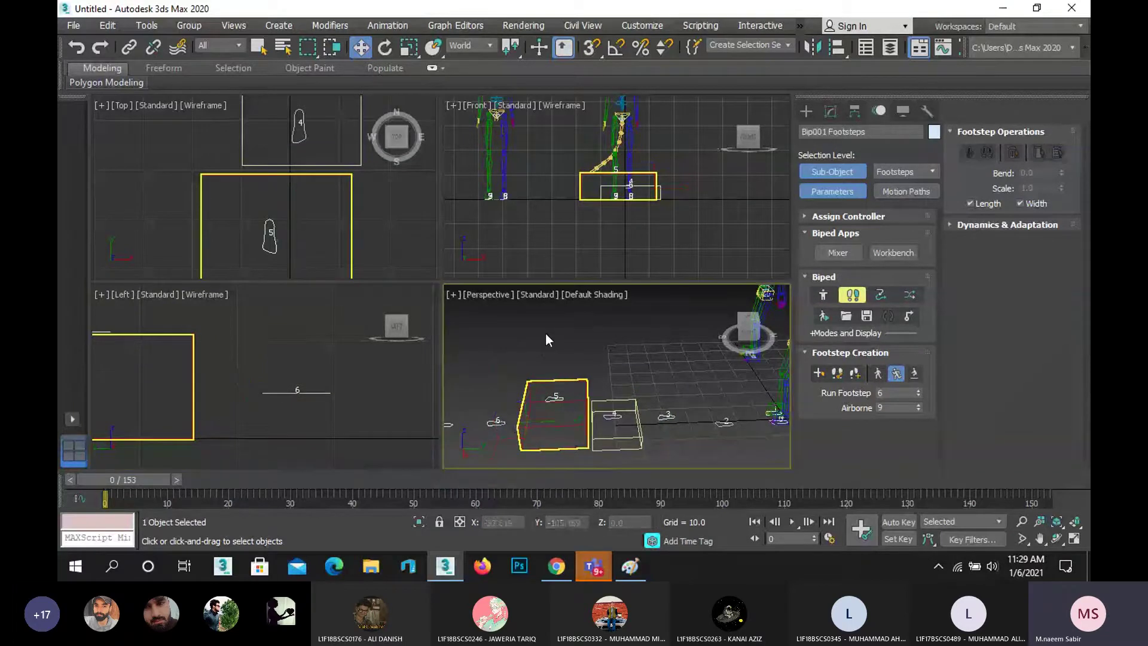
- Maximize the Perspective viewport, play the animation and scrub back to frame 39 to check how the walker climbs the boxes
click(1074, 538)
scroll(598, 340, down, 2)
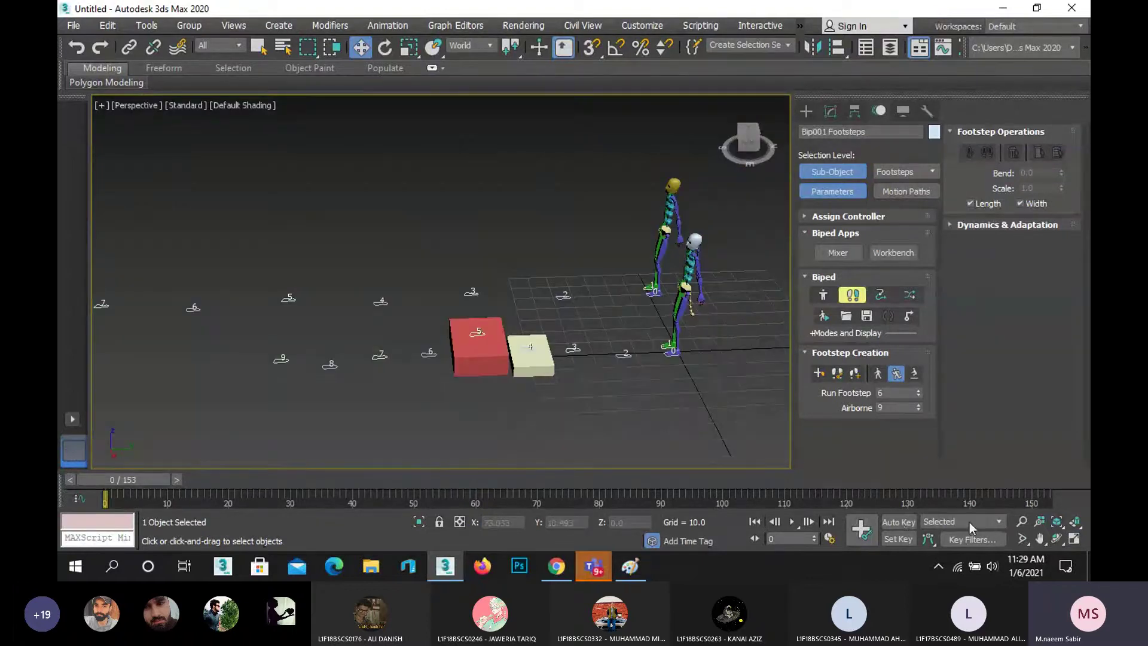
click(793, 522)
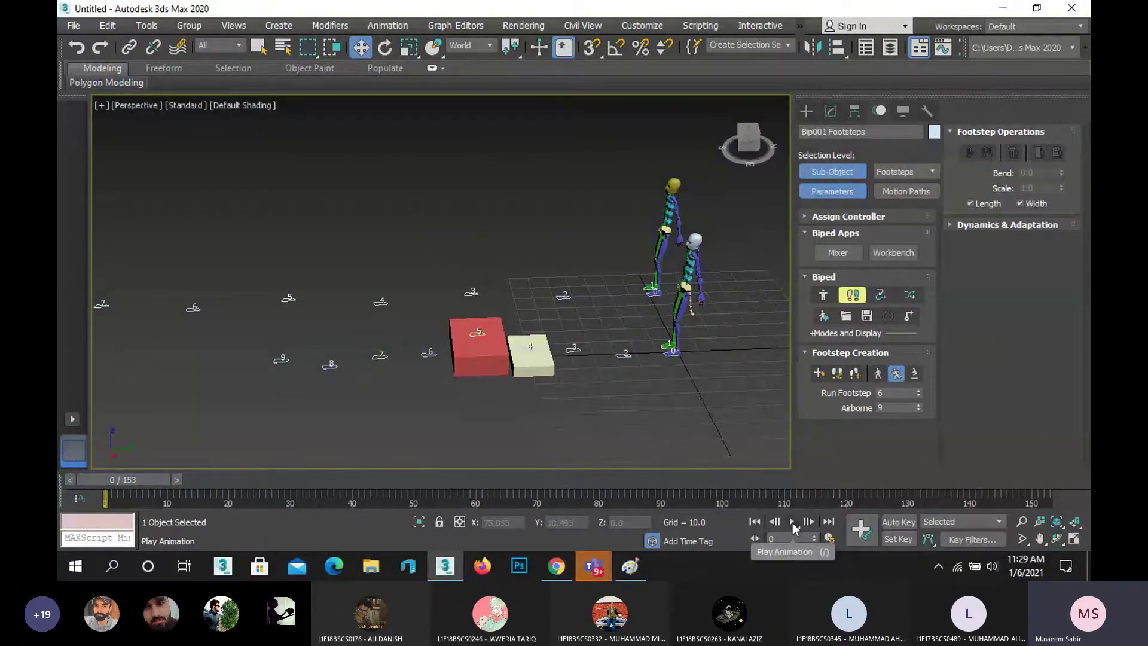
scroll(547, 386, up, 2)
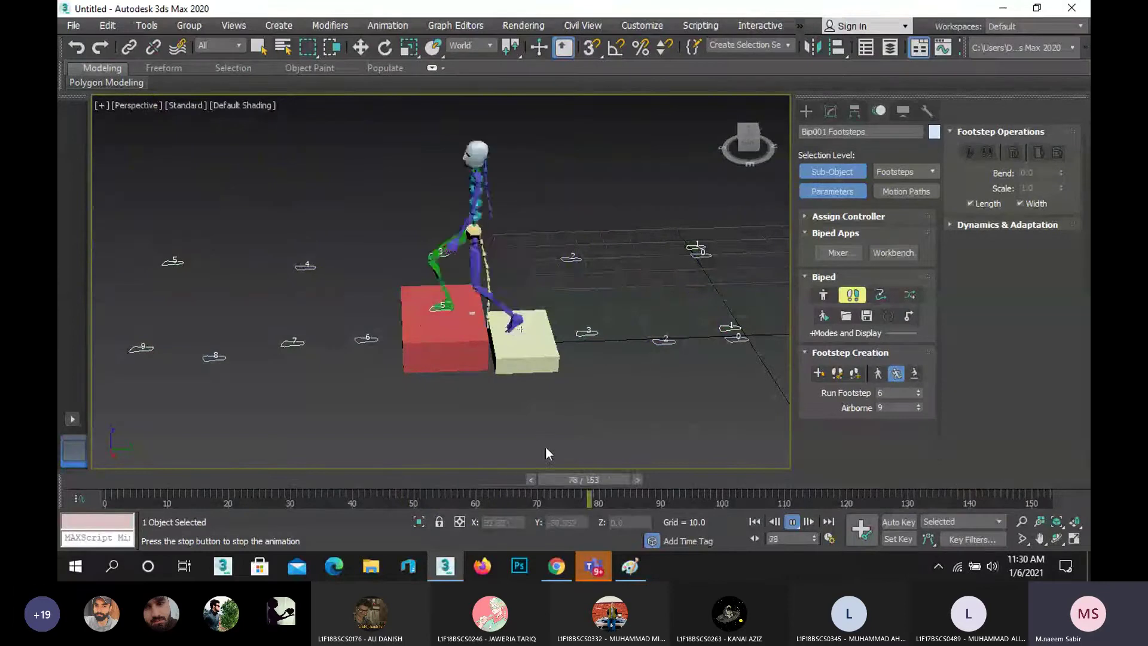
drag(555, 477, 484, 476)
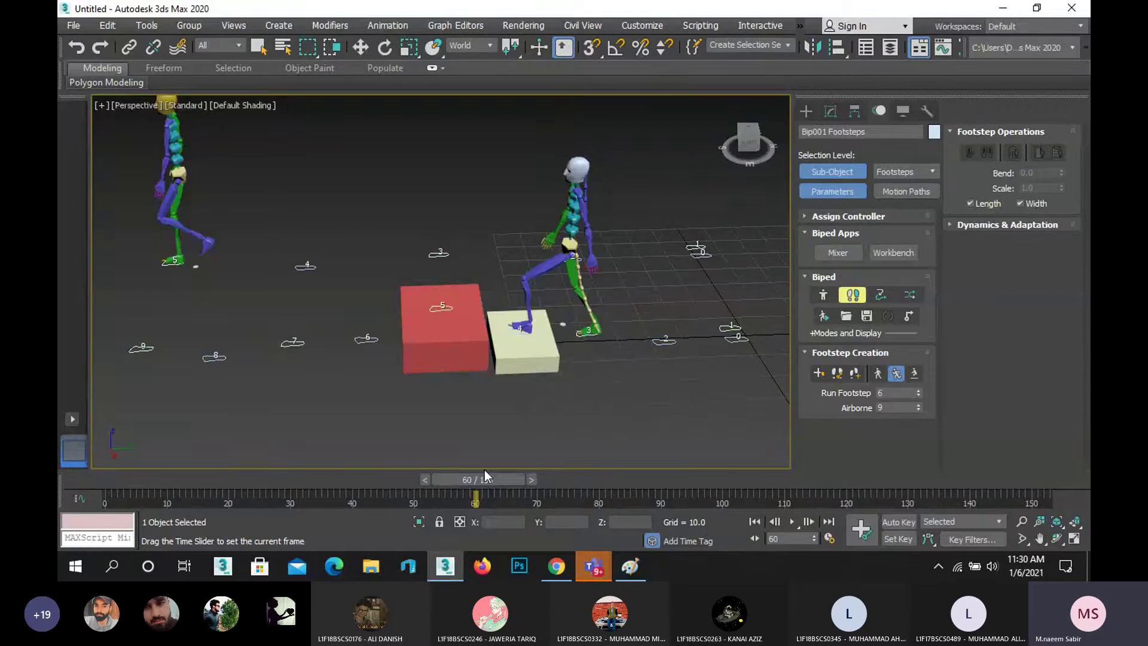
drag(484, 470, 360, 505)
- Rotate the first biped's footstep 3 sideways about the vertical axis and scrub the animation back to frame 12
key(w)
scroll(566, 347, up, 10)
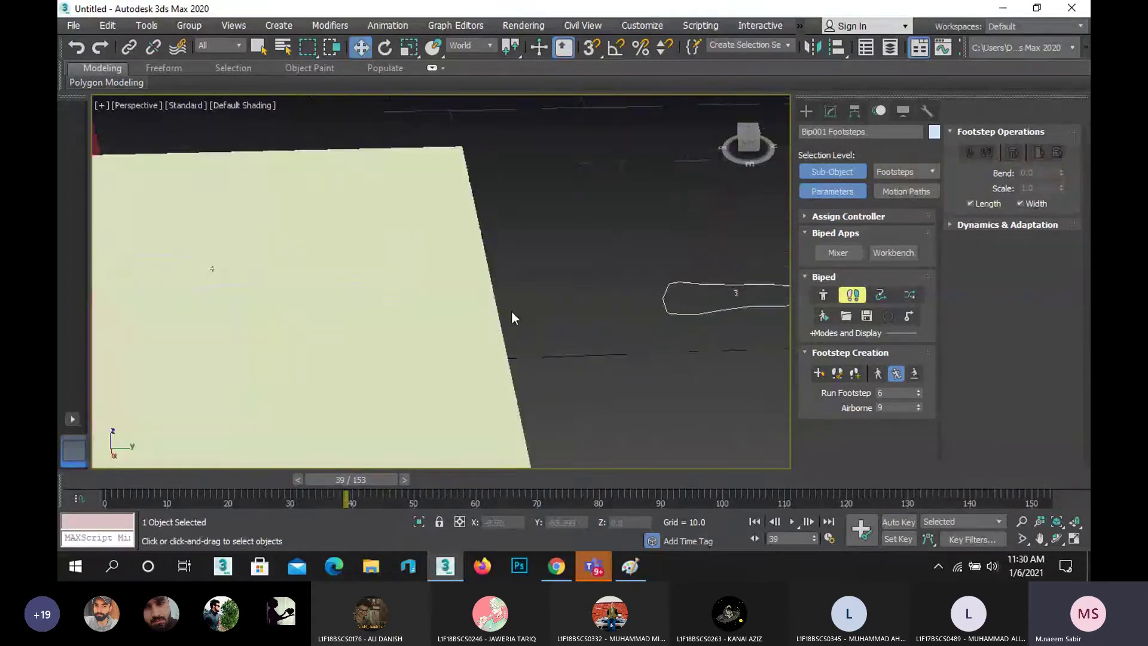
scroll(511, 312, down, 3)
drag(459, 327, 612, 423)
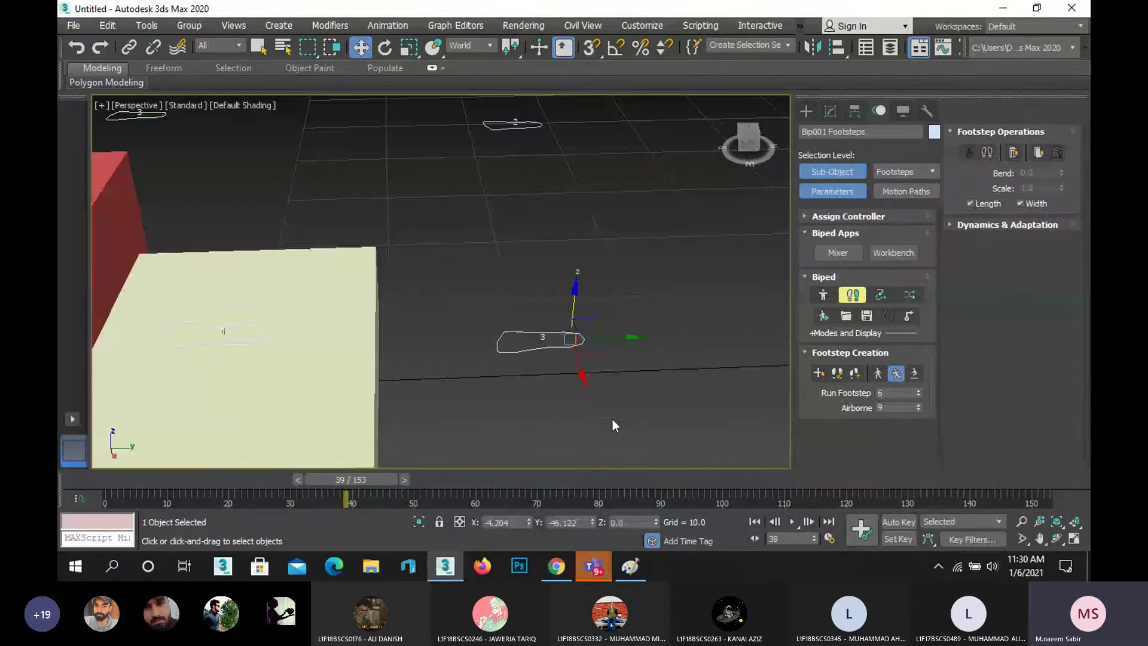
click(384, 47)
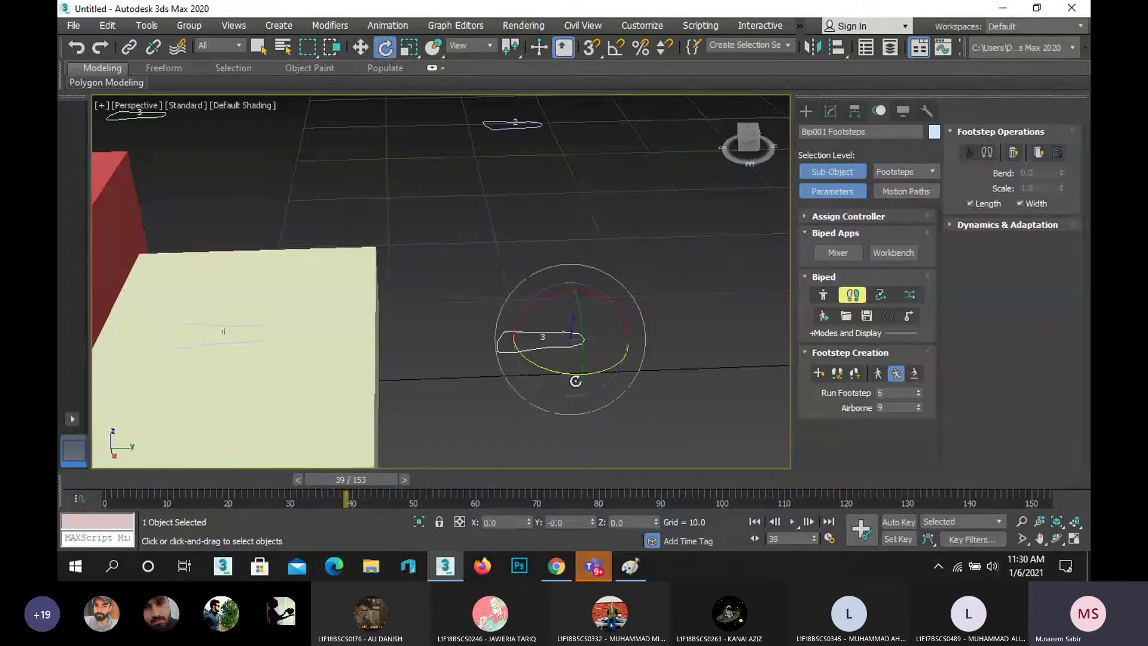
drag(549, 372, 501, 424)
drag(353, 480, 183, 539)
key(e)
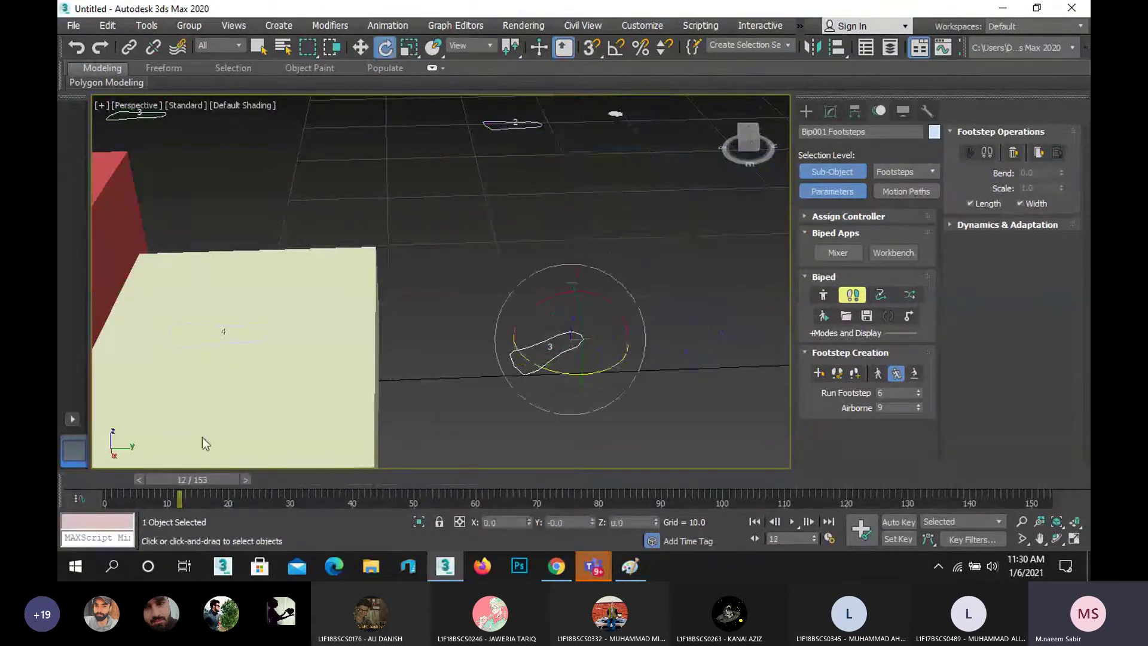
- Tilt the first biped's footstep 4 about the X axis on the smaller box and scrub the animation to frame 47
click(223, 345)
drag(269, 283, 315, 315)
drag(181, 476, 394, 538)
key(e)
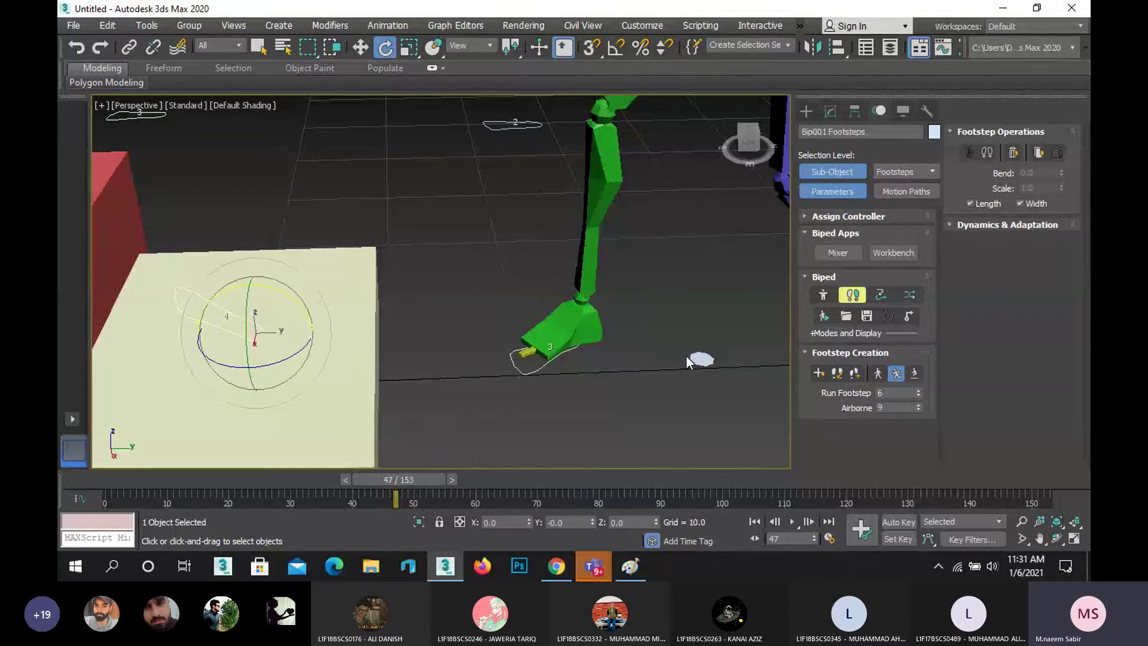
- Render the Perspective view at frame 47, with the boxes and both bipeds in view, and close the rendered image
scroll(685, 355, down, 5)
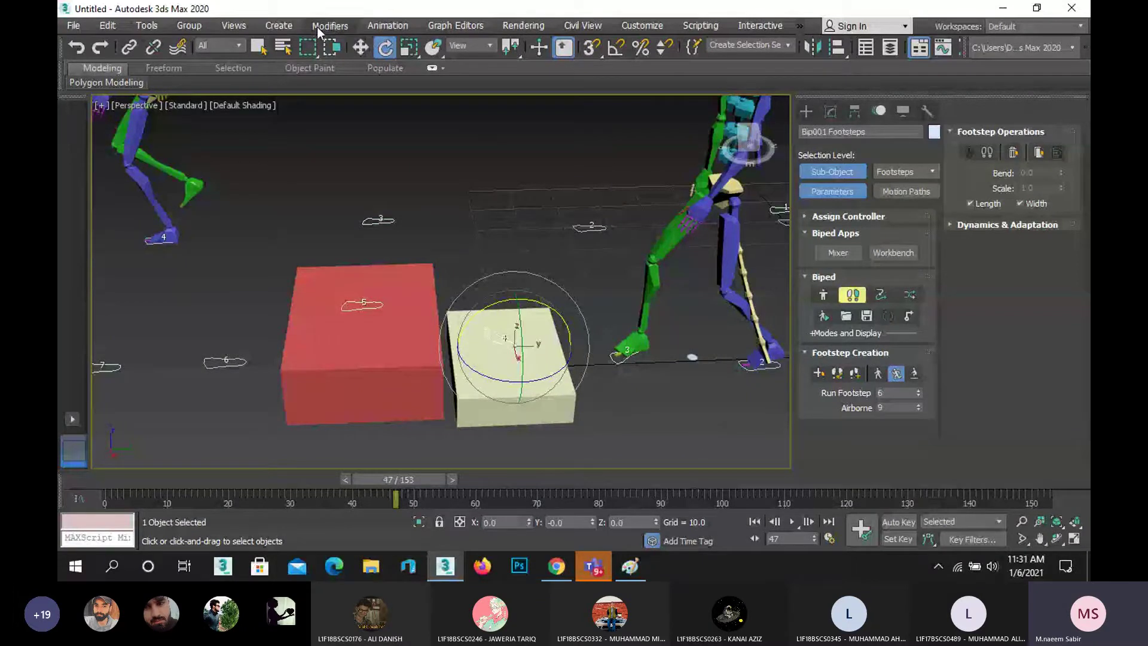
click(516, 27)
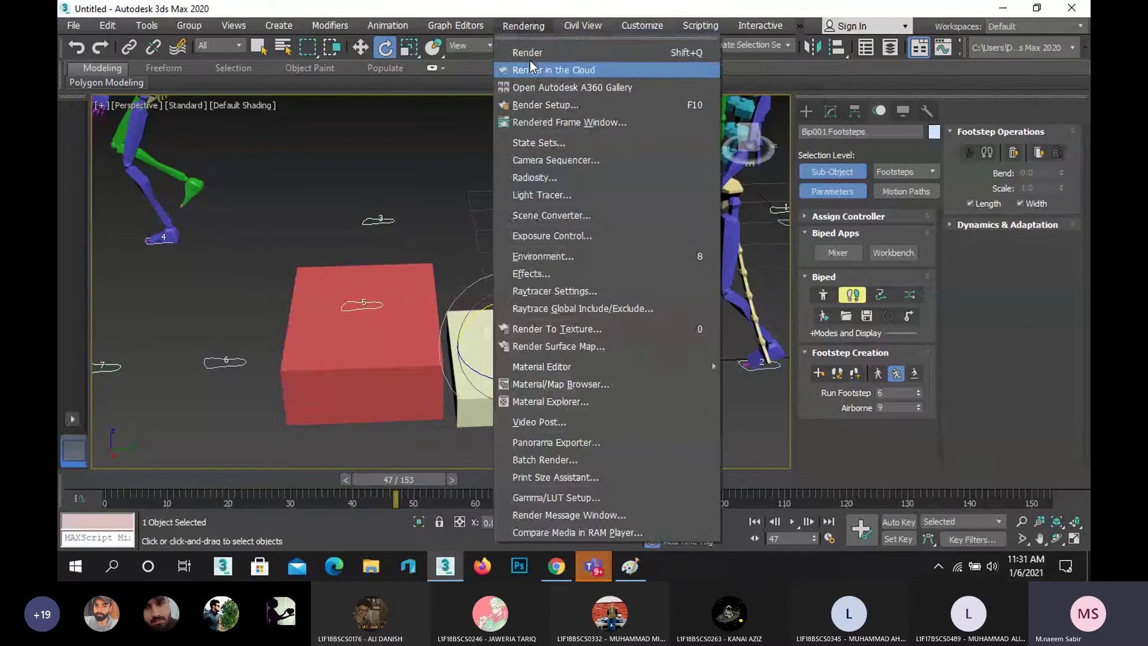
click(527, 53)
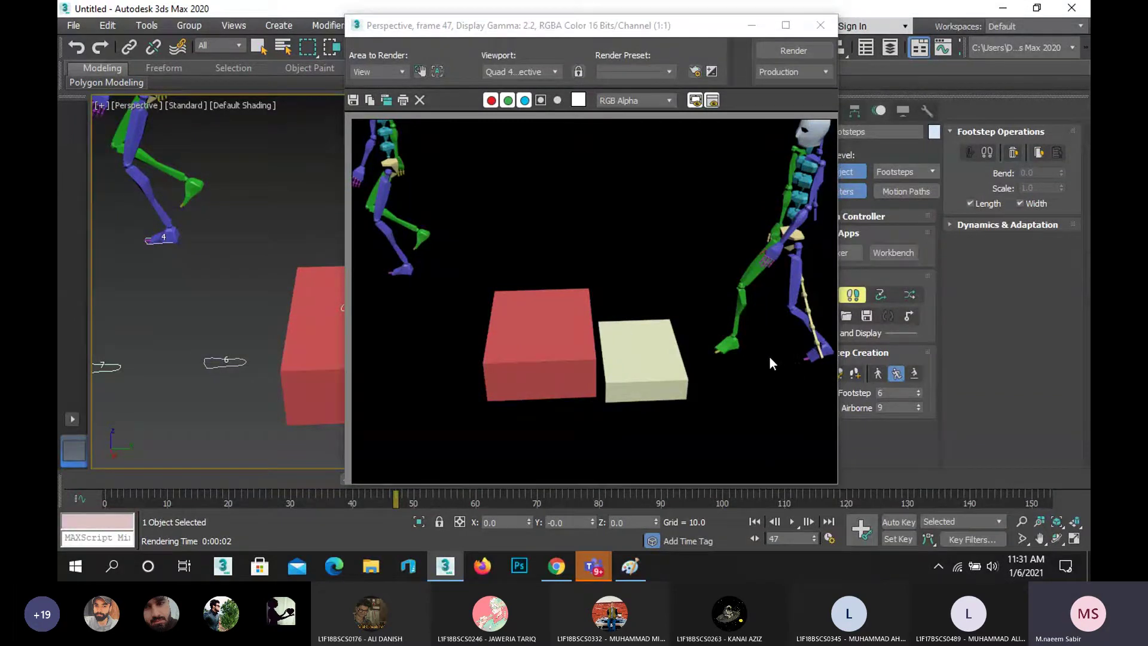
click(820, 25)
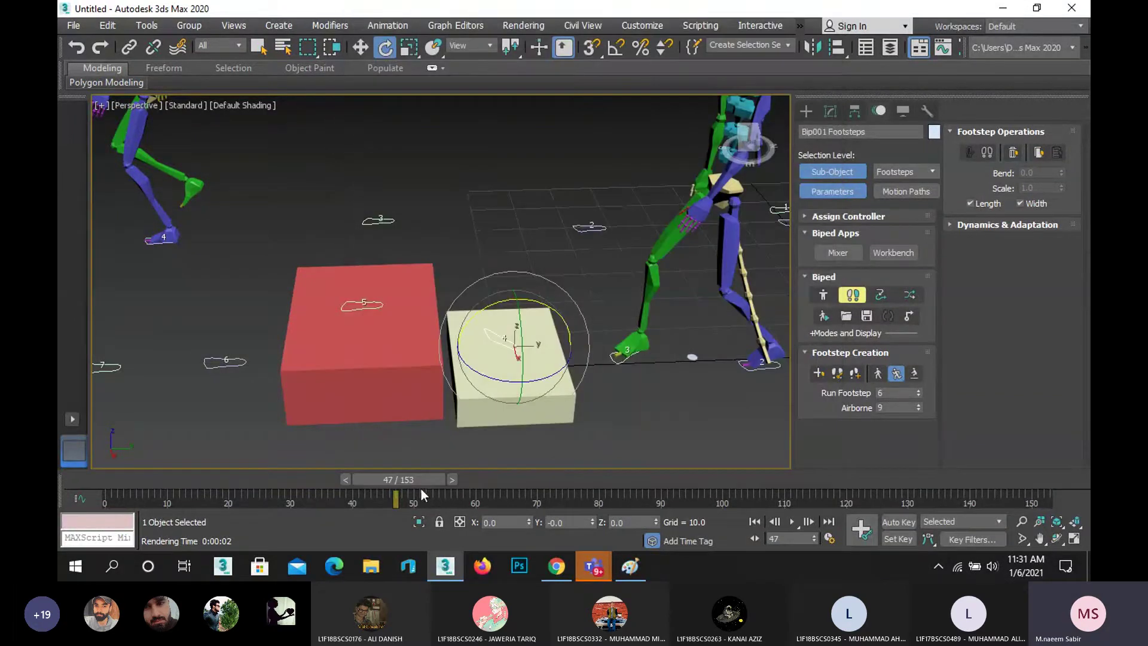
- Scrub the animation between frames 47 and 16 to examine how both bipeds approach the boxes
drag(397, 475, 271, 514)
scroll(221, 371, down, 4)
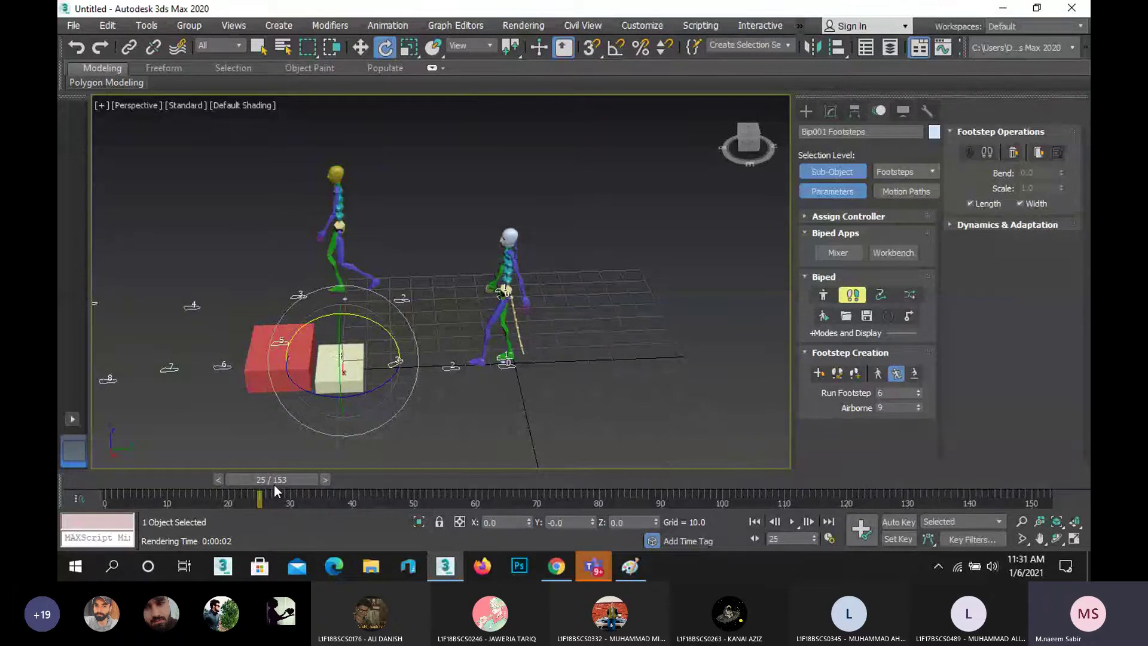
drag(273, 477, 321, 487)
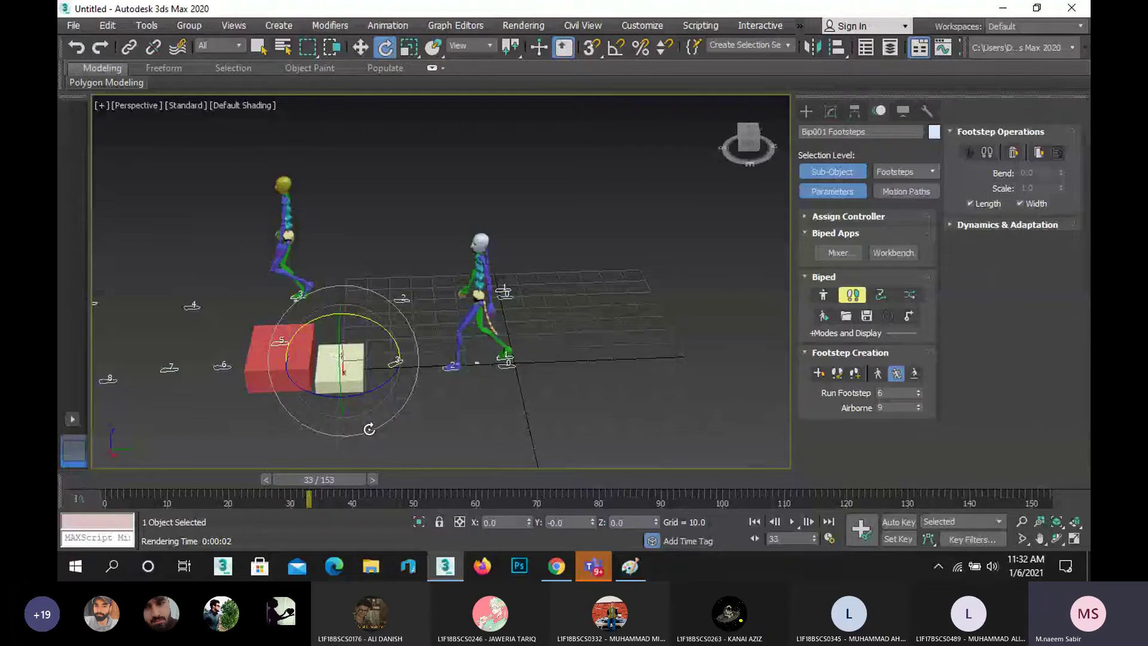
scroll(361, 413, up, 5)
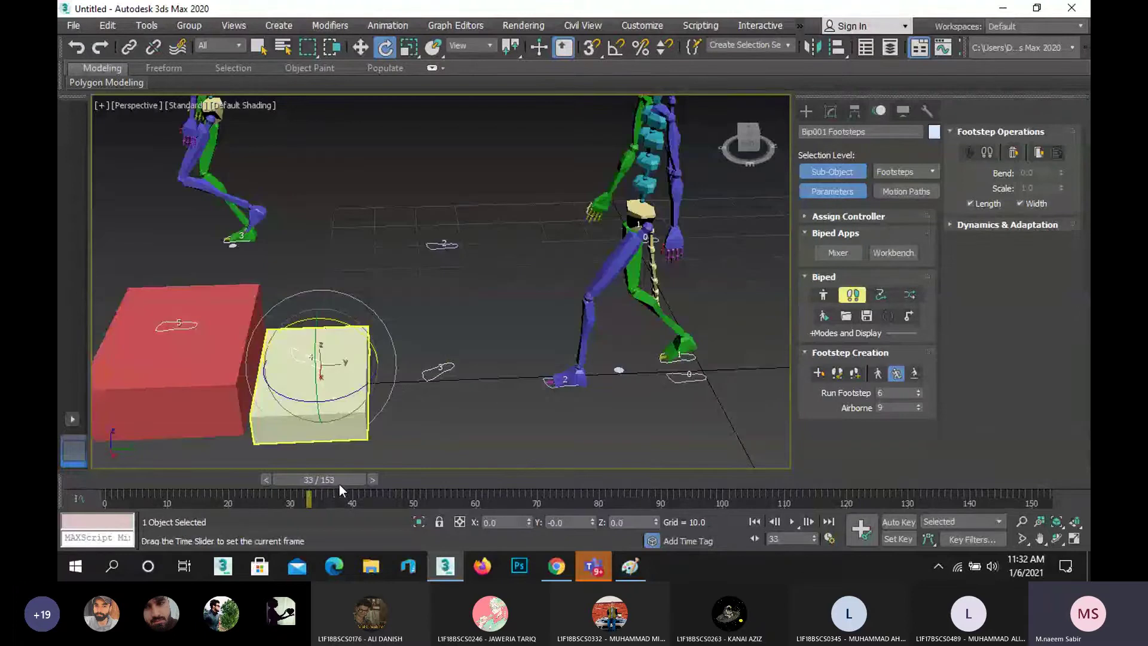
drag(339, 483, 242, 476)
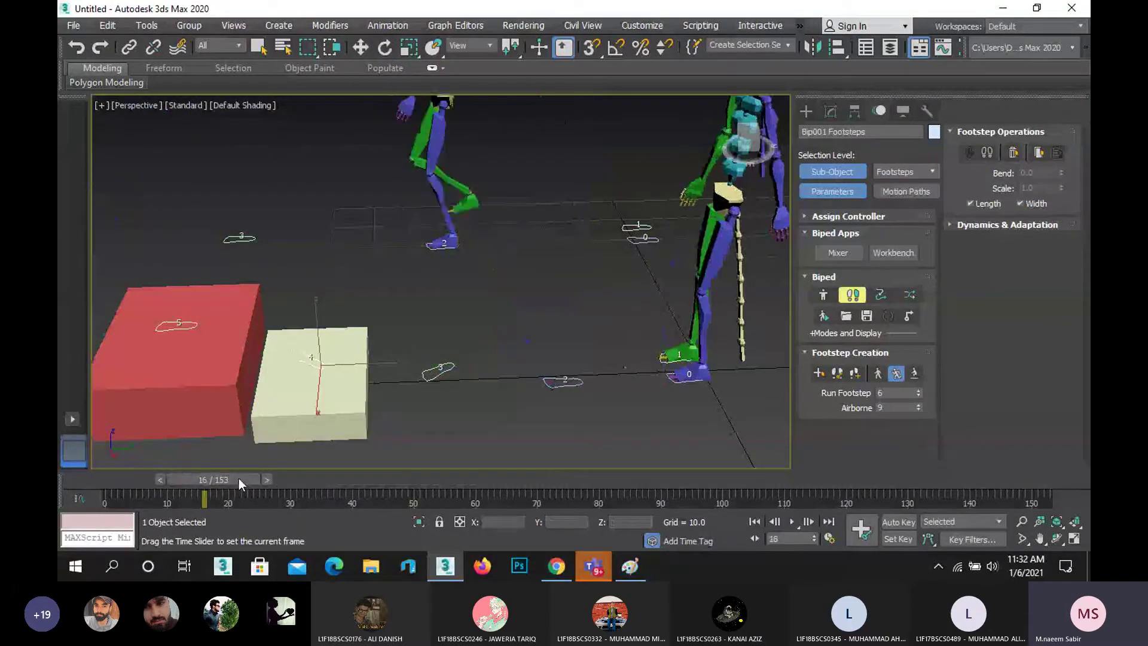
scroll(519, 374, down, 6)
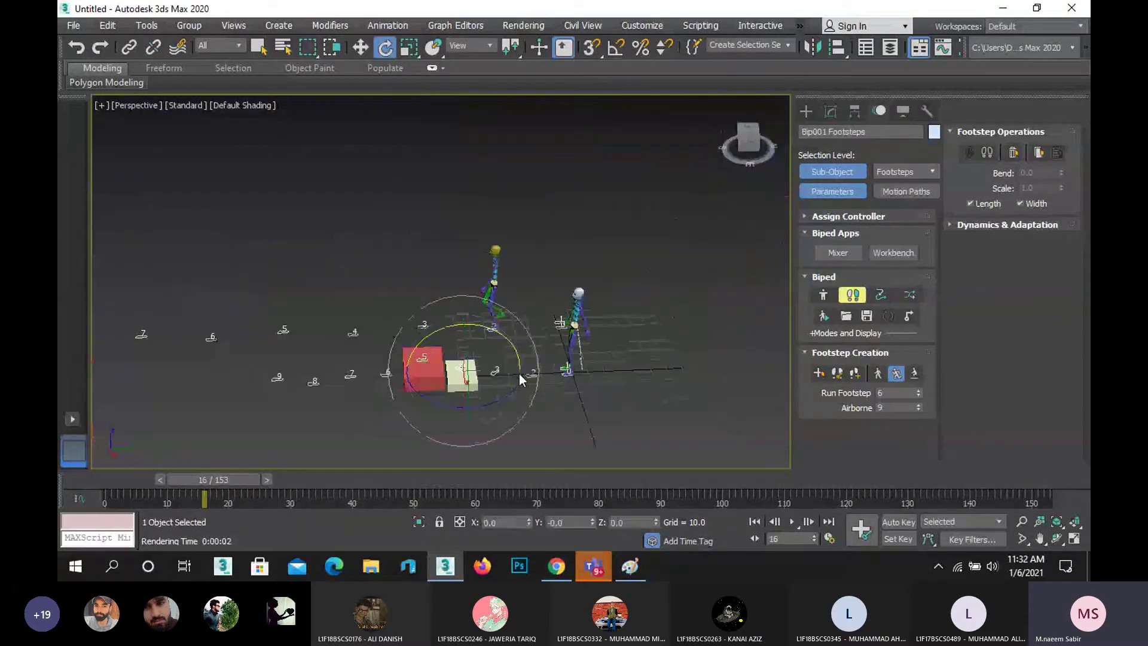
- Orbit the Perspective view to the opposite side and examine the boxes and both rows of footsteps
click(1056, 540)
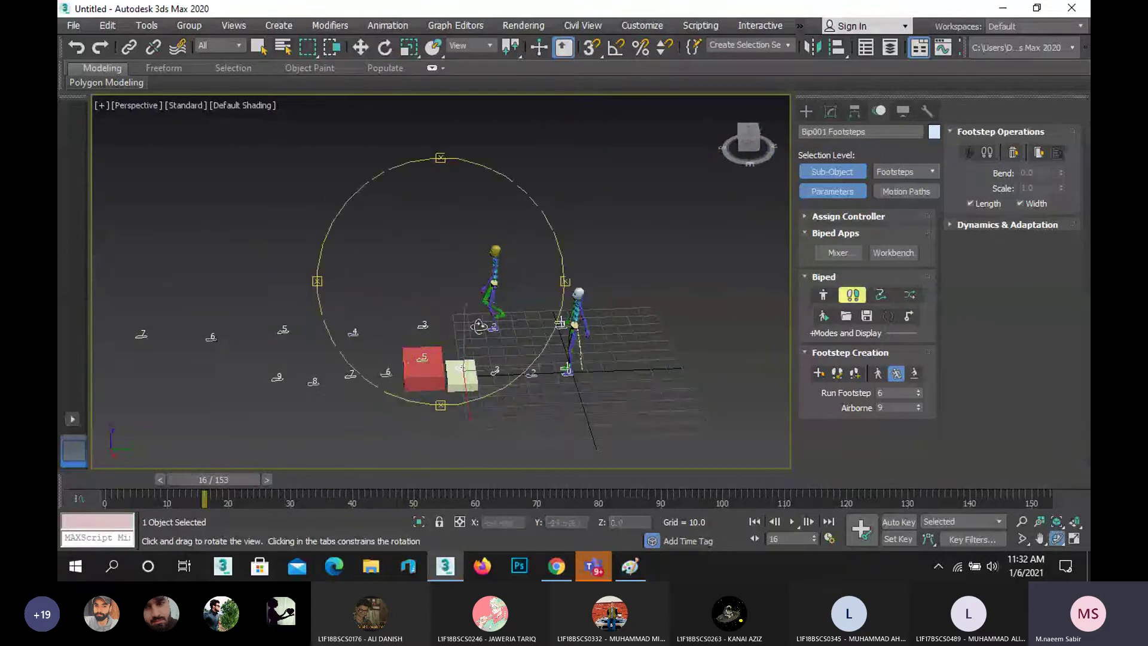
mouse_move(478, 325)
mouse_down()
mouse_move(551, 325)
mouse_move(484, 239)
mouse_up()
middle_drag(478, 233, 345, 288)
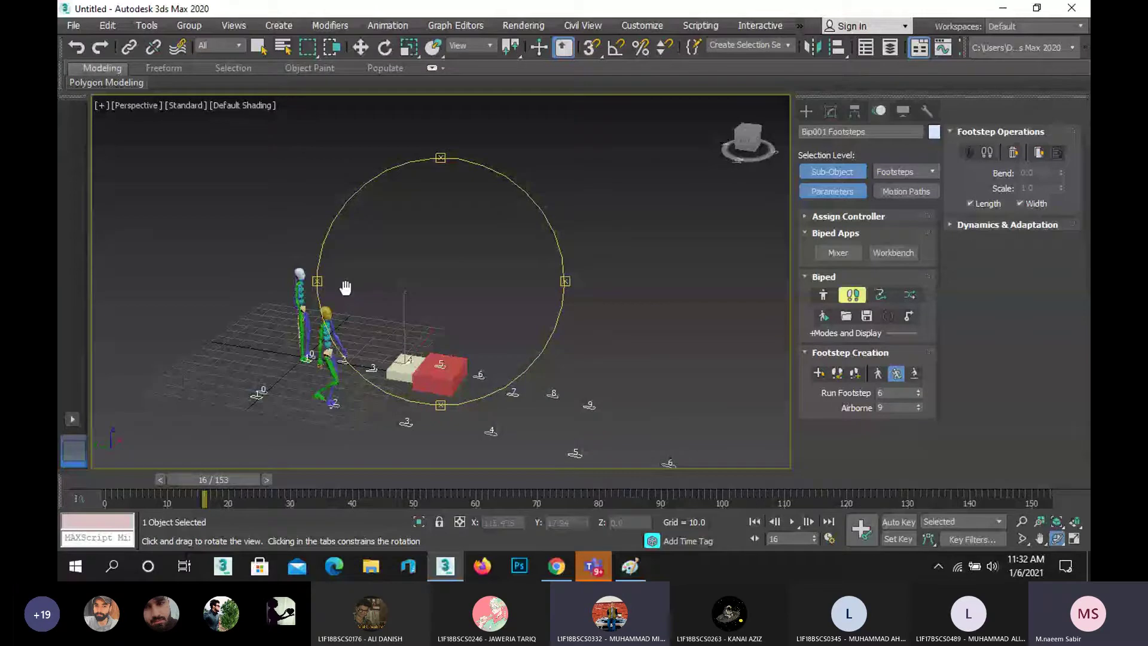
middle_drag(345, 288, 239, 258)
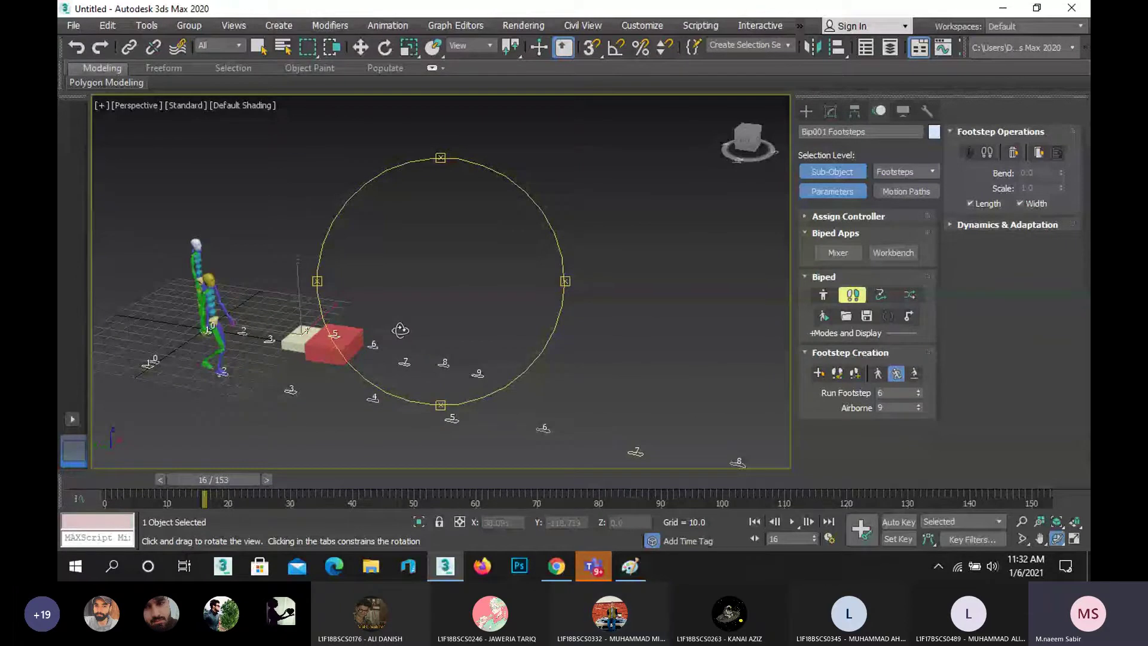
key(e)
scroll(419, 367, up, 4)
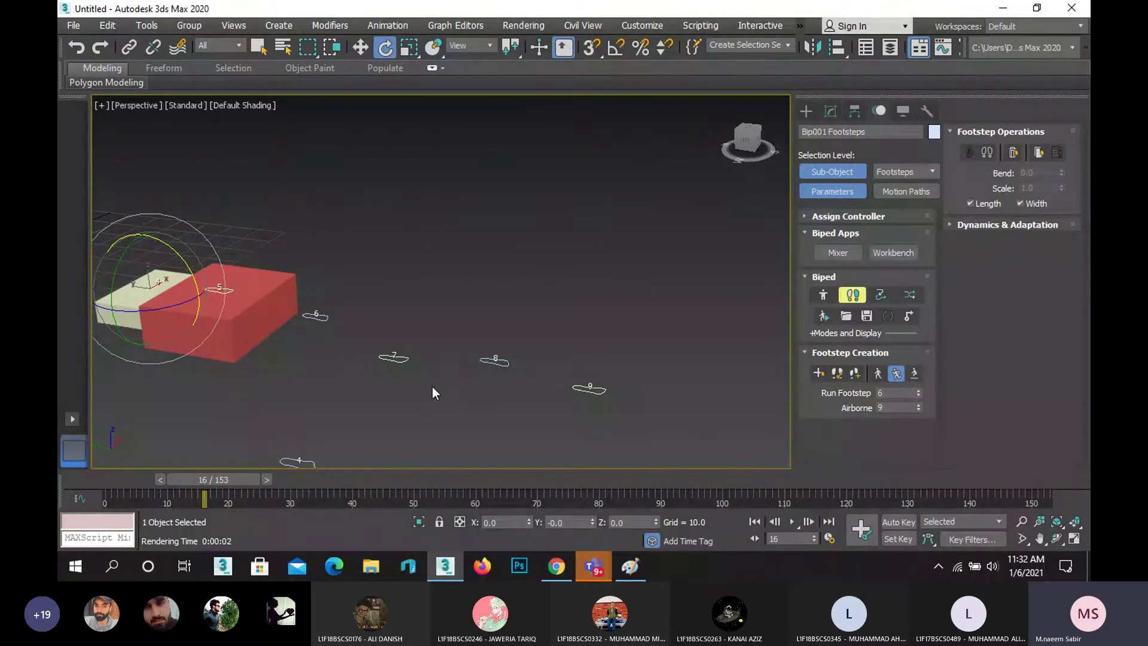
scroll(431, 387, down, 3)
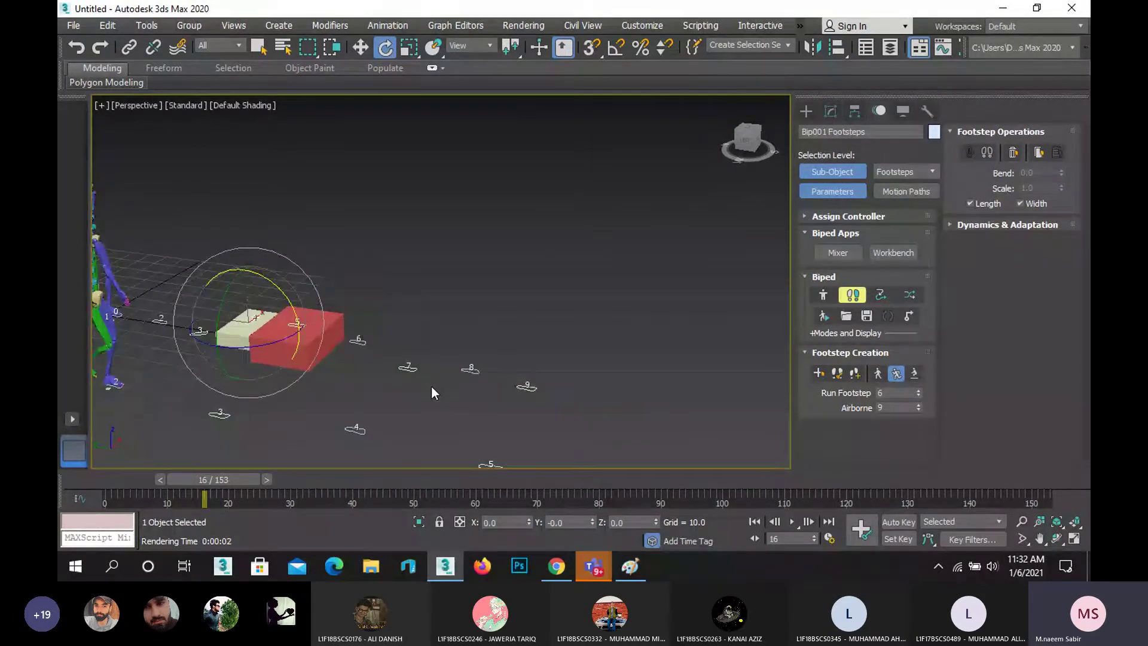
middle_drag(338, 290, 454, 304)
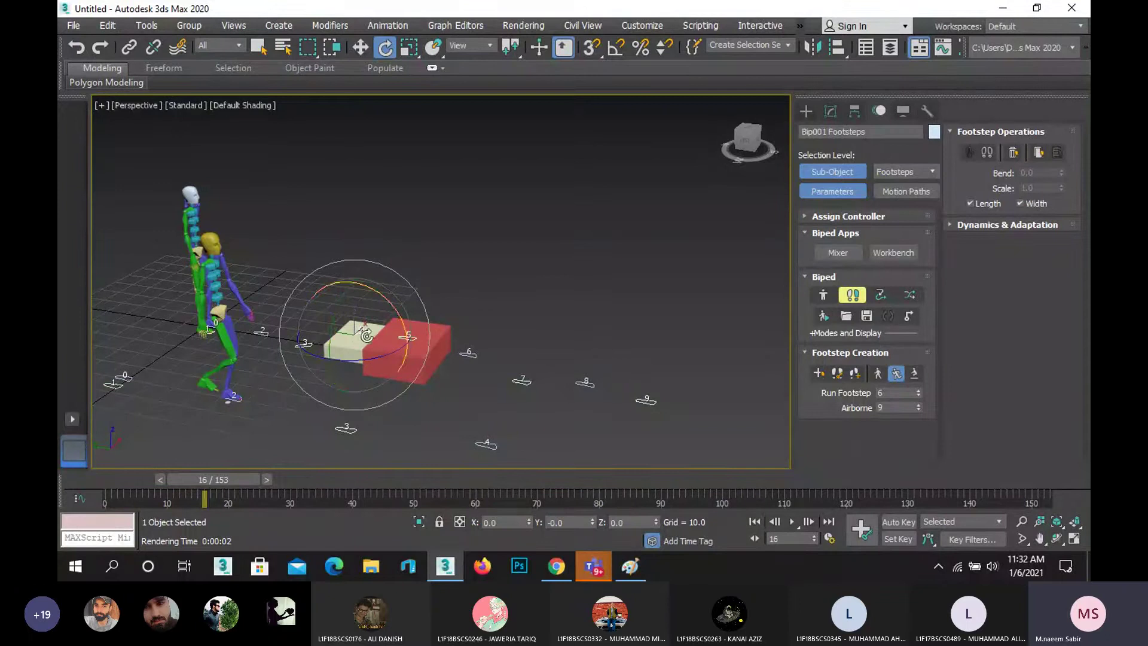
scroll(465, 371, up, 3)
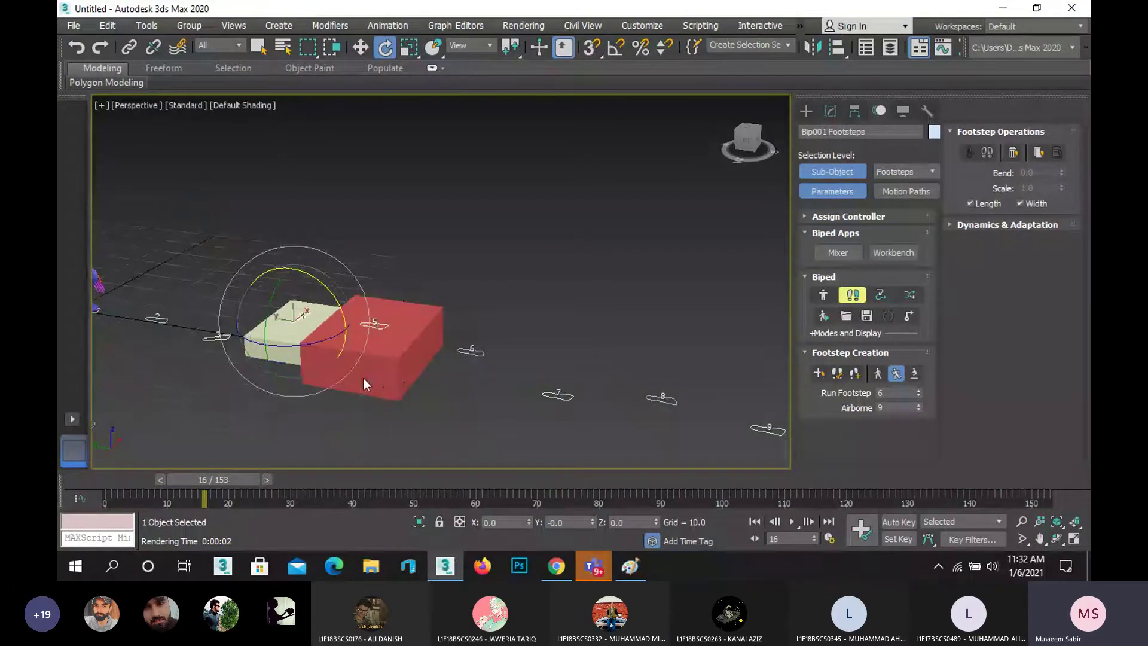
scroll(362, 379, down, 5)
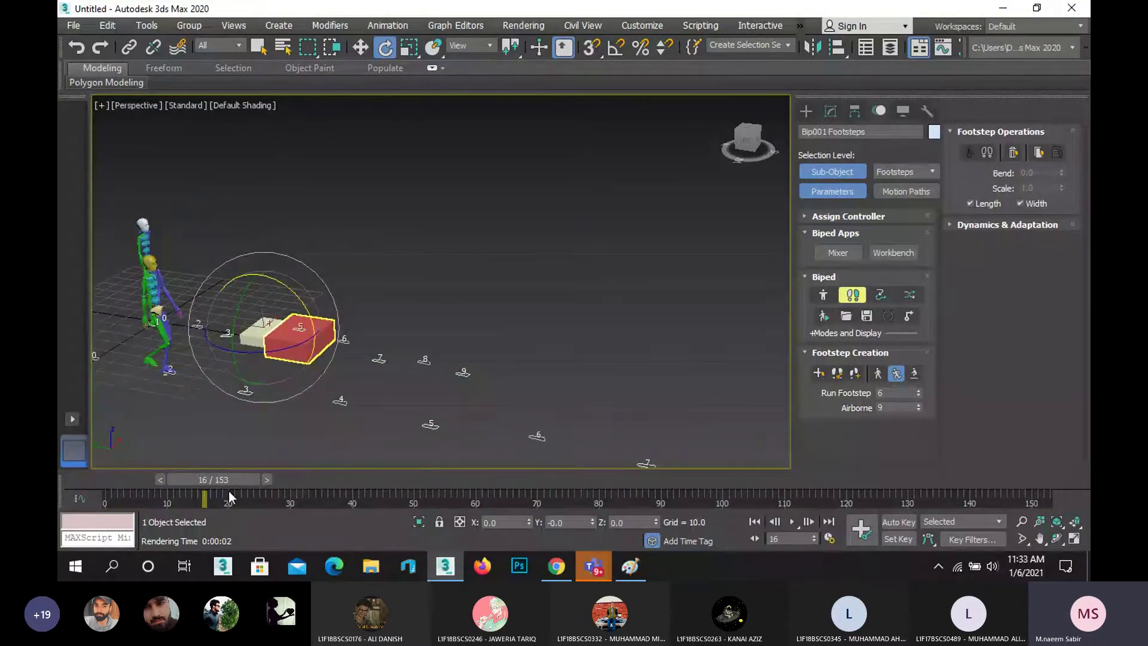
- Scrub the animation forward past the boxes and back to frame 0 to review both bipeds' motion from this side
drag(222, 479, 667, 480)
drag(690, 571, 60, 357)
scroll(334, 276, down, 3)
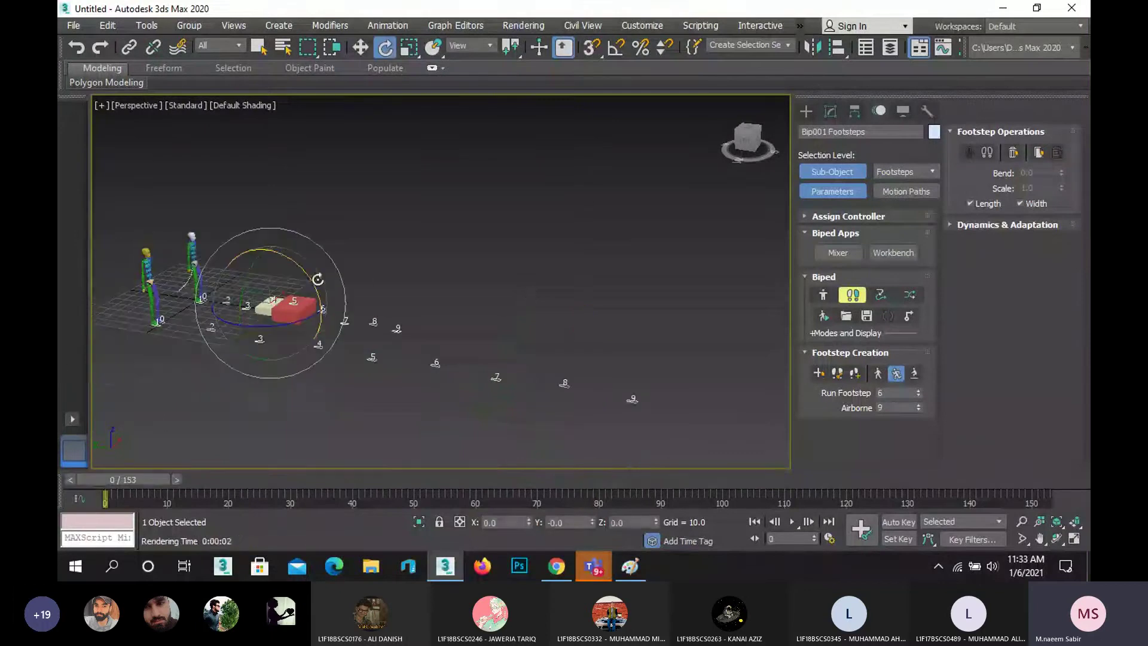
drag(125, 480, 57, 412)
key(e)
- Turn off Footstep Mode for the first biped and select the second biped's pelvis with the Move tool
right_click(479, 299)
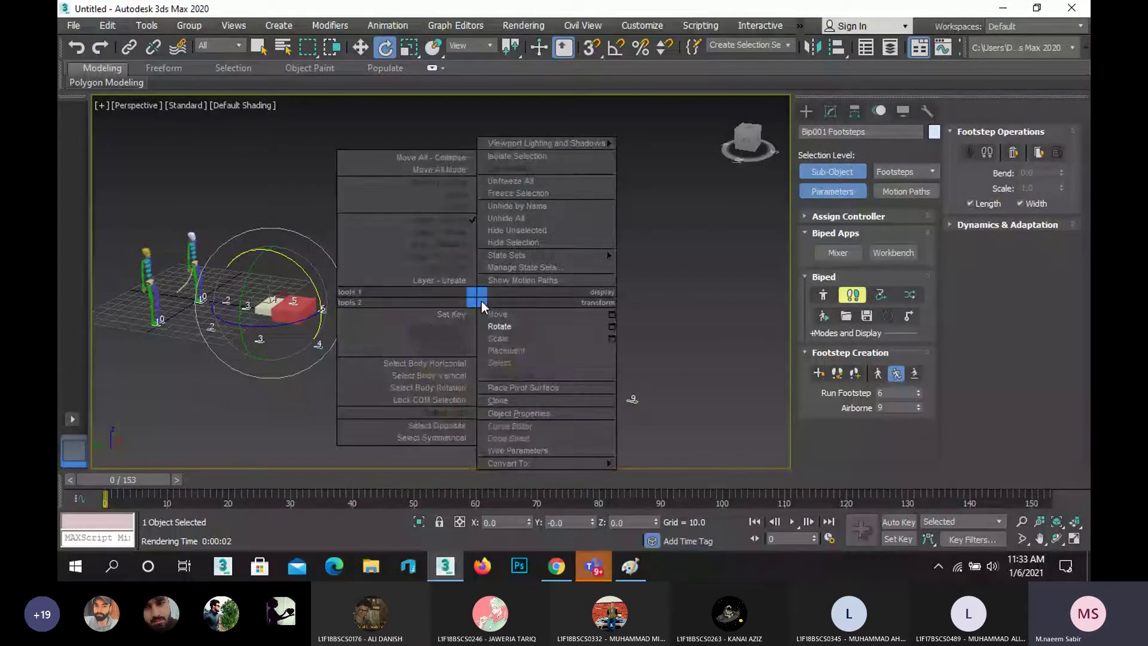
click(146, 281)
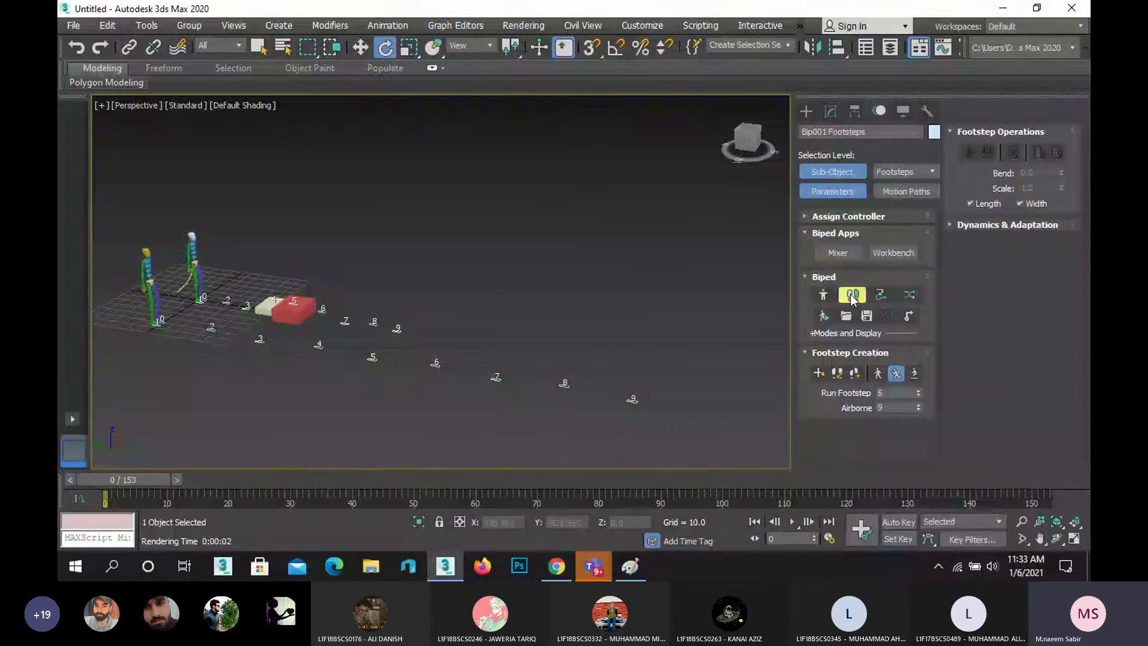
key(w)
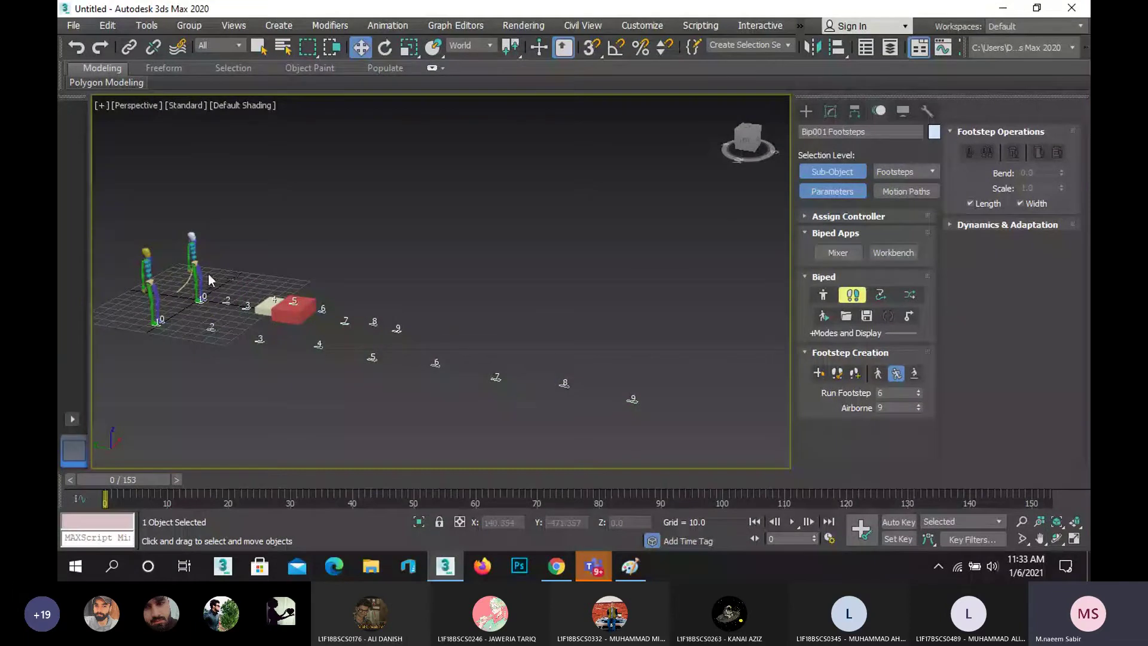
click(153, 282)
click(152, 282)
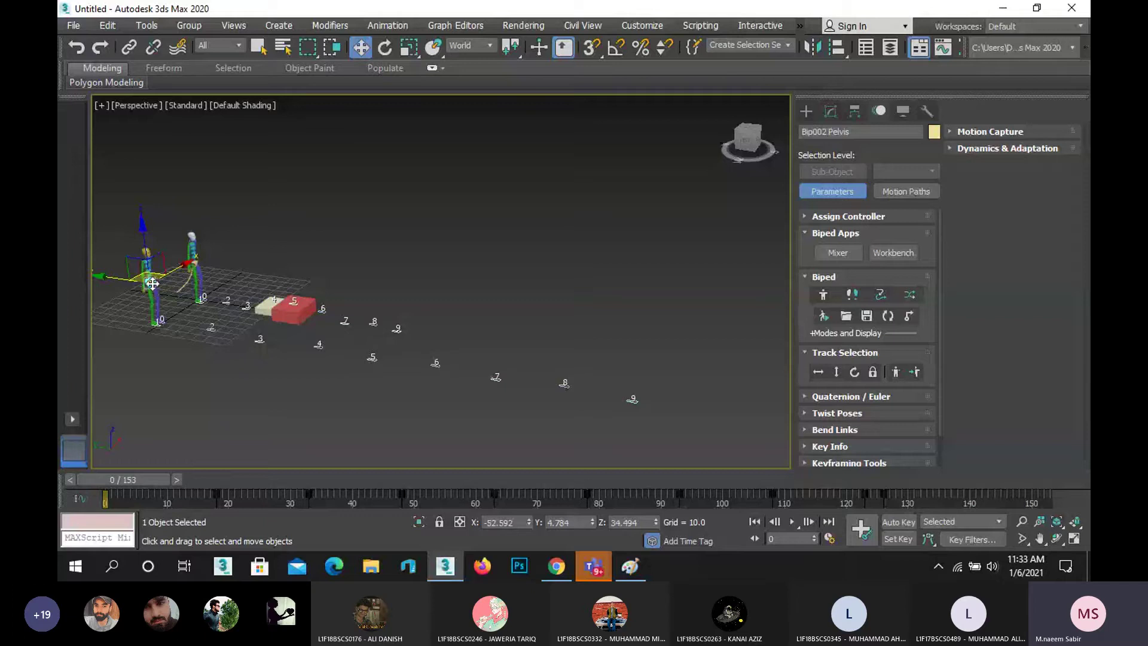
- Delete the second biped and create a new biped of similar height on the ground beside the remaining one
key(Delete)
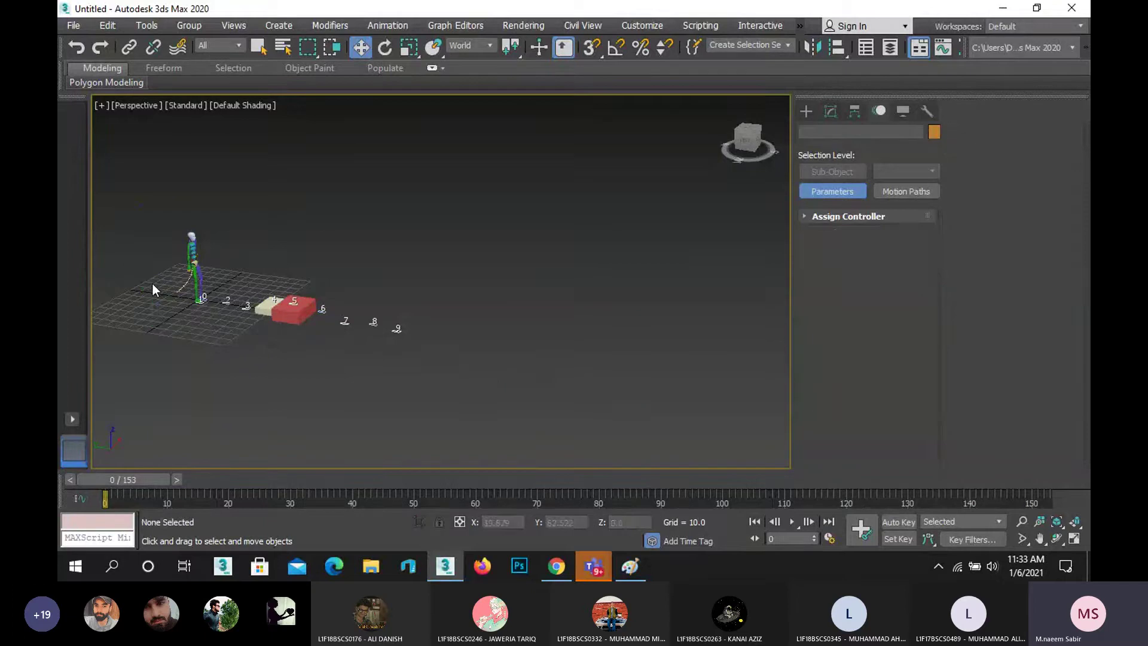
scroll(157, 271, up, 3)
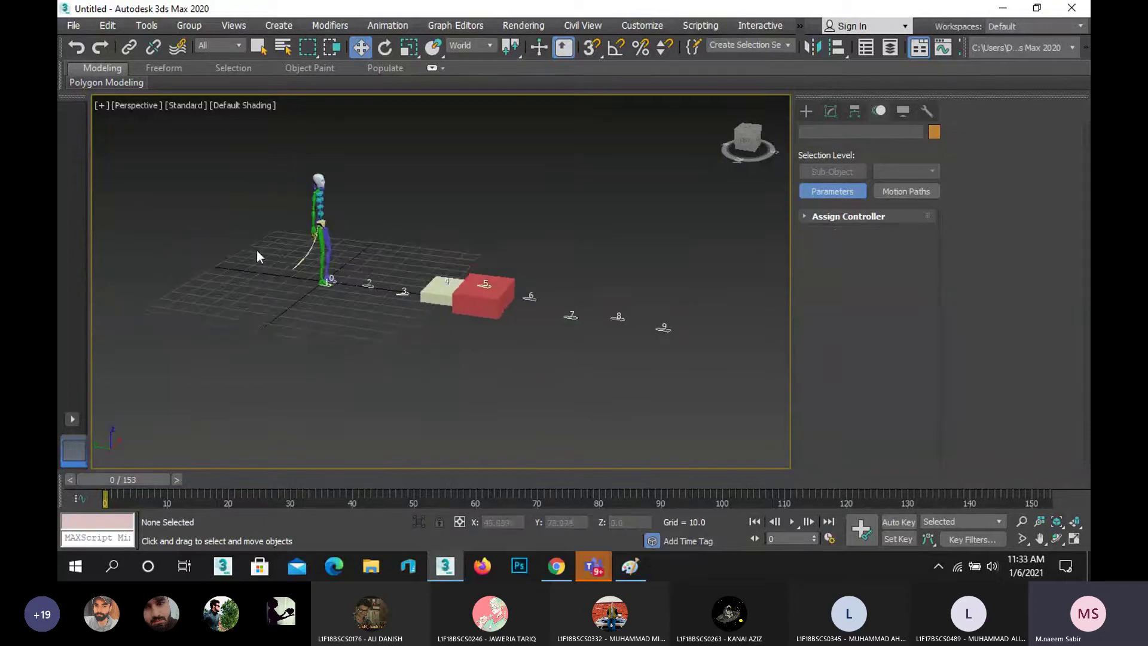
click(807, 110)
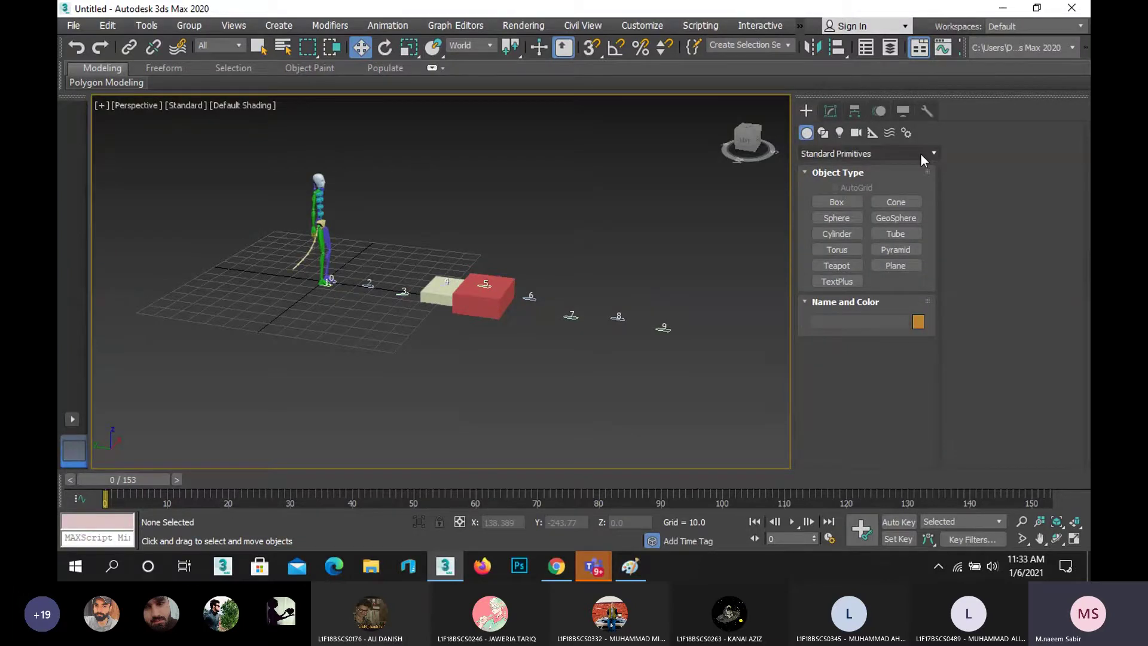
click(907, 132)
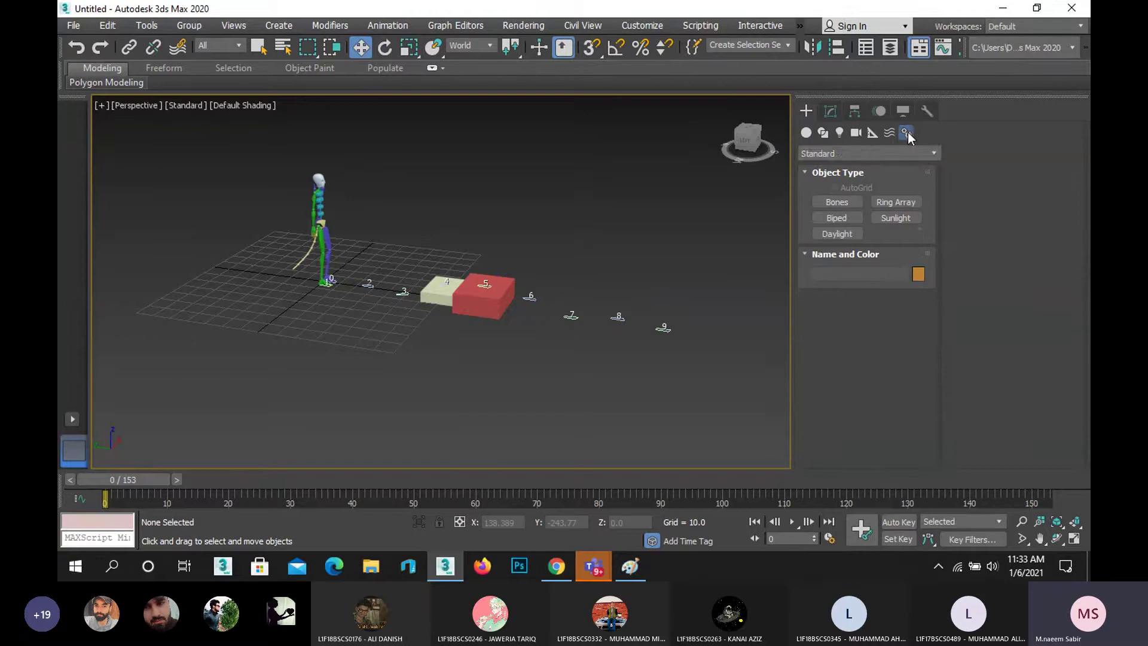
click(840, 216)
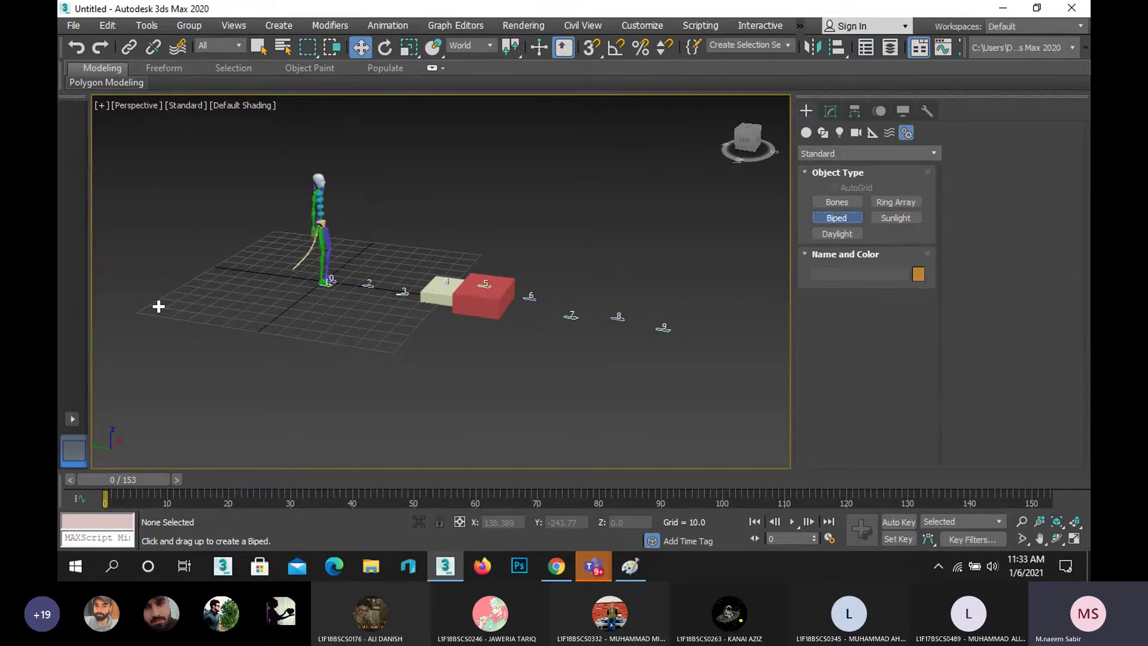
drag(181, 325, 298, 415)
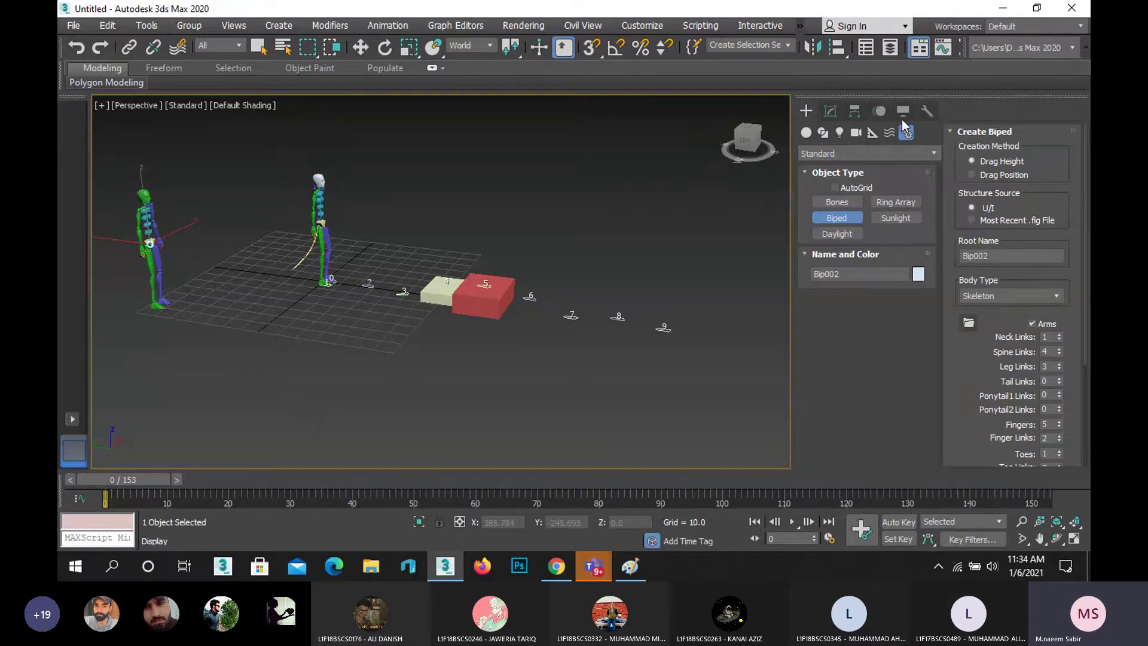
key(w)
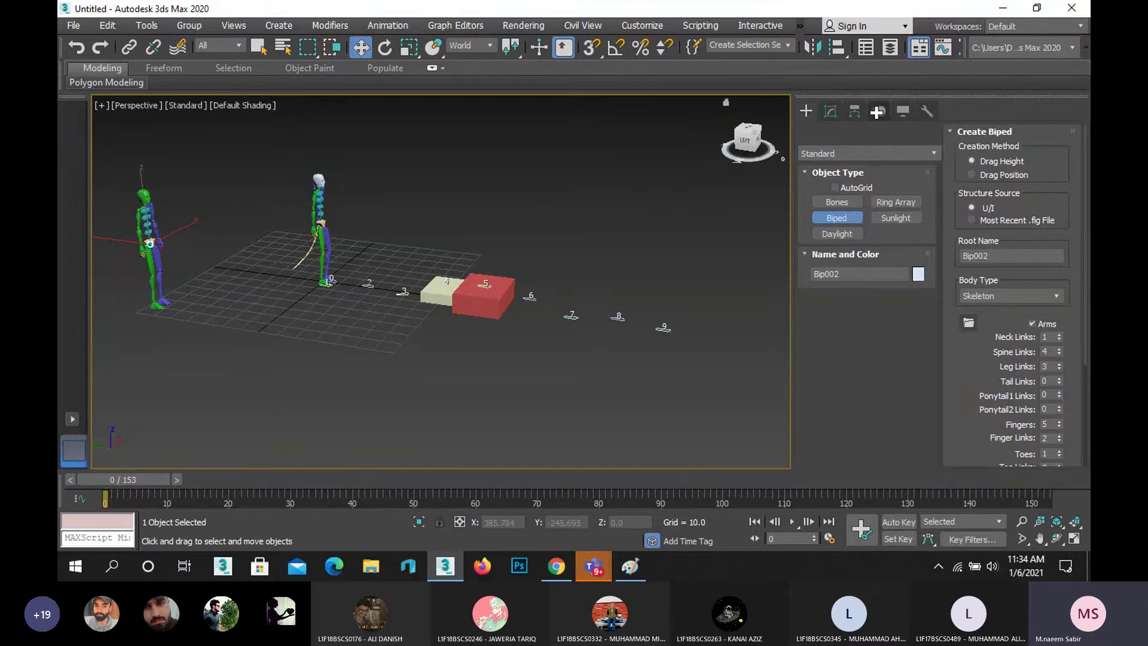
- Turn on Footstep Mode for the newly created biped
click(877, 112)
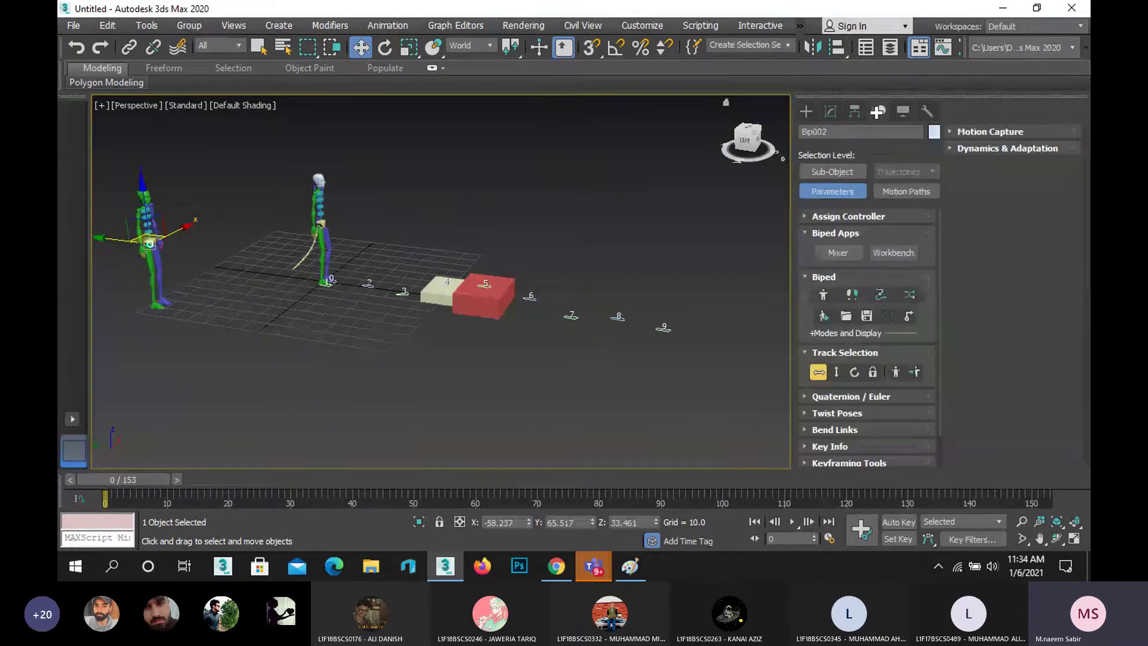
click(854, 294)
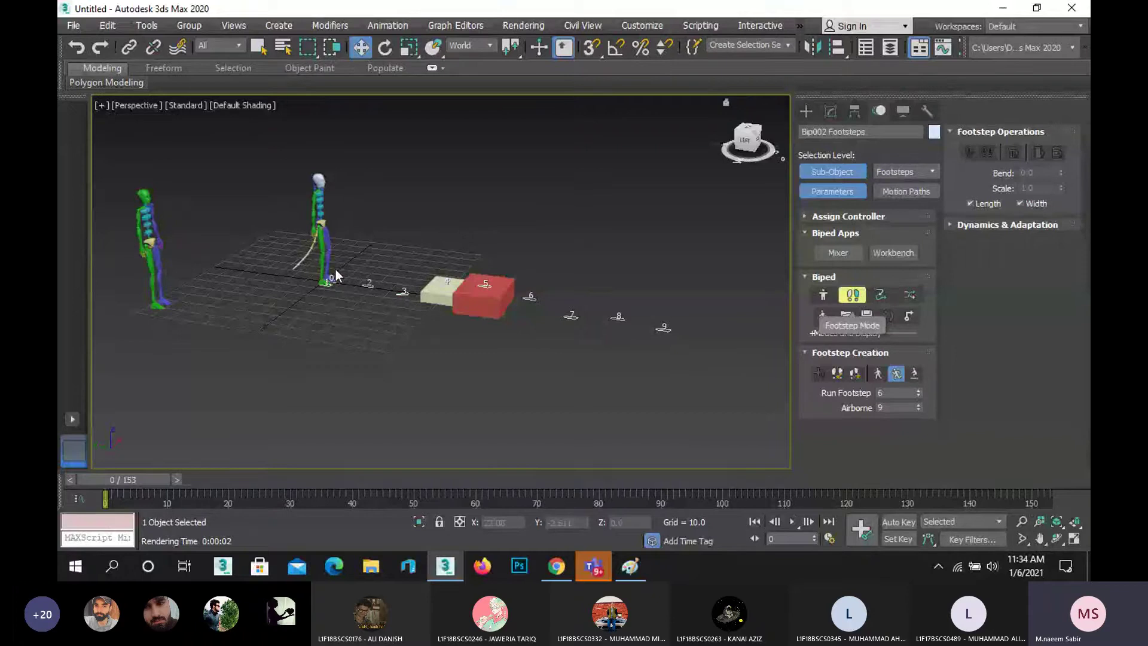
scroll(336, 275, up, 3)
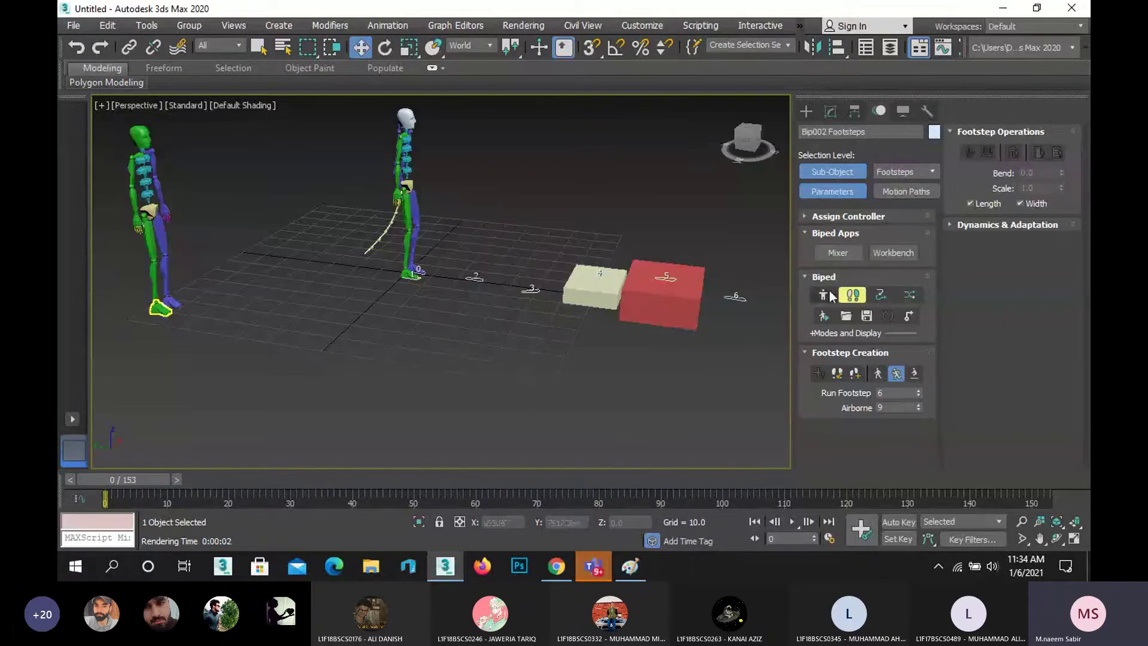
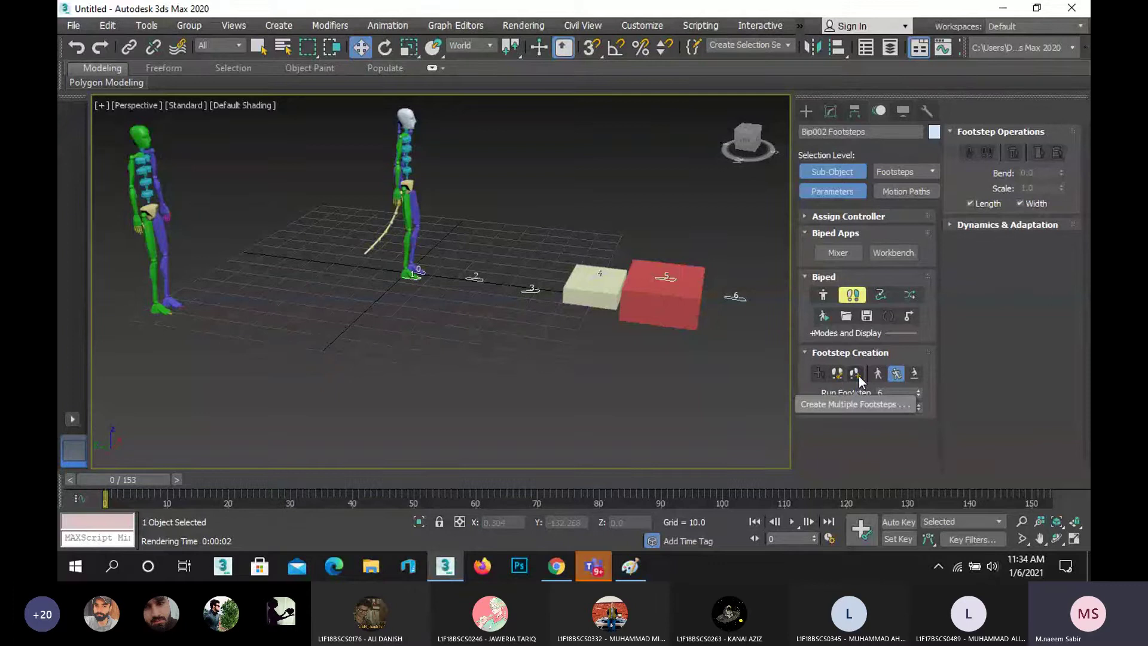
click(856, 375)
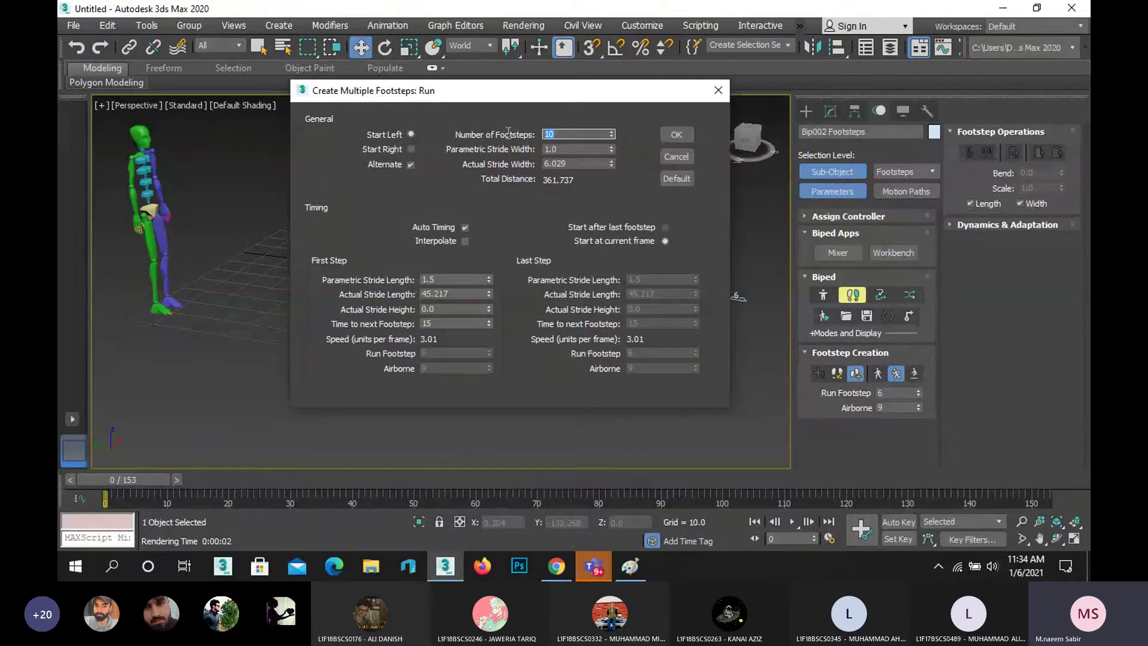
text(5)
key(Return)
click(677, 157)
- Create six walking footsteps for the new biped using Create Multiple Footsteps in Walk gait
click(877, 373)
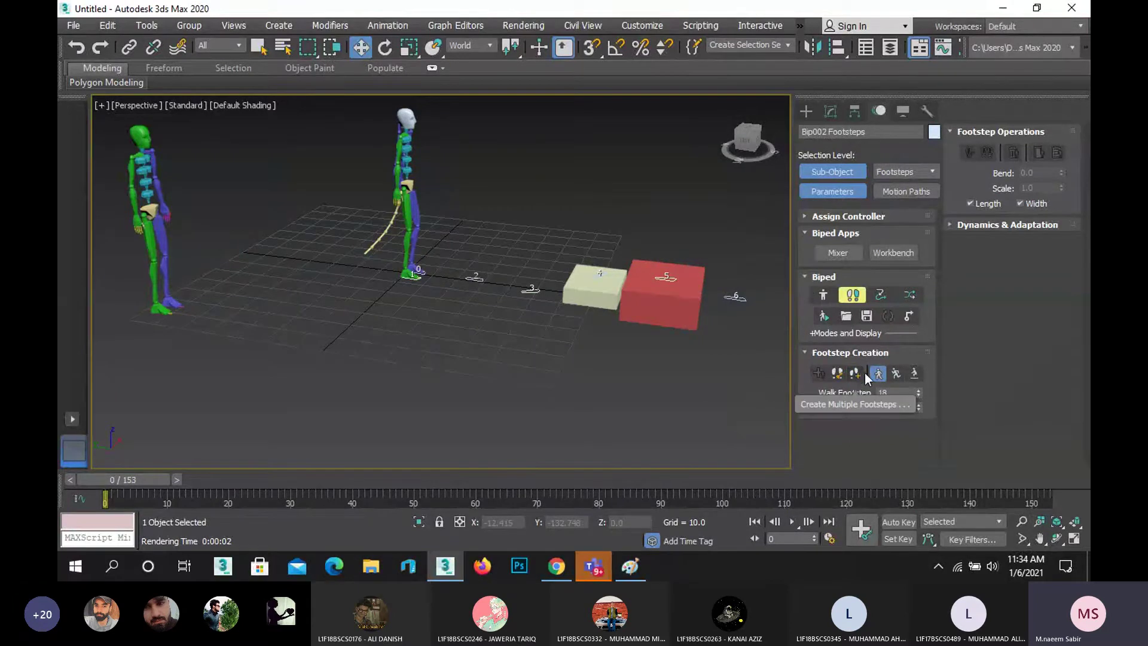
click(855, 373)
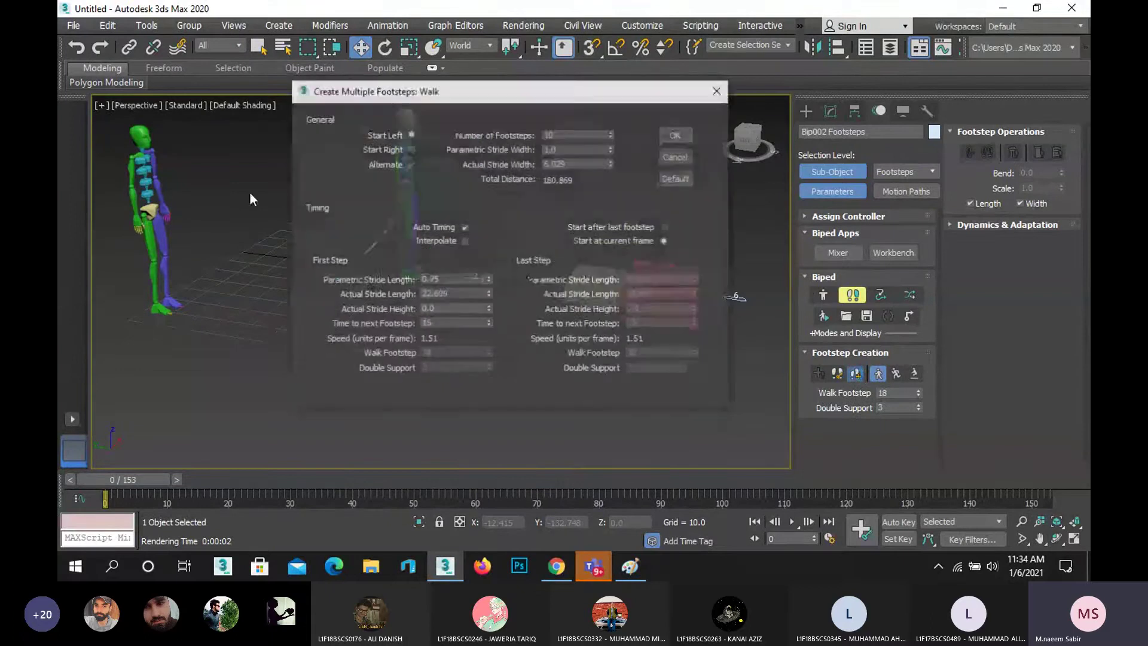
click(572, 135)
drag(572, 135, 521, 128)
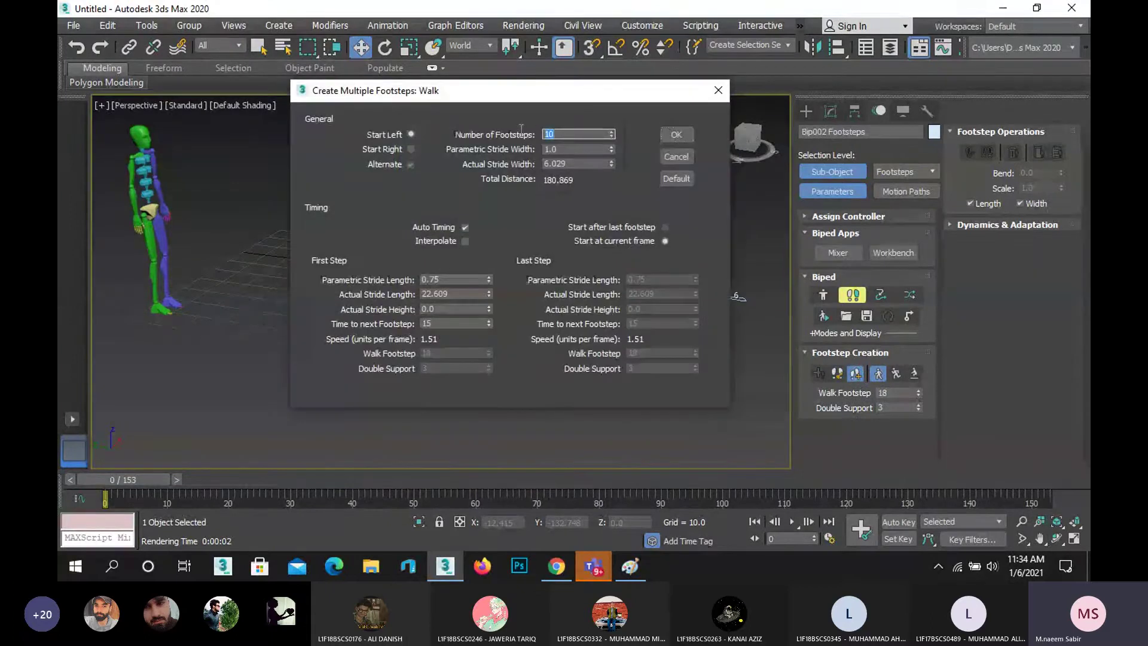
text(5)
key(BackSpace)
text(6)
click(678, 135)
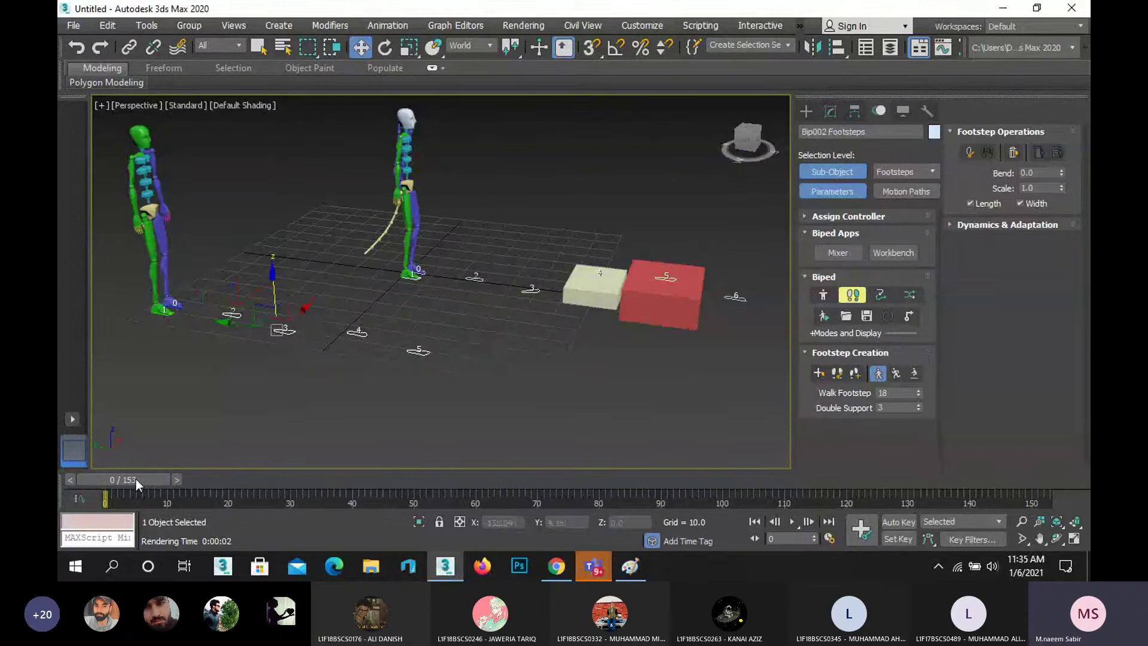
- Create keys for the new biped's inactive walking footsteps and scrub the animation to frame 94
drag(135, 479, 107, 493)
key(w)
click(963, 152)
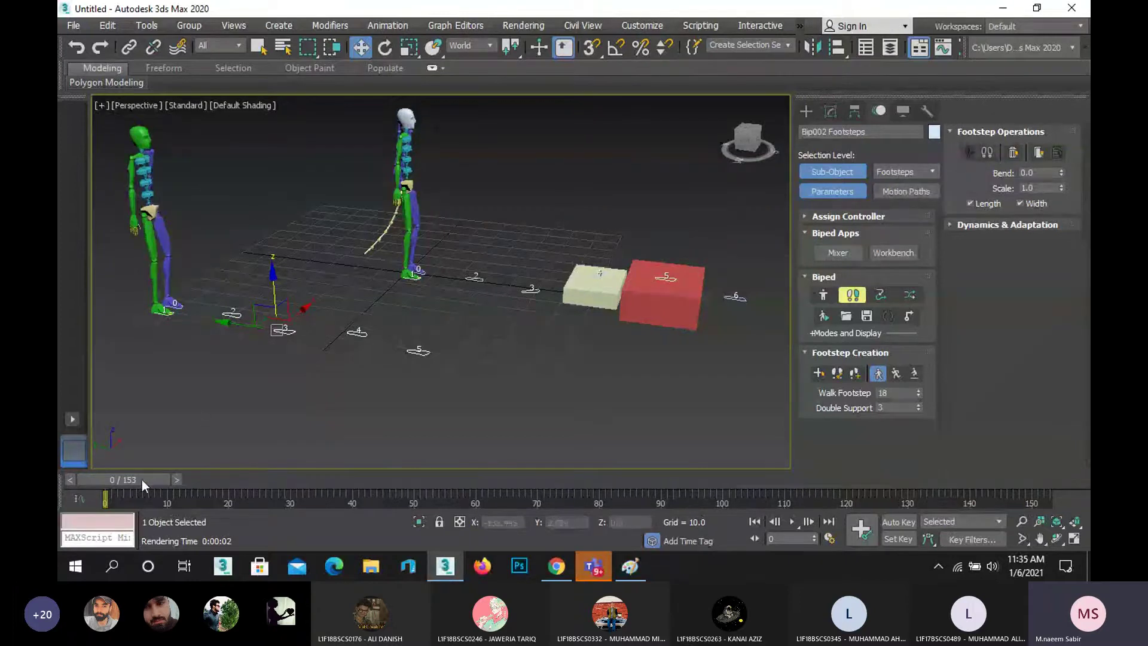
drag(142, 480, 694, 539)
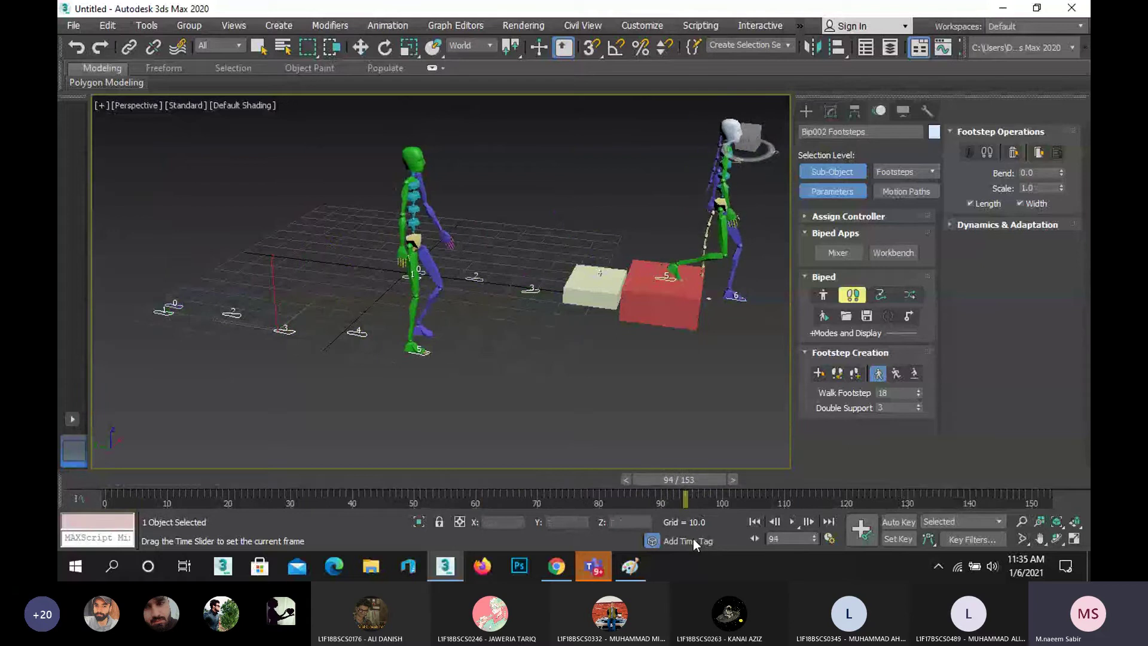
key(w)
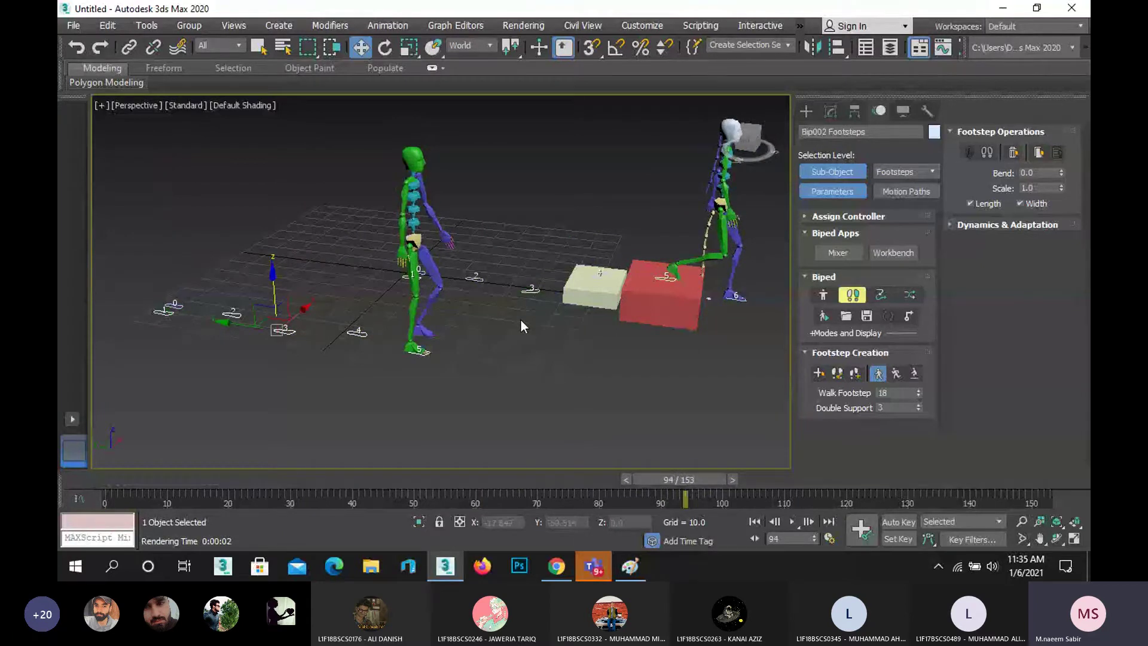
- Add 10 running footsteps after the walking ones using Create Multiple Footsteps in Run gait
click(898, 372)
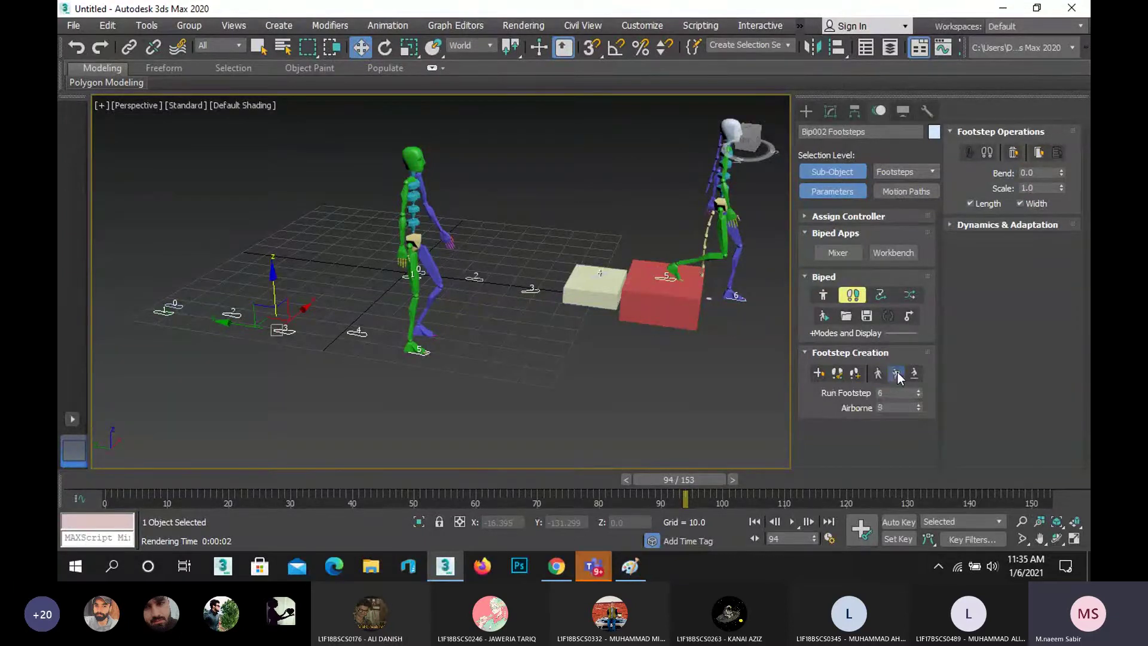
click(856, 373)
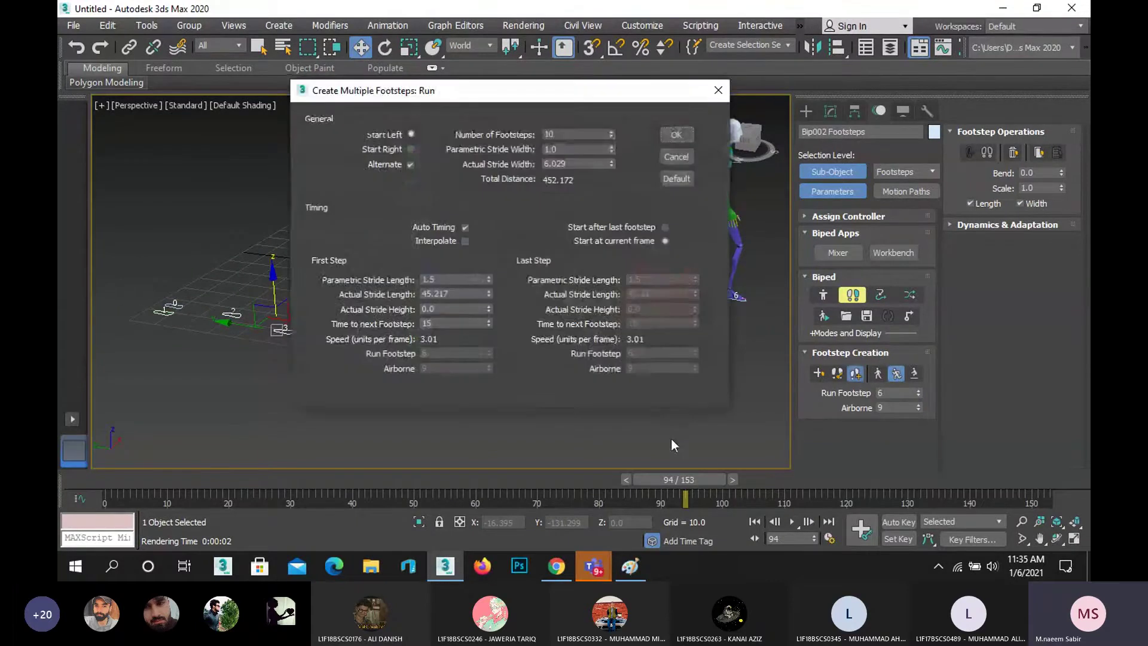
click(562, 135)
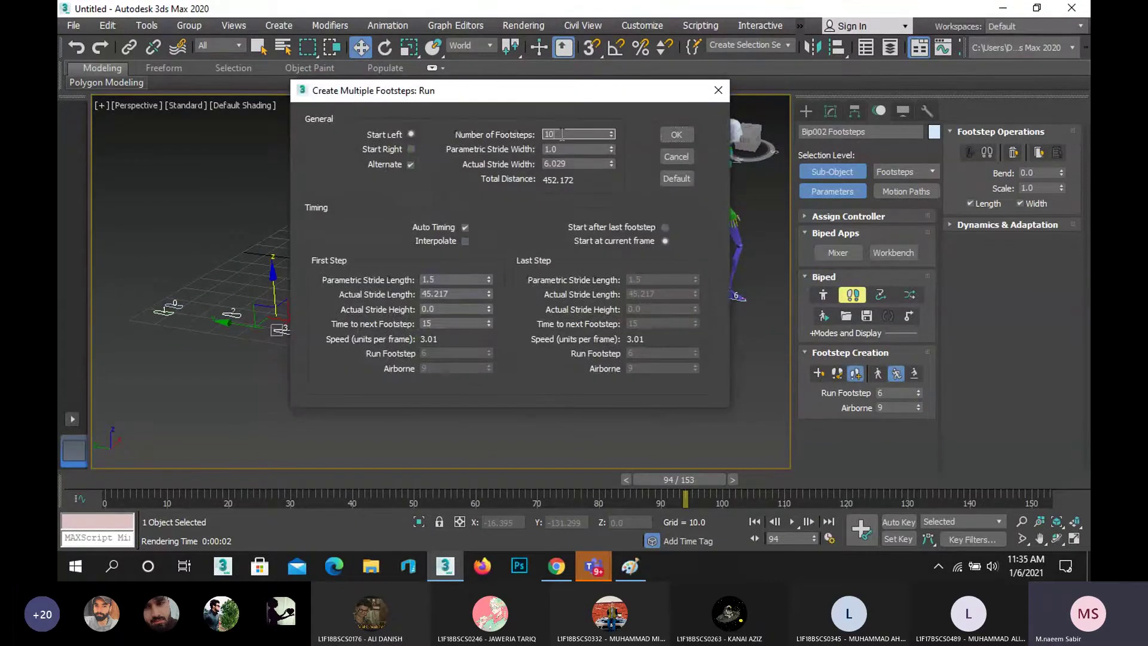
click(683, 133)
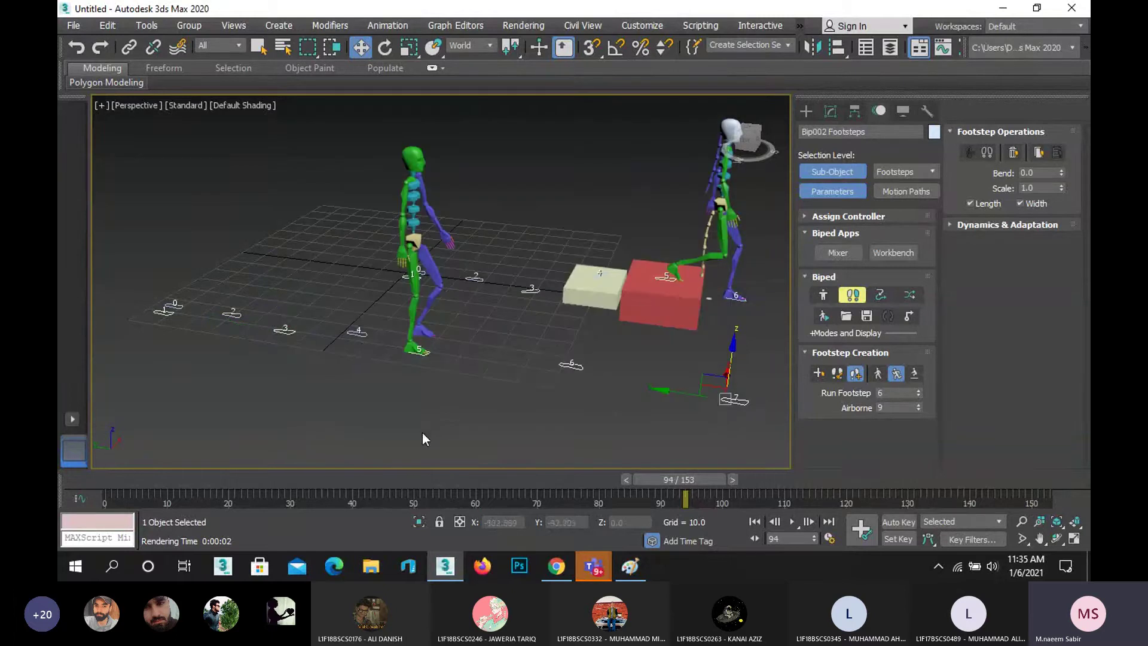
- Scrub the animation to frame 116 and back to frame 25 to examine the added running footsteps
drag(482, 479, 564, 461)
scroll(373, 346, up, 5)
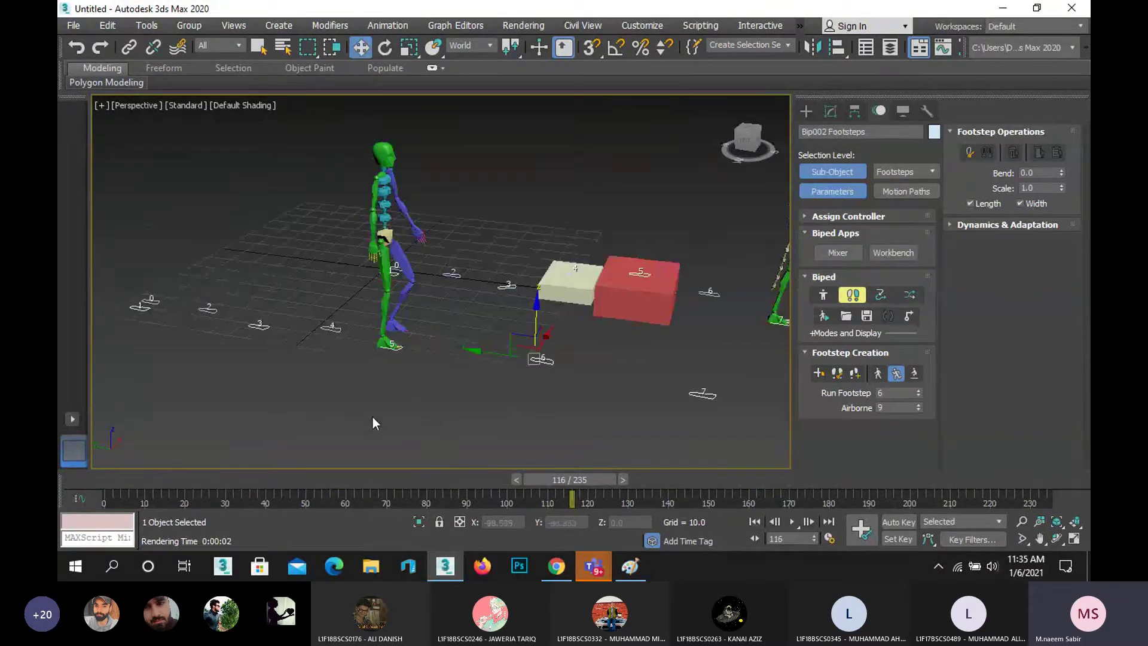
middle_drag(372, 417, 272, 402)
scroll(218, 395, down, 4)
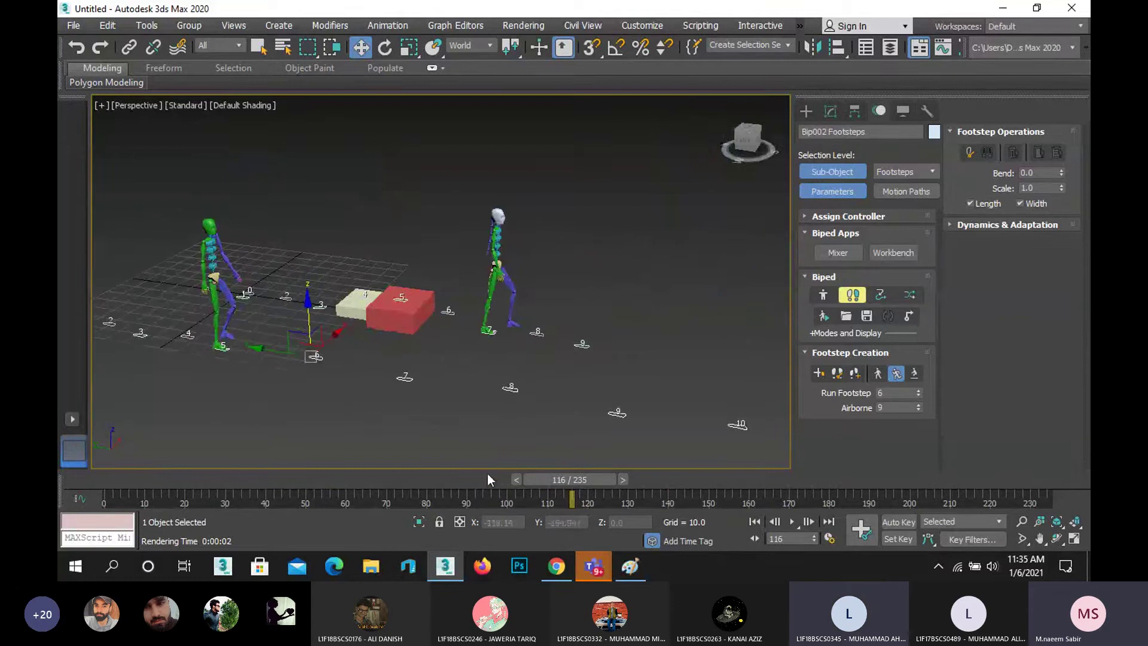
drag(570, 480, 205, 500)
middle_drag(362, 405, 464, 380)
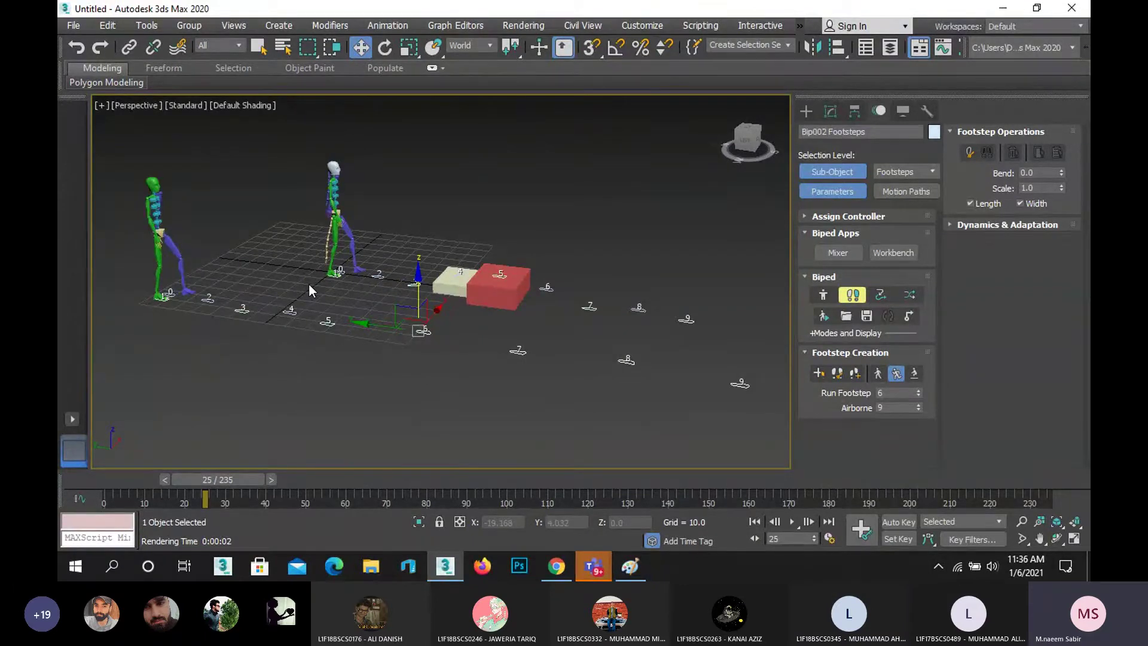
- Create keys for the inactive running footsteps, then play the animation of both bipeds
click(517, 351)
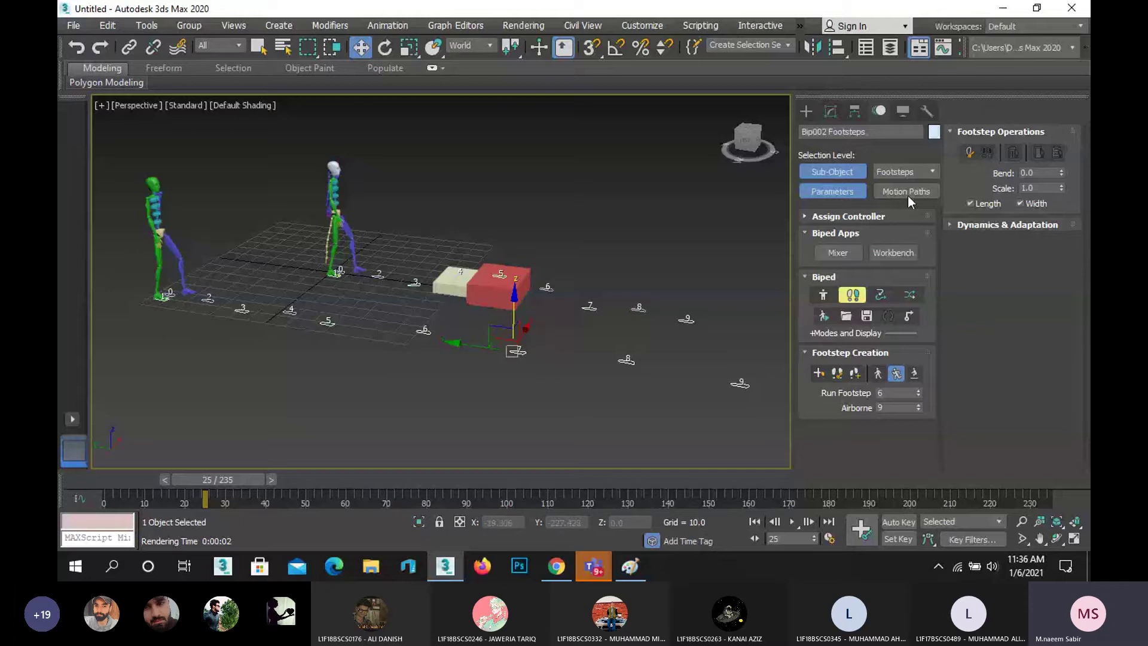
click(970, 153)
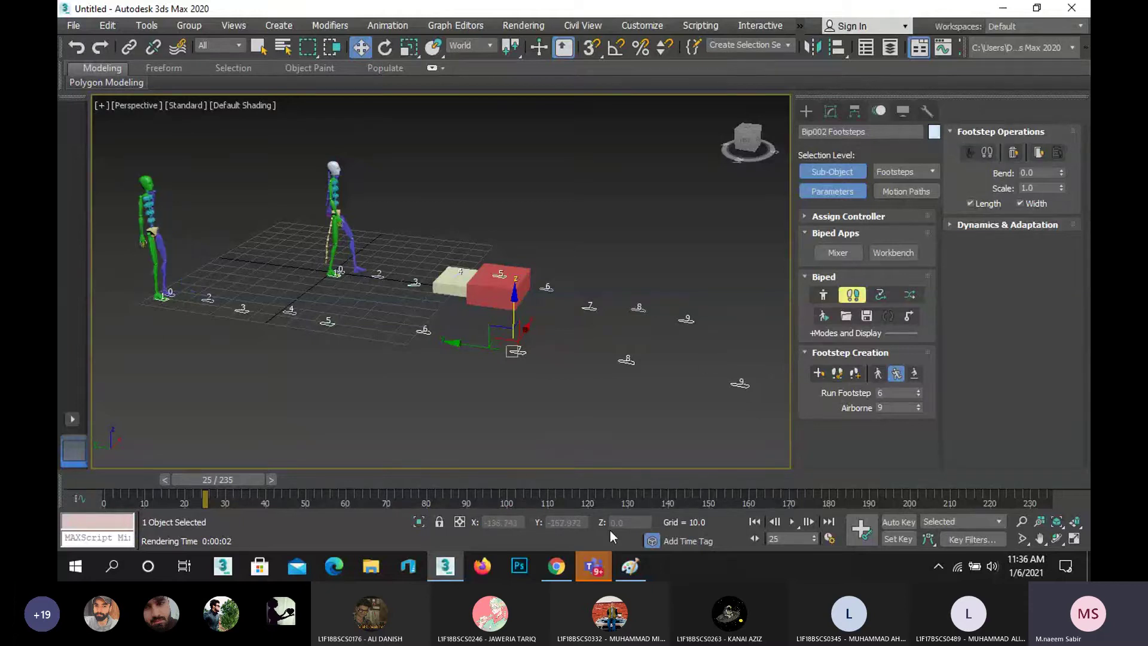
click(792, 522)
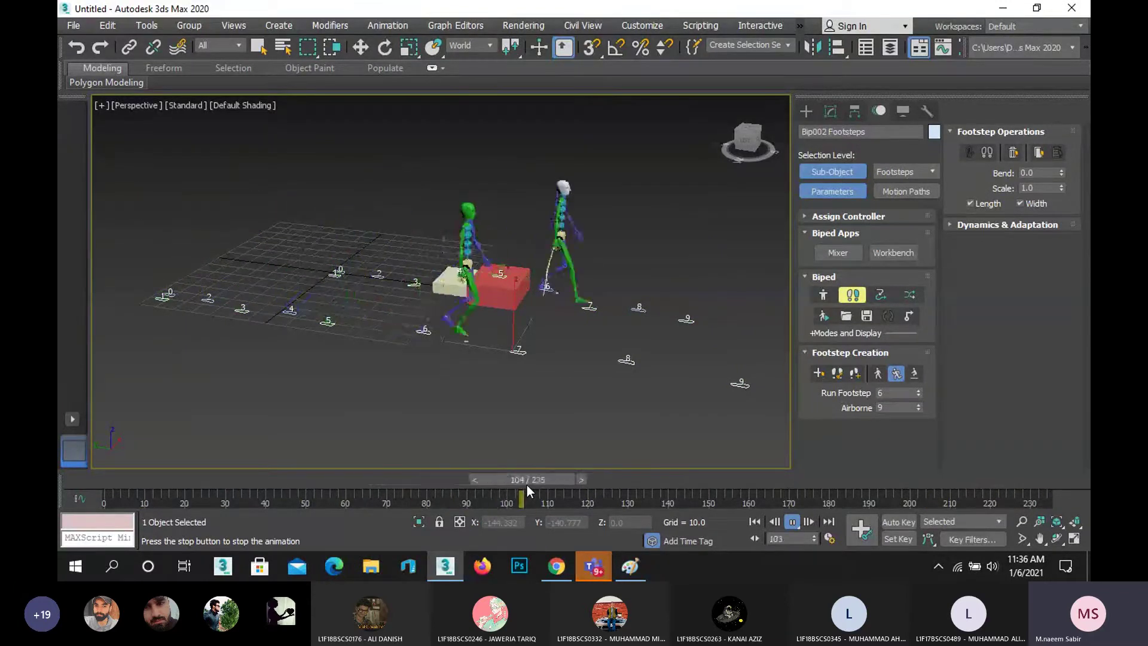
drag(525, 486, 590, 500)
key(w)
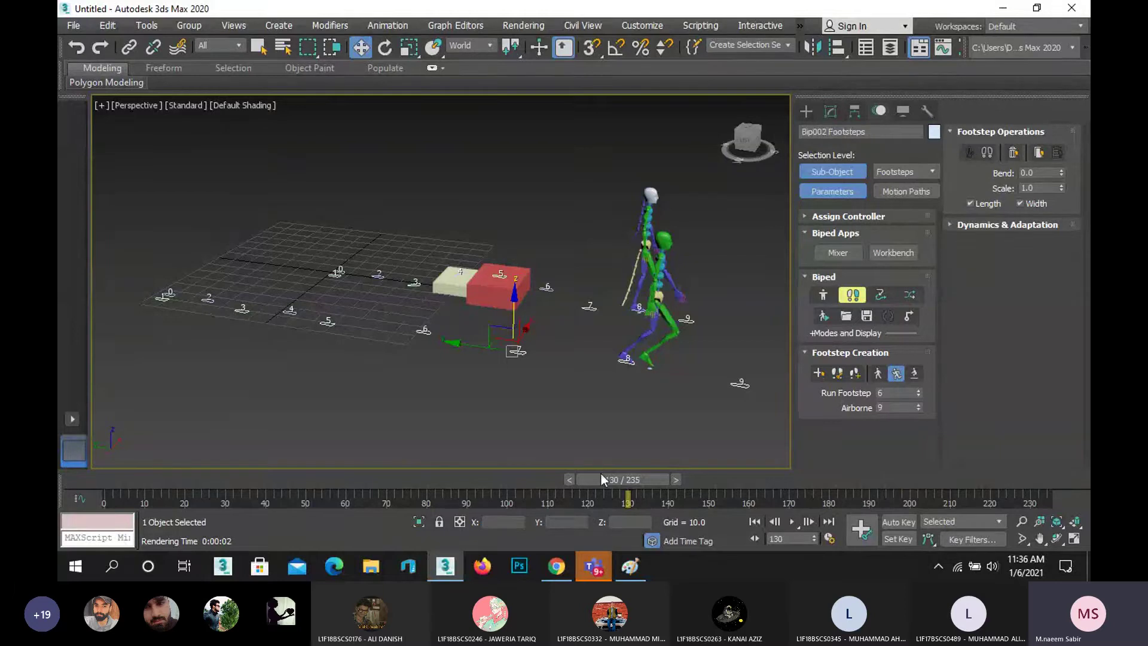
- Scrub the animation repeatedly between frame 0 and about frame 89 to examine the new biped's change from walking to running
drag(583, 478, 91, 453)
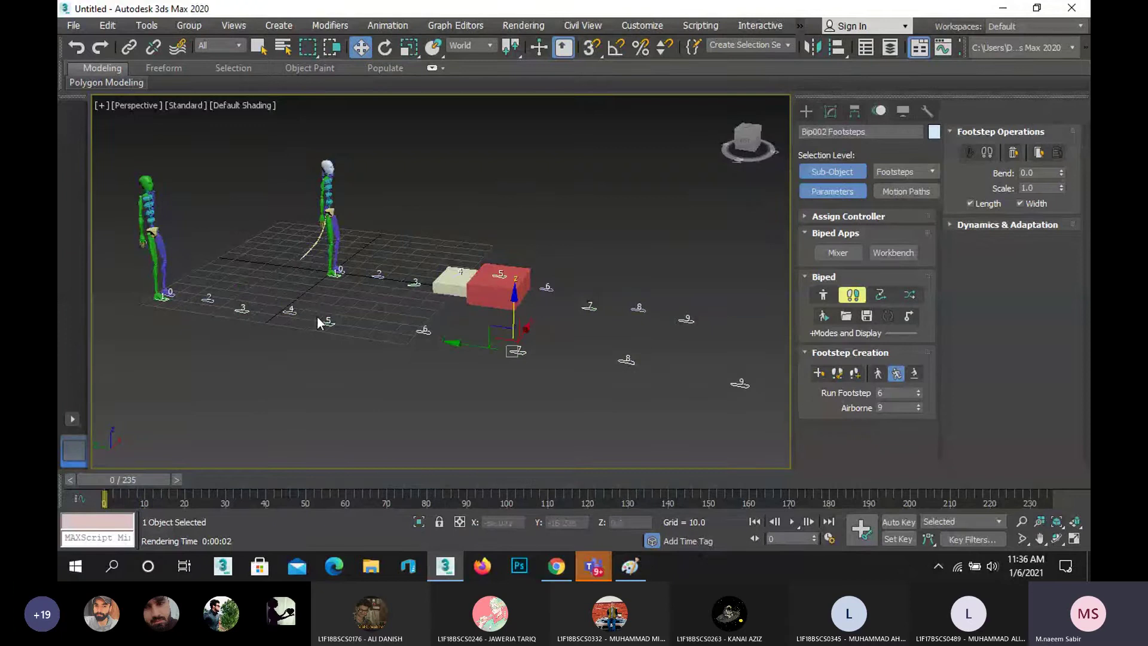
drag(126, 478, 460, 518)
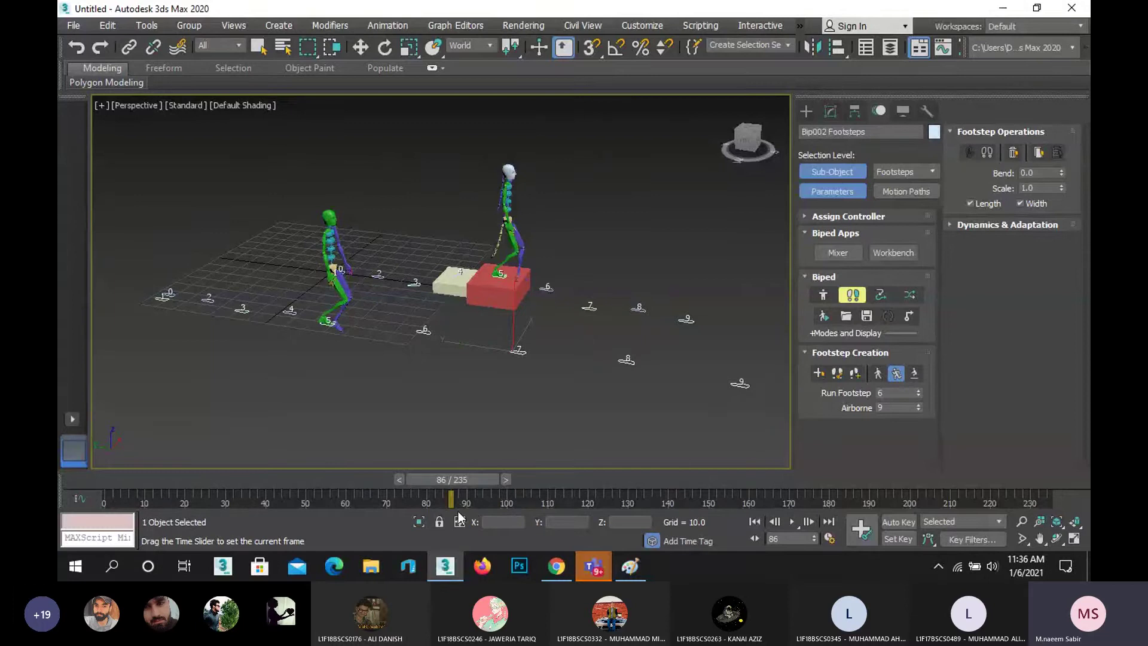
key(w)
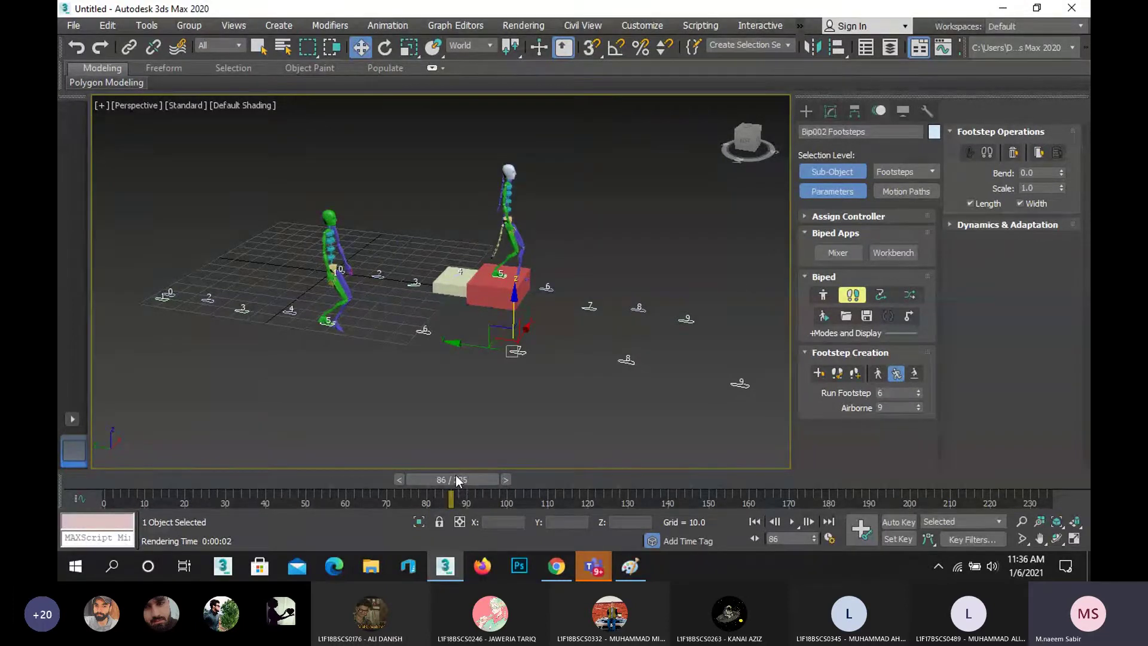
drag(456, 480, 91, 475)
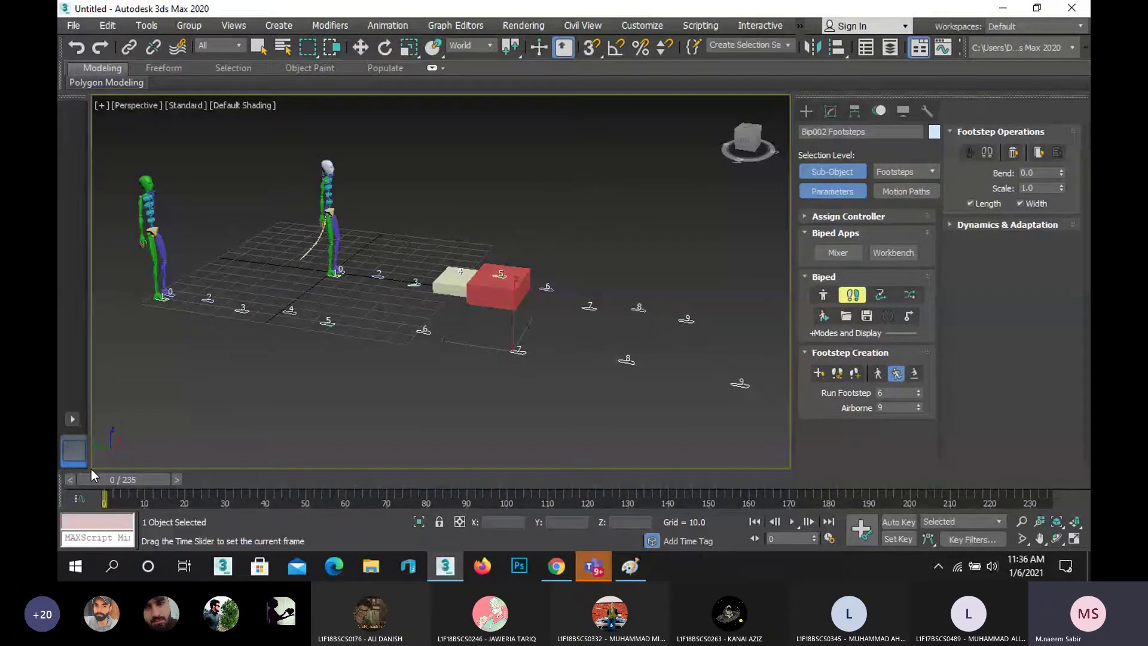
drag(91, 470, 472, 497)
key(w)
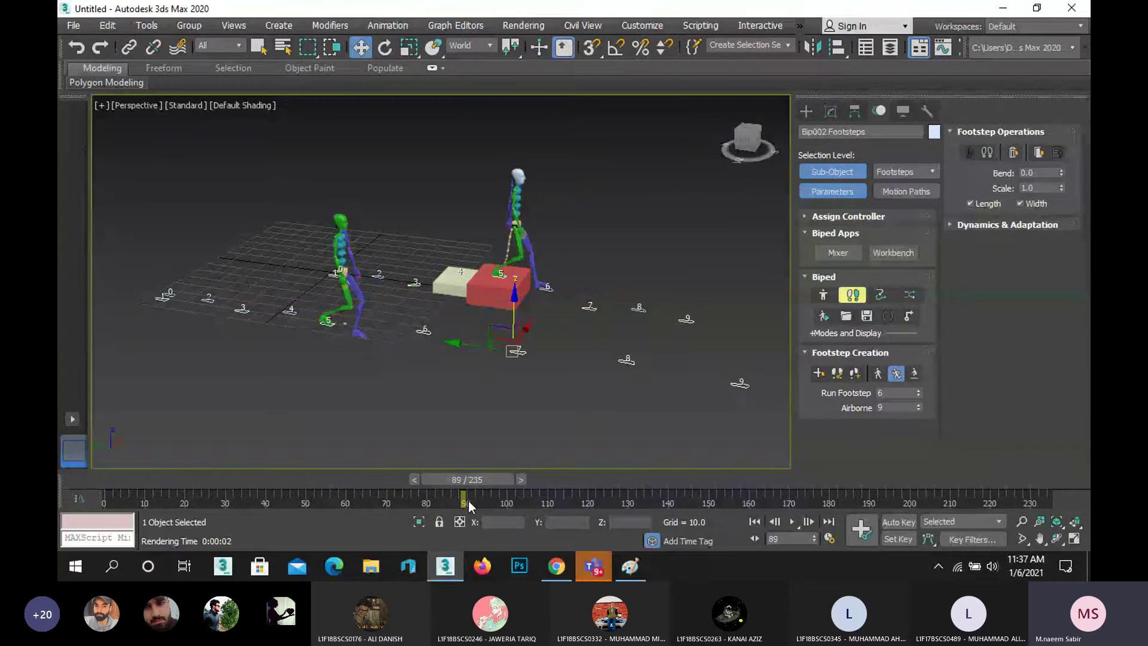
- Scrub the animation through frames 92 and 198 to frame 235 to examine the running biped up to its last footstep
drag(468, 500, 477, 499)
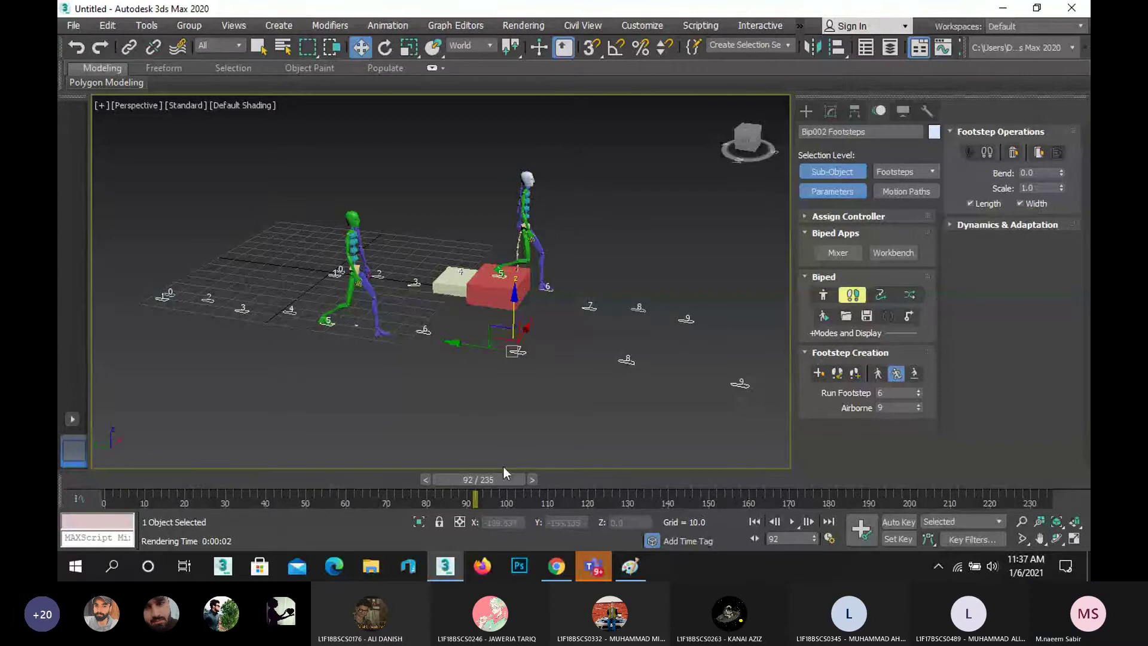
drag(474, 478, 841, 527)
scroll(363, 411, down, 5)
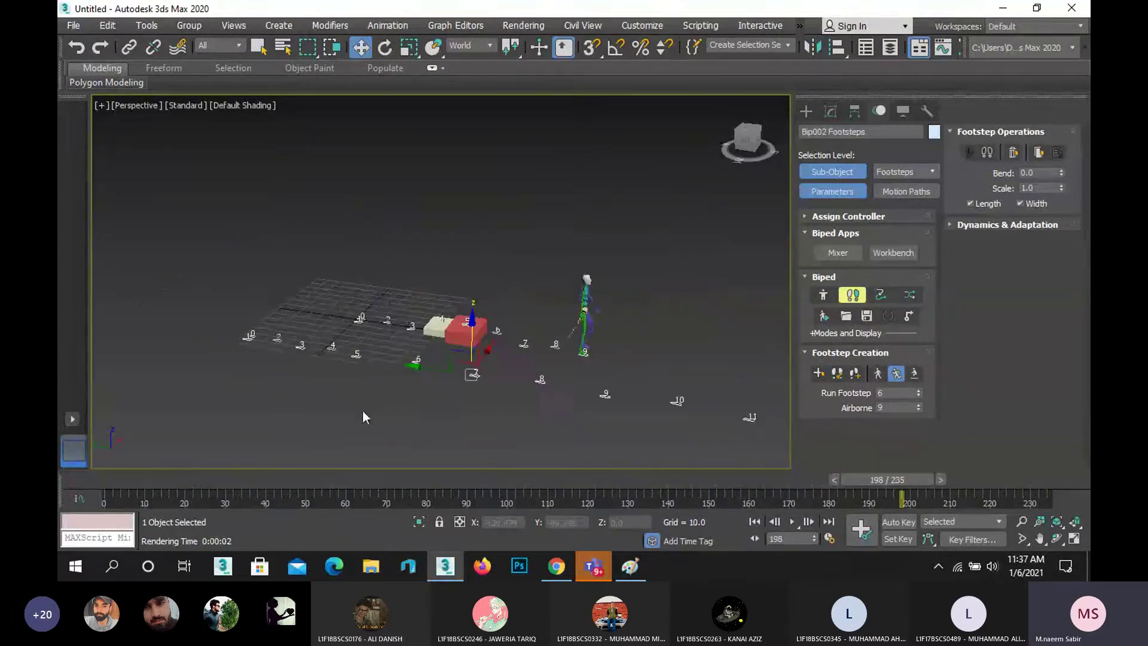
middle_drag(423, 402, 198, 288)
scroll(349, 271, up, 5)
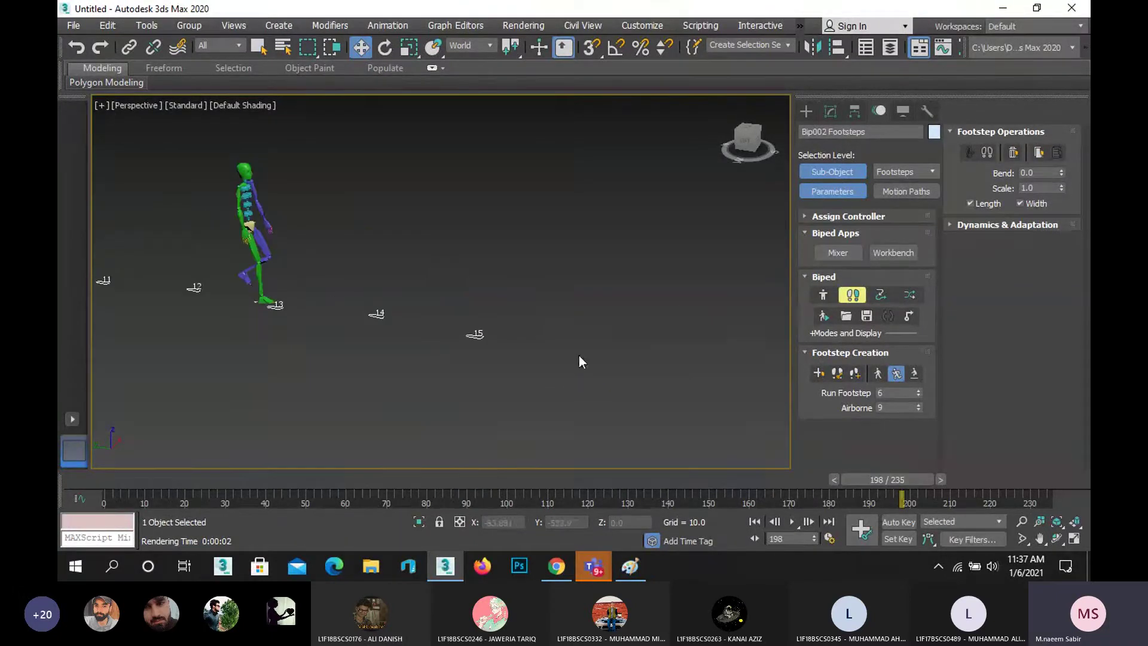
drag(887, 479, 1090, 490)
key(w)
scroll(462, 382, up, 4)
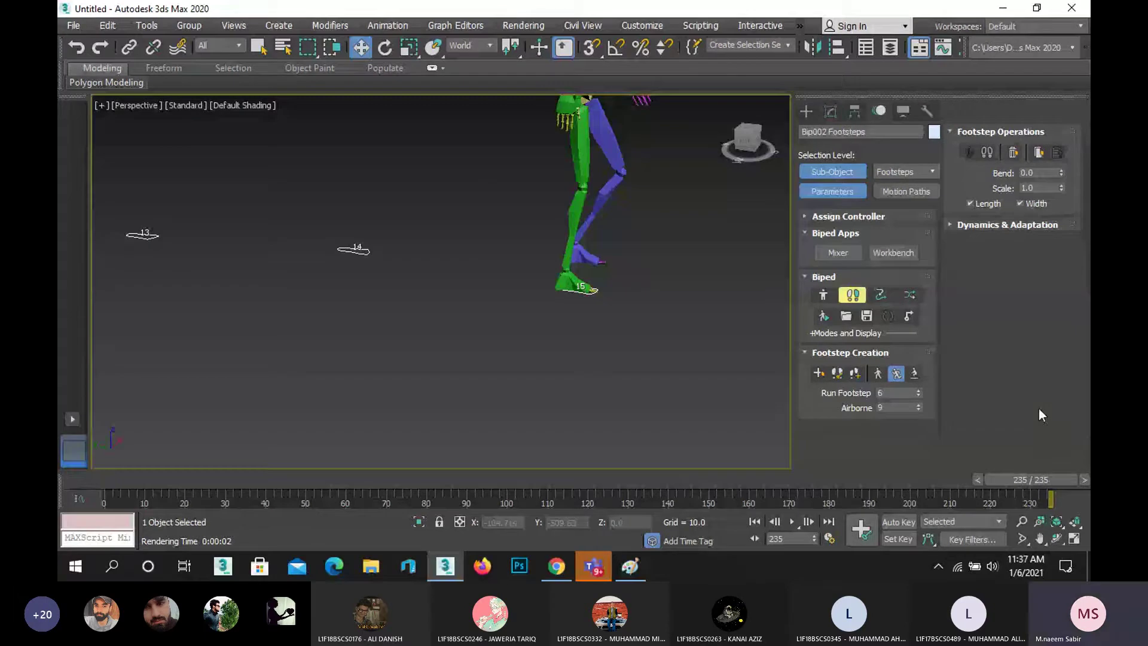
- Add 2 jump footsteps after the running ones using Create Multiple Footsteps in Jump gait
click(915, 373)
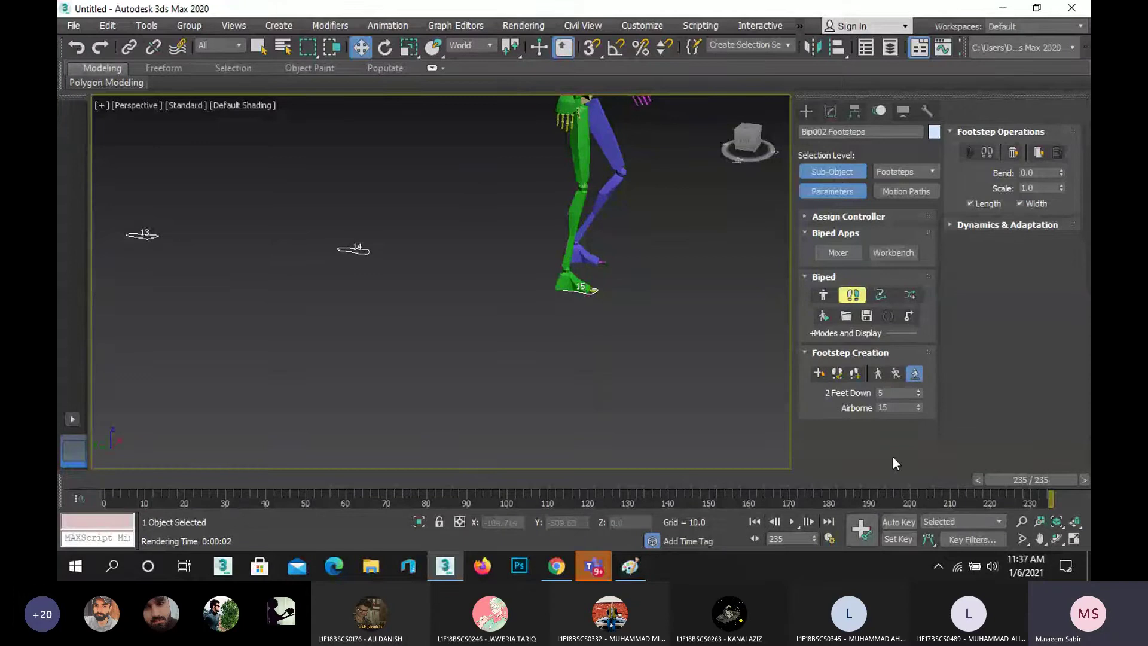
click(855, 373)
drag(580, 133, 552, 144)
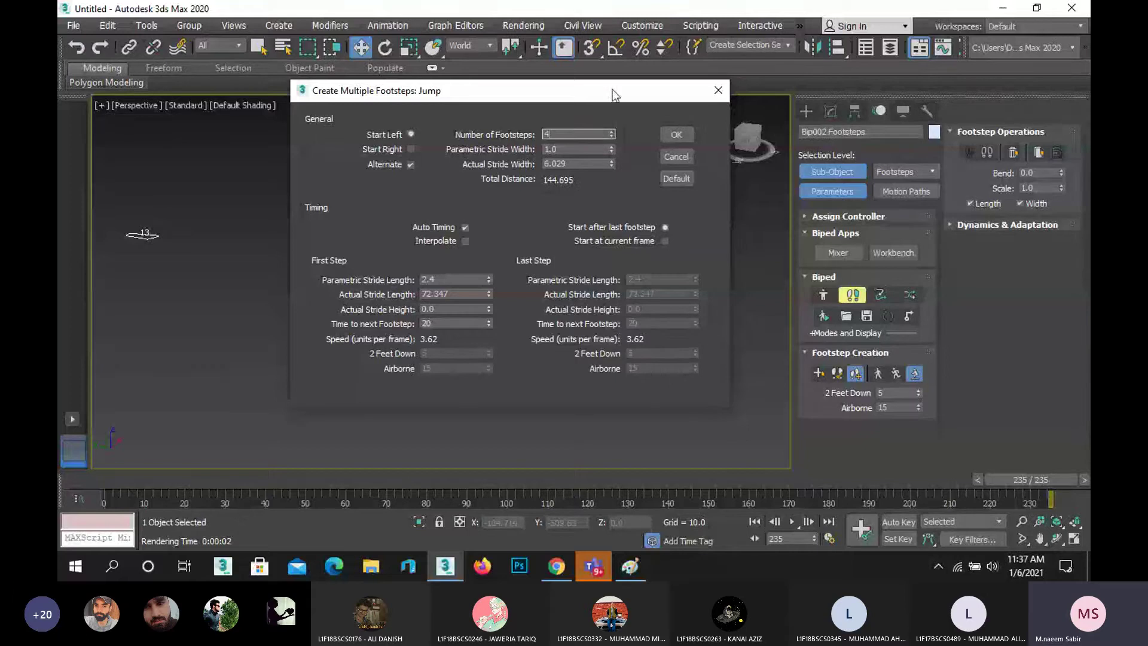
drag(612, 90, 493, 90)
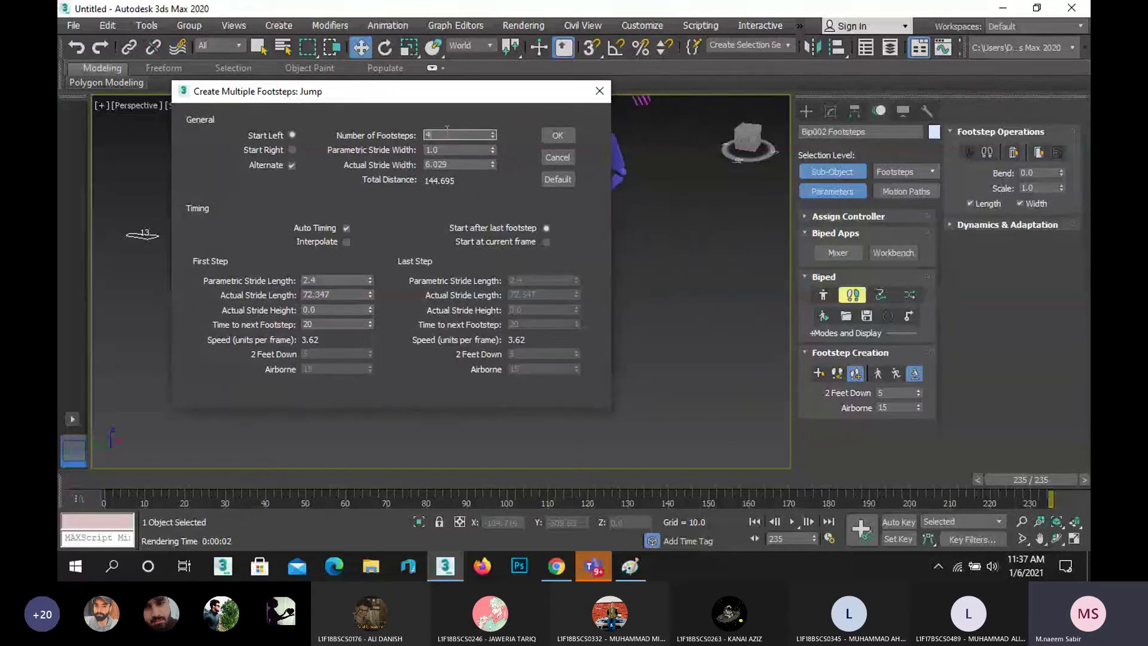
drag(447, 131, 387, 124)
text(2)
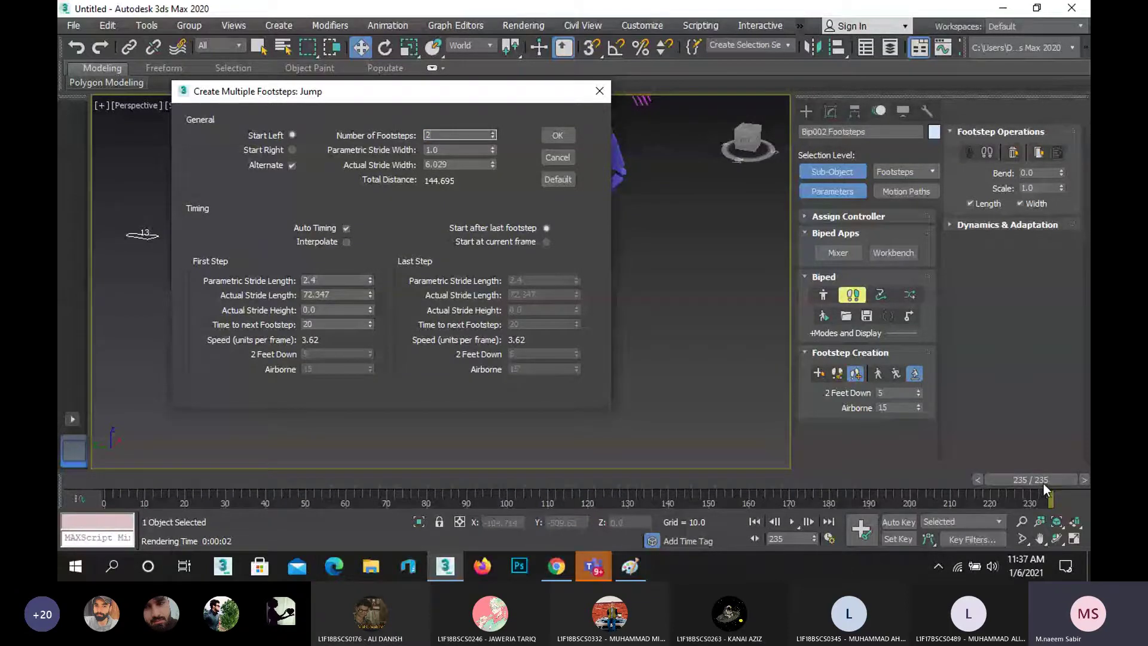
click(557, 136)
- Scrub between frames 189 and 255 to examine the biped and the new jump footsteps past footstep 15
drag(978, 477, 1081, 486)
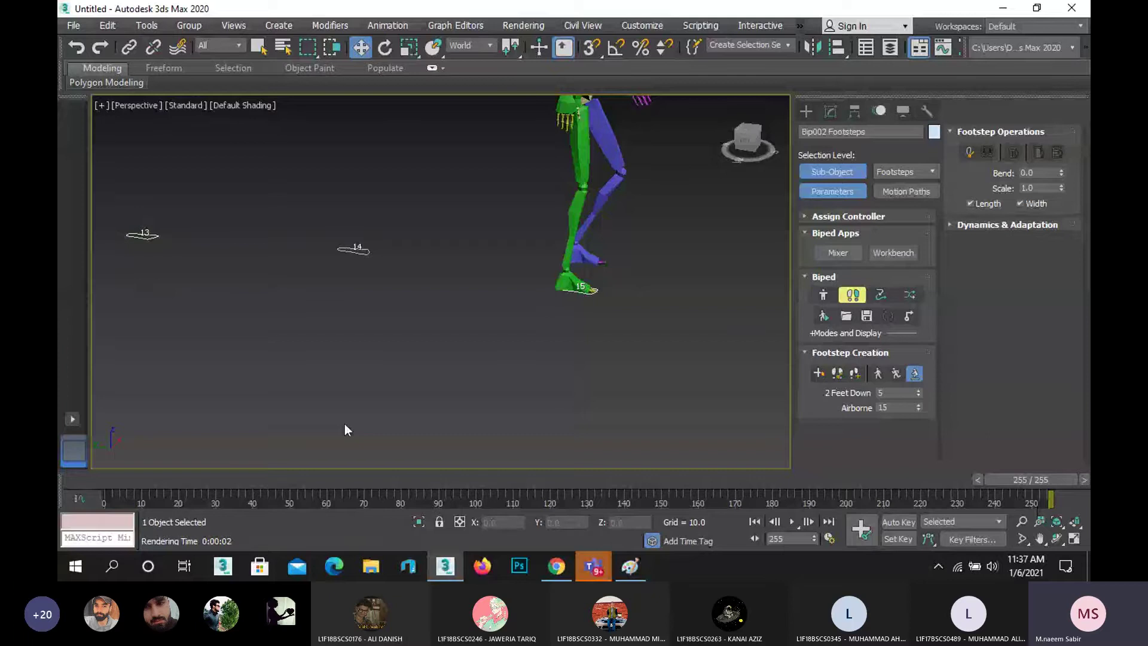
drag(1039, 480, 804, 488)
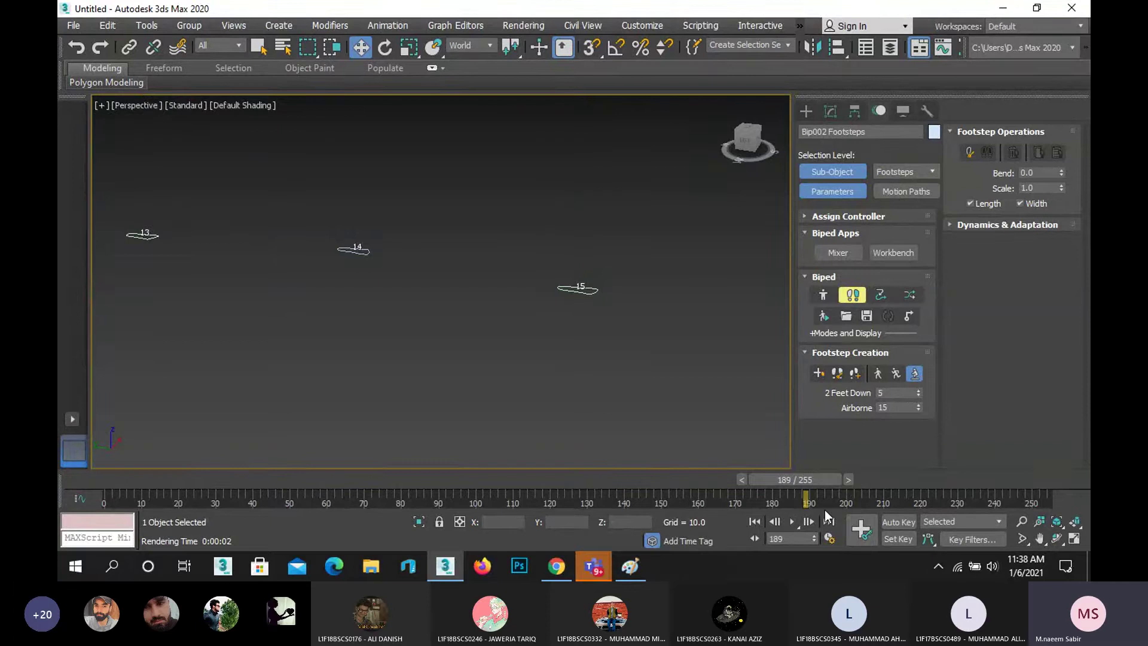
drag(787, 479, 1035, 485)
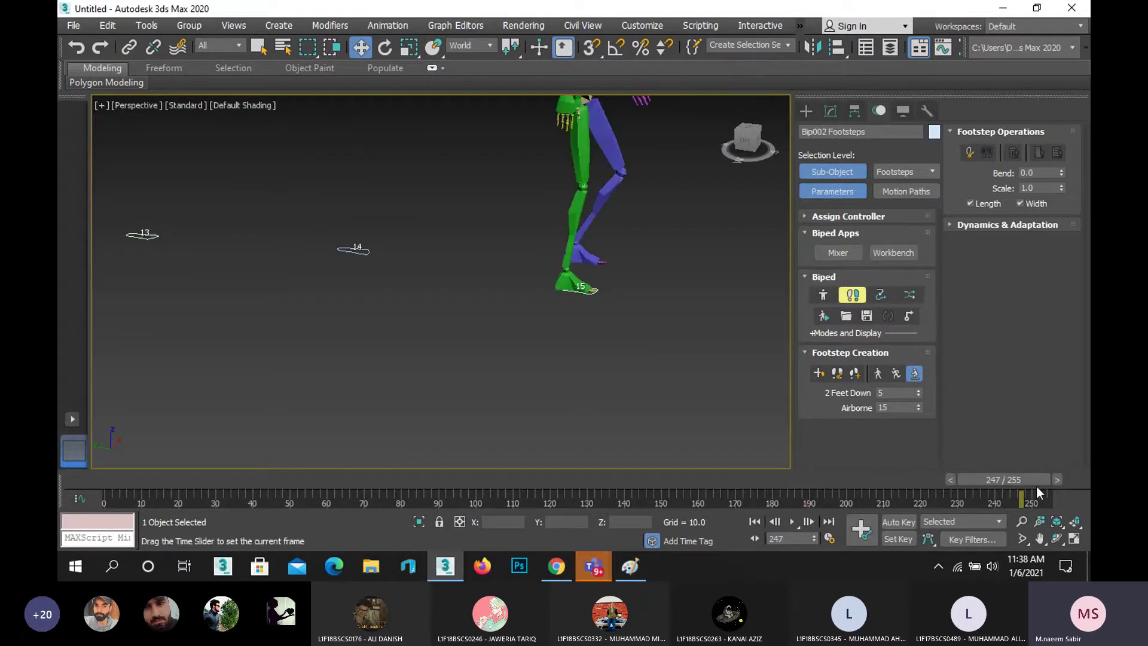
scroll(664, 367, down, 5)
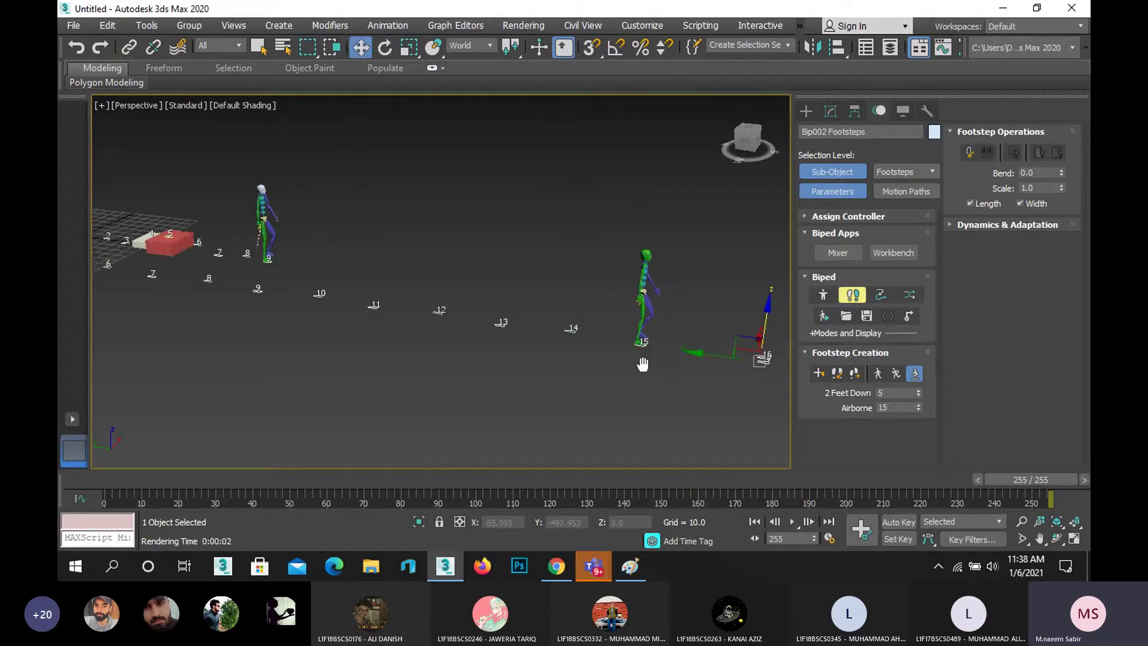
middle_drag(641, 363, 499, 372)
drag(1039, 482, 1088, 506)
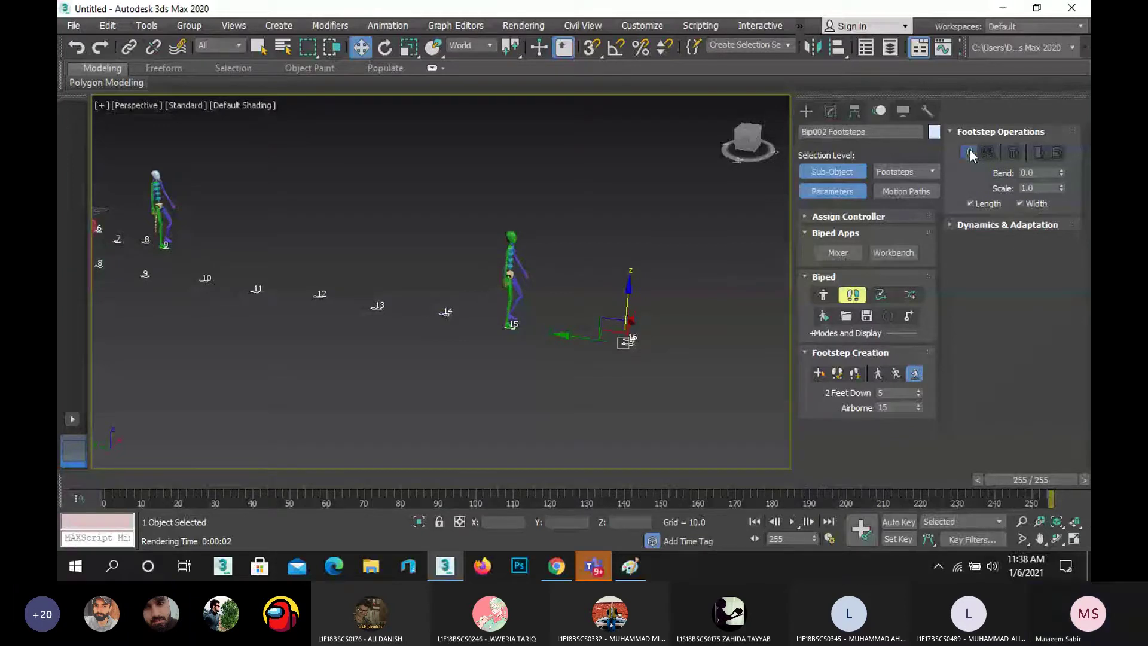
- Create keys for the inactive jump footsteps, play the animation, and return to frame 0
click(791, 522)
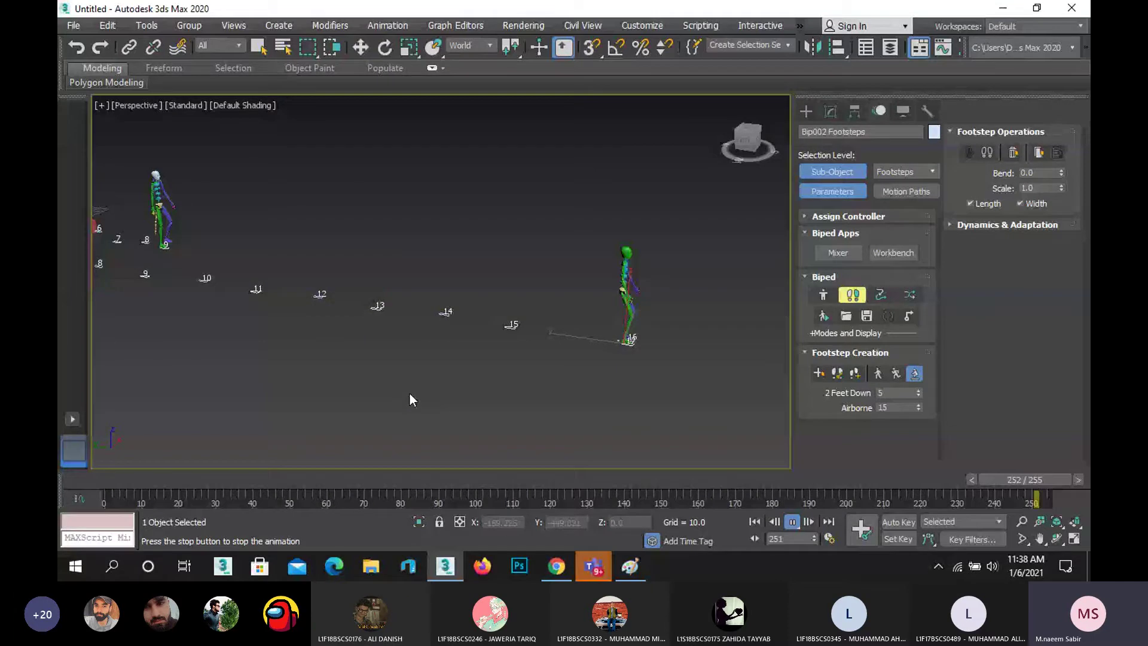
scroll(654, 364, up, 5)
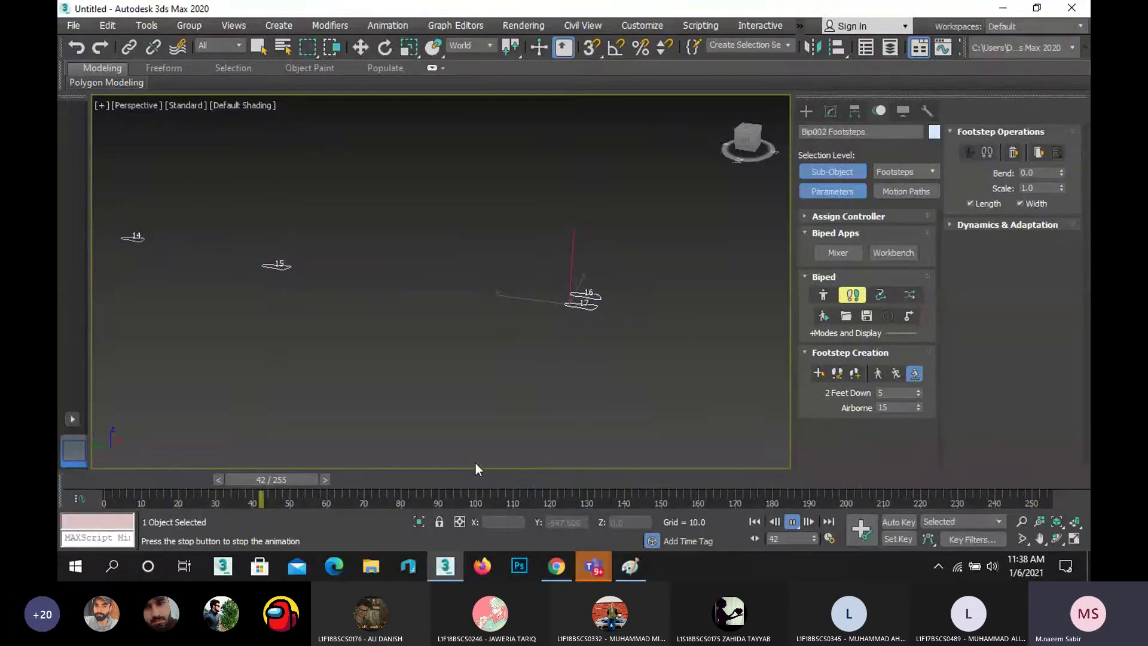
key(slash)
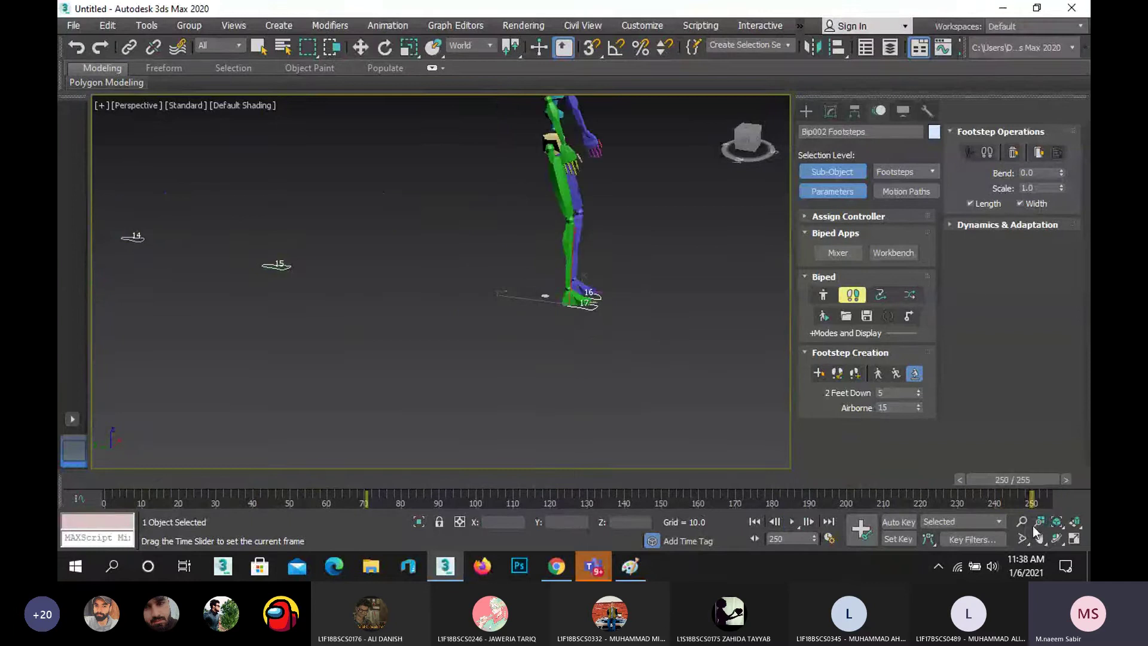
drag(1033, 526, 58, 490)
scroll(572, 289, down, 8)
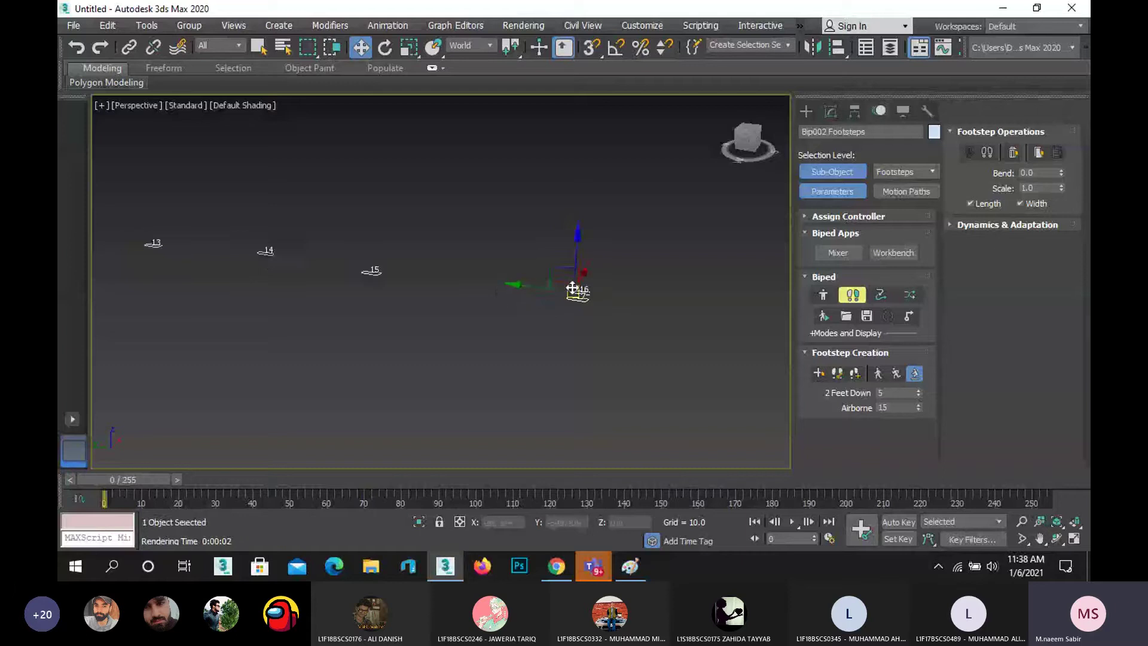
- Select footsteps 11 and 12 of the running biped and raise them together to a height of about 20 units
scroll(367, 356, up, 5)
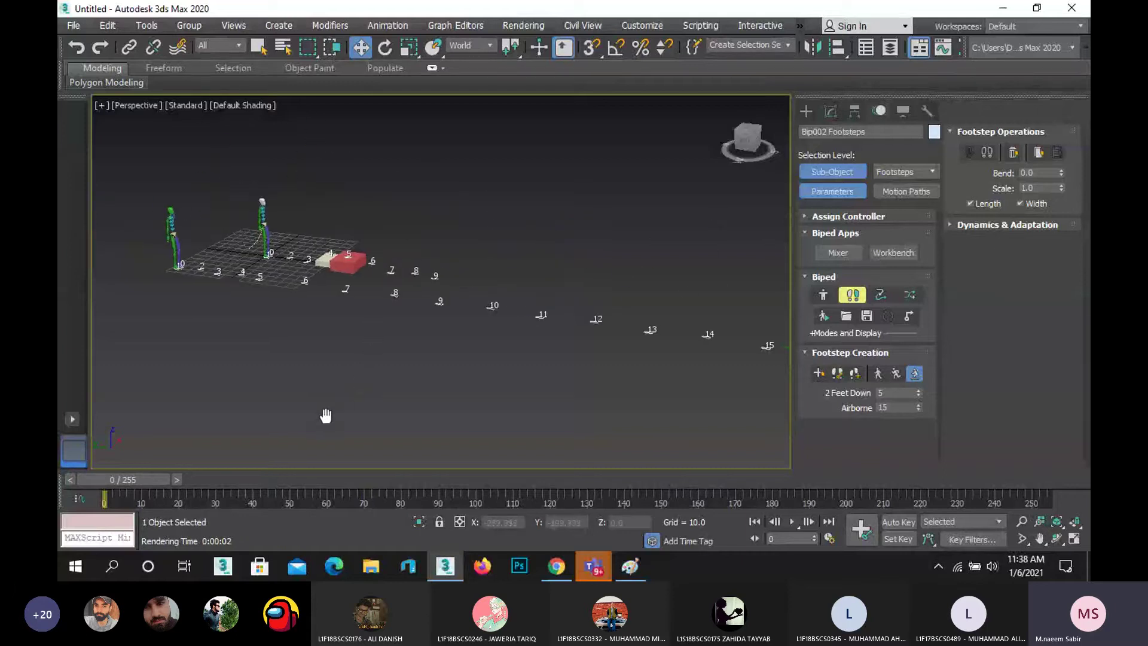
click(369, 362)
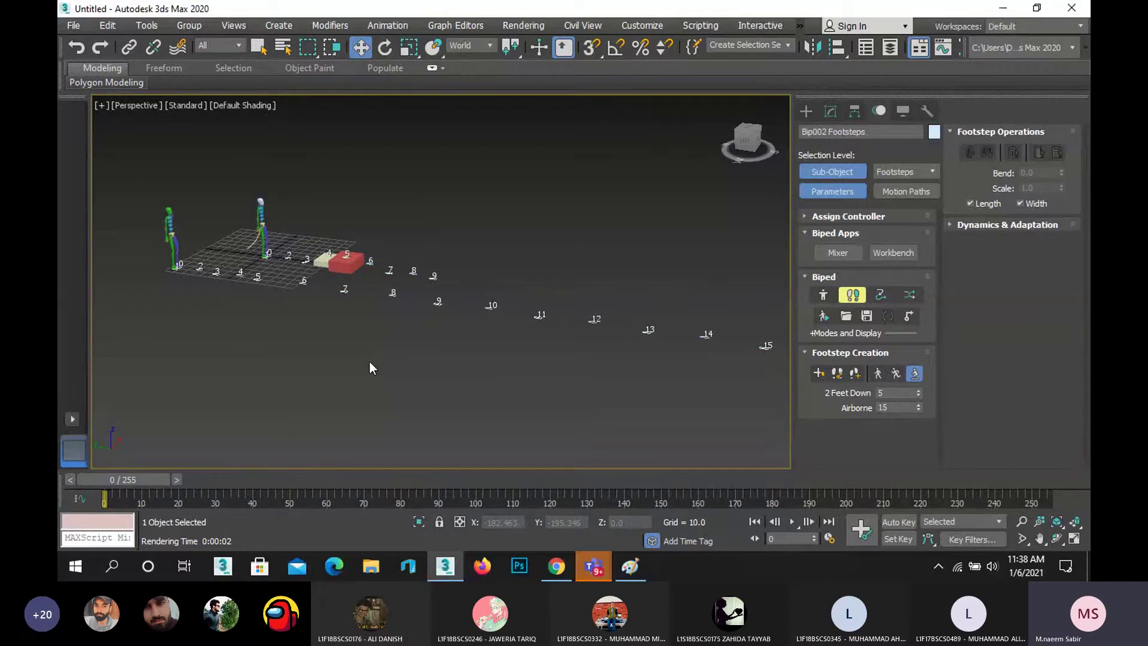
scroll(597, 316, up, 5)
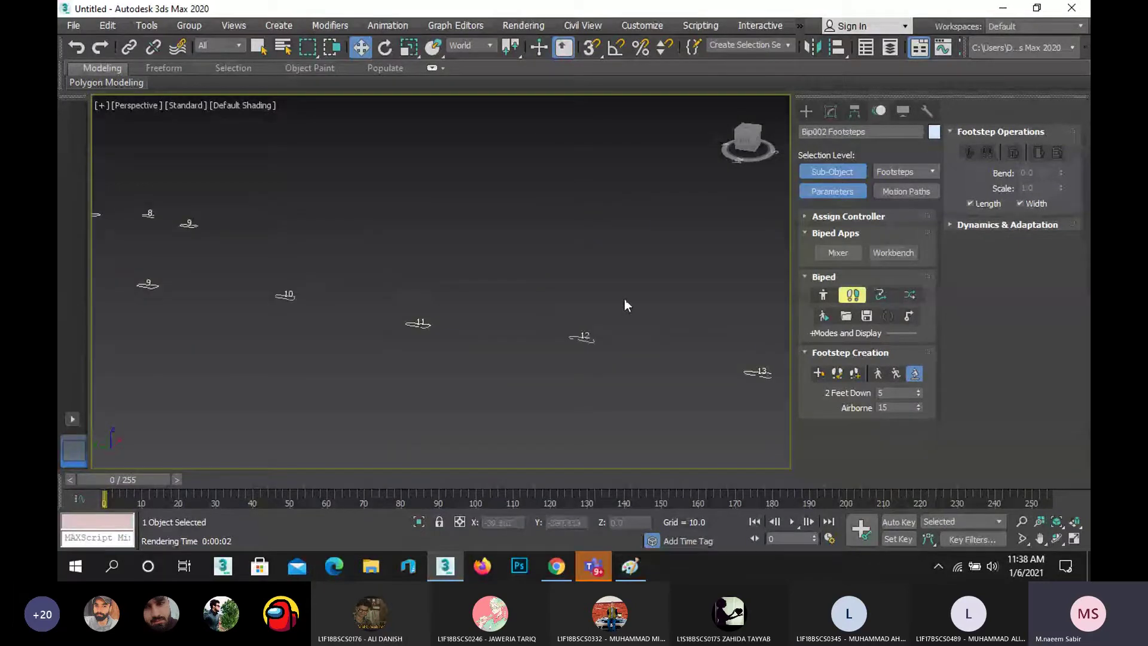
drag(626, 321, 409, 414)
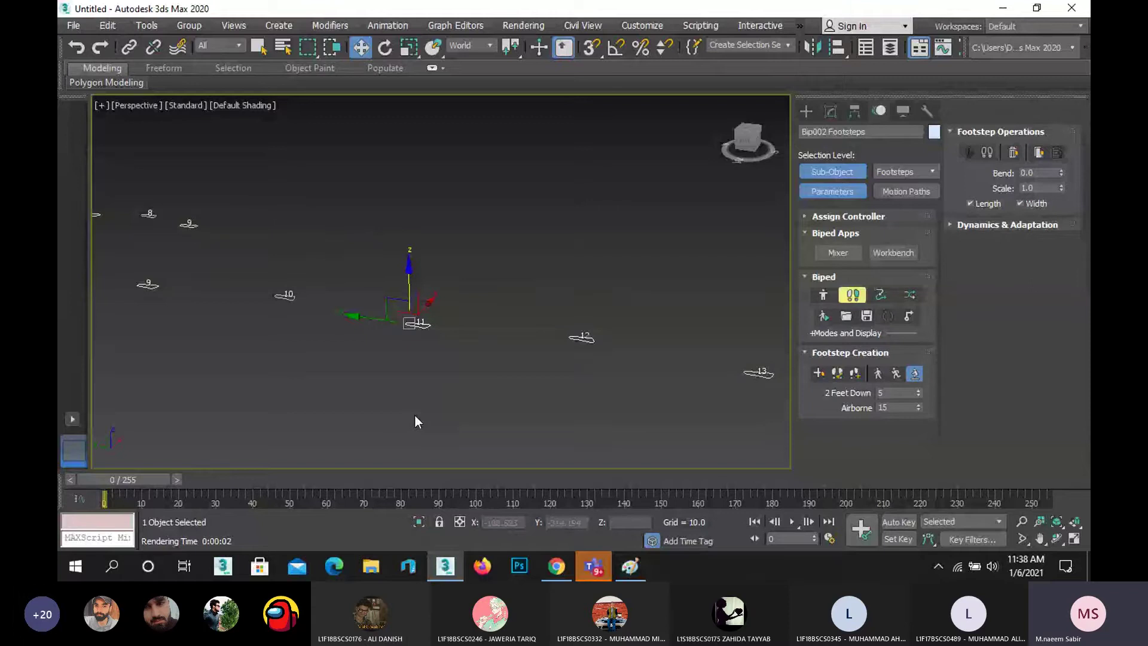
drag(409, 276, 409, 207)
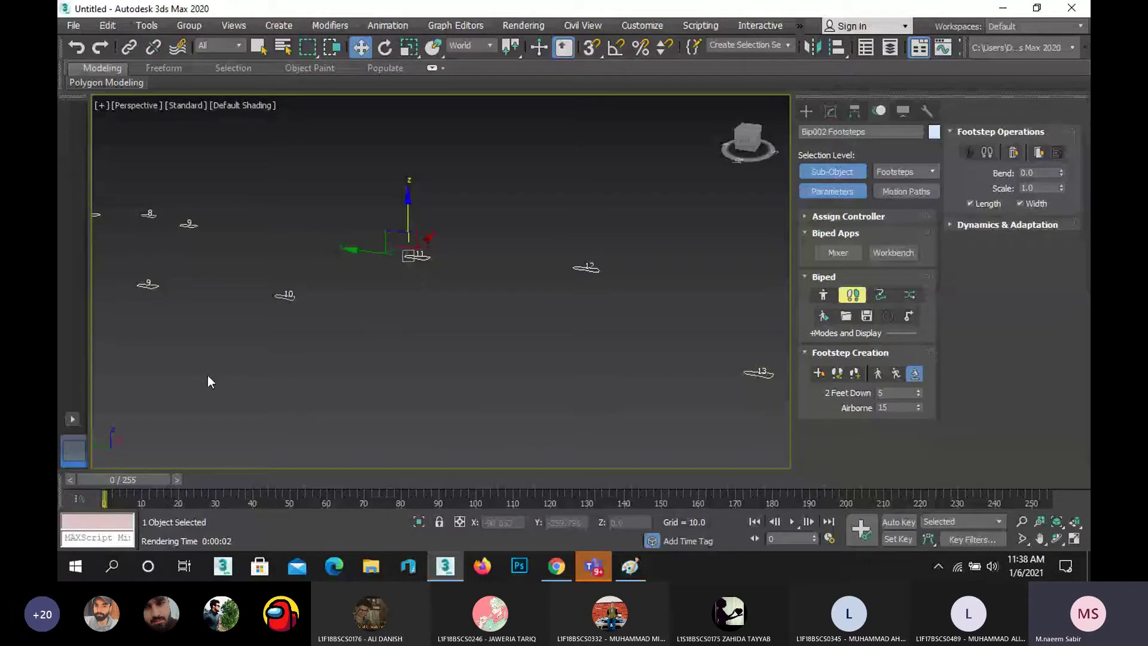
- Go to frame 156 and raise footstep 11 further, to a Z height of about 45.5
drag(140, 480, 682, 556)
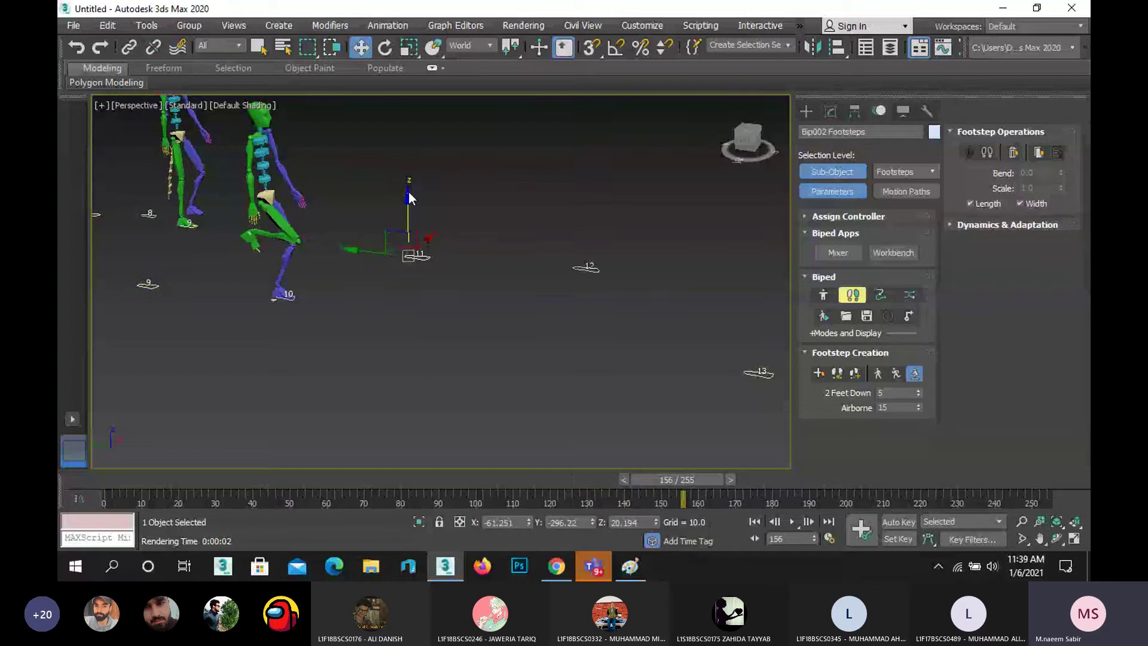
drag(409, 192, 409, 109)
middle_drag(406, 241, 387, 362)
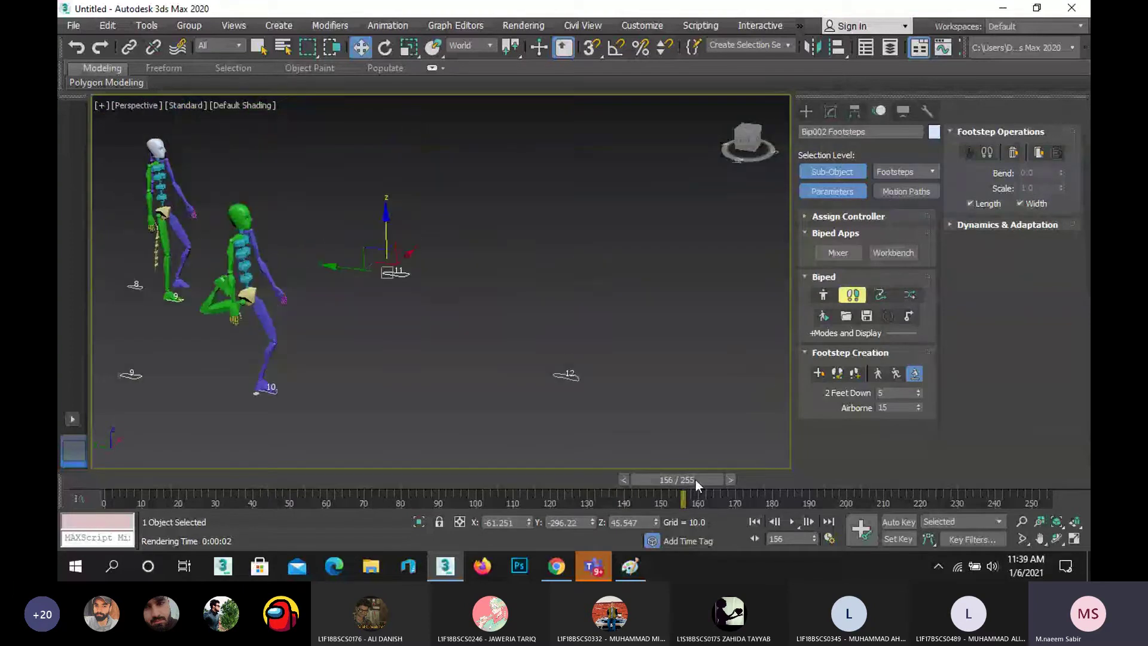
- Go to frame 140 and raise footstep 10 to a Z height of about 22.2
drag(695, 479, 641, 532)
key(w)
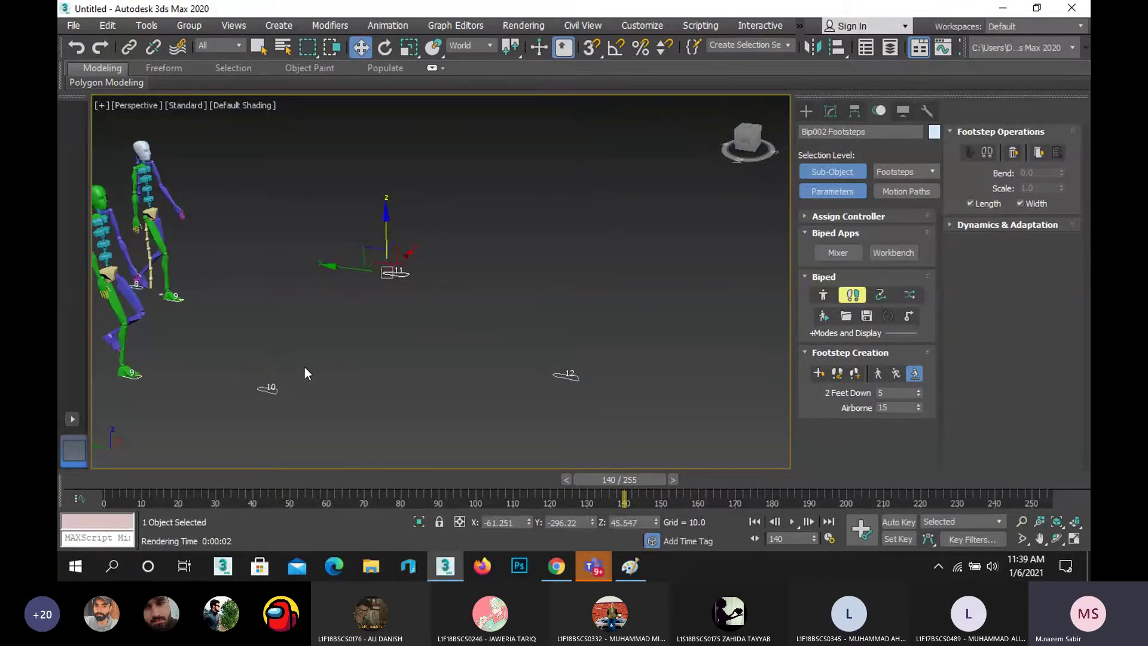
click(266, 388)
drag(258, 344, 256, 277)
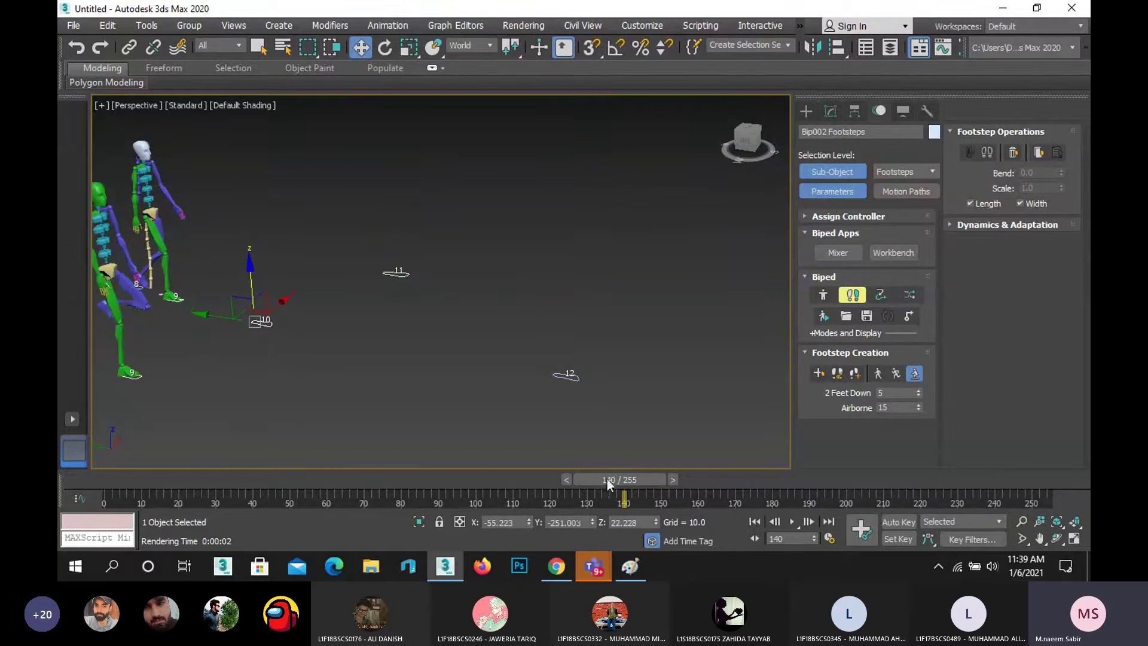
- Go to frame 169 and raise footstep 12 to a Z height of about 33.9
drag(607, 479, 719, 506)
key(w)
drag(539, 404, 539, 401)
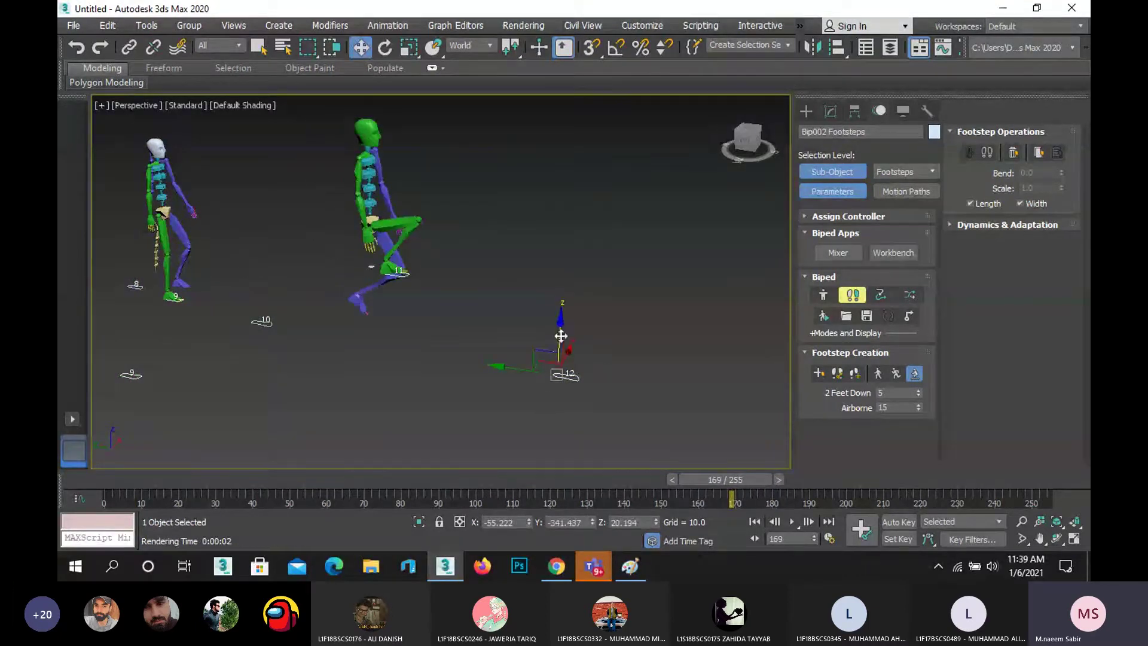
drag(559, 321, 562, 284)
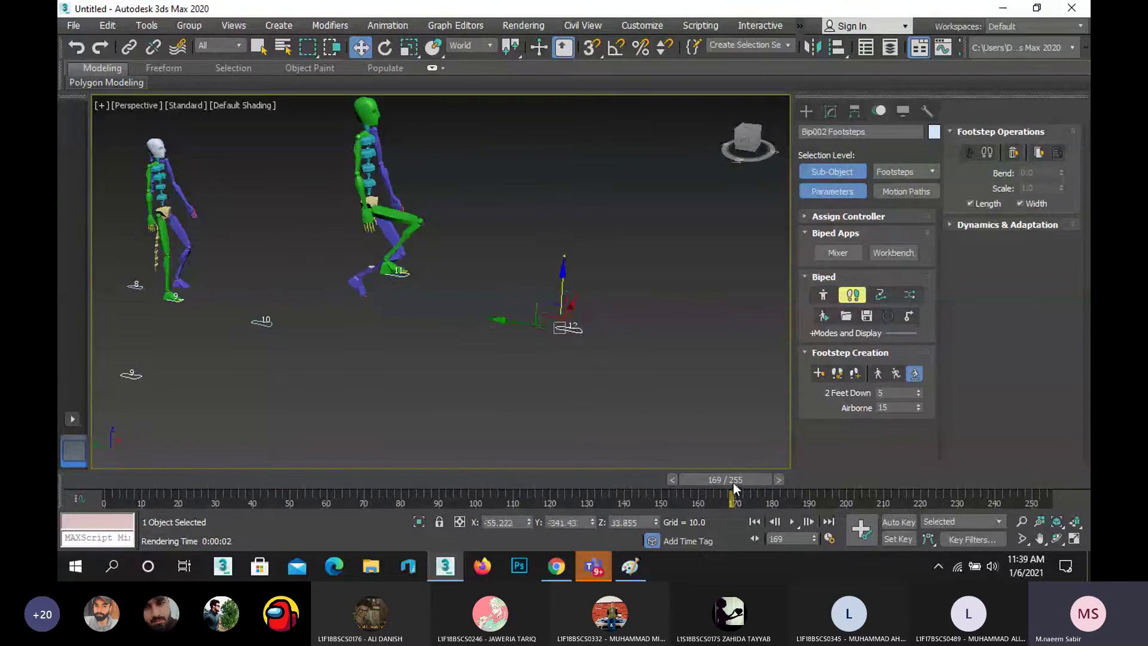
- Go to frame 98, raise footstep 13 to a Z height of about 11.8, and leave Footstep Mode
drag(733, 483, 470, 497)
key(w)
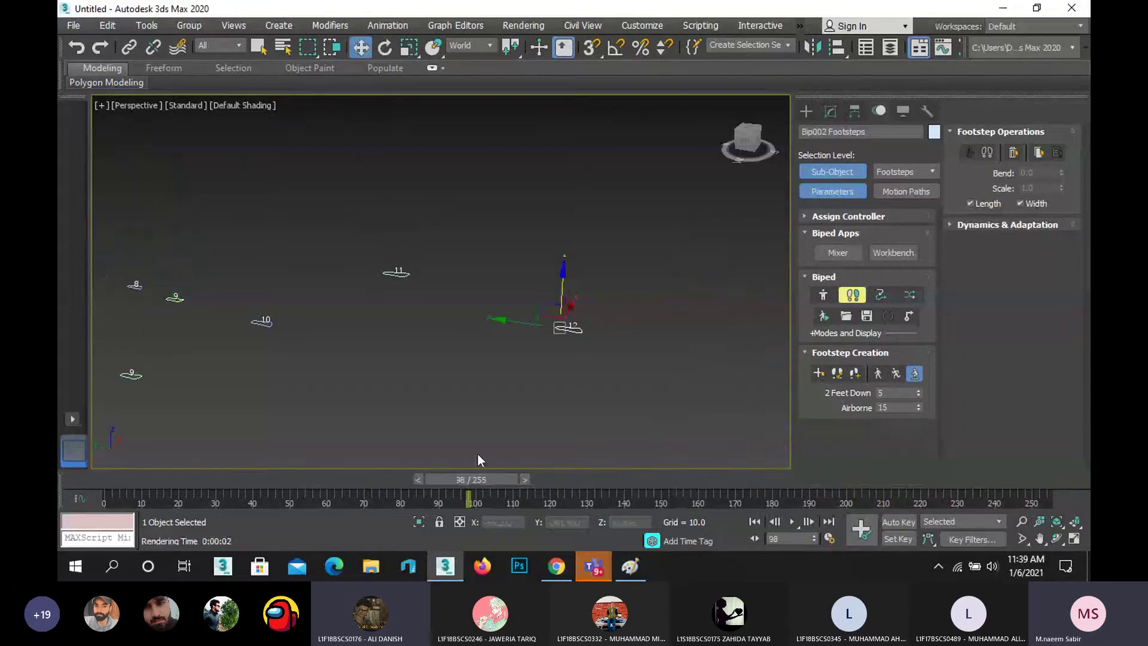
scroll(479, 453, down, 3)
click(573, 404)
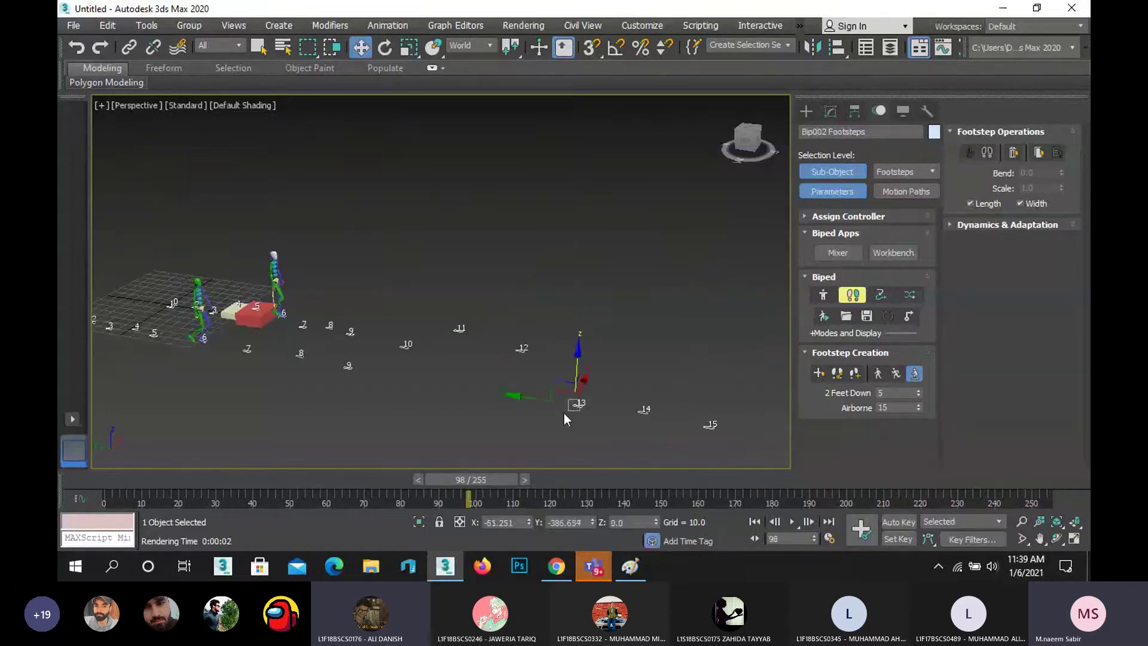
drag(576, 369, 577, 354)
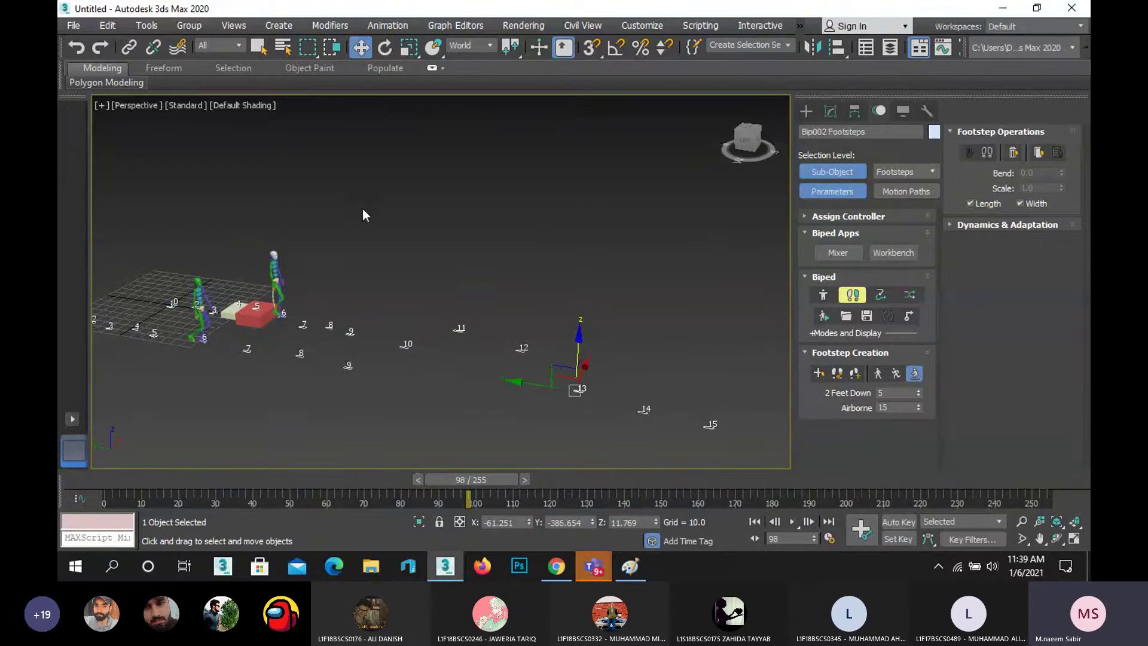
click(515, 367)
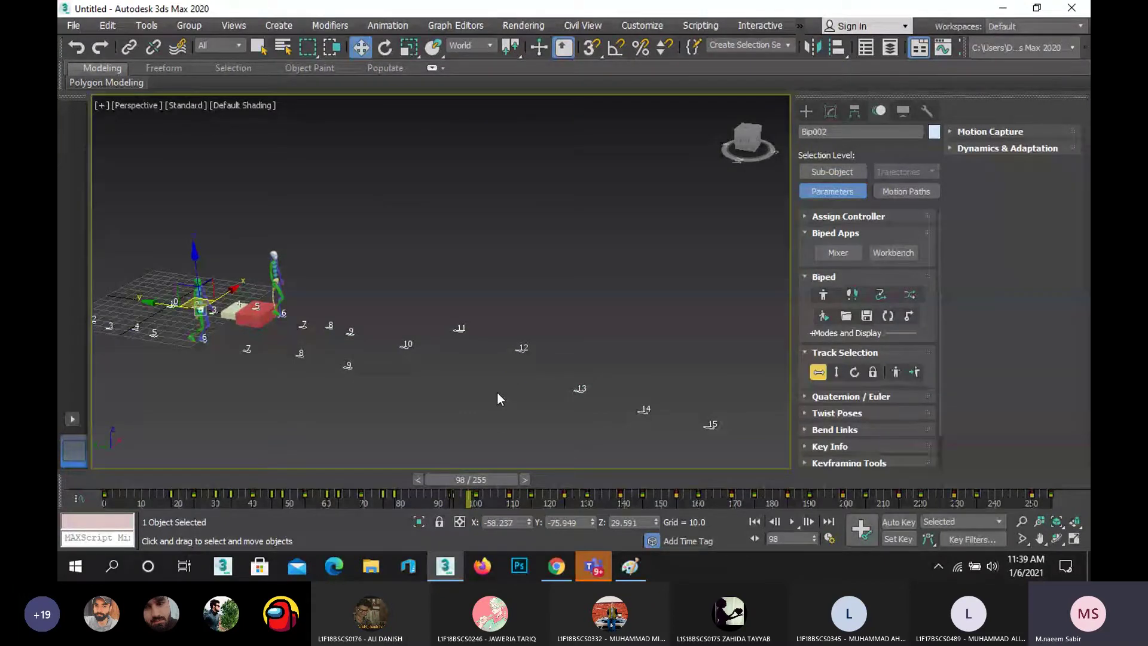
- Switch to the Microsoft Teams meeting window
click(597, 568)
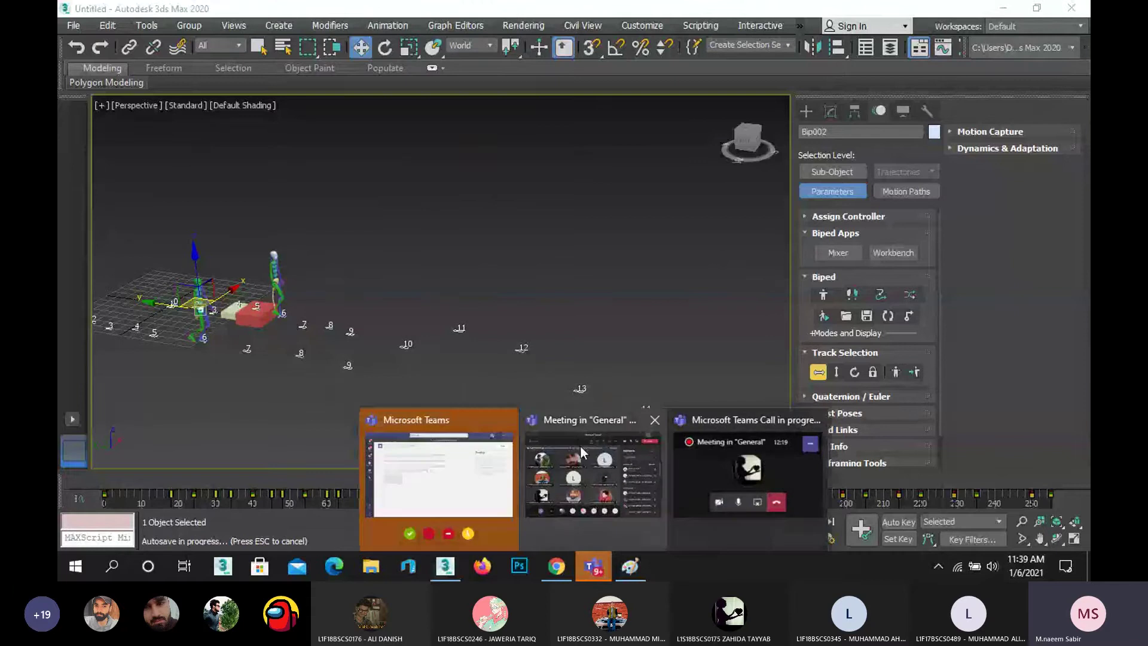
mouse_move(579, 450)
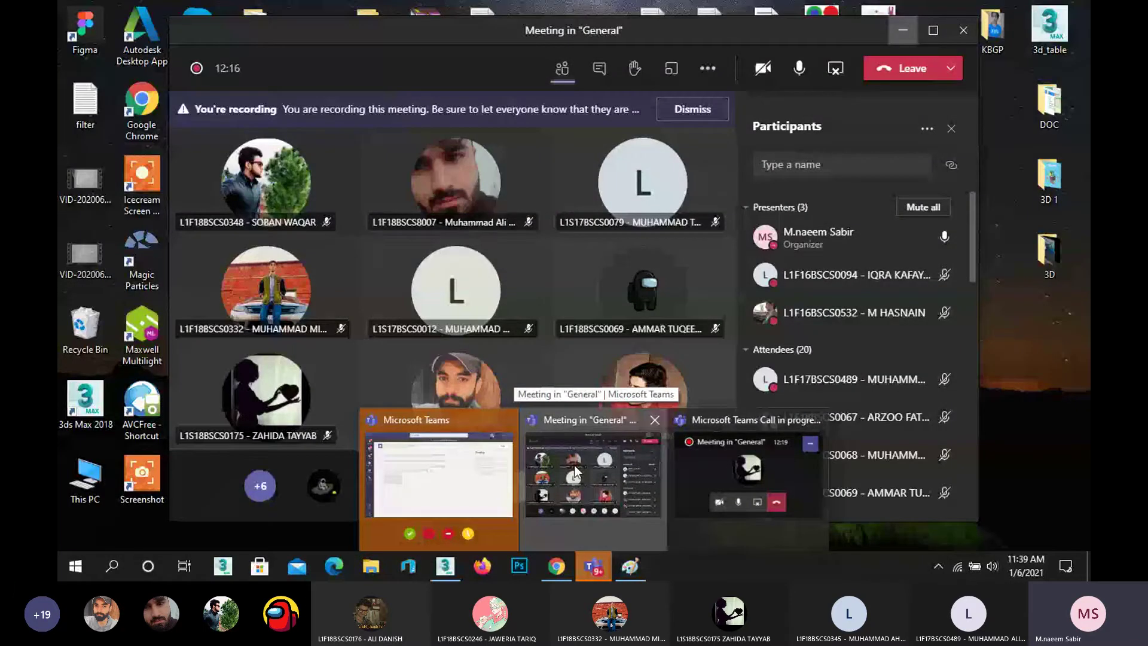
click(575, 472)
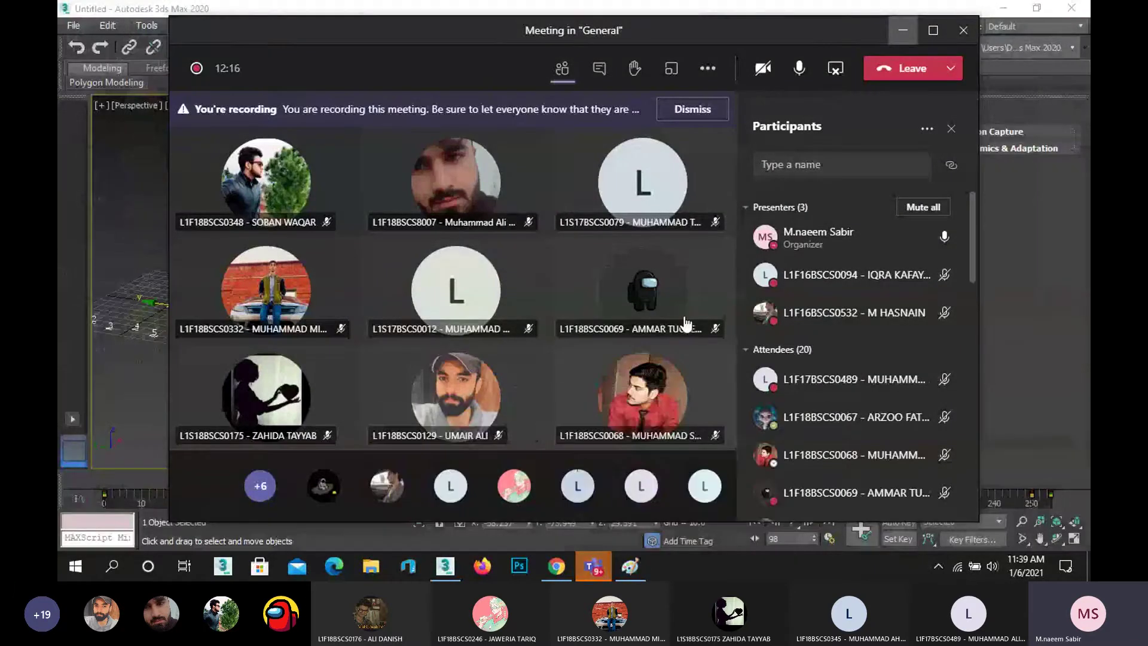
- Mute the microphone and open the screen-sharing options in the Teams meeting
click(800, 69)
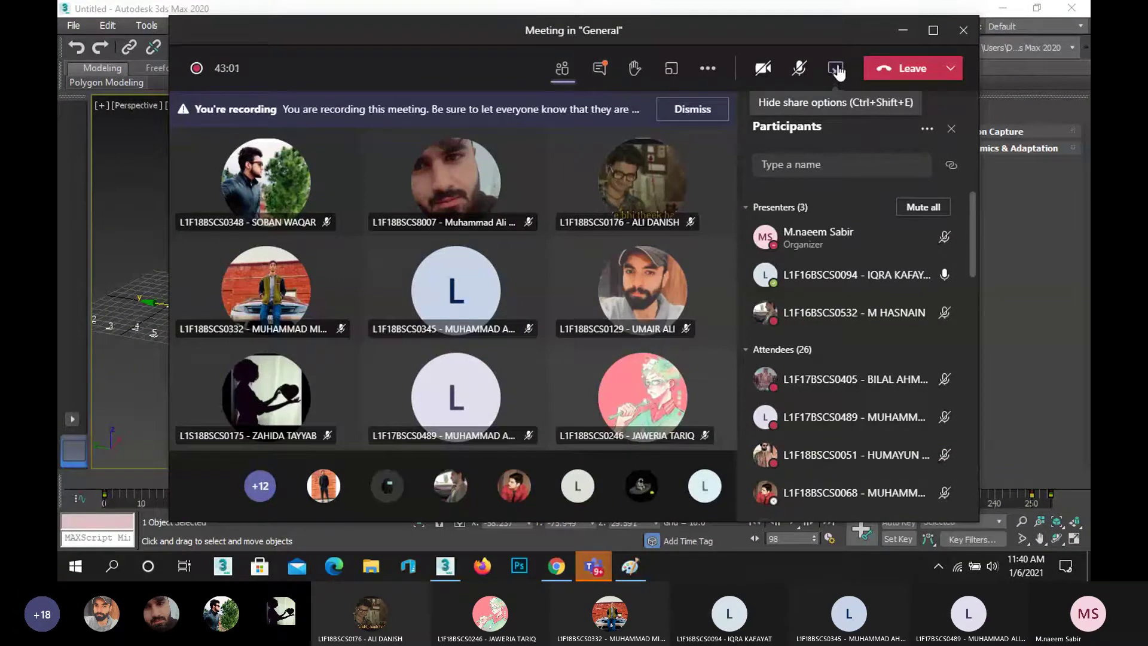
click(838, 70)
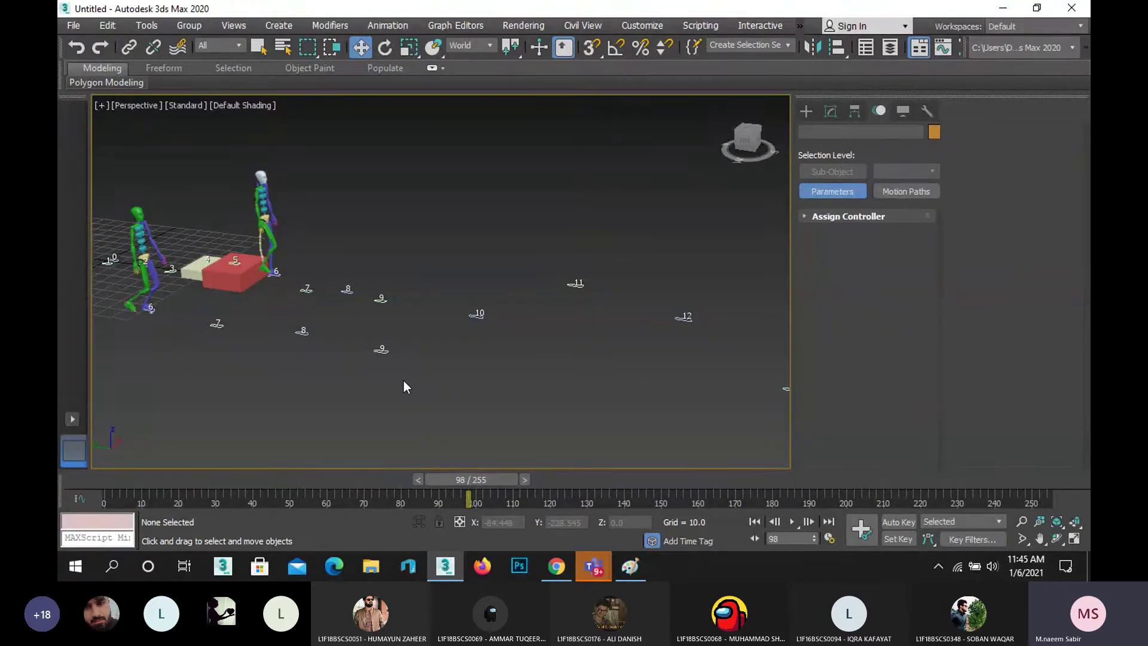
- Examine the two bipeds, the boxes and both footstep paths in the 3ds Max perspective view from several angles and distances
scroll(403, 383, down, 2)
middle_drag(403, 385, 401, 348)
scroll(401, 348, down, 2)
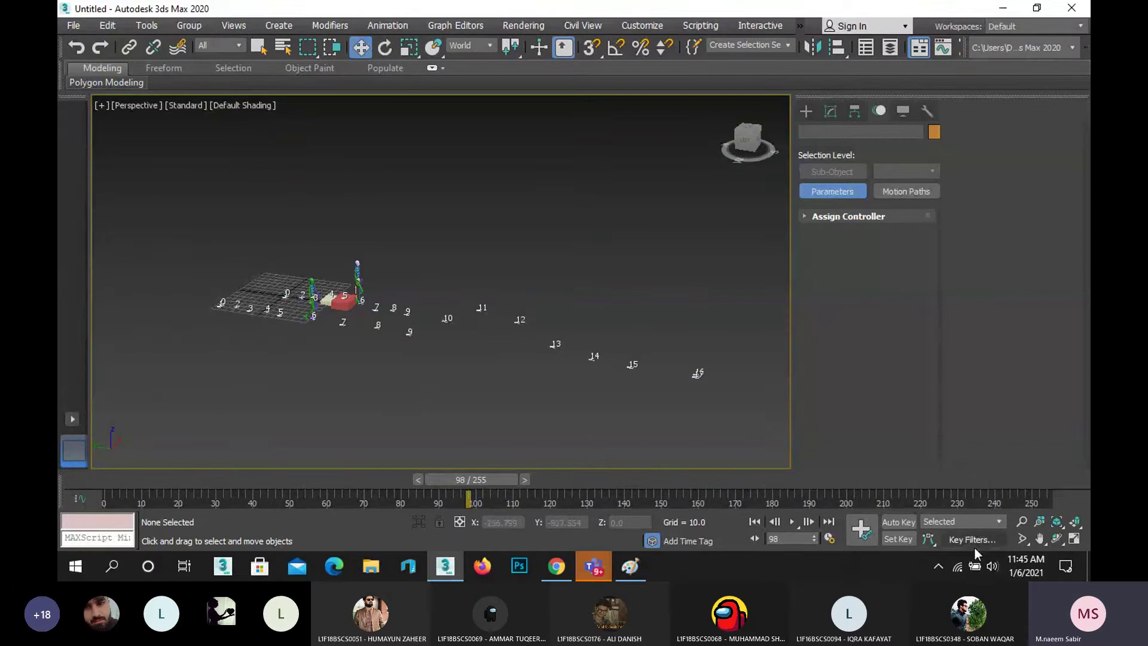
click(1057, 539)
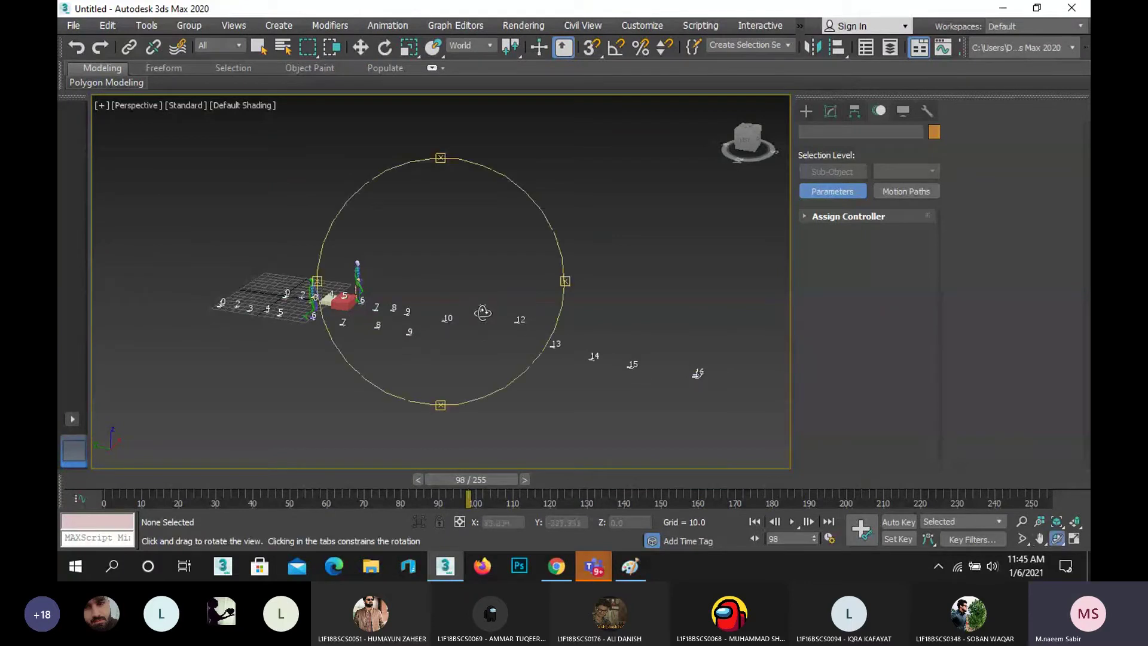
drag(483, 312, 606, 316)
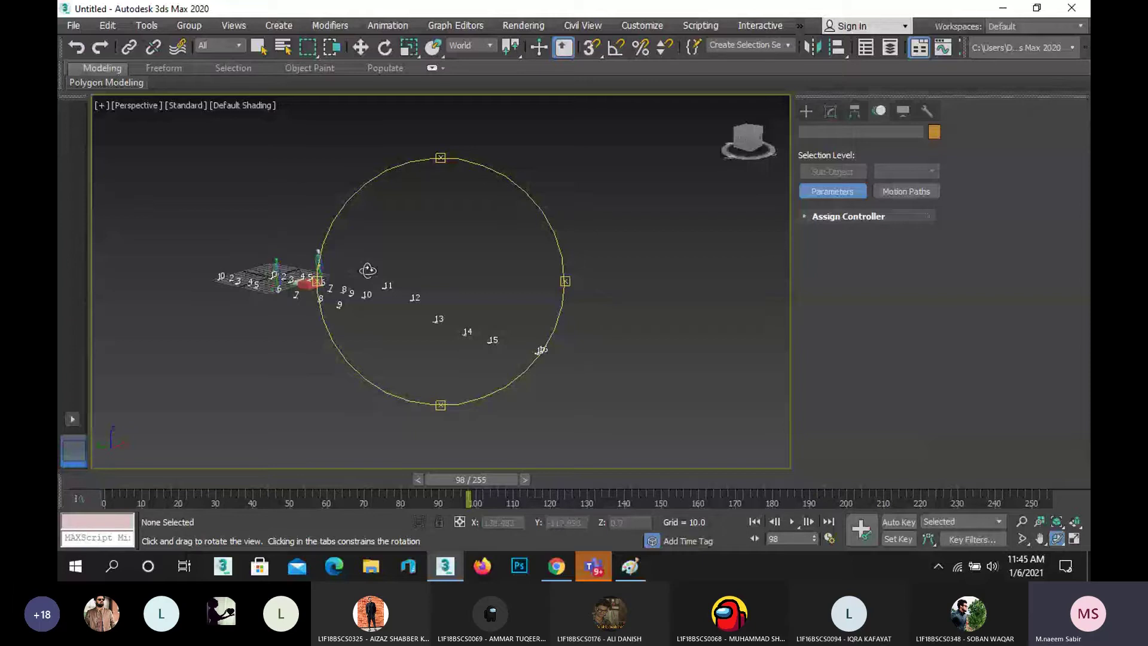
drag(368, 270, 457, 315)
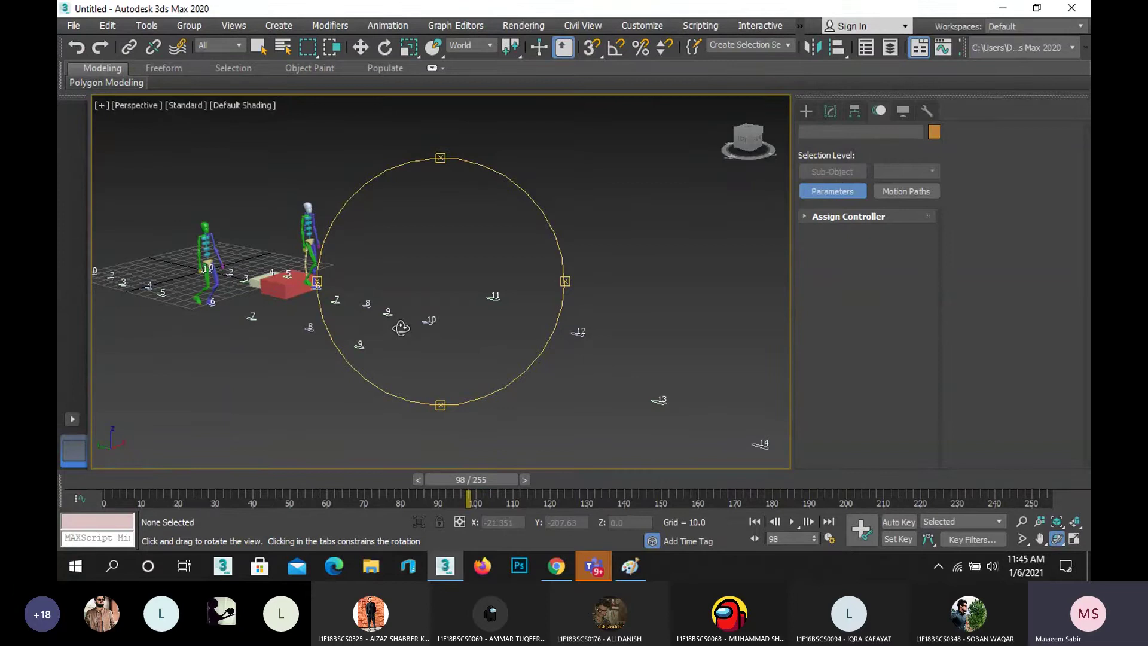
scroll(443, 325, down, 3)
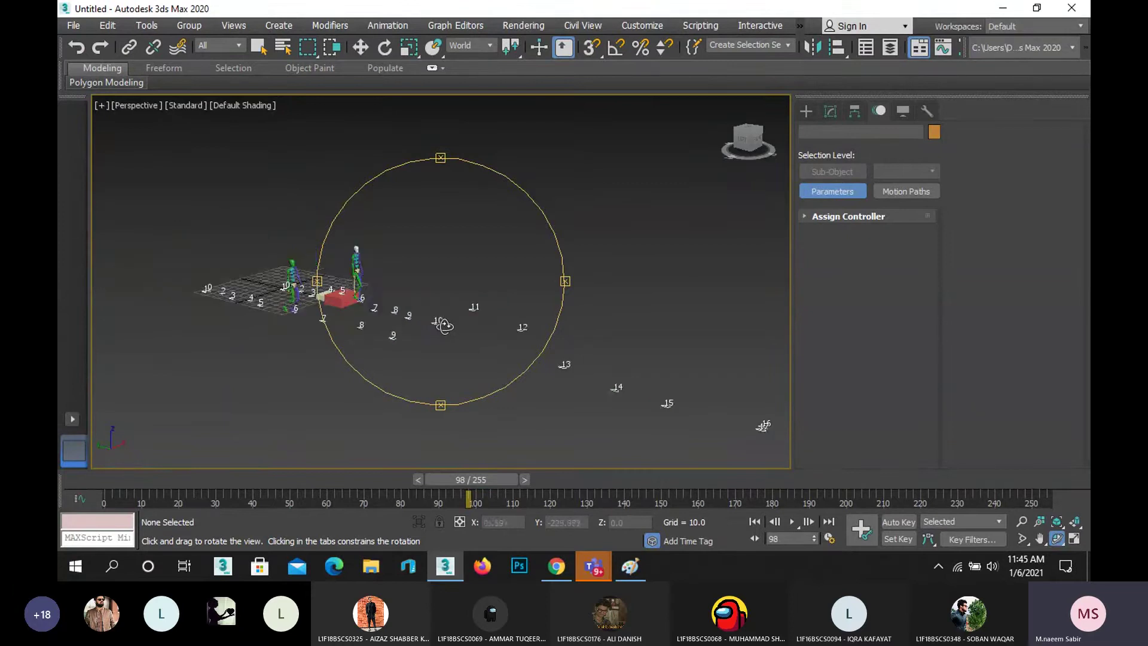
key(w)
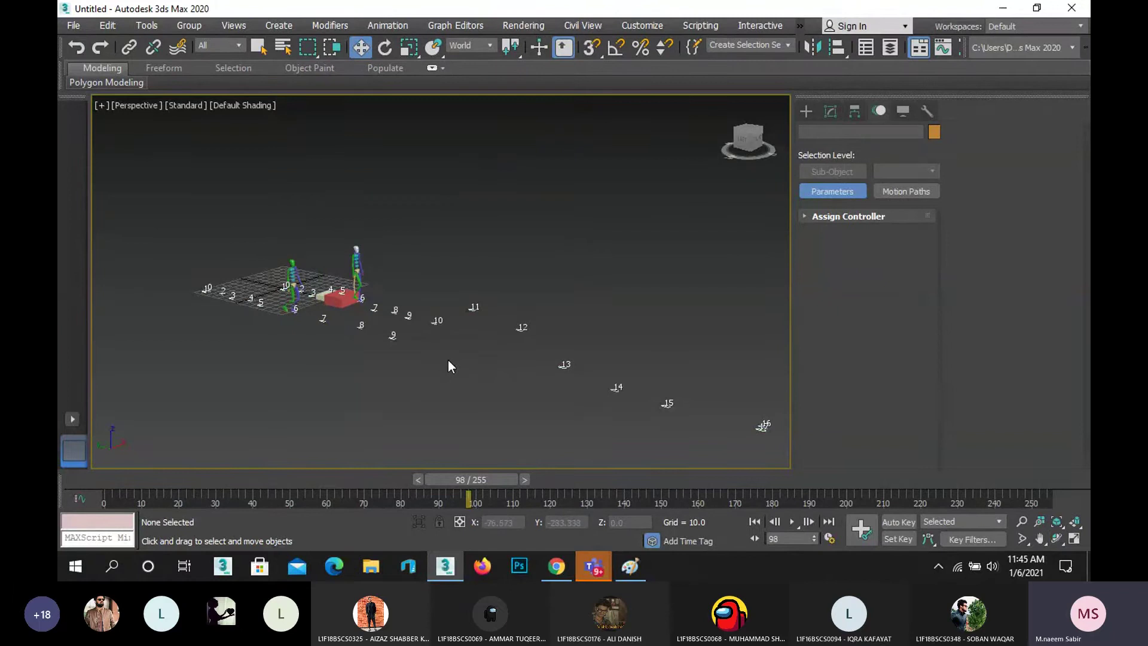
scroll(447, 360, down, 3)
middle_drag(447, 360, 394, 358)
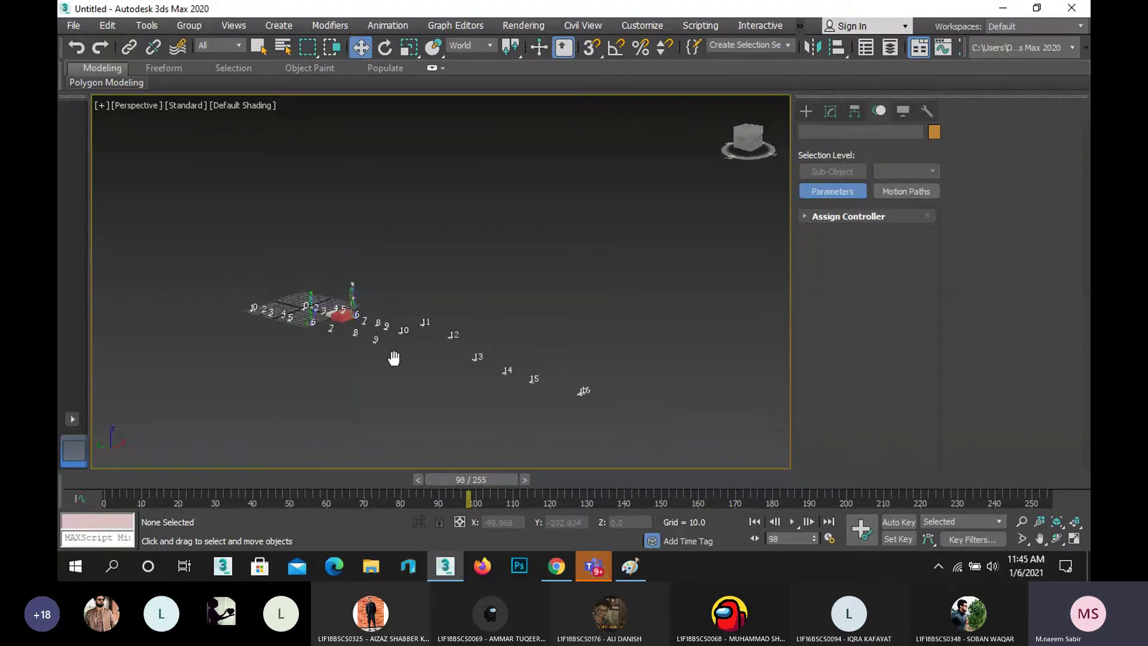
scroll(393, 358, up, 2)
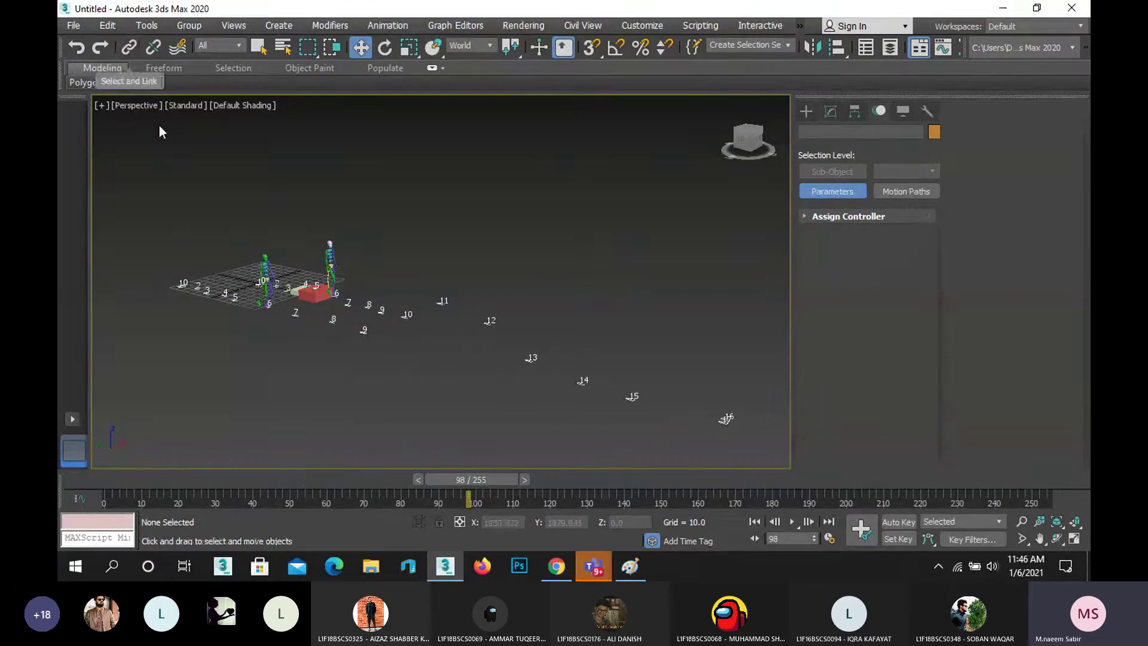
drag(146, 214, 744, 474)
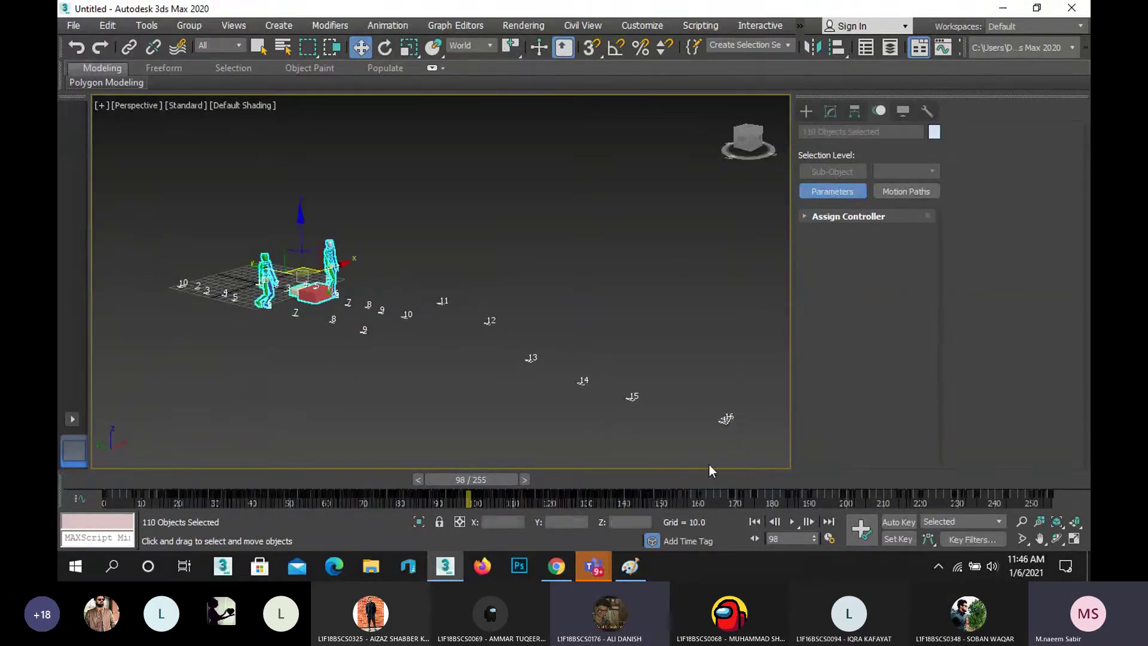
click(73, 26)
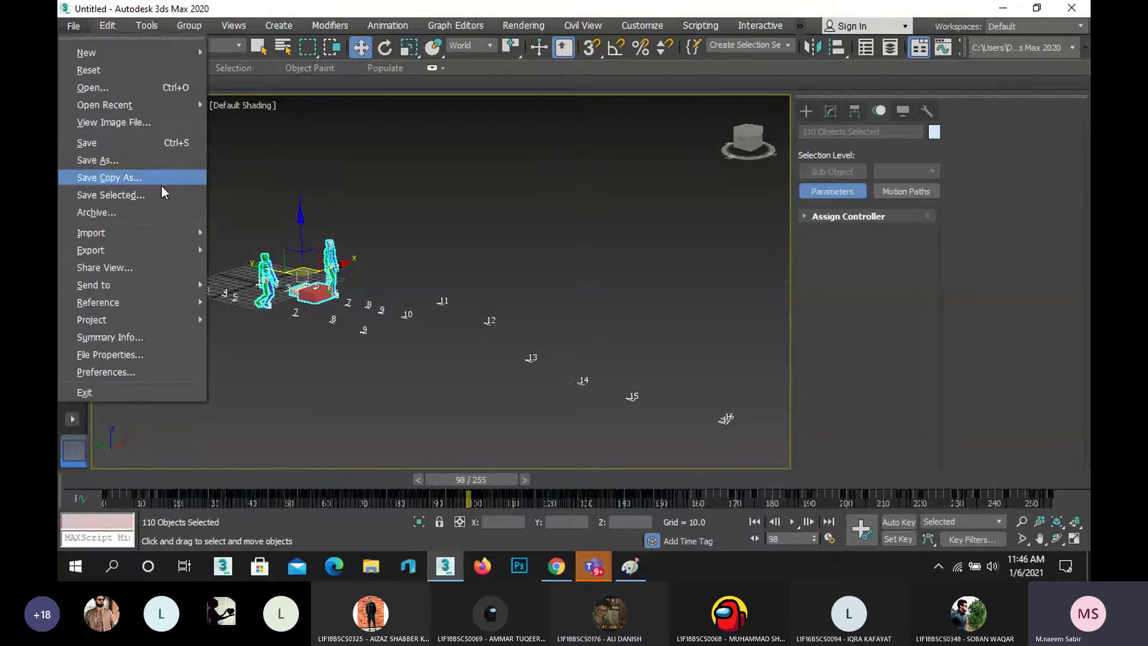
click(345, 172)
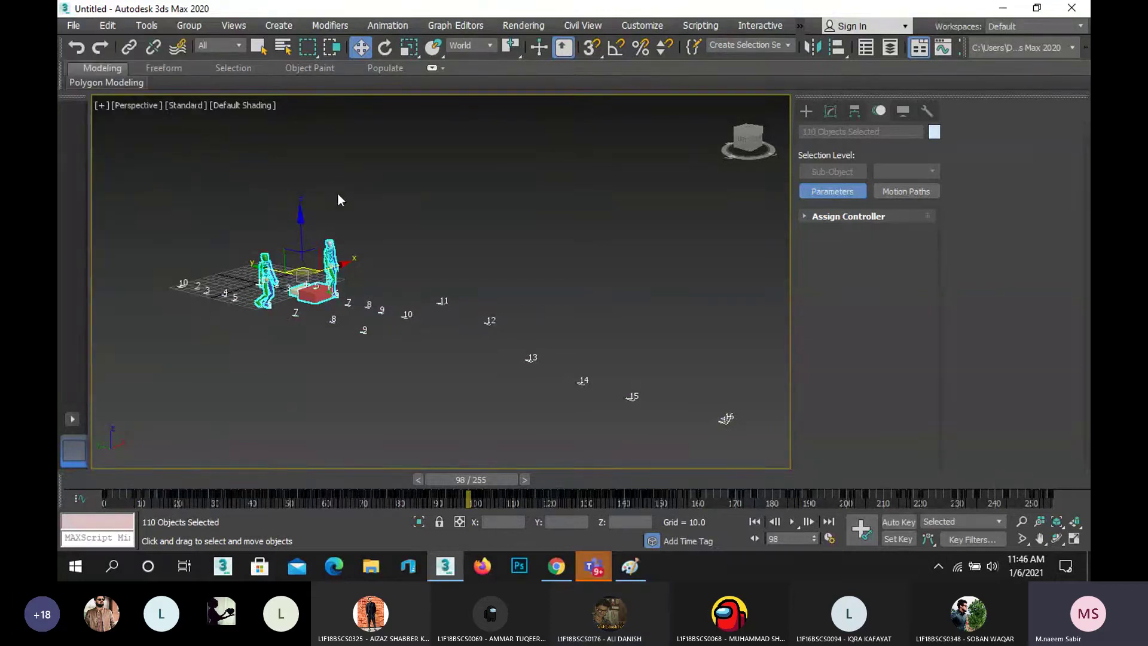
click(357, 342)
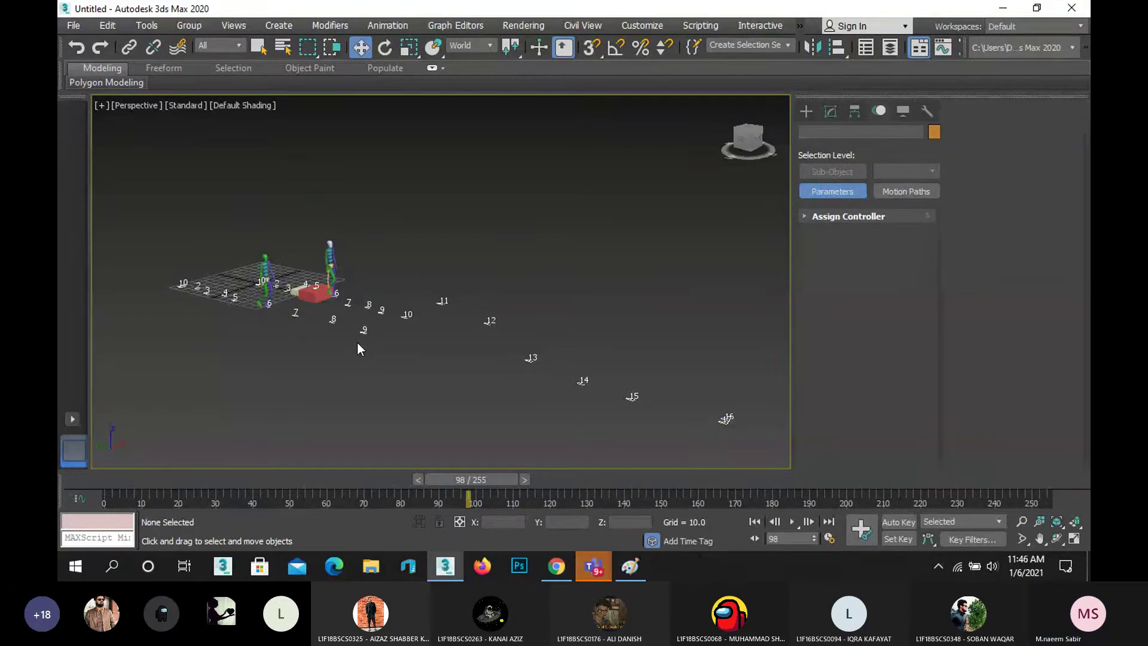
click(269, 264)
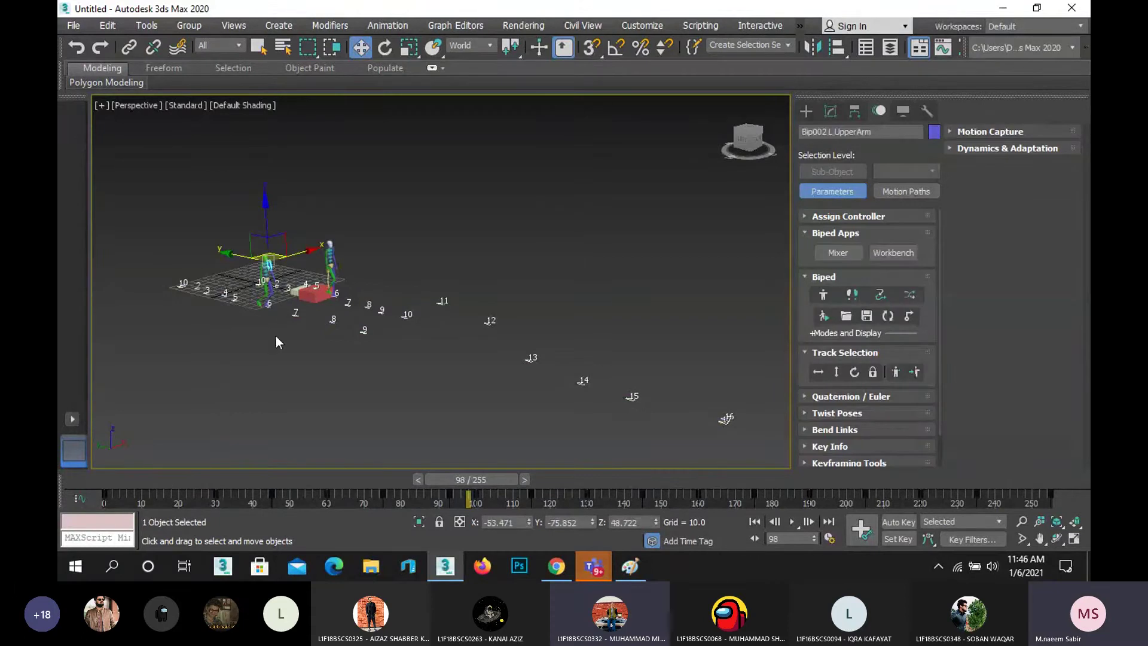
drag(134, 207, 725, 453)
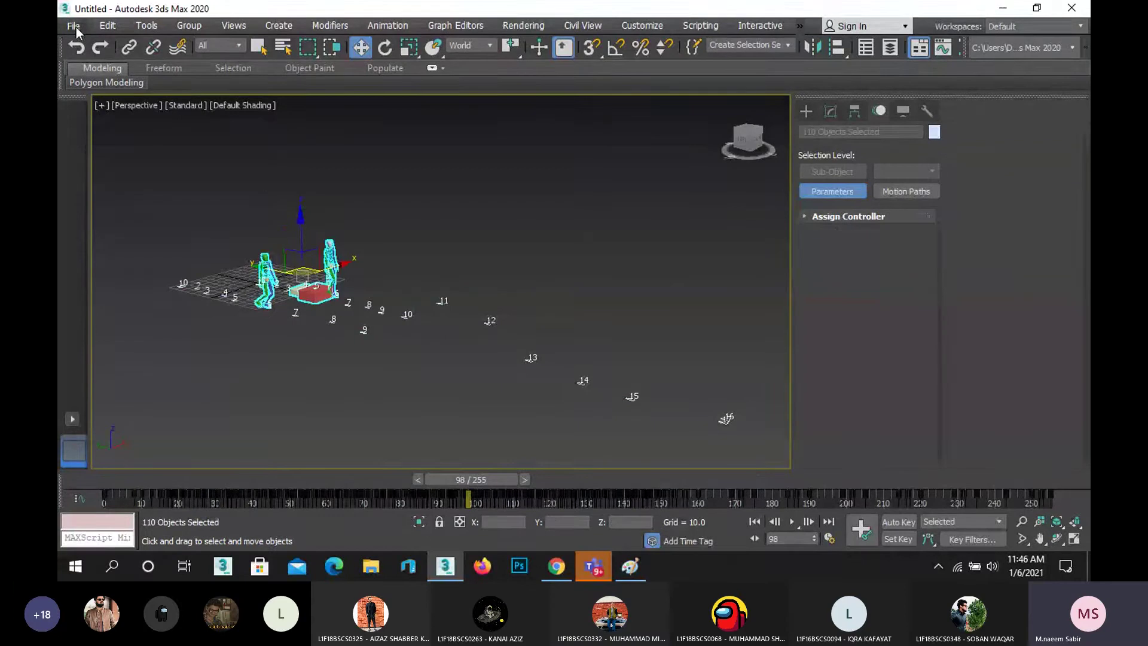
scroll(209, 258, up, 8)
scroll(395, 342, down, 3)
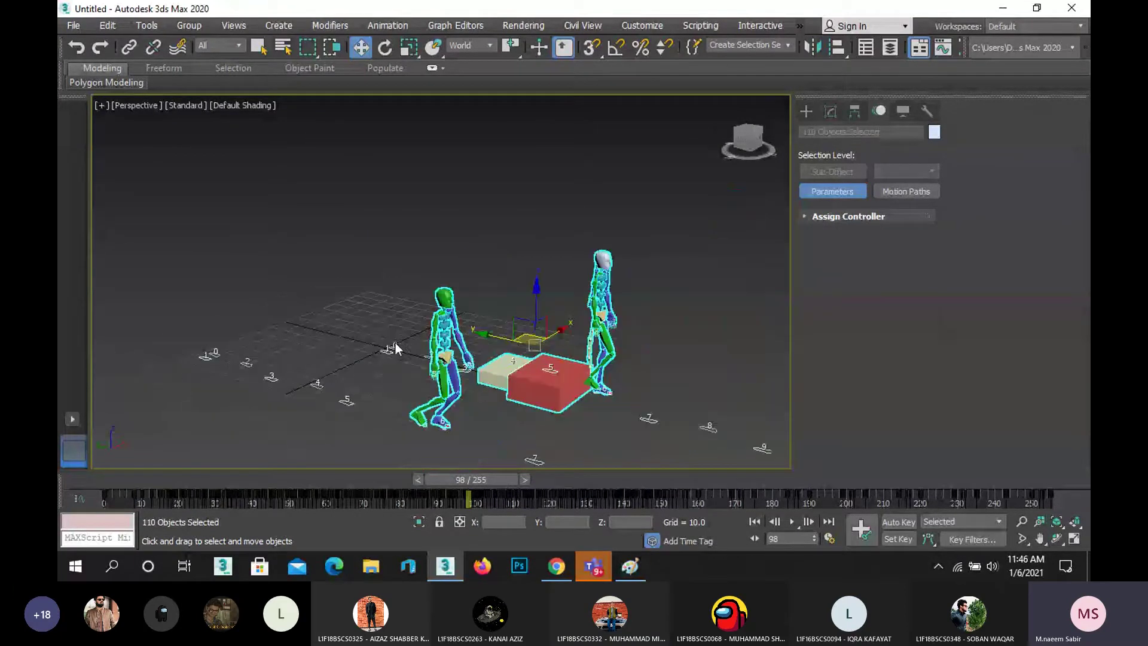
click(378, 345)
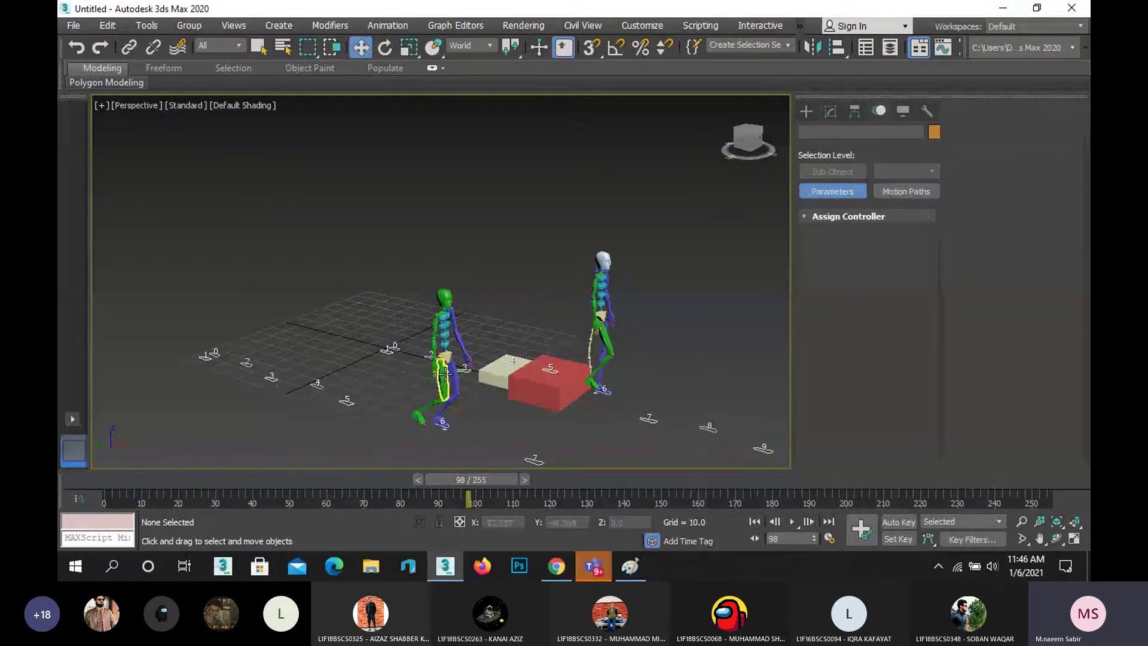
middle_drag(423, 409, 377, 368)
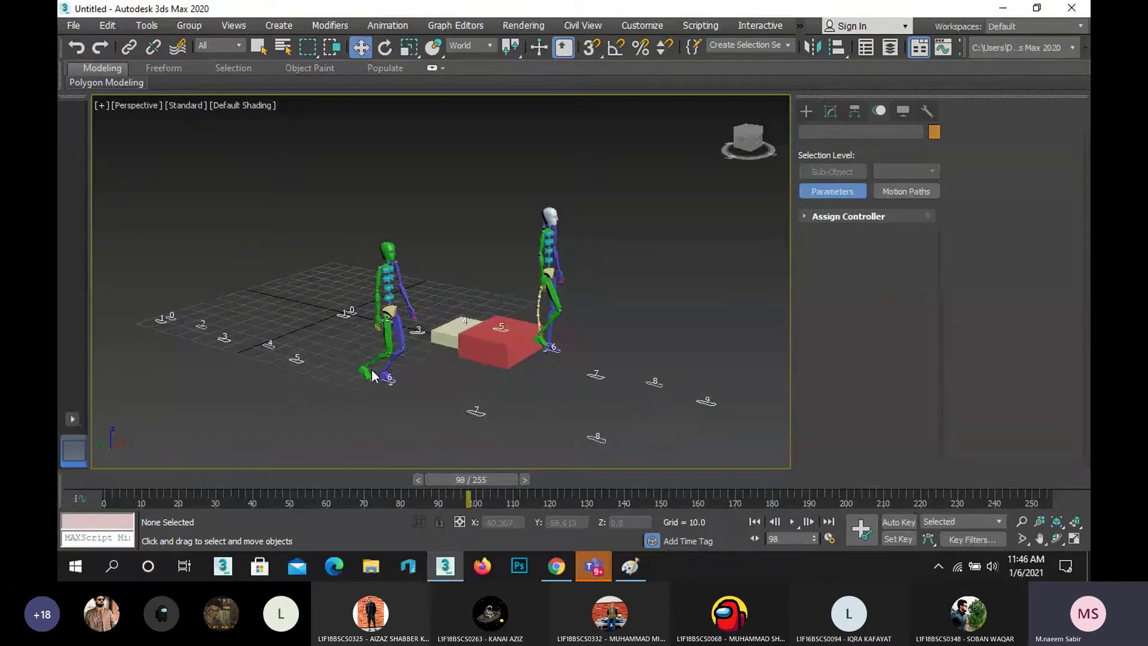
scroll(372, 375, down, 3)
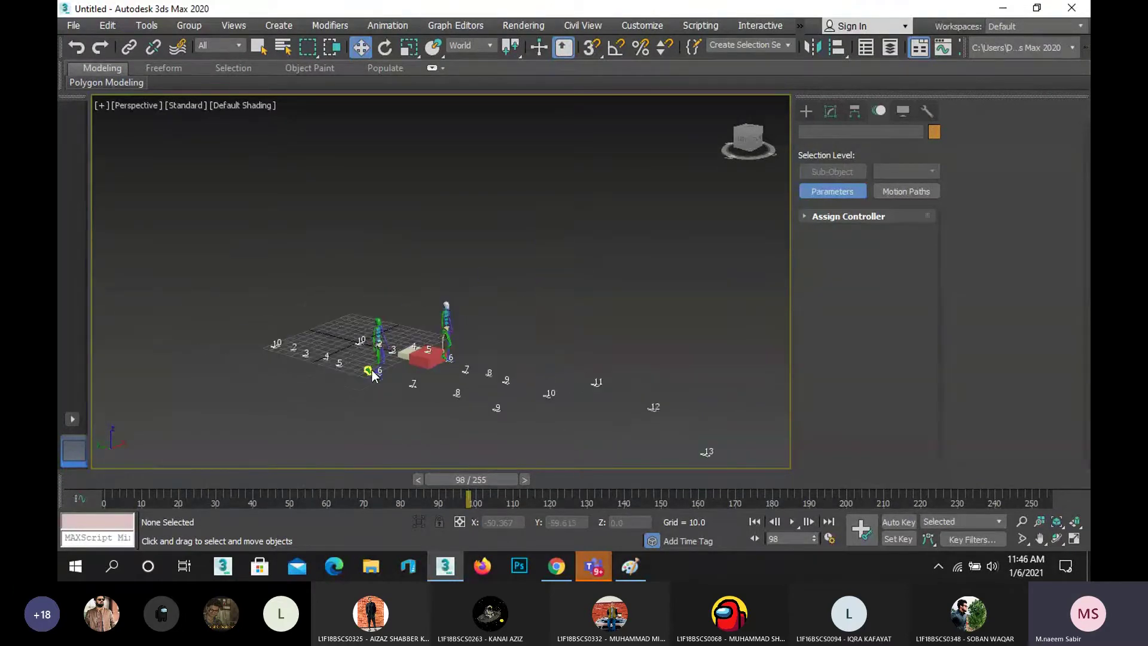
middle_drag(302, 296, 169, 185)
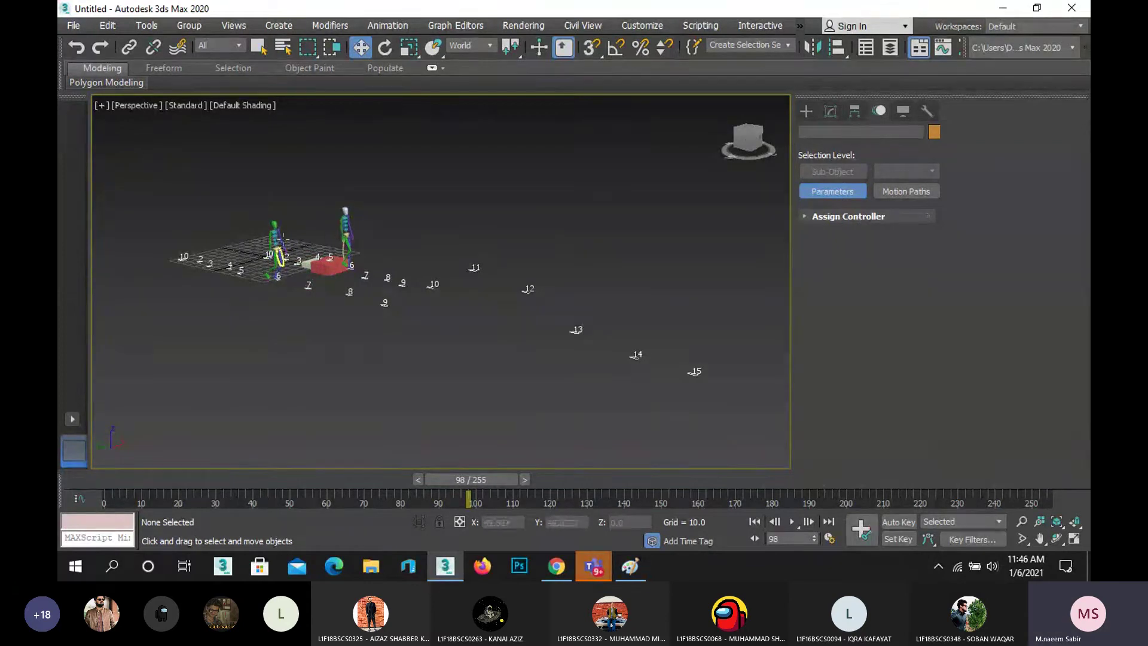
drag(157, 168, 732, 448)
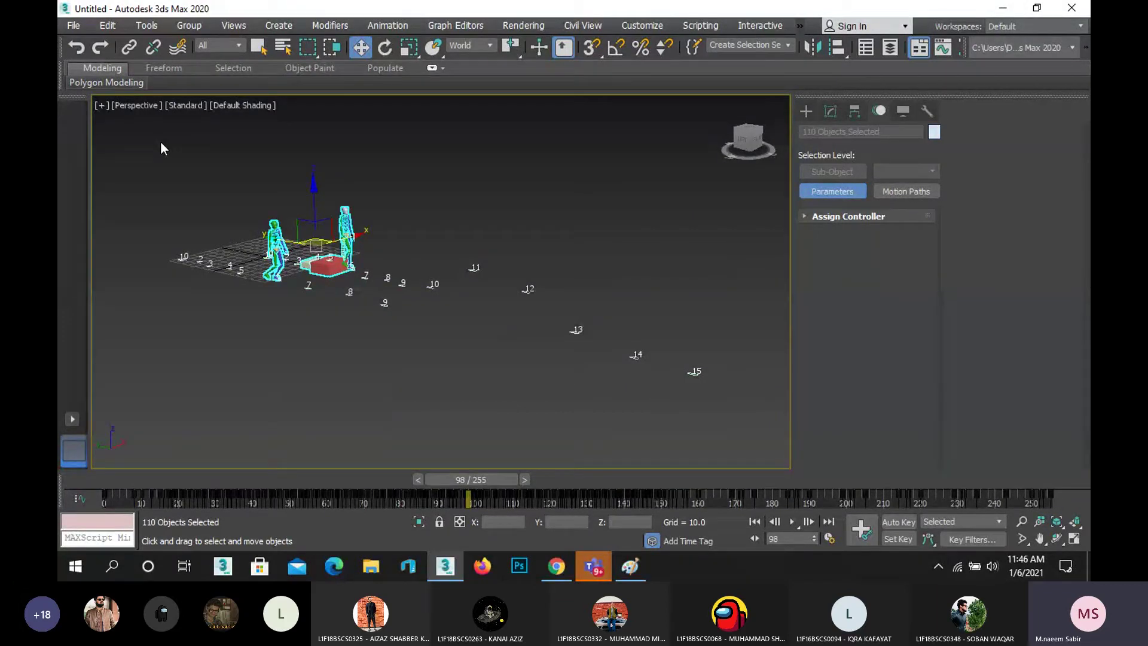
click(73, 25)
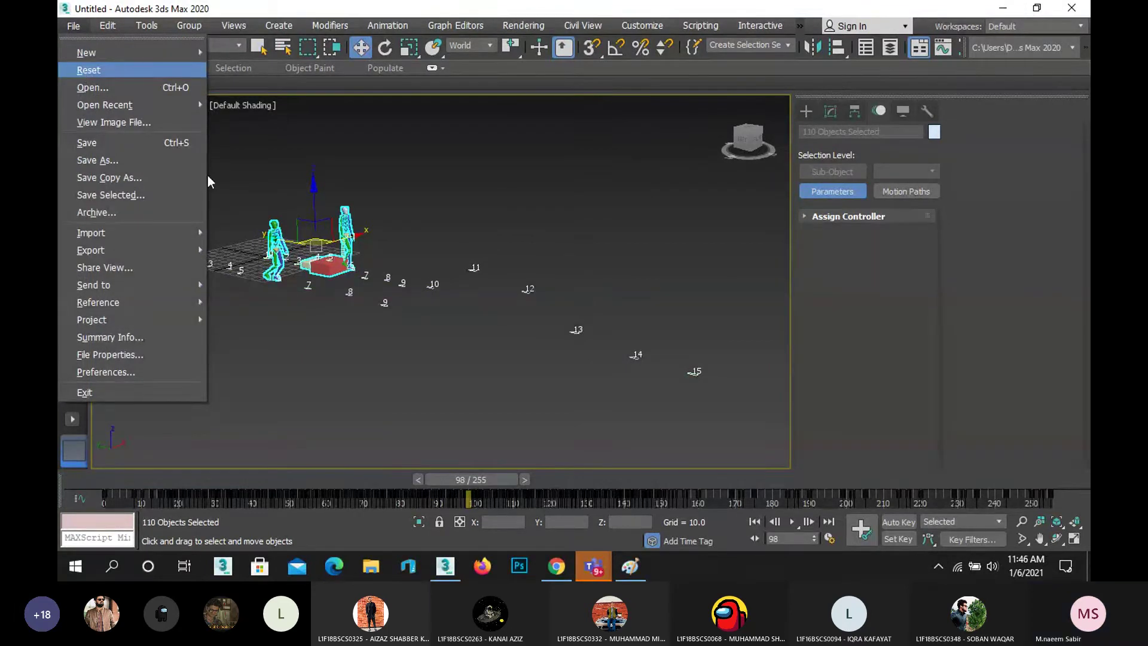
click(474, 387)
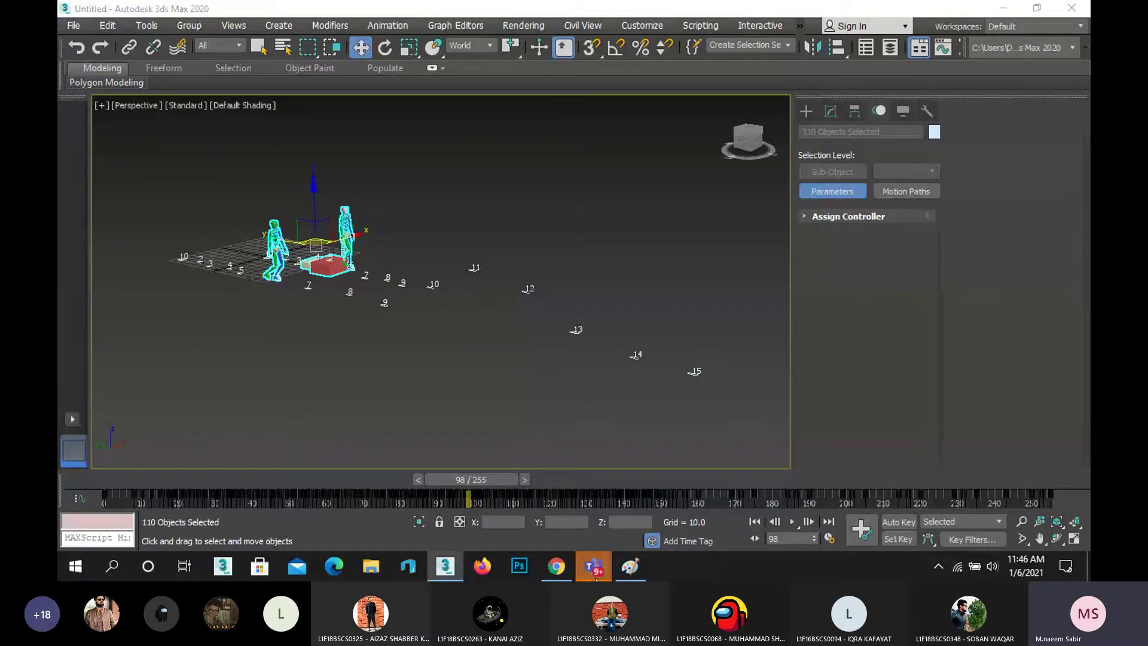
- Bring up the floating Teams call window, clear the selection in the 3ds Max scene, and minimise the call window
mouse_move(589, 571)
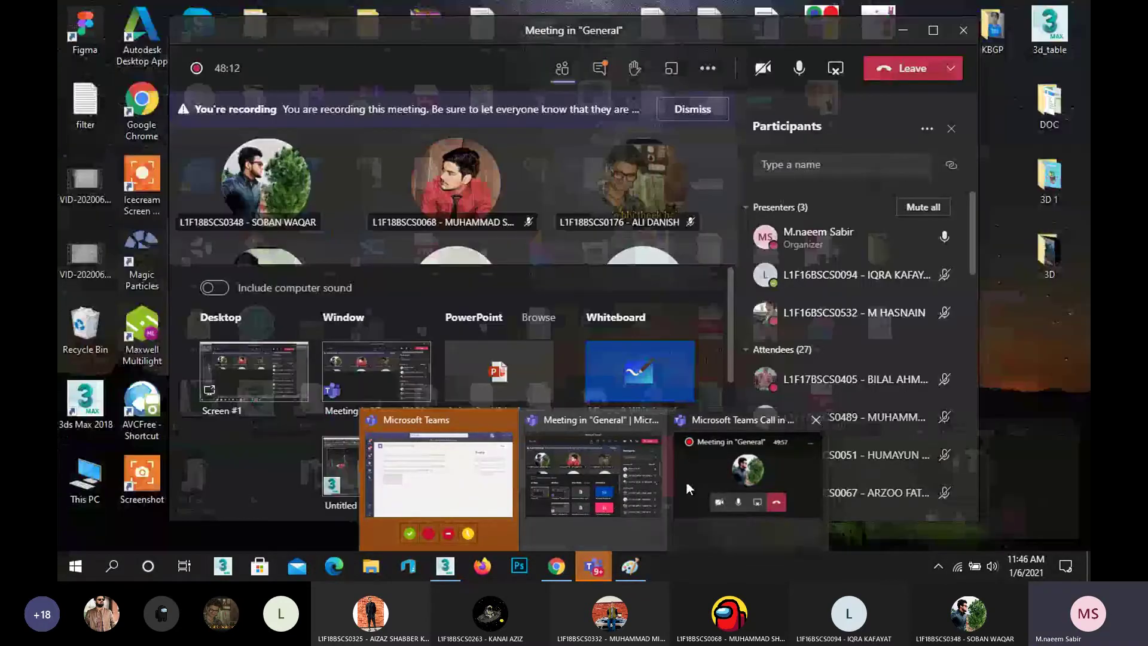
click(686, 482)
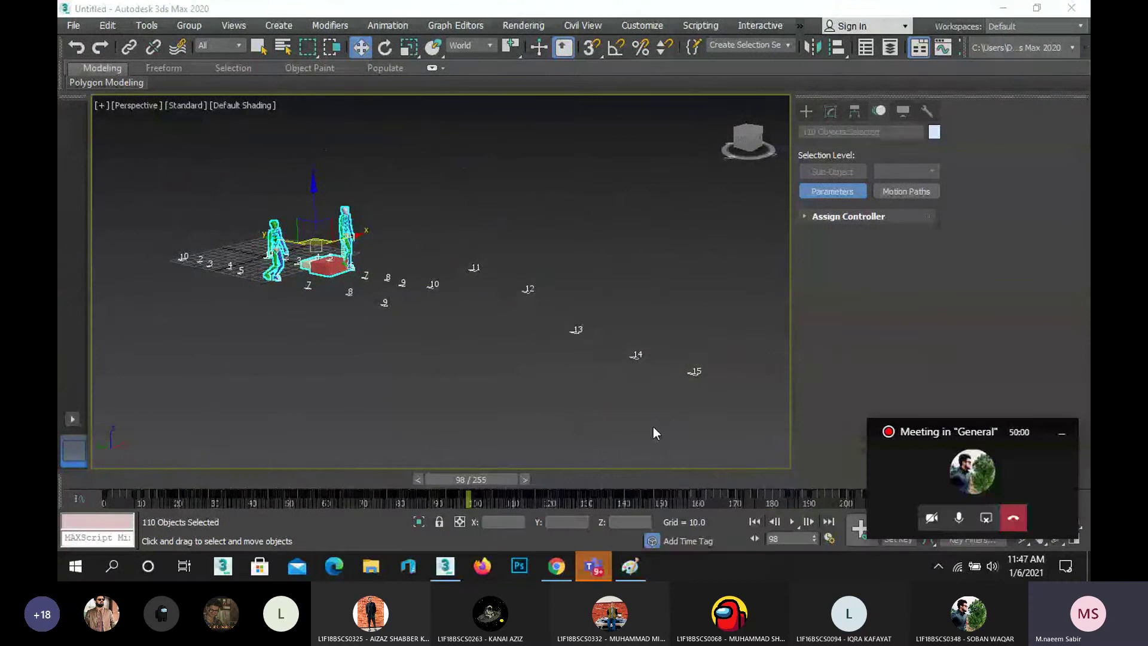
click(498, 386)
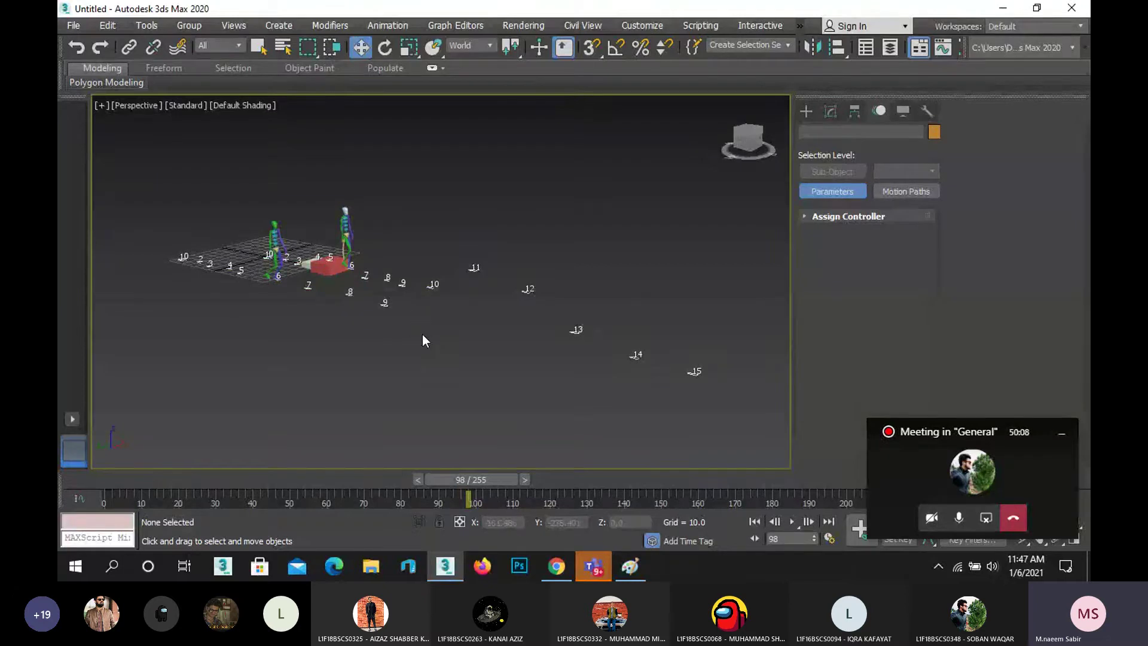
scroll(410, 295, up, 2)
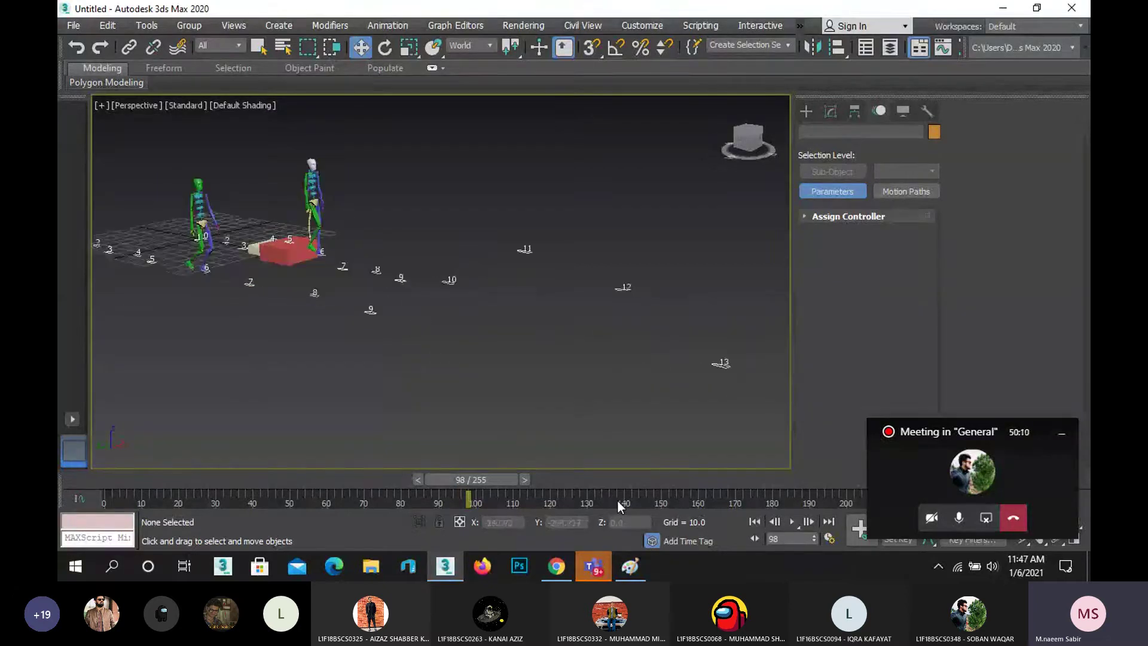
click(1062, 433)
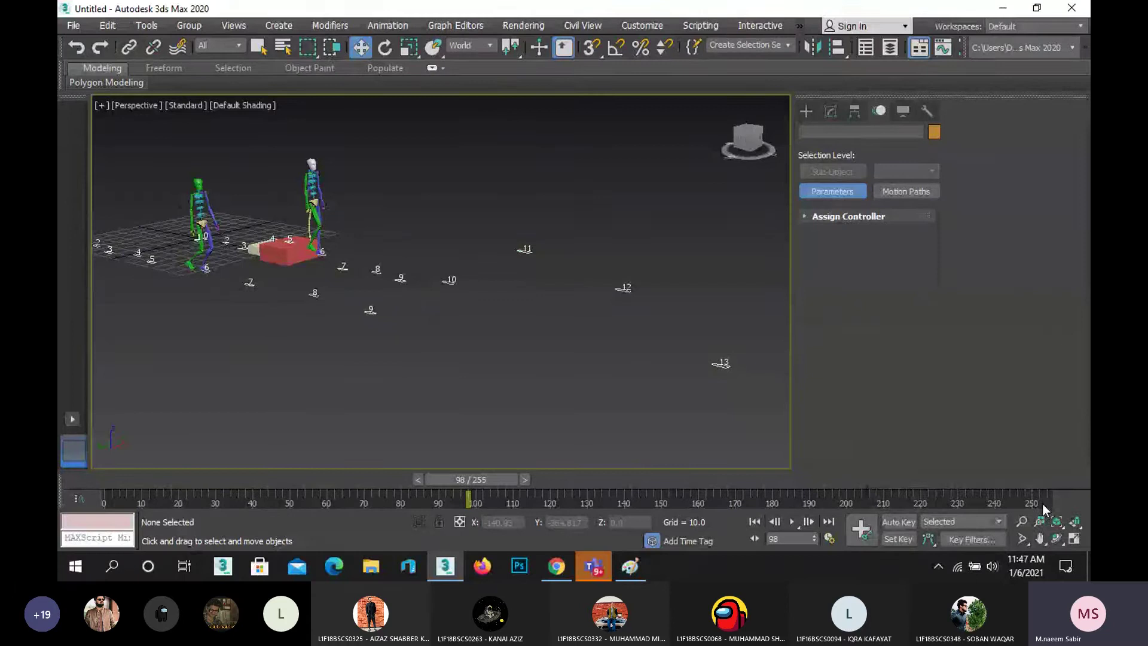
- Reset the program to an empty default scene, discarding the two bipeds, boxes and footsteps
click(1057, 538)
drag(502, 311, 305, 305)
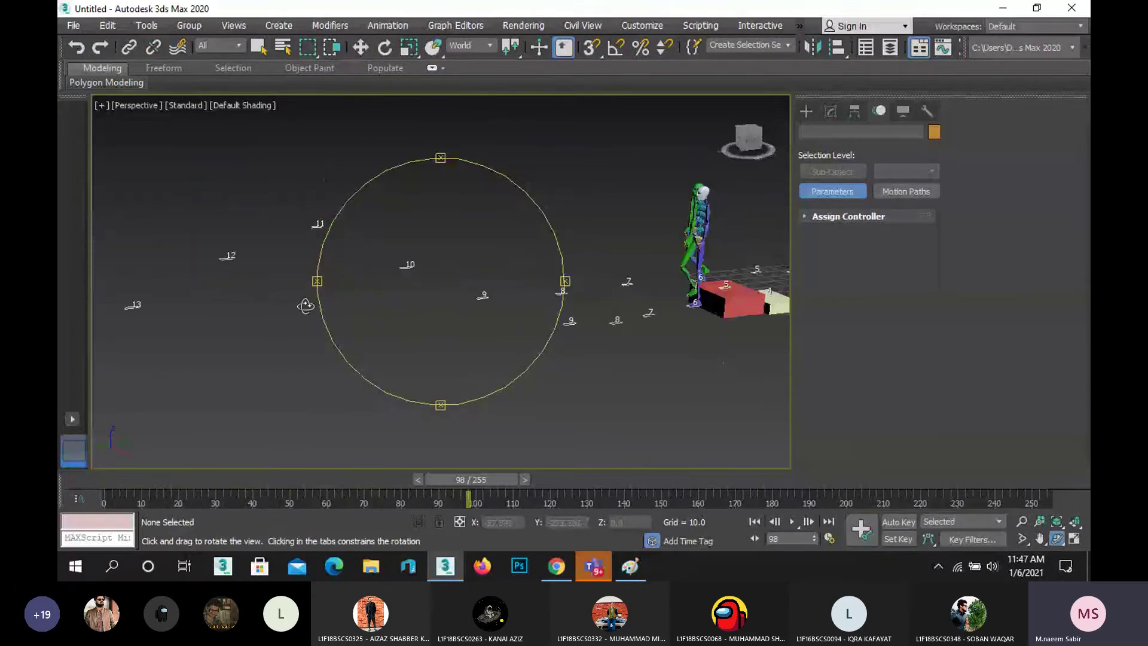
drag(512, 327, 454, 317)
key(w)
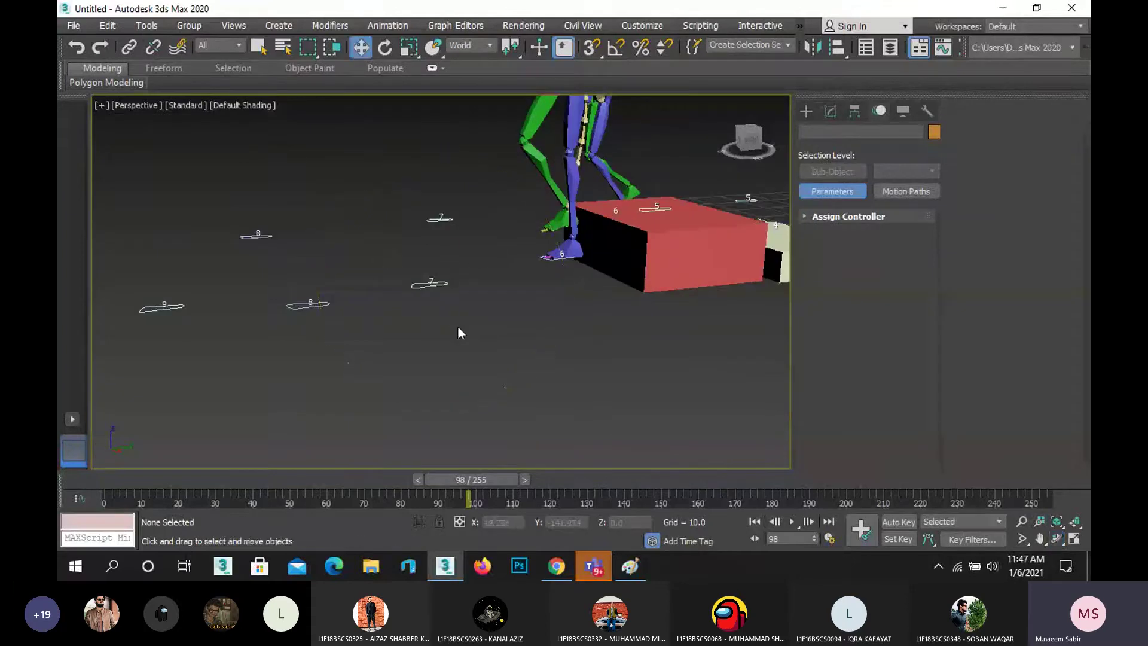
scroll(460, 336, down, 5)
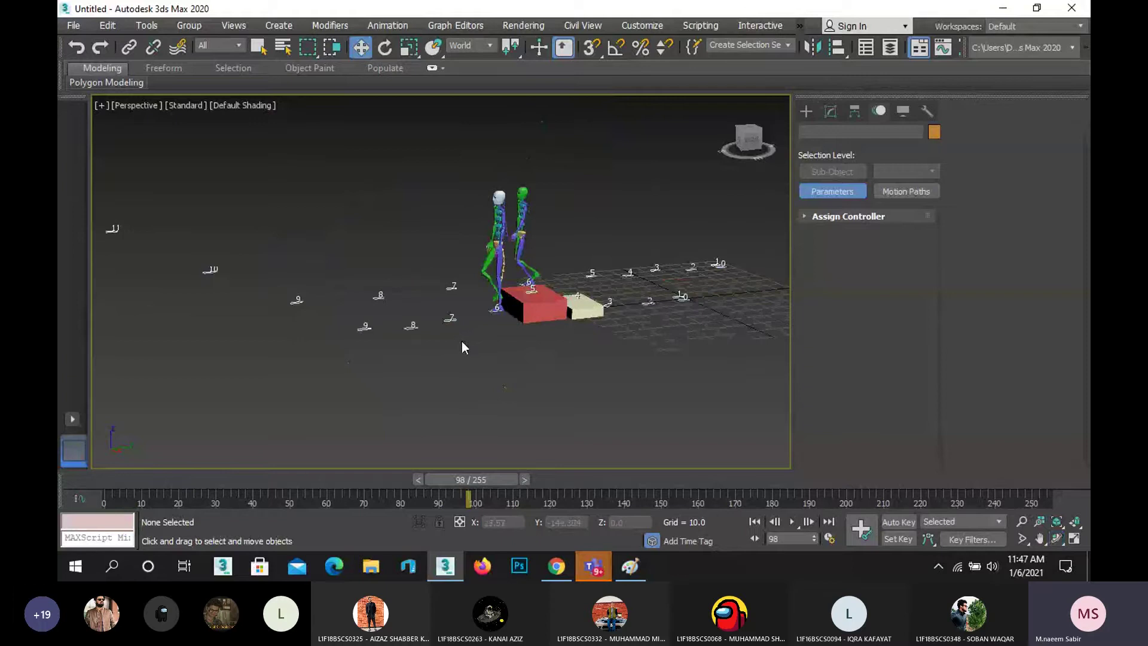
scroll(504, 374, down, 5)
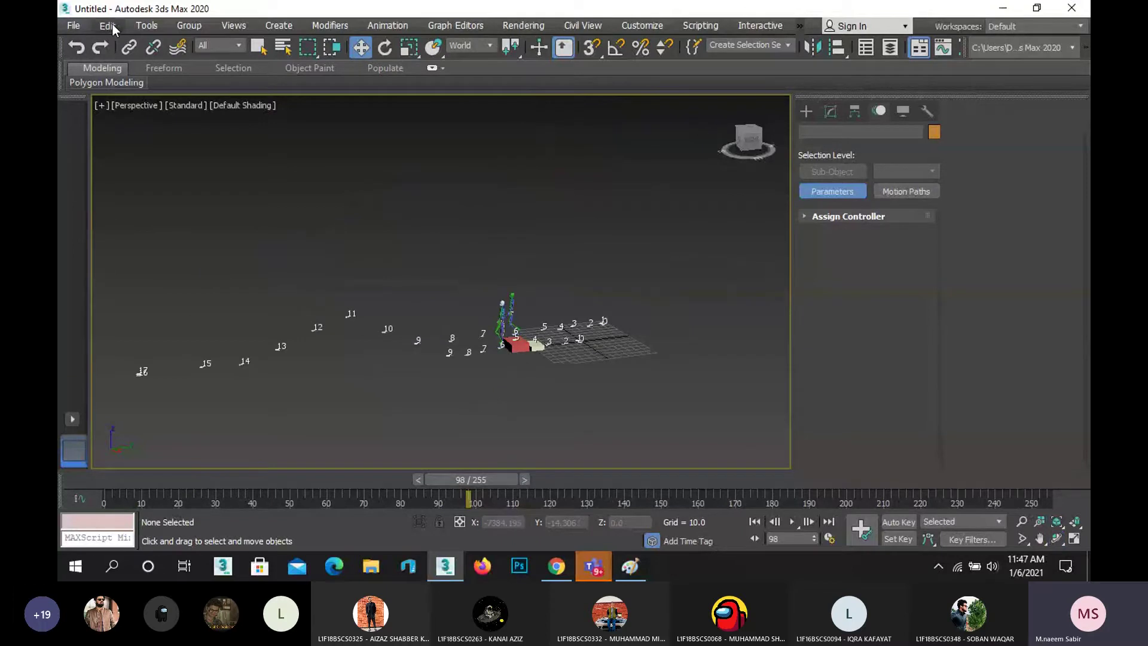
click(73, 25)
click(91, 67)
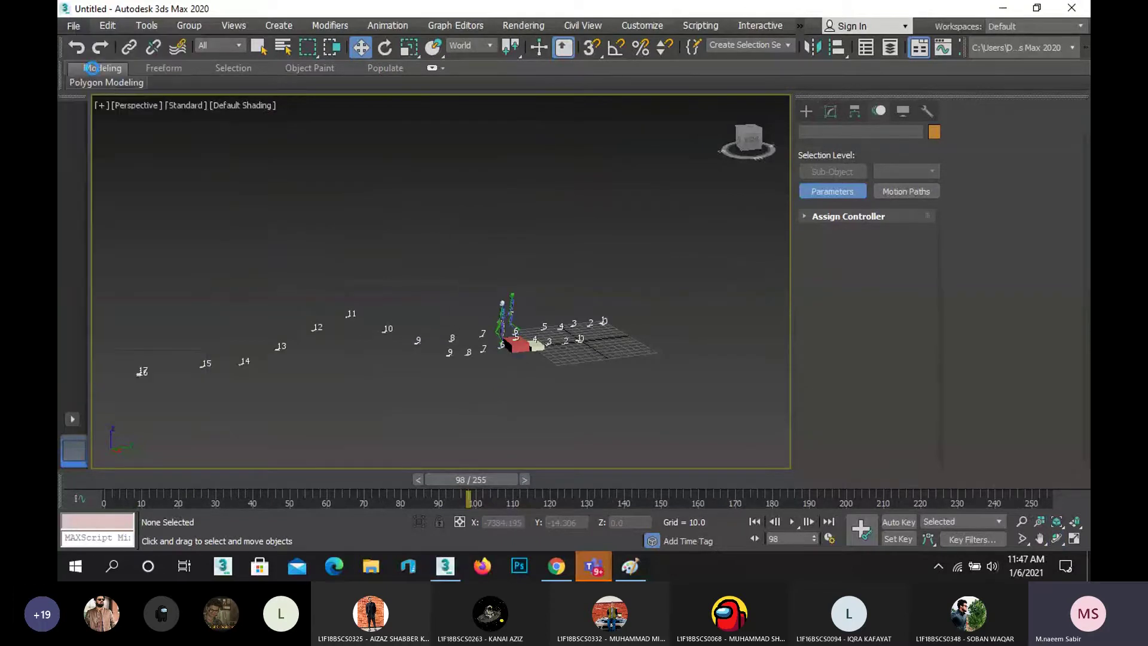
click(574, 310)
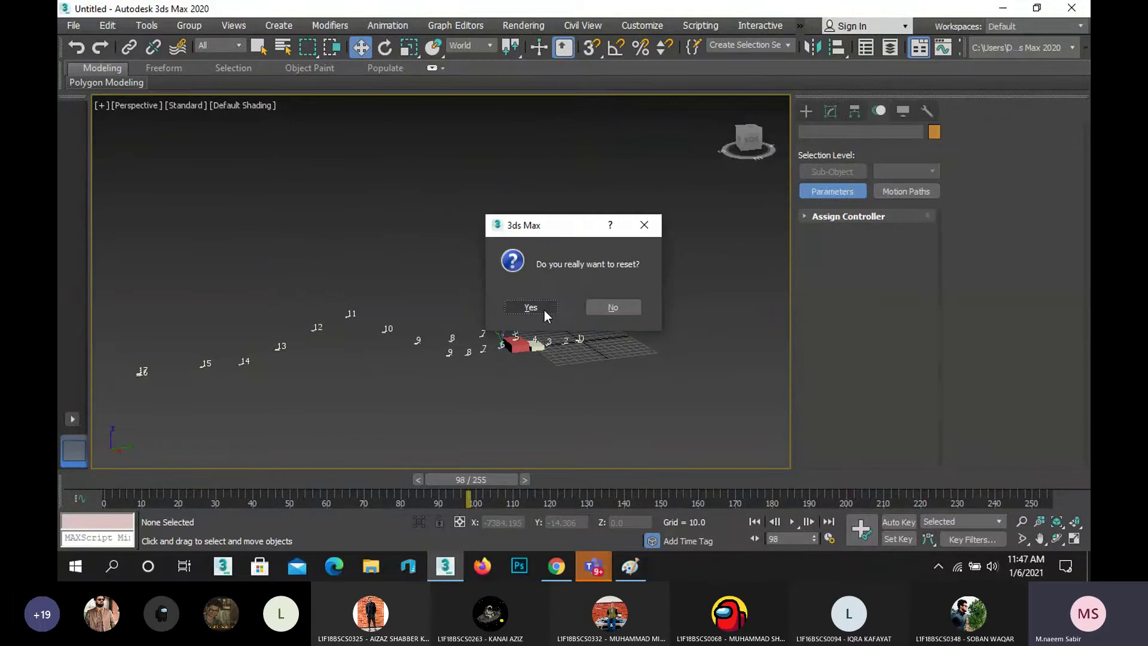
click(544, 310)
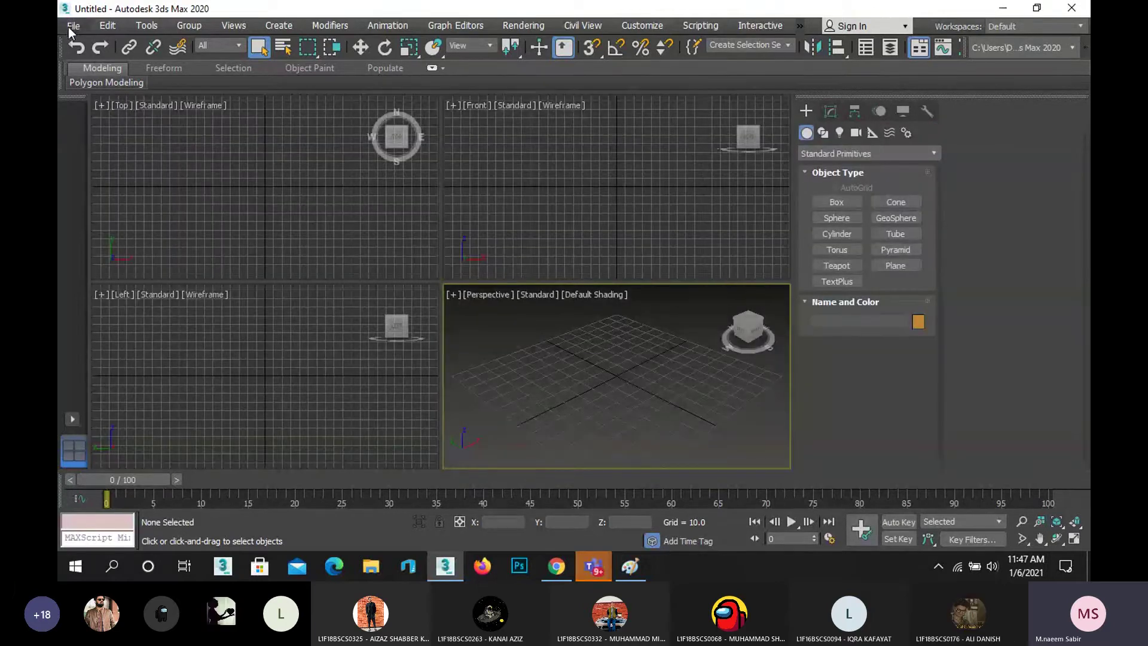
- Open the Robot_D scene from the Chr folder, using the thumbnails to compare it with Robot_D01
click(72, 26)
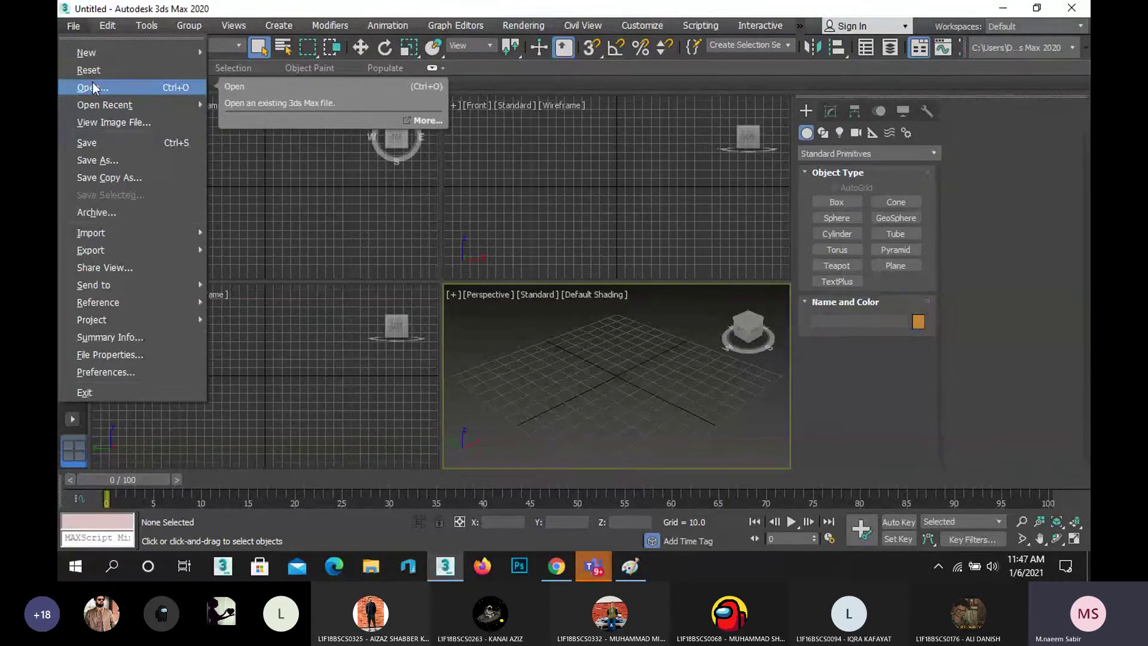
click(92, 84)
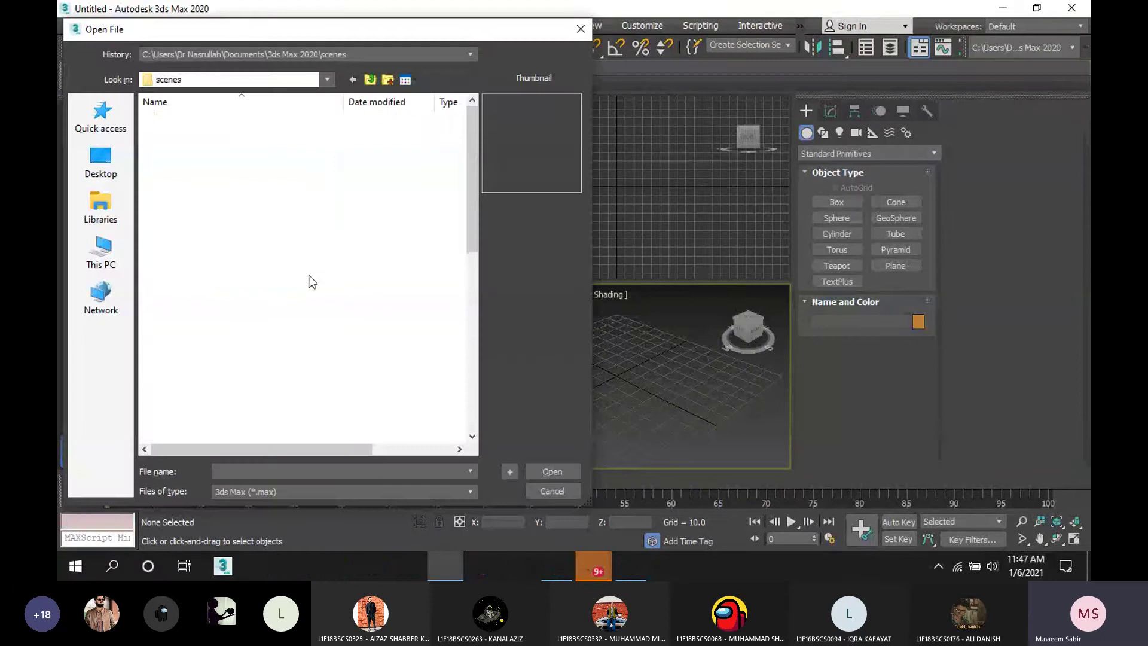
double_click(172, 118)
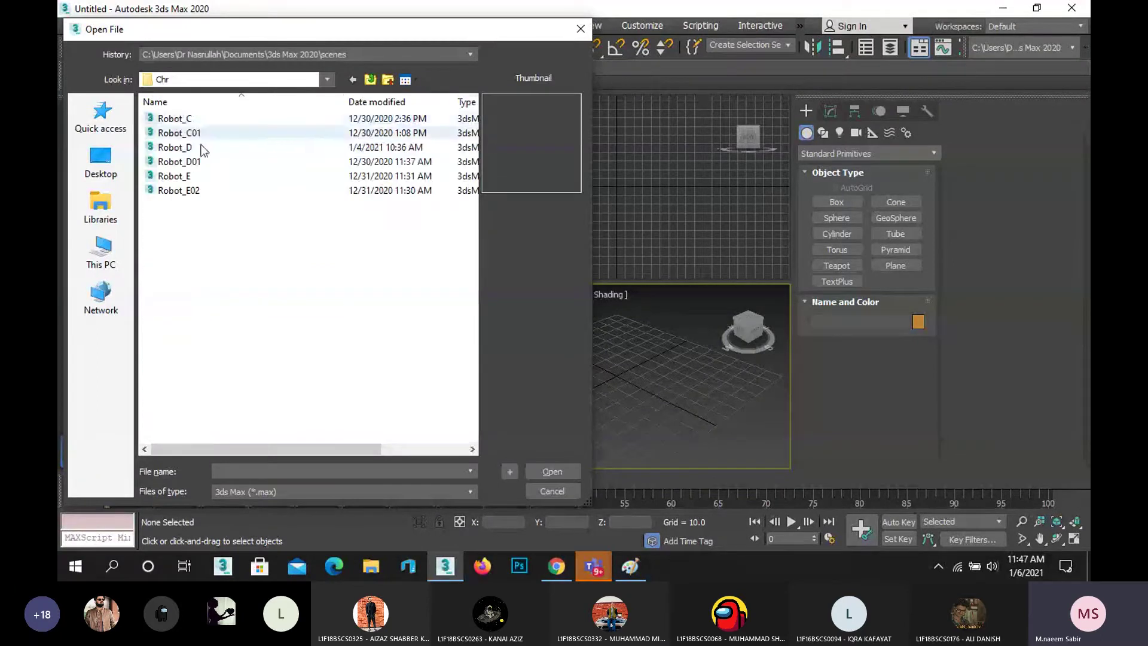
click(200, 149)
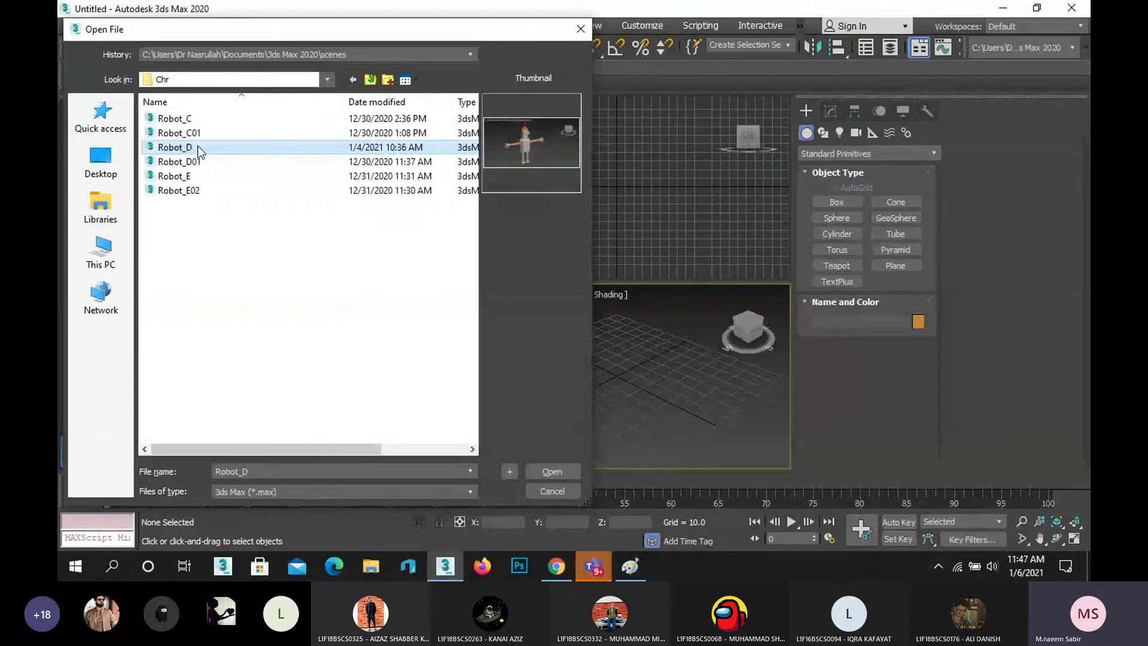
click(199, 167)
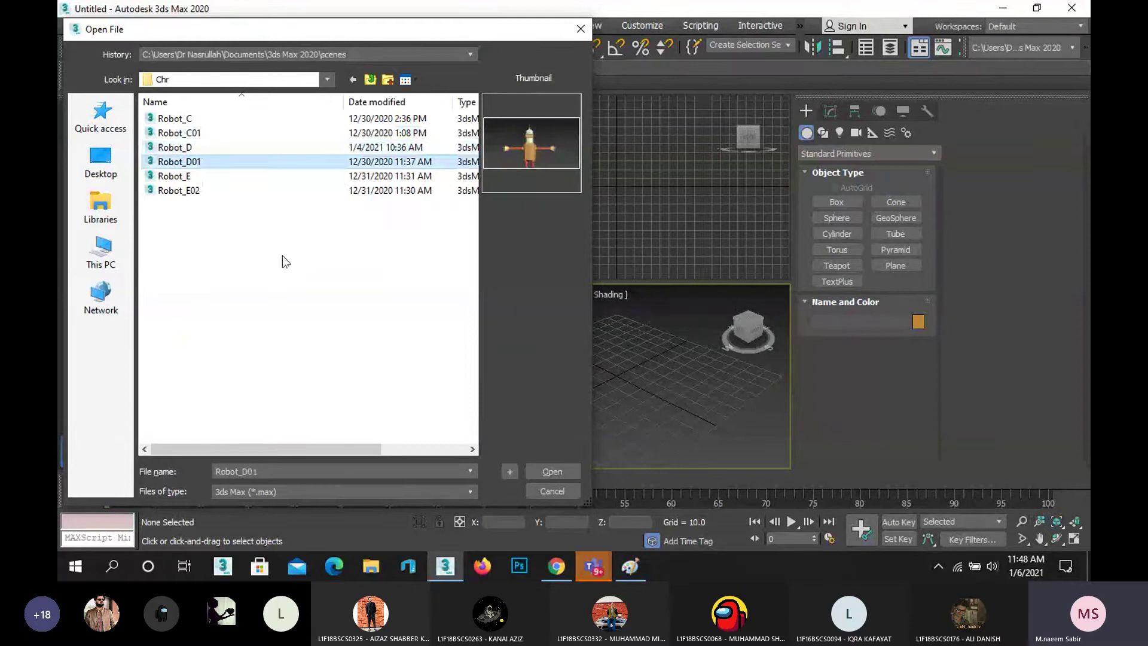
click(178, 149)
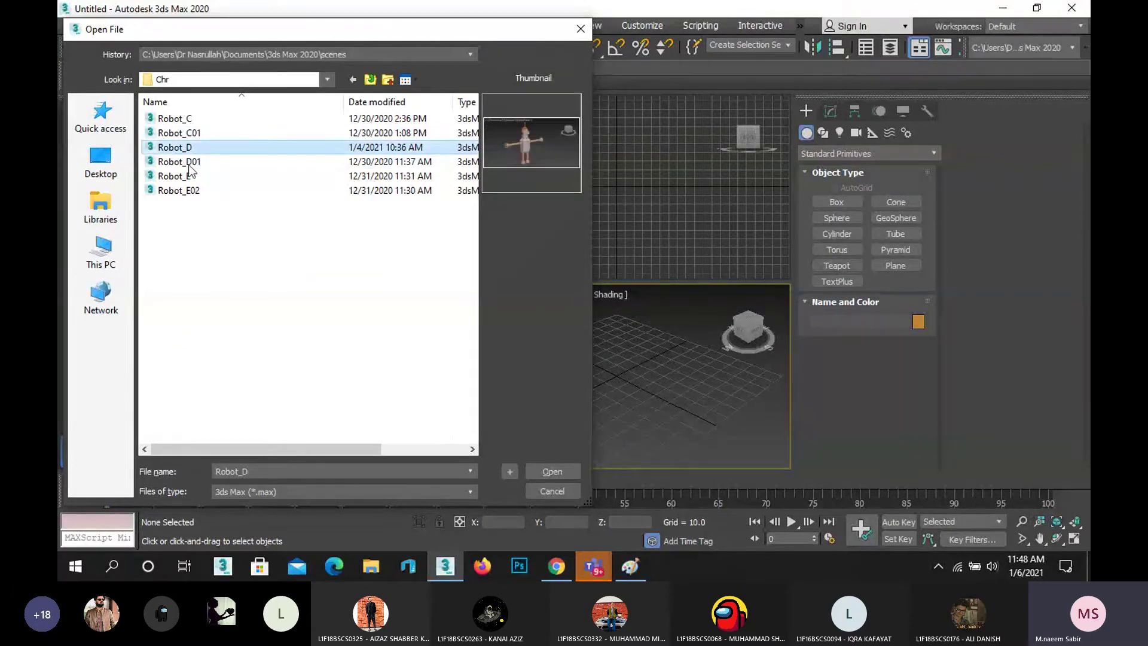
click(561, 472)
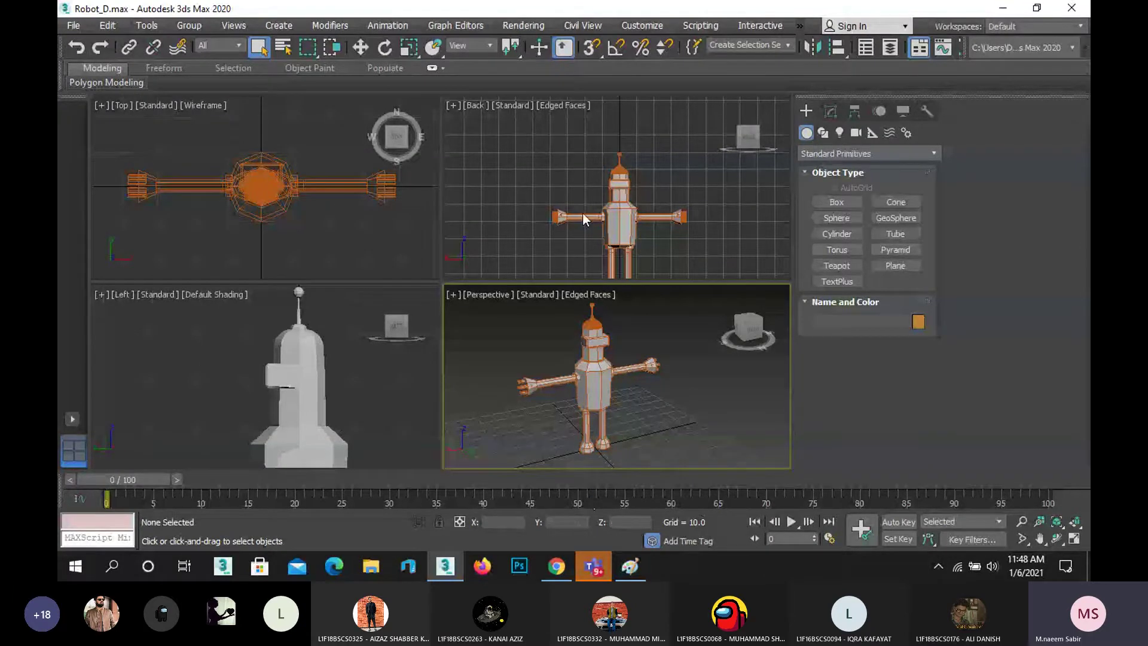
- Select the robot and check its absolute world position and how its feet sit on the ground line in the back view
middle_drag(583, 217, 565, 185)
click(561, 190)
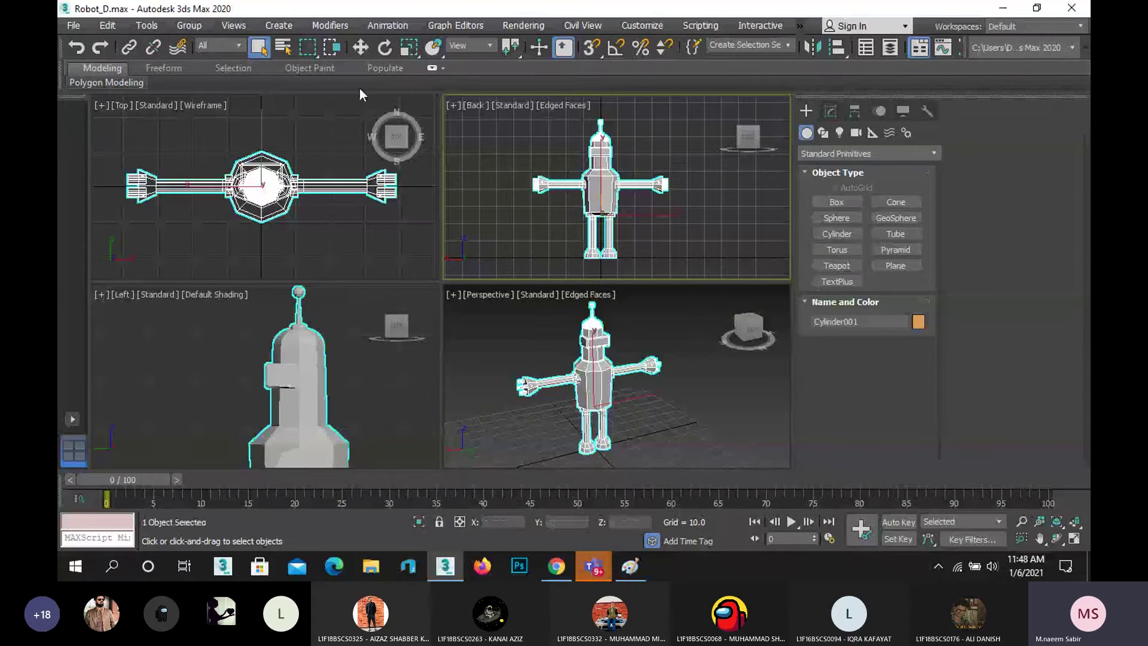
click(362, 50)
right_click(362, 50)
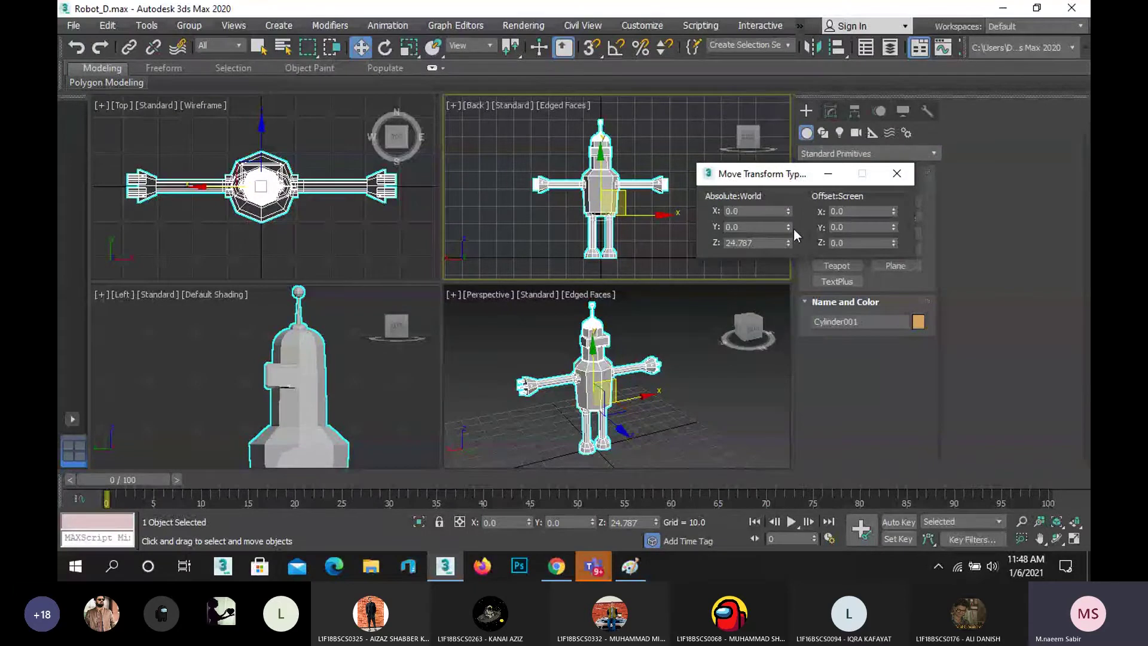
scroll(605, 259, up, 2)
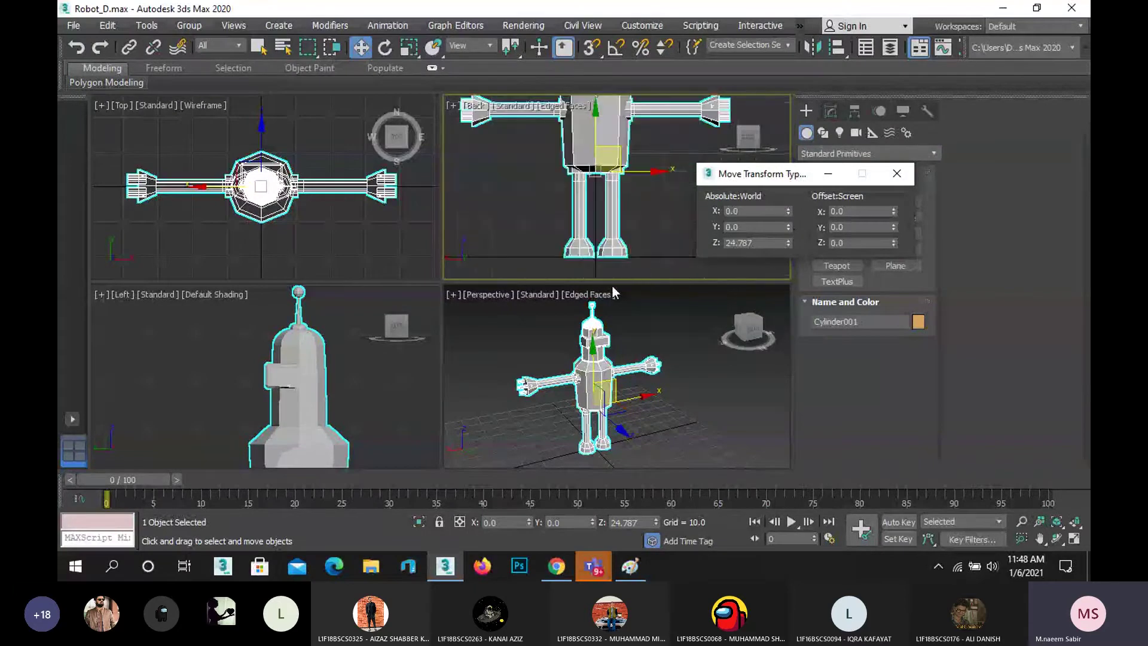
scroll(601, 257, up, 4)
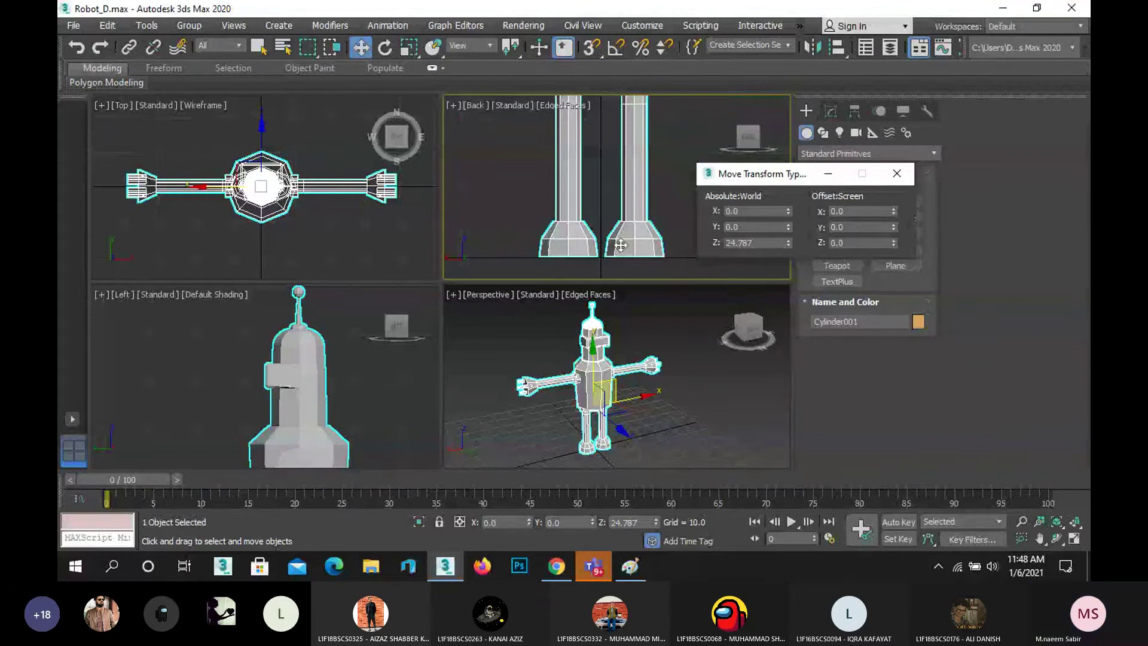
click(897, 173)
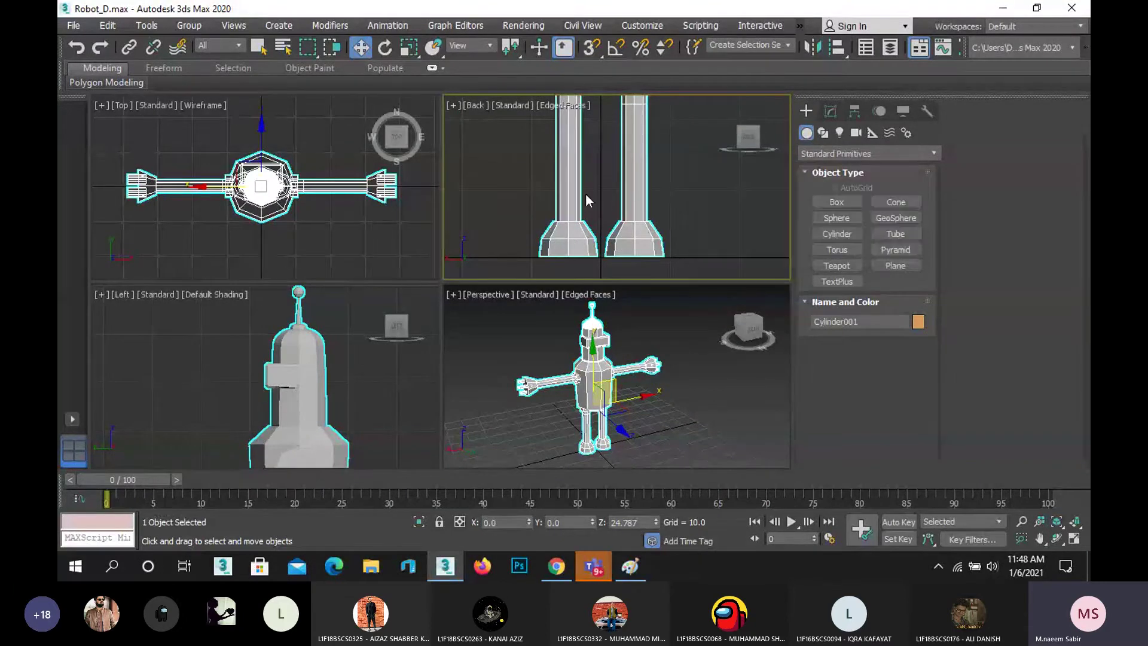
- Maximise the back viewport and frame the whole robot with free space around it
scroll(586, 193, down, 3)
middle_drag(614, 181, 603, 263)
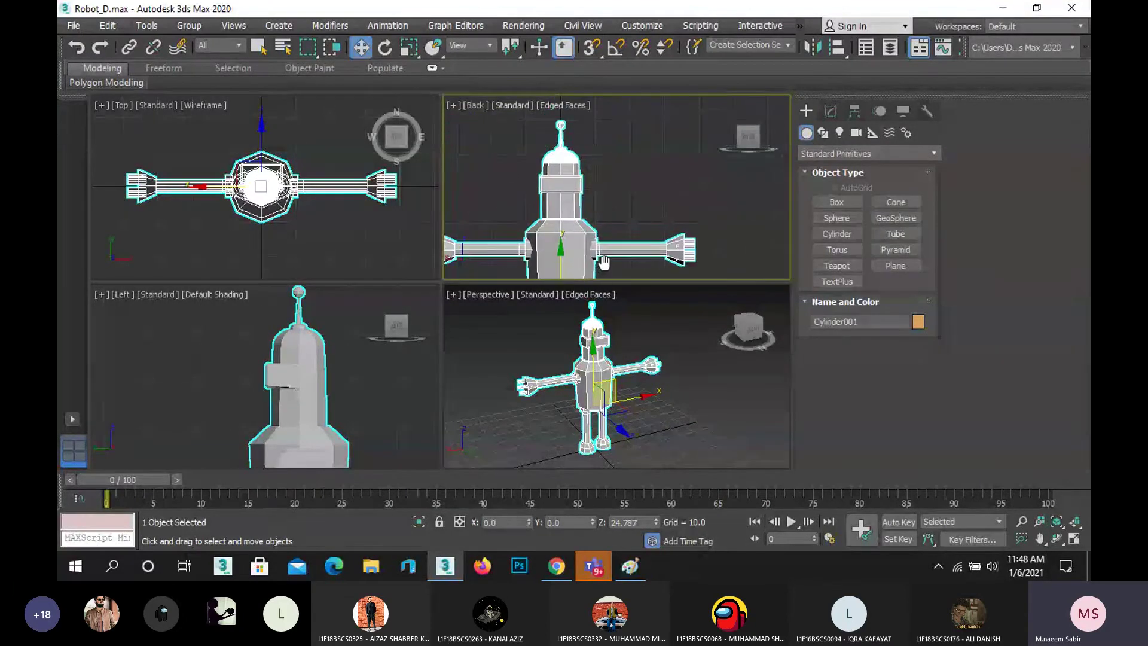
scroll(555, 136, up, 3)
scroll(554, 134, down, 5)
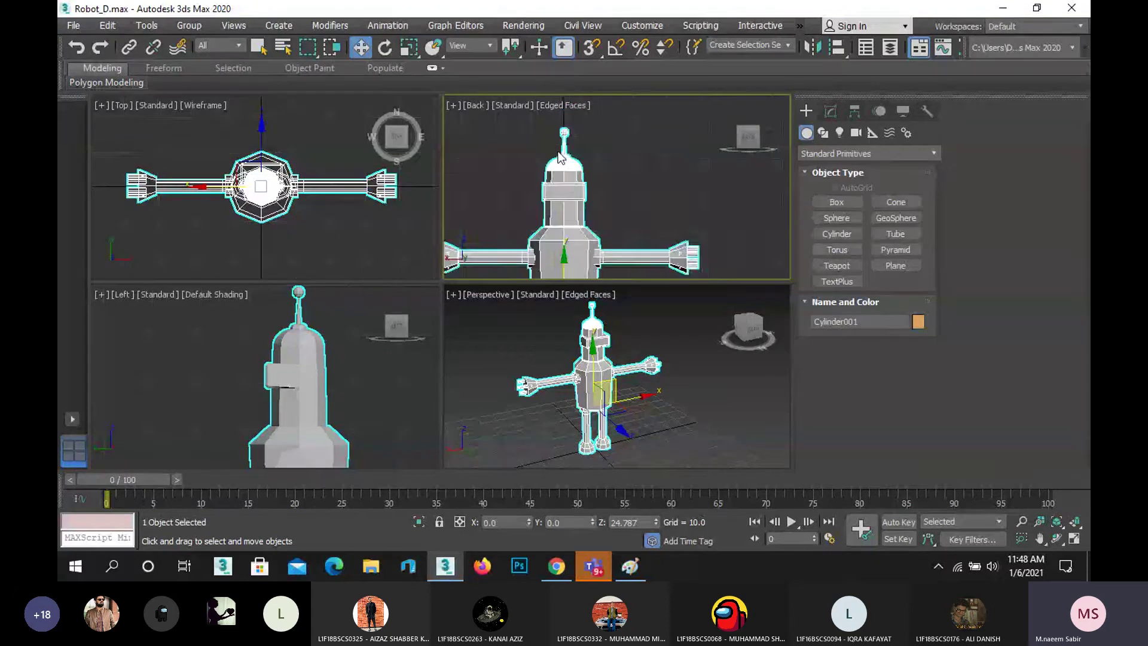
middle_drag(593, 242, 648, 180)
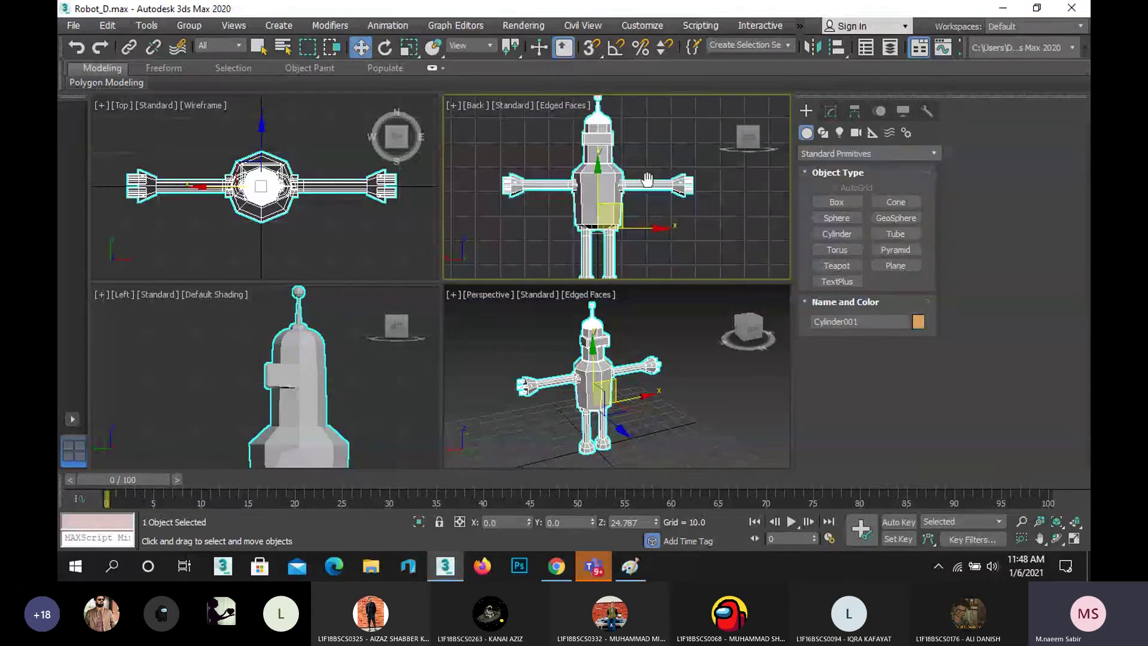
scroll(647, 179, down, 2)
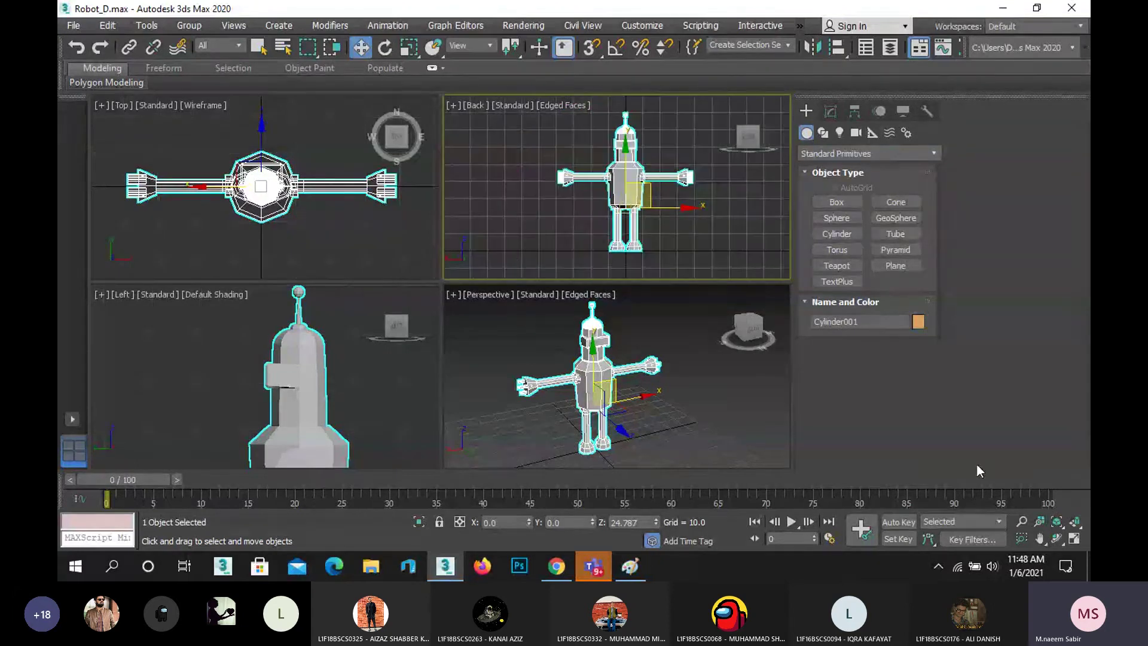
click(1073, 539)
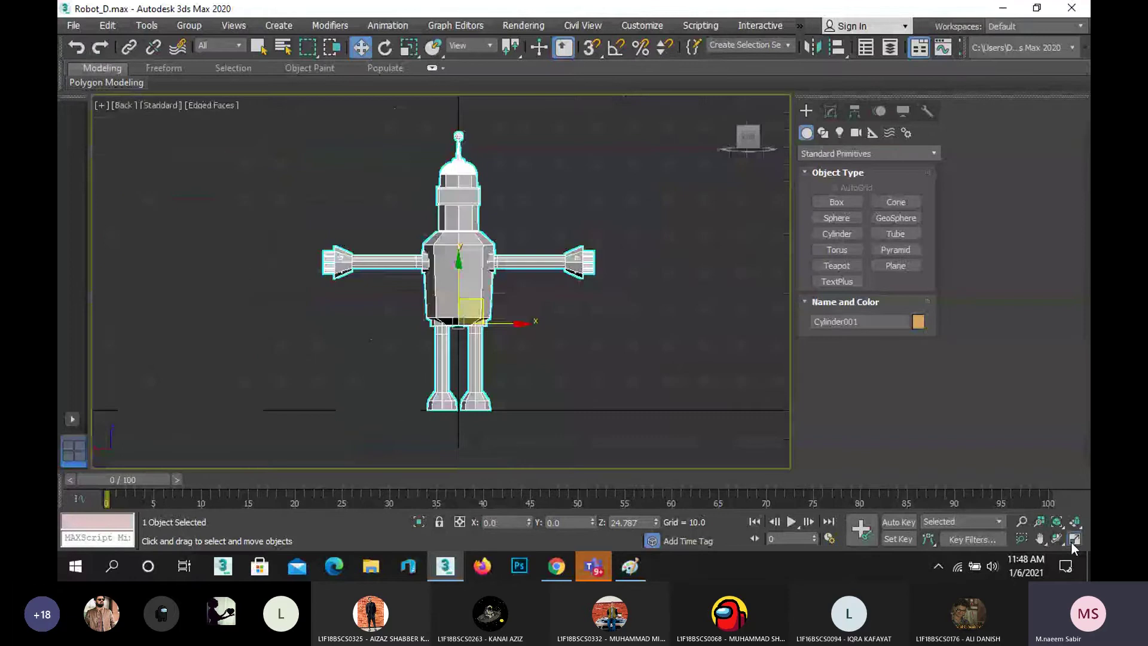
scroll(451, 318, down, 3)
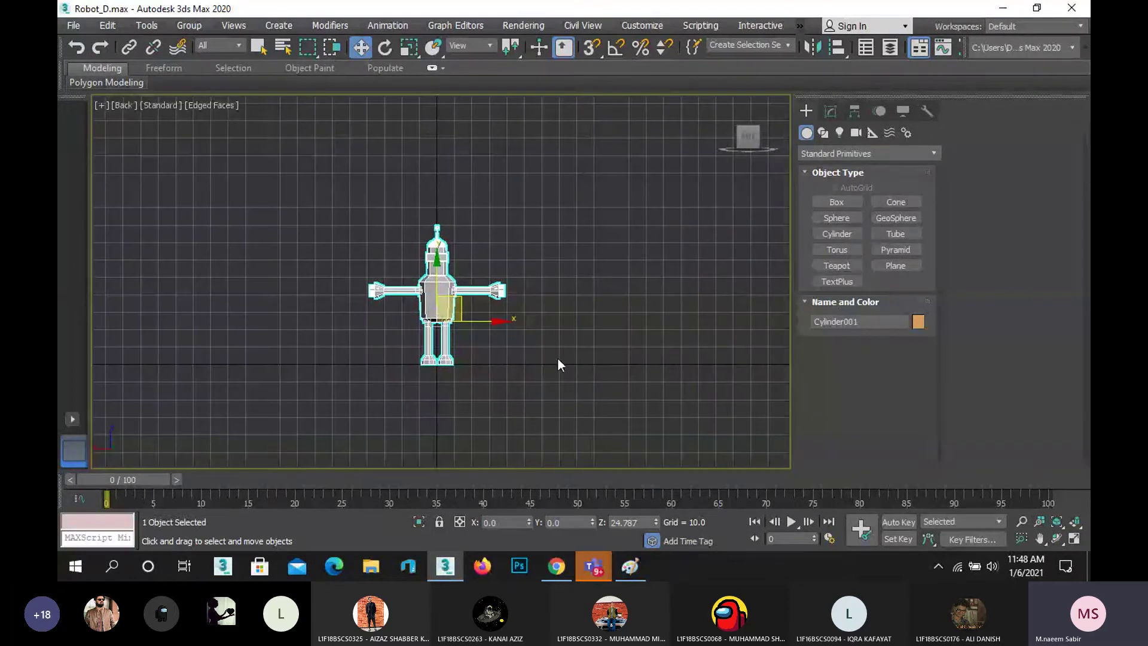
- Create a skeleton biped standing on the ground line just beside the robot, reaching about the robot's neck height
click(609, 335)
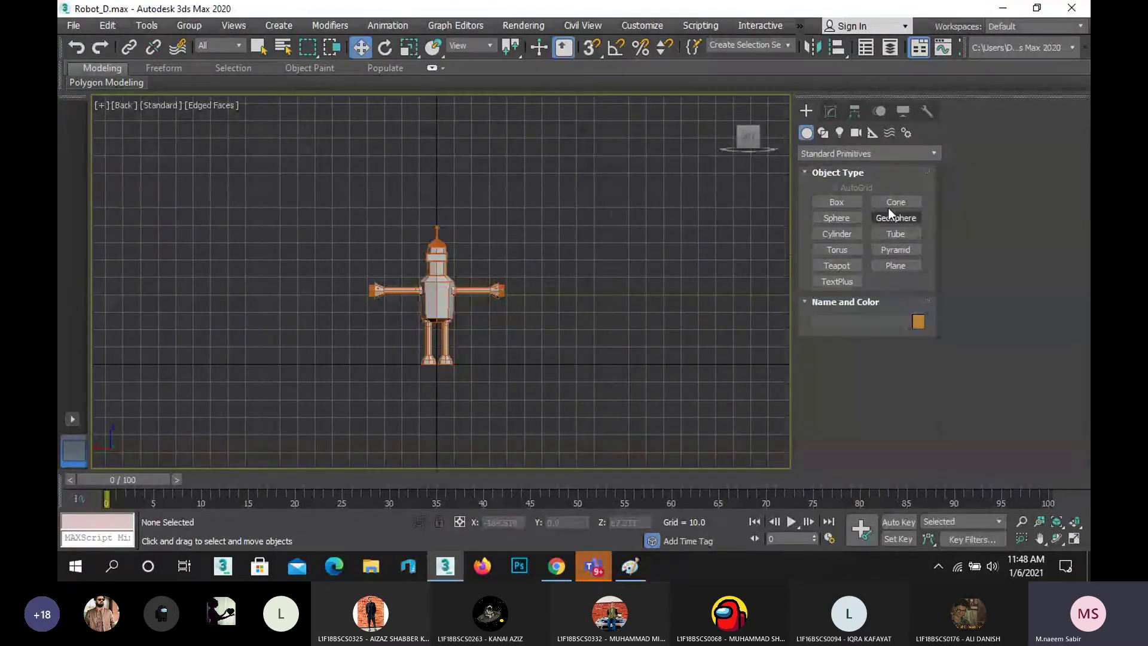
click(908, 132)
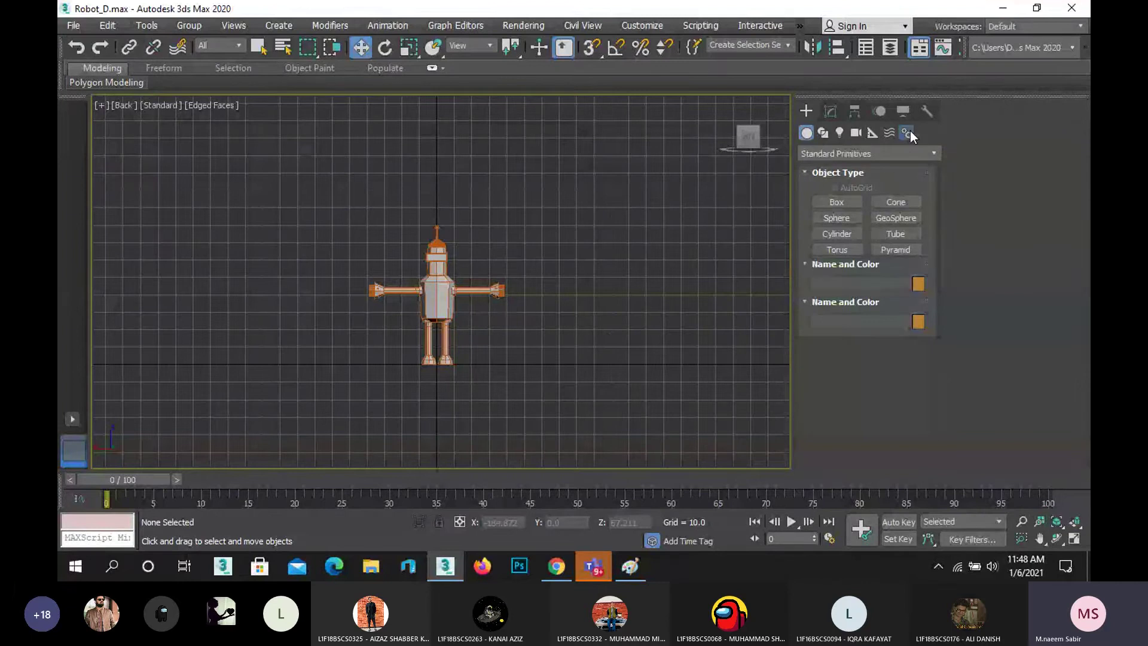
click(835, 218)
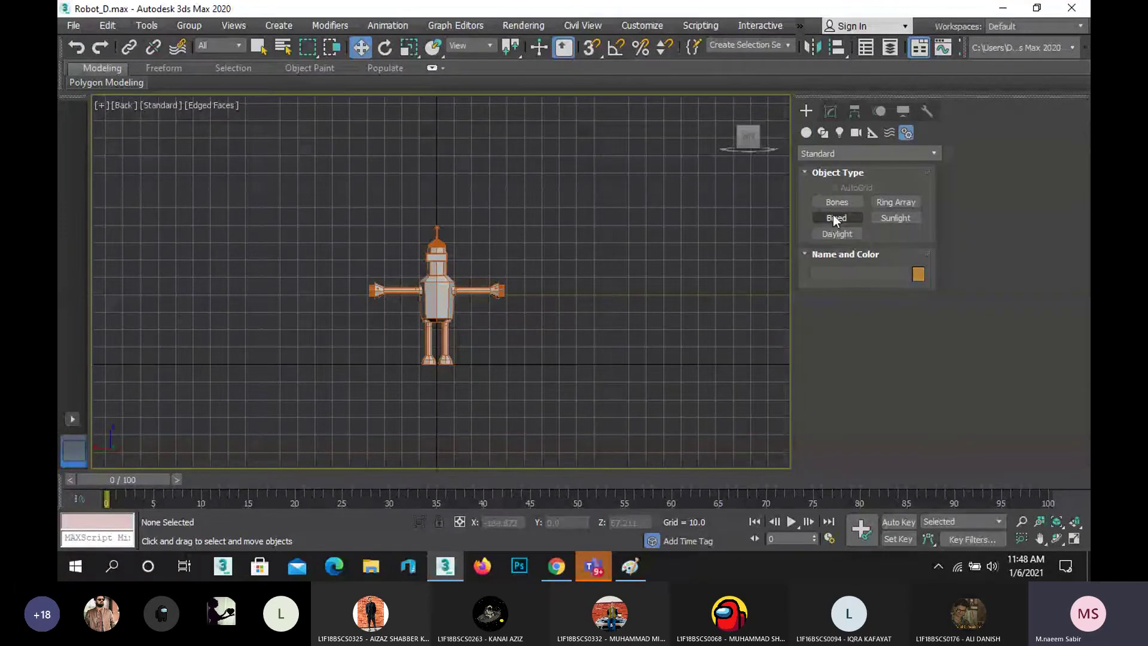
click(472, 364)
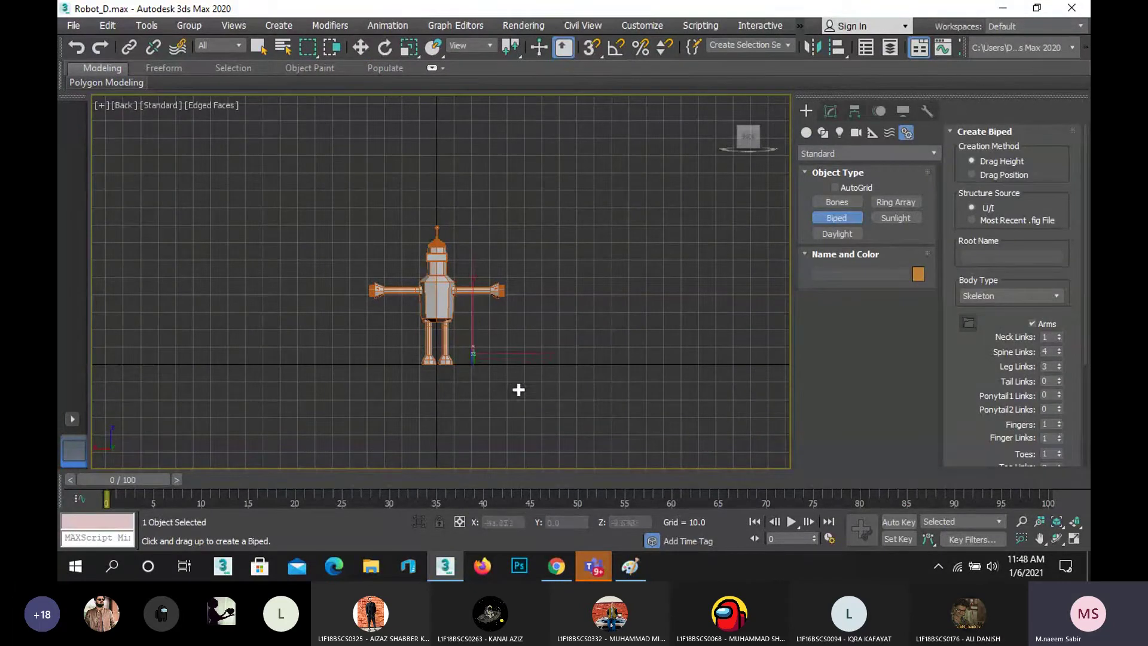
drag(518, 390, 624, 477)
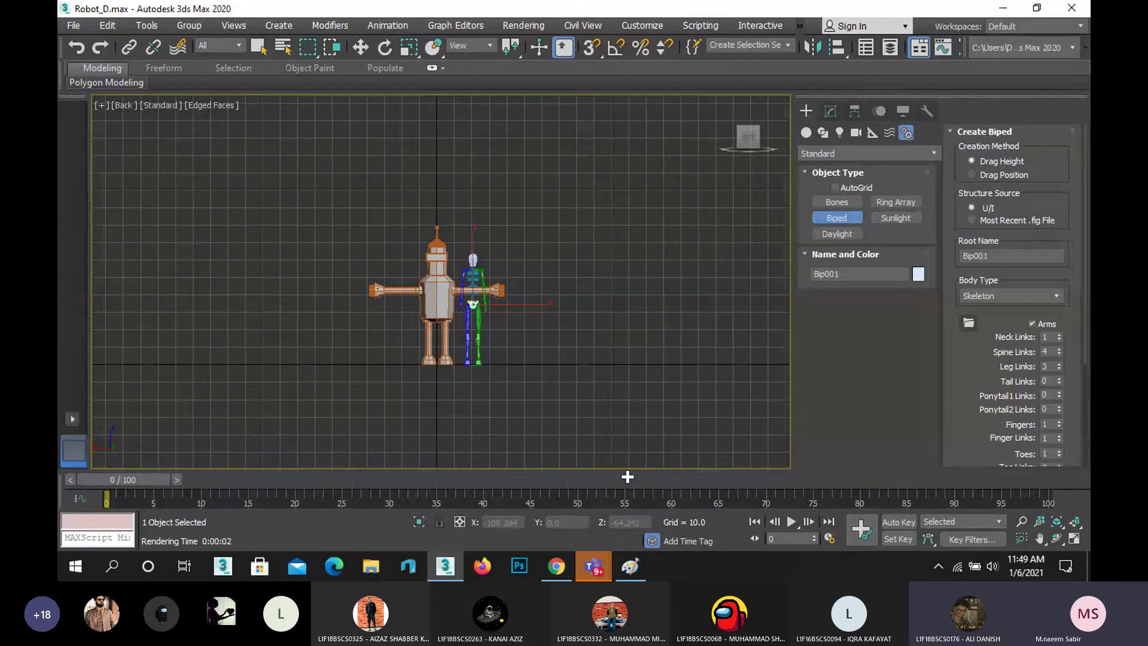
drag(627, 477, 589, 465)
drag(588, 465, 582, 461)
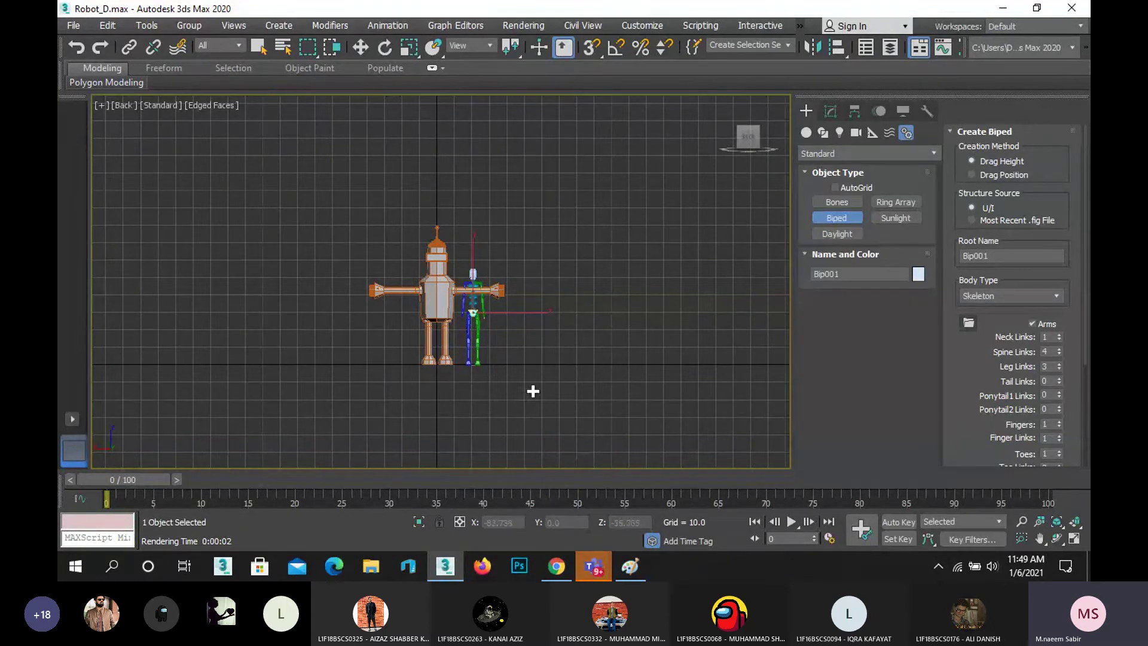
key(w)
- Make the robot mesh see-through and turn off edged faces in the back view
scroll(473, 309, up, 5)
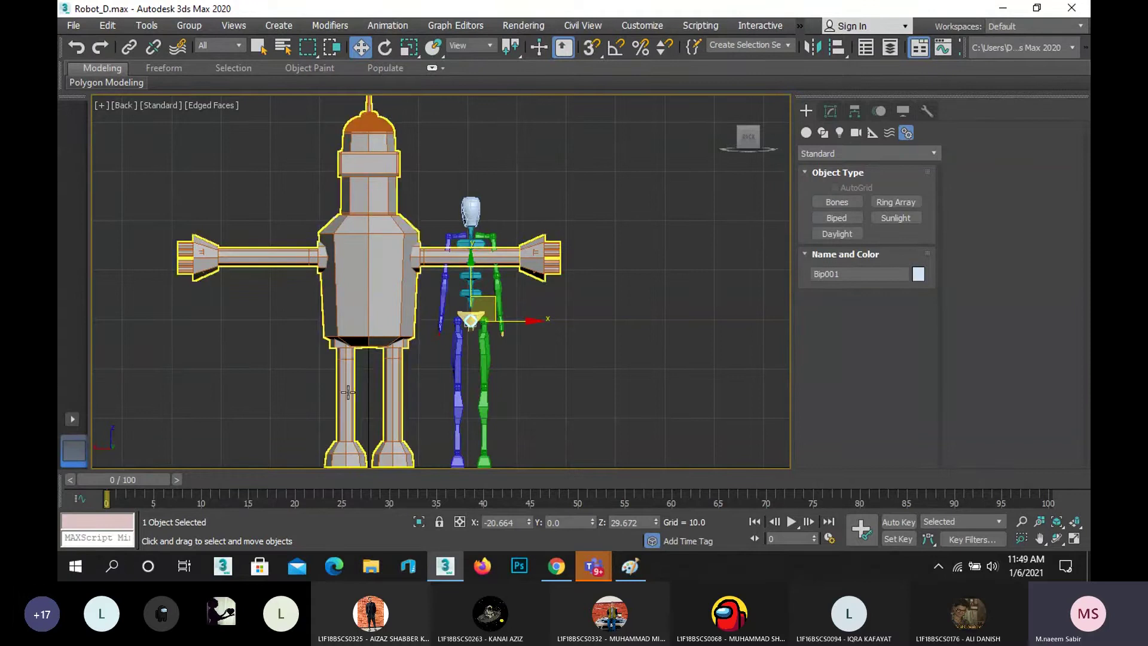
middle_drag(258, 347, 266, 274)
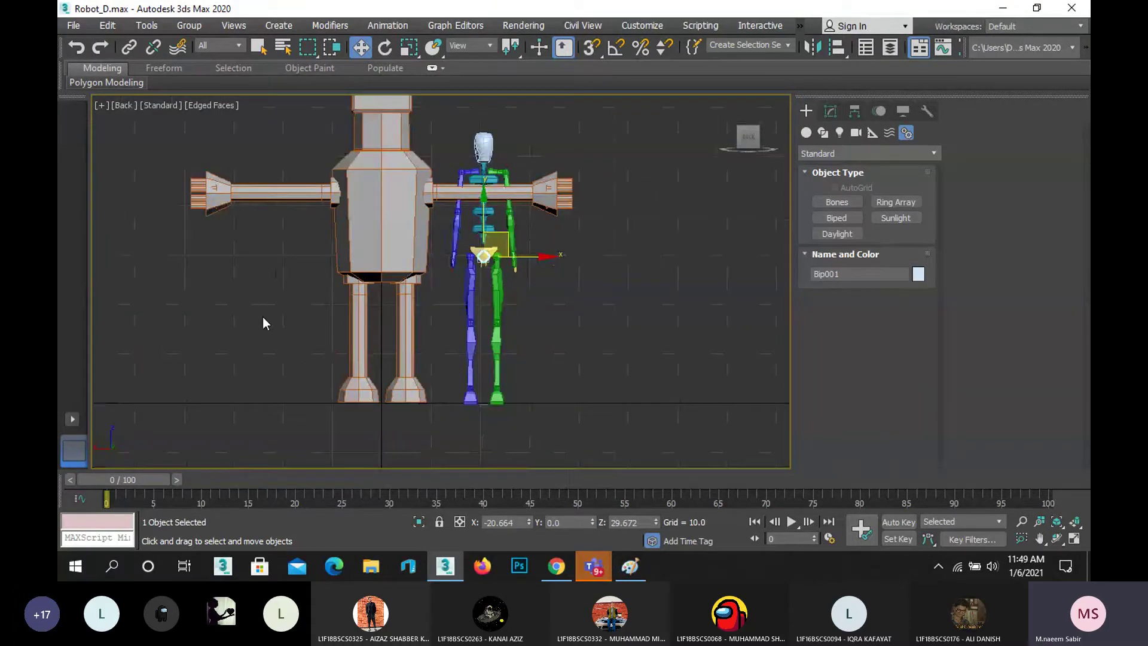
click(362, 314)
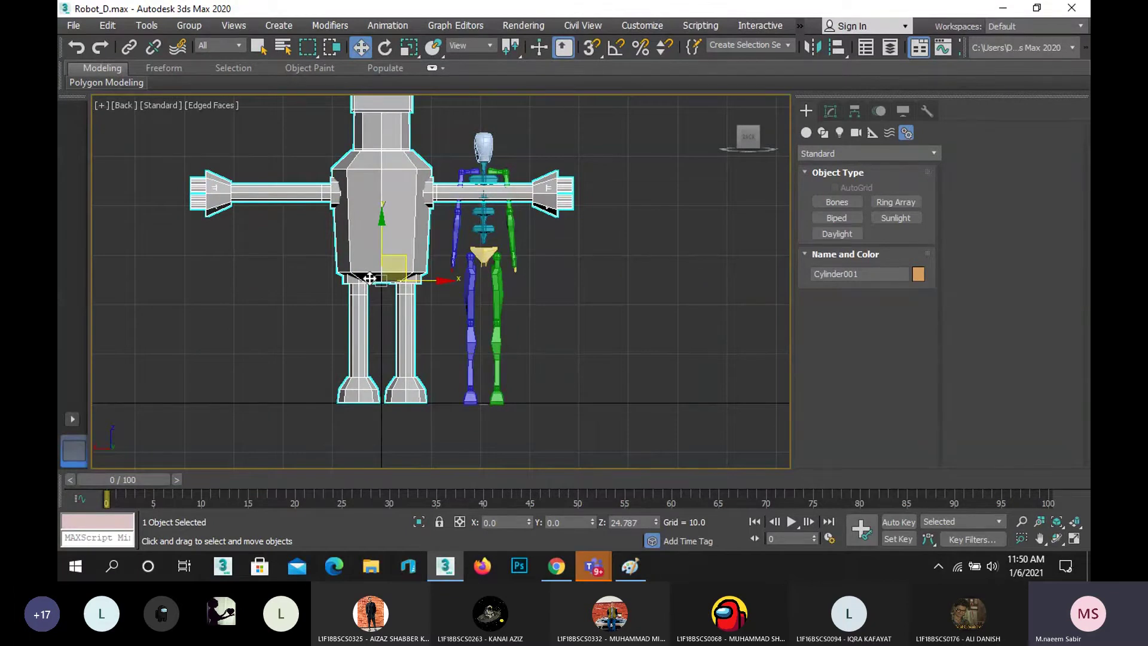
key(alt+x)
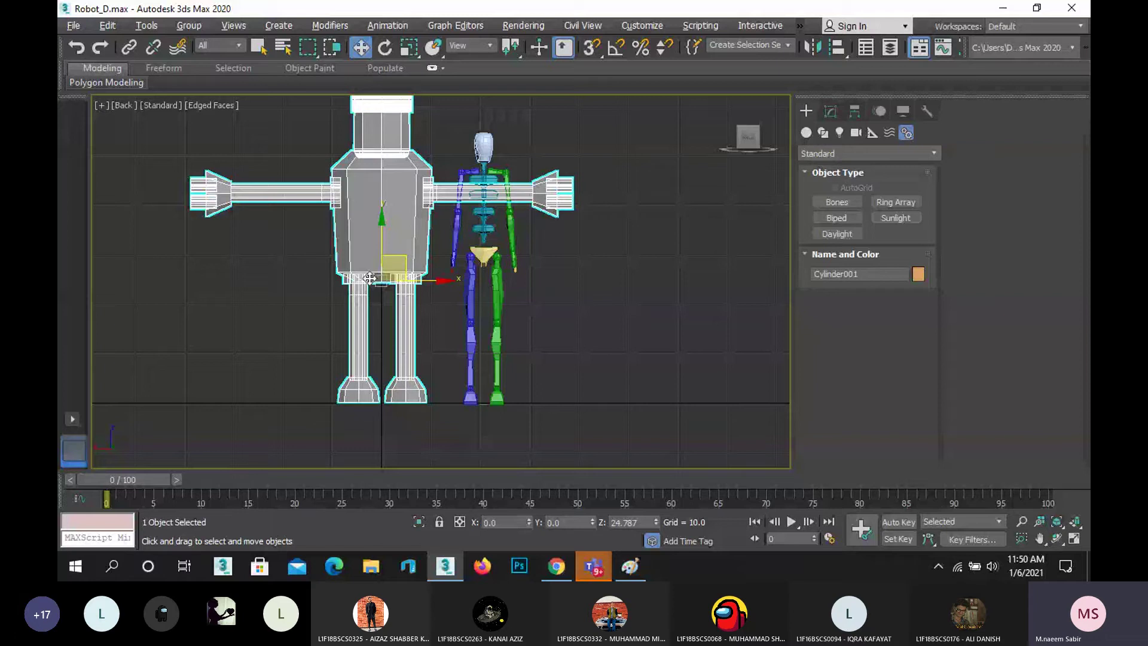
key(F4)
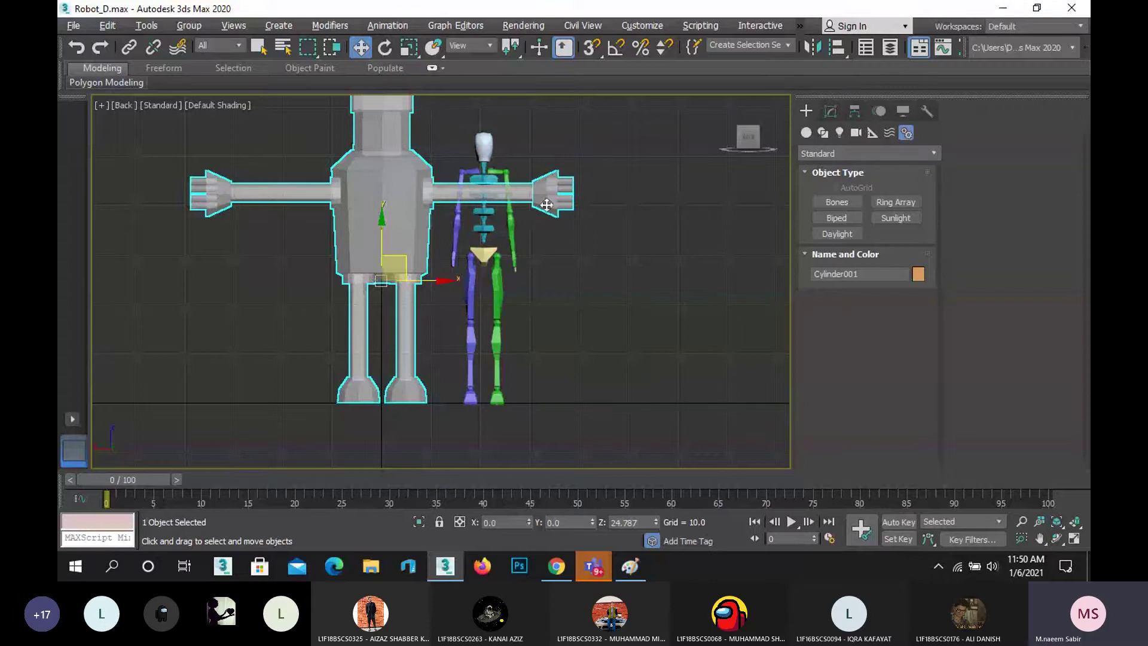
- Select the biped's pelvis
click(483, 252)
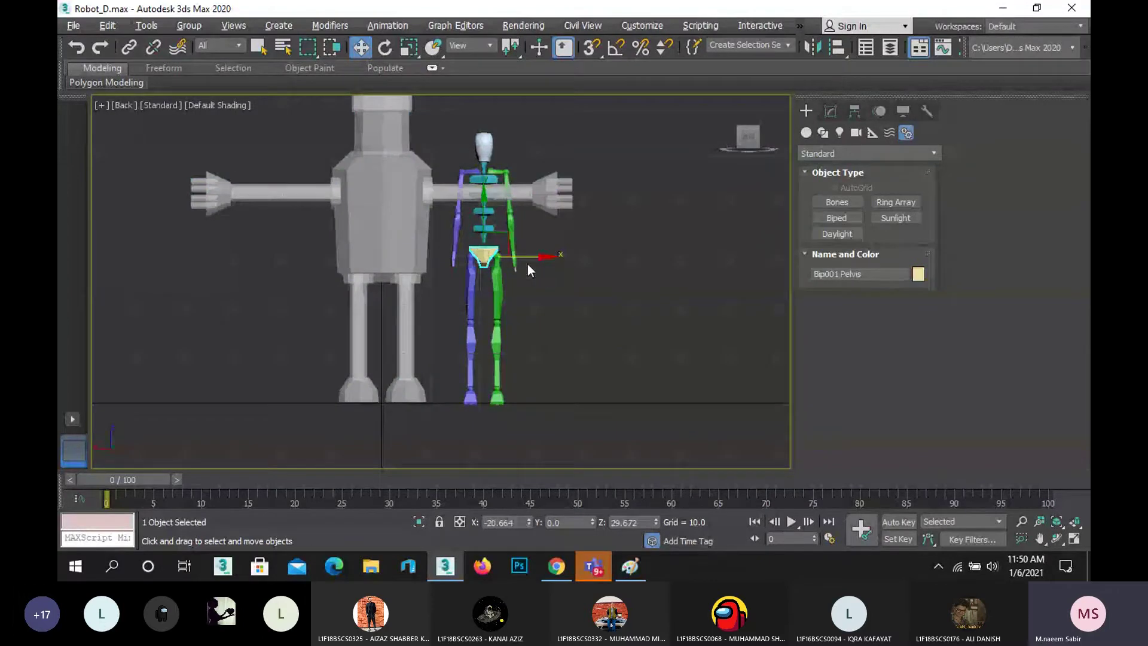
- Display the back view with Wireframe Override so the robot mesh and biped bones are see-through
scroll(371, 138, up, 5)
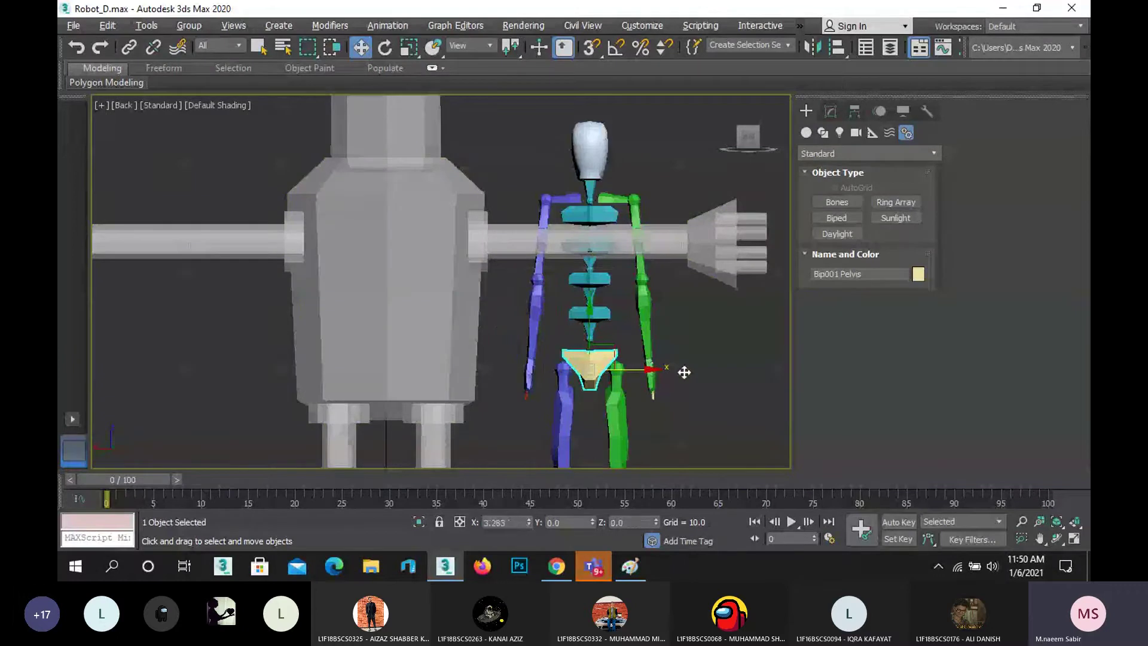
click(235, 106)
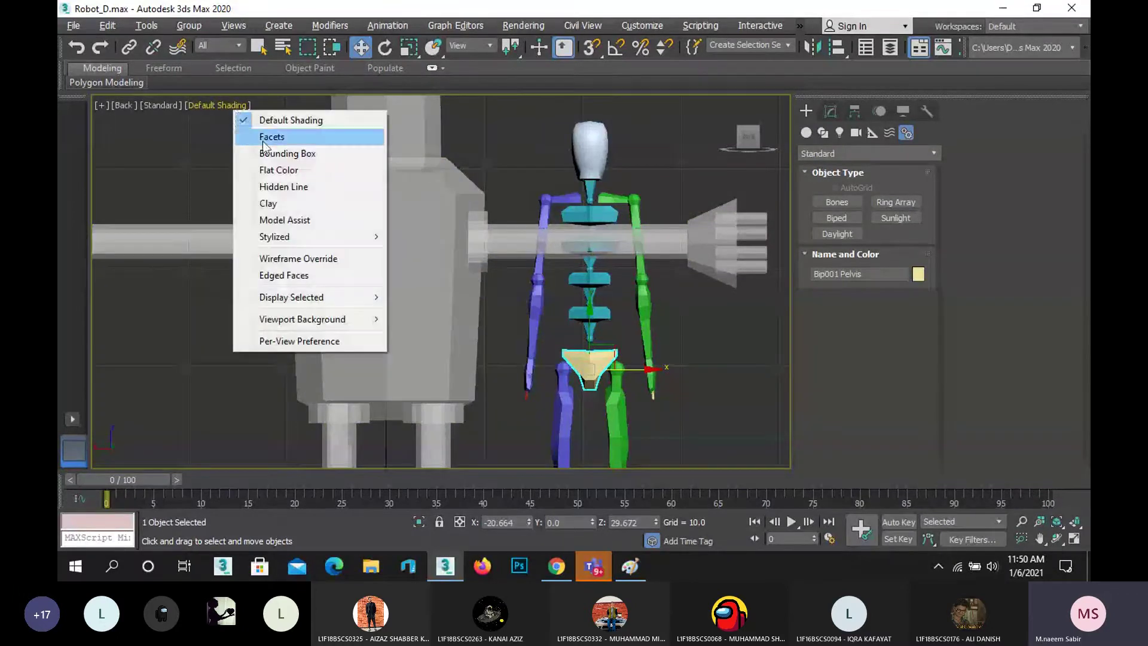
click(314, 261)
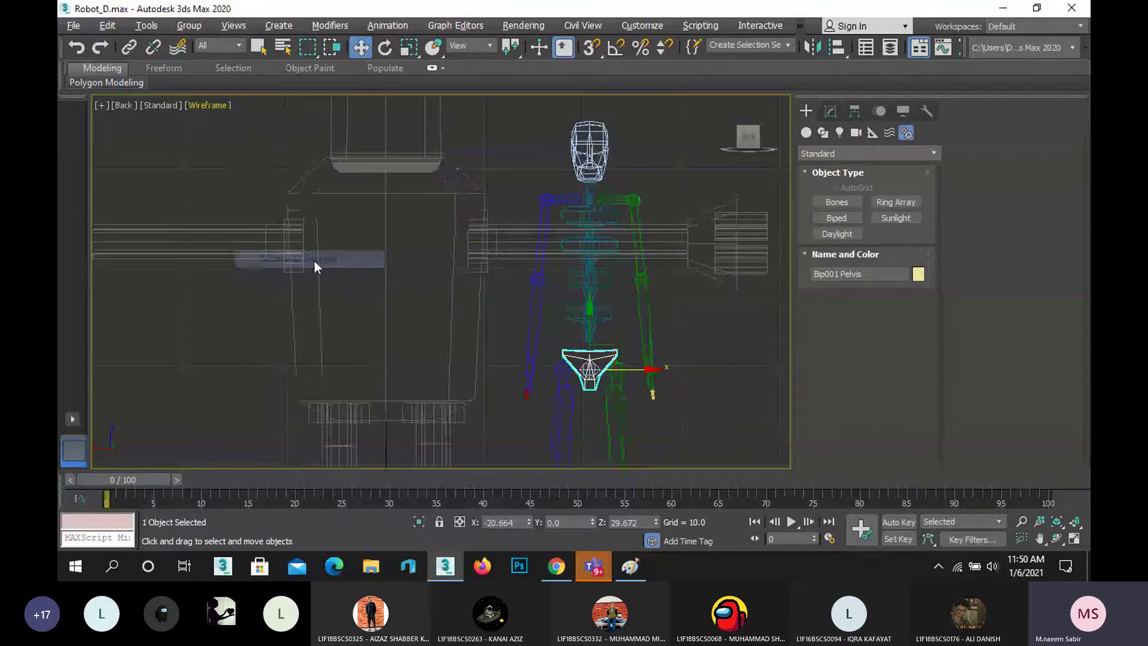
- Try to move the biped's pelvis bone toward the robot along the X axis
click(711, 372)
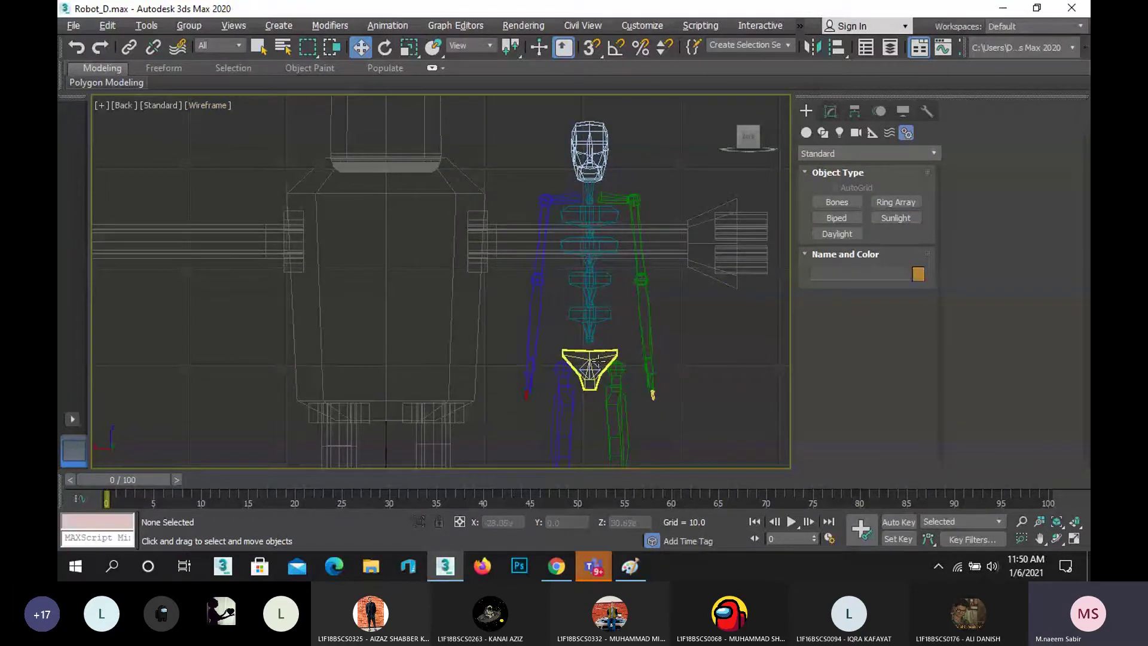
click(598, 361)
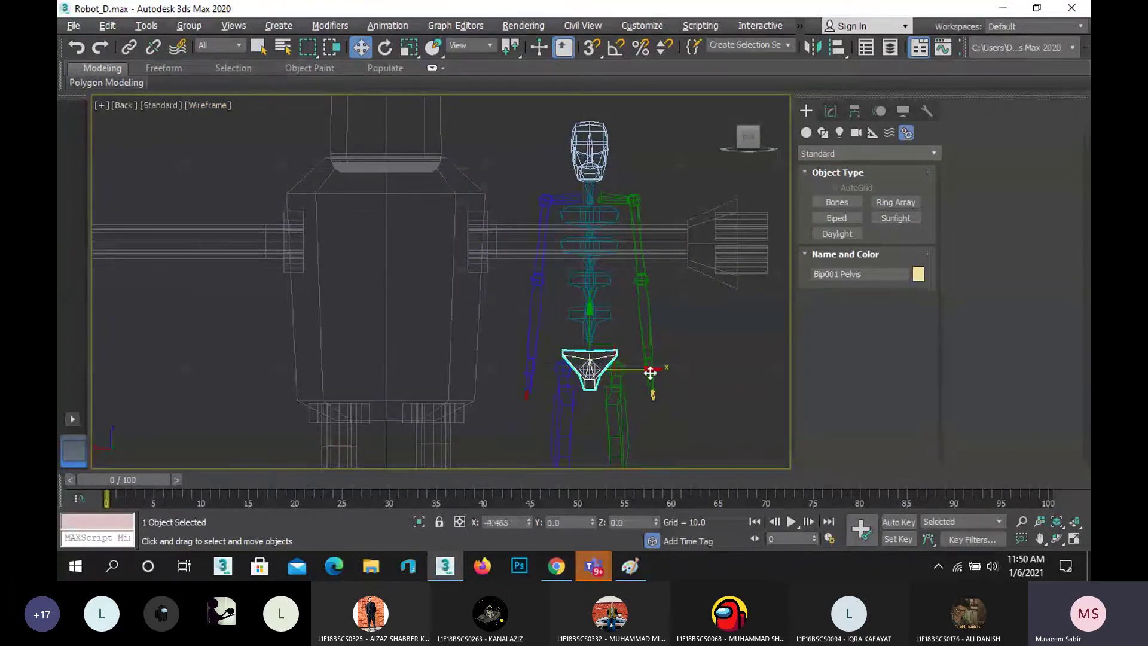
drag(649, 372, 560, 292)
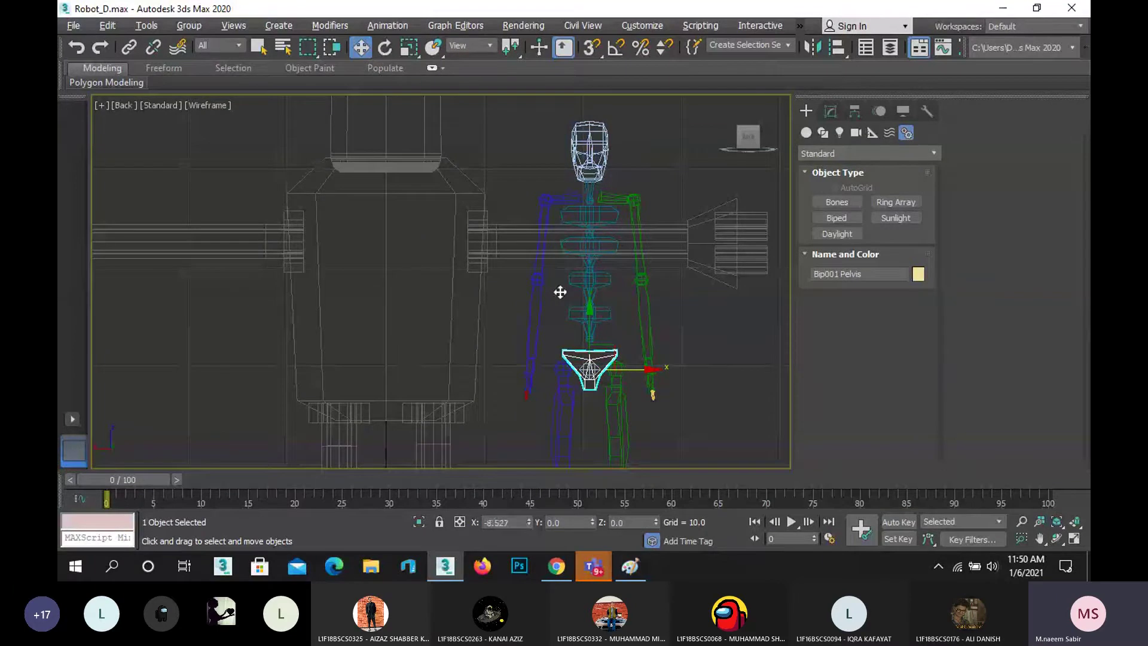
click(708, 342)
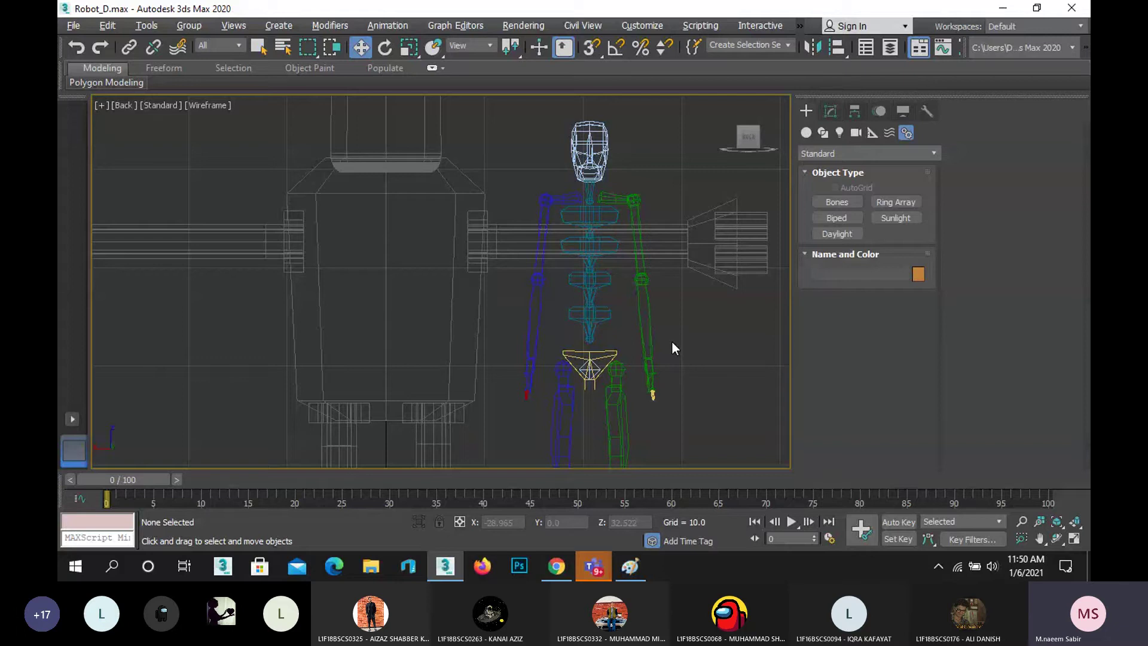
click(609, 361)
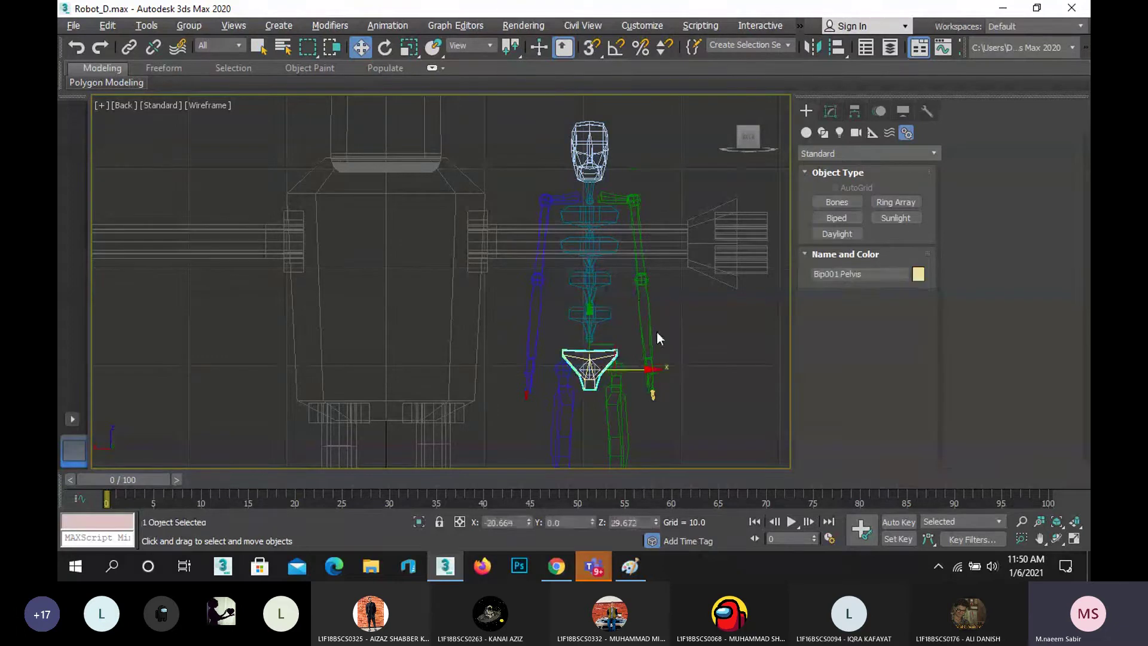
- Show the motion parameters and select the biped's root object Bip001, the diamond inside the pelvis
click(884, 114)
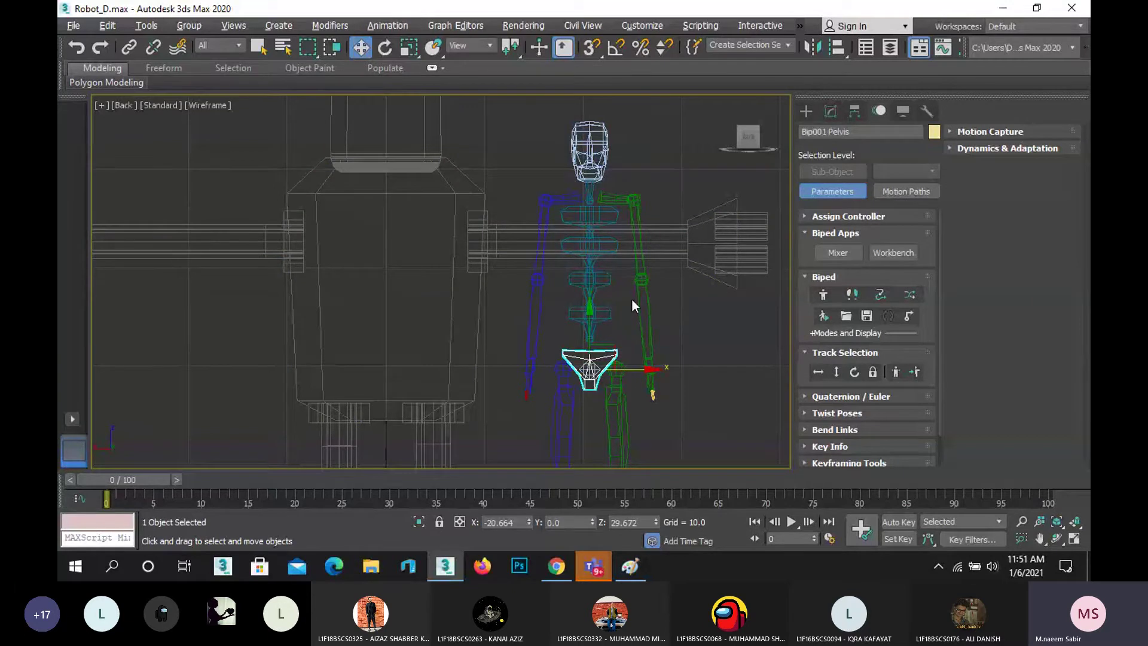
click(680, 348)
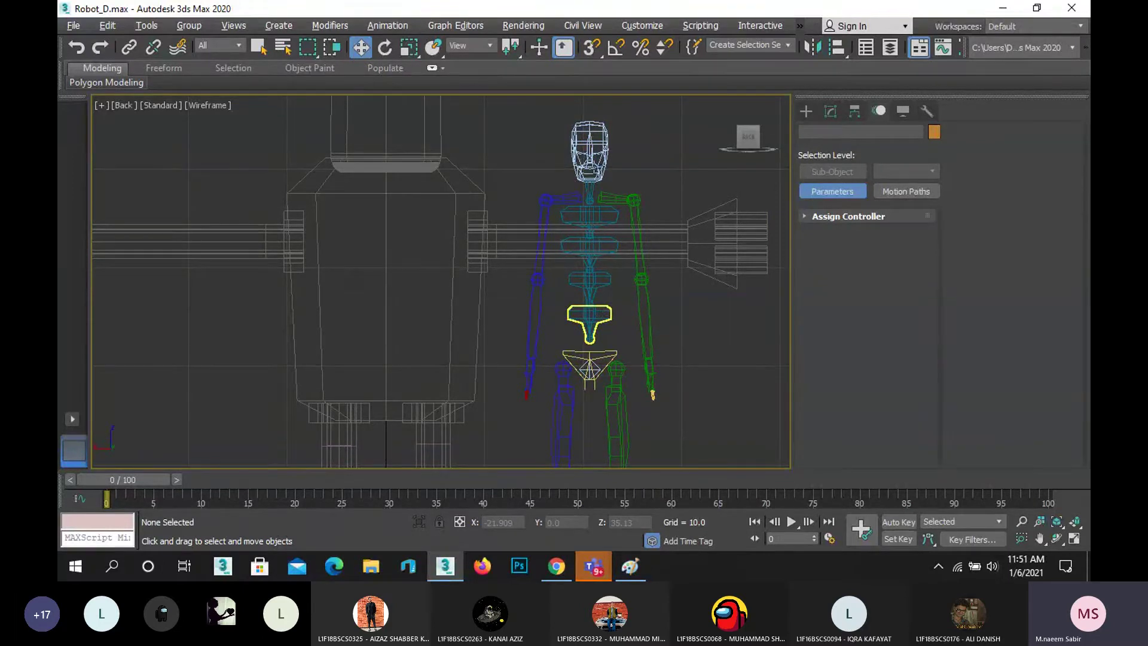
scroll(667, 279, up, 2)
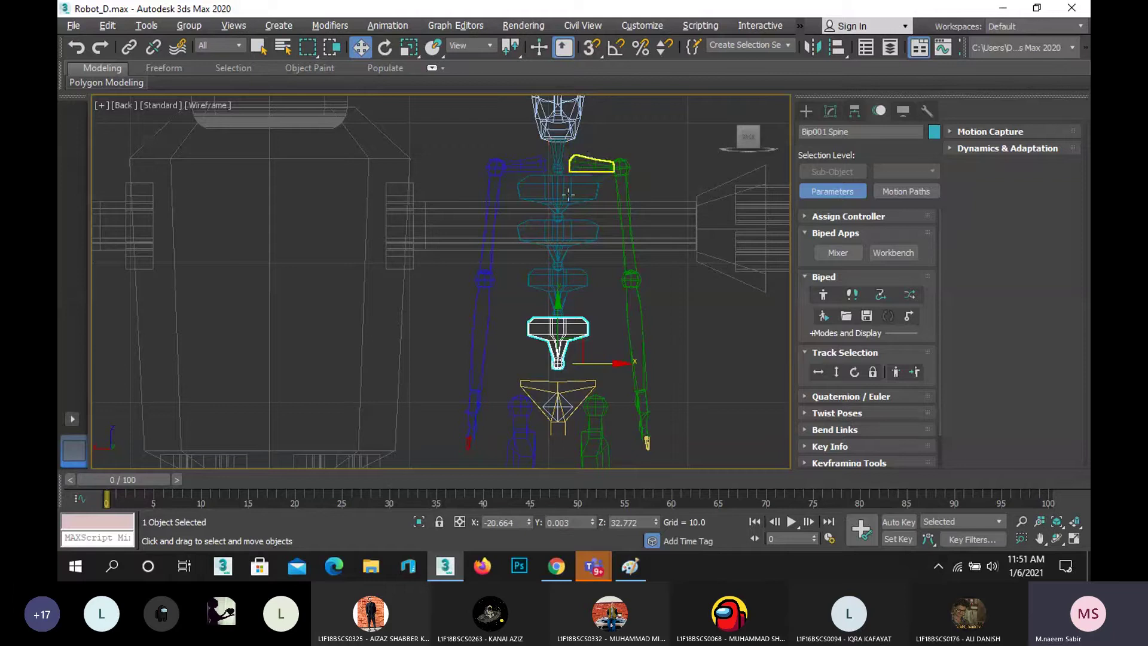
click(590, 162)
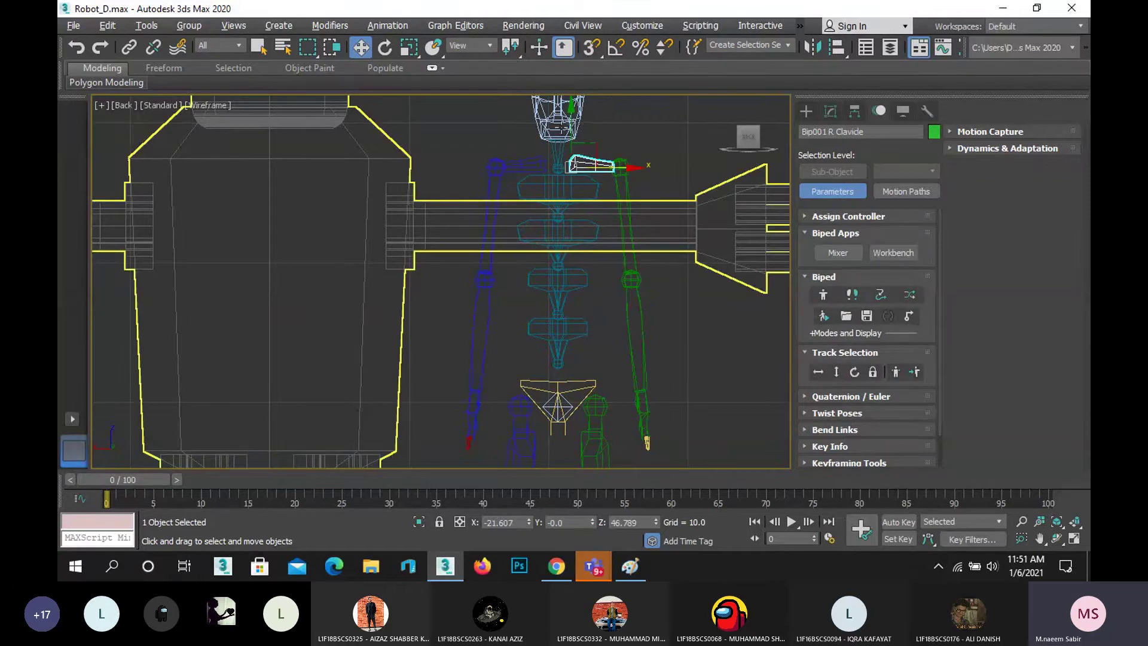
click(596, 379)
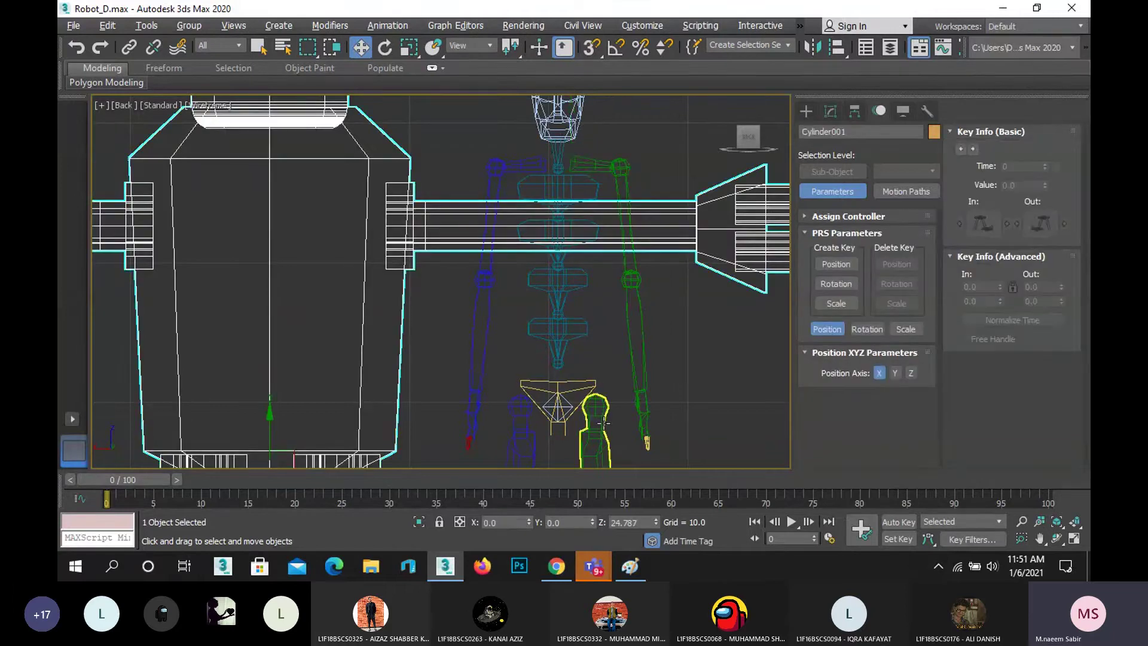
click(605, 369)
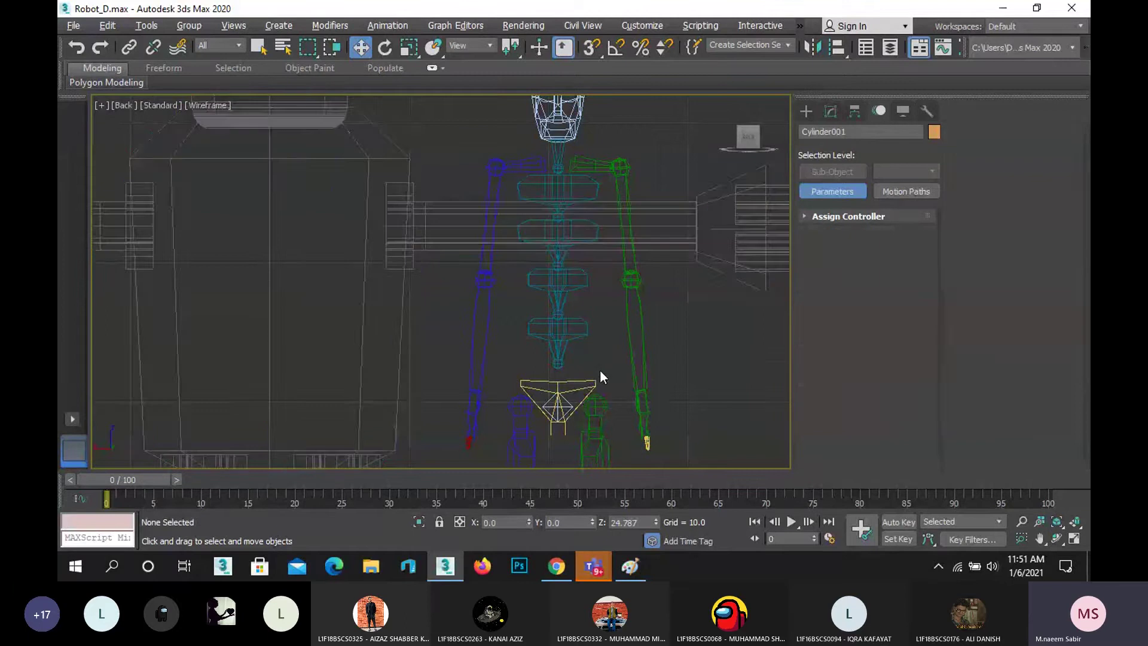
scroll(600, 379, up, 6)
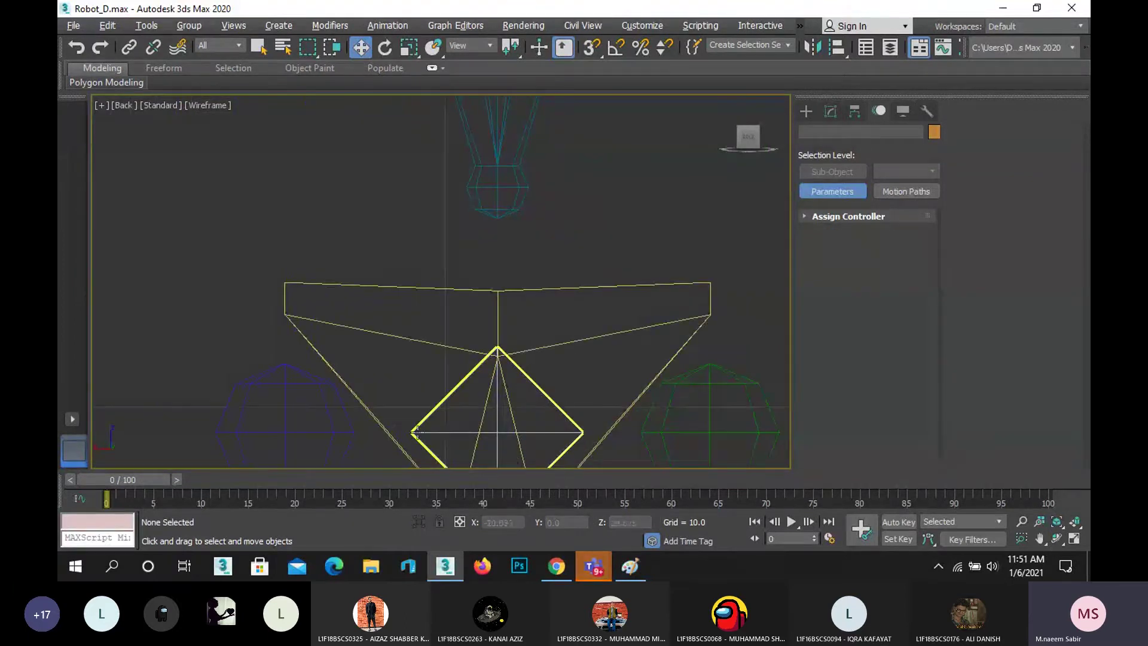
click(562, 409)
scroll(562, 409, down, 6)
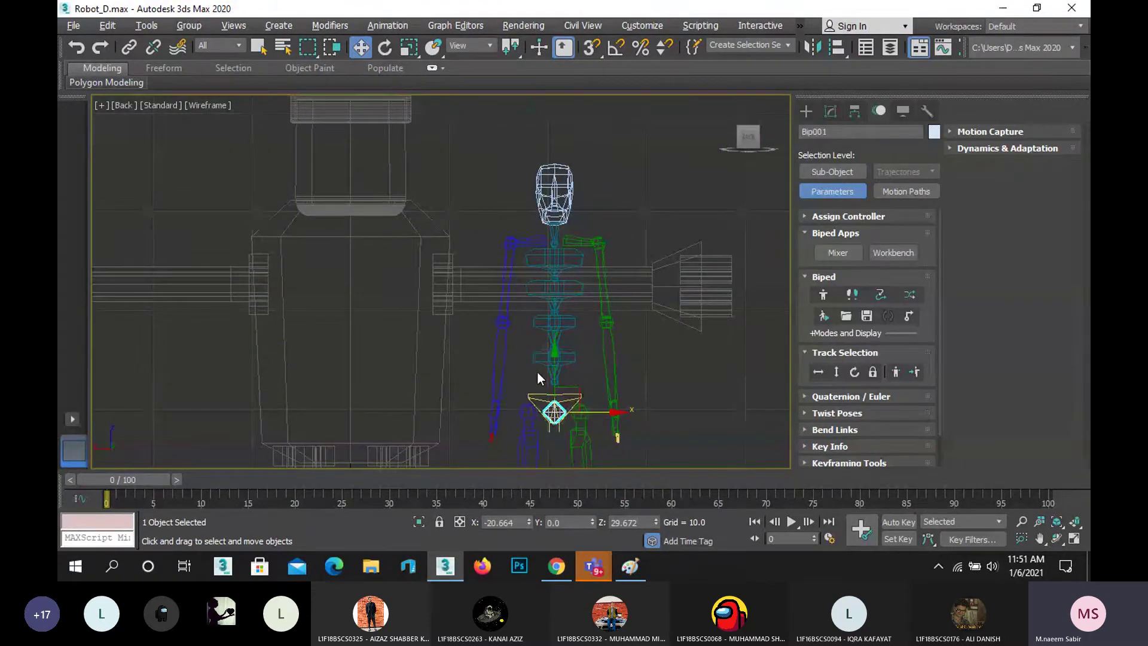
- Turn on Figure Mode and move the whole biped along X into the robot's body, to about X -0.4
scroll(555, 414, up, 10)
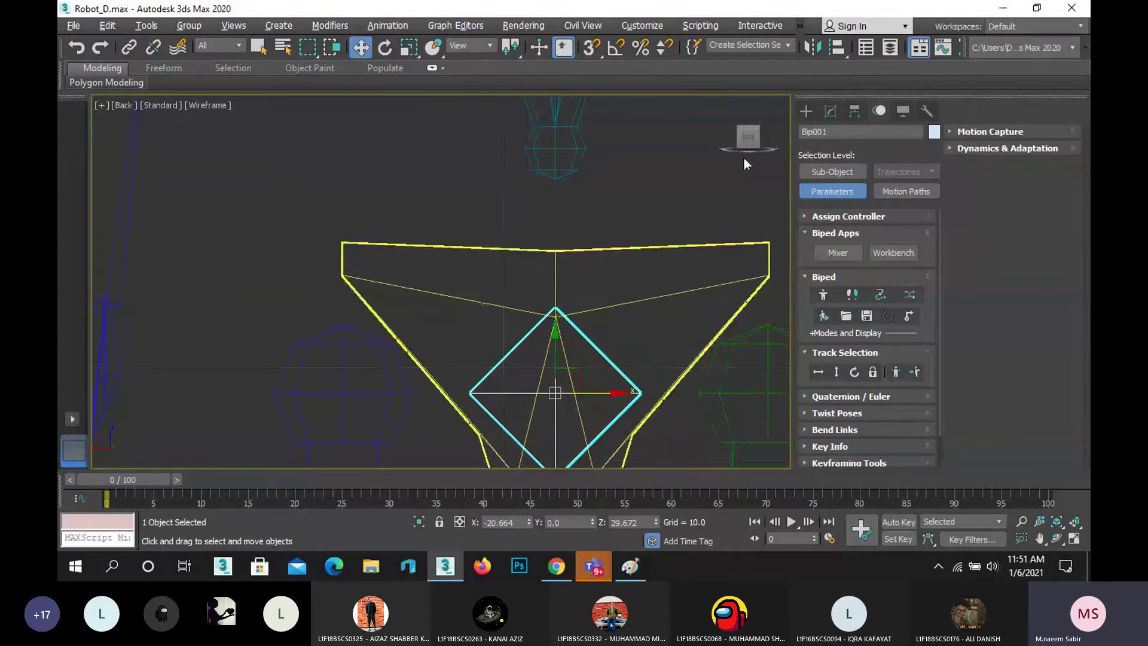
scroll(518, 340, down, 10)
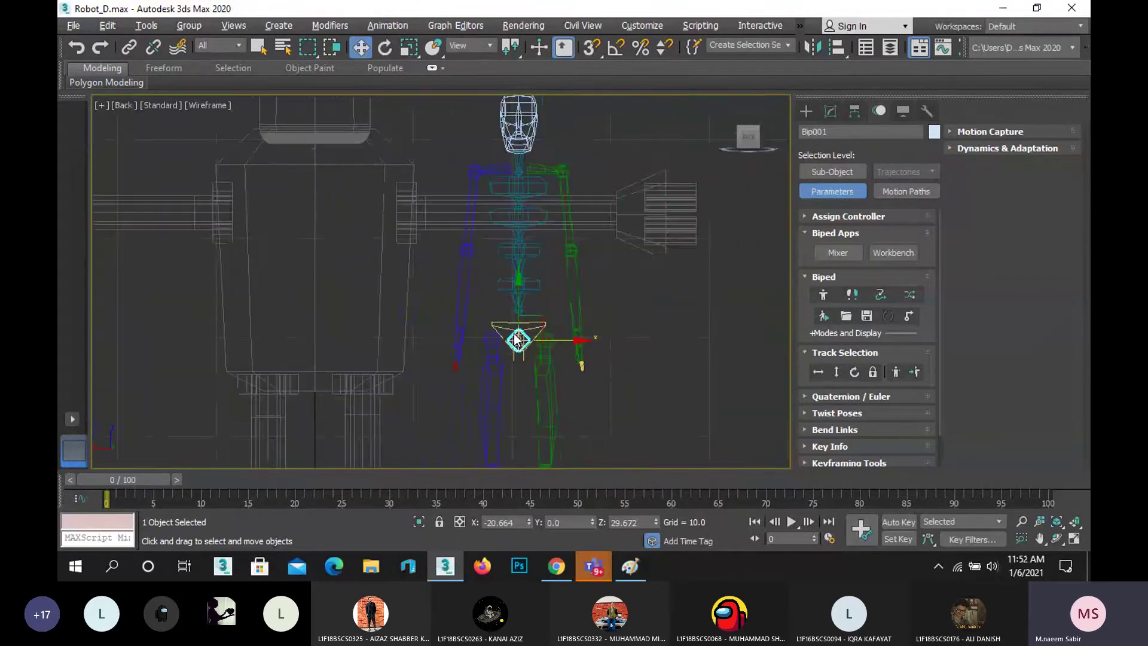
scroll(518, 340, down, 3)
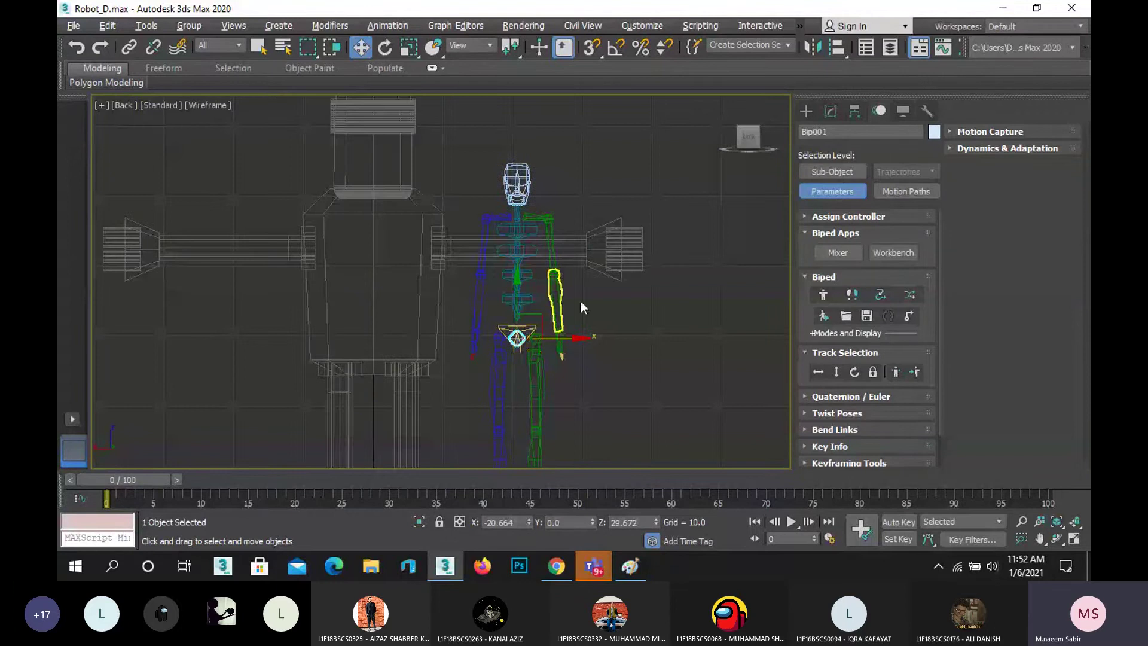
click(823, 297)
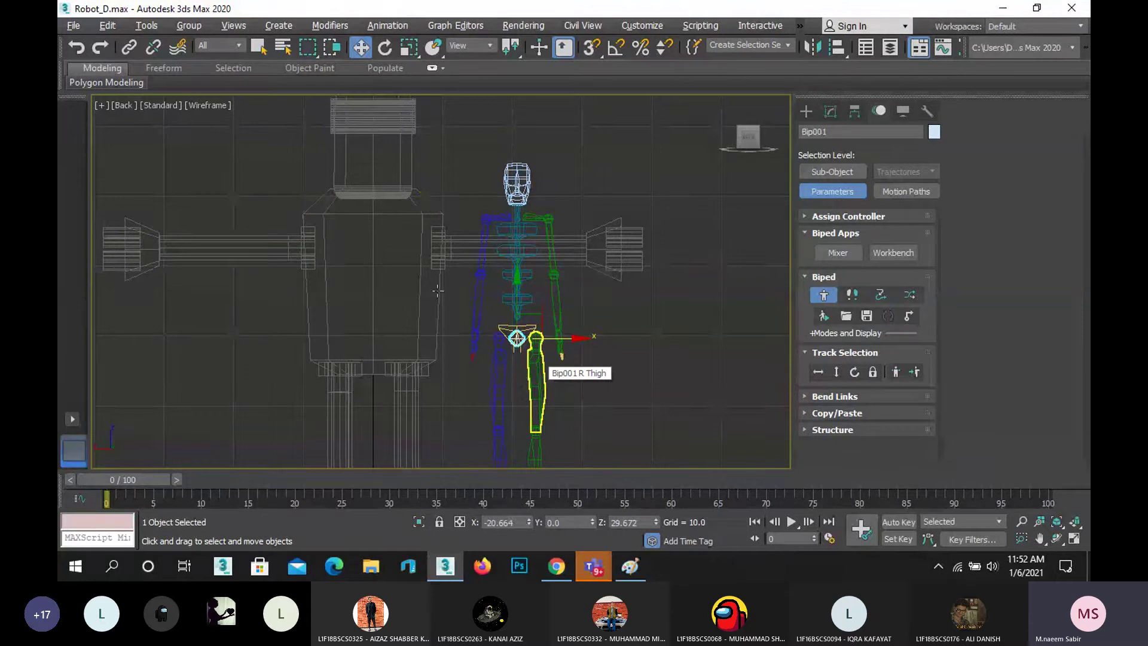
scroll(402, 336, up, 3)
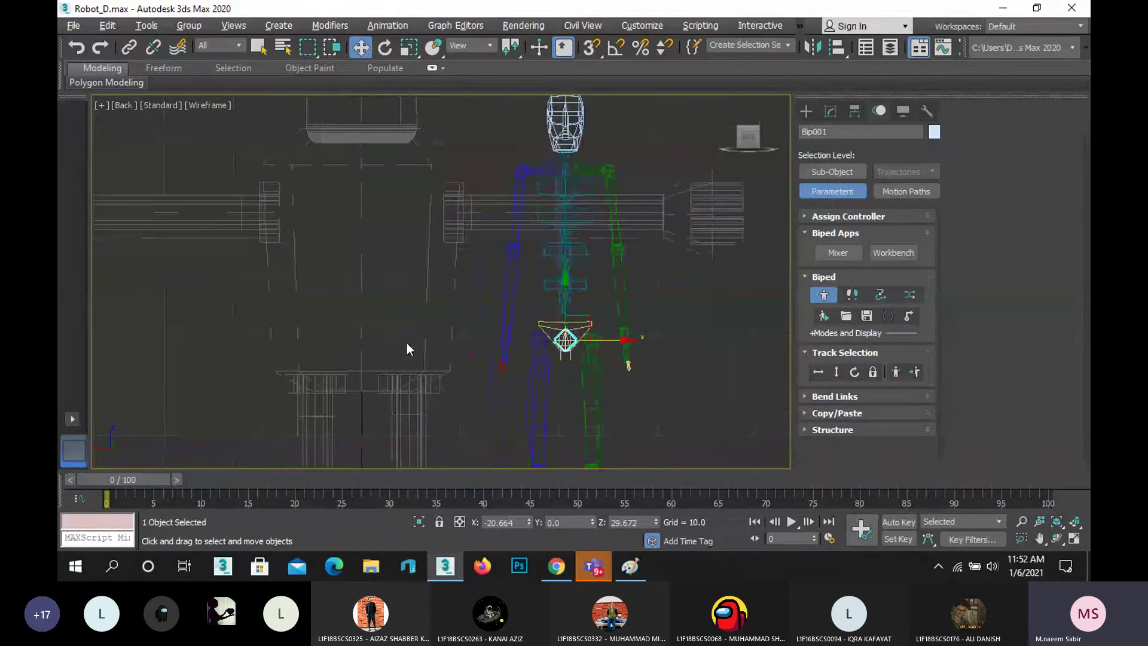
drag(622, 338, 427, 322)
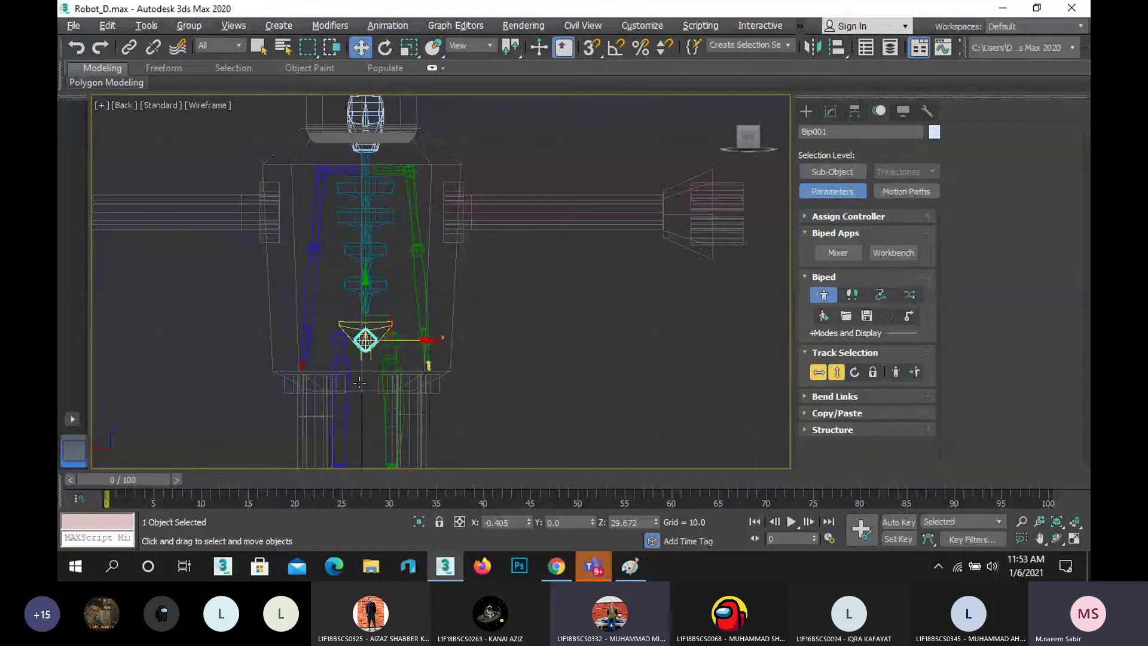
- Examine how the biped's pelvis and thigh bones line up with the robot's centre line and hips
scroll(359, 365, up, 5)
scroll(367, 385, up, 3)
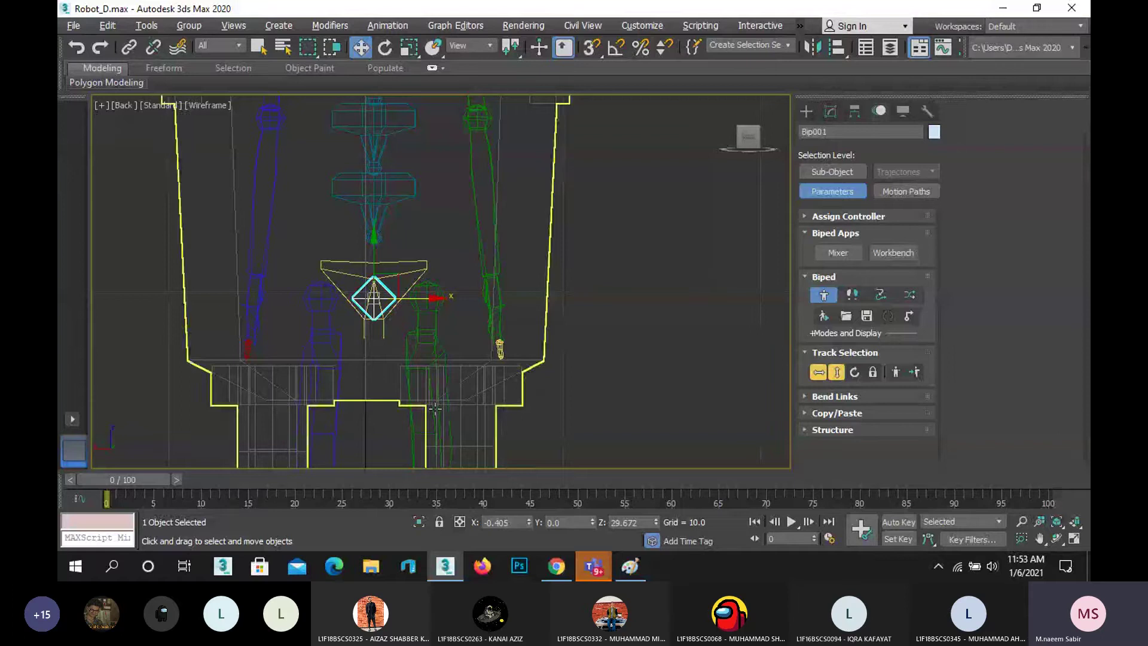
scroll(376, 177, up, 2)
scroll(399, 265, down, 3)
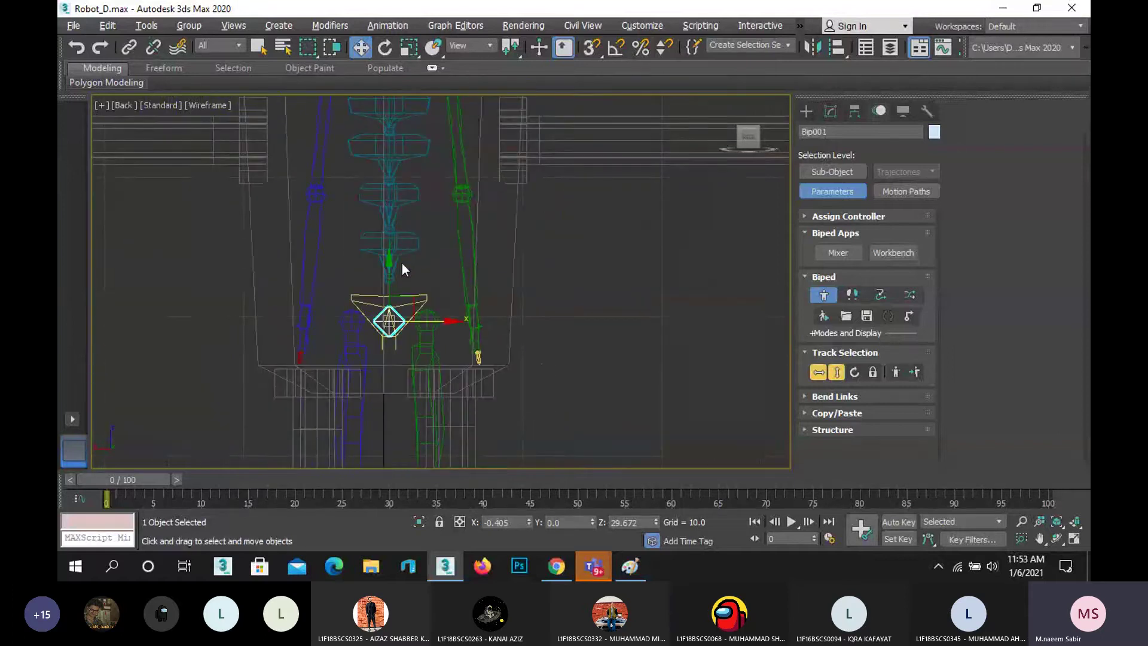
scroll(401, 263, down, 2)
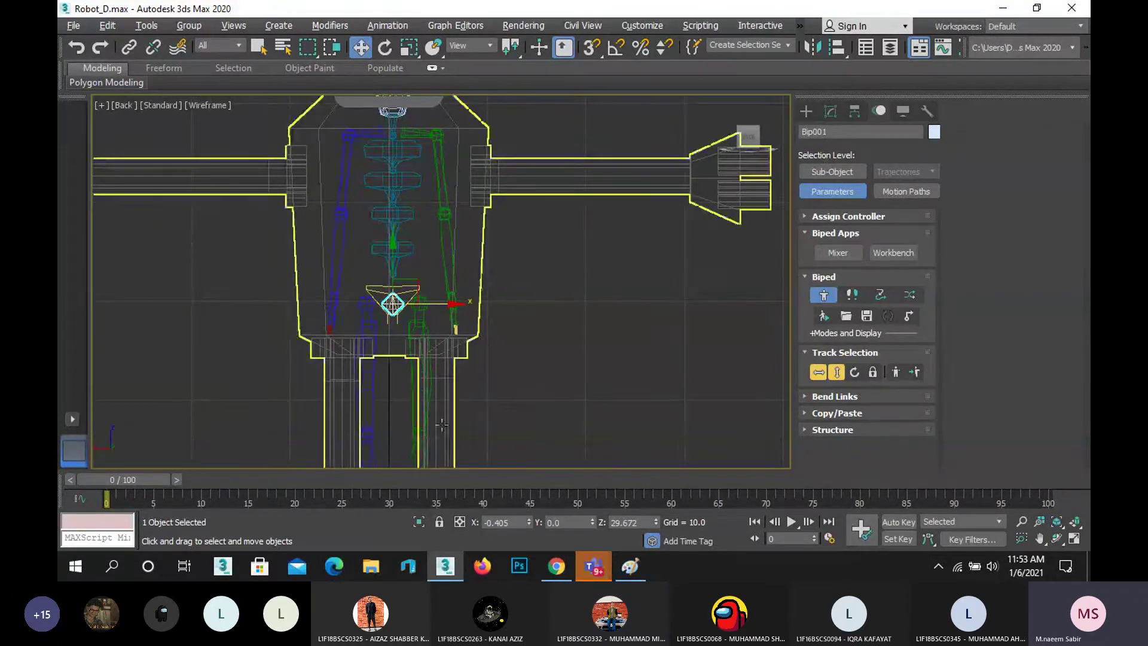
scroll(398, 299, up, 4)
scroll(390, 324, up, 4)
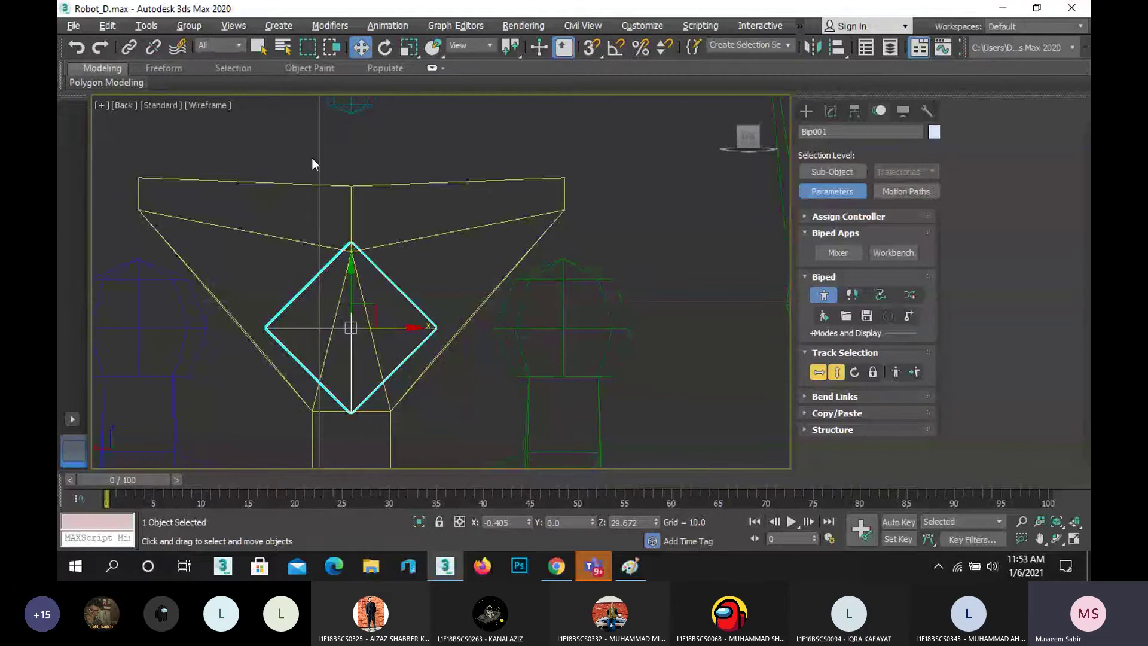
scroll(312, 157, down, 5)
scroll(321, 180, down, 6)
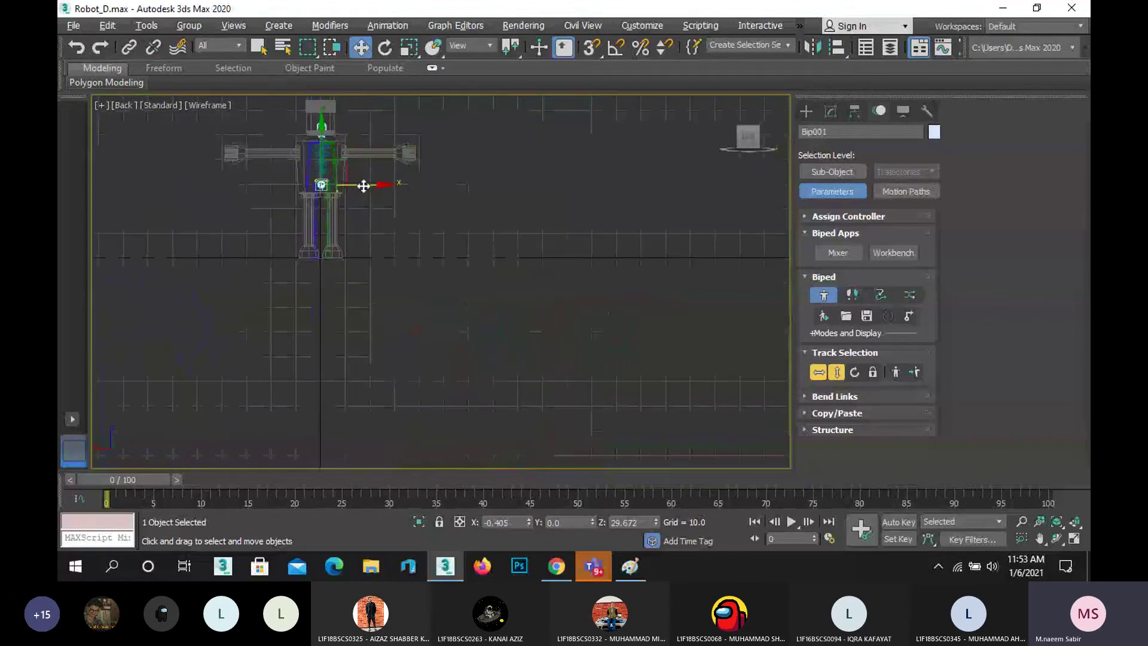
- Move the biped away from the robot along X to about -52 and reselect its root object Bip001
drag(366, 185, 496, 197)
scroll(439, 175, up, 10)
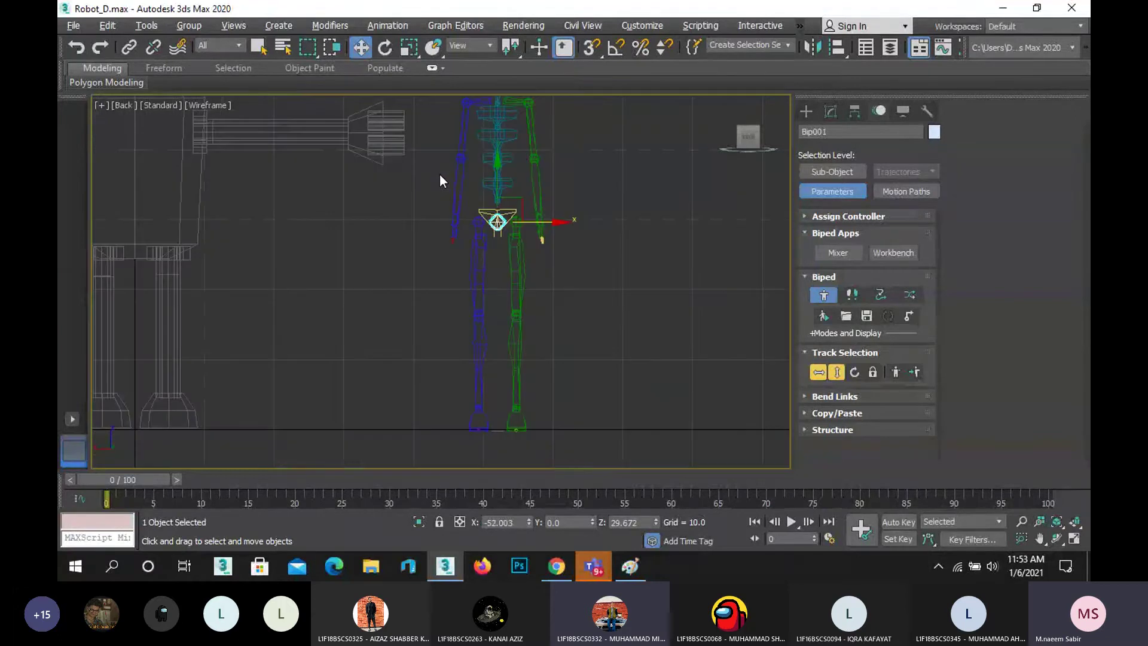
click(697, 347)
scroll(497, 239, up, 8)
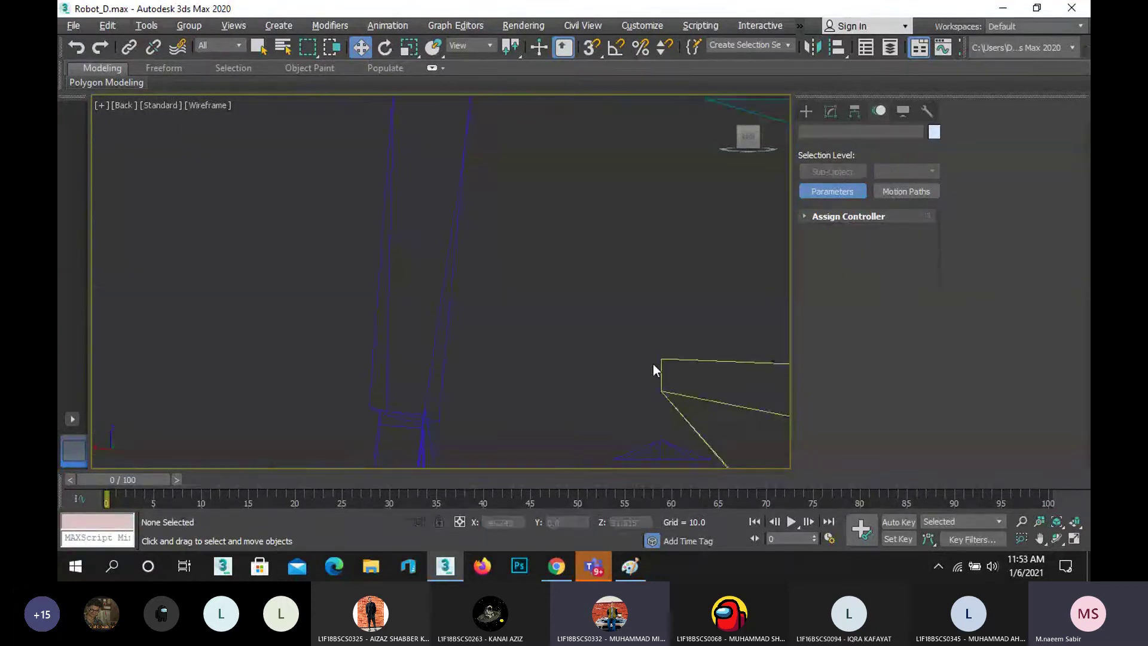
middle_drag(653, 363, 417, 200)
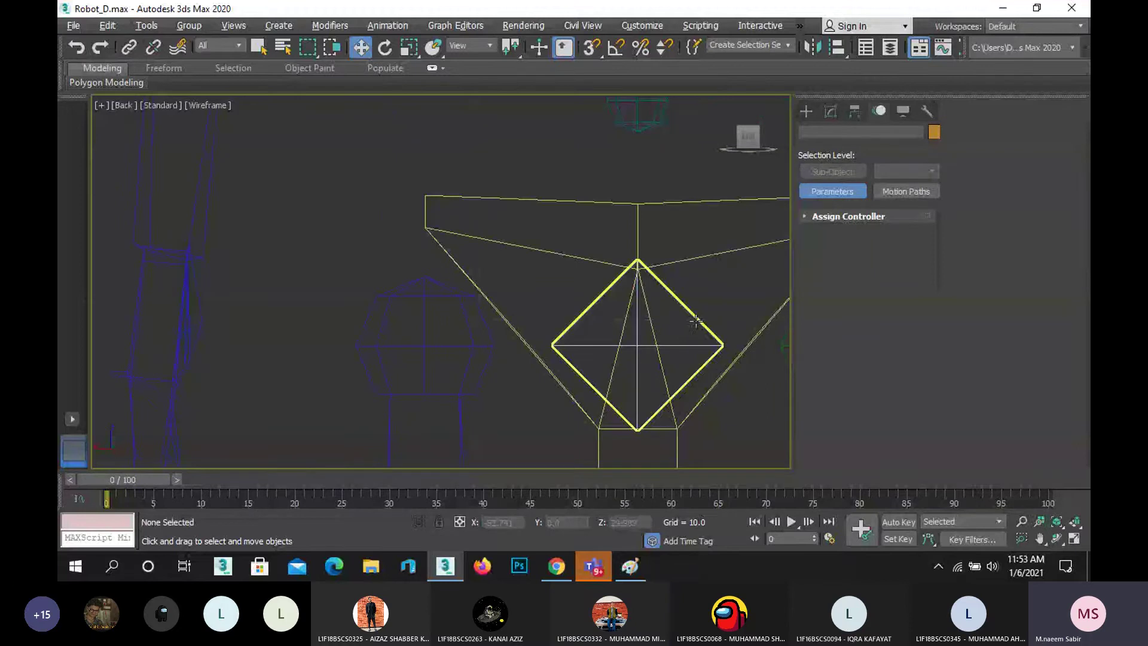
click(675, 325)
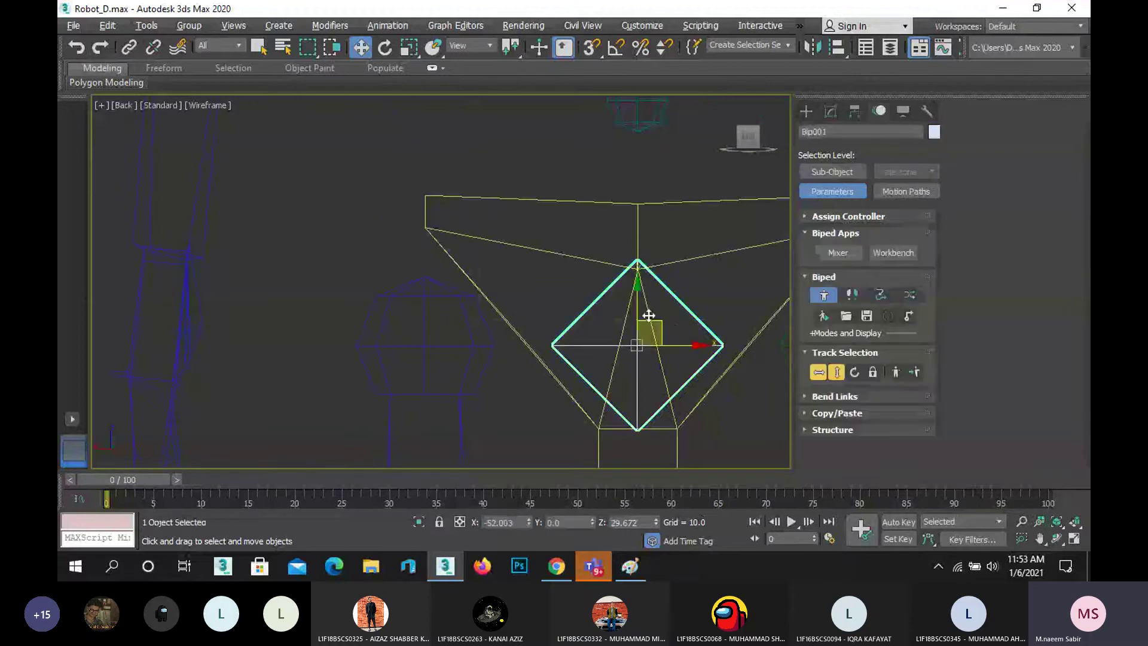
scroll(645, 311, down, 8)
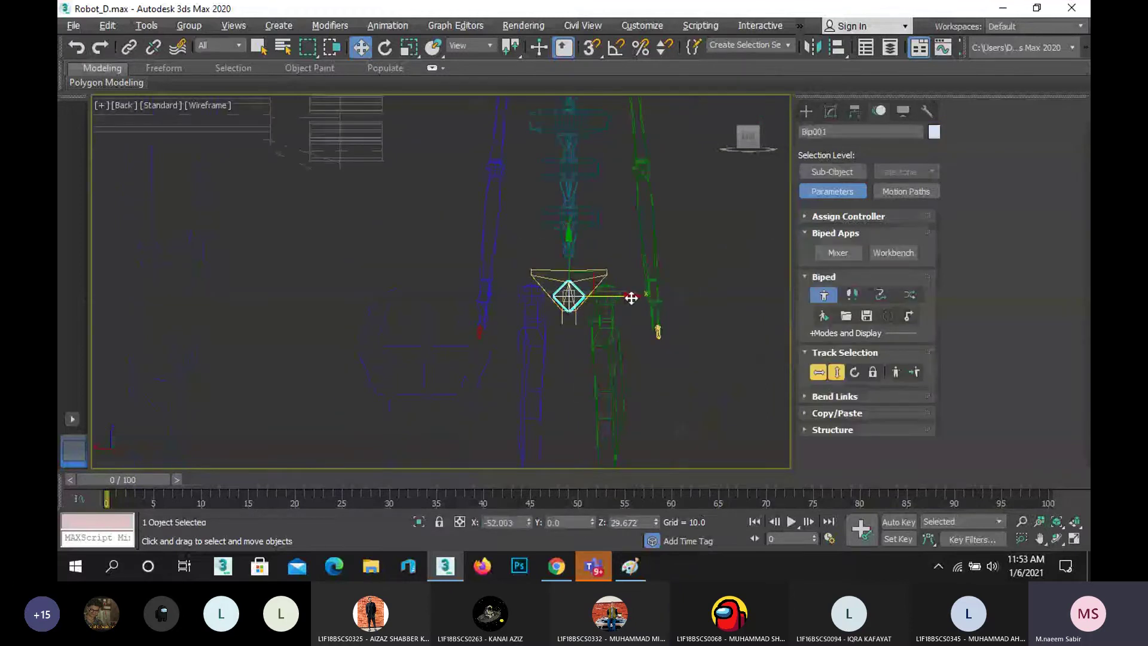
- Move the biped back to the robot's centre and lower its root to hip level, at about X 0.45 and Z 25.9
drag(631, 298, 149, 271)
middle_drag(218, 334, 746, 357)
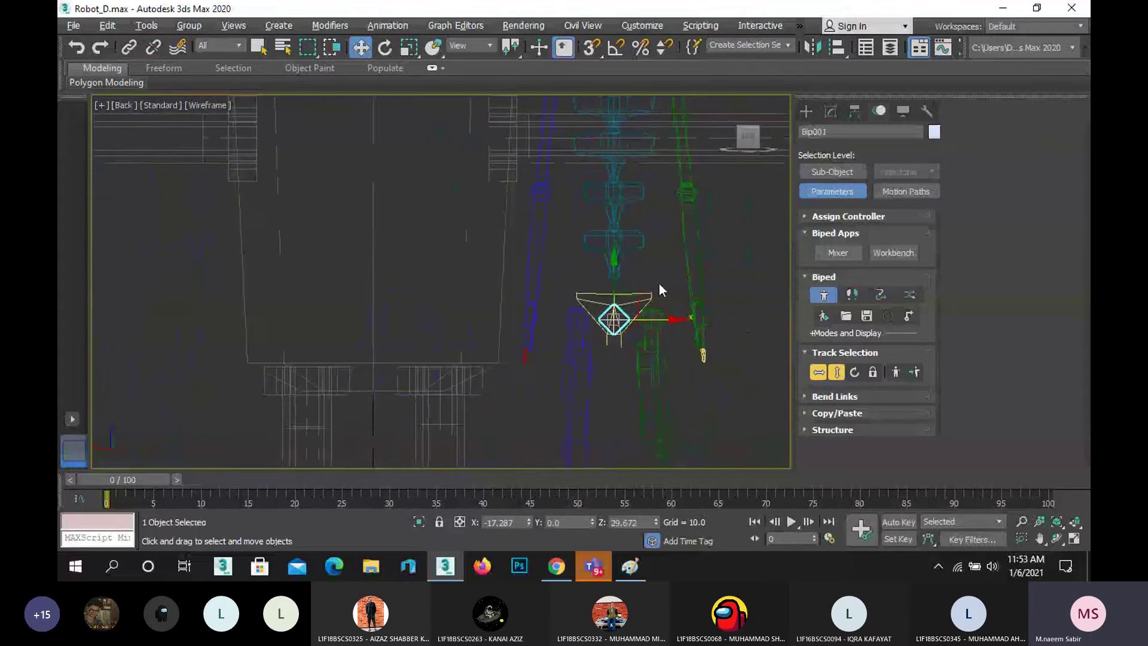
drag(674, 318, 423, 287)
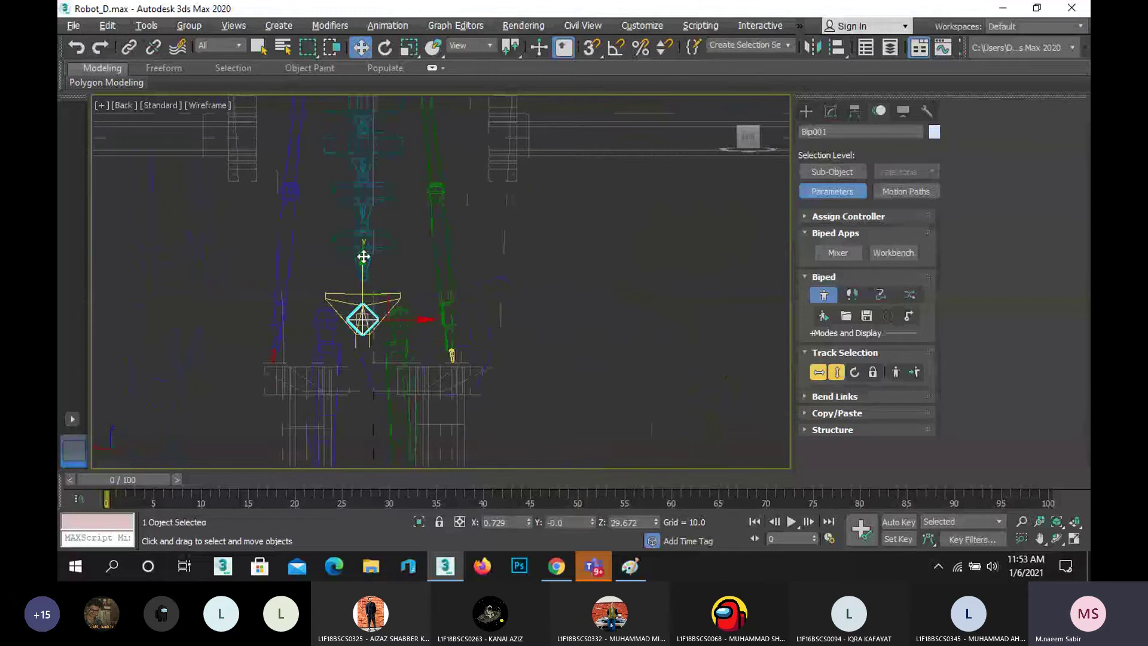
drag(363, 260, 367, 308)
drag(404, 370, 411, 369)
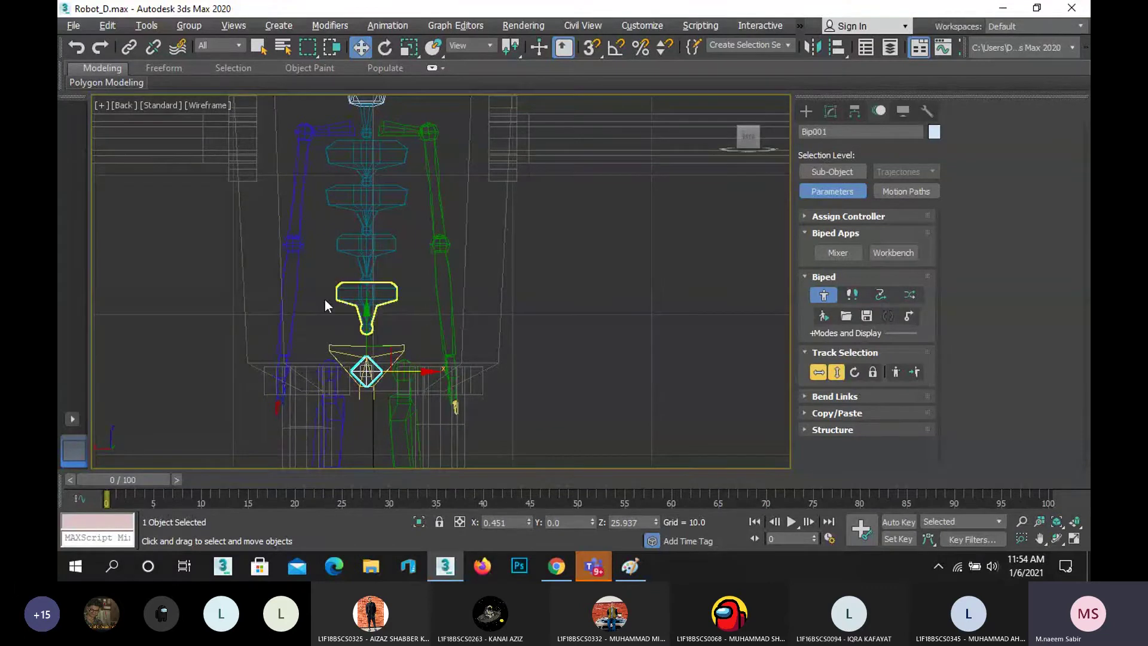
- Examine how the biped's head, shoulders, arms and legs line up with the robot mesh from the neck down to the feet
middle_drag(259, 277, 308, 395)
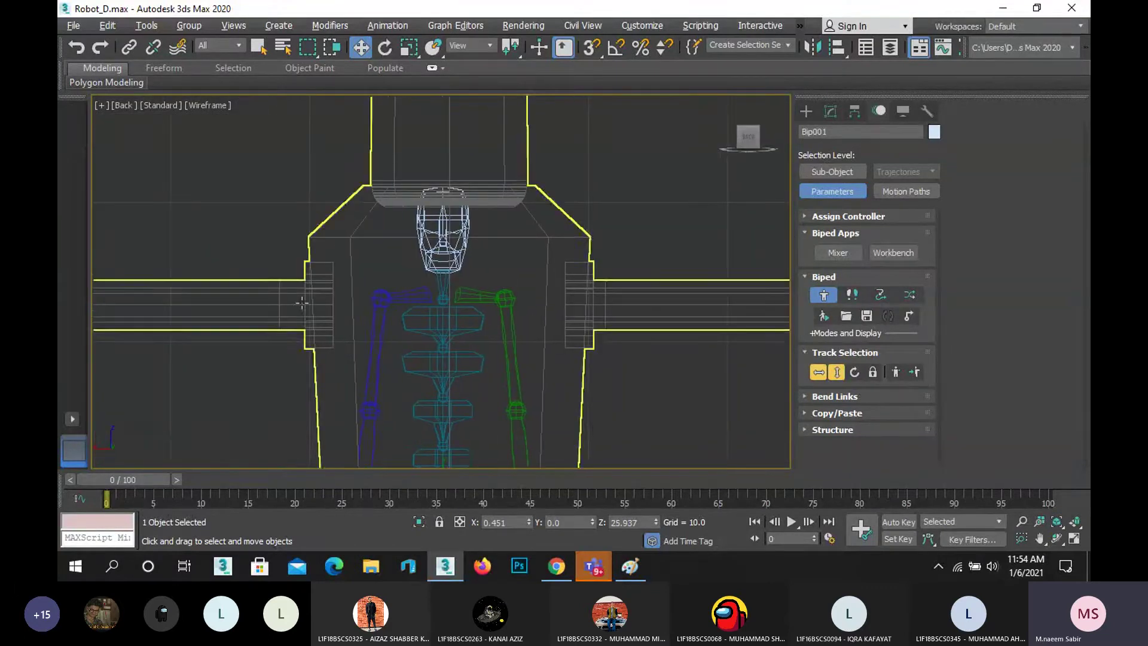
middle_drag(304, 304, 361, 311)
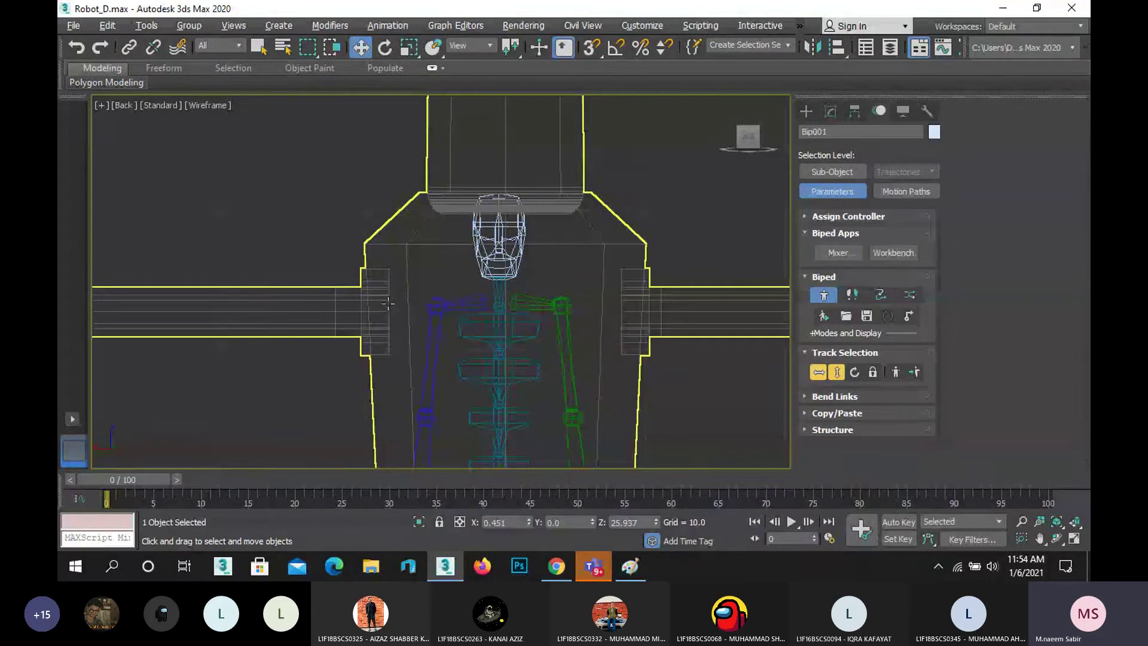
scroll(387, 305, down, 3)
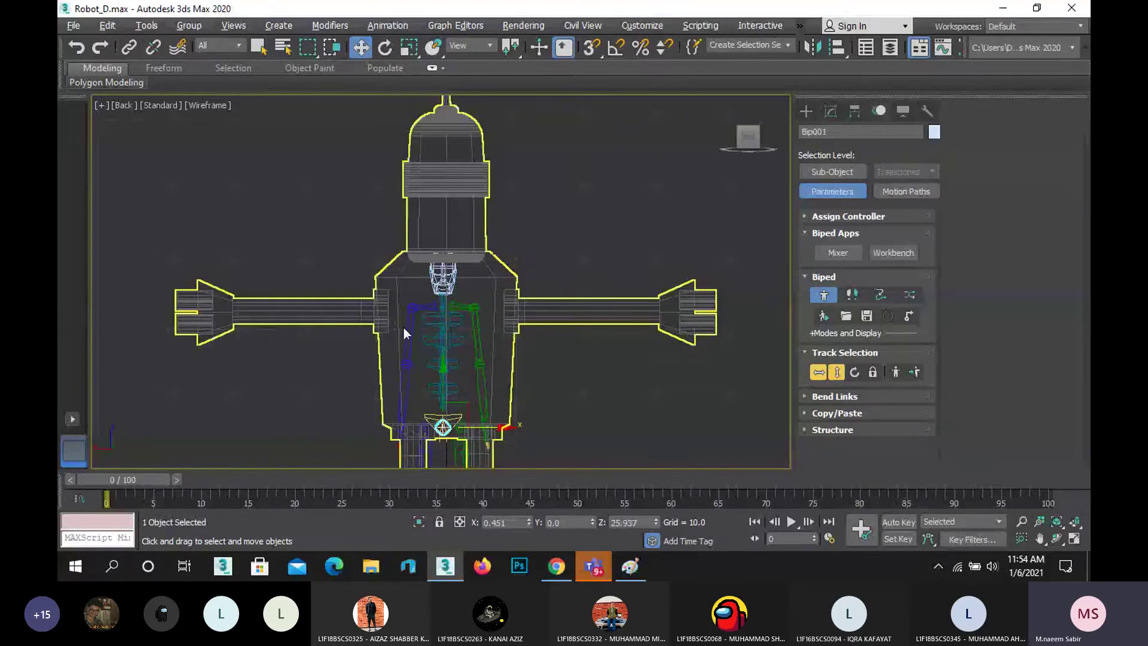
scroll(403, 327, up, 2)
scroll(413, 333, down, 3)
middle_drag(377, 405, 409, 191)
scroll(475, 173, up, 3)
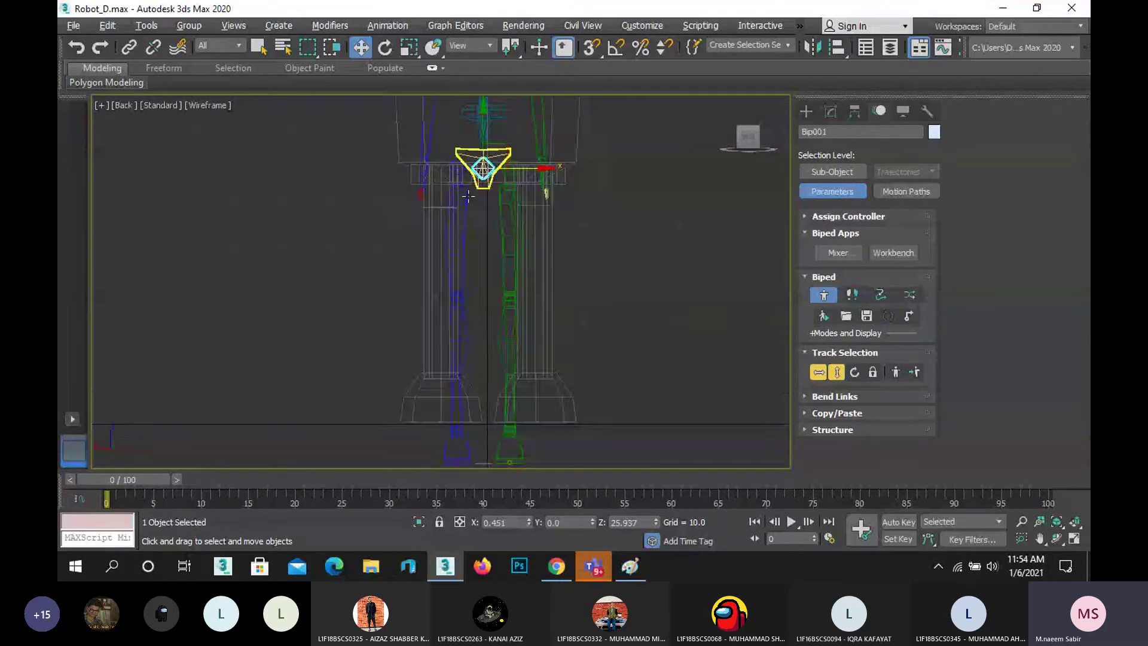
middle_drag(361, 342, 381, 205)
scroll(482, 410, down, 2)
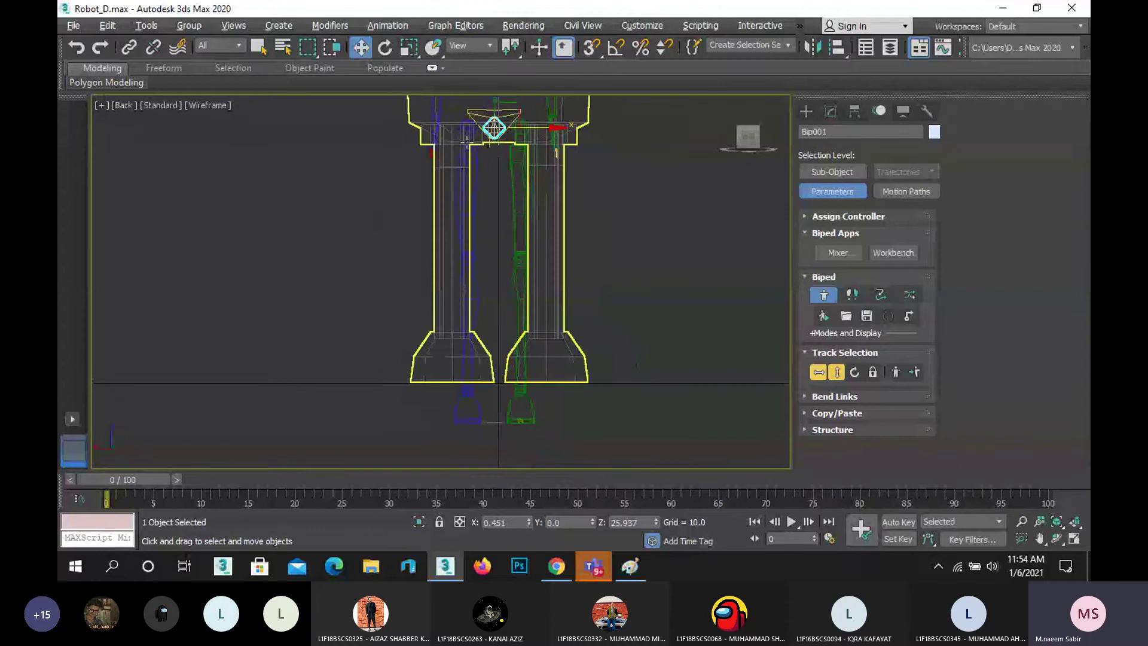
- Move the biped's left thigh outward into the robot's leg, to about X 3.15, and scale it uniformly to shorten it
click(474, 179)
drag(513, 129, 496, 137)
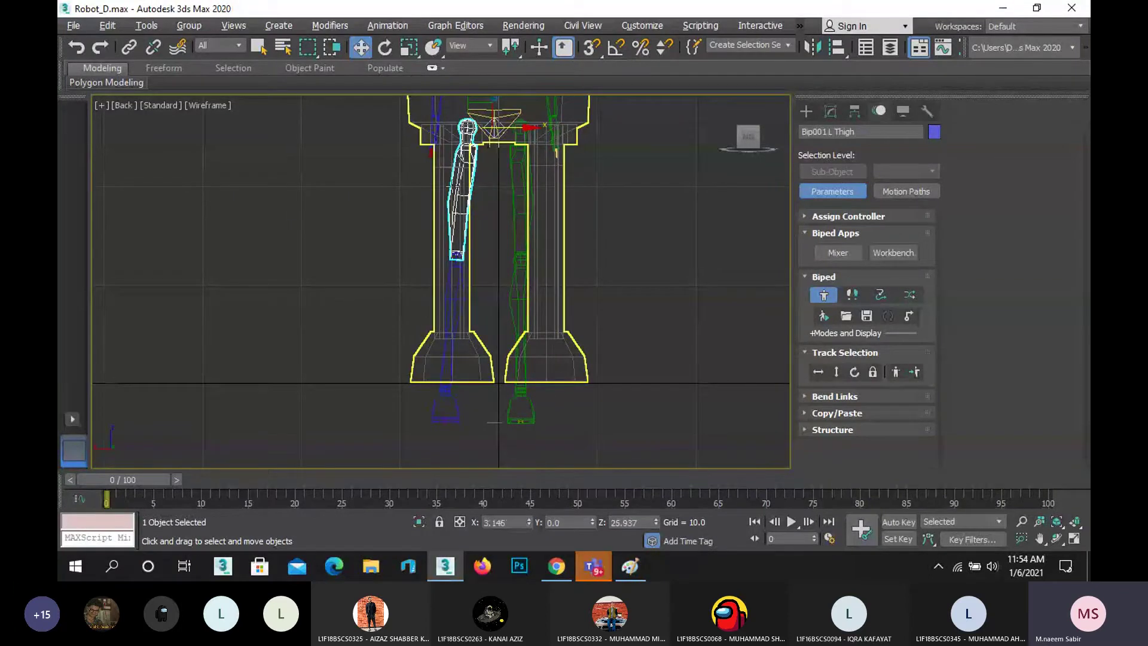
click(412, 49)
middle_drag(372, 180, 363, 220)
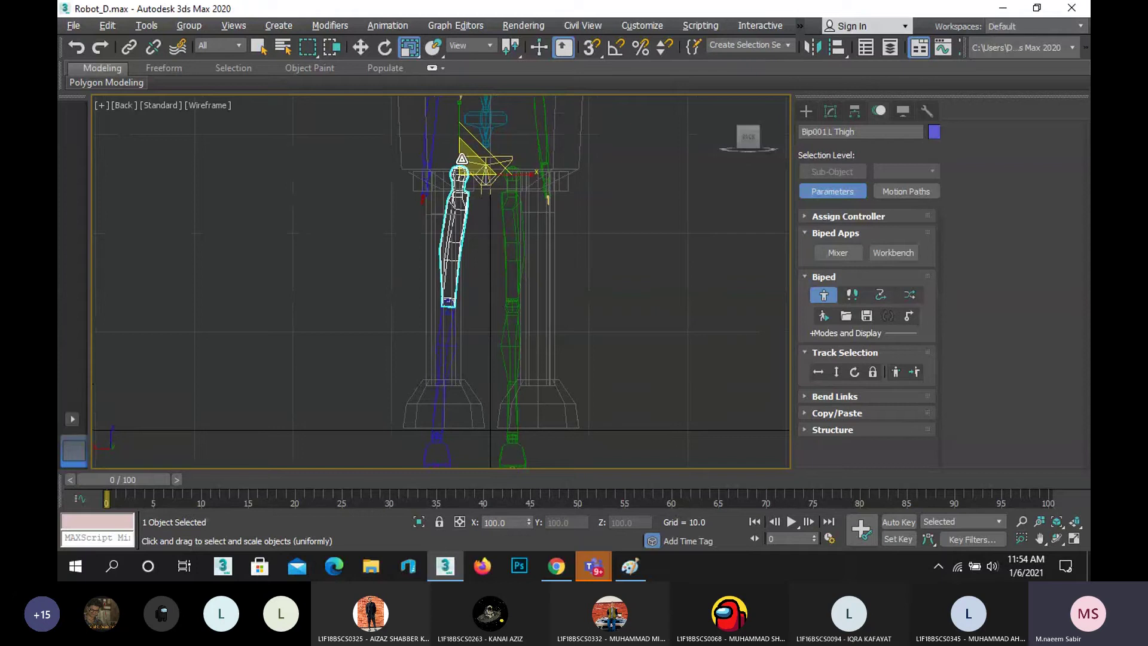
drag(464, 168, 471, 177)
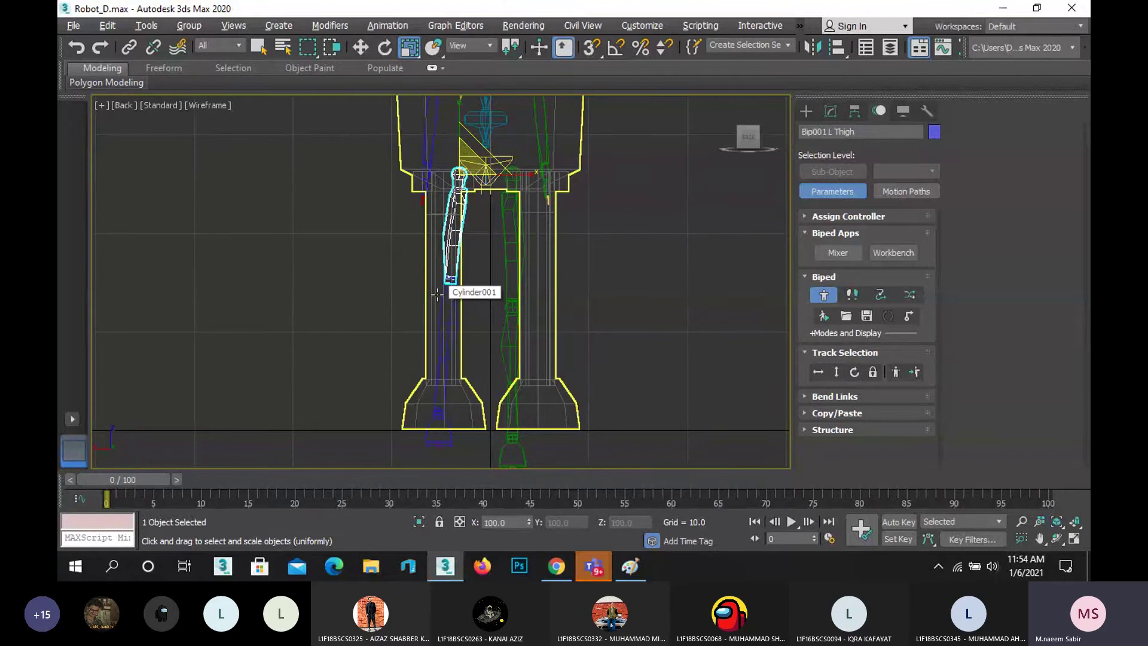
scroll(437, 295, up, 2)
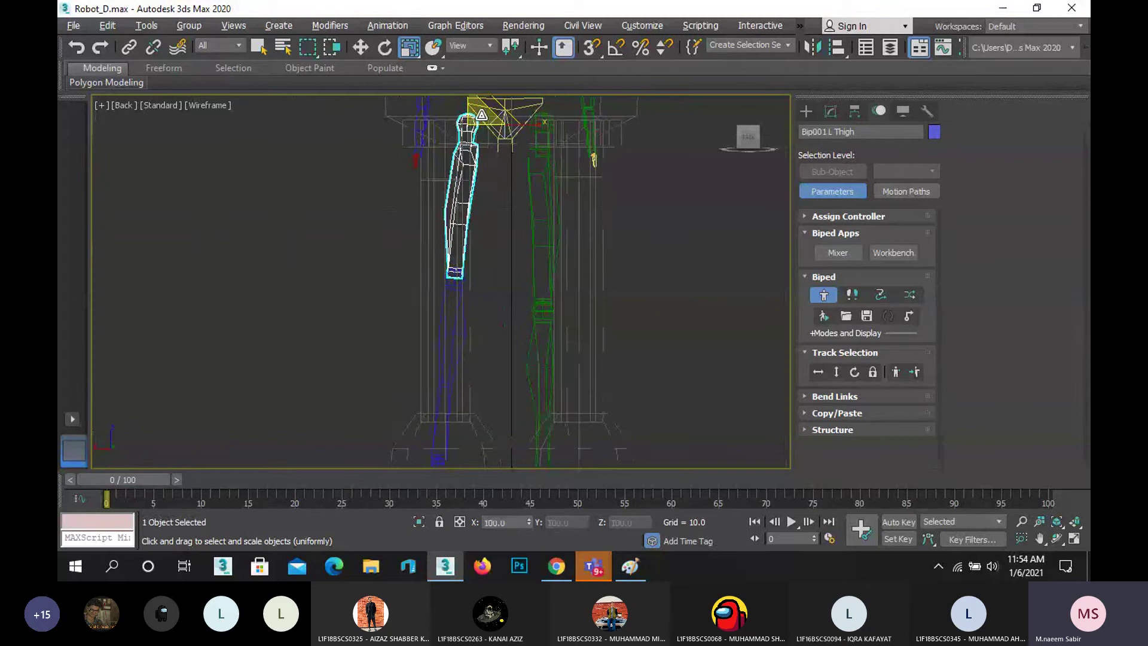
drag(480, 116, 481, 114)
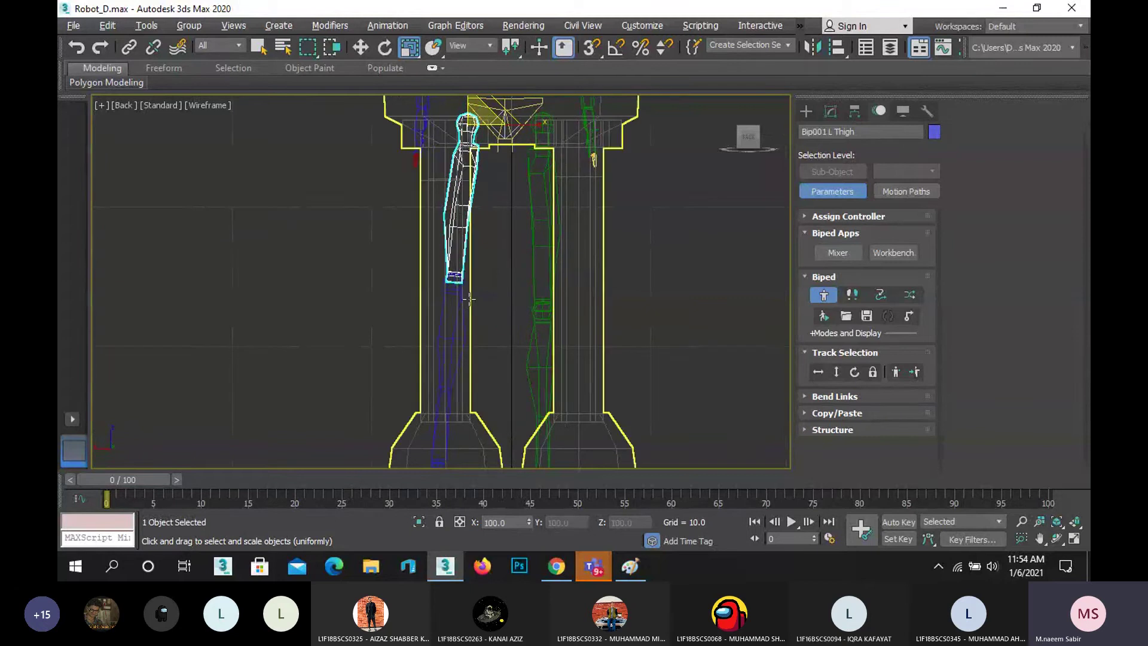
- Scale the biped's left calf down uniformly so the ankle meets the top of the robot's foot
click(452, 385)
scroll(432, 333, down, 2)
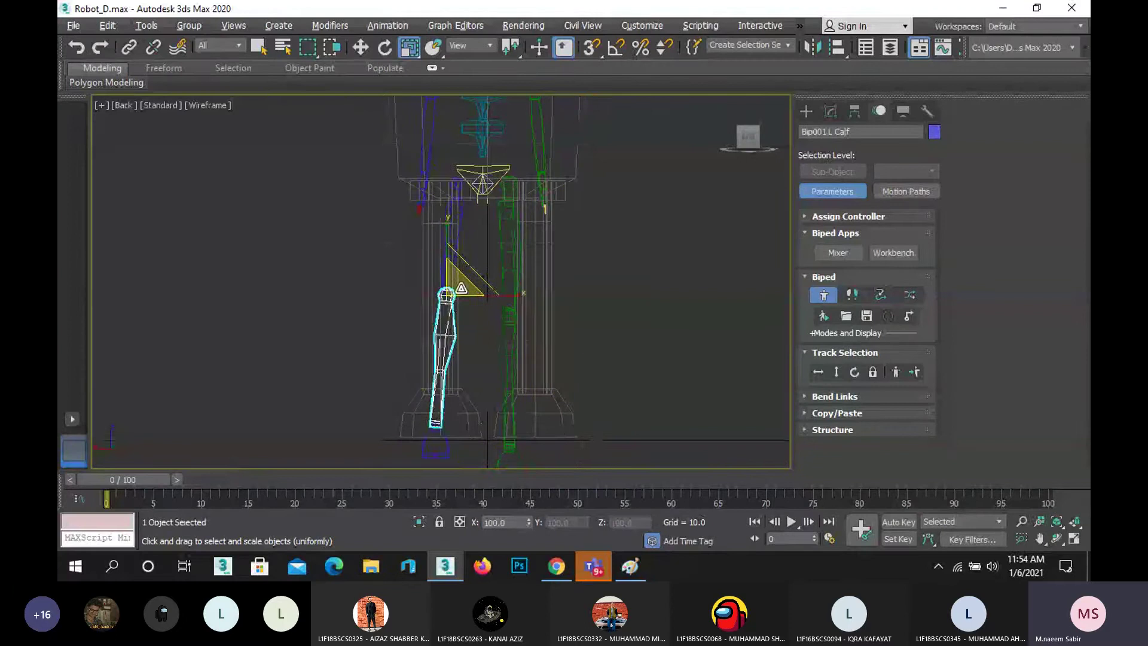
drag(463, 287, 452, 310)
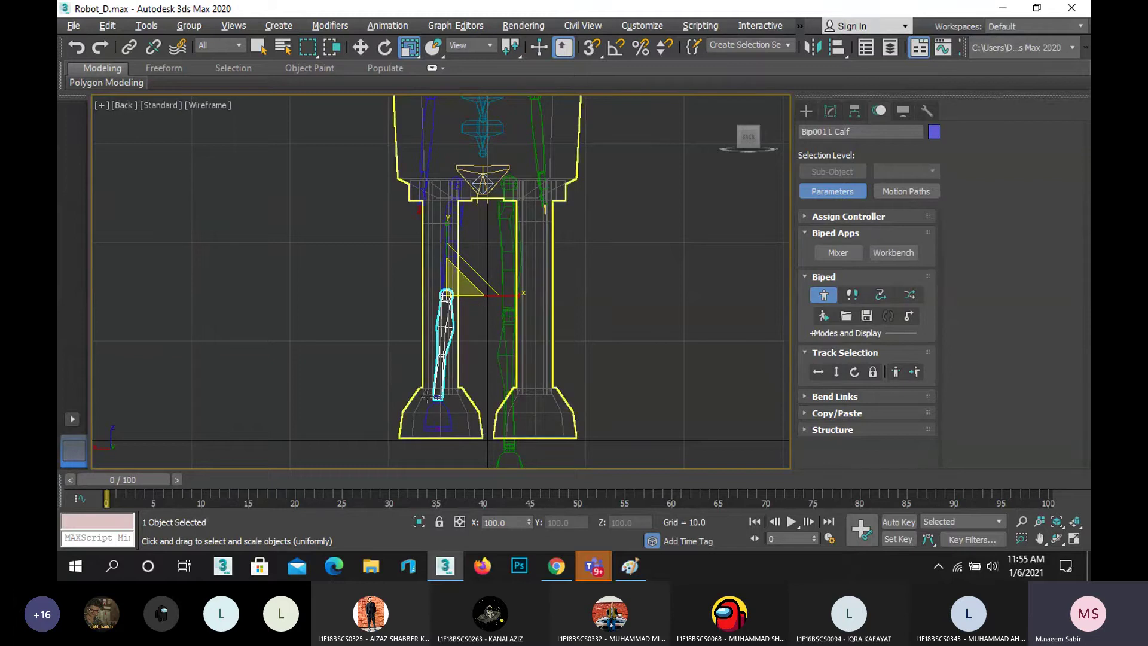
- Scale up the biped's lowest spine segment to lengthen the torso toward the robot's neck
middle_drag(314, 312, 322, 430)
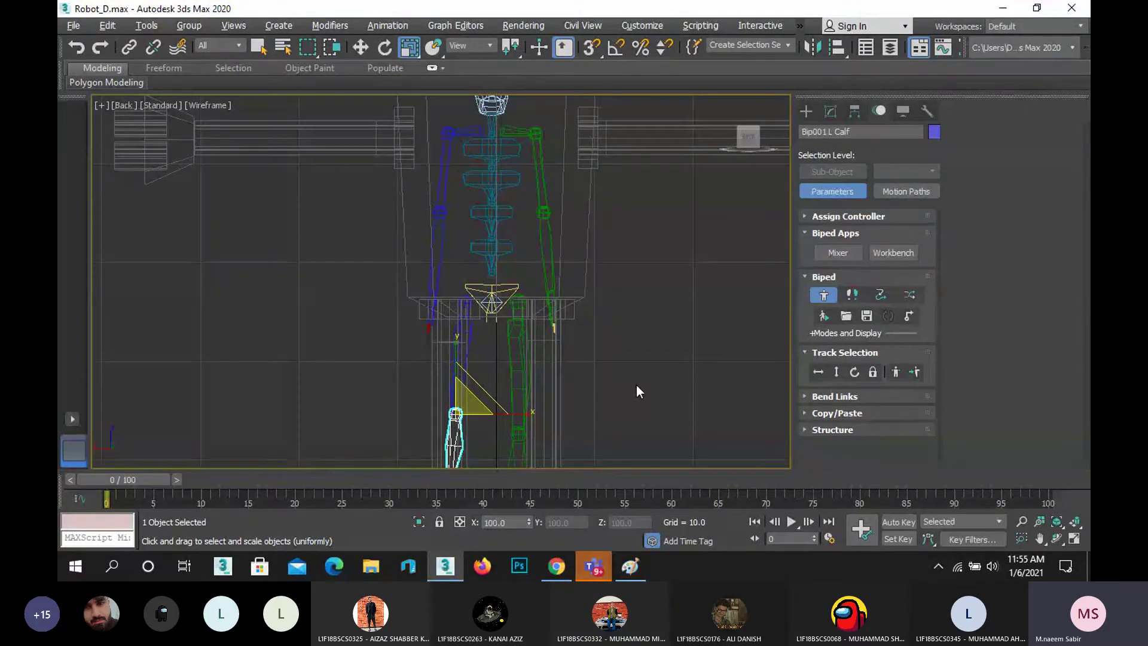
middle_drag(351, 239, 330, 380)
scroll(465, 292, up, 2)
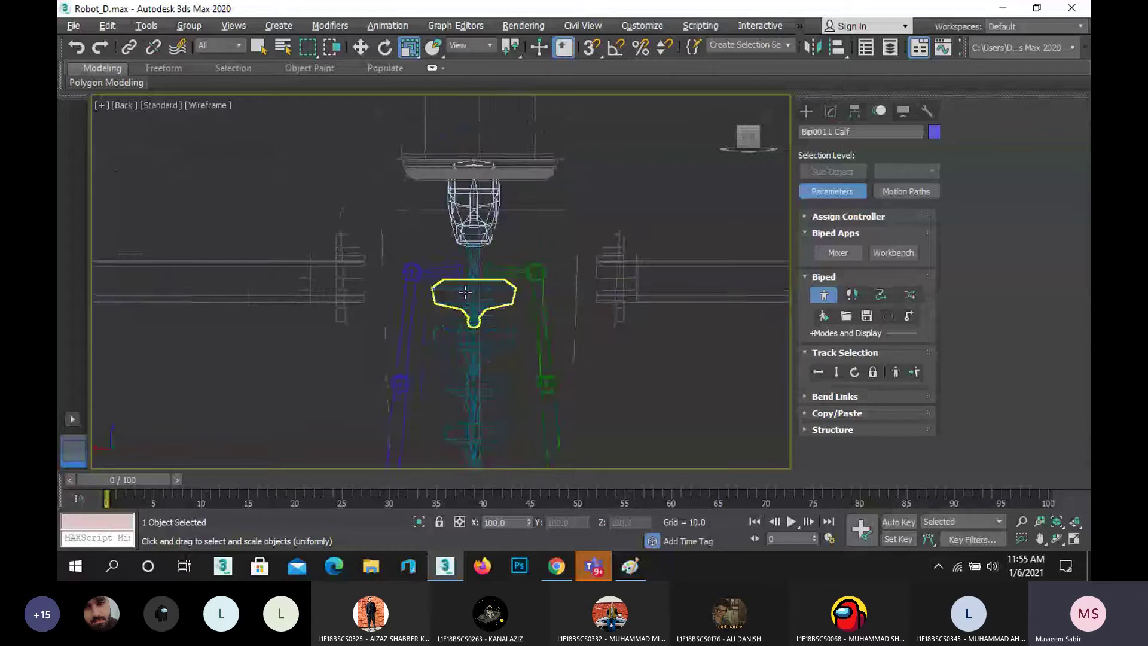
scroll(466, 292, up, 2)
click(456, 253)
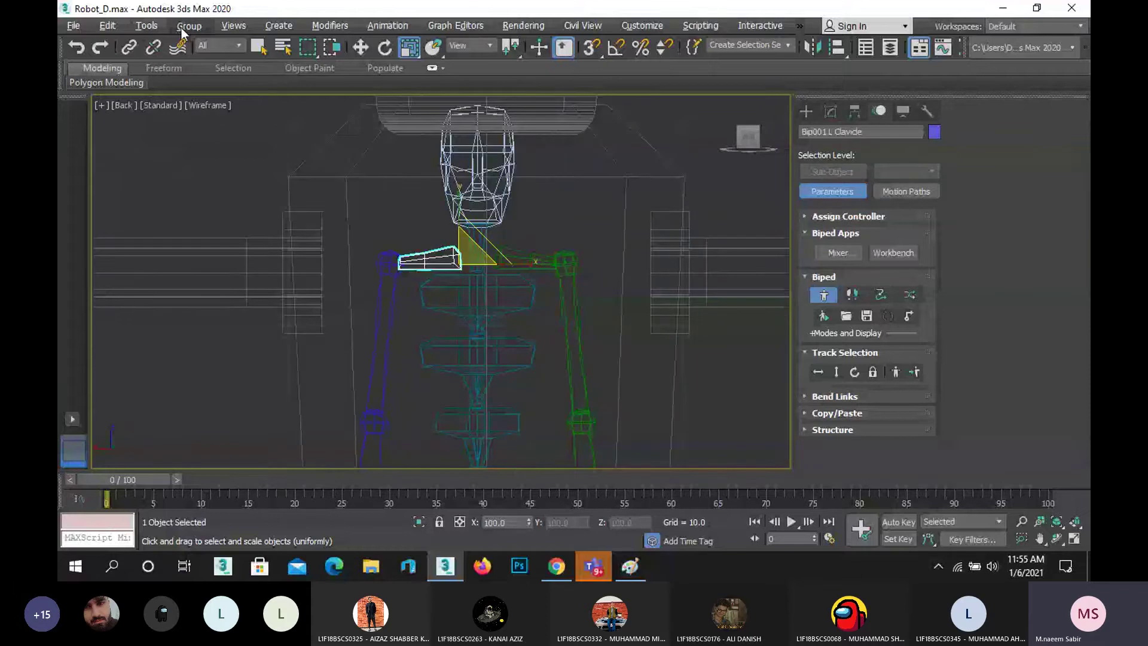
scroll(360, 213, down, 4)
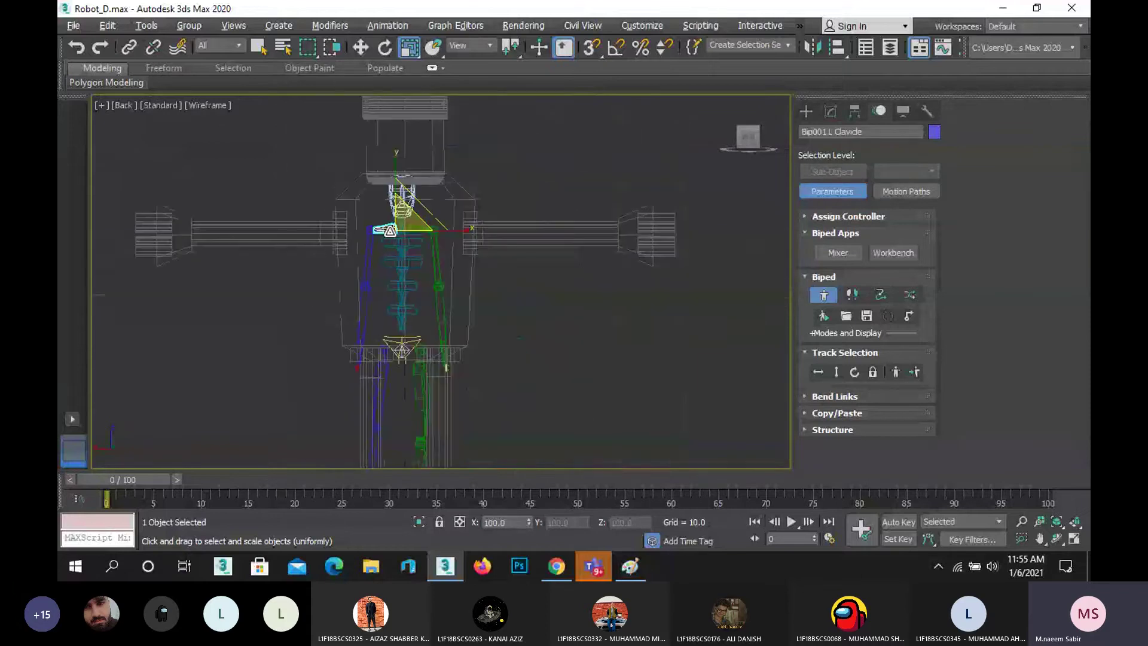
click(402, 304)
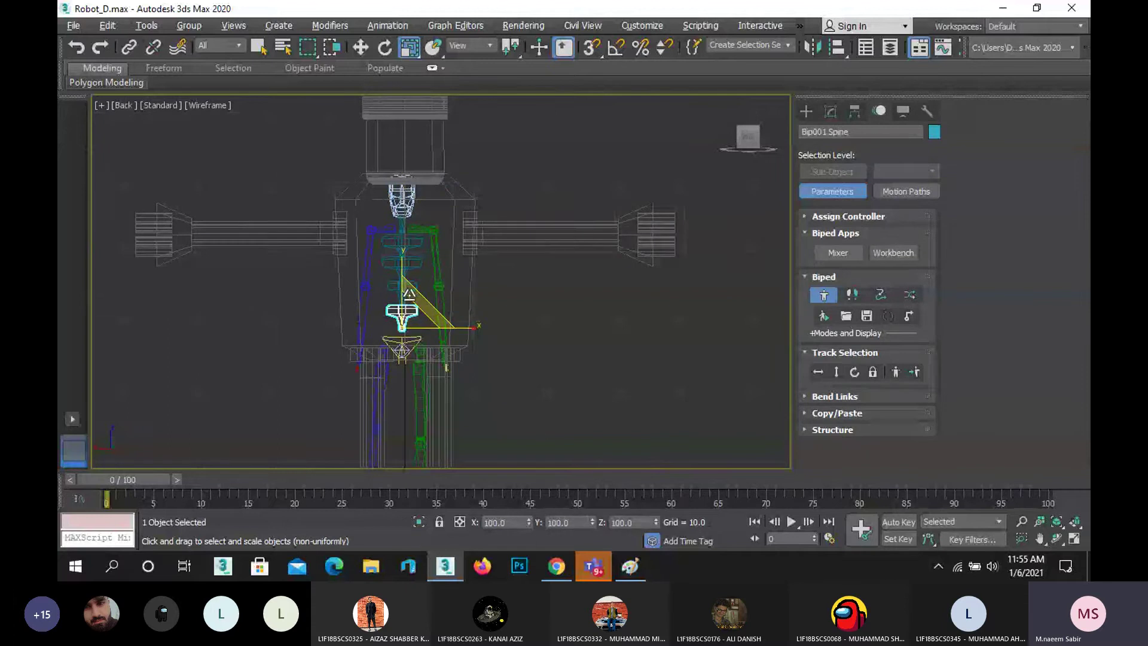
drag(409, 294, 428, 214)
- Enlarge the biped's upper spine segments so the shoulders reach the top of the robot's torso
click(408, 276)
click(407, 243)
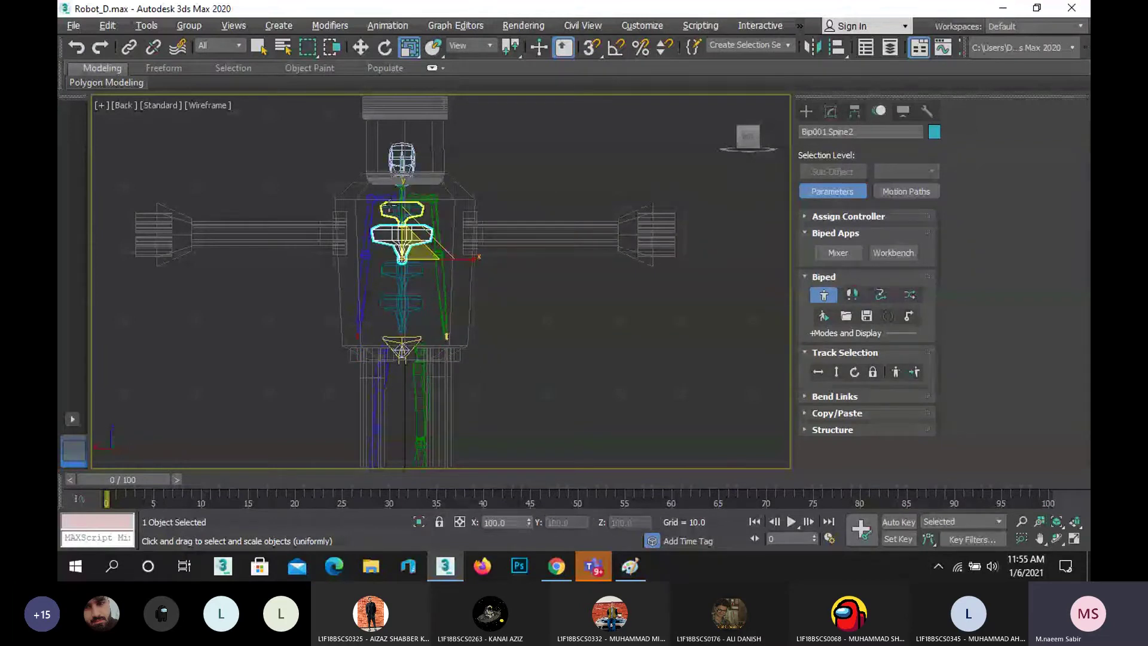
click(406, 211)
drag(410, 215, 419, 179)
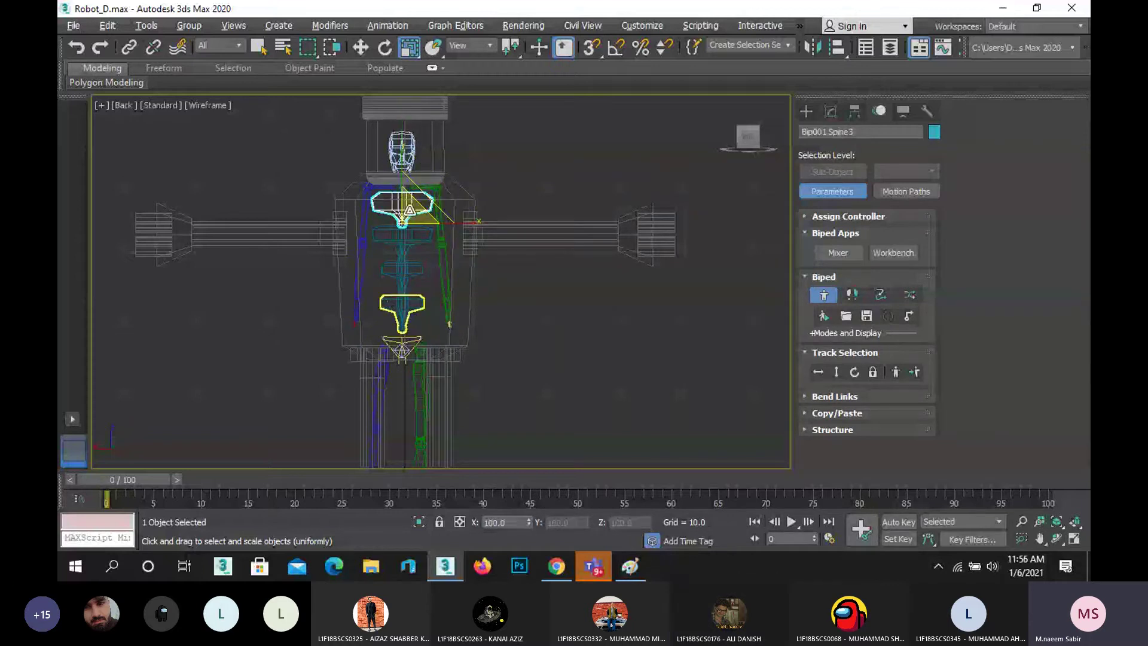
- Raise the biped's head by about 5.3 units into the robot's head
click(402, 151)
middle_drag(281, 149, 289, 235)
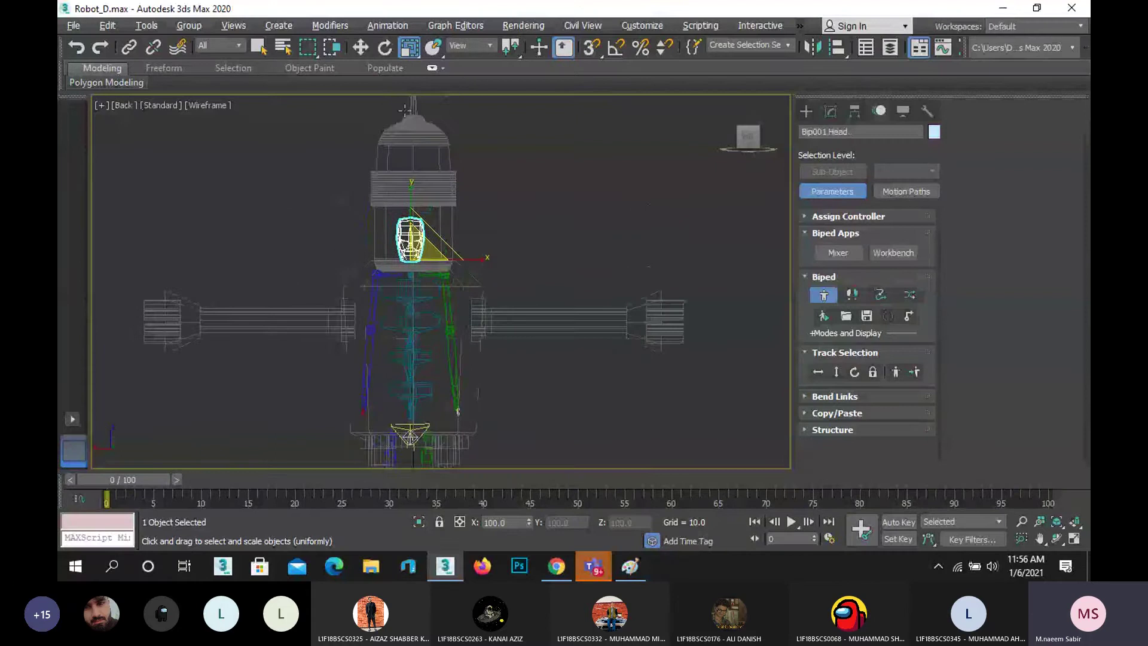
key(w)
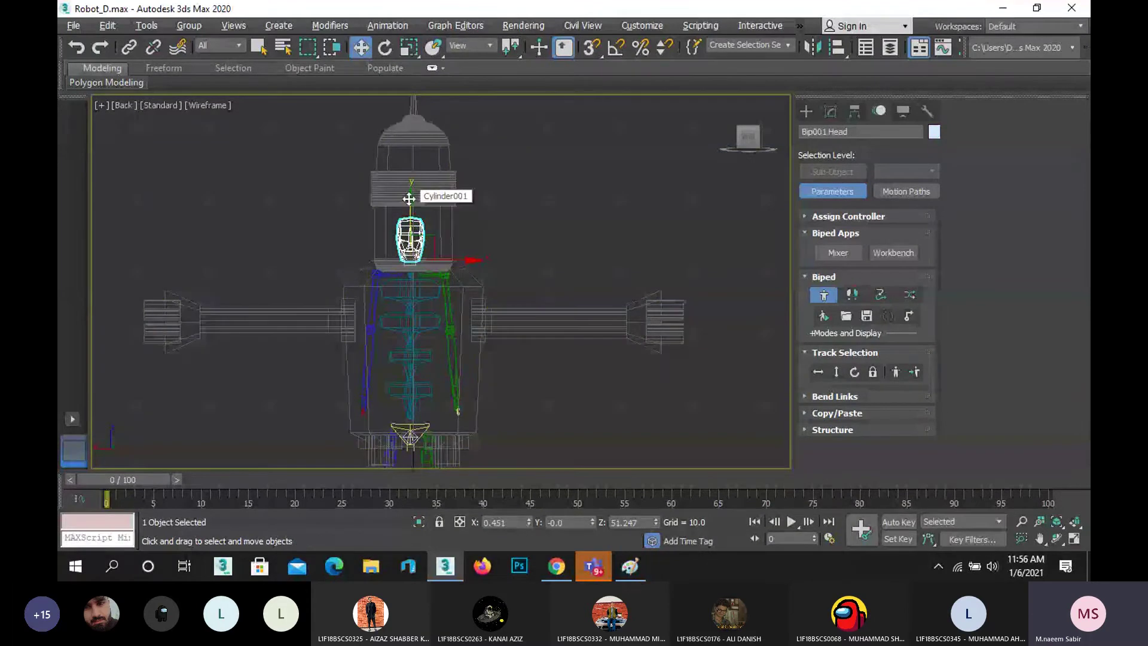
drag(409, 198, 412, 162)
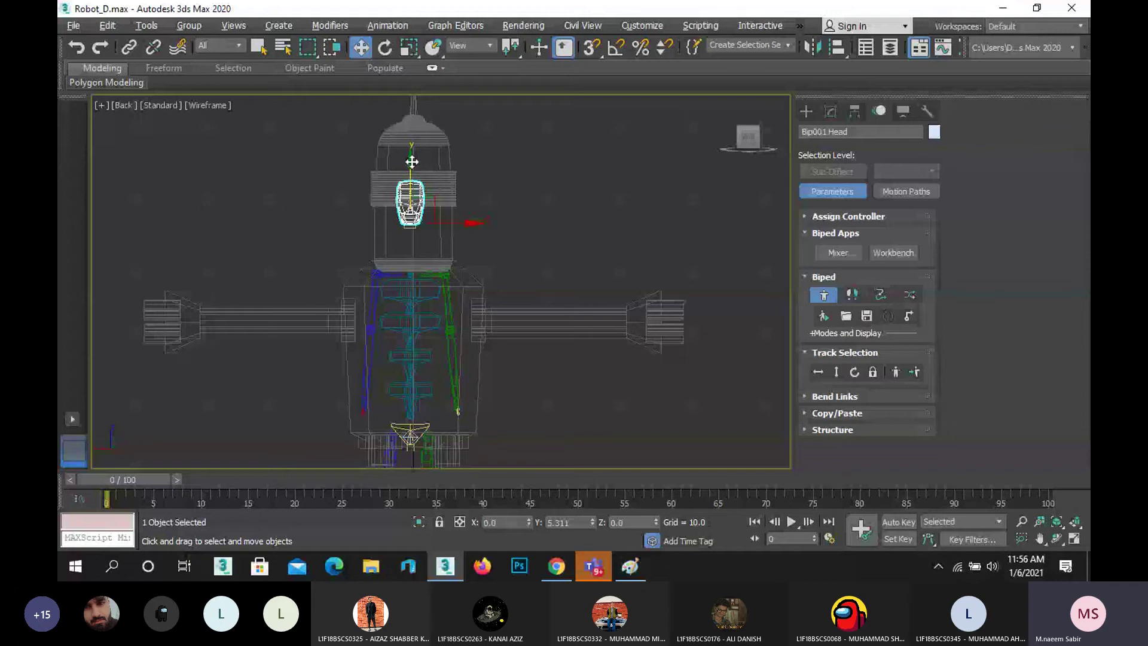
- Scale the Spine2 segment up to about 119 percent and the Spine3 segment above it down to about 97 percent
click(422, 322)
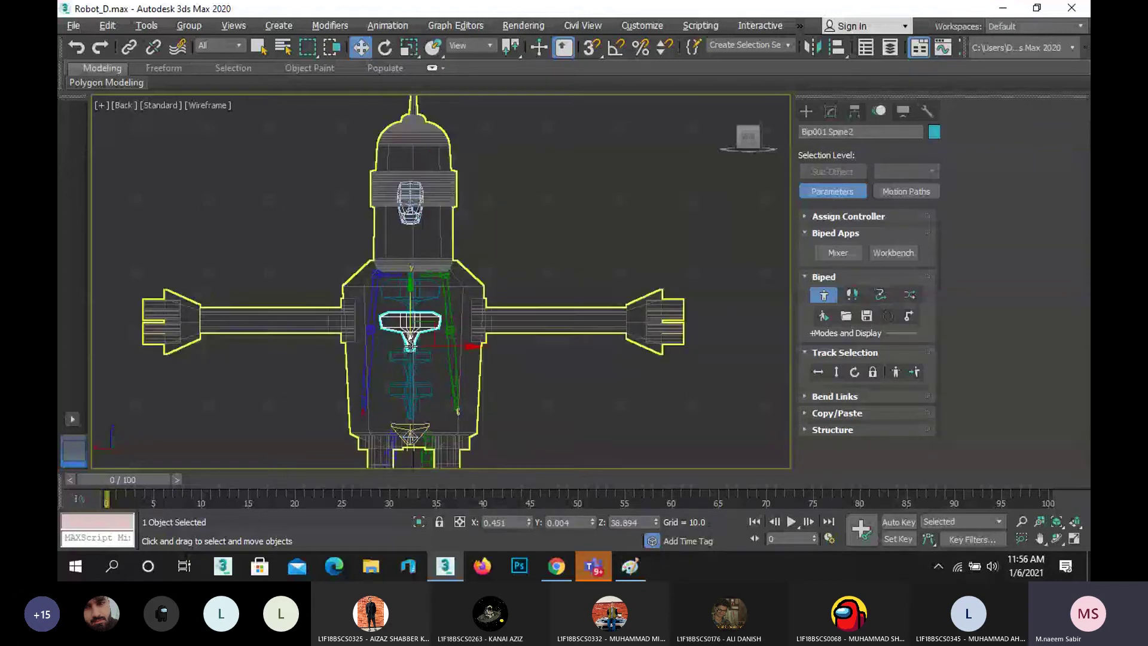
click(411, 53)
drag(419, 336, 422, 323)
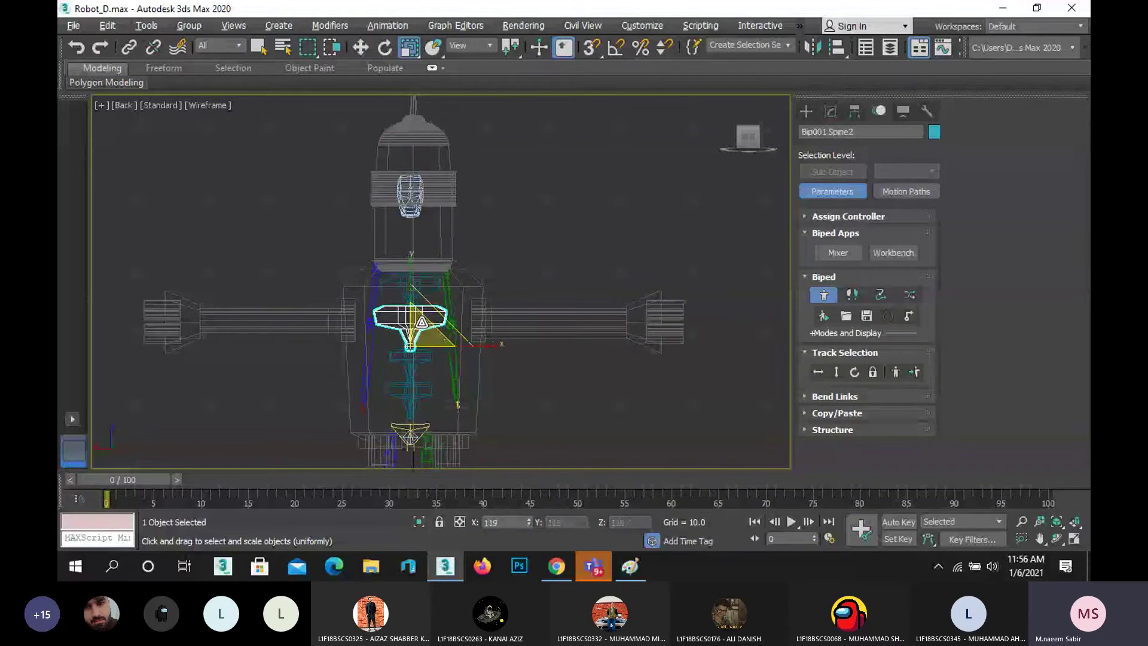
click(394, 291)
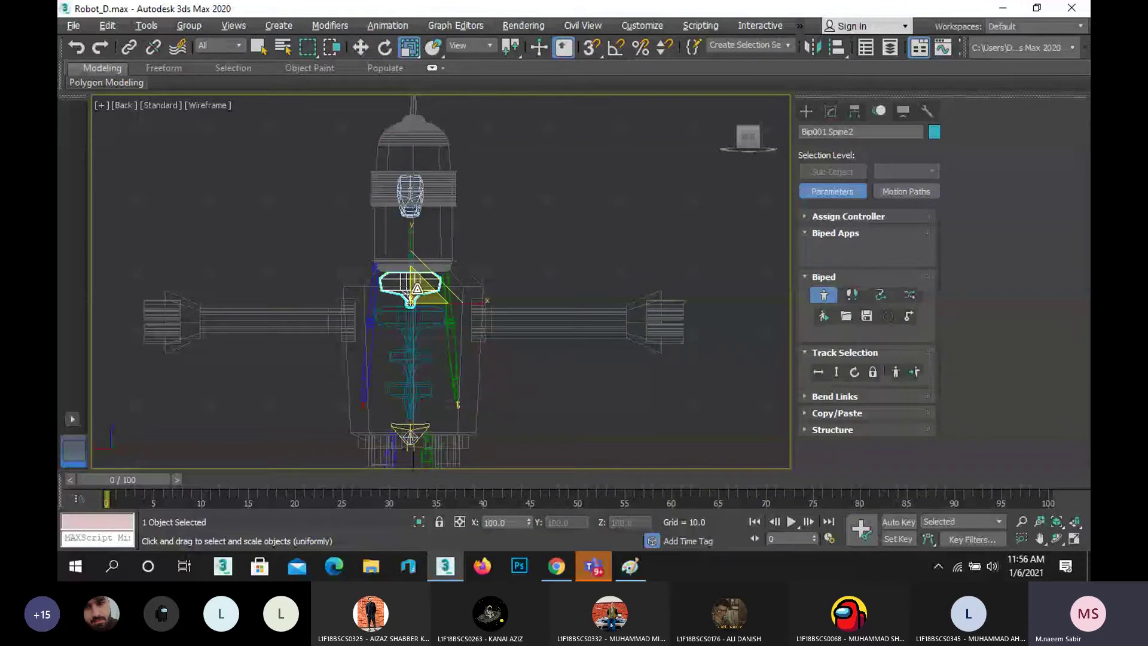
drag(421, 292, 422, 294)
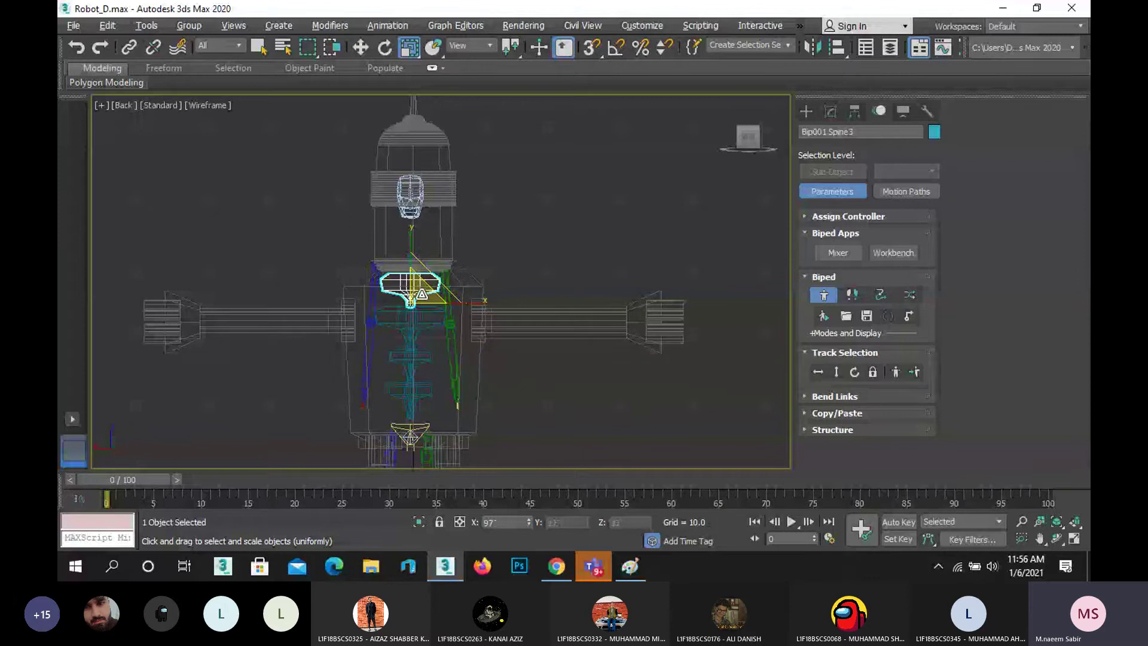
- Lower the biped's head slightly inside the robot's head, to about Z 55.7
click(404, 212)
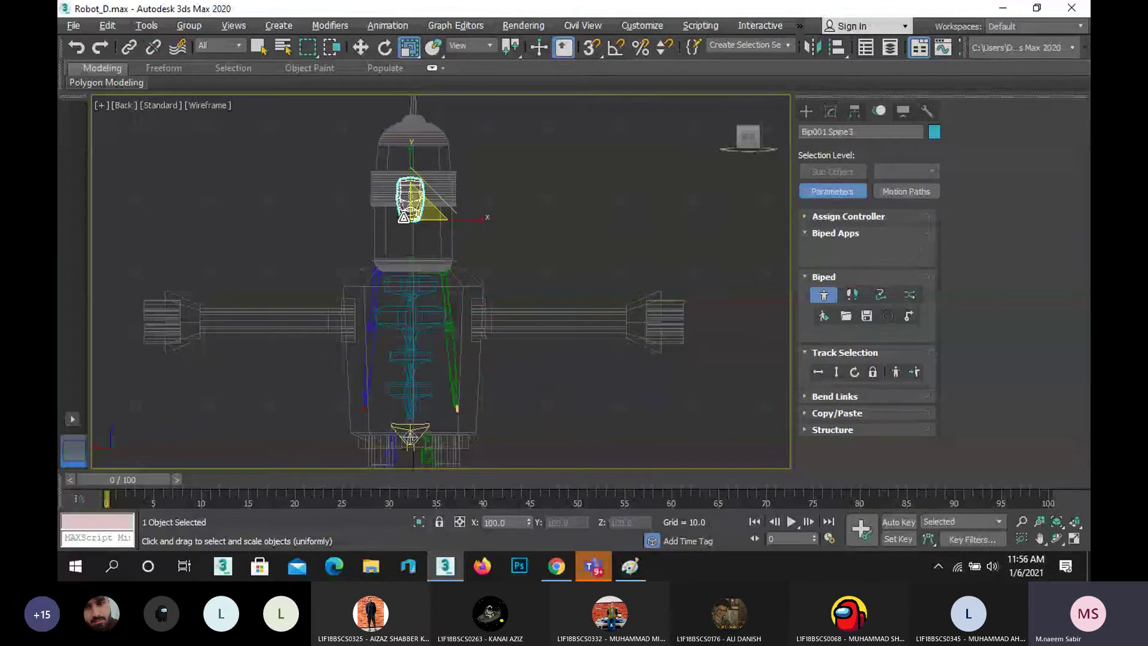
click(363, 51)
drag(412, 168, 413, 177)
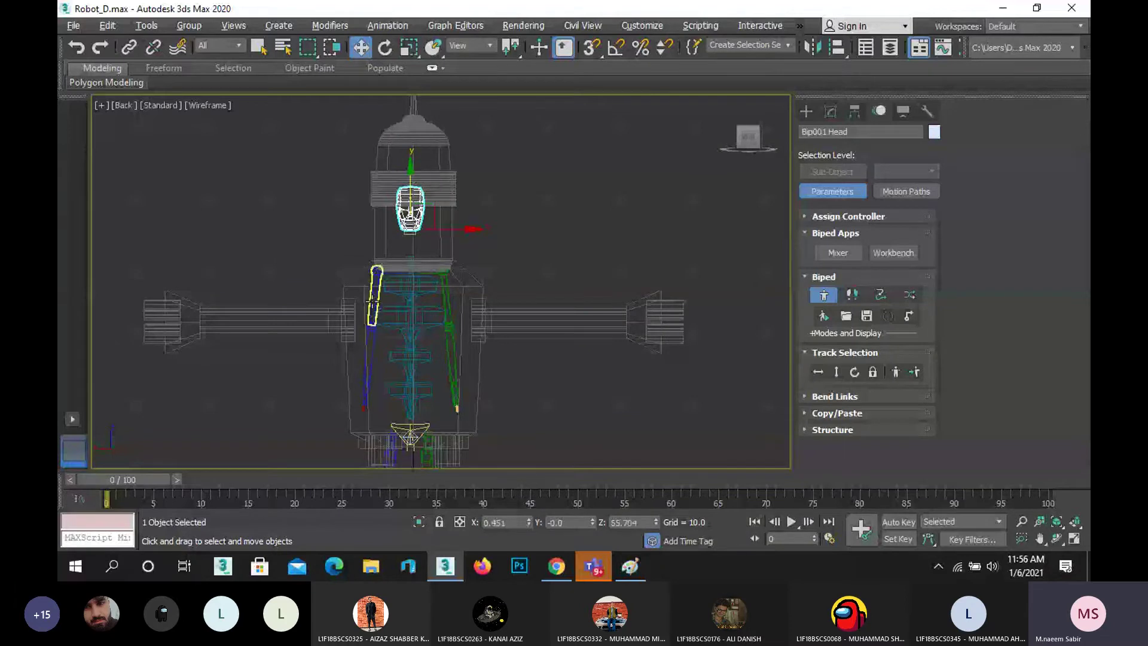
- Move the biped's left clavicle outward and down so the shoulder joint sits at the robot's arm socket, about X 10.0 and Z 42.4
click(374, 291)
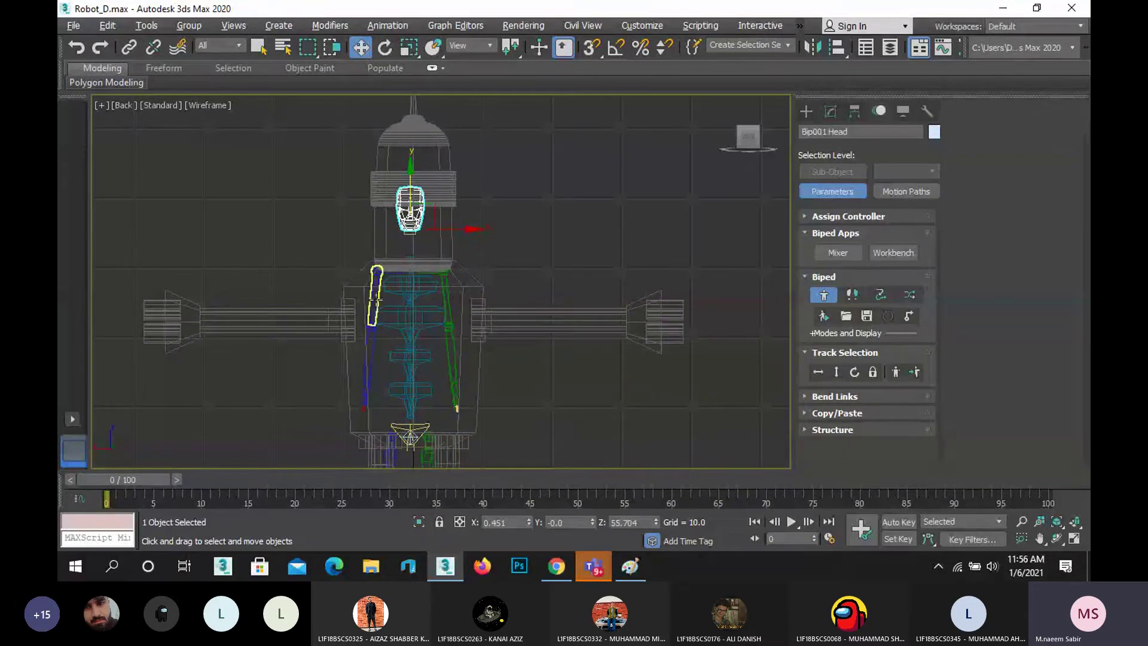
scroll(379, 273, up, 8)
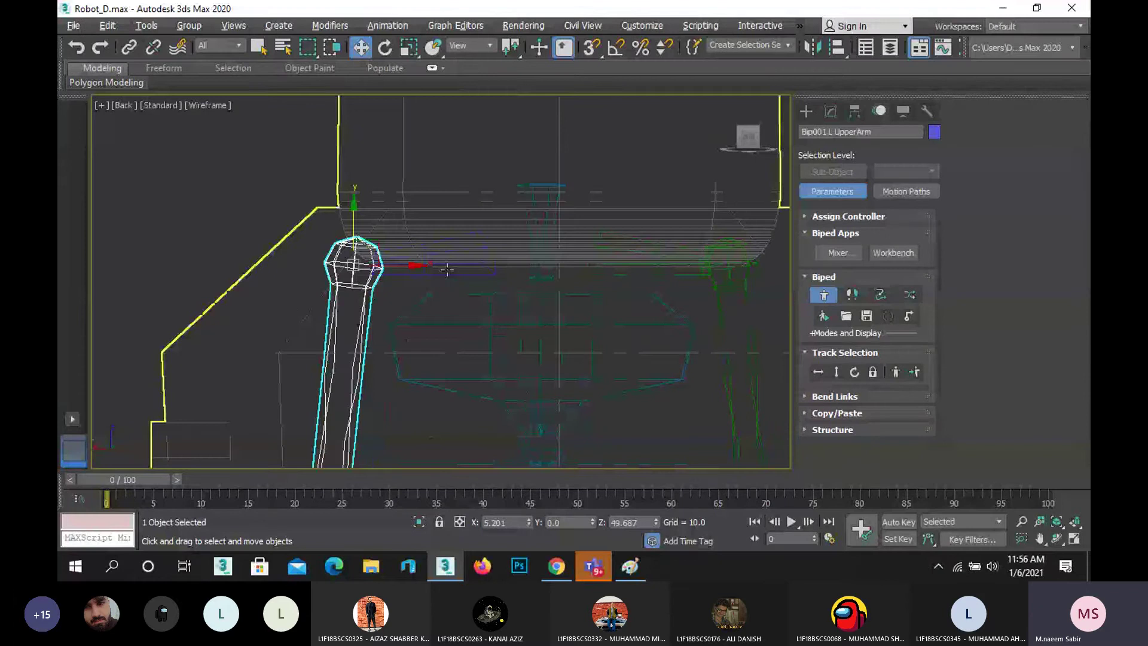
click(440, 274)
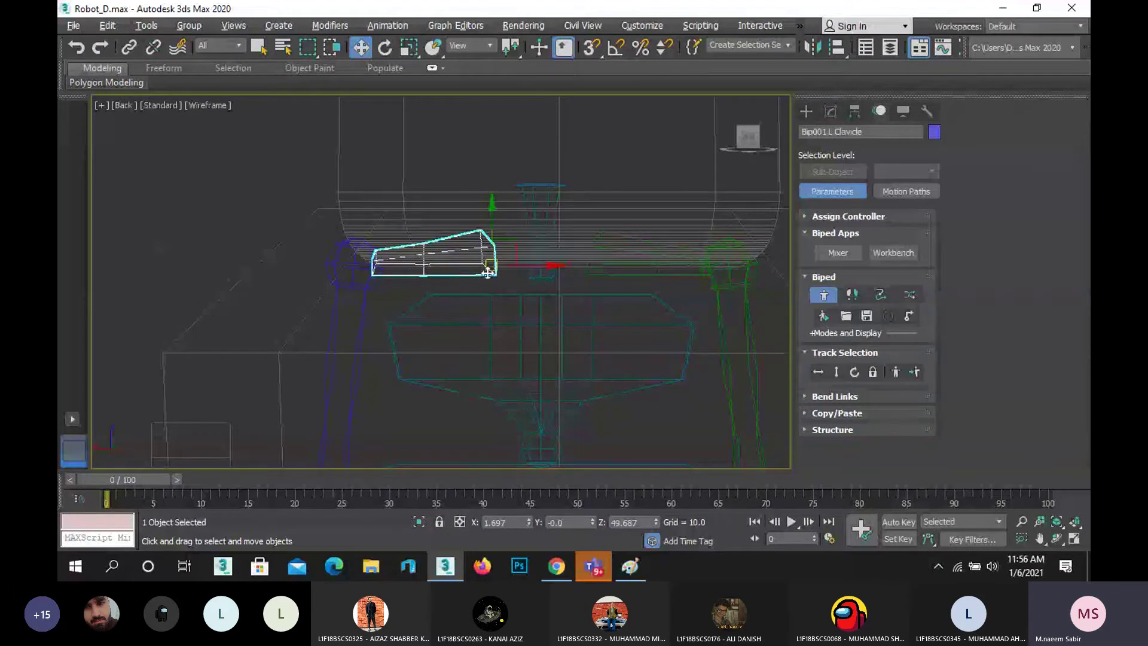
click(366, 301)
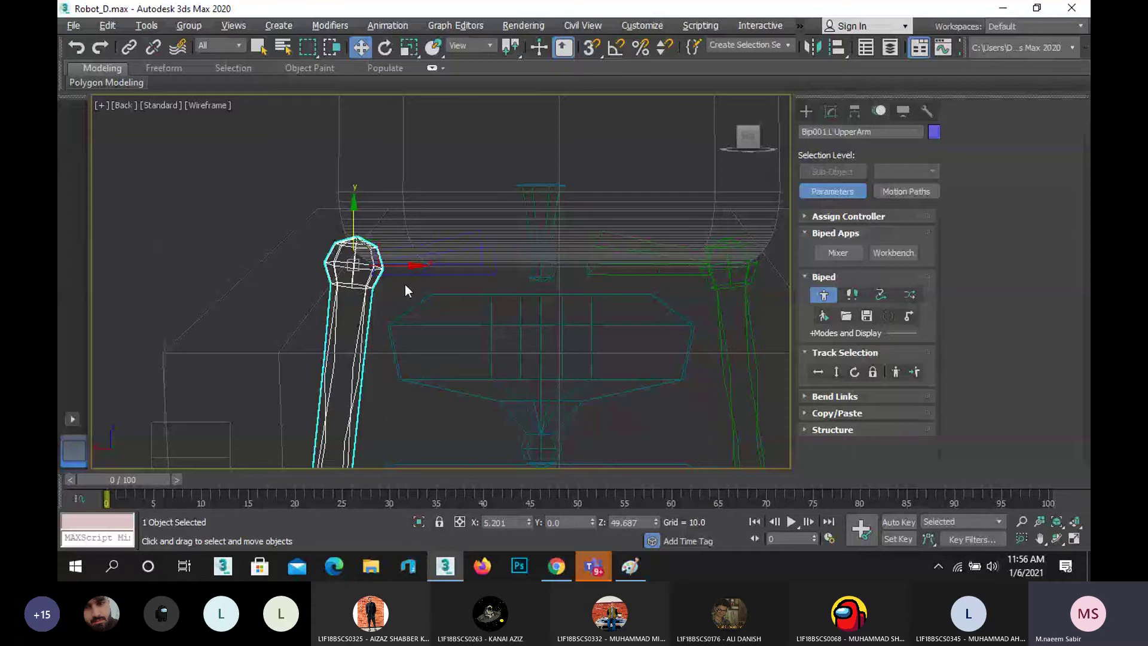
scroll(428, 276, down, 3)
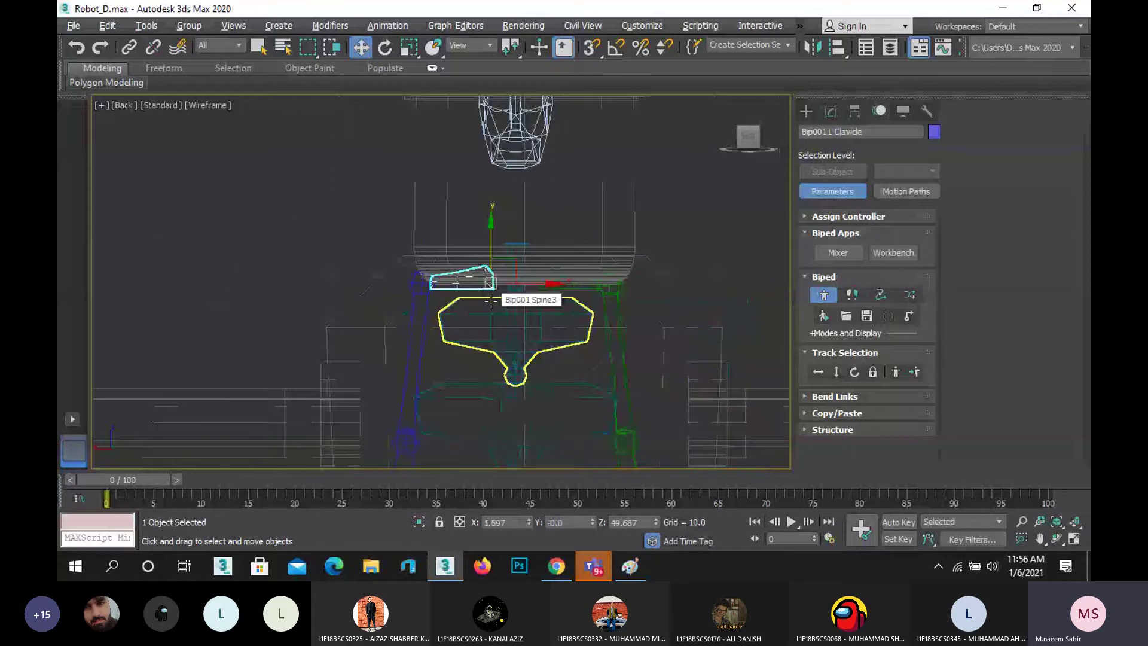
scroll(472, 285, down, 3)
click(476, 288)
drag(476, 289, 452, 371)
- Rotate the biped's left upper arm outward until the arm lies horizontally inside the robot's arm
middle_drag(343, 309, 421, 198)
scroll(421, 198, down, 2)
click(439, 306)
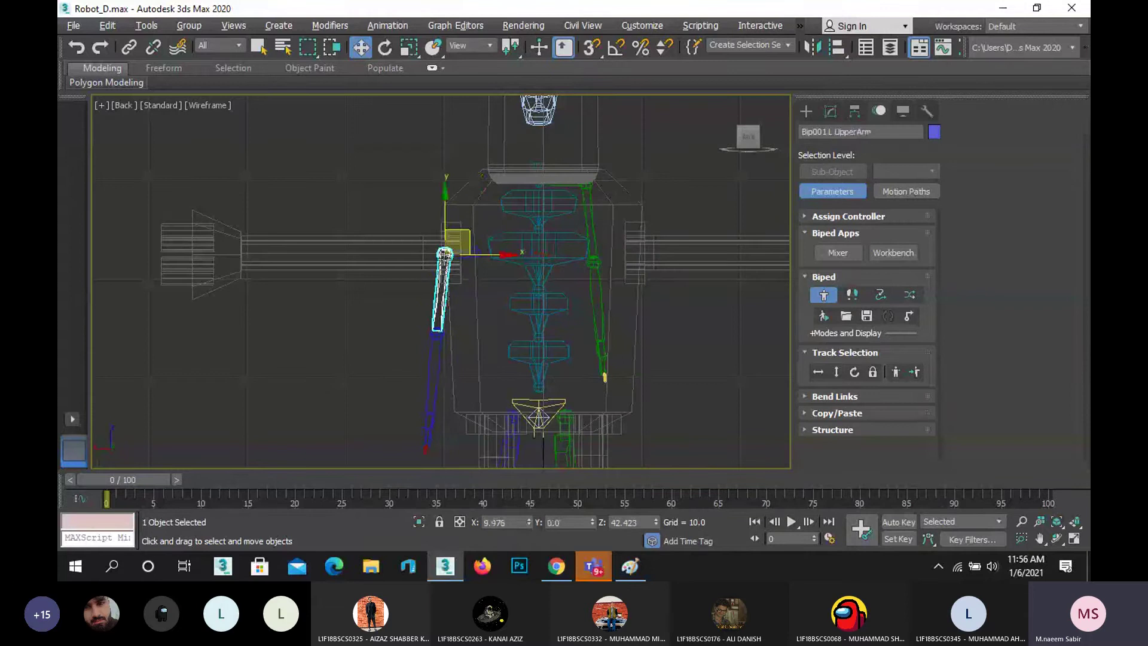
click(385, 49)
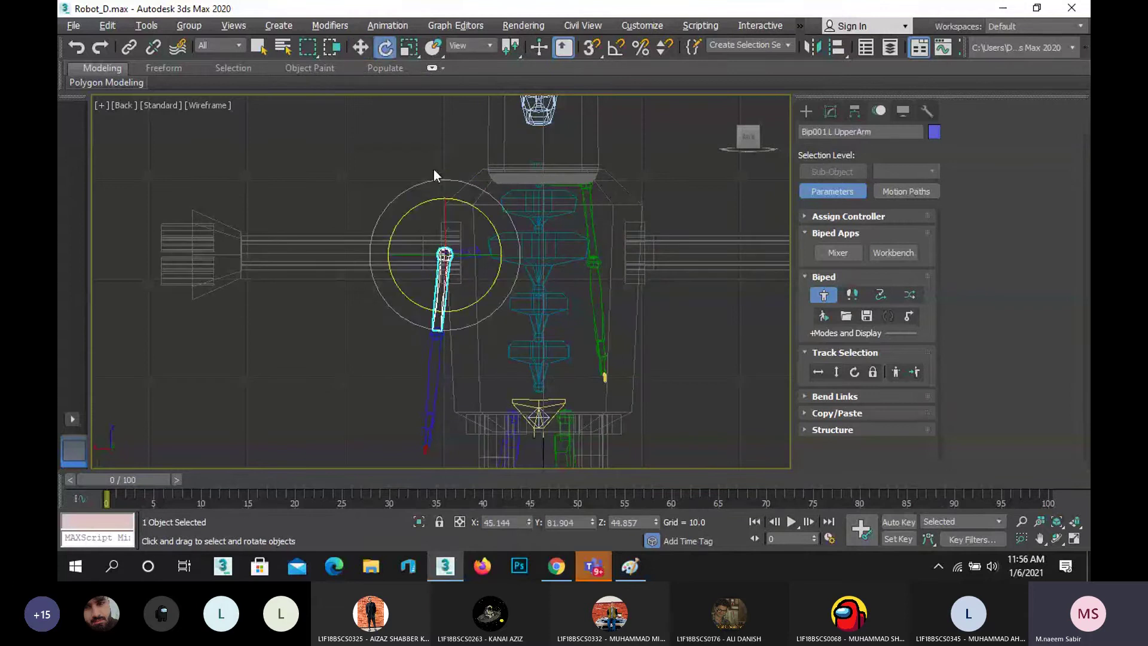
drag(506, 303, 425, 403)
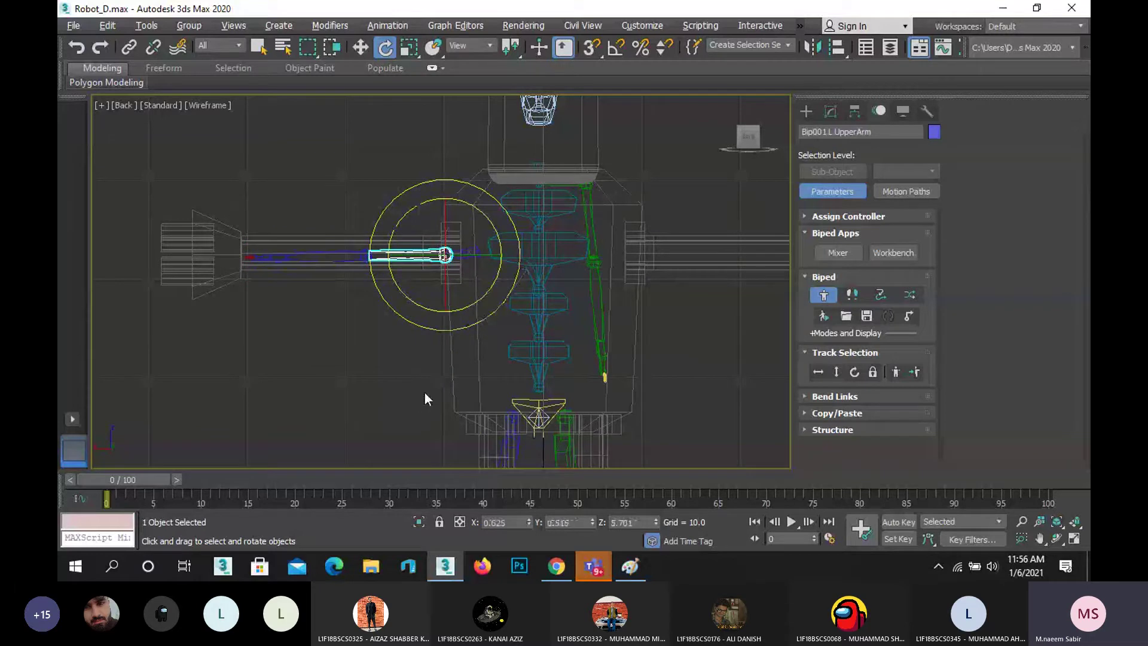
- Scale up the biped's left upper arm and forearm to lengthen them along the robot's arm toward the wrist
scroll(426, 184, up, 4)
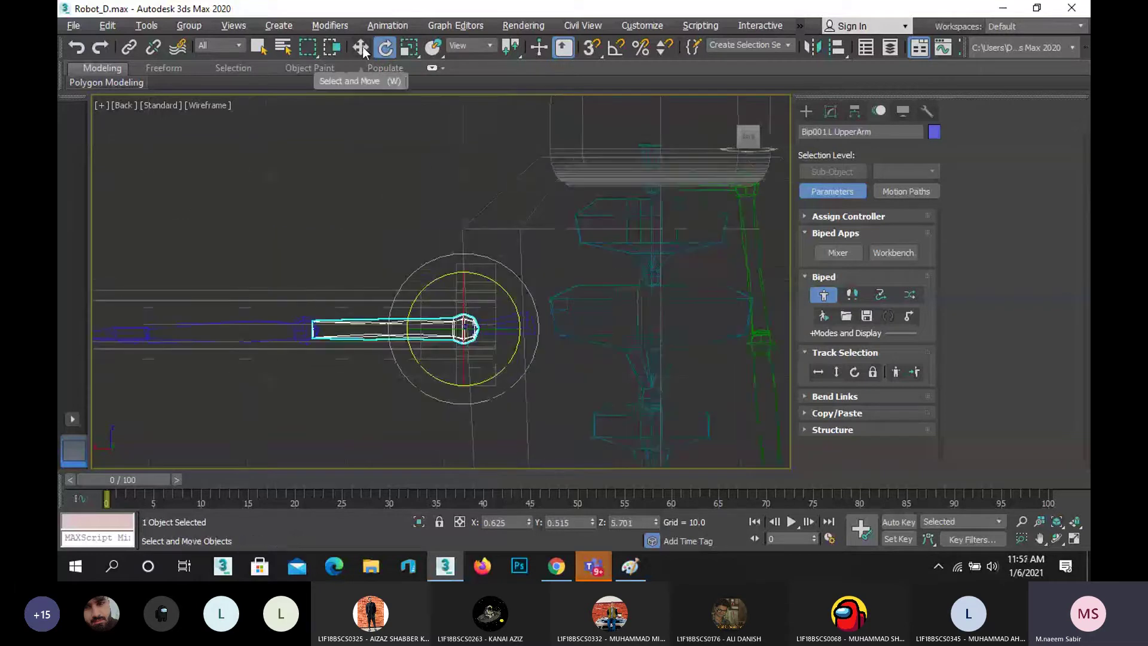
click(409, 48)
drag(465, 306, 497, 290)
middle_drag(309, 246, 538, 187)
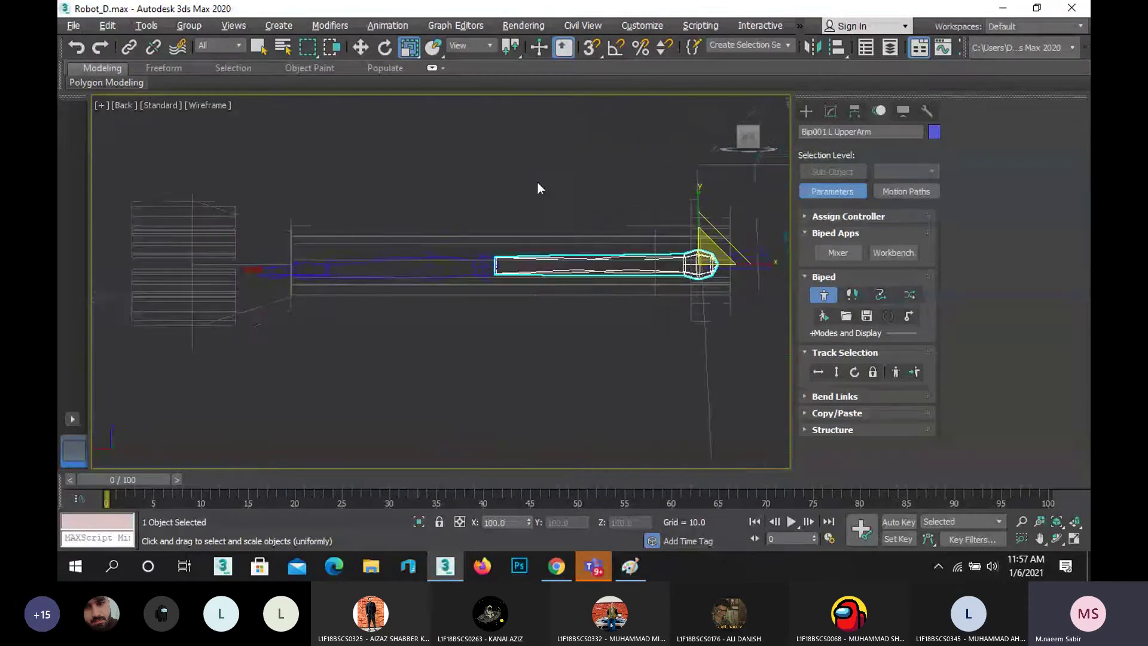
click(448, 273)
drag(499, 254, 510, 241)
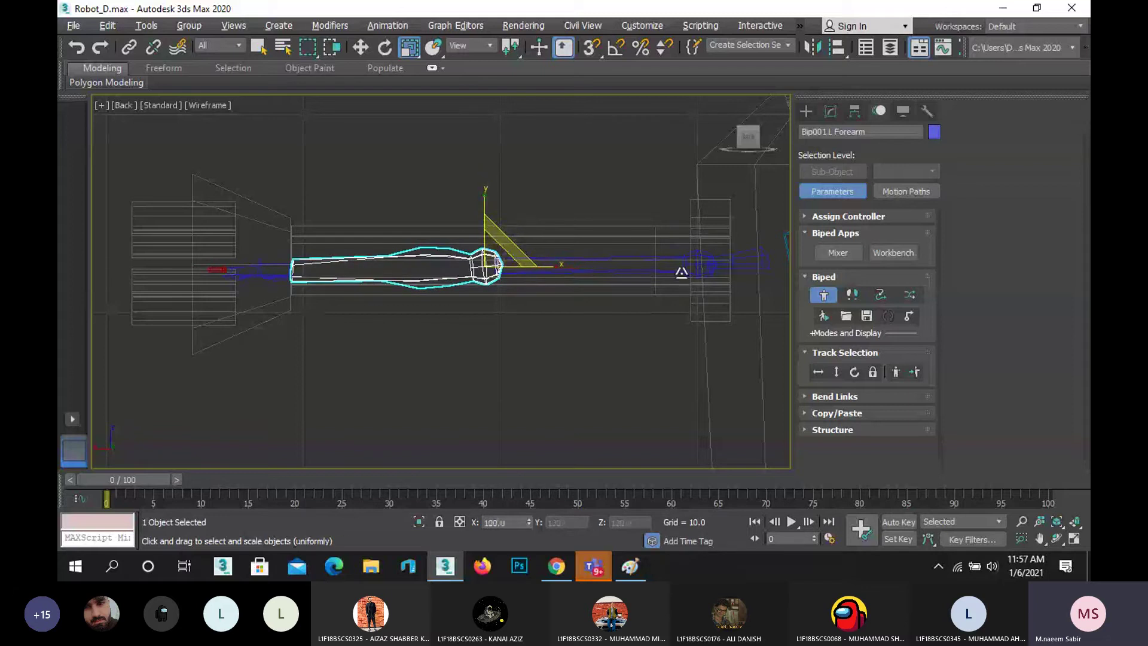
- Scale the left upper arm up slightly more and the left forearm down to about 94 percent, ending the forearm at the robot's wrist
click(633, 252)
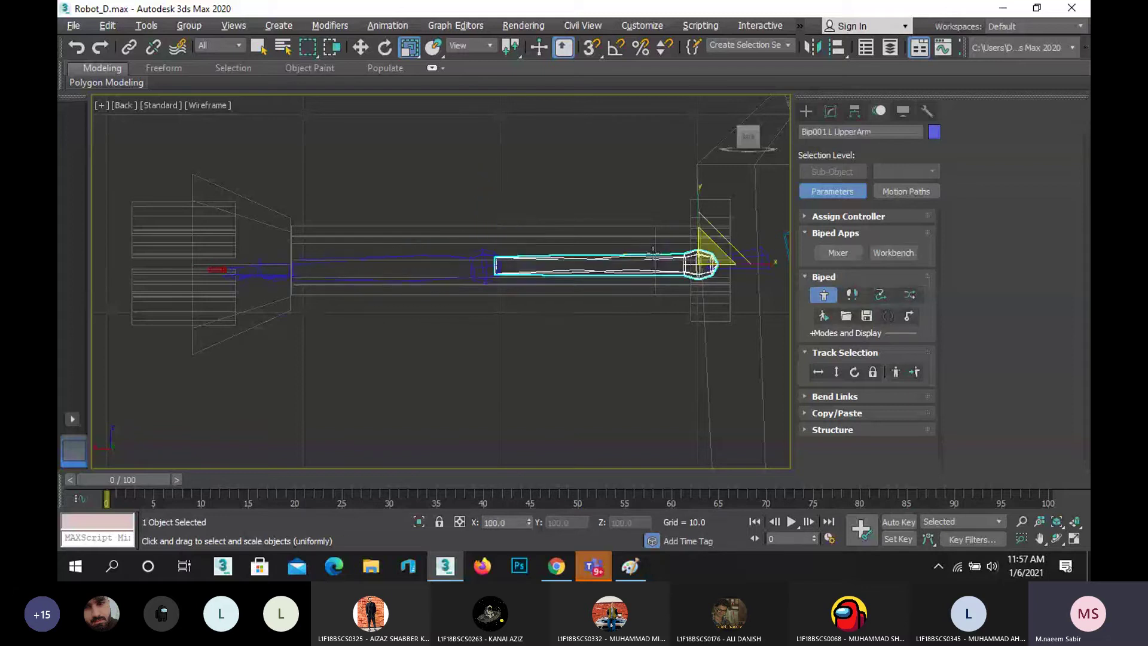
drag(705, 255, 715, 249)
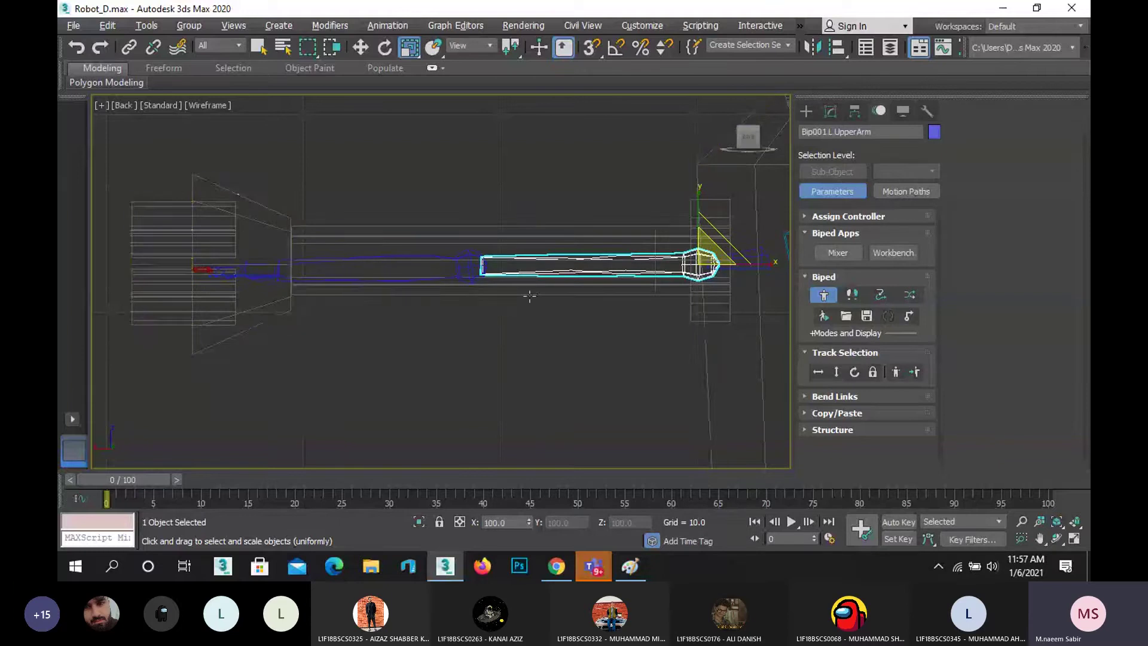
click(431, 256)
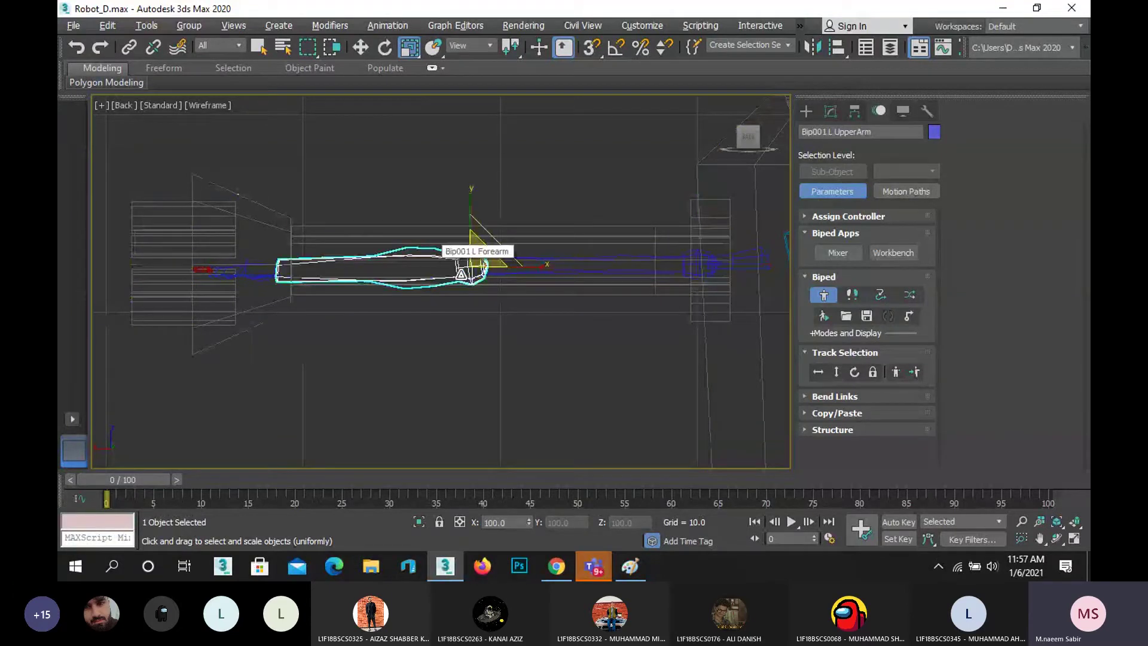
drag(478, 262, 485, 268)
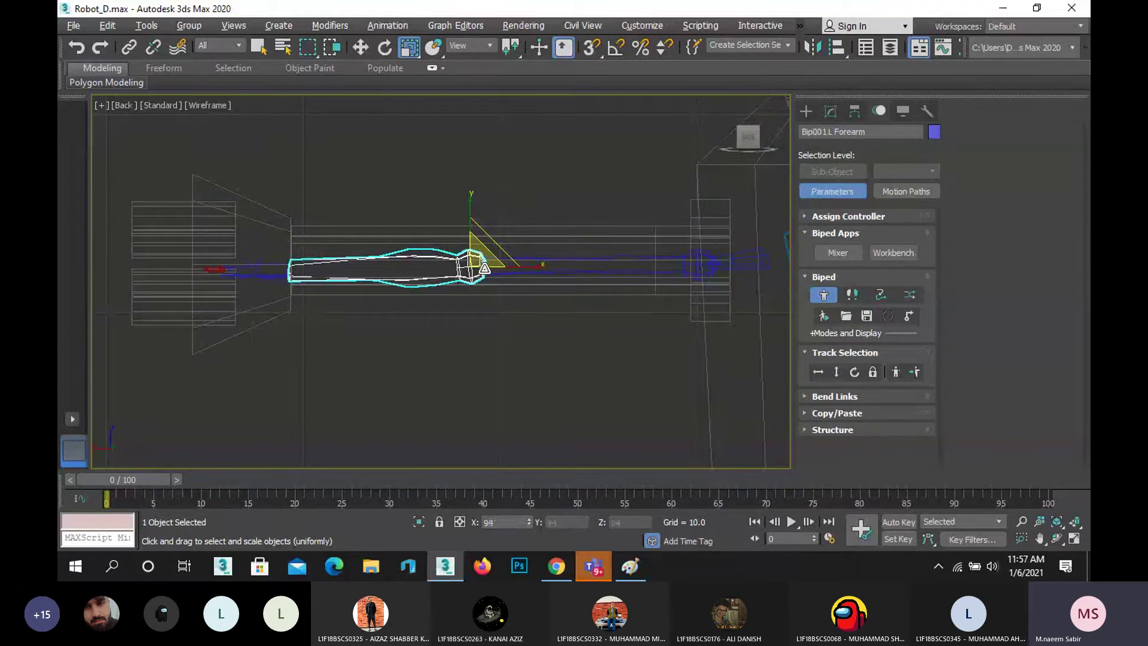
click(403, 353)
scroll(383, 354, down, 2)
scroll(379, 354, down, 3)
middle_drag(439, 398, 387, 303)
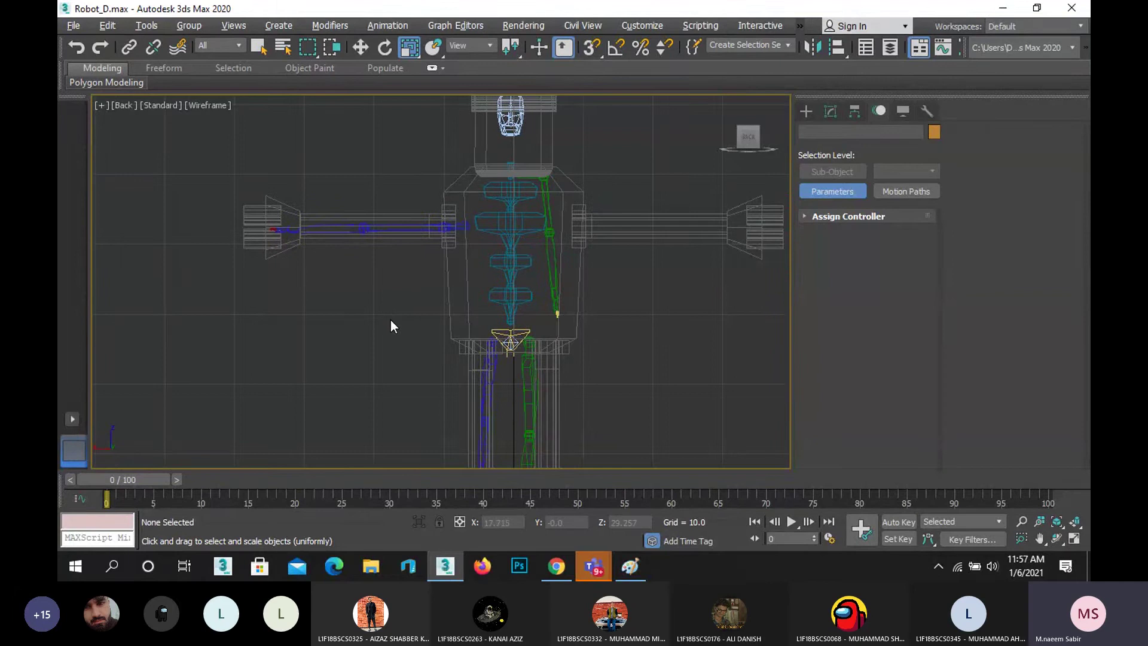
scroll(391, 321, down, 3)
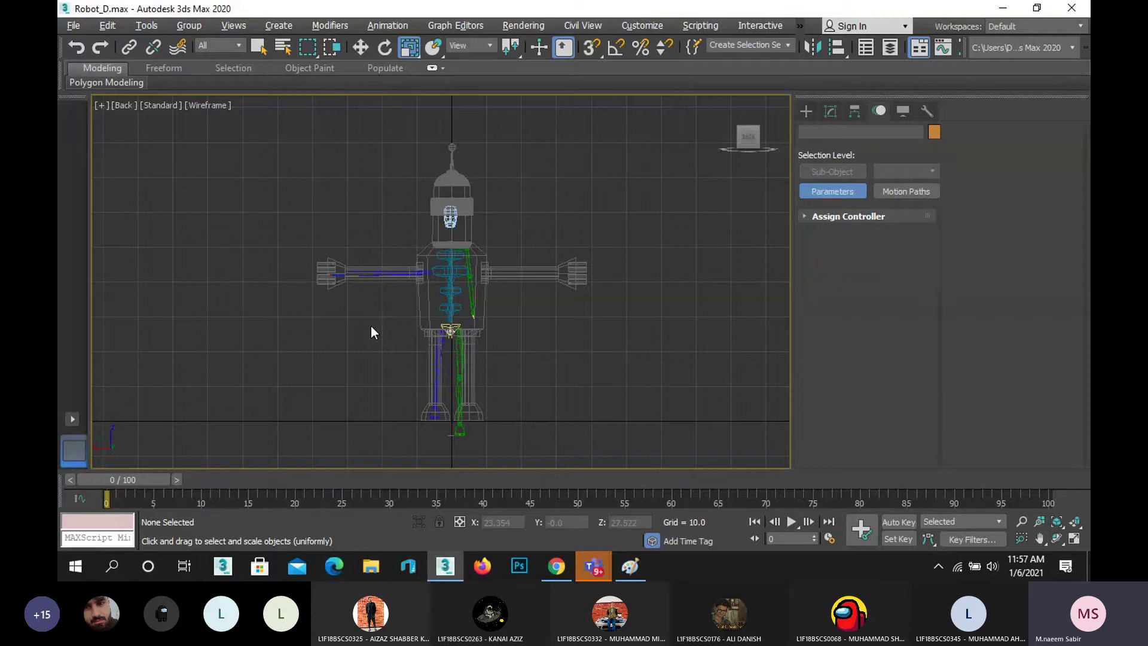
- In the Top view, move the biped's left hand to centre it in the robot's hand, about X 30.9 and Y 0.2
key(t)
scroll(645, 276, up, 4)
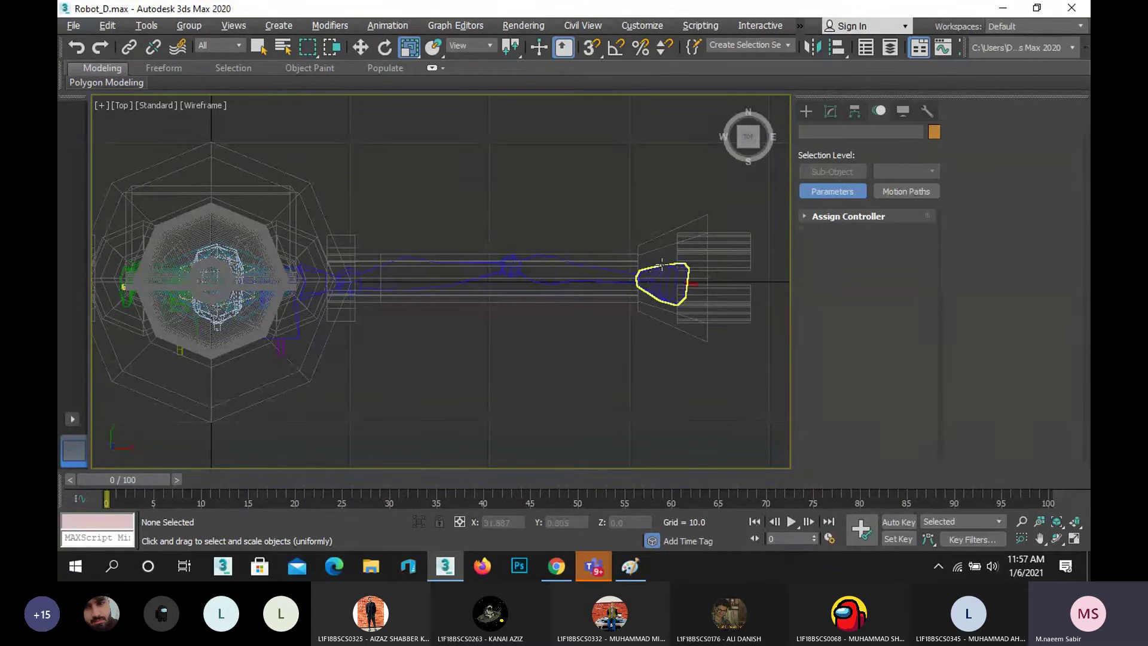
click(662, 264)
key(w)
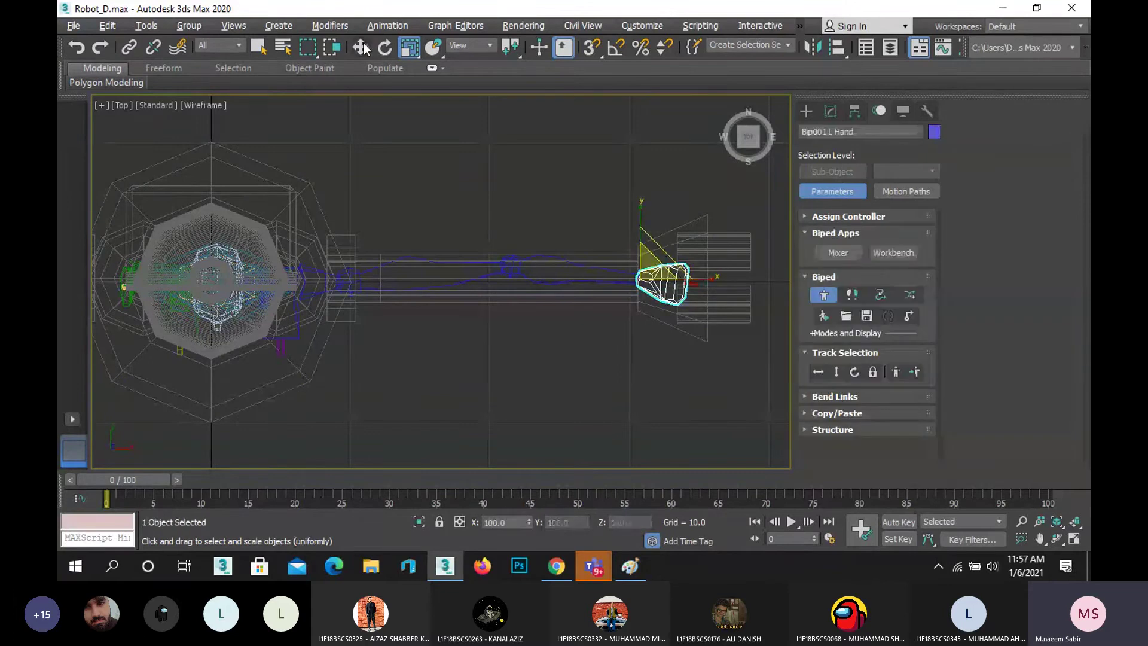
drag(692, 283, 728, 285)
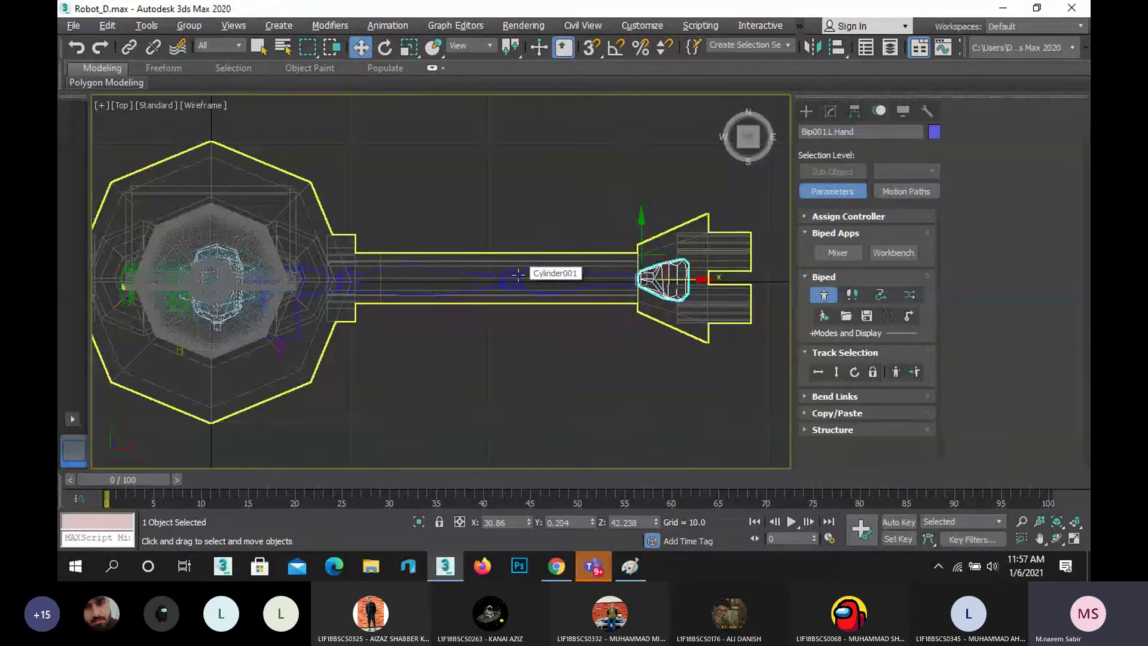
- In the Front view, scale the biped's left hand up slightly inside the robot's hand
key(f)
middle_drag(325, 207, 231, 328)
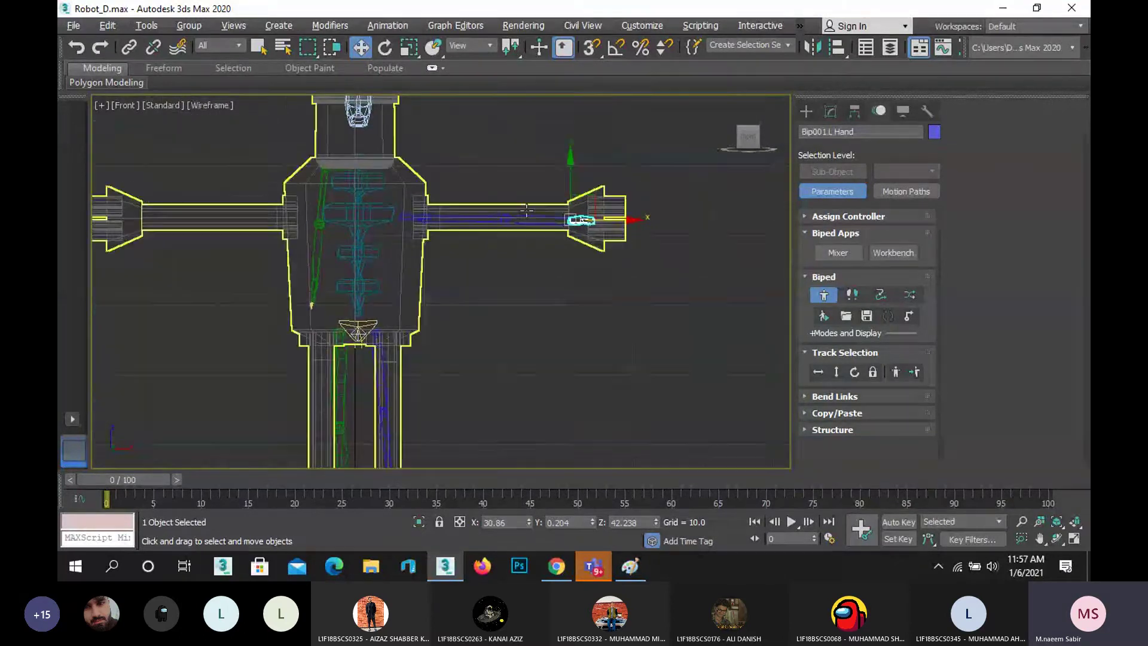
scroll(526, 209, up, 5)
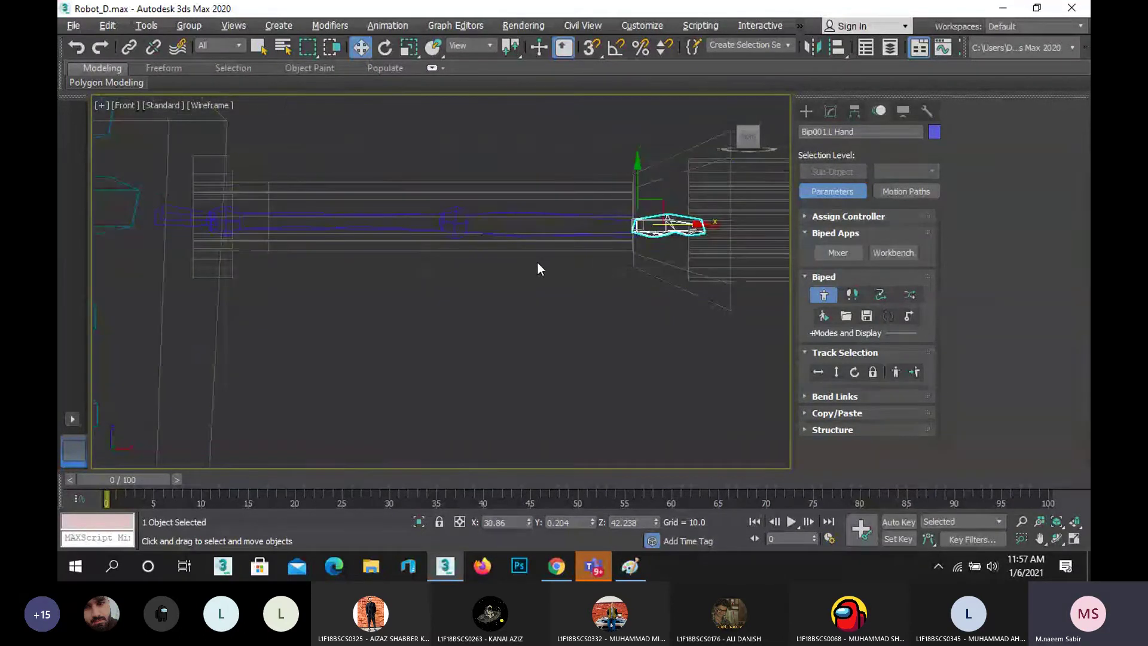
scroll(541, 264, down, 2)
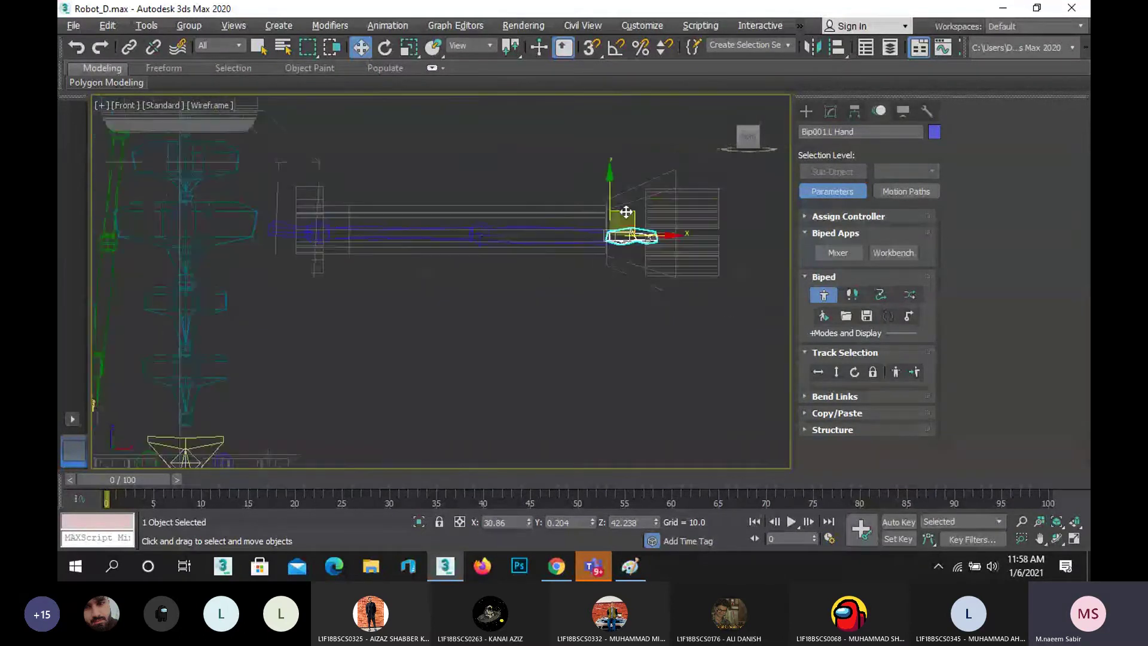
click(411, 50)
drag(627, 232, 642, 210)
scroll(639, 284, down, 2)
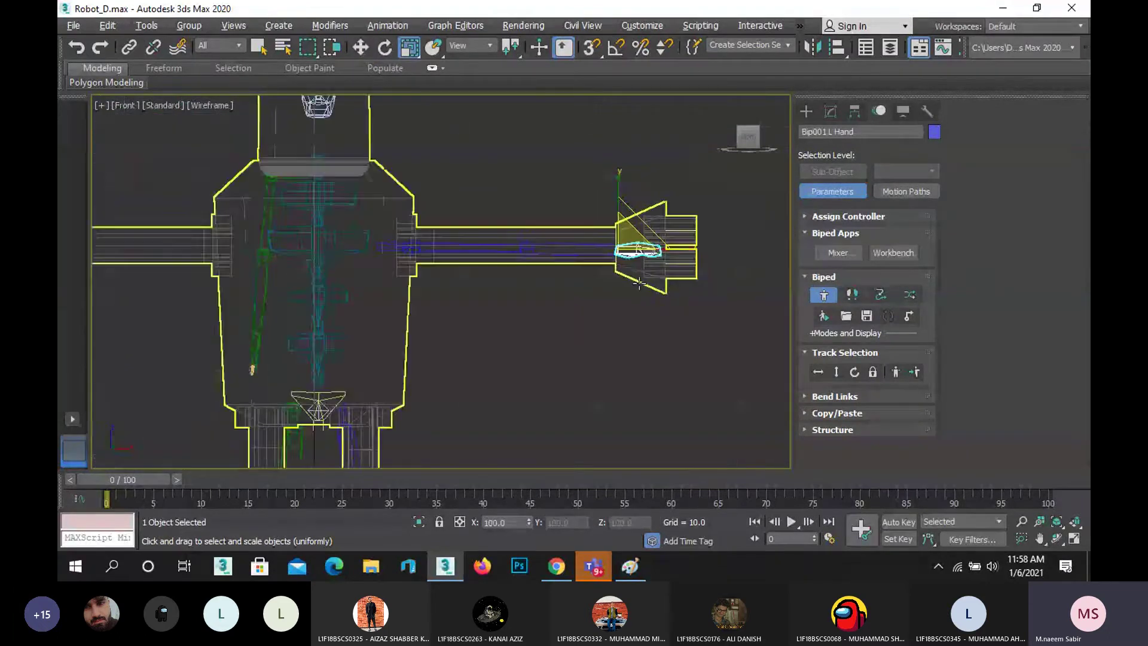
scroll(638, 287, down, 2)
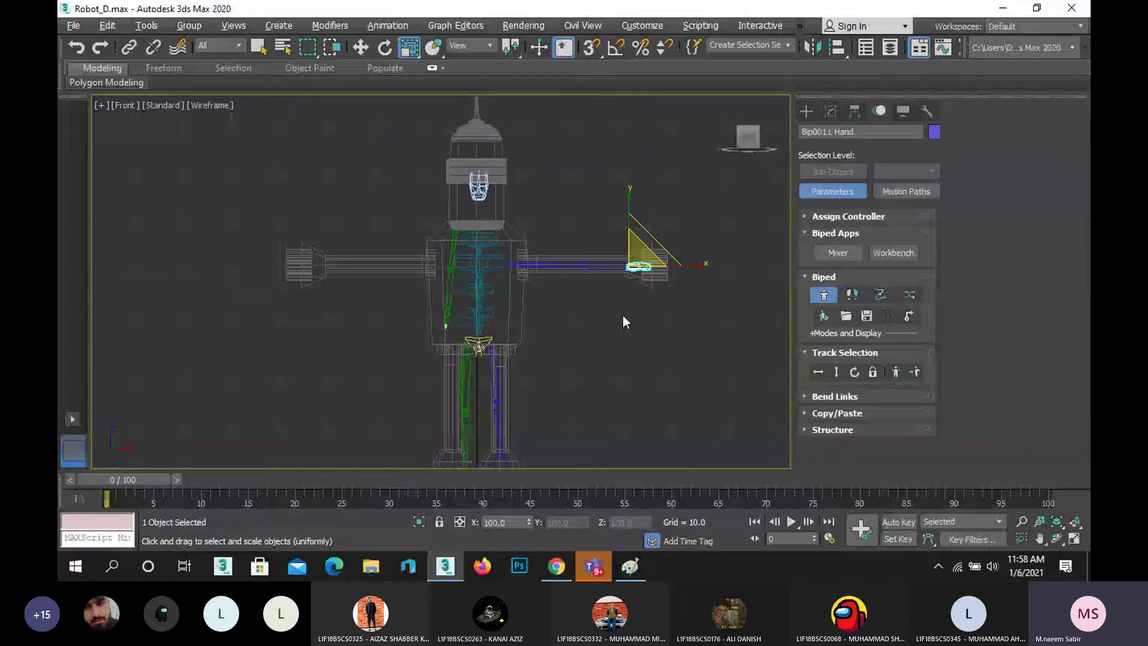
- Show the model from the Left view with Wireframe Override display
middle_drag(579, 389, 590, 284)
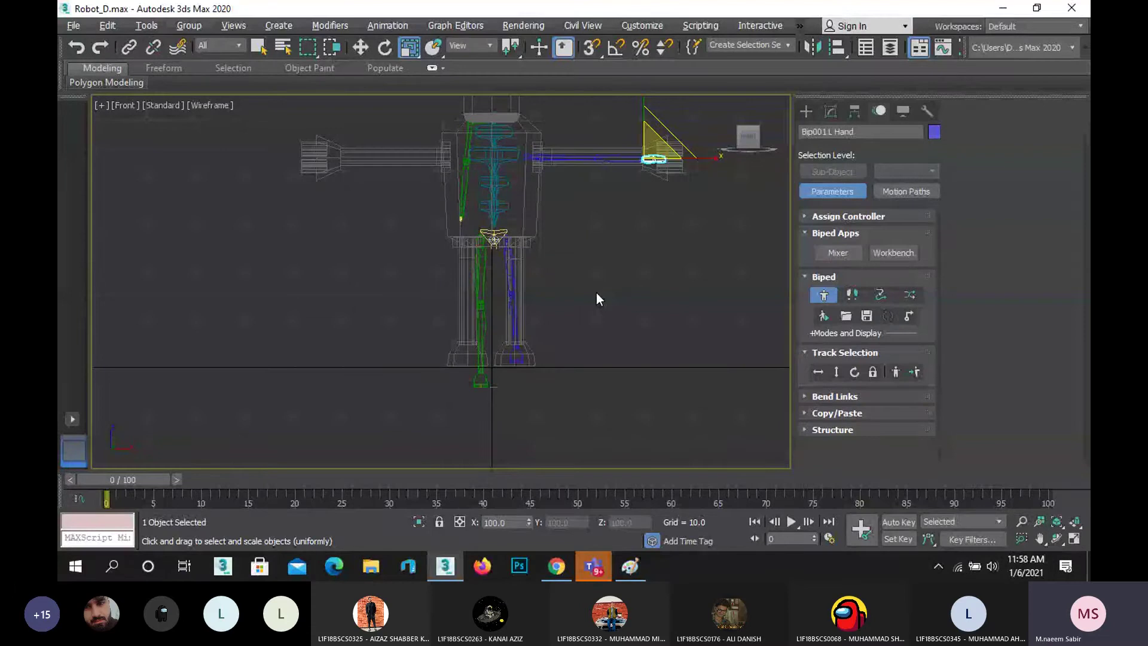
key(l)
scroll(328, 157, down, 4)
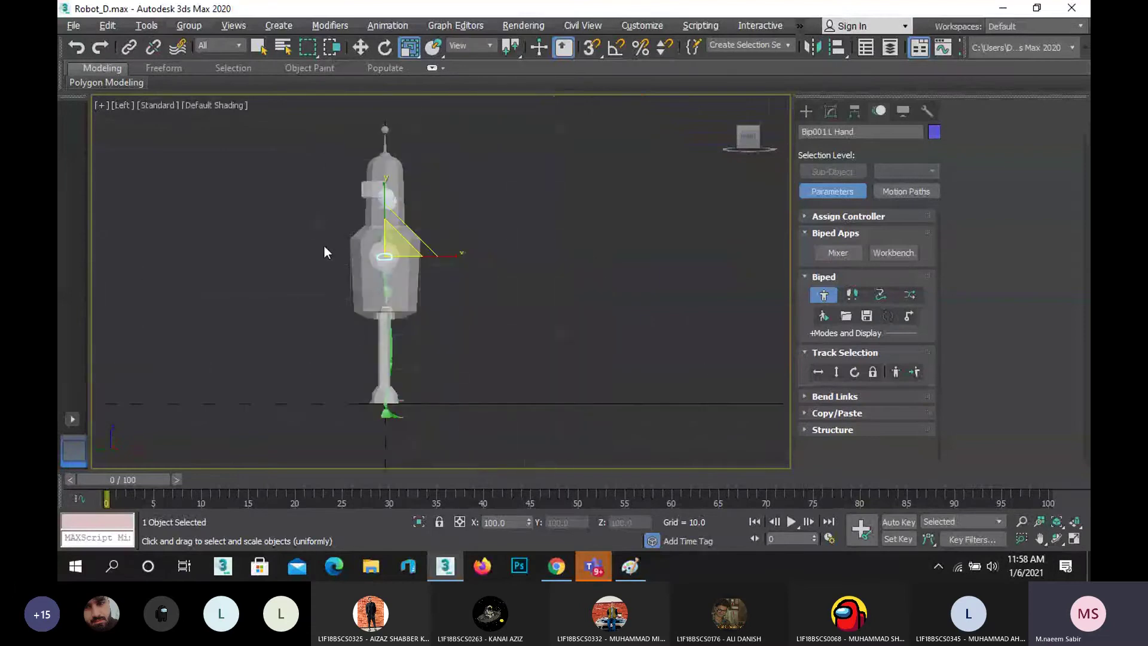
click(207, 106)
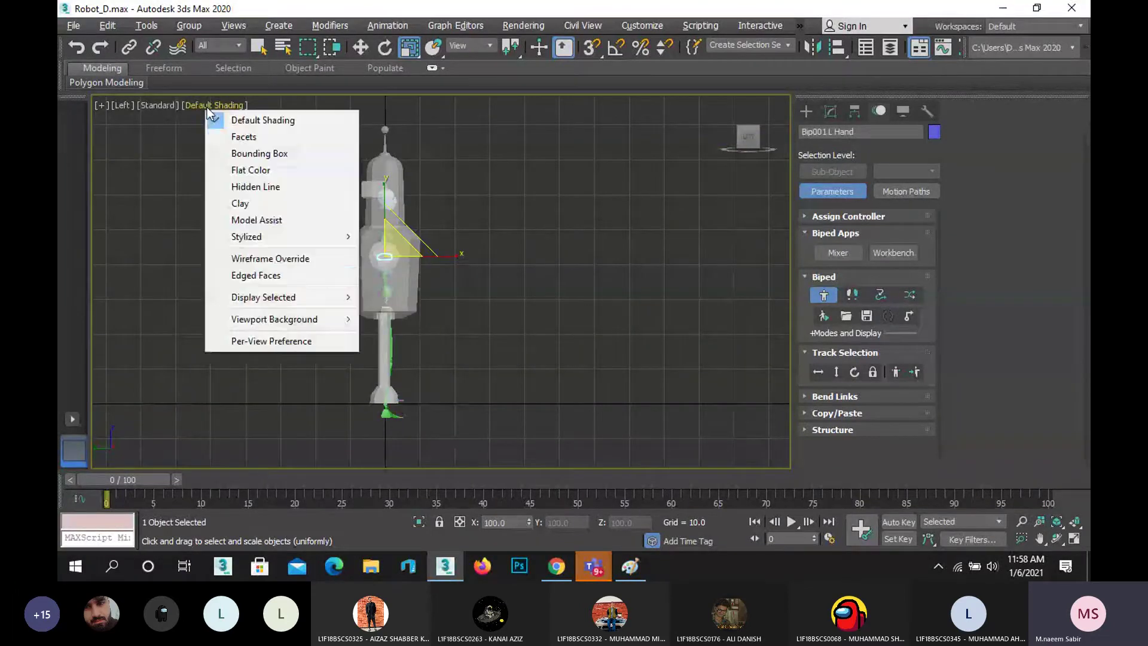
click(279, 258)
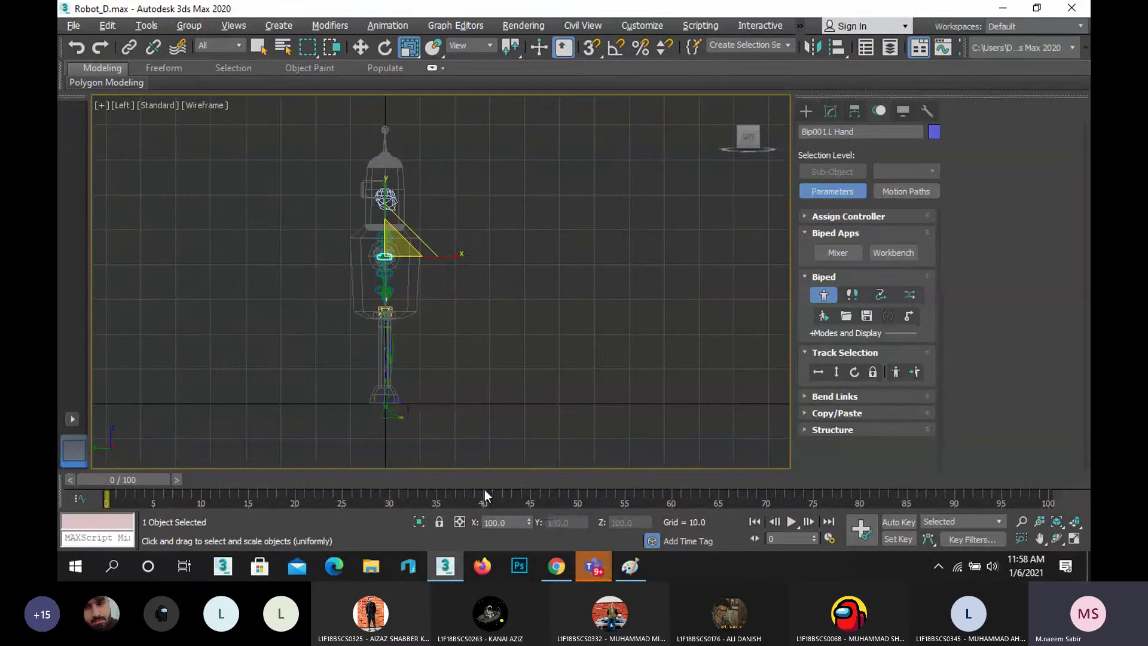
- In the Right view, move the biped's left foot back to the middle of the robot's foot, about Y 0.94 and Z 3.9
scroll(390, 413, up, 8)
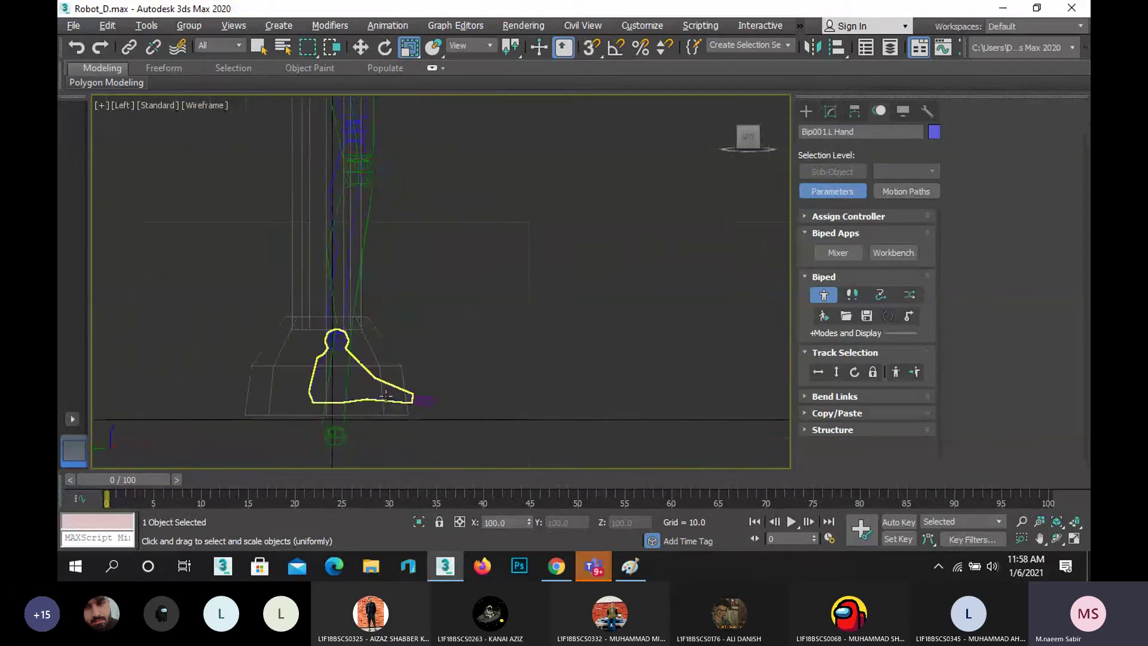
click(379, 399)
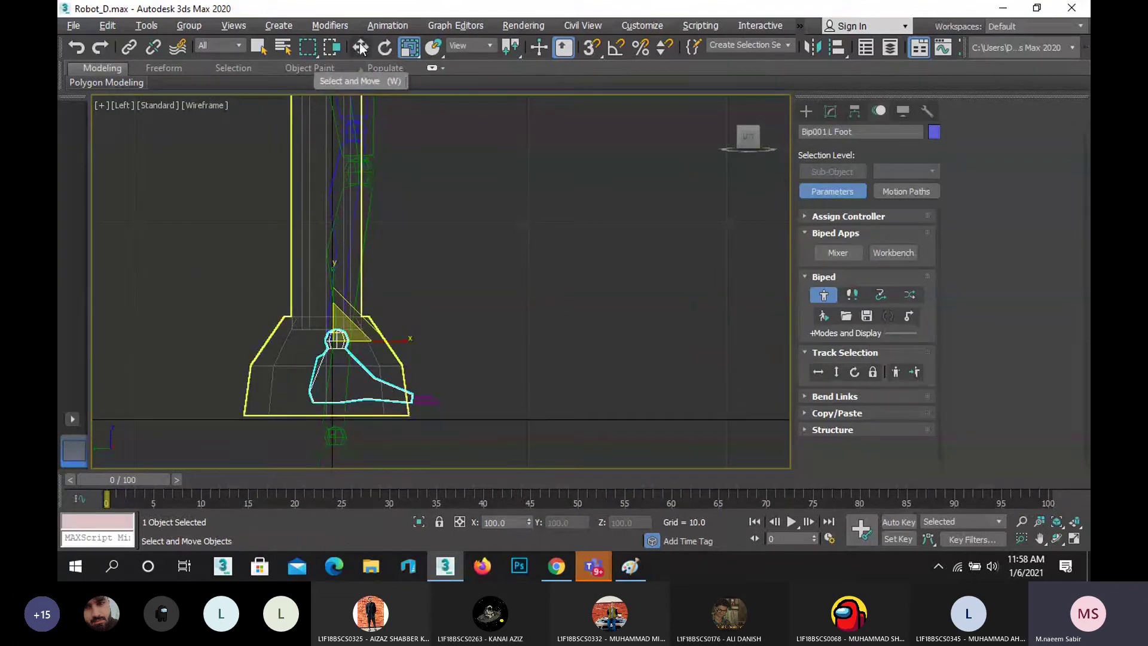
click(123, 104)
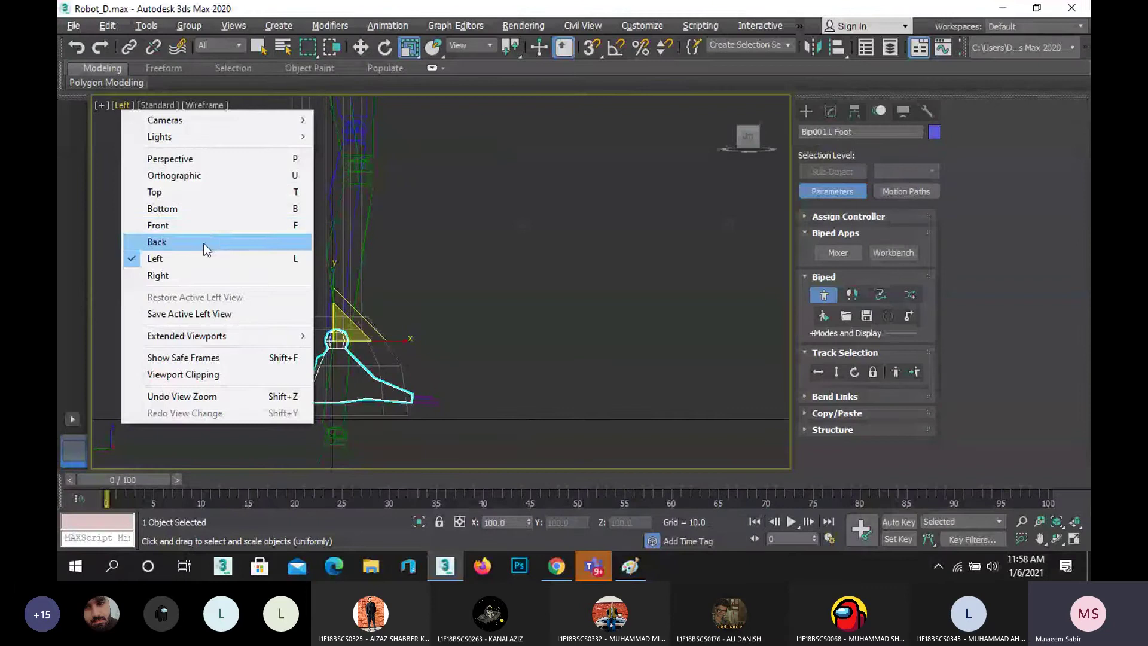
click(205, 275)
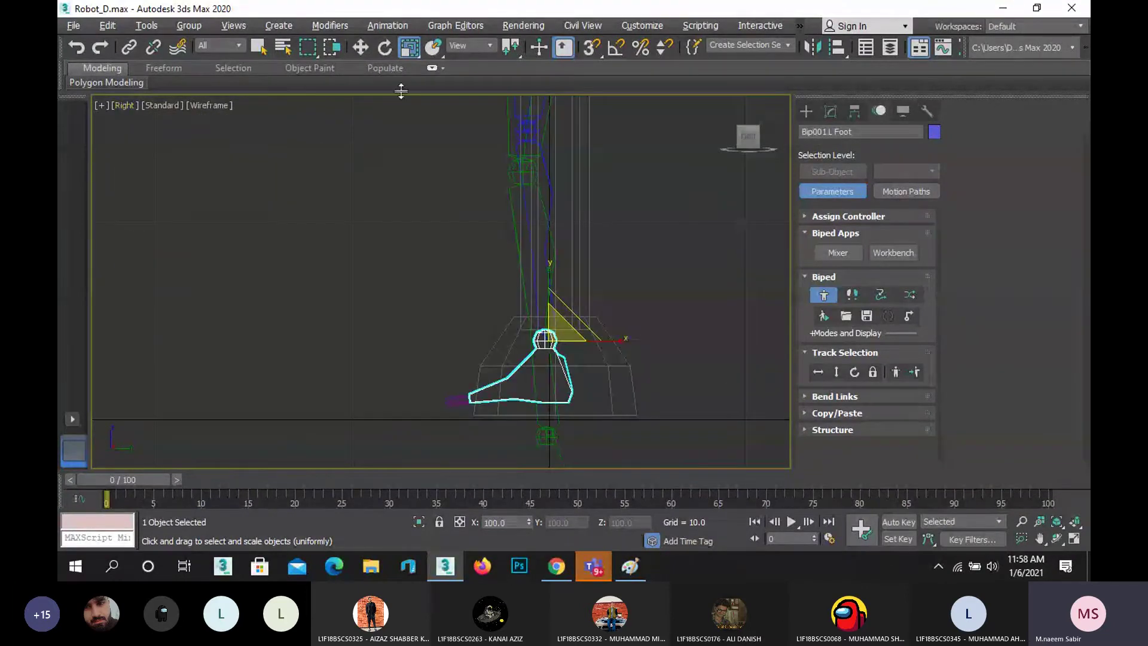
click(360, 47)
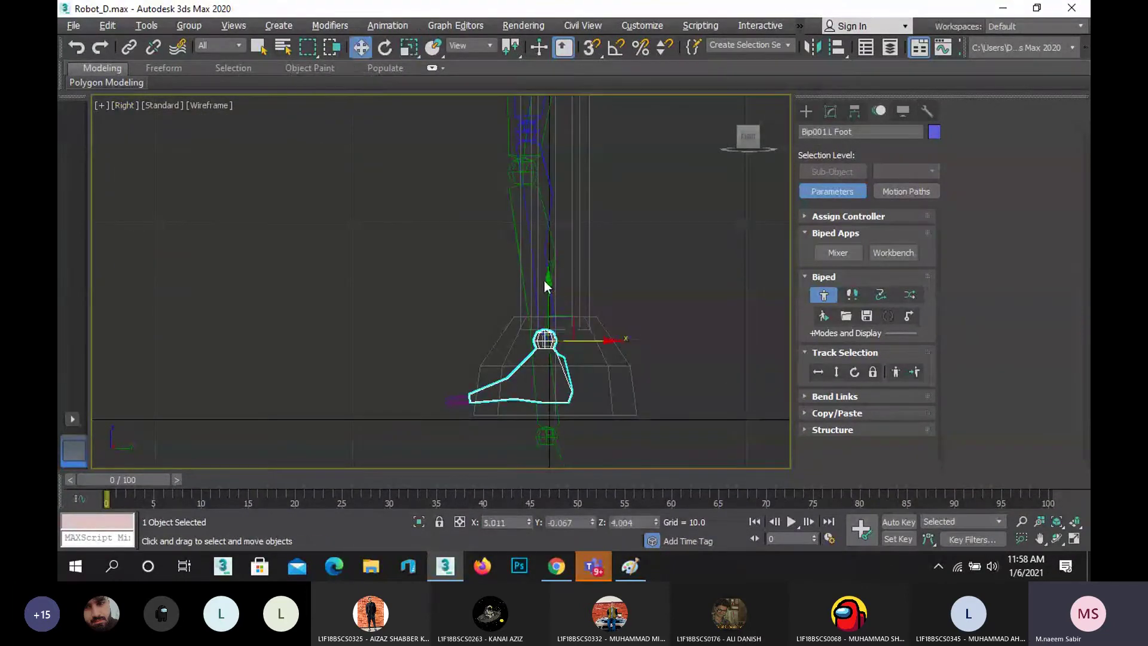
drag(549, 284, 607, 347)
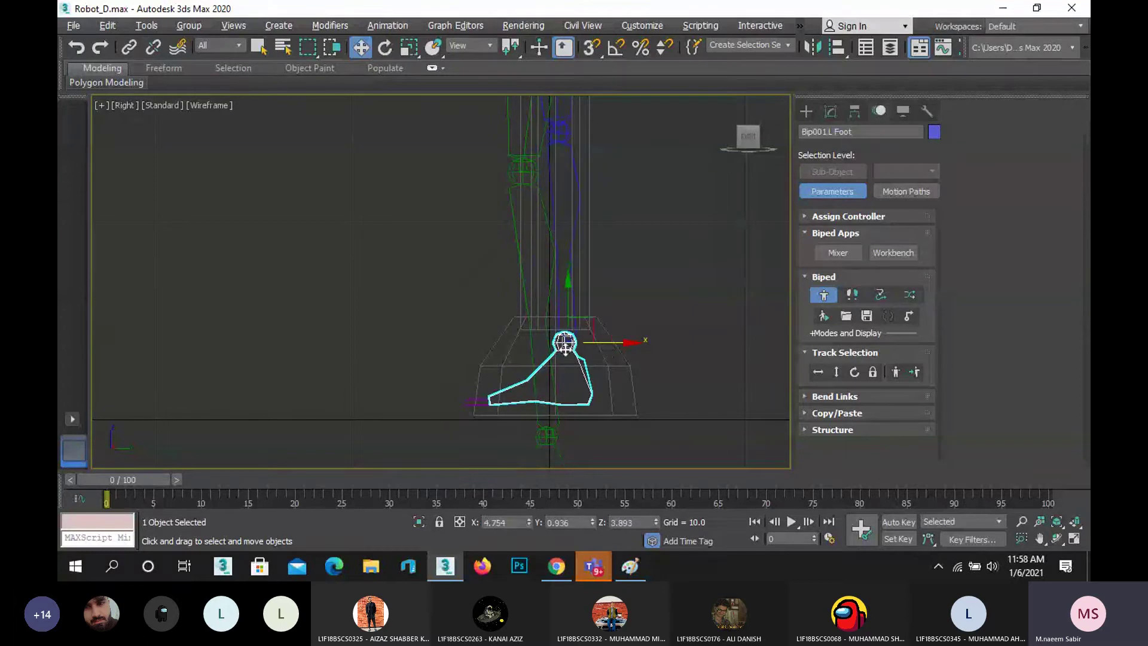
- Examine how the biped's left leg and foot fit inside the robot's leg from the side and the front
scroll(379, 313, down, 5)
mouse_move(362, 216)
middle_down()
mouse_move(356, 362)
mouse_move(359, 235)
middle_up()
scroll(358, 325, down, 3)
scroll(432, 251, up, 4)
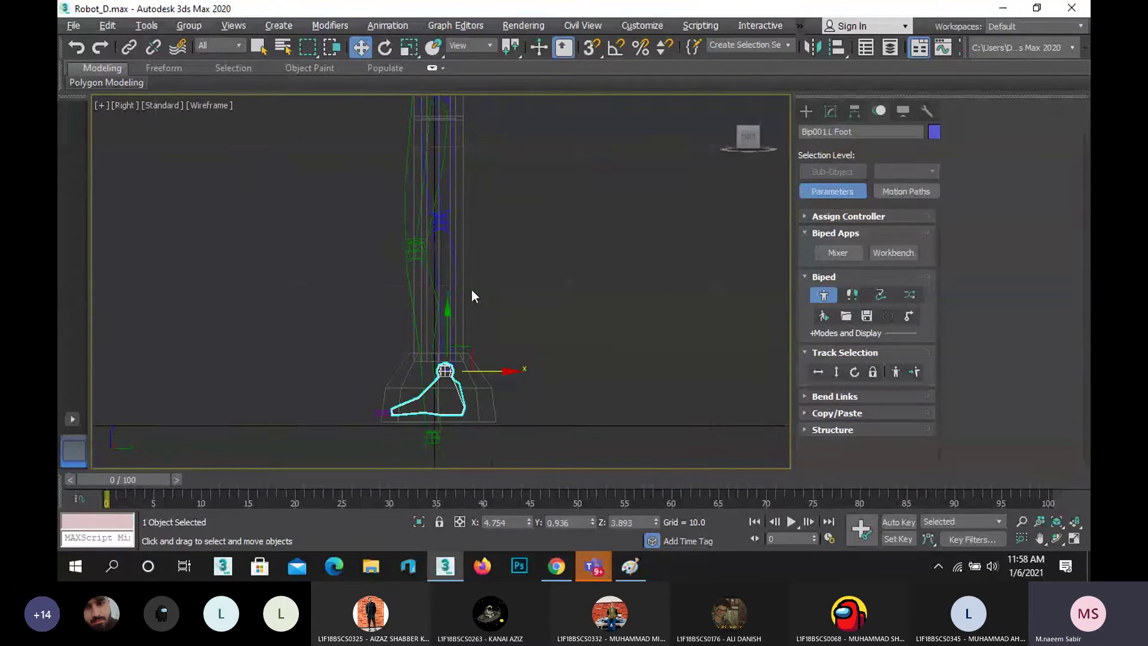
key(f)
scroll(516, 361, up, 3)
scroll(520, 362, up, 4)
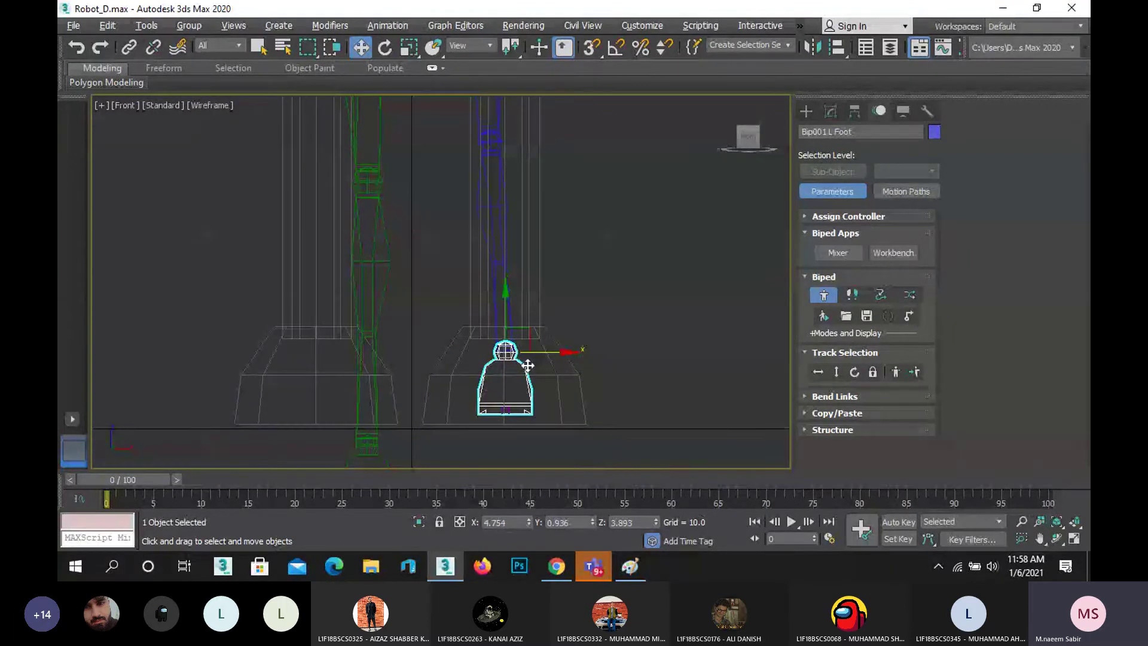
scroll(518, 428, down, 3)
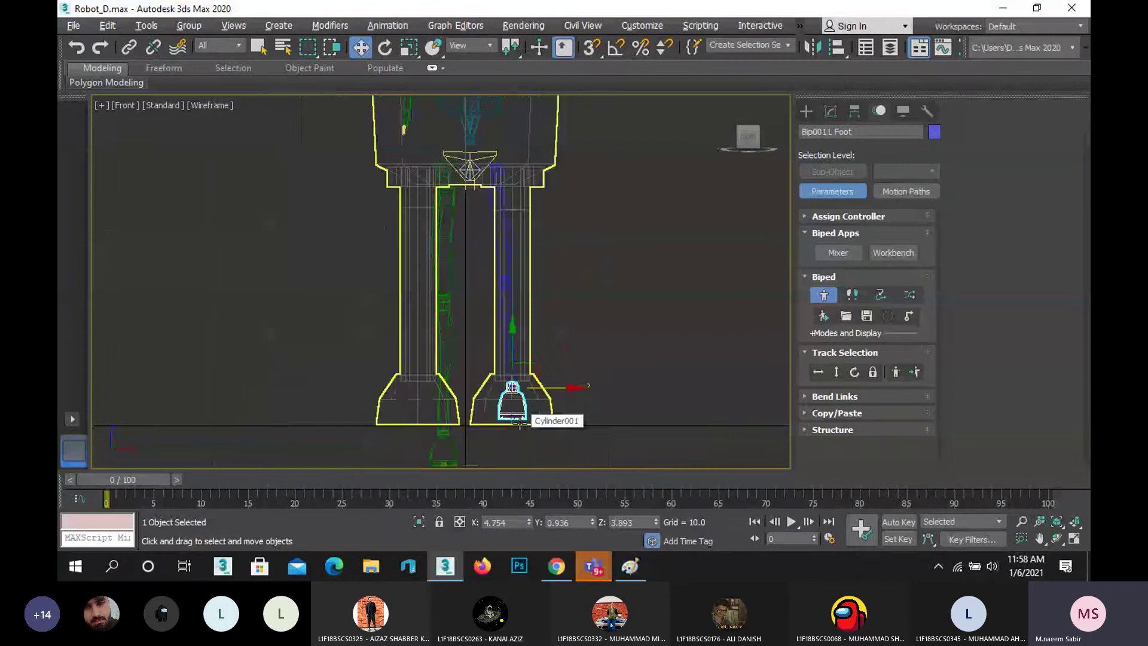
scroll(520, 422, down, 3)
- In the Front view, raise the biped's neck to about Z 51.3 and its head to about Z 57.3 inside the robot's head
middle_drag(310, 251, 276, 404)
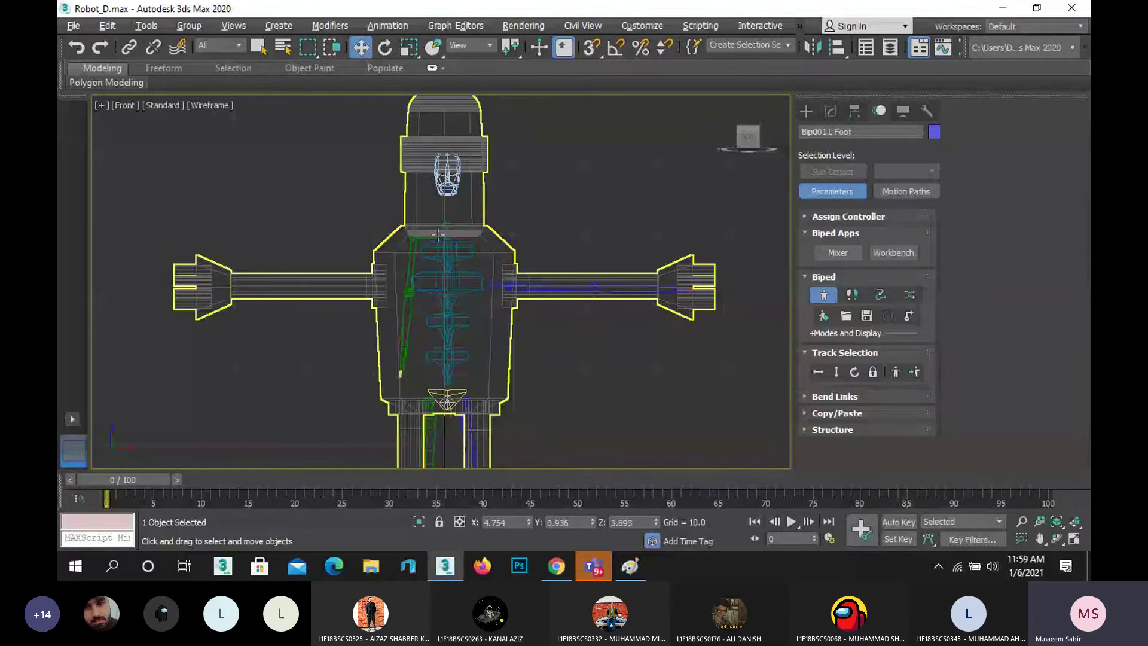
scroll(448, 223, up, 6)
click(527, 125)
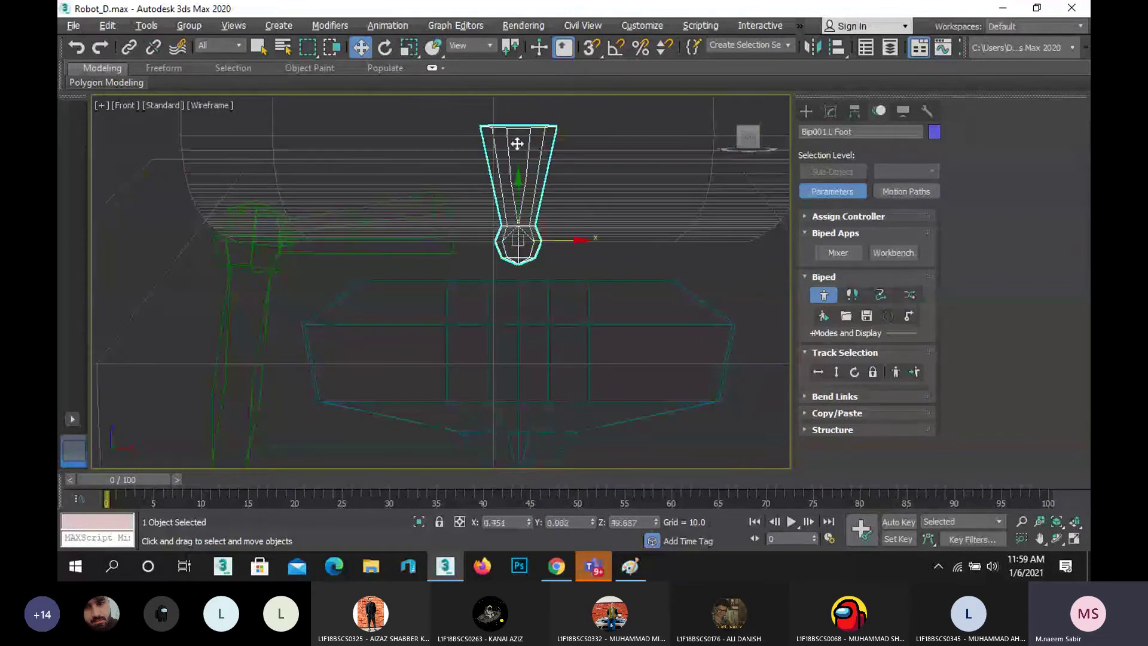
drag(517, 180, 518, 149)
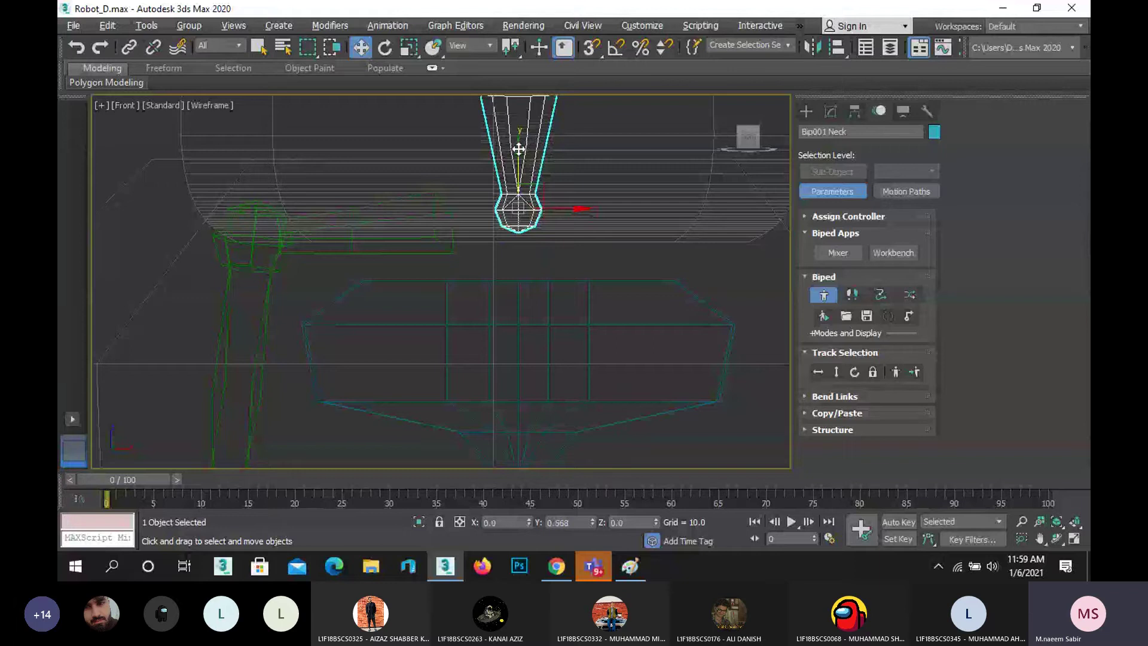
scroll(474, 191, down, 8)
scroll(418, 285, up, 3)
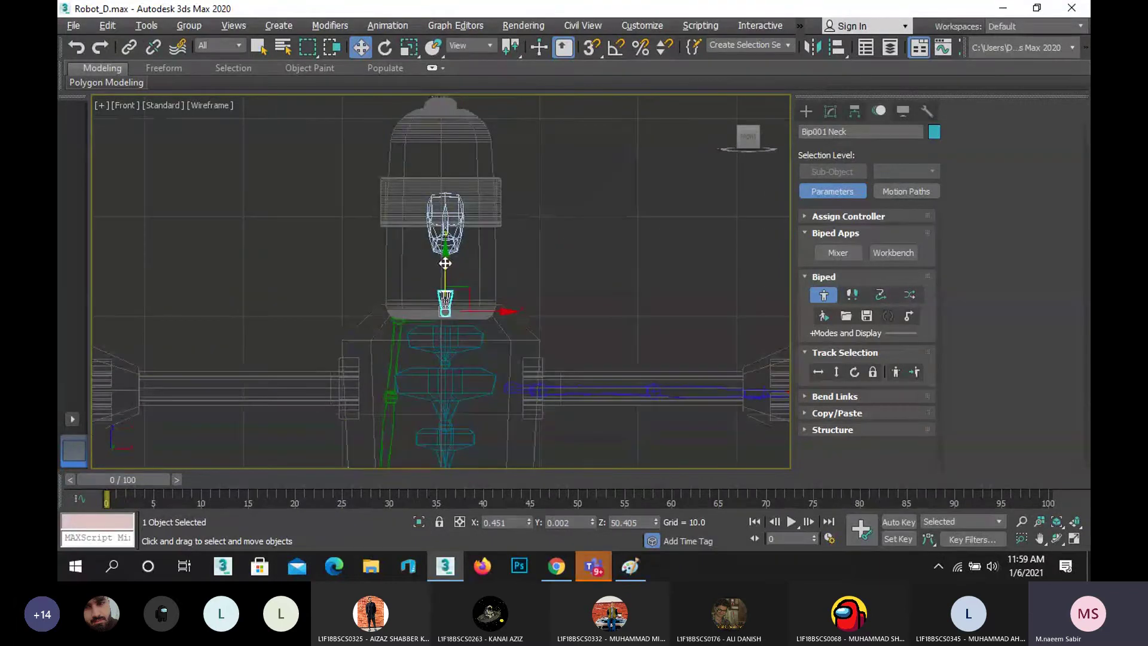
drag(444, 263, 447, 184)
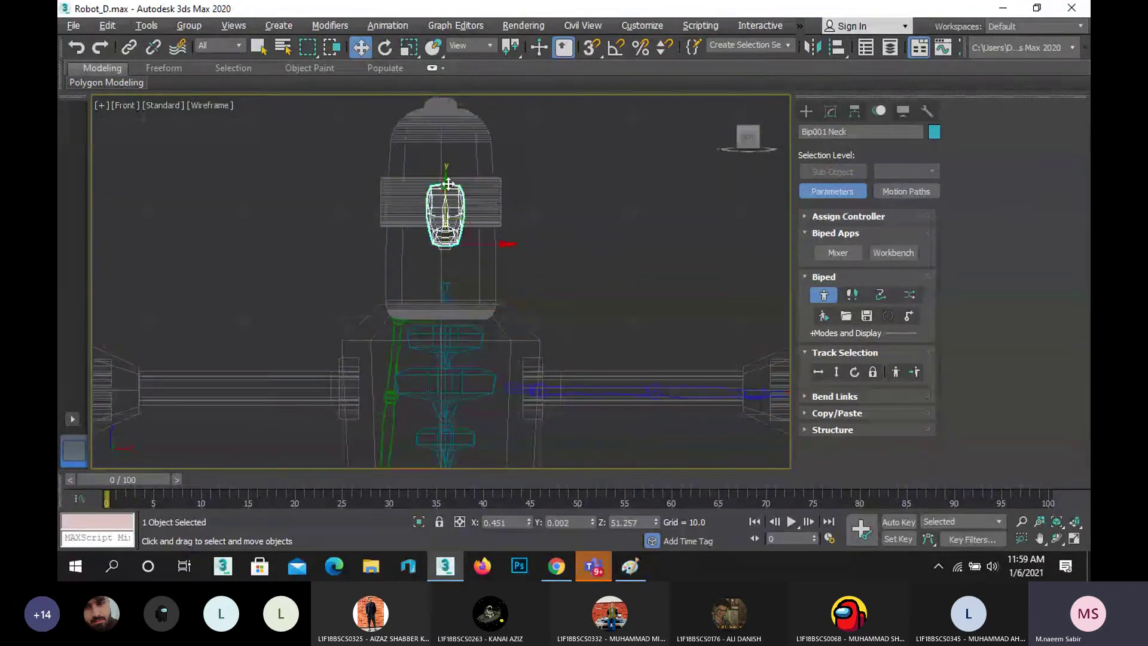
scroll(416, 260, down, 7)
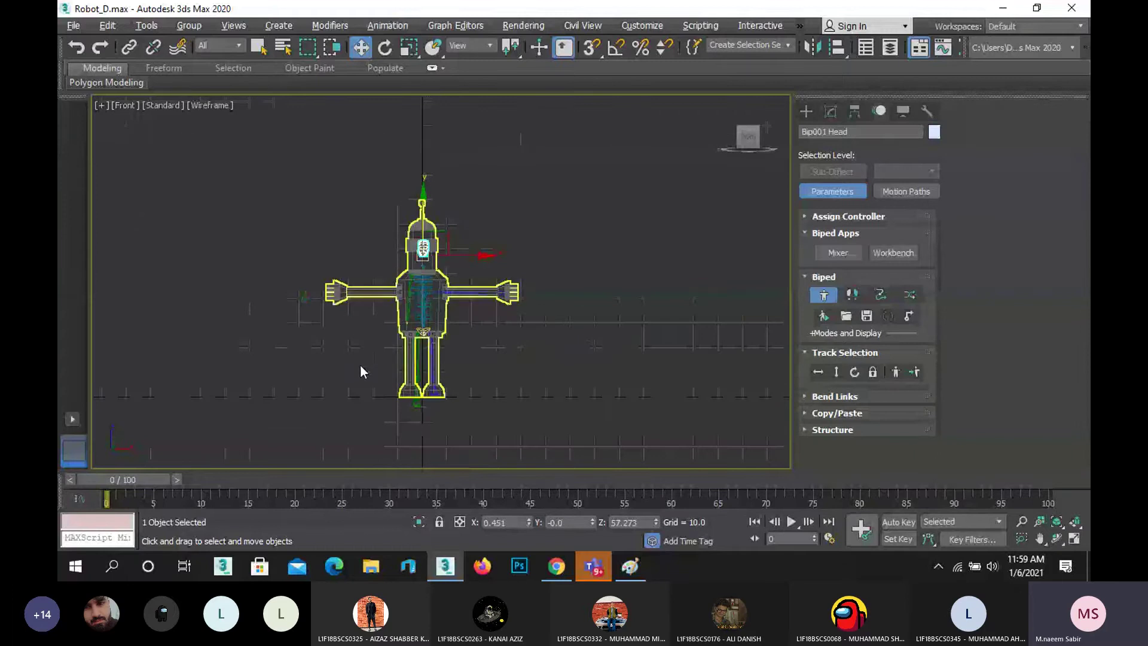
scroll(358, 373, up, 2)
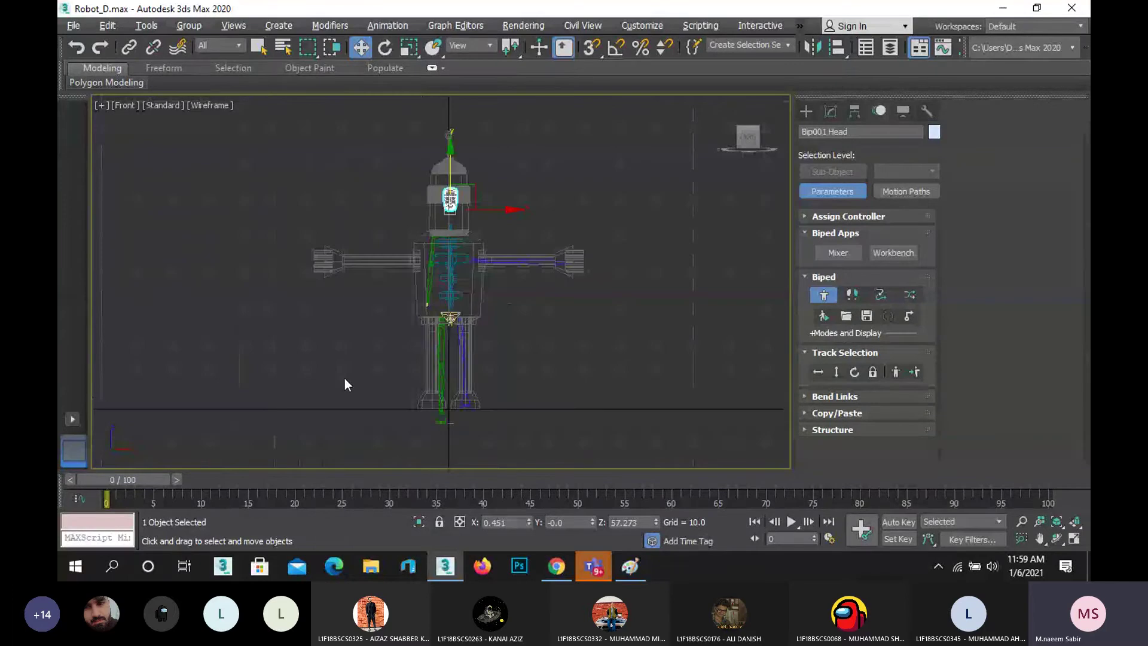
click(345, 378)
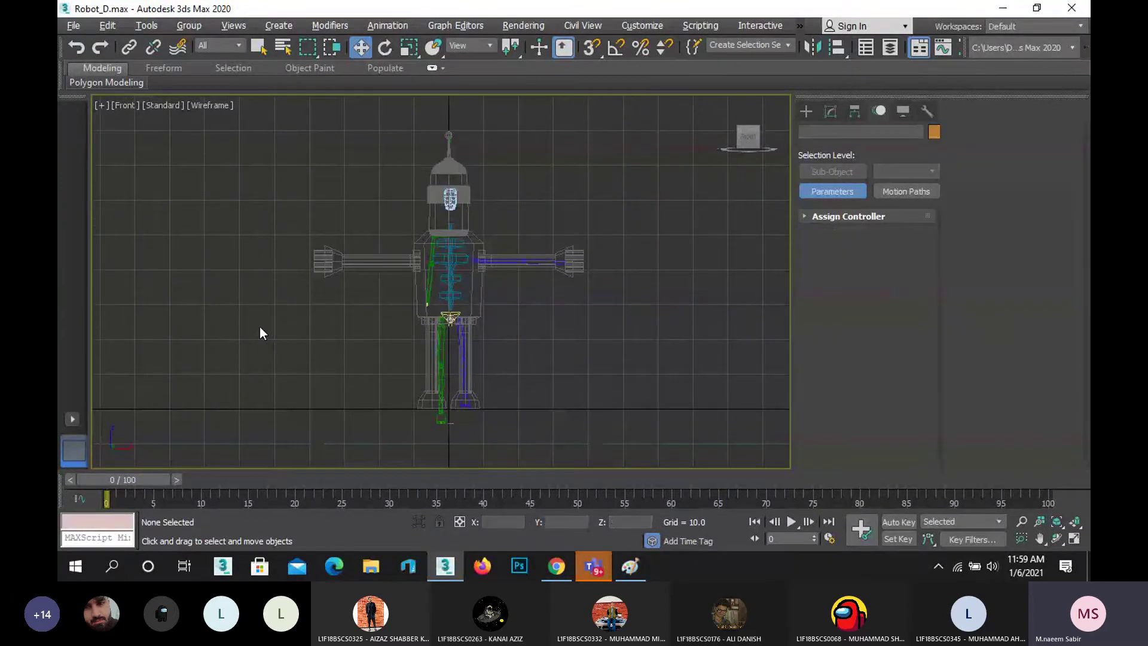
key(g)
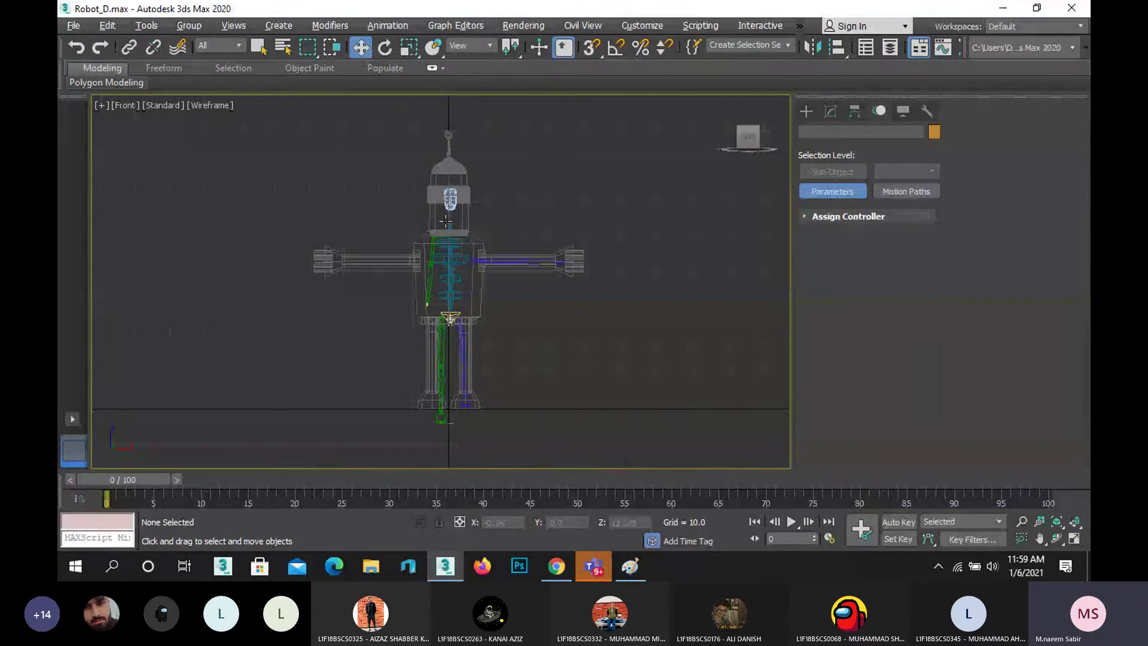
- Scale the biped's head uniformly to about 157% and lower it to about Z 55.3 inside the robot's head
scroll(494, 246, up, 4)
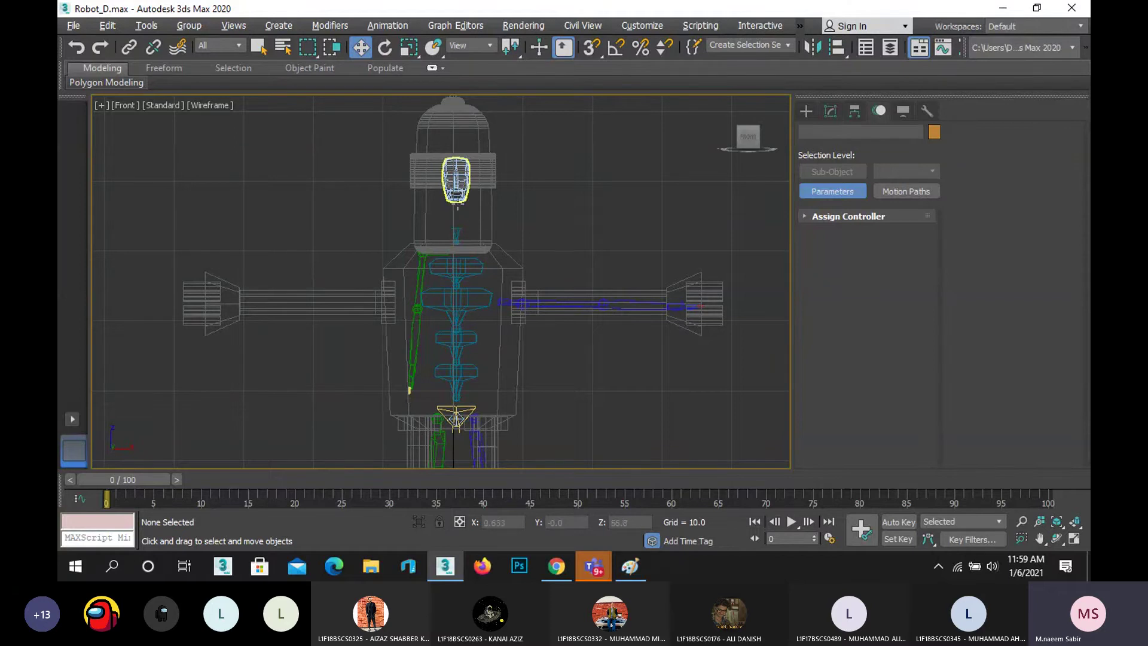
click(469, 134)
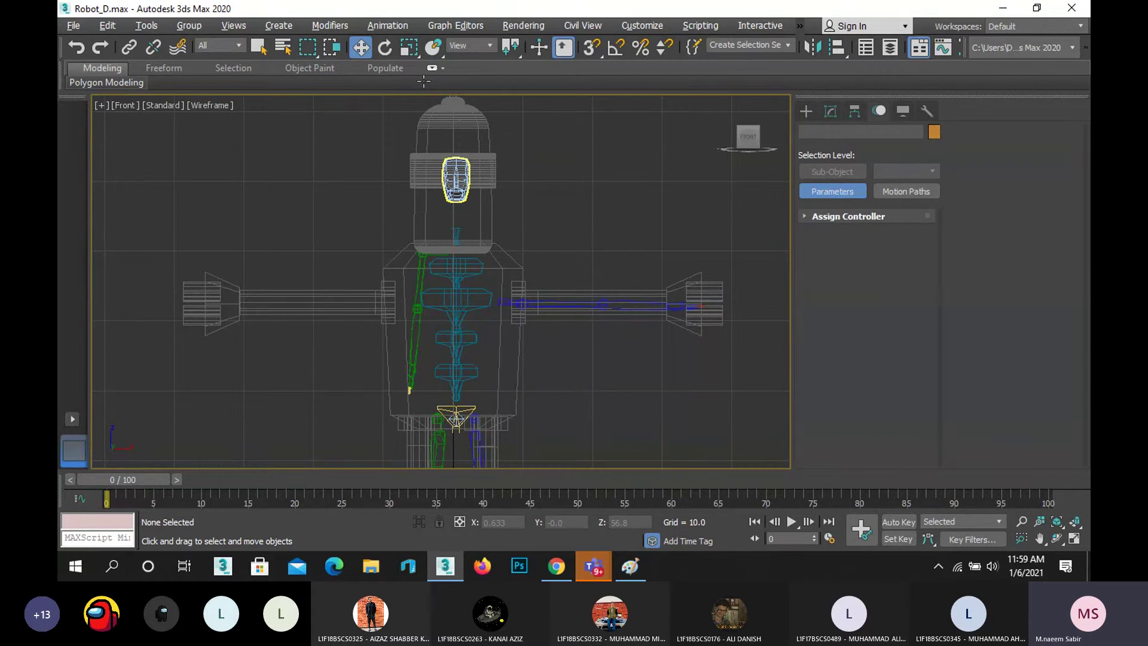
click(409, 50)
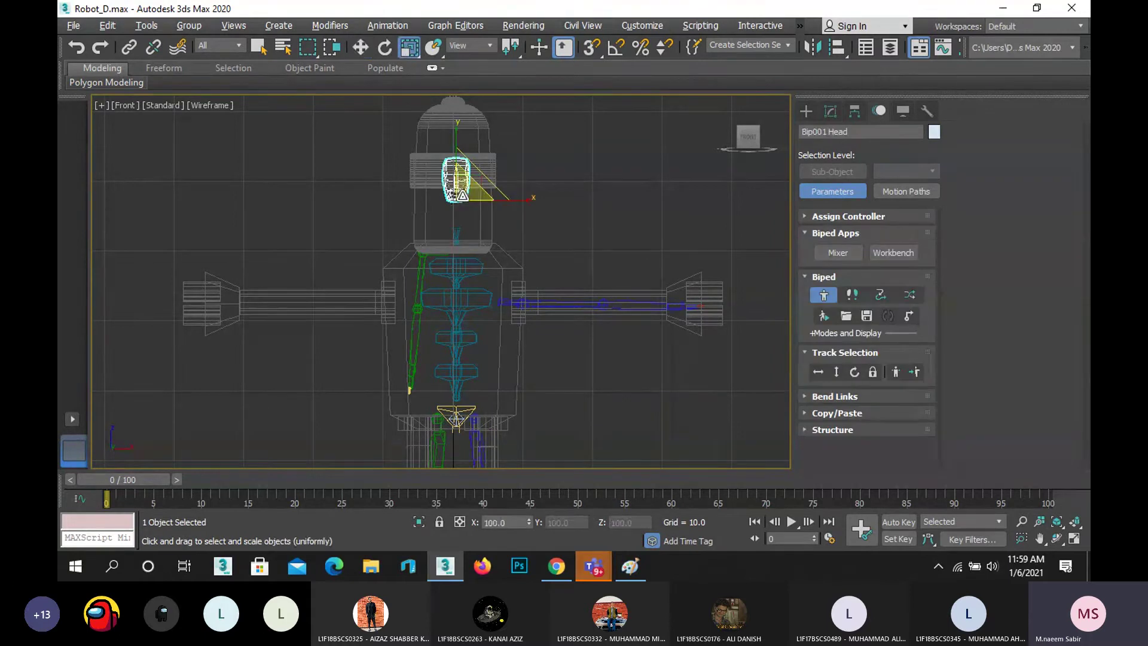
drag(466, 190, 503, 151)
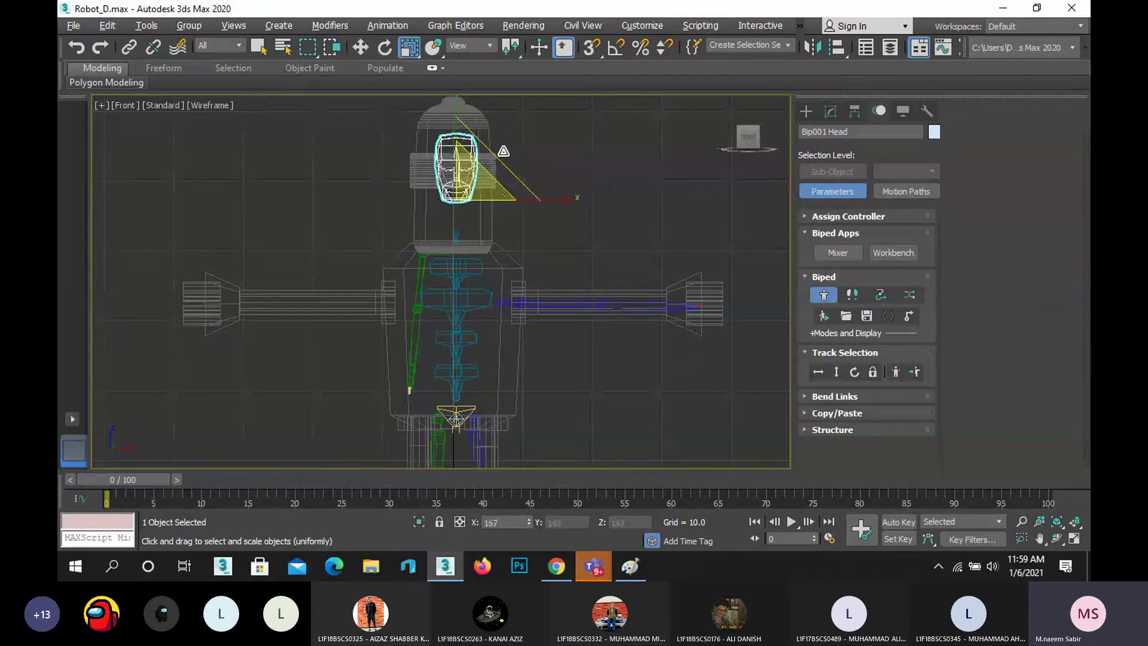
click(365, 48)
drag(455, 157, 464, 168)
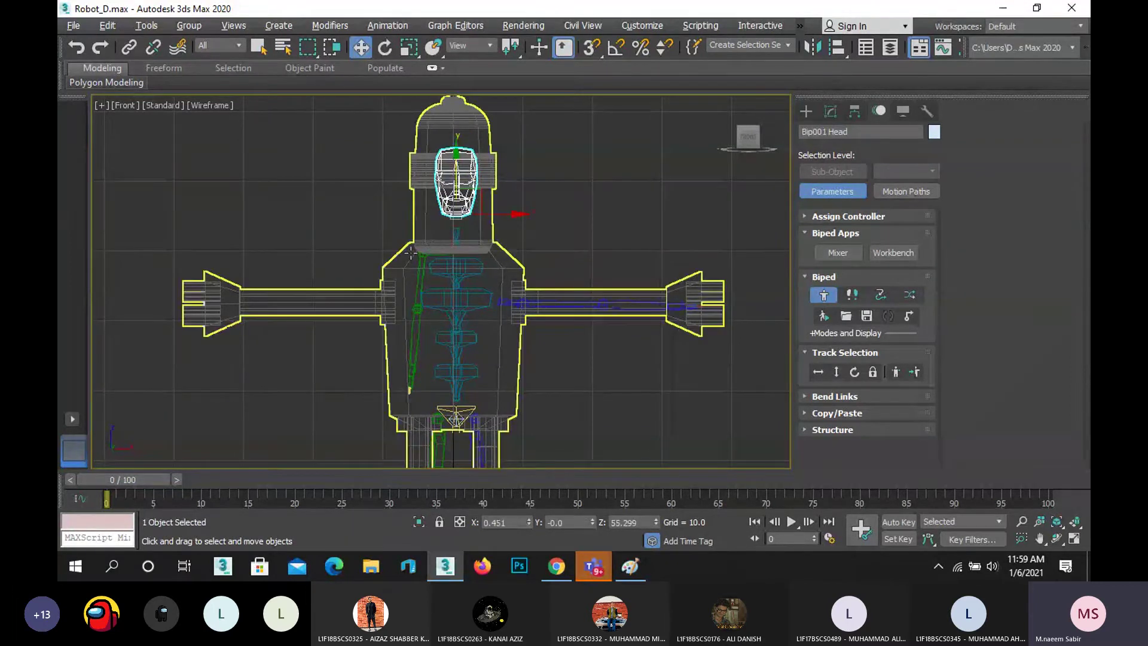
middle_drag(594, 414, 507, 294)
scroll(543, 346, down, 2)
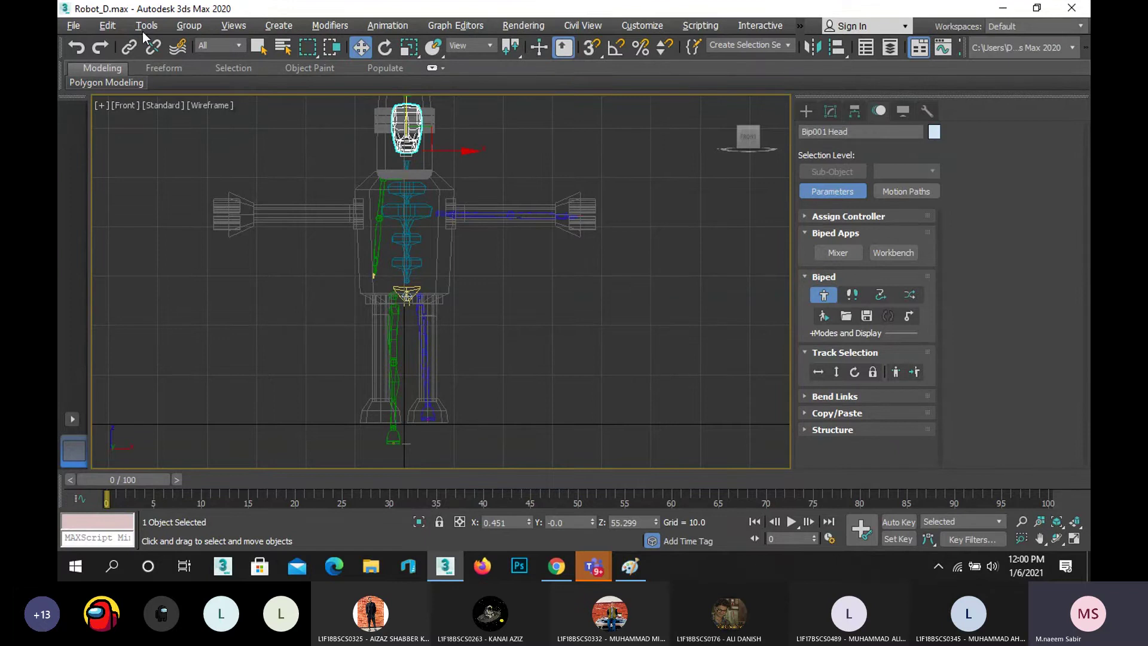
click(427, 182)
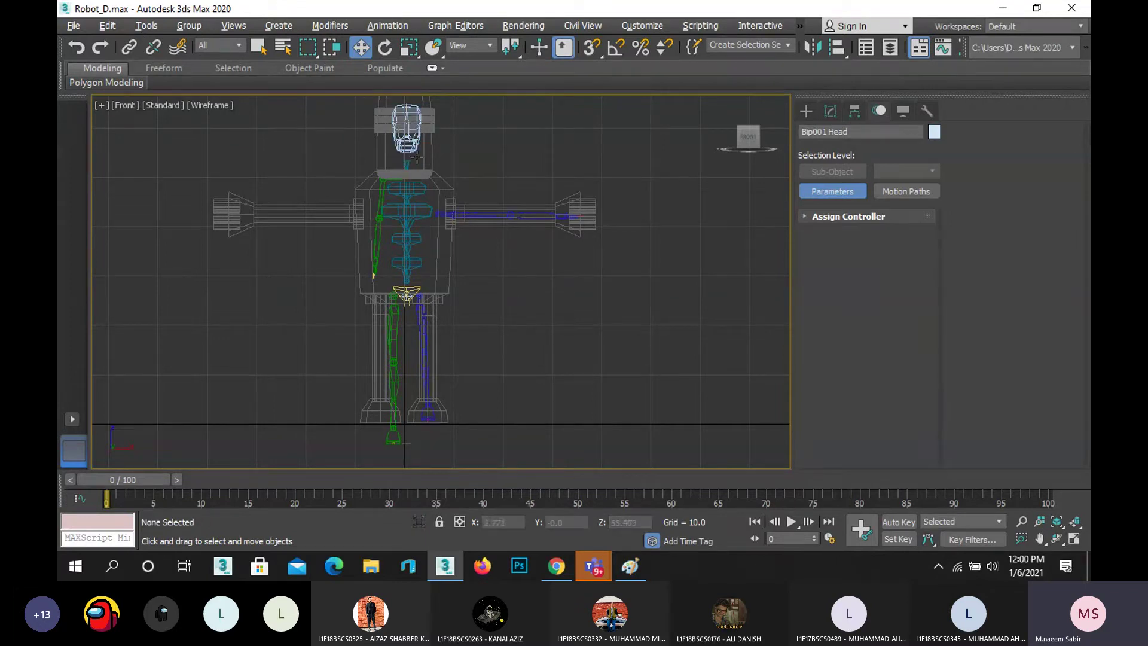
scroll(412, 207, up, 4)
scroll(411, 207, down, 5)
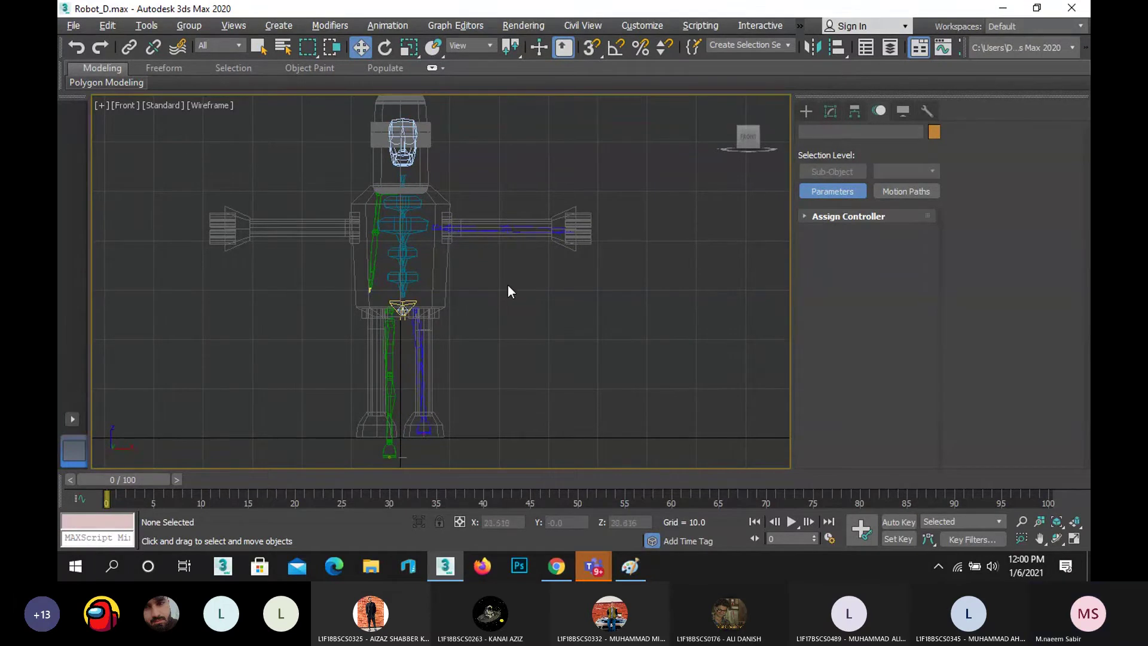
scroll(509, 281, up, 2)
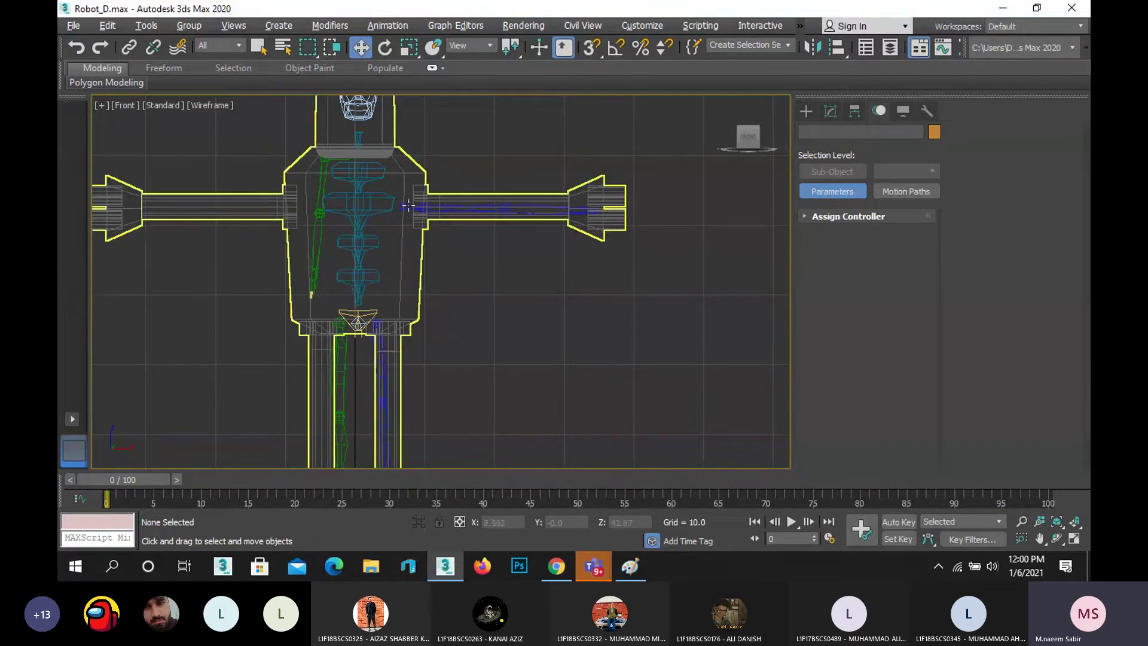
click(367, 307)
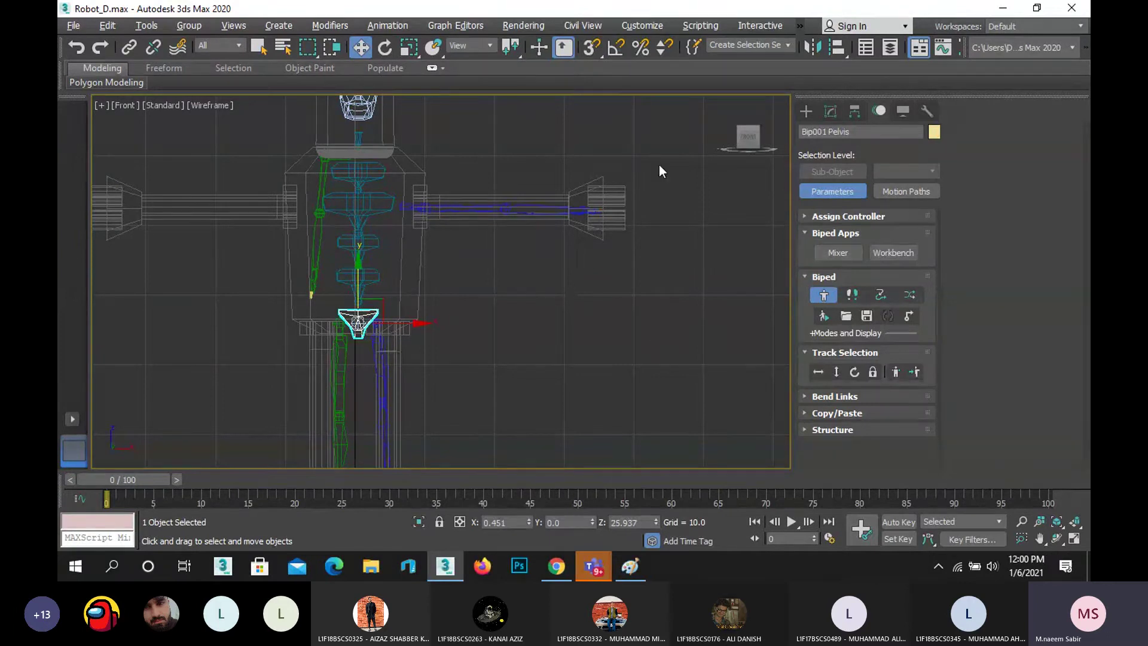
drag(669, 159, 497, 256)
drag(406, 263, 402, 242)
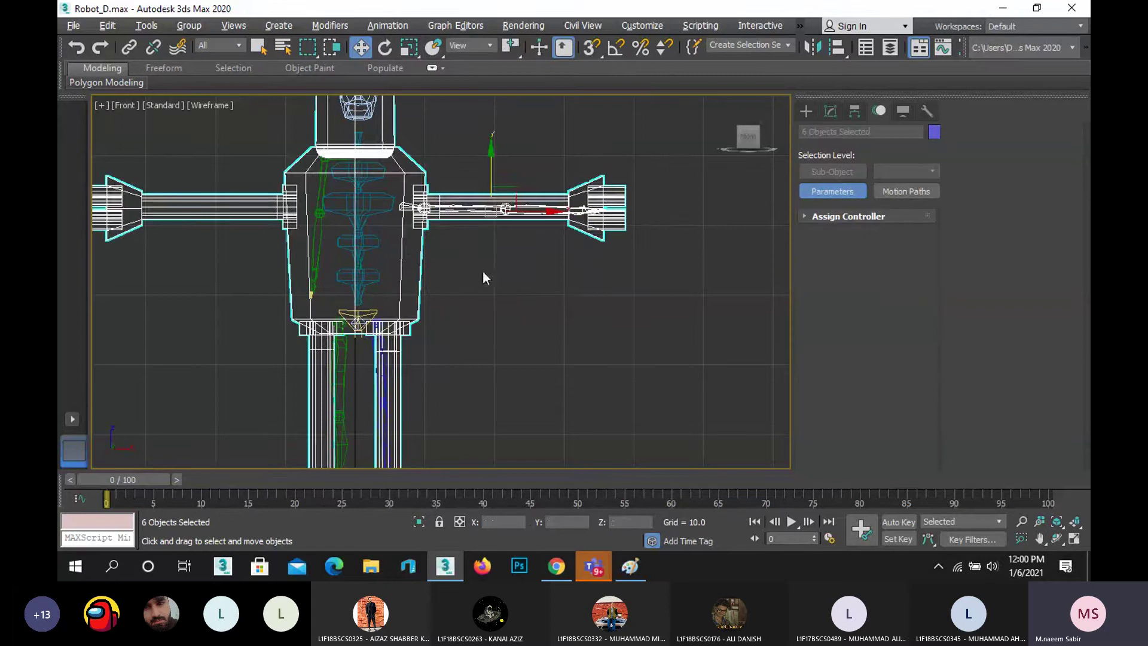
click(483, 270)
- Freeze the robot mesh so that only the biped's bones can be selected
click(420, 262)
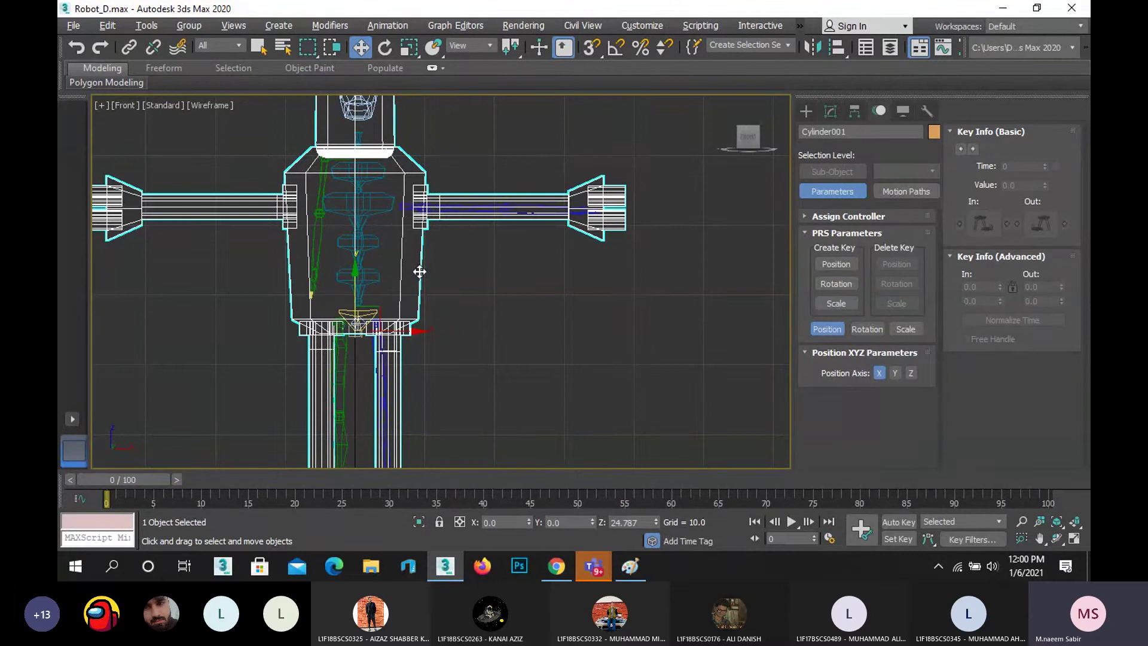
right_click(419, 272)
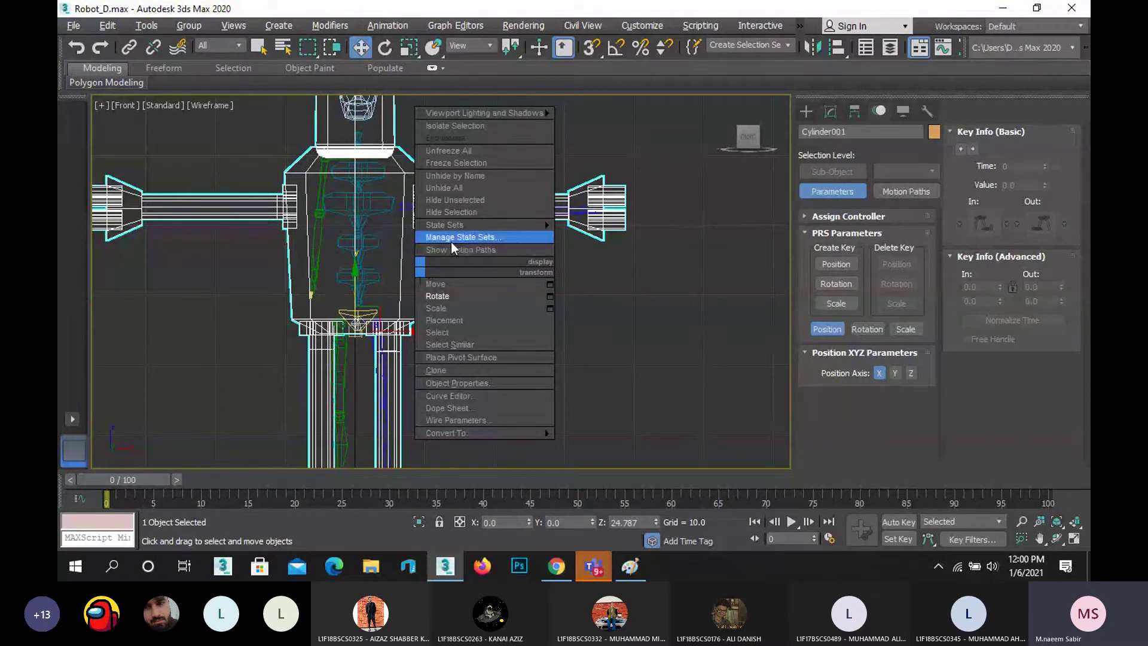
click(491, 167)
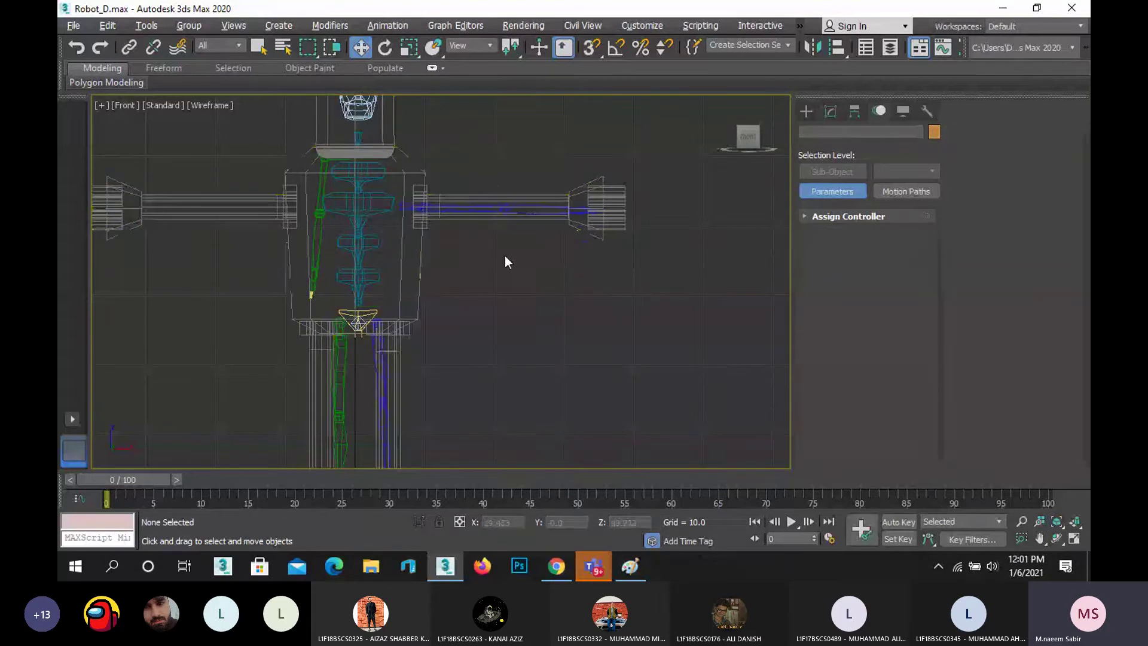
- Select all the bones of the biped's left arm and hand together with those of its left leg and foot
drag(641, 123, 512, 272)
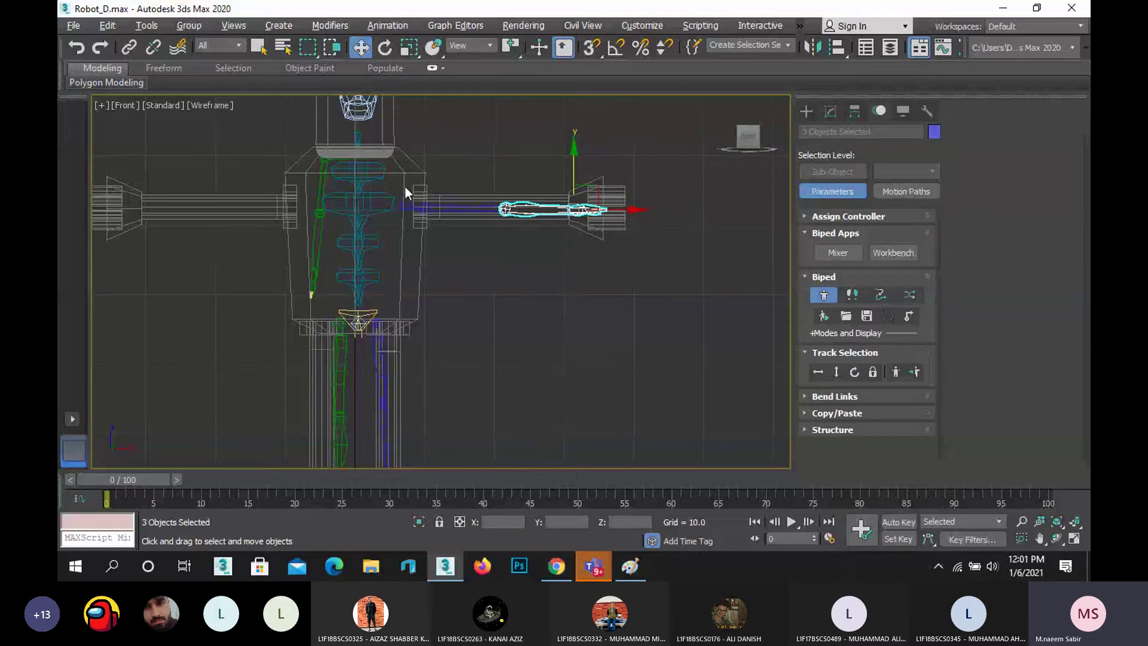
ctrl+drag(398, 188, 621, 255)
drag(667, 147, 459, 276)
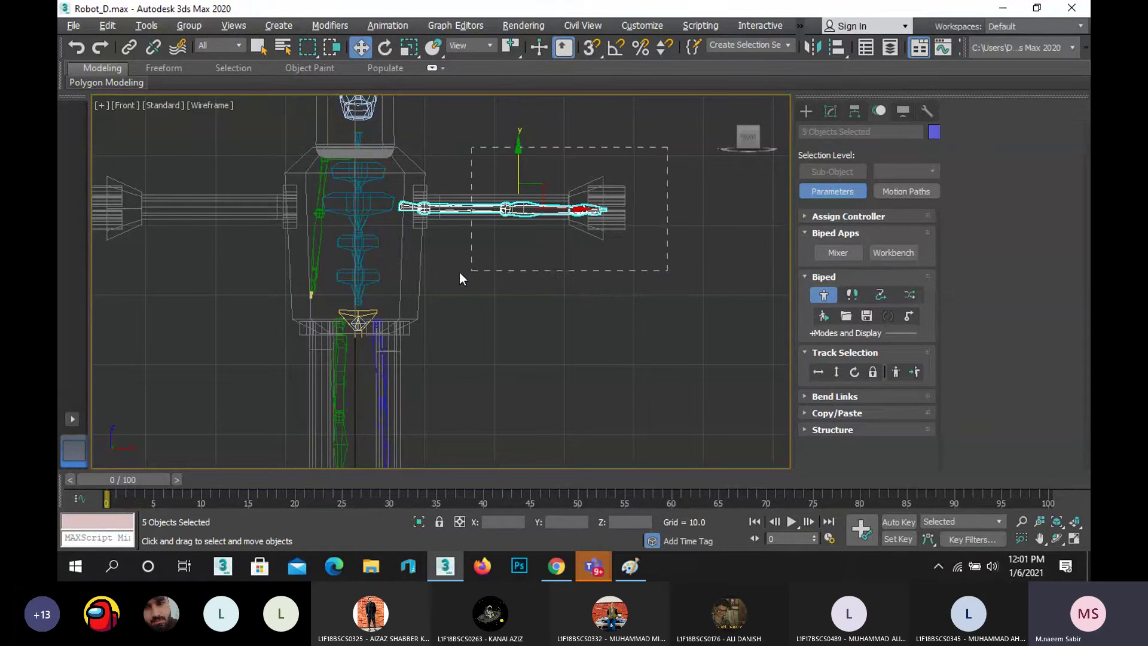
drag(405, 247, 401, 223)
middle_drag(462, 296, 488, 294)
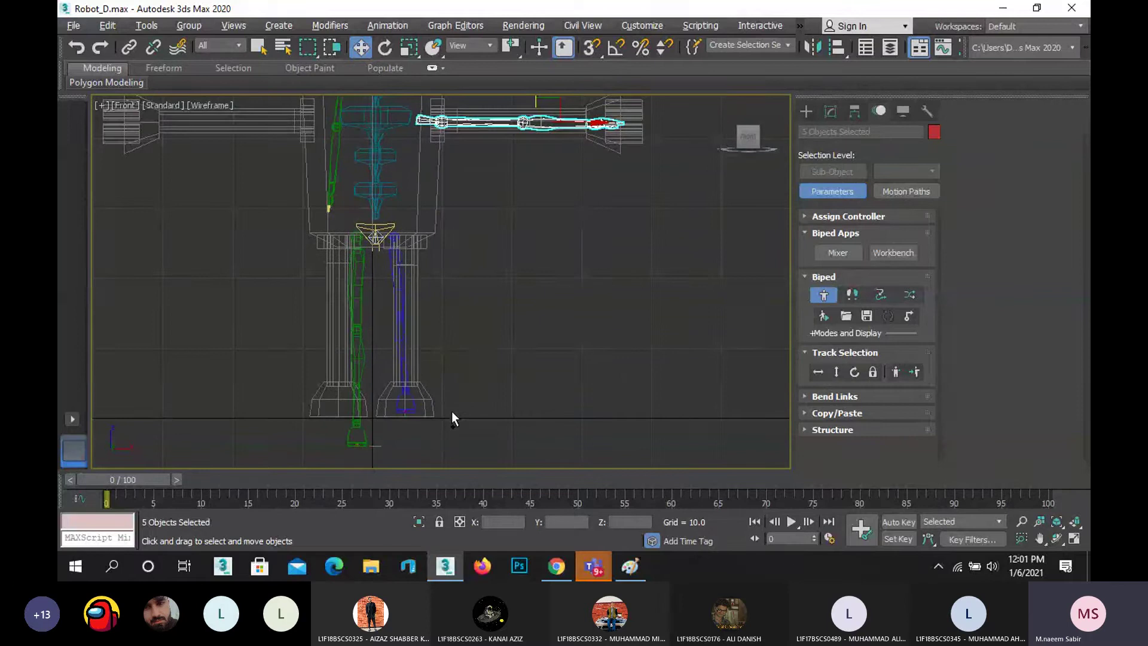
drag(448, 420, 392, 242)
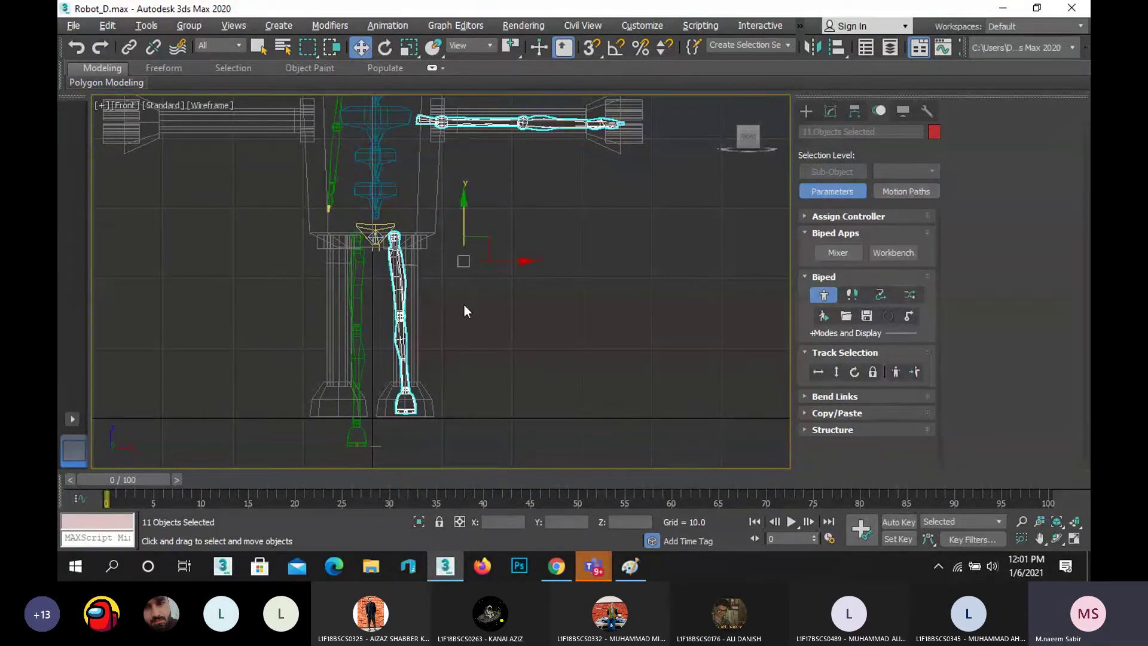
- Create a new copy collection and copy the posture of the selected left arm and left leg bones into it
middle_drag(446, 312, 424, 342)
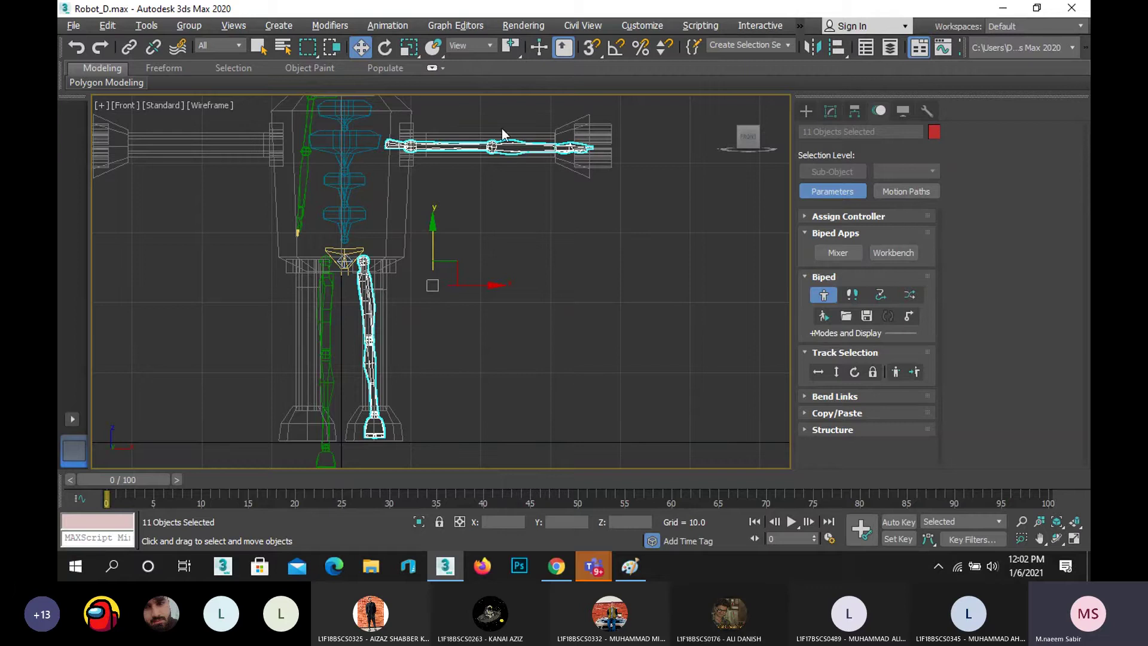
scroll(368, 347, up, 4)
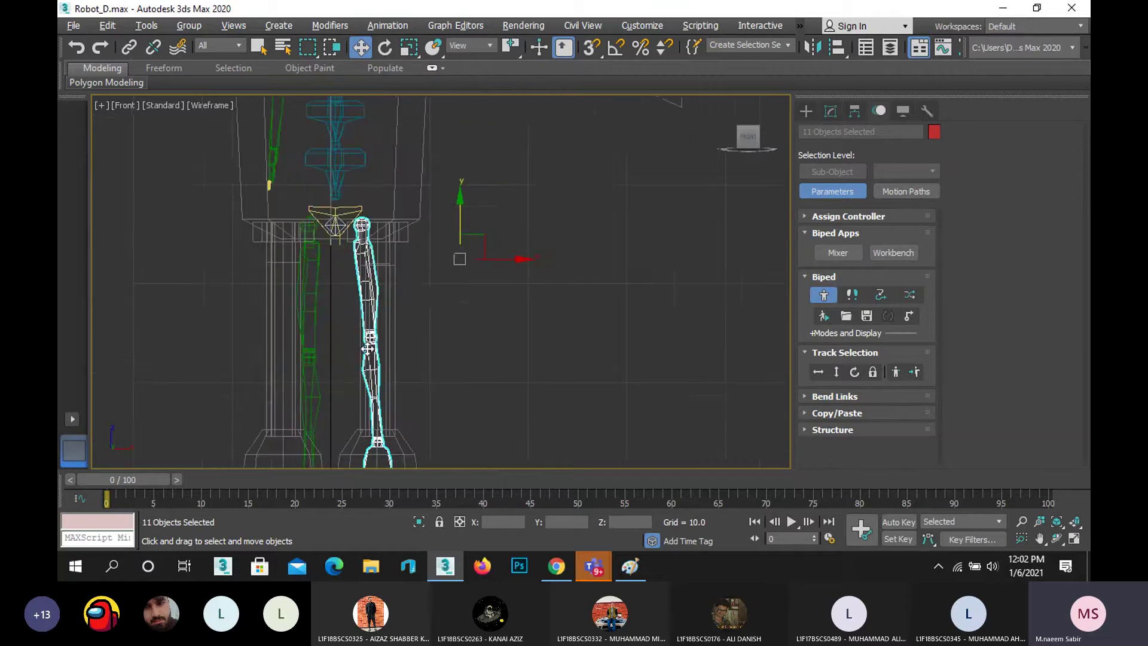
scroll(371, 287, down, 4)
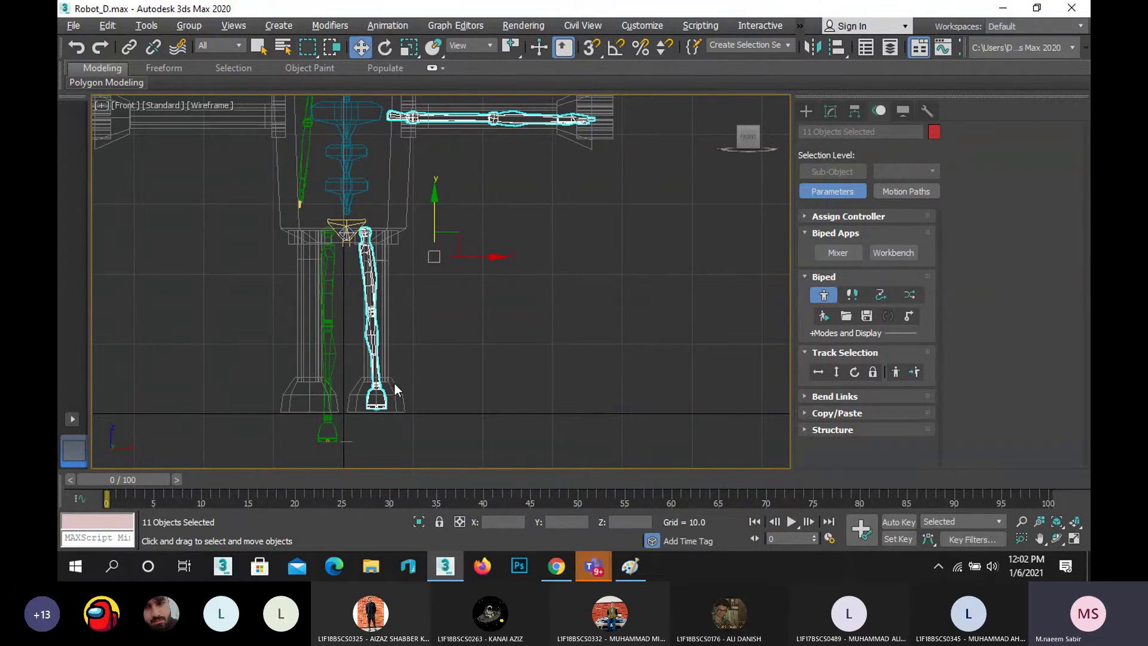
scroll(392, 382, up, 5)
scroll(395, 414, down, 5)
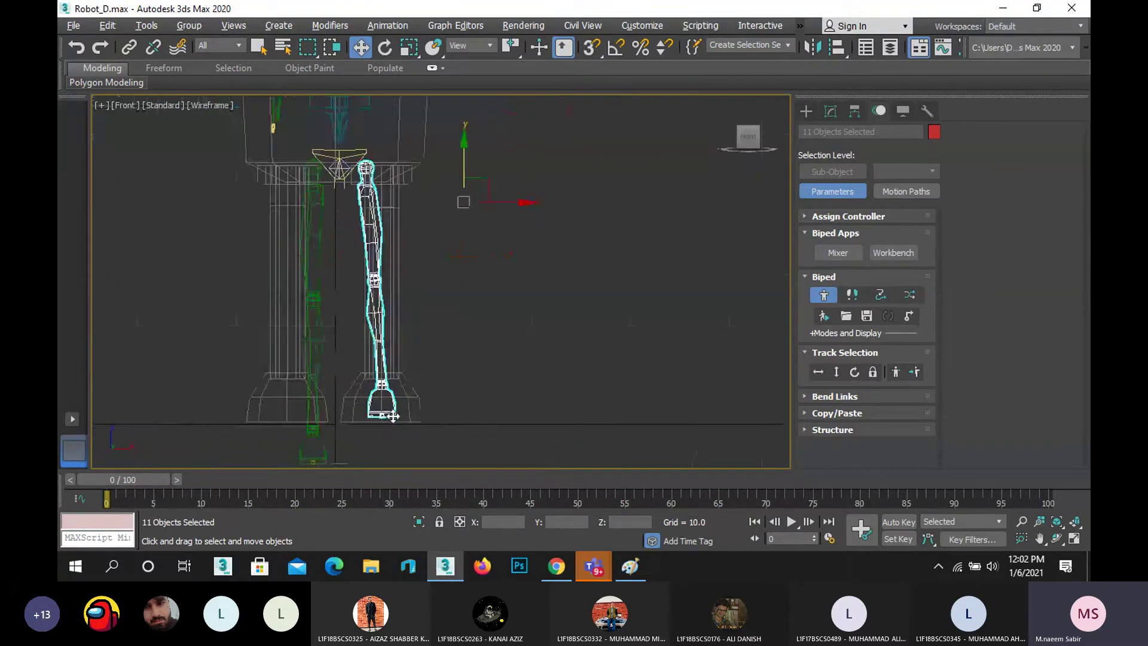
middle_drag(534, 247, 501, 256)
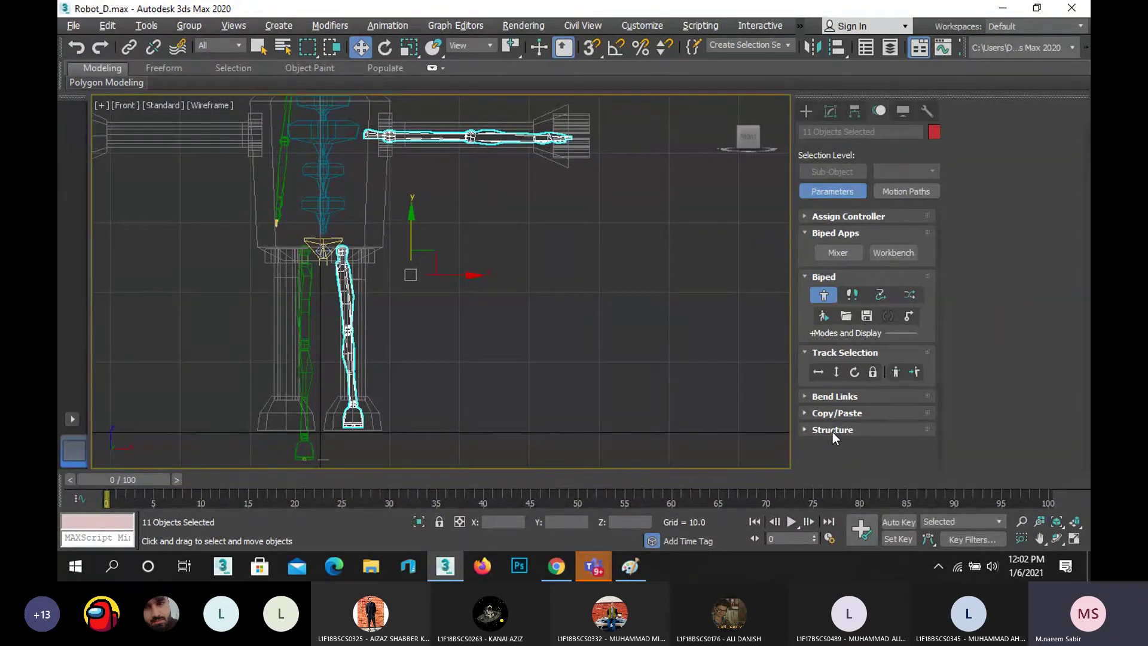
click(843, 413)
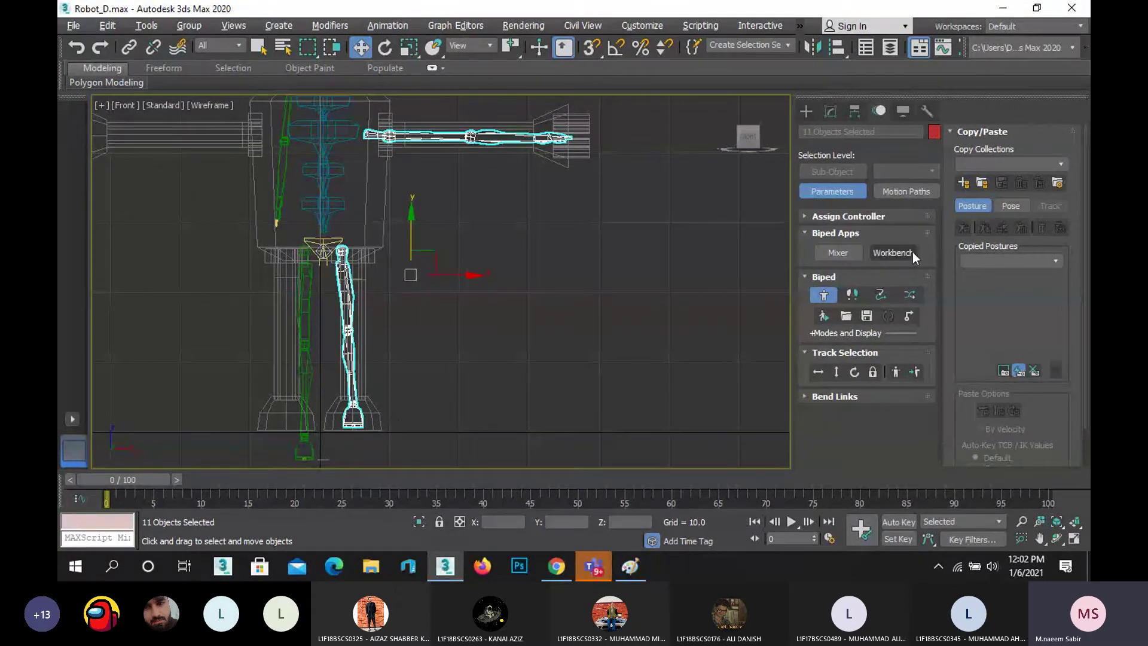
click(963, 187)
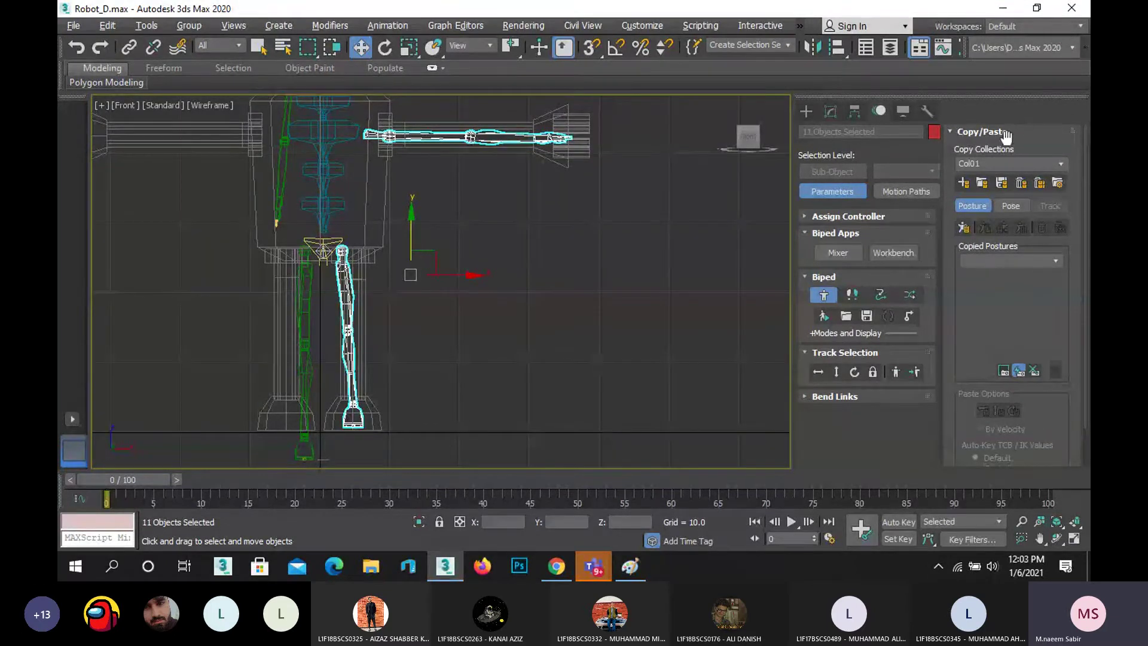
click(963, 228)
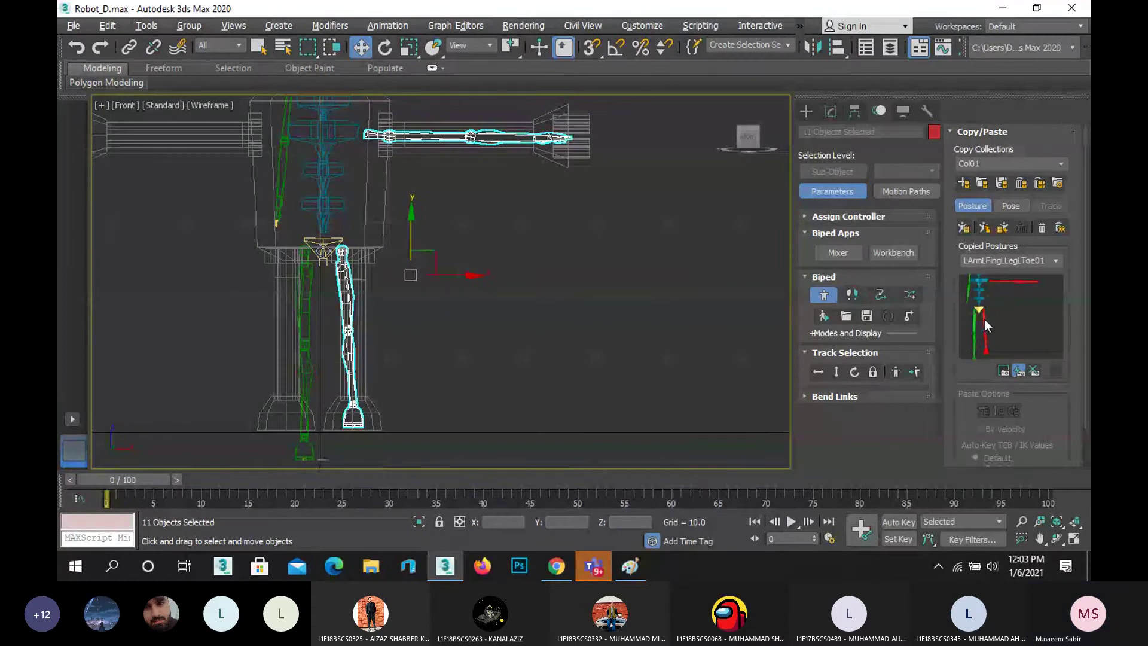
- Paste the copied left arm and leg posture onto the opposite side of the biped and check the right limbs' fit
scroll(422, 343, down, 2)
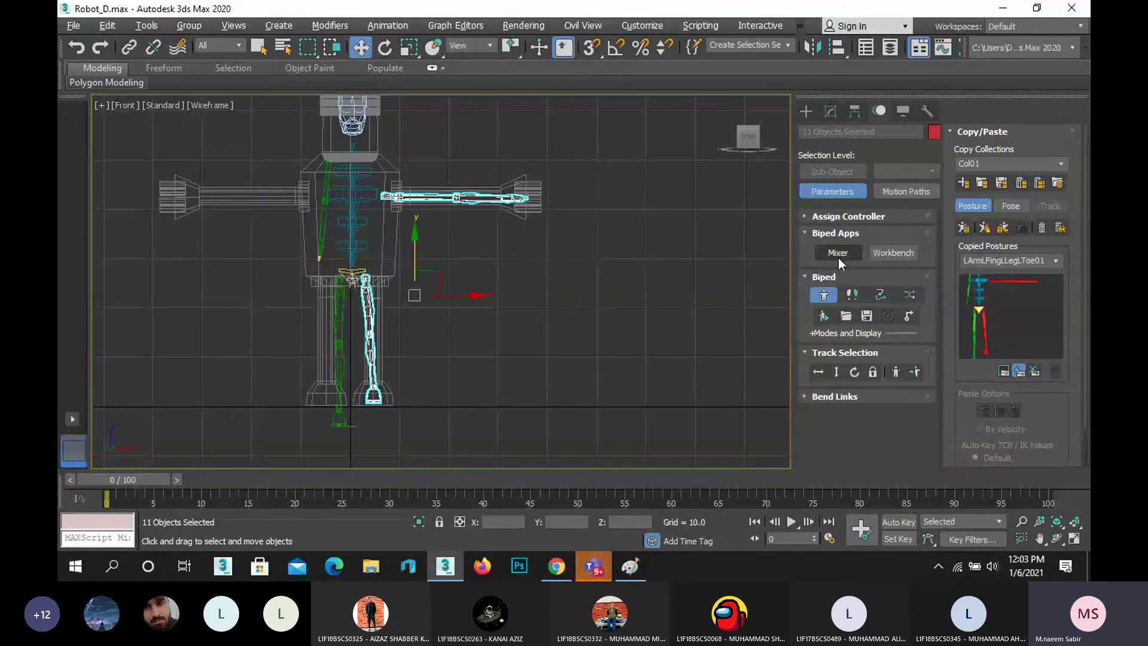
click(1003, 234)
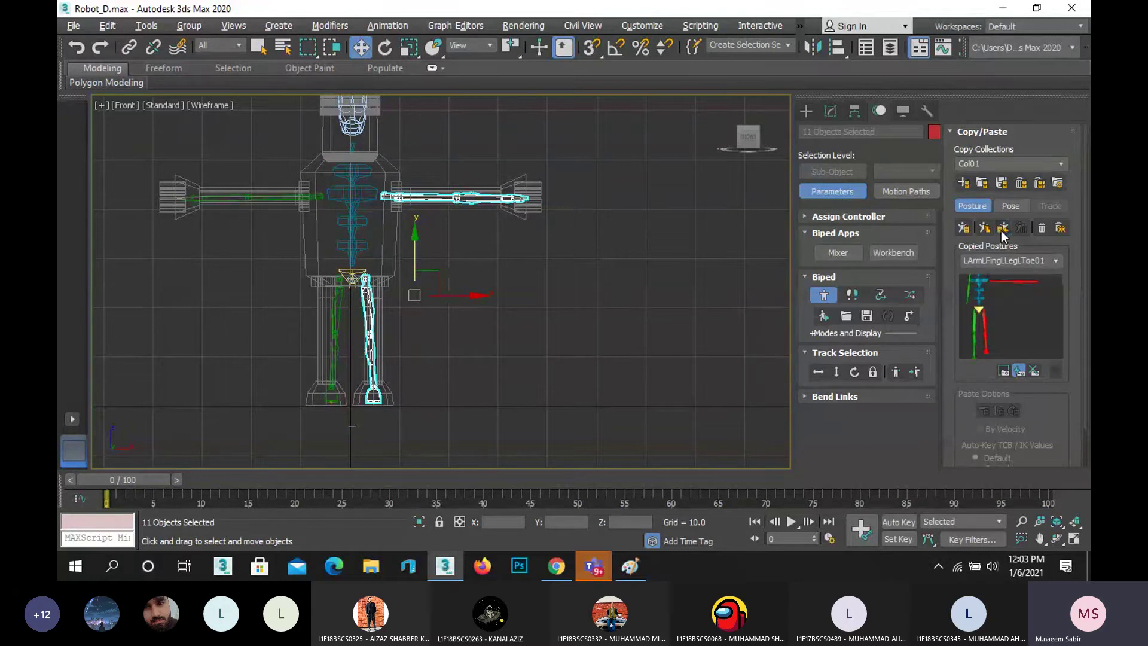
scroll(278, 197, up, 4)
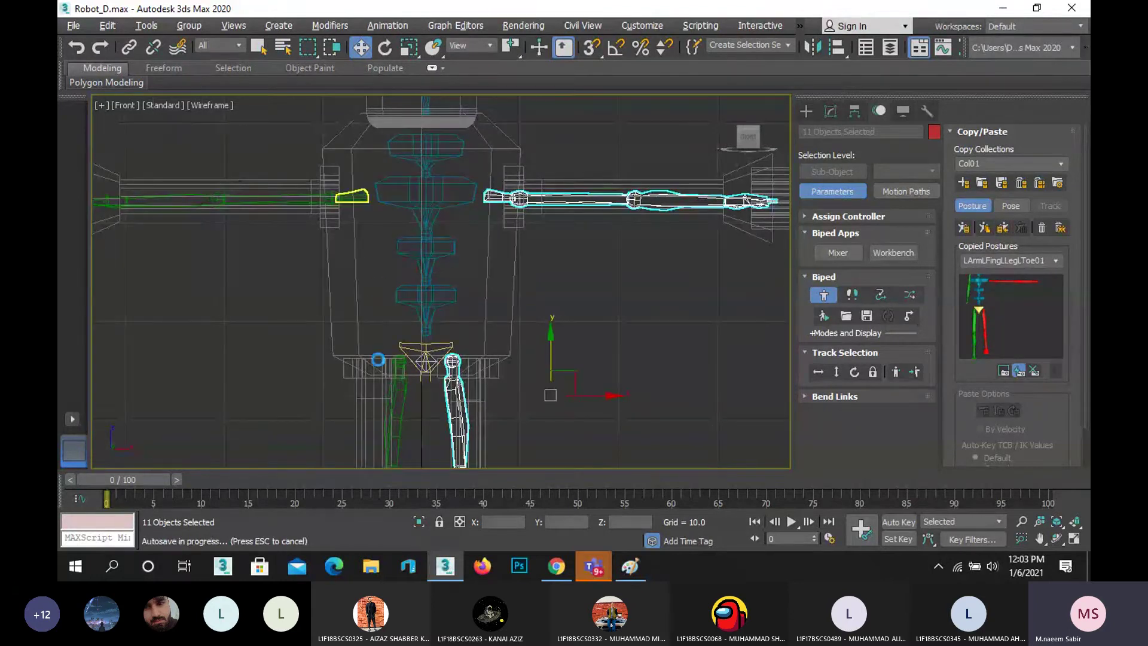
scroll(381, 388, down, 5)
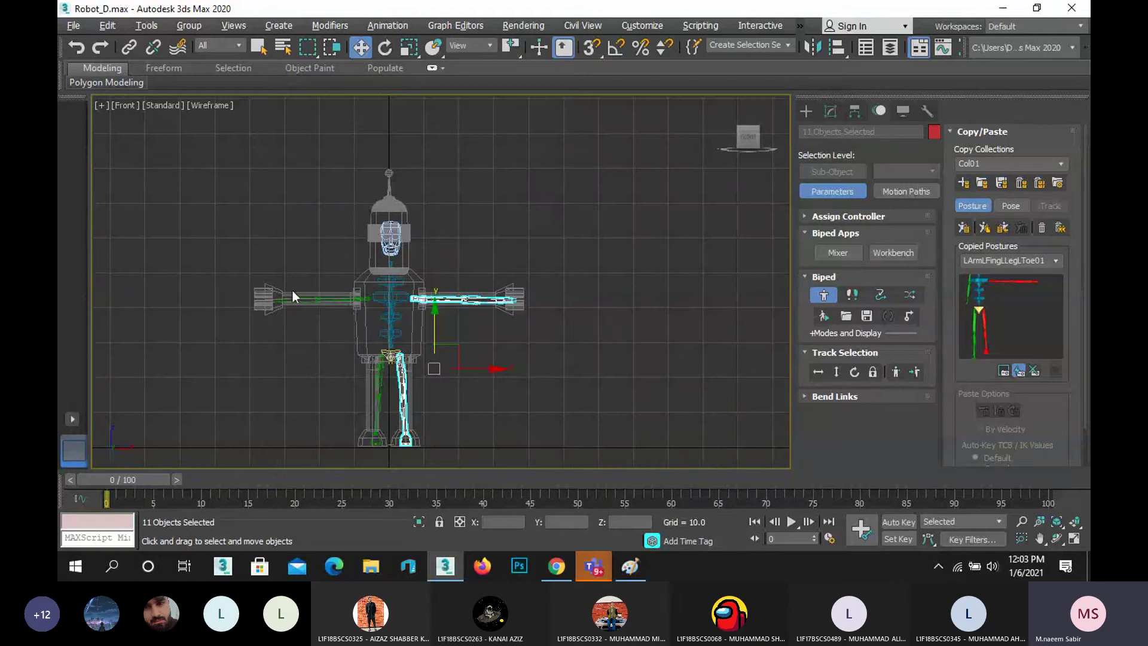
scroll(292, 289, up, 2)
scroll(342, 322, down, 1)
scroll(342, 322, down, 2)
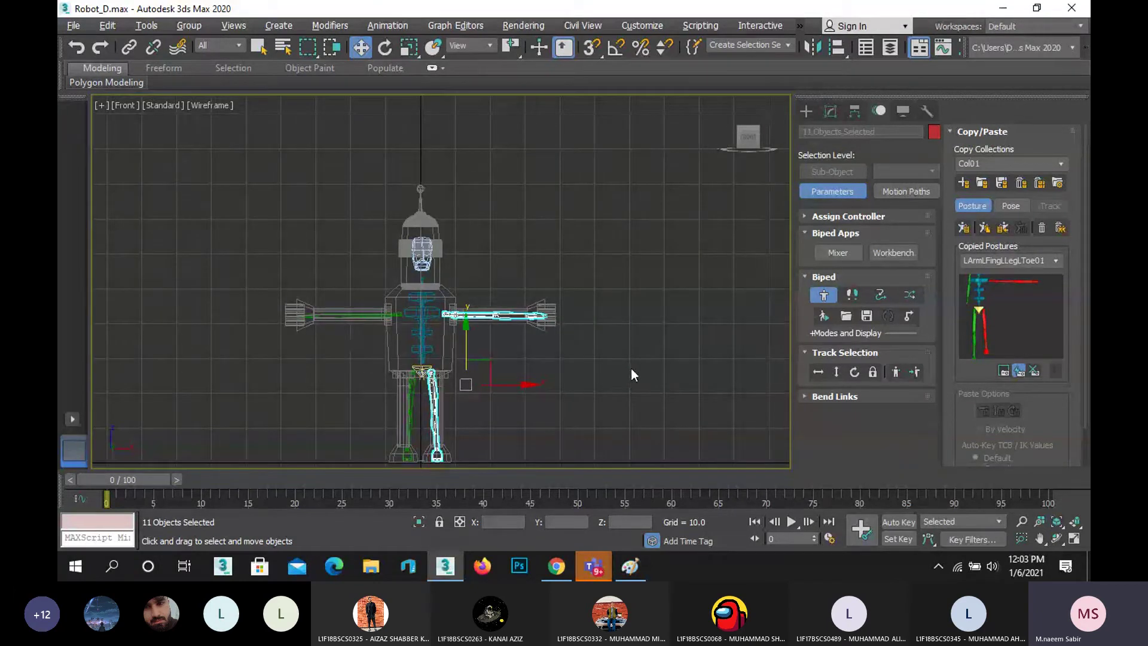
- Select the upper spine bone in place of the left limbs, turn off Figure Mode and clear the selection
click(540, 225)
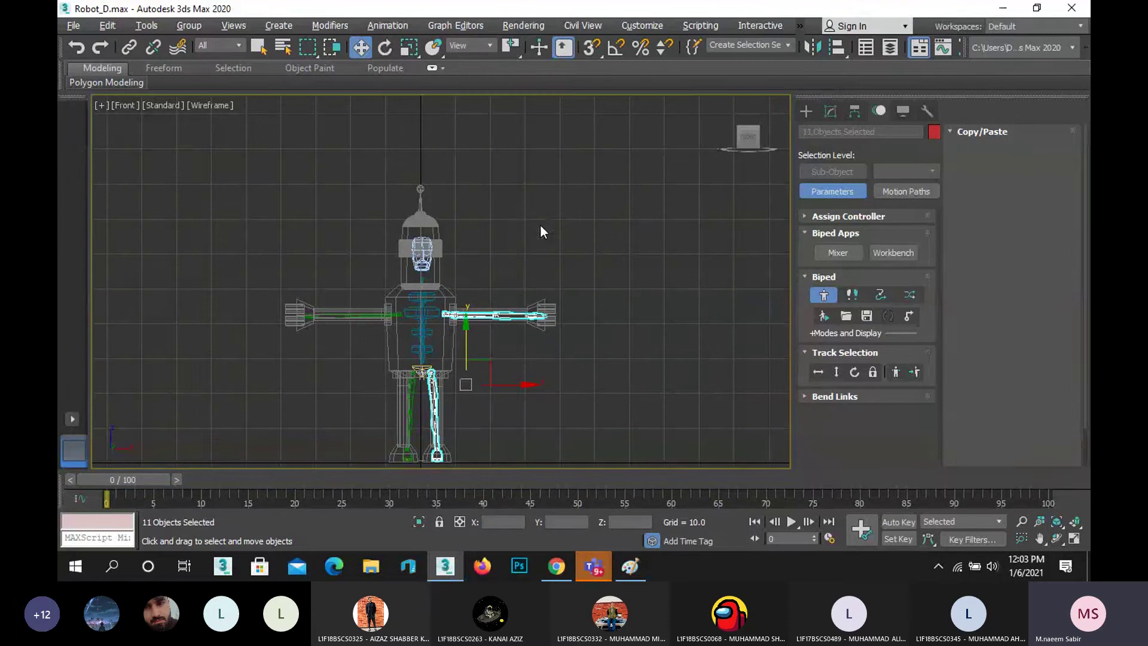
click(508, 177)
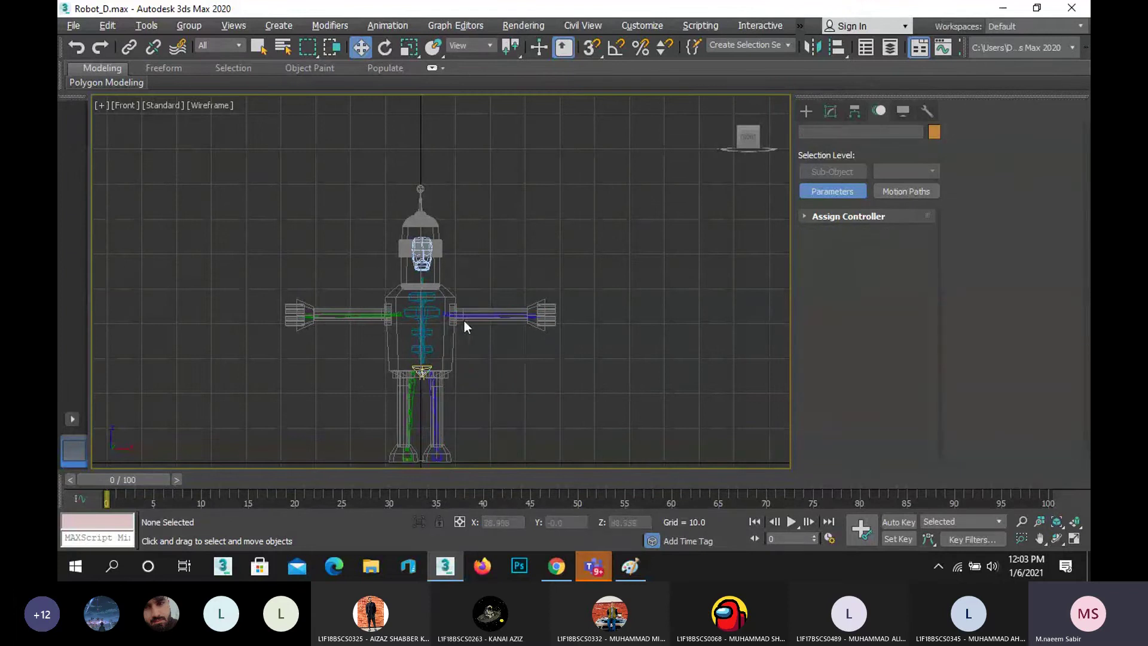
click(421, 314)
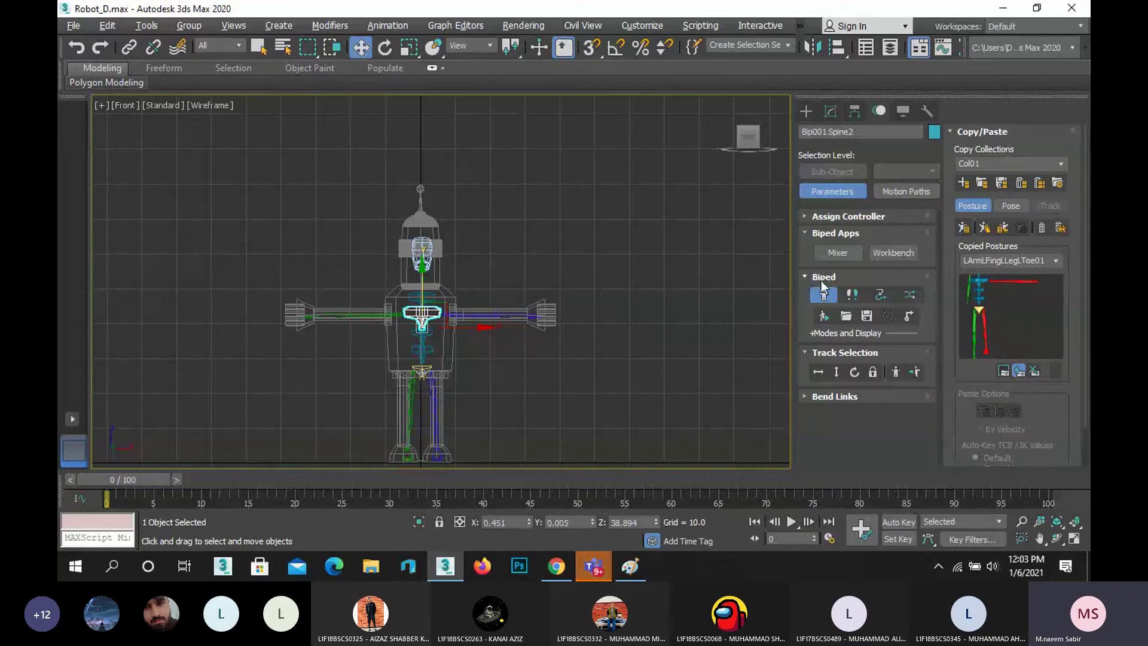
click(823, 293)
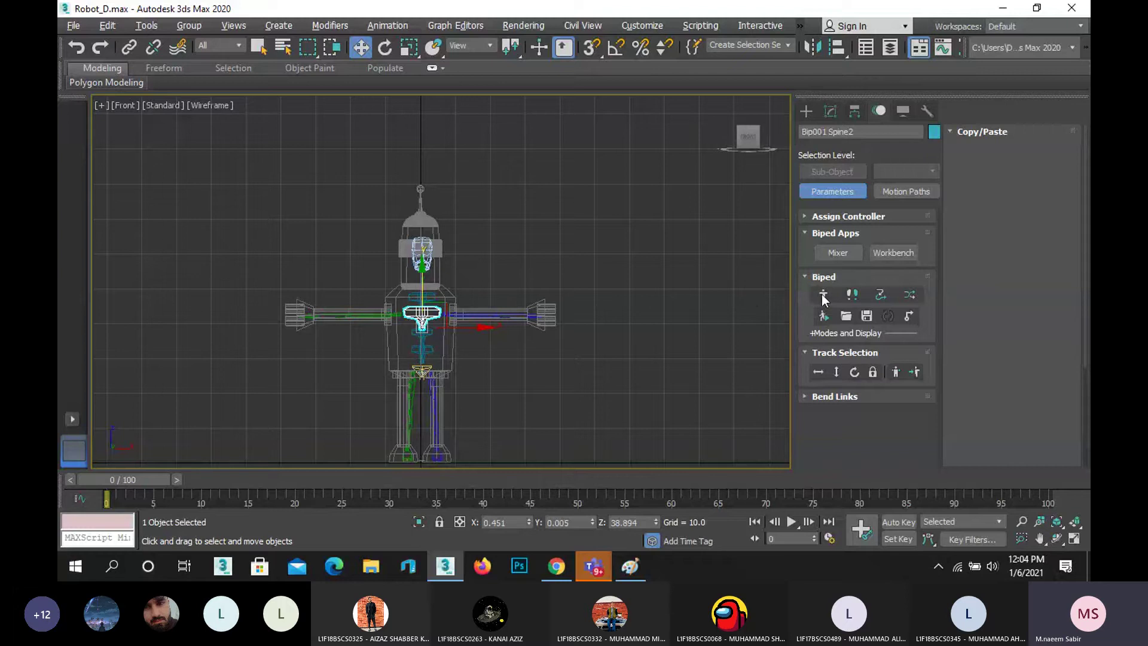
click(757, 307)
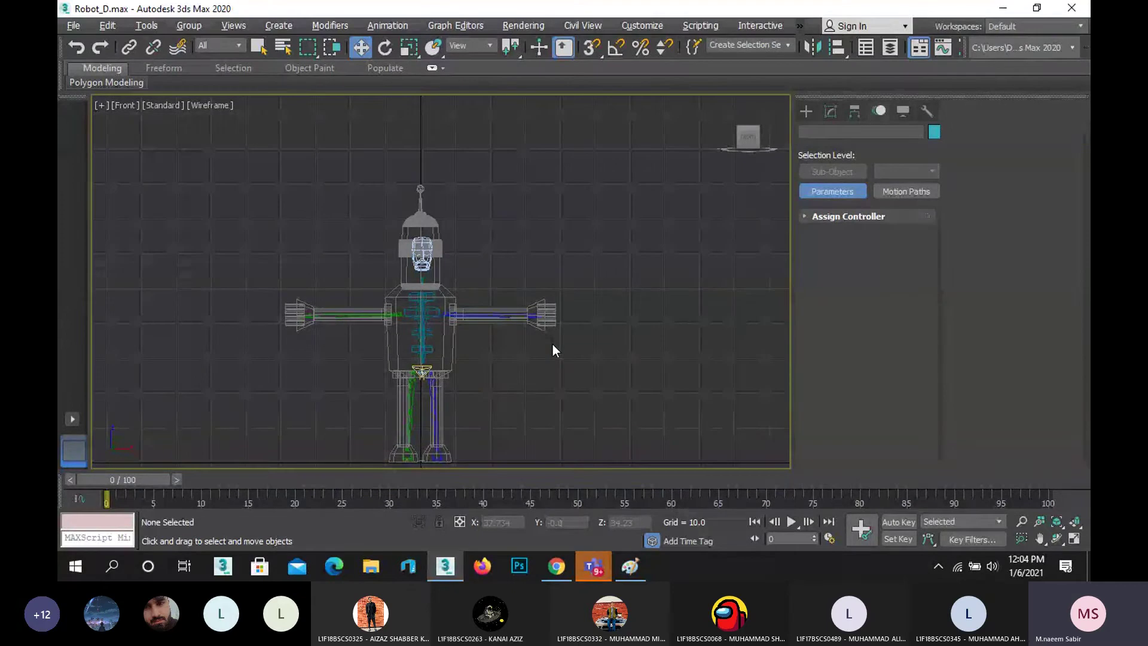
- Undo the recent selection changes and the posture pasted onto the biped's right limbs
key(ctrl+z)
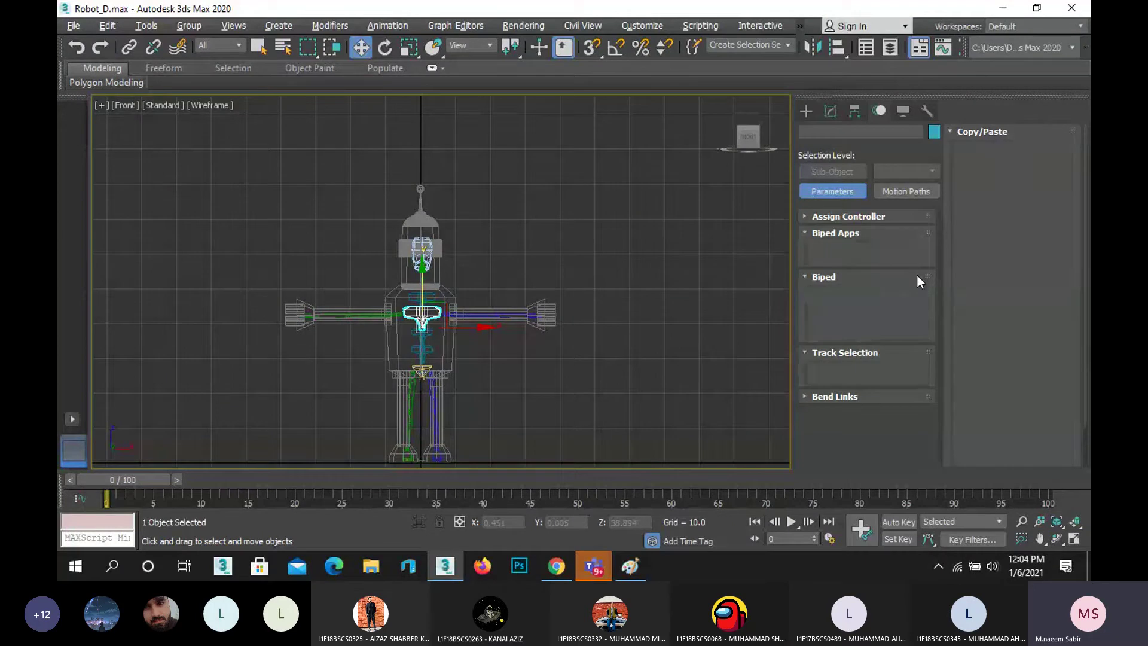
key(ctrl+z)
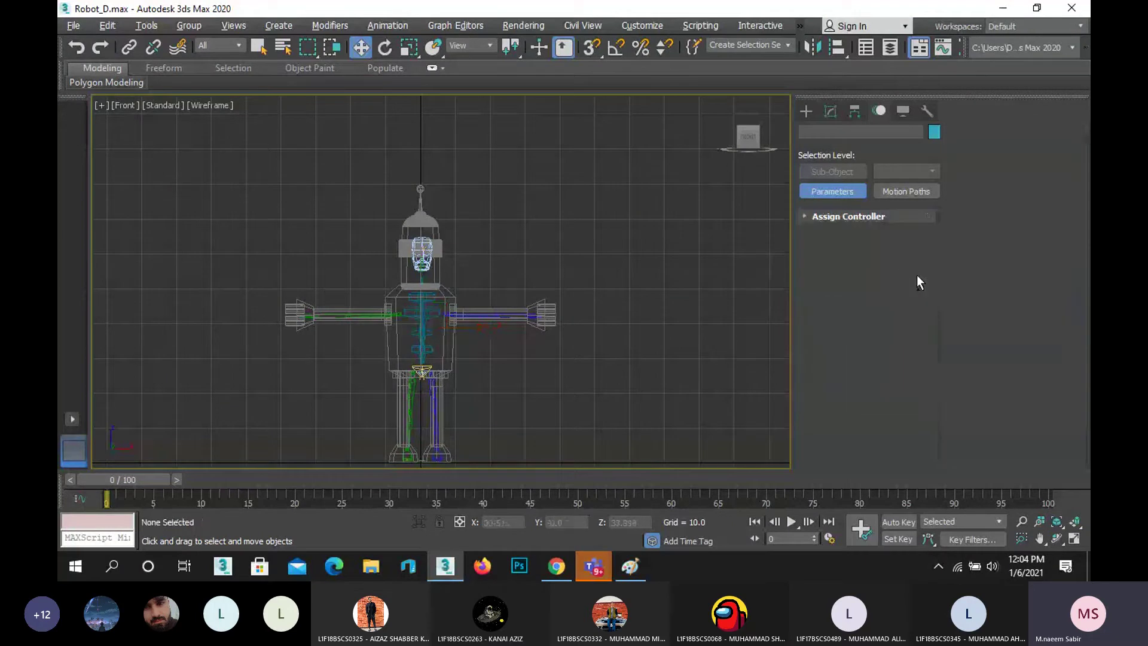
key(ctrl+z)
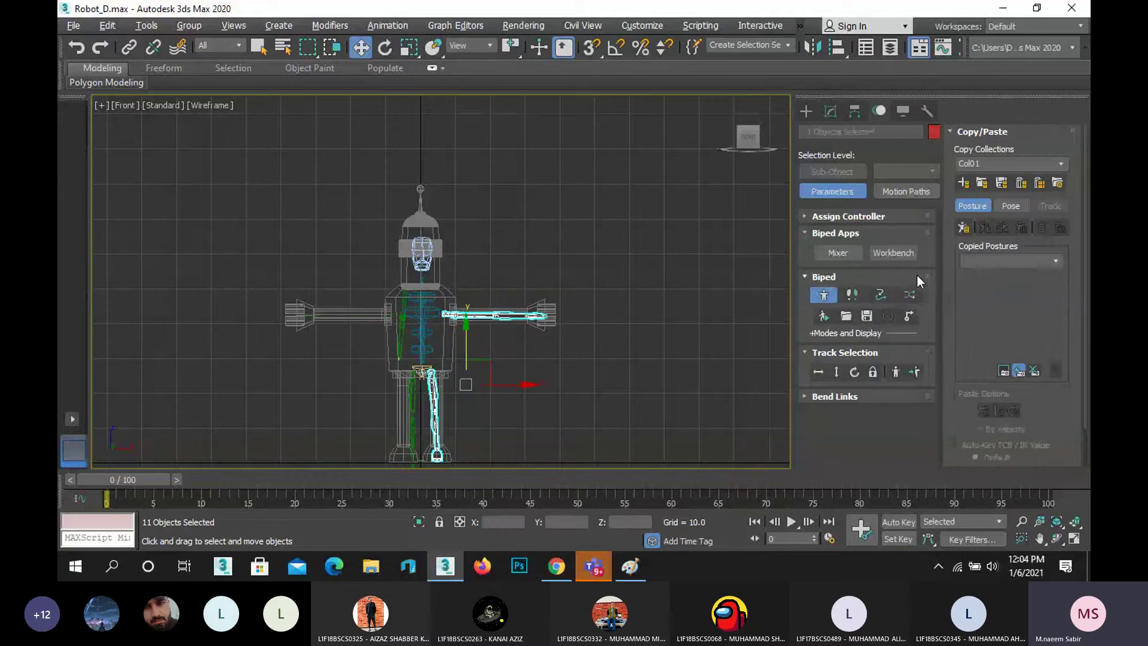
- Create another copy collection and copy the posture of the selected left arm and left leg bones into it
scroll(472, 376, up, 2)
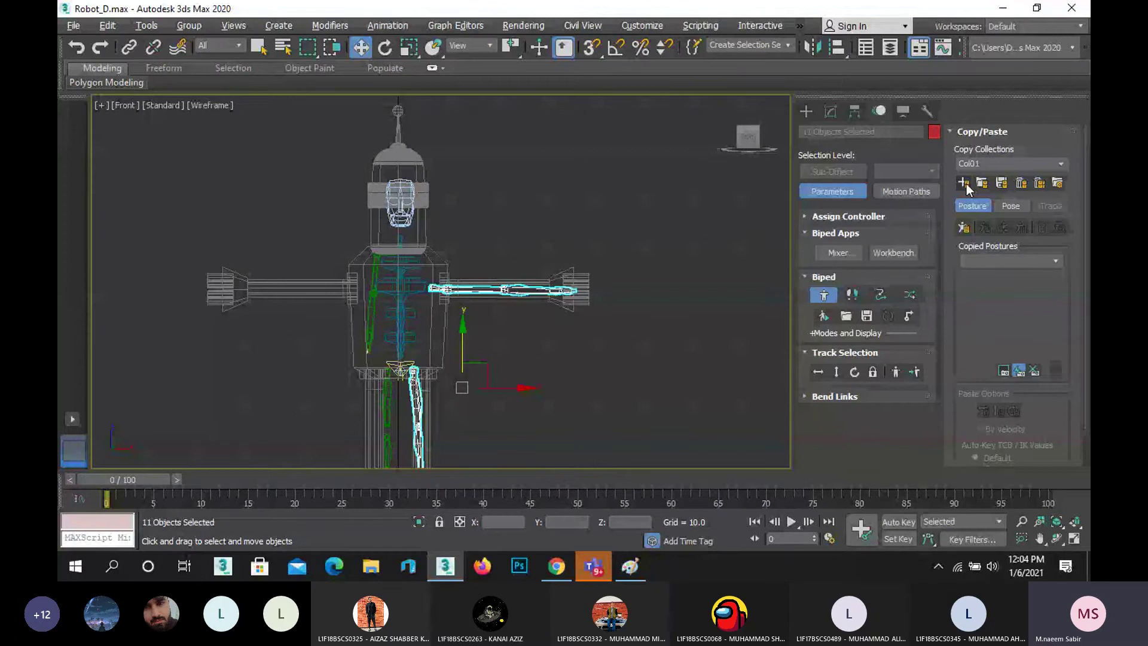
scroll(618, 400, up, 2)
middle_drag(617, 400, 614, 357)
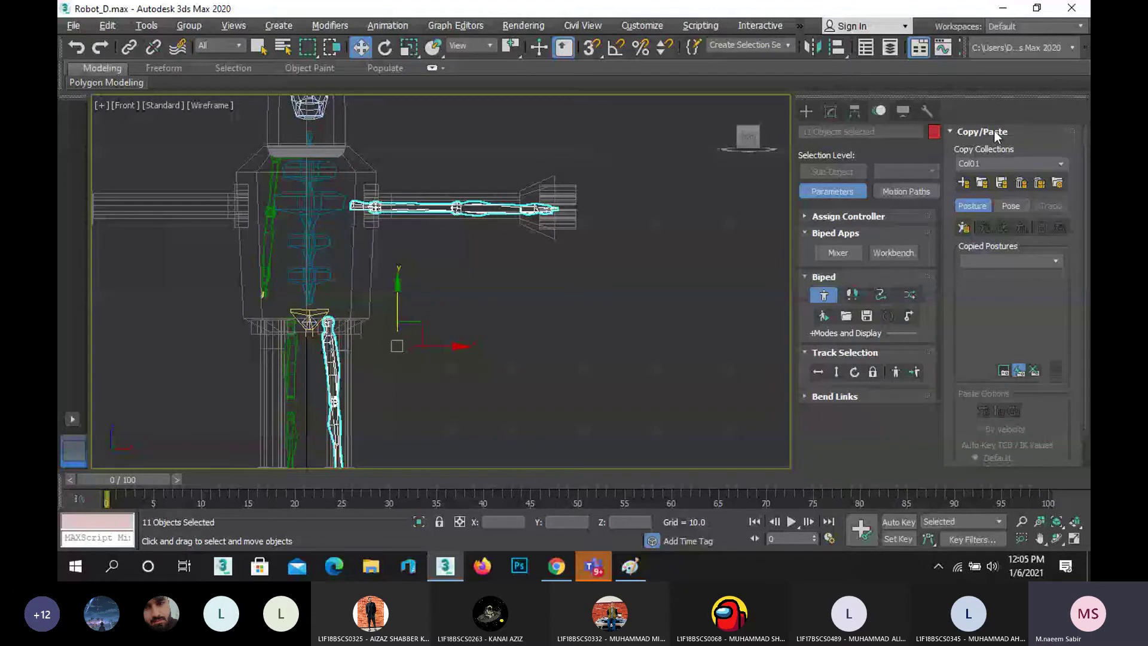
click(962, 184)
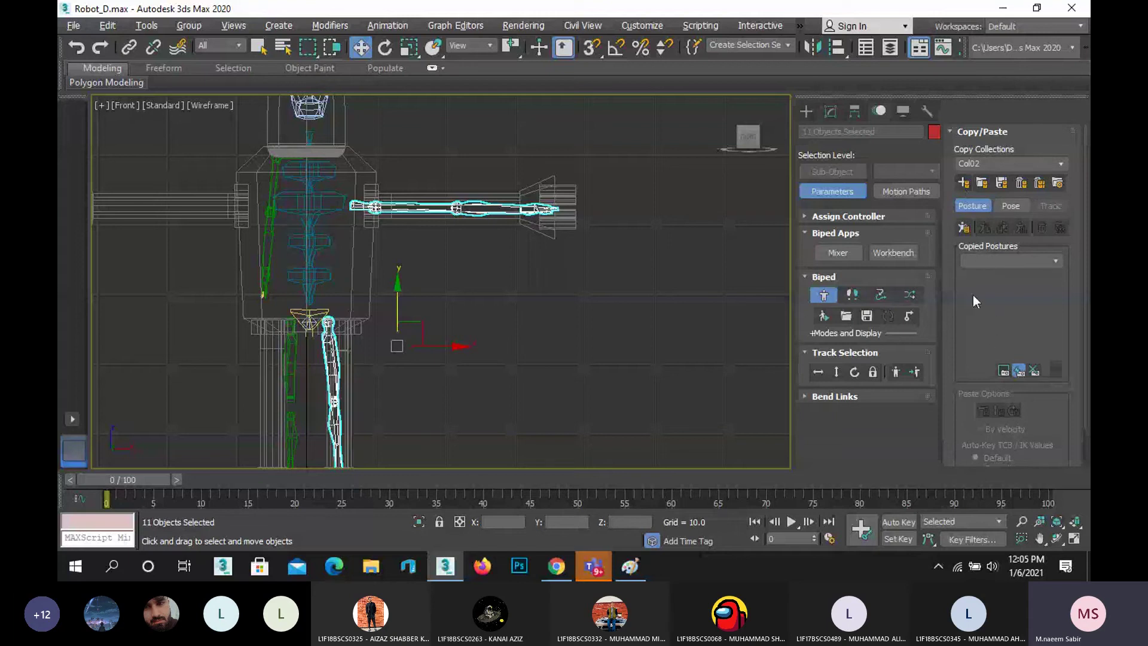
click(964, 232)
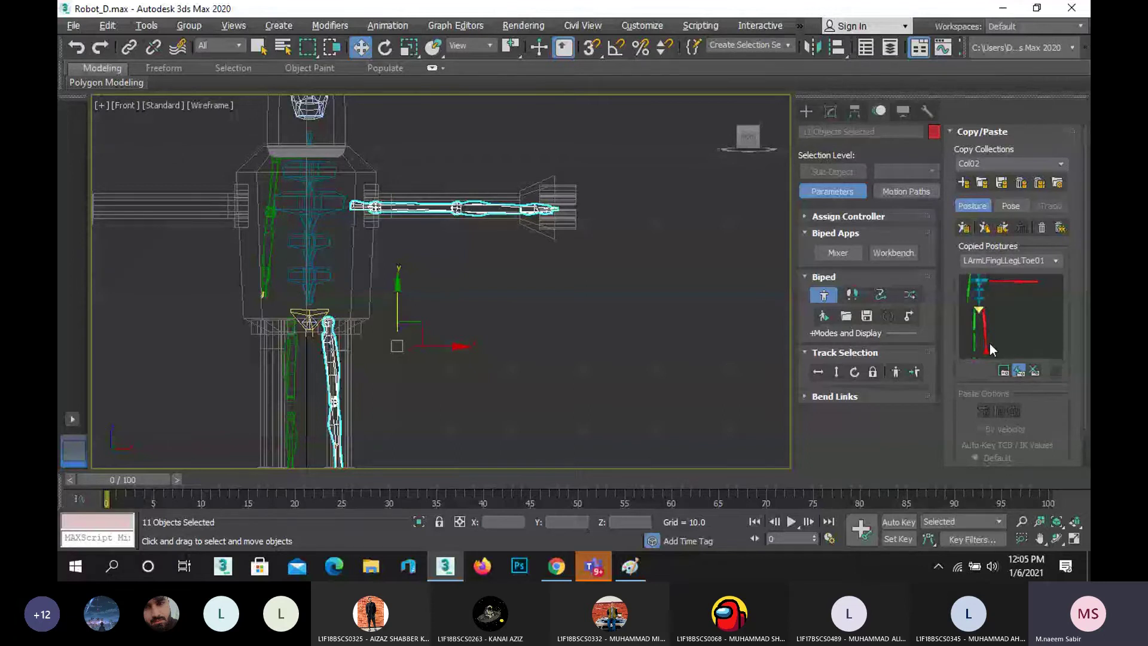
- Paste the copied posture opposite onto the biped's right arm and leg, and turn off Figure Mode
click(1002, 229)
scroll(402, 297, down, 5)
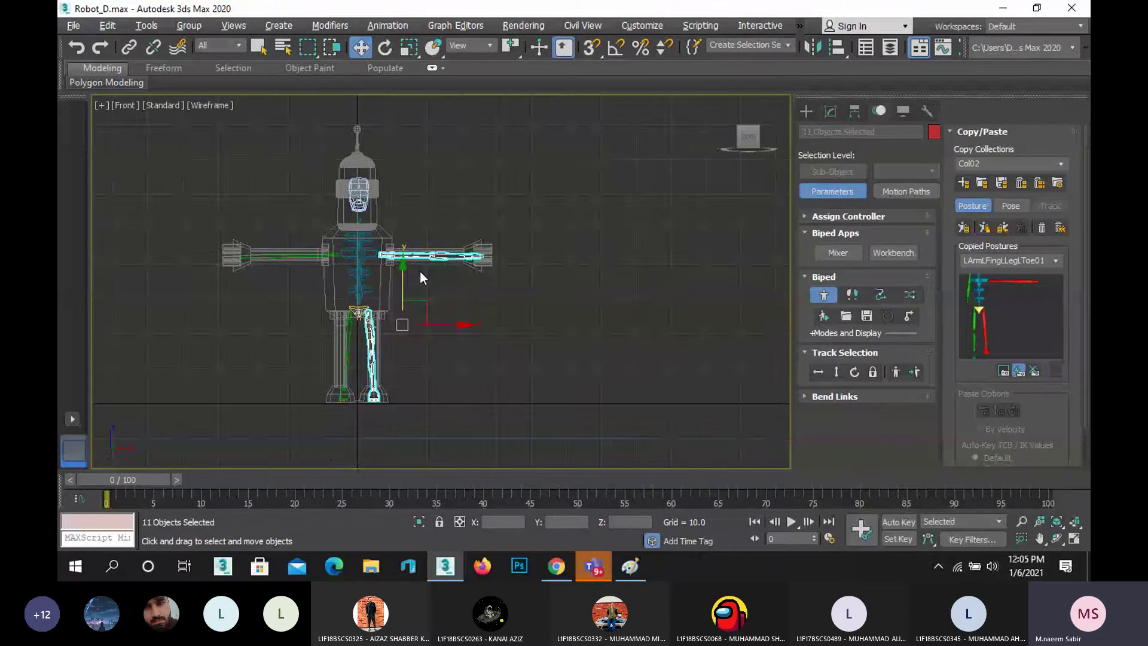
scroll(420, 270, up, 5)
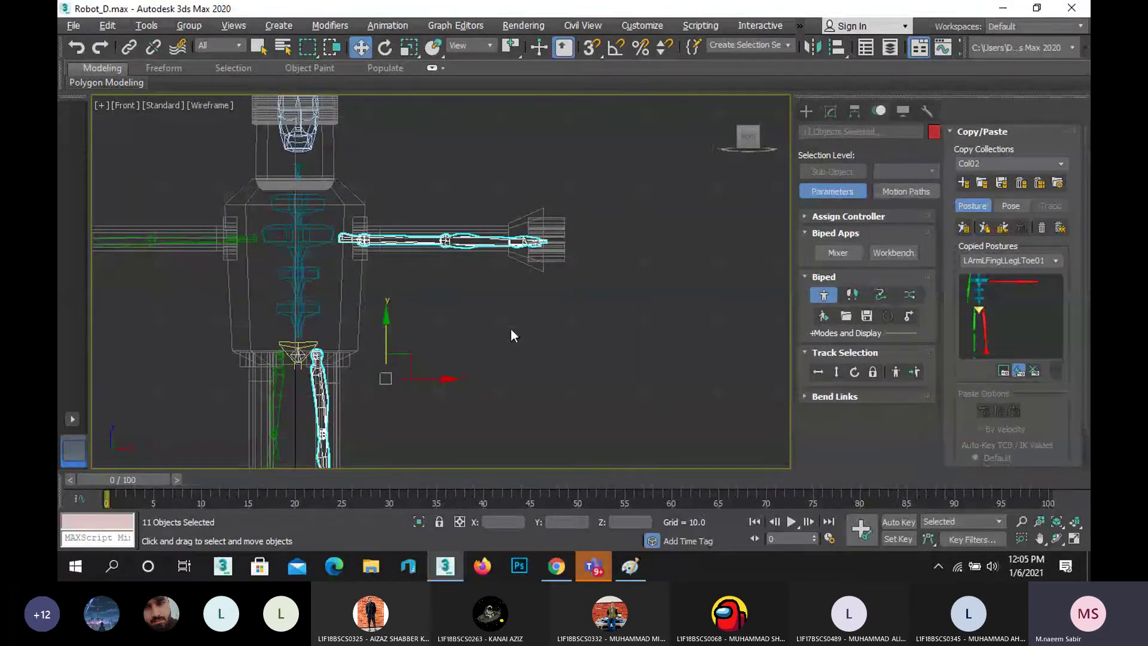
scroll(511, 329, down, 2)
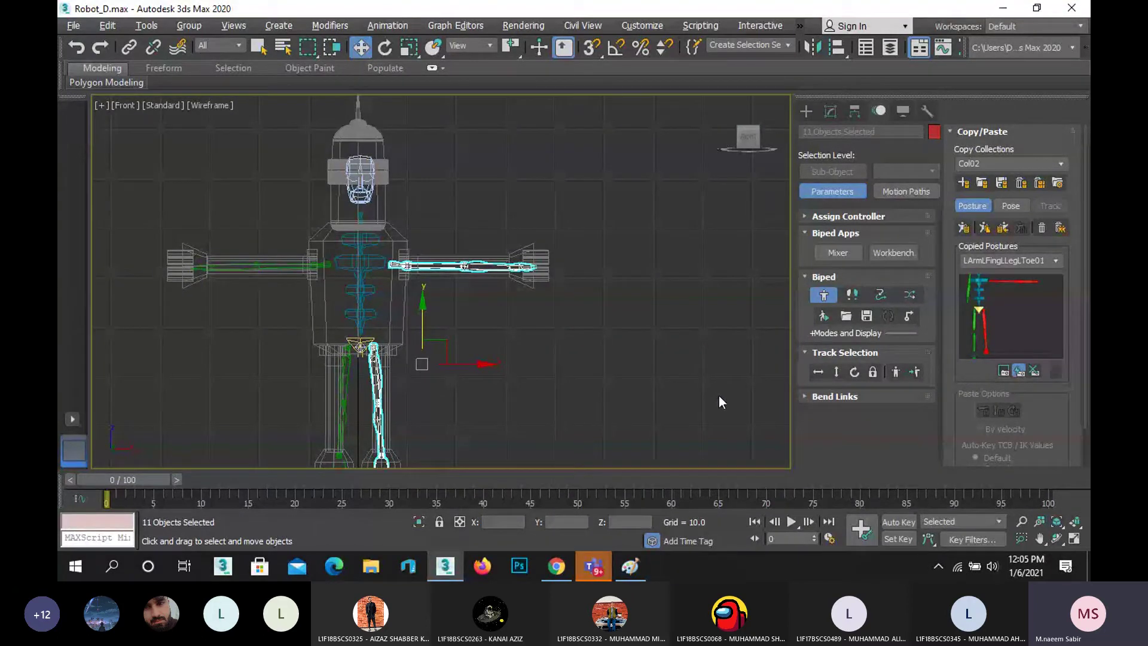
click(824, 295)
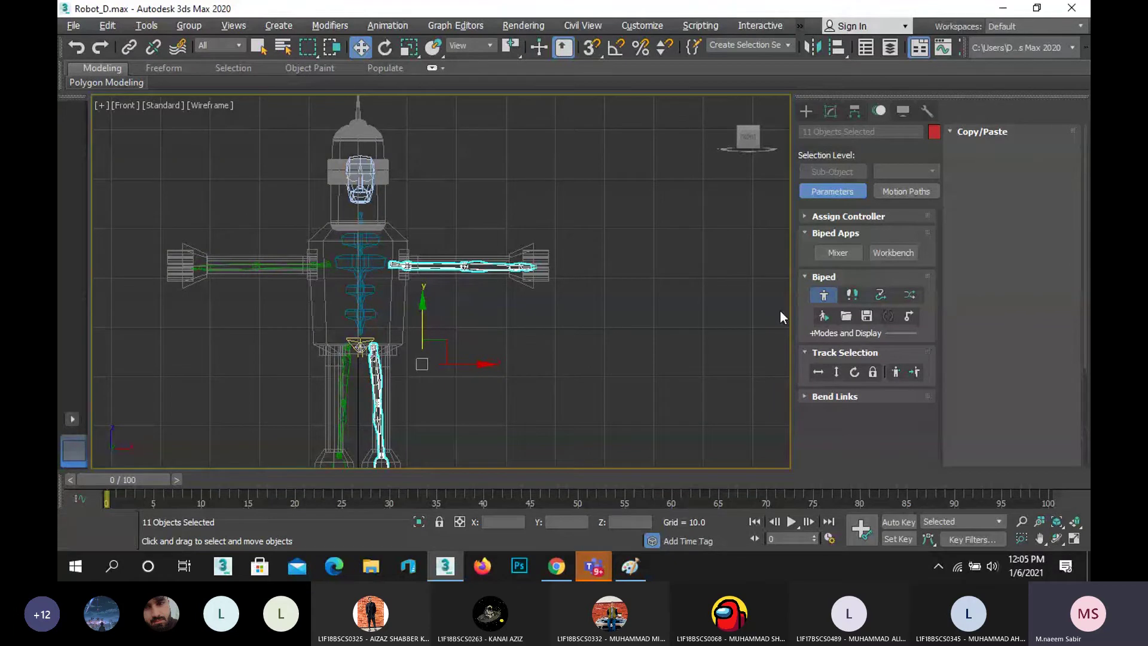
- Maximize the Perspective view and turn on Footstep Mode for the biped through its pelvis
click(1074, 538)
click(683, 401)
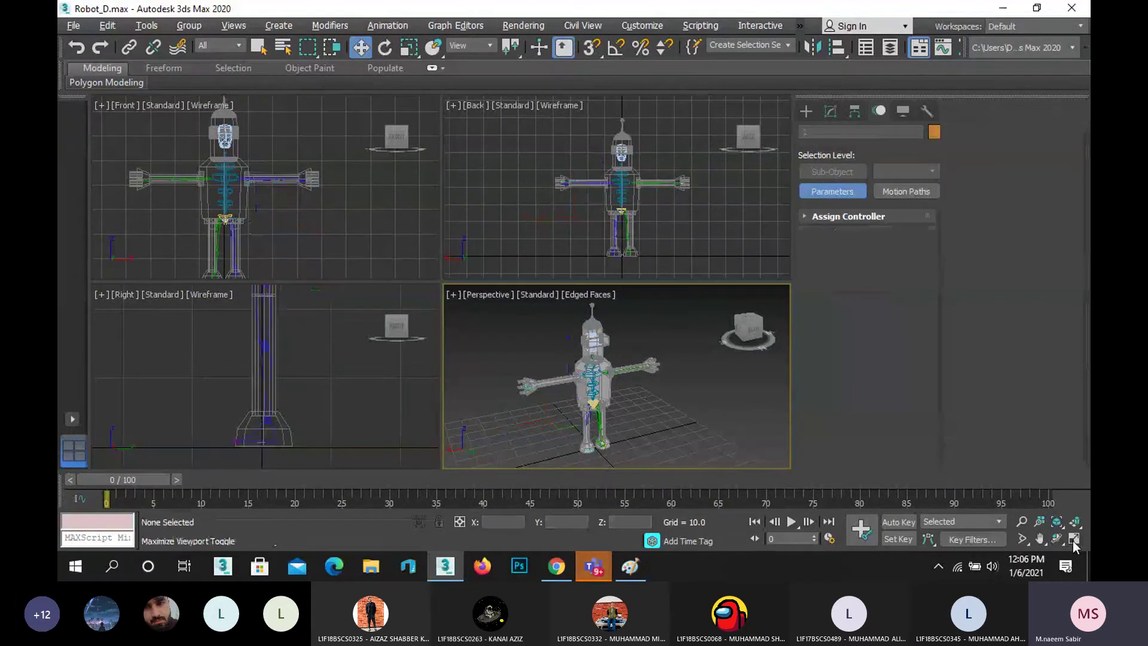
click(1073, 540)
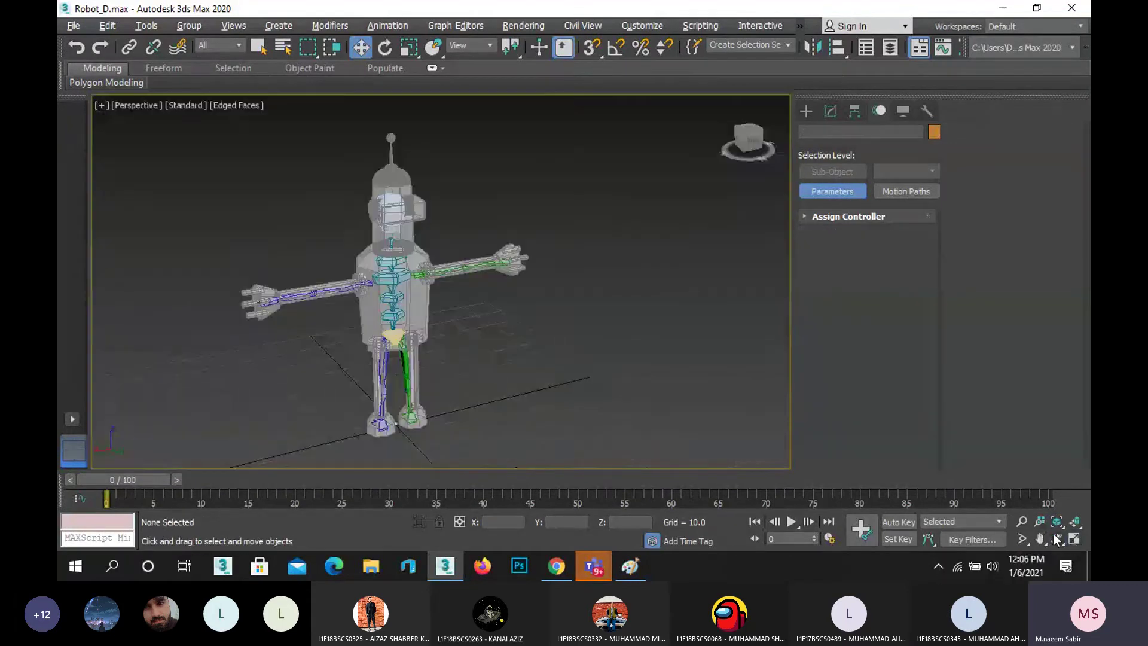
click(1057, 538)
drag(479, 272, 501, 263)
right_click(451, 302)
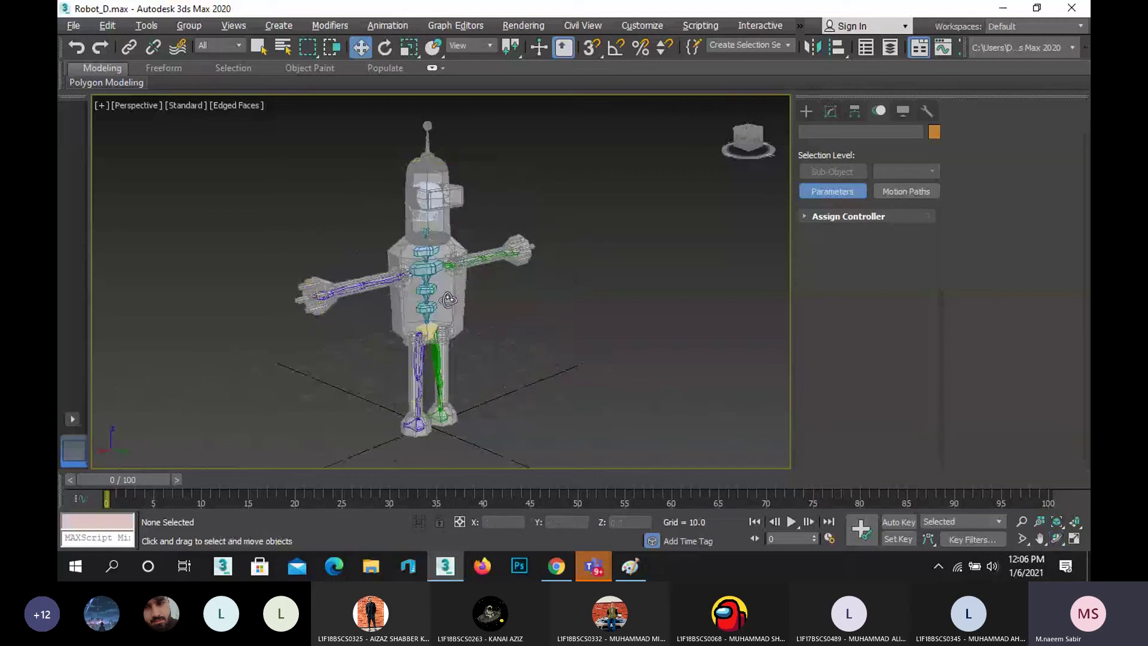
click(425, 333)
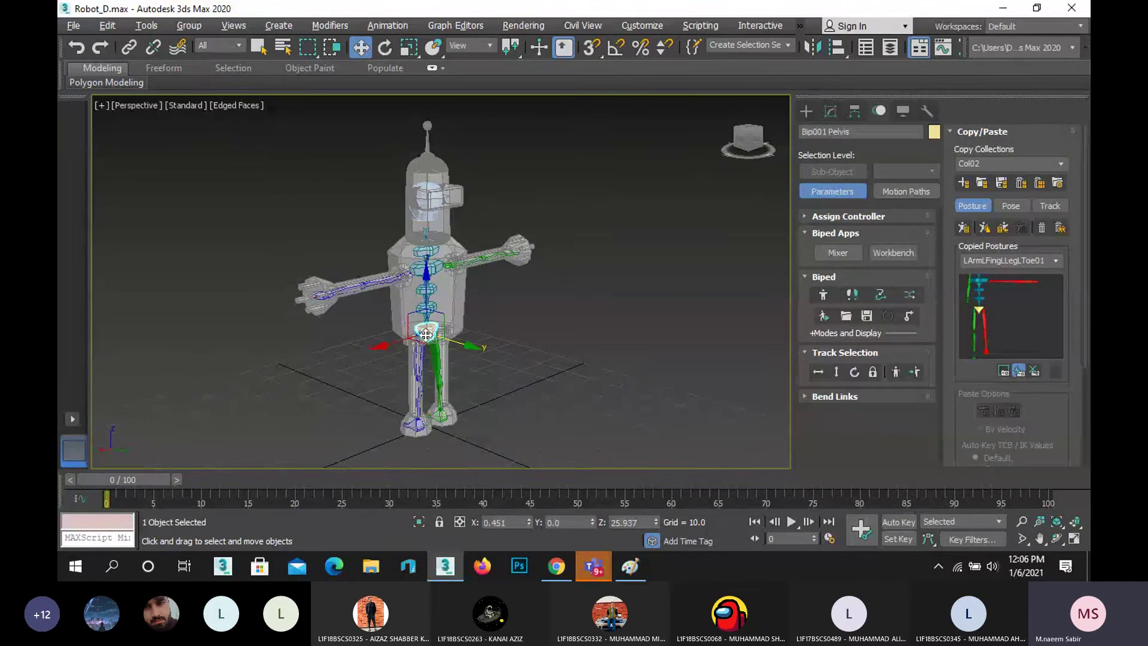
click(853, 295)
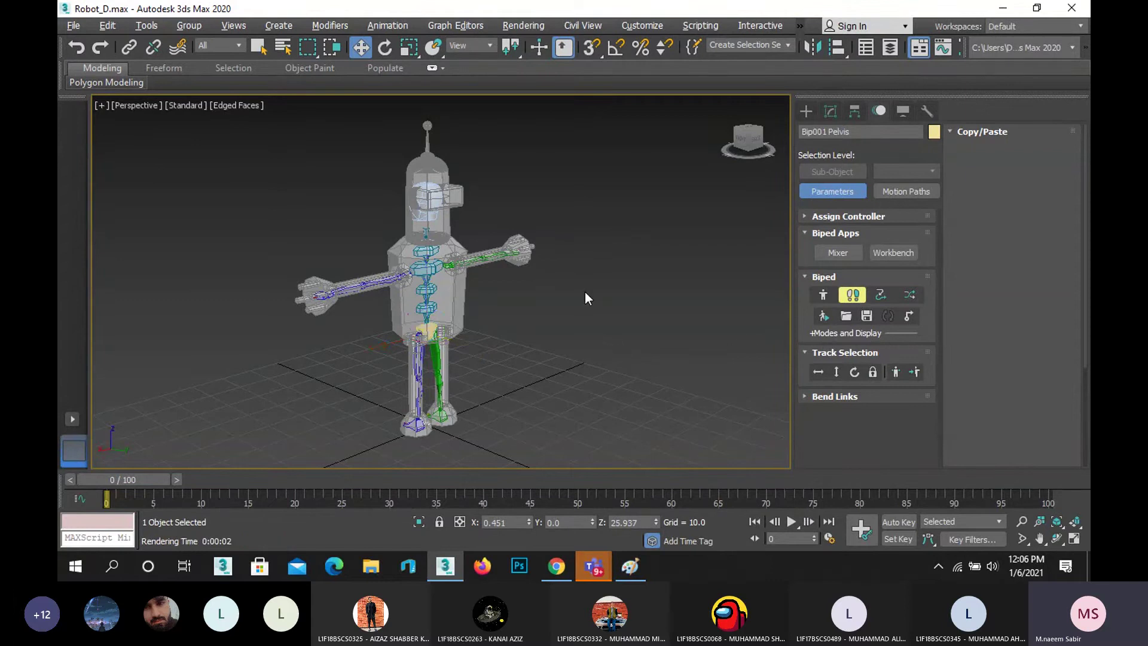
- Create multiple walk footsteps for the biped, with the number of footsteps set to 10
middle_drag(583, 290, 556, 256)
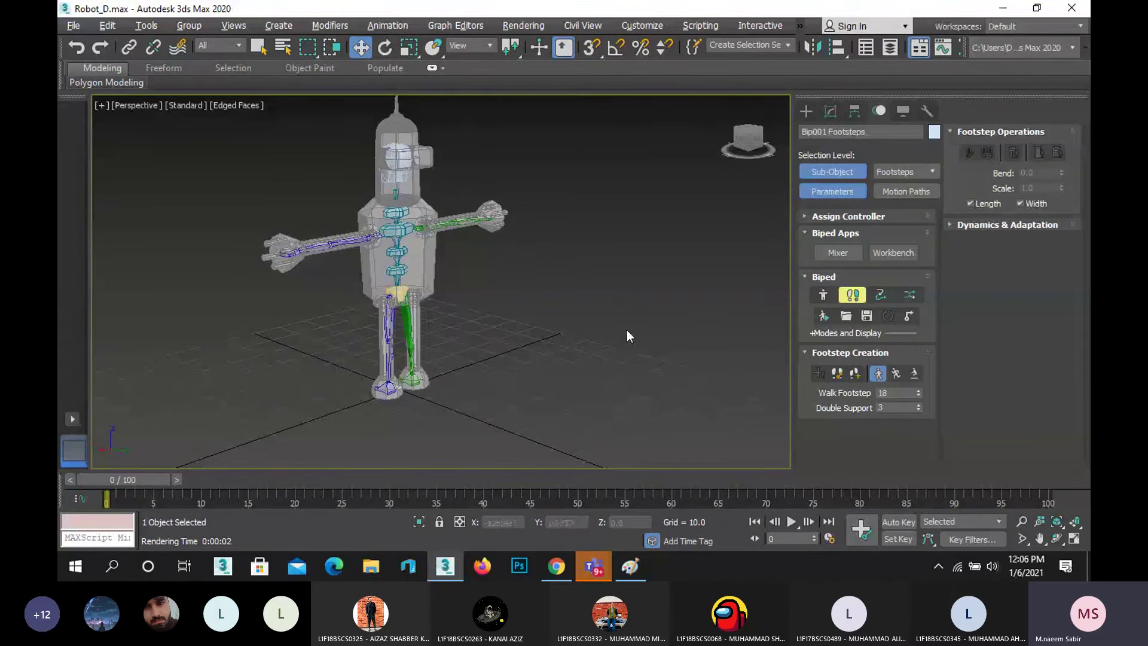
scroll(449, 314, down, 2)
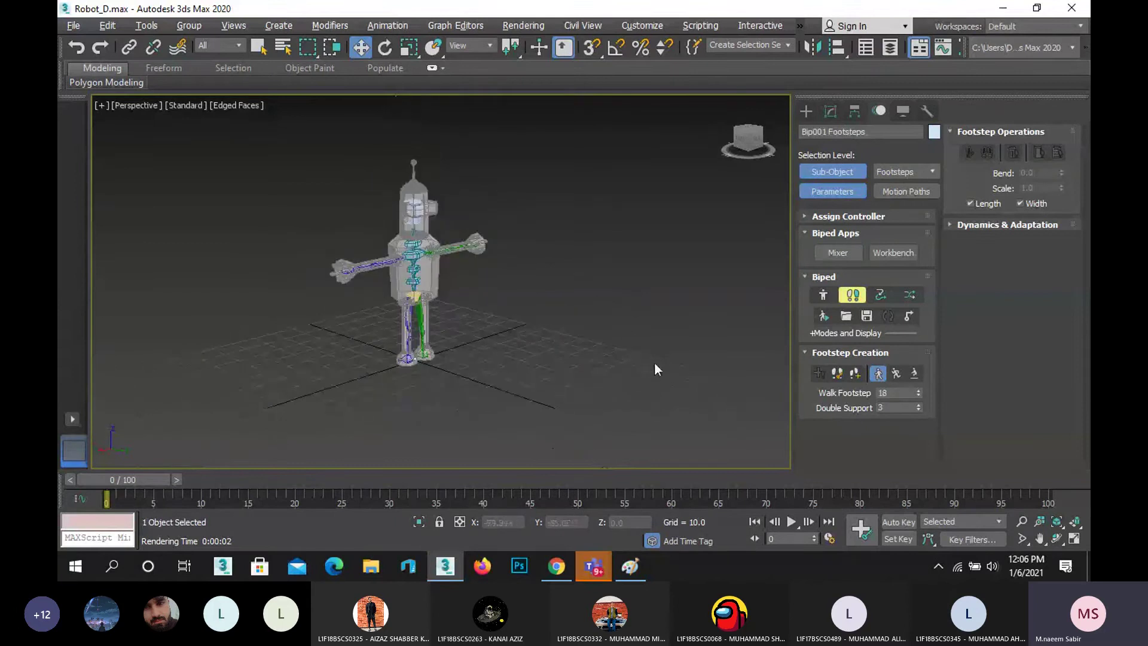
click(878, 373)
click(855, 373)
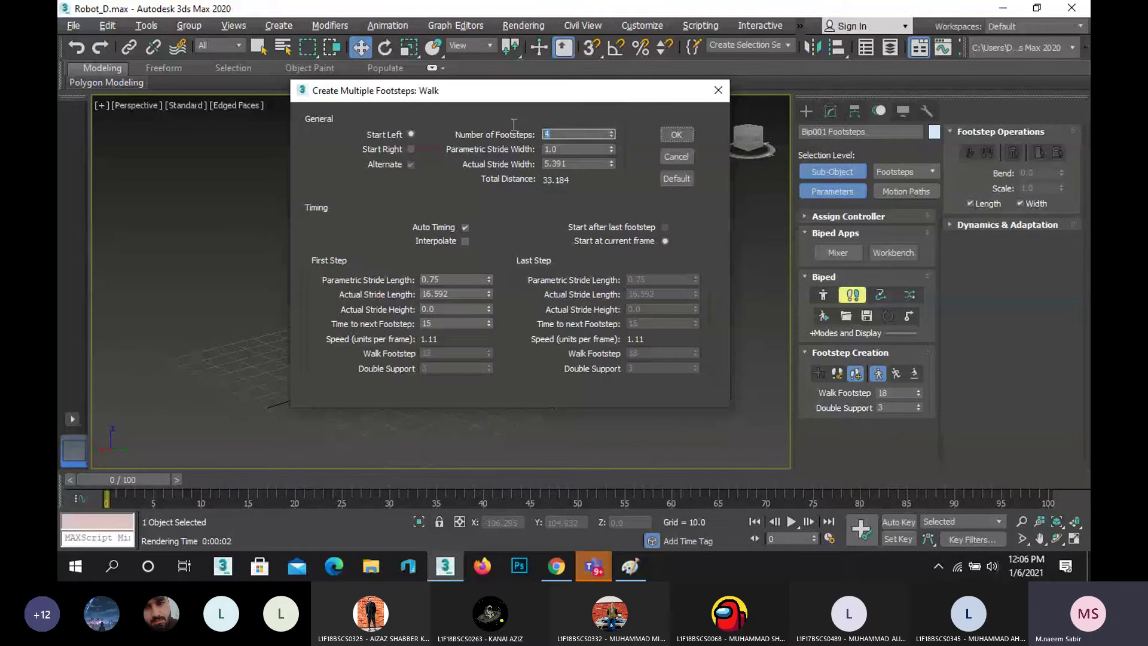
text(10)
click(673, 134)
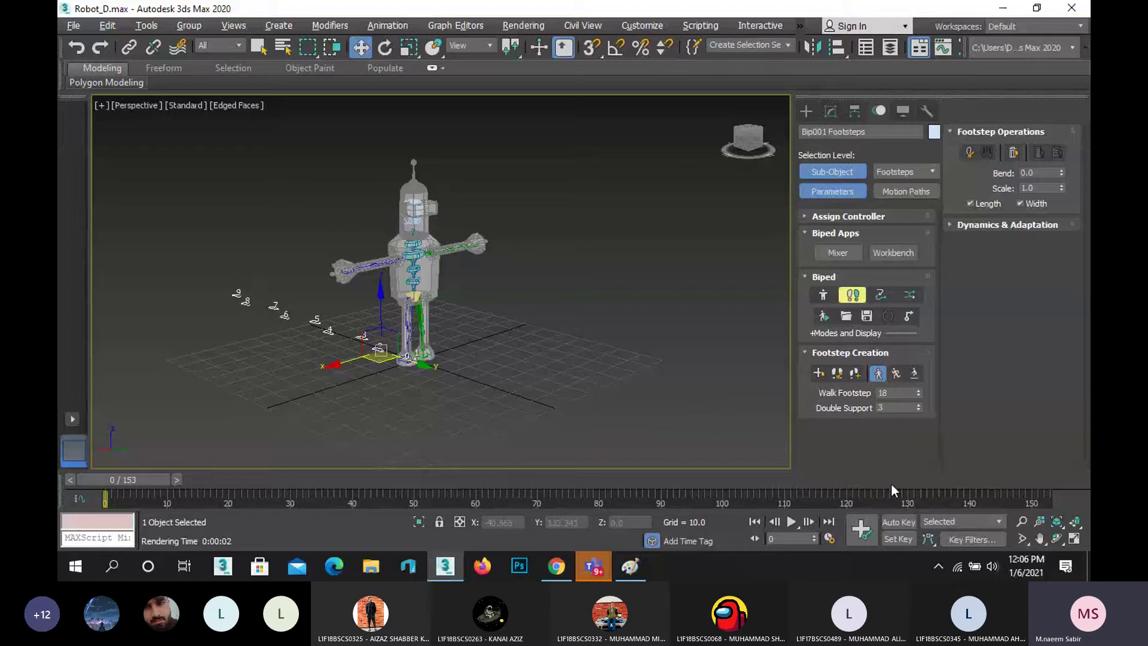
- Create keys for the biped's inactive footsteps and scrub the first frames of the walk animation
click(1057, 538)
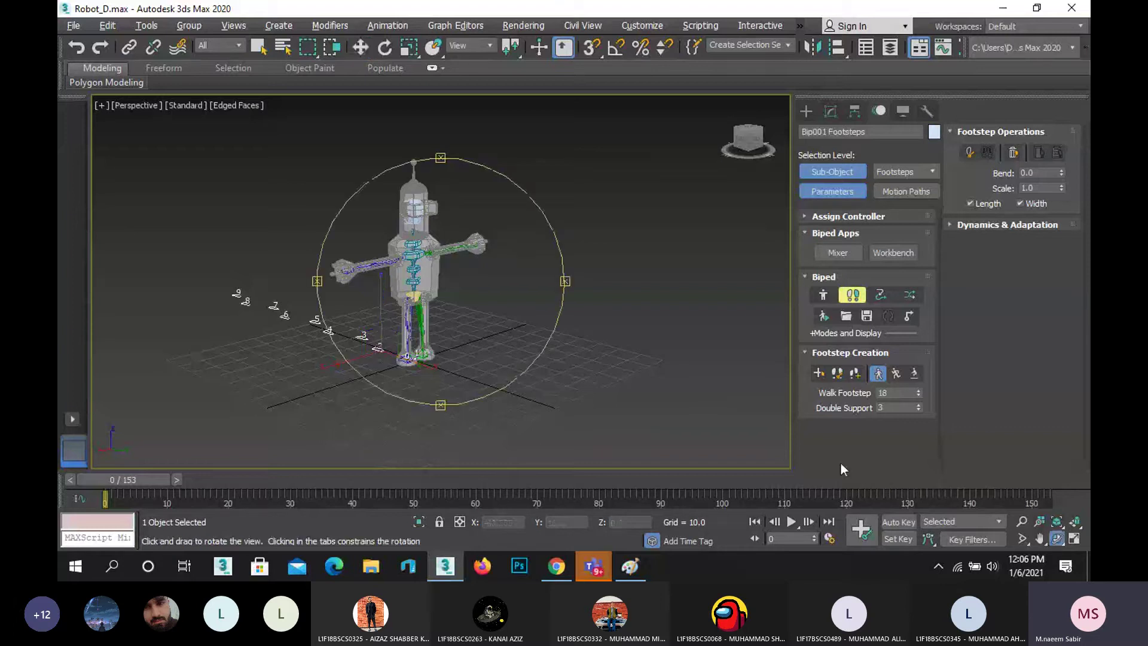
drag(530, 342, 484, 315)
middle_drag(483, 315, 585, 293)
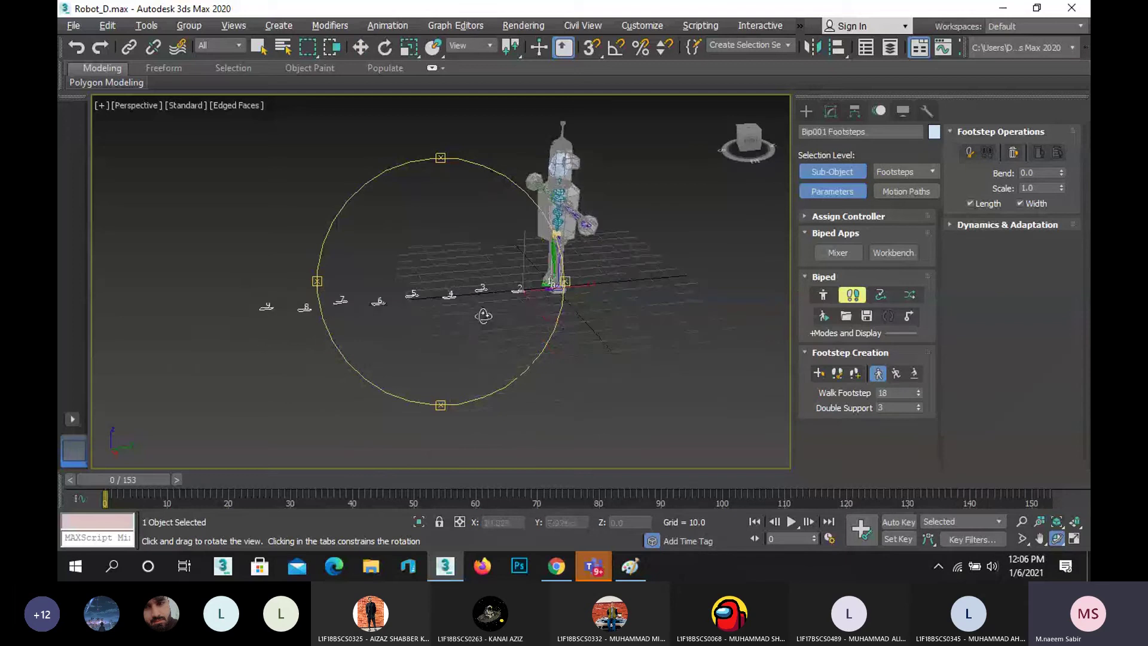
scroll(481, 316, up, 3)
right_click(412, 353)
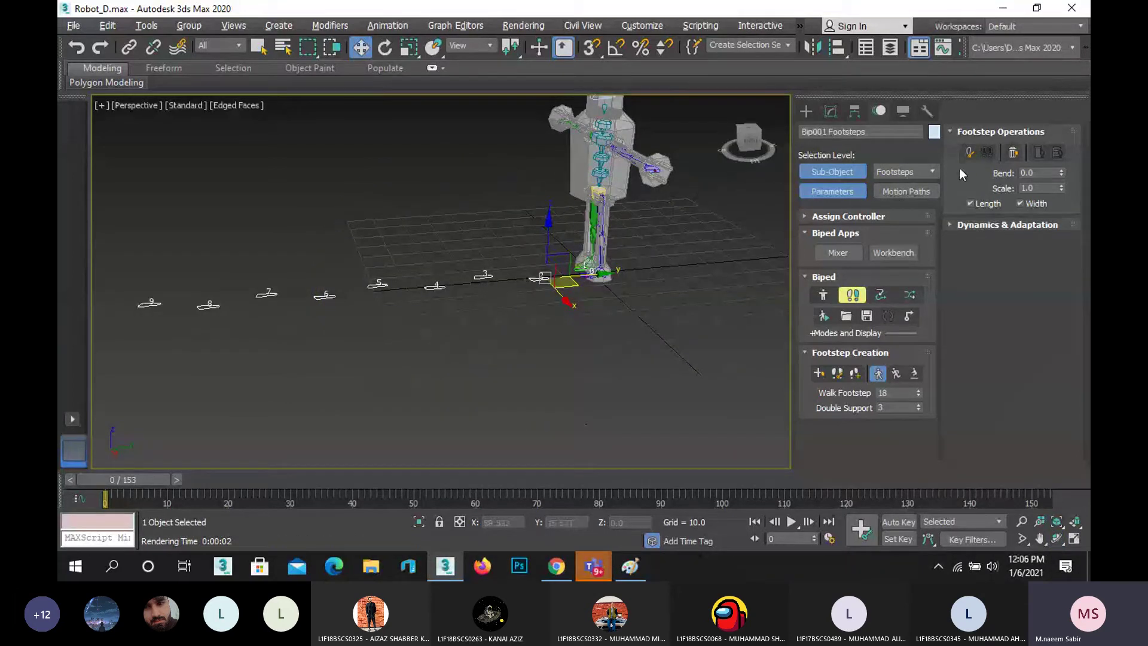
click(970, 155)
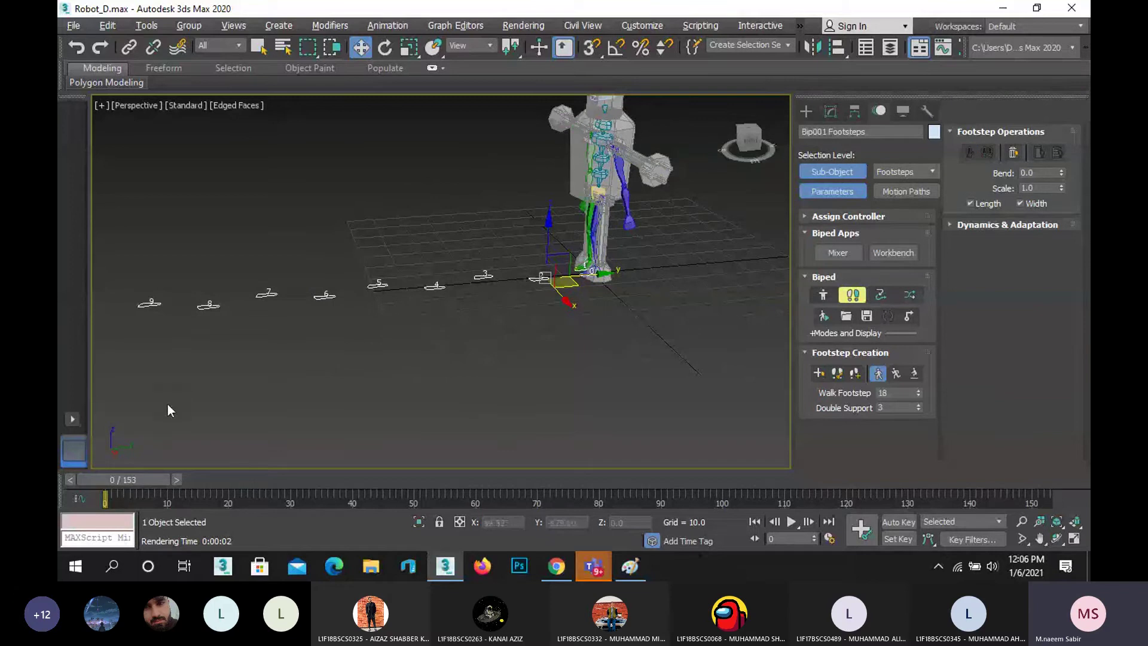
drag(120, 481, 94, 486)
scroll(438, 342, down, 3)
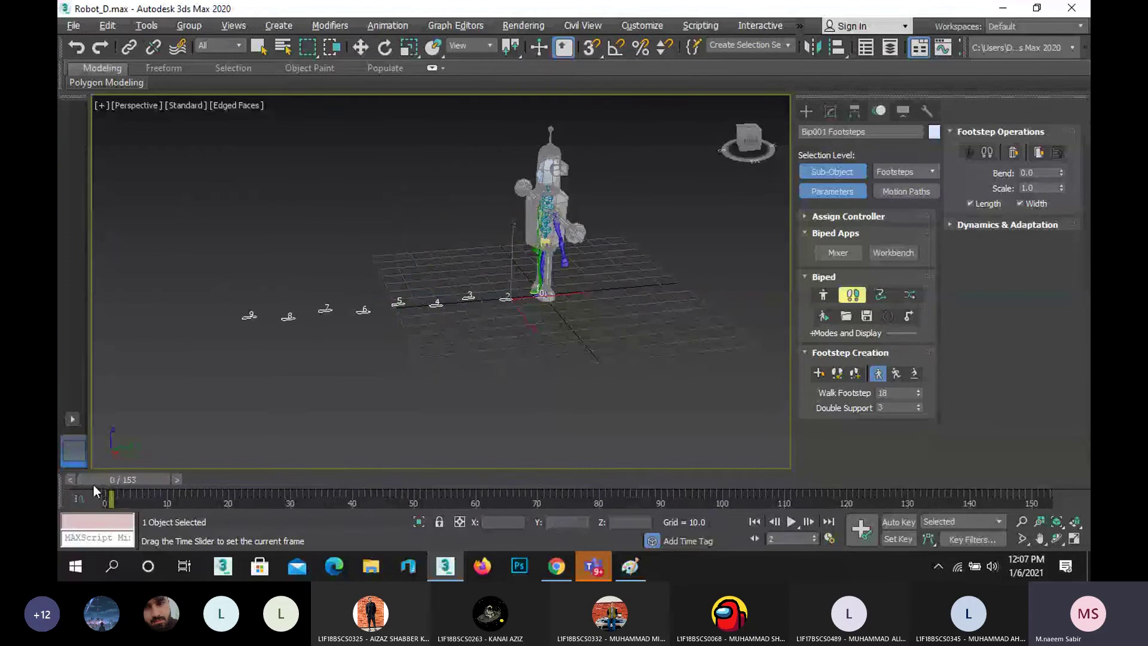
- Select the biped's third footstep with the Move tool, then leave Footstep Mode and select the biped
key(w)
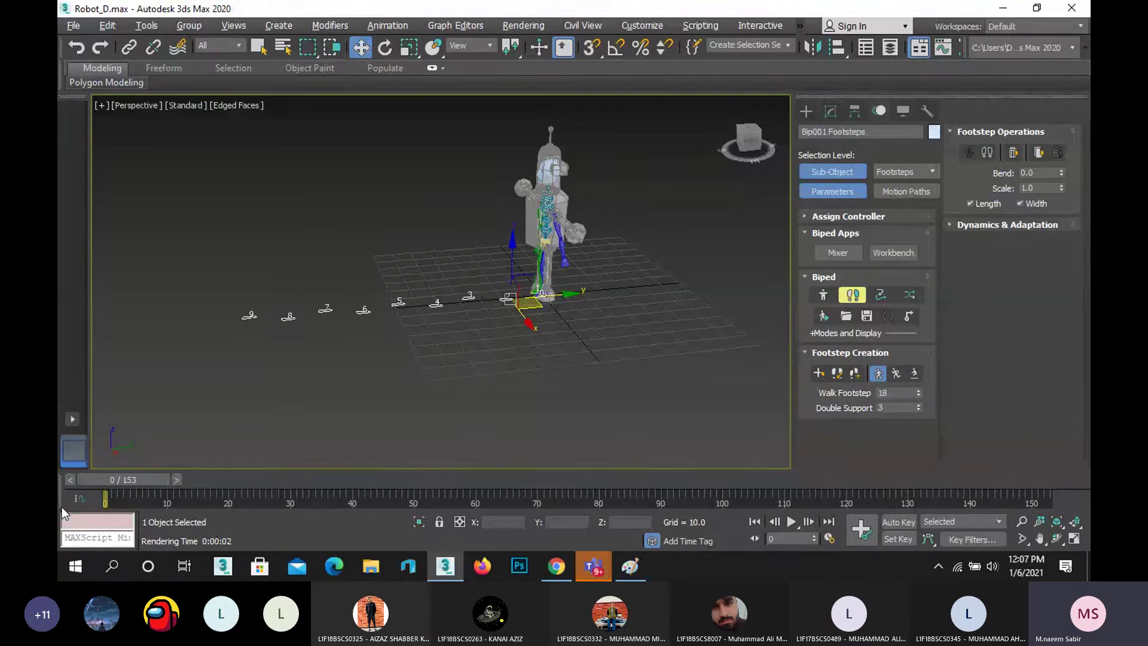
click(469, 297)
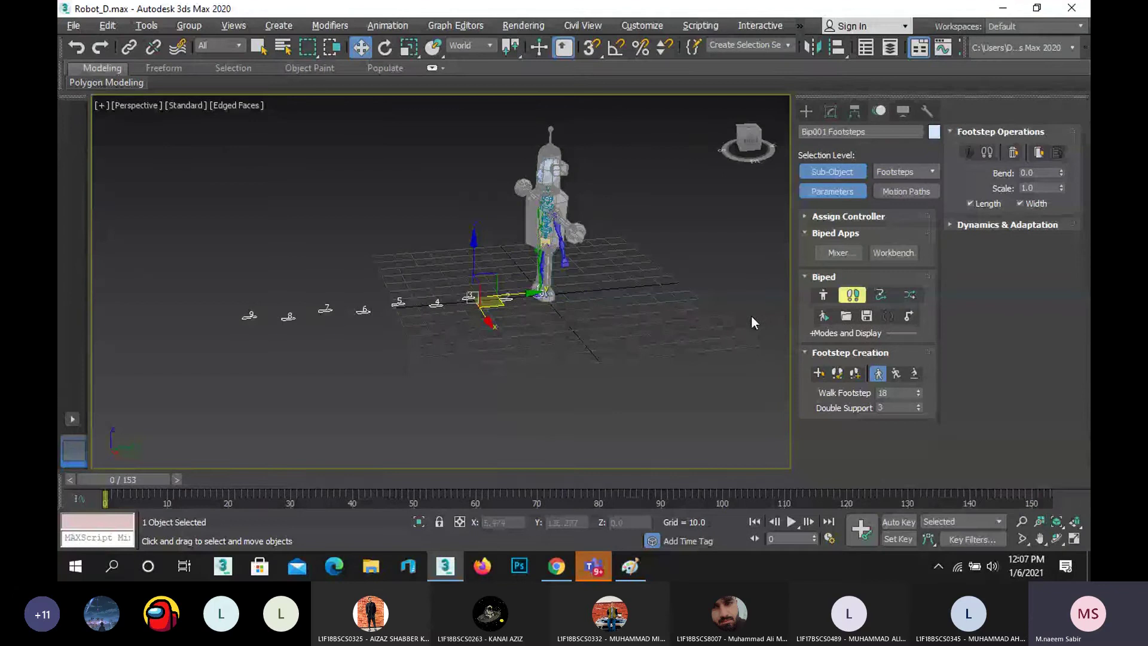
click(638, 353)
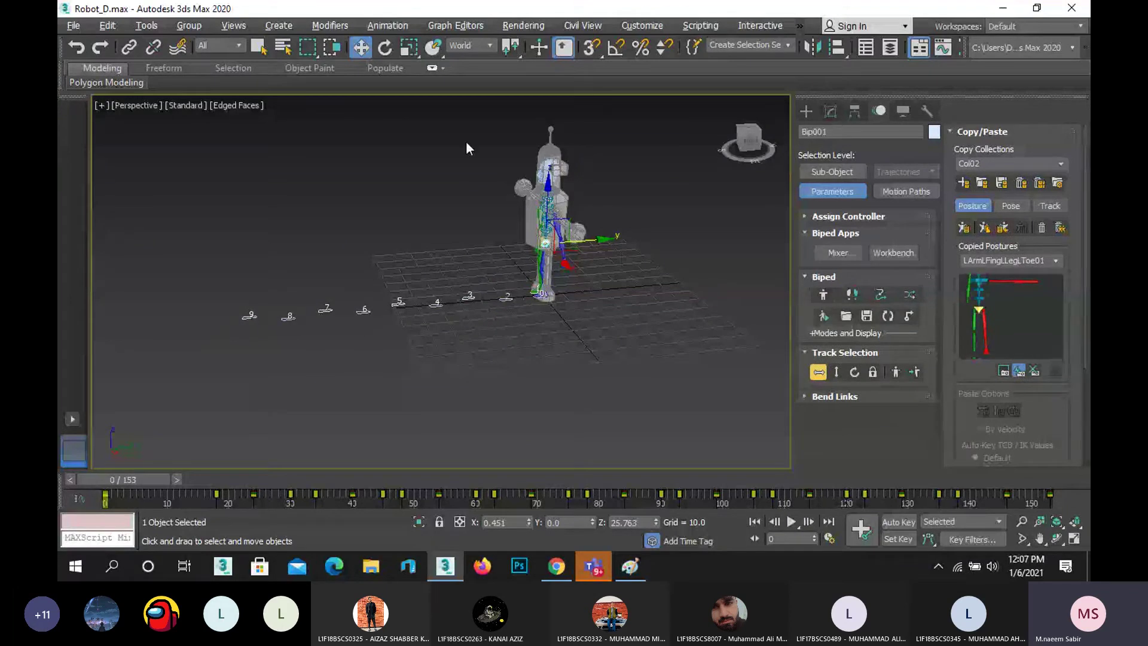
- Turn on Figure Mode for the biped to put it back in the pose fitted inside the robot
click(1058, 539)
drag(476, 327, 615, 306)
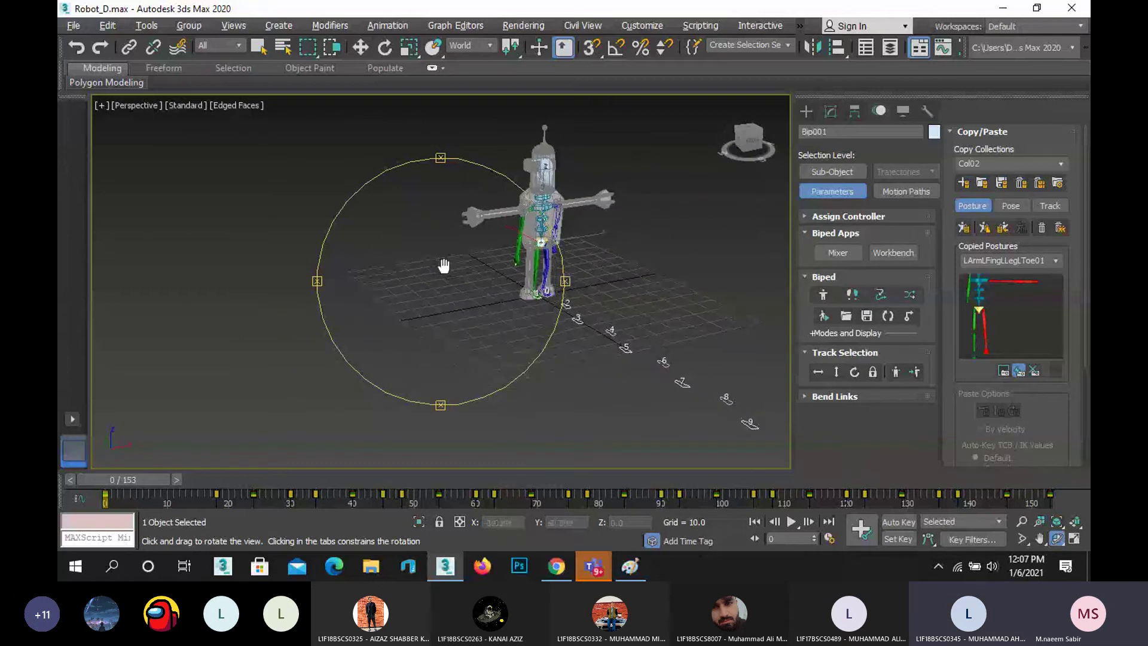
drag(443, 265, 343, 293)
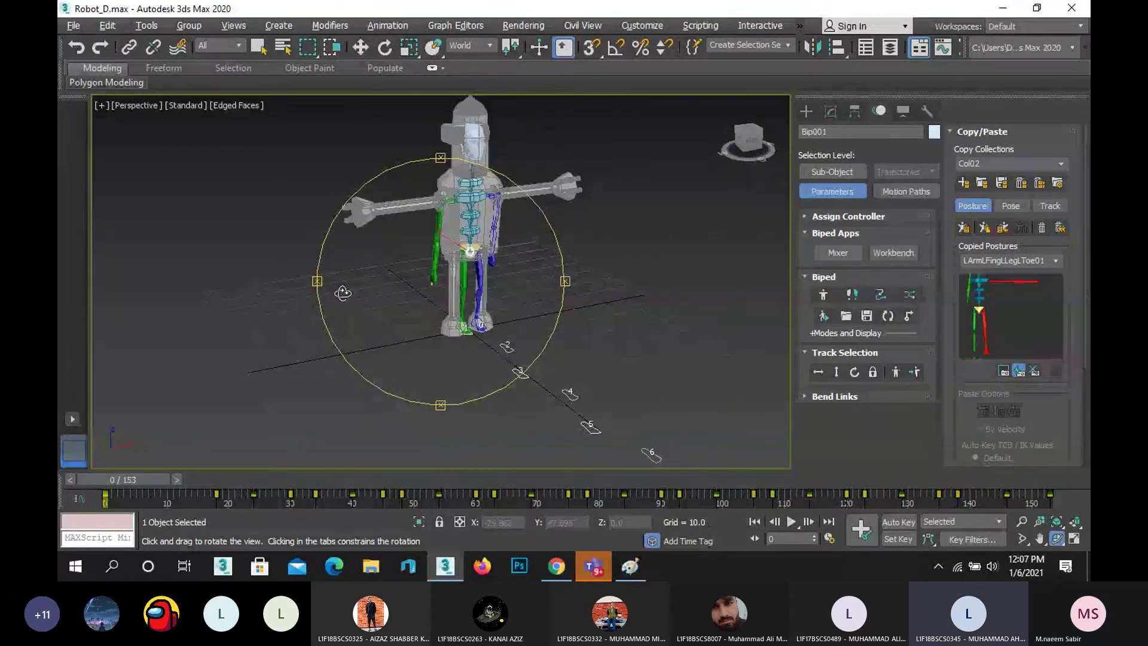
key(w)
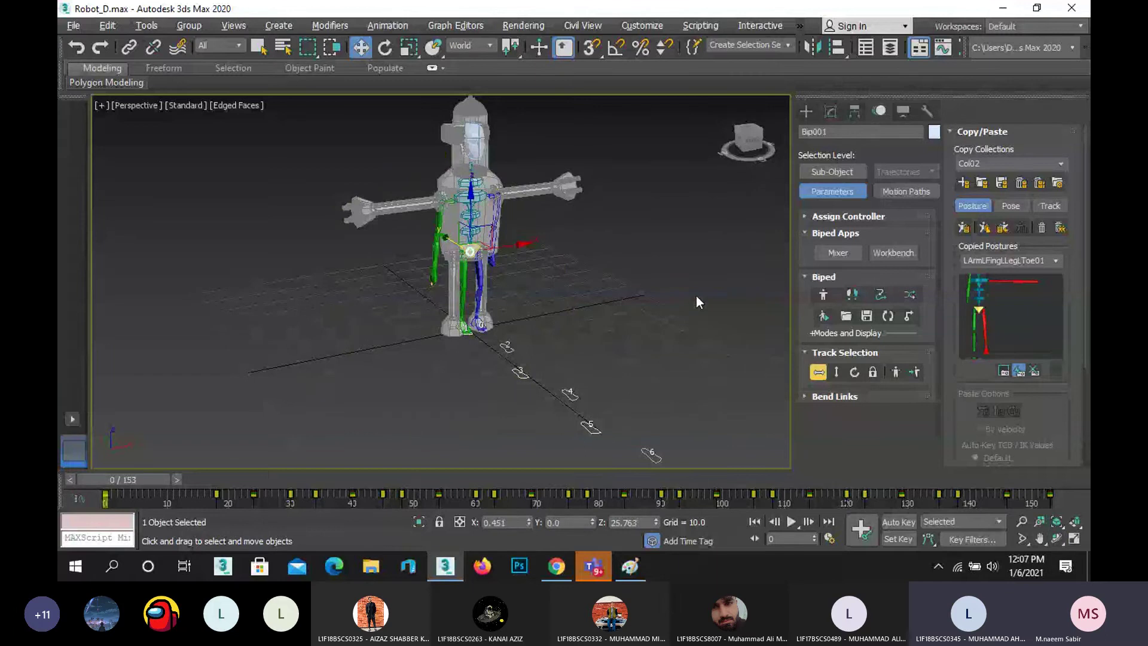
click(824, 294)
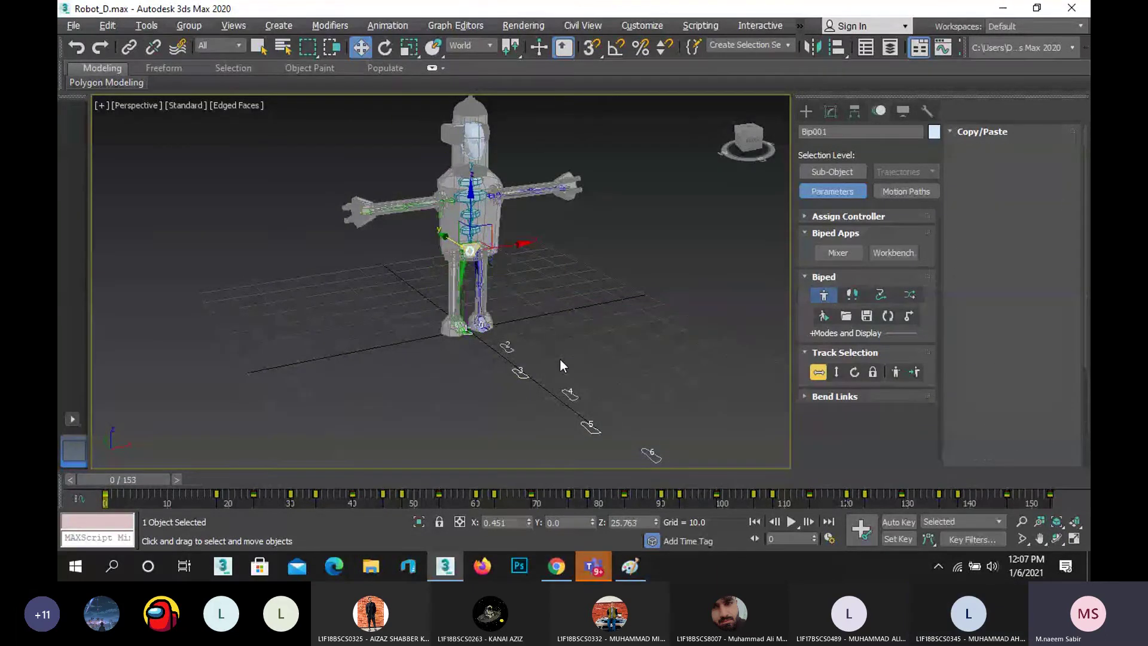
click(825, 298)
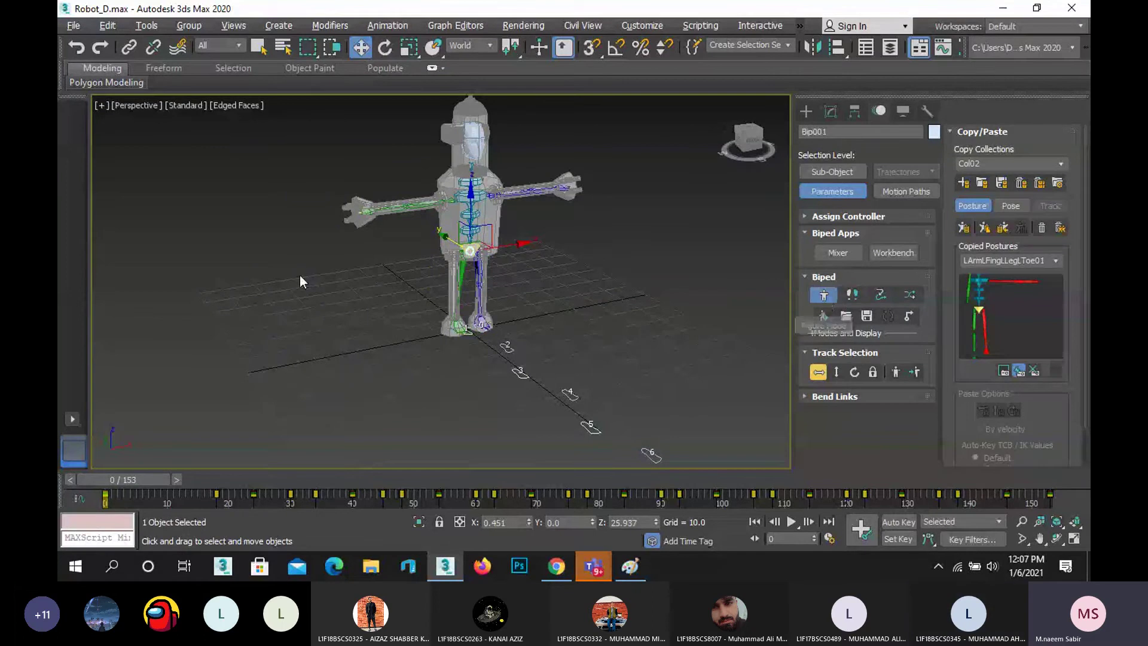
- Unfreeze all objects and turn off the see-through display of the robot mesh
click(234, 243)
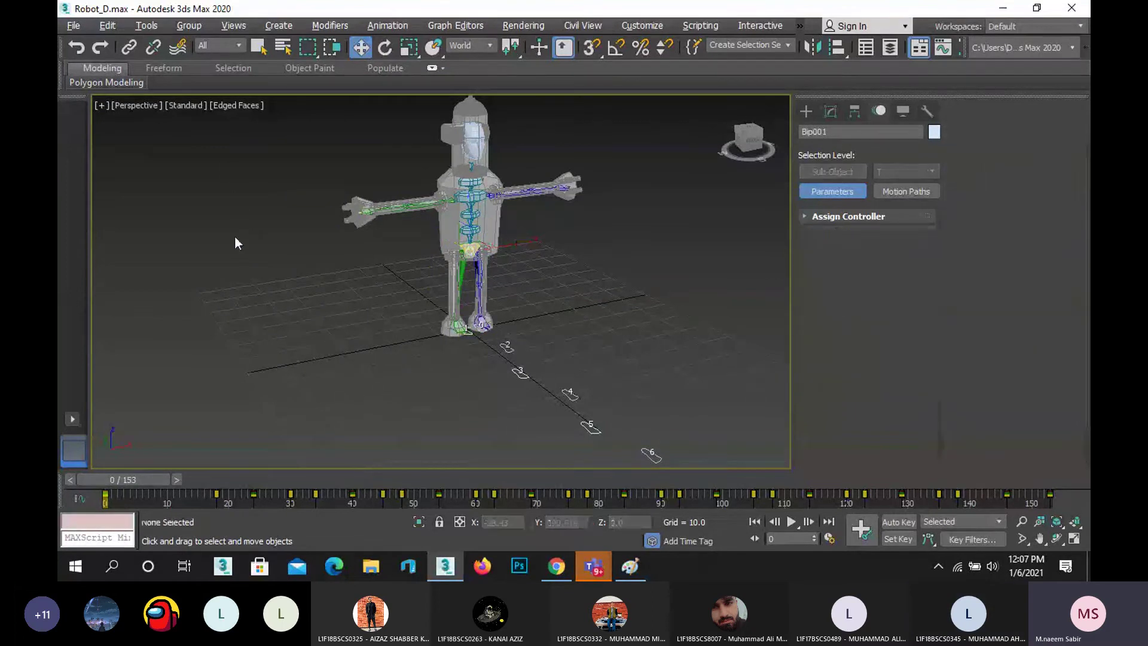
right_click(234, 236)
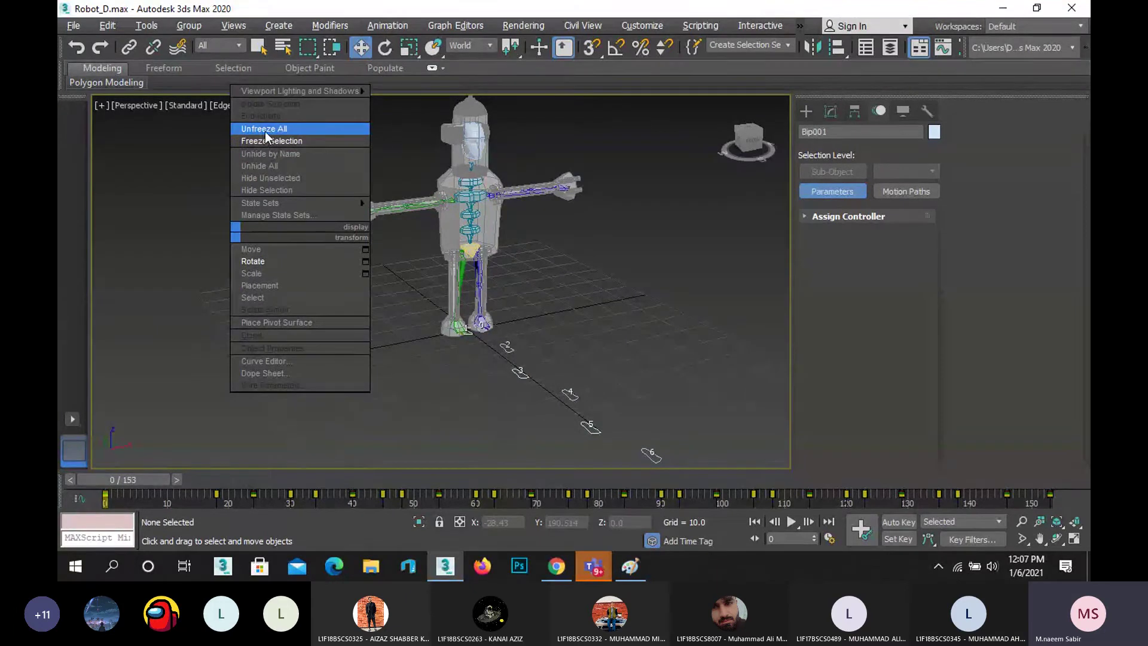
click(159, 224)
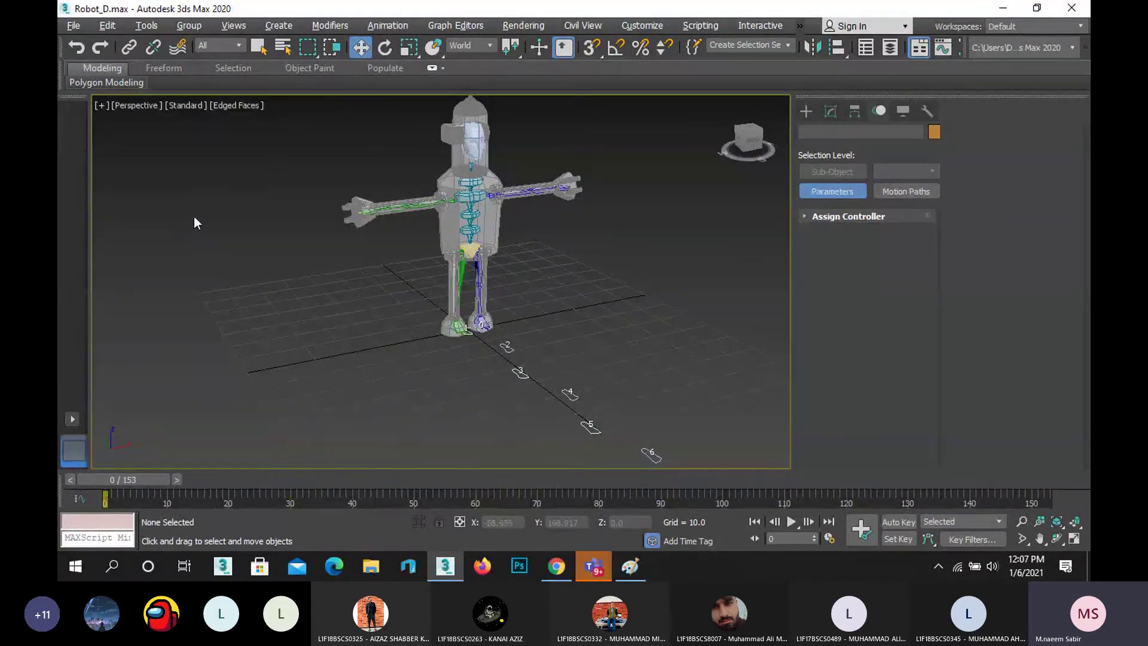
right_click(192, 225)
click(226, 117)
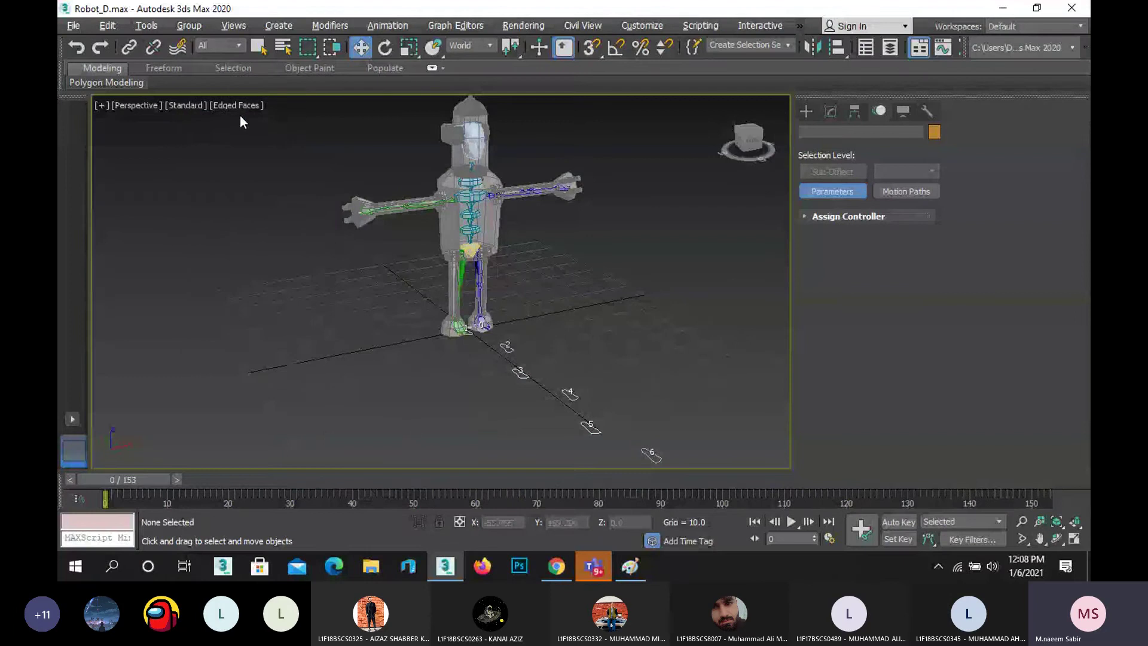
click(451, 229)
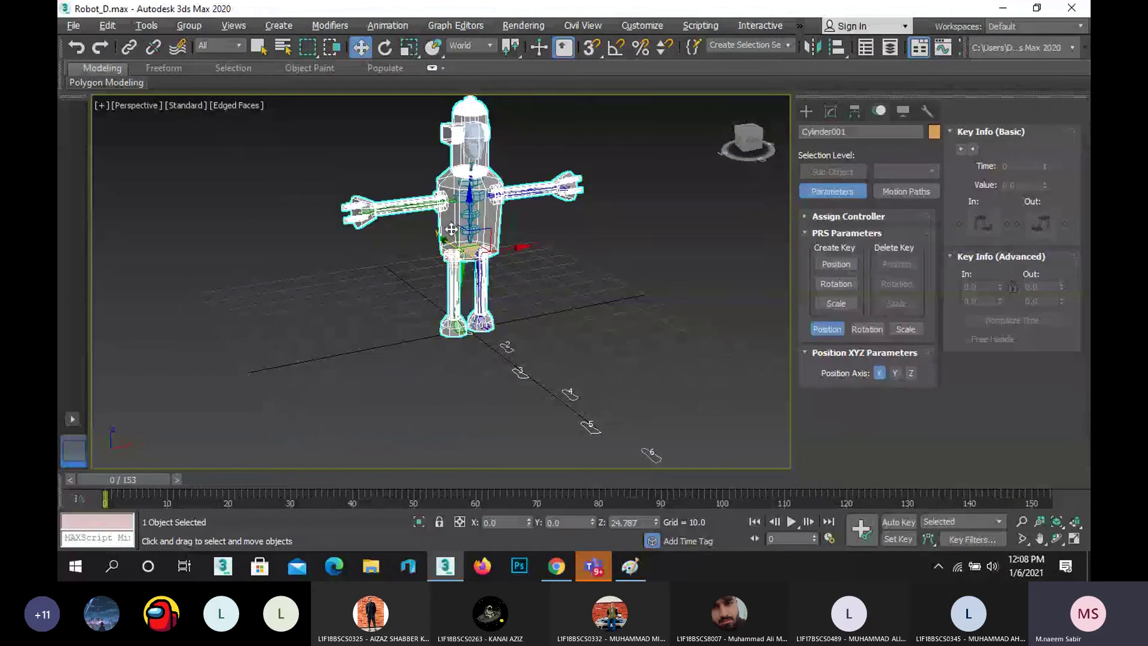
click(394, 318)
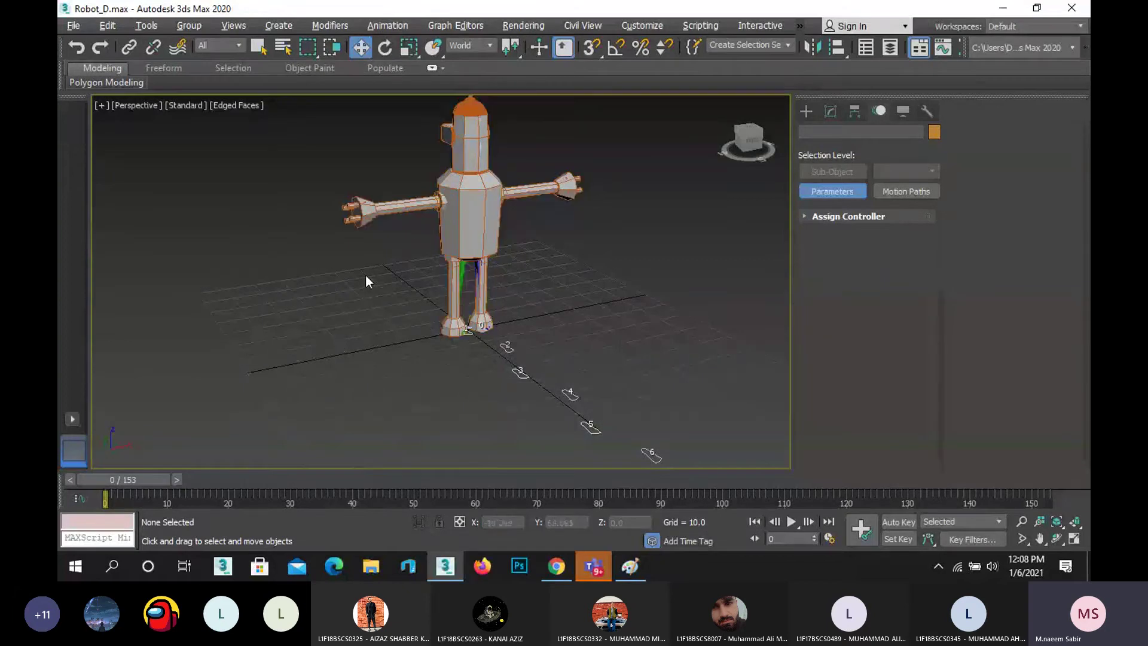
- Add a Skin modifier to the robot mesh above its Unwrap UVW modifier
click(466, 225)
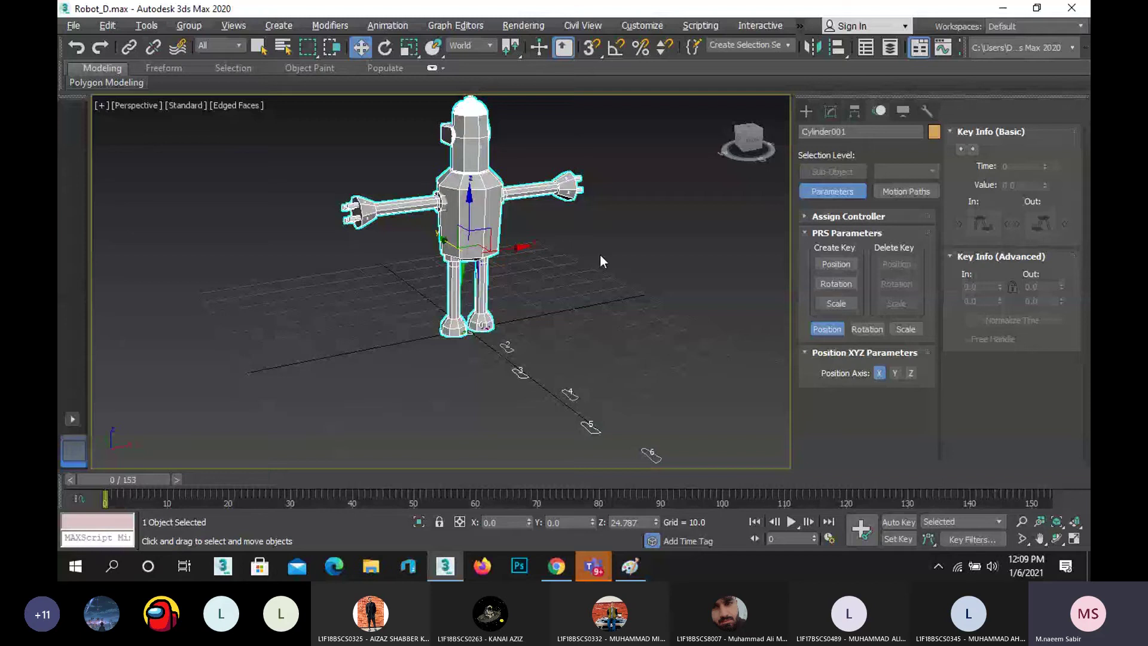
click(501, 234)
click(479, 217)
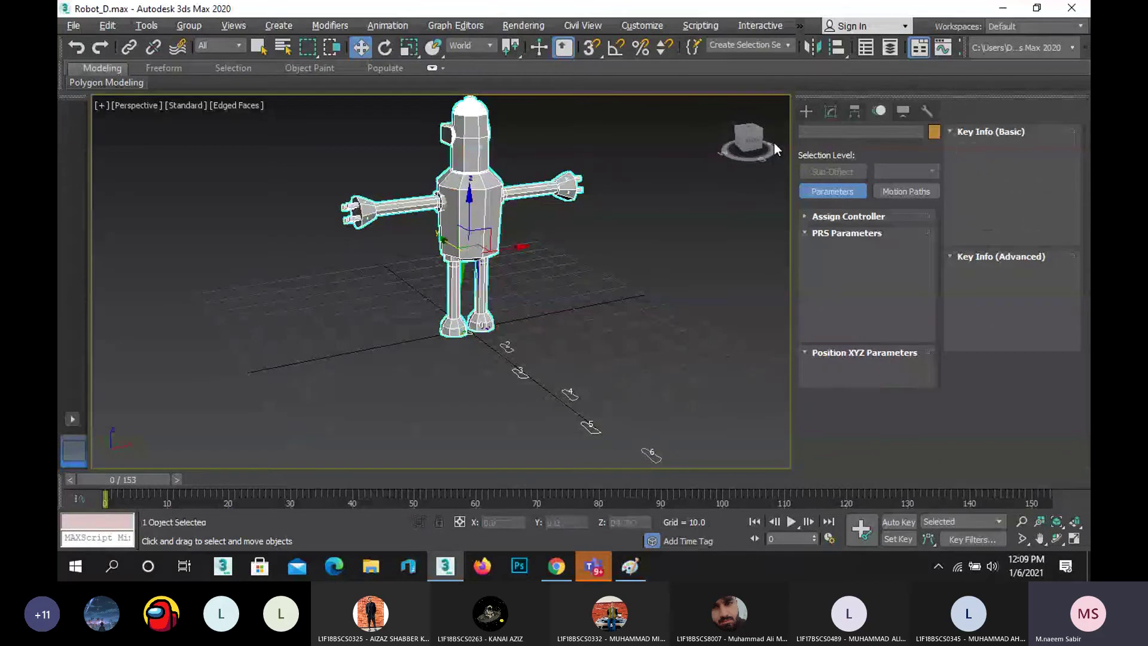
click(823, 111)
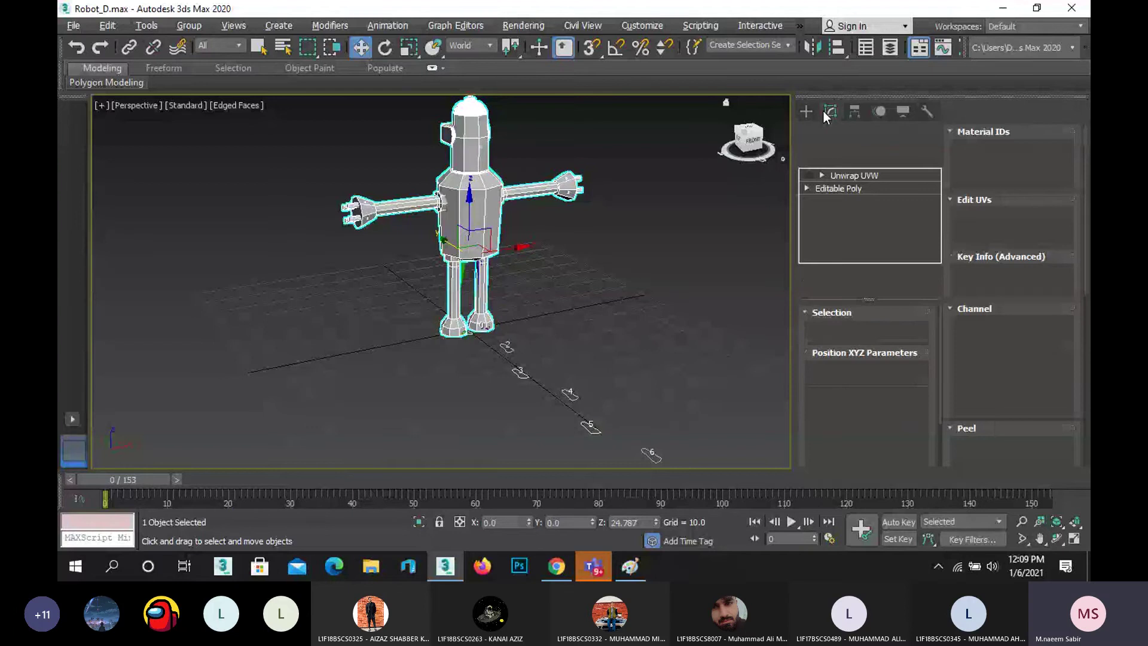
click(845, 159)
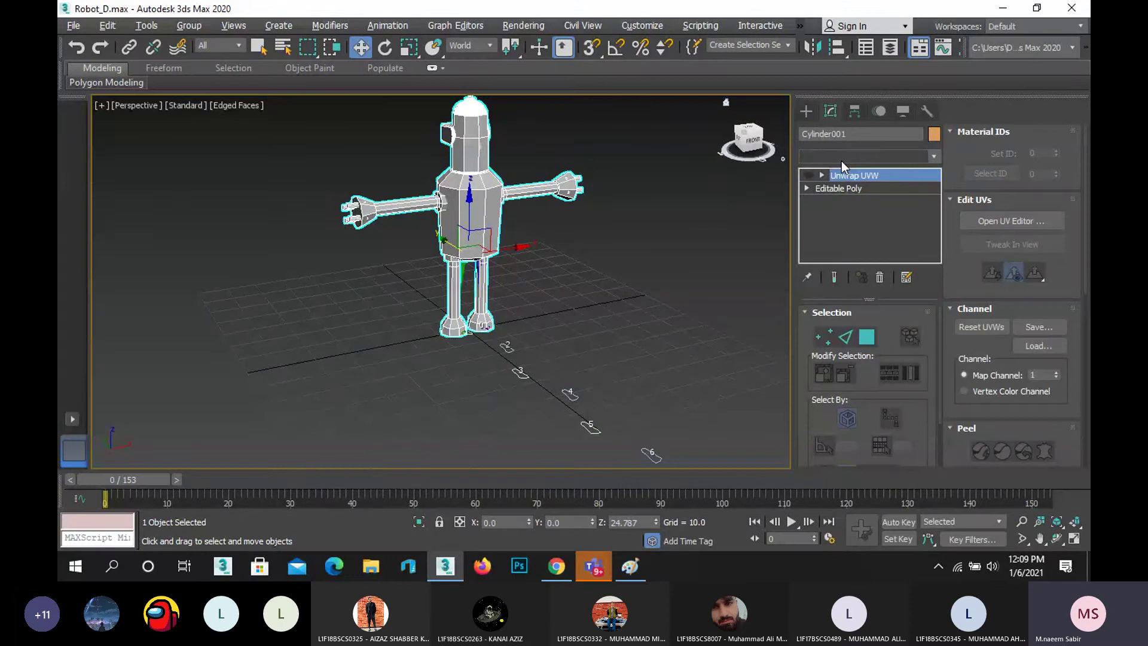
click(841, 160)
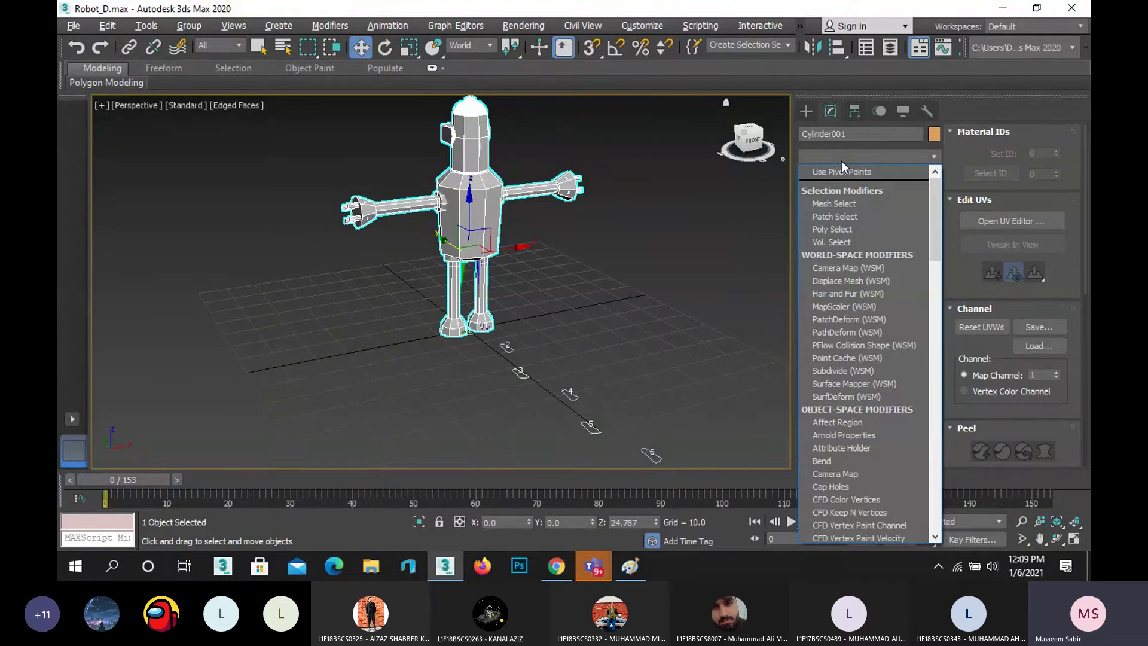
key(s)
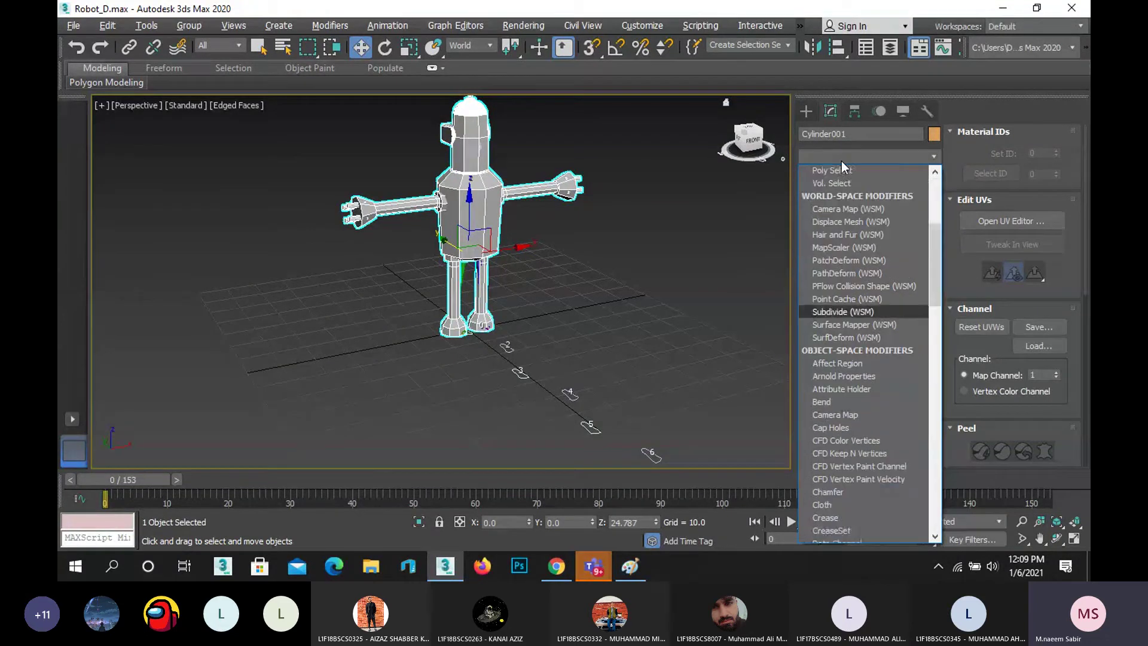
key(s)
key(s)
key(s)
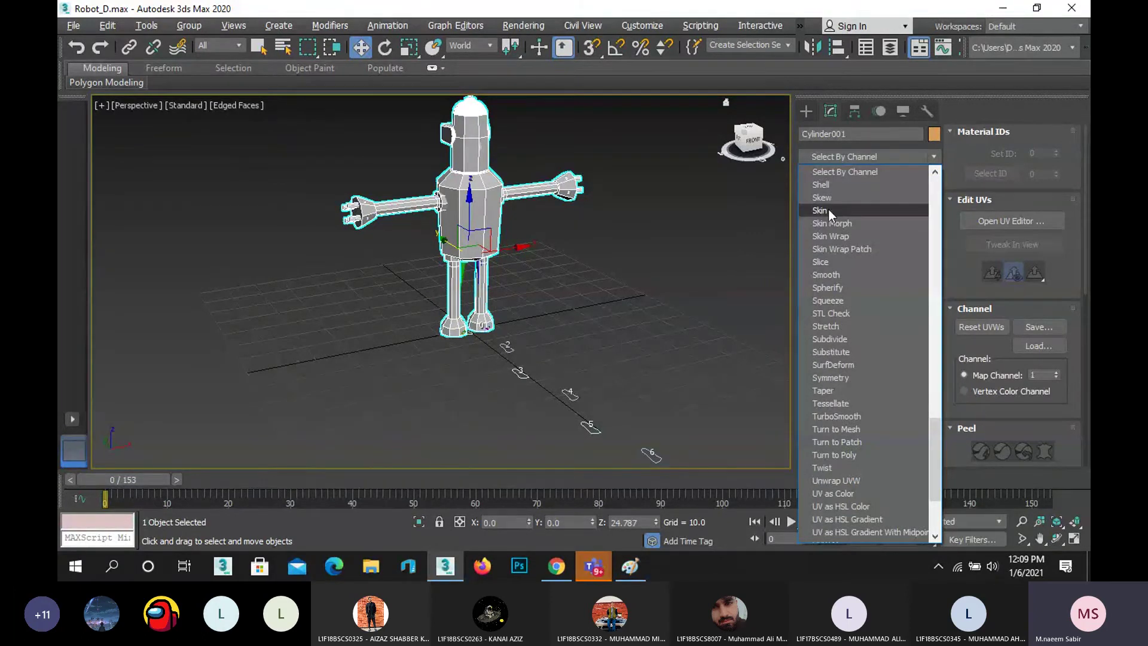
click(656, 219)
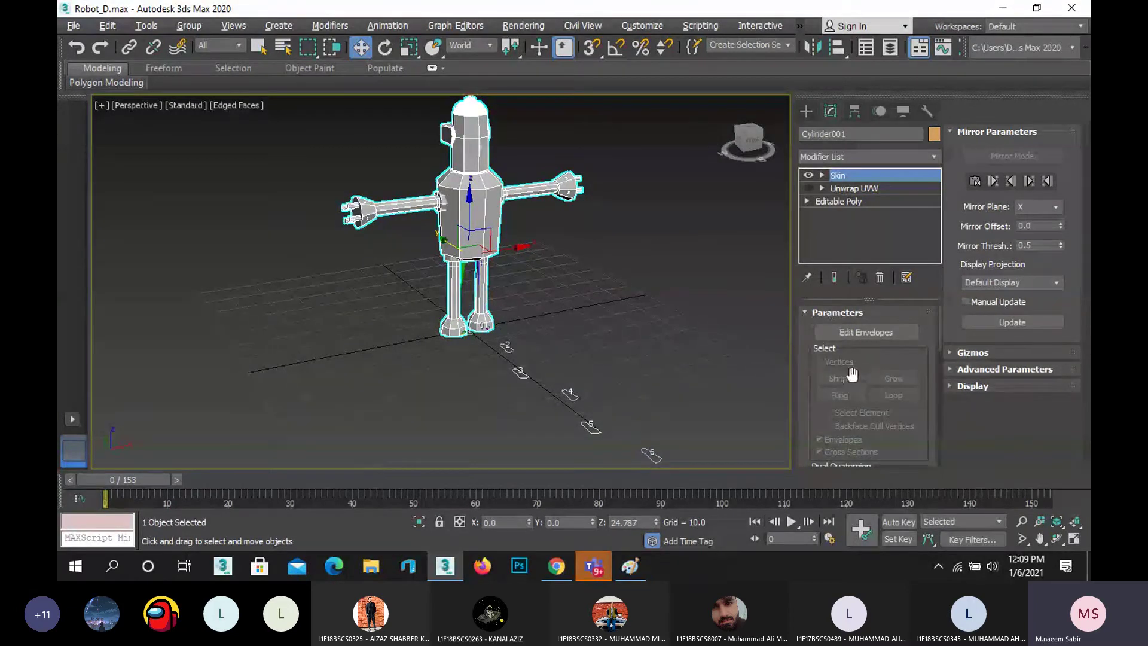
- Open the bone selection for adding bones to the robot's Skin modifier
scroll(858, 371, down, 5)
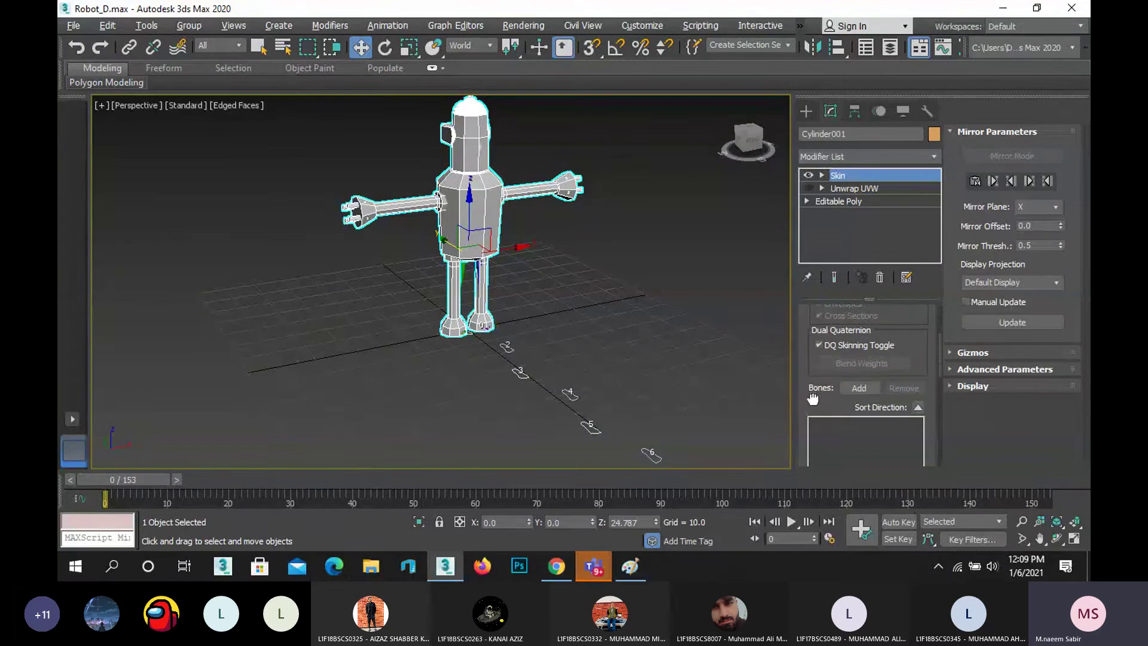
scroll(854, 386, down, 1)
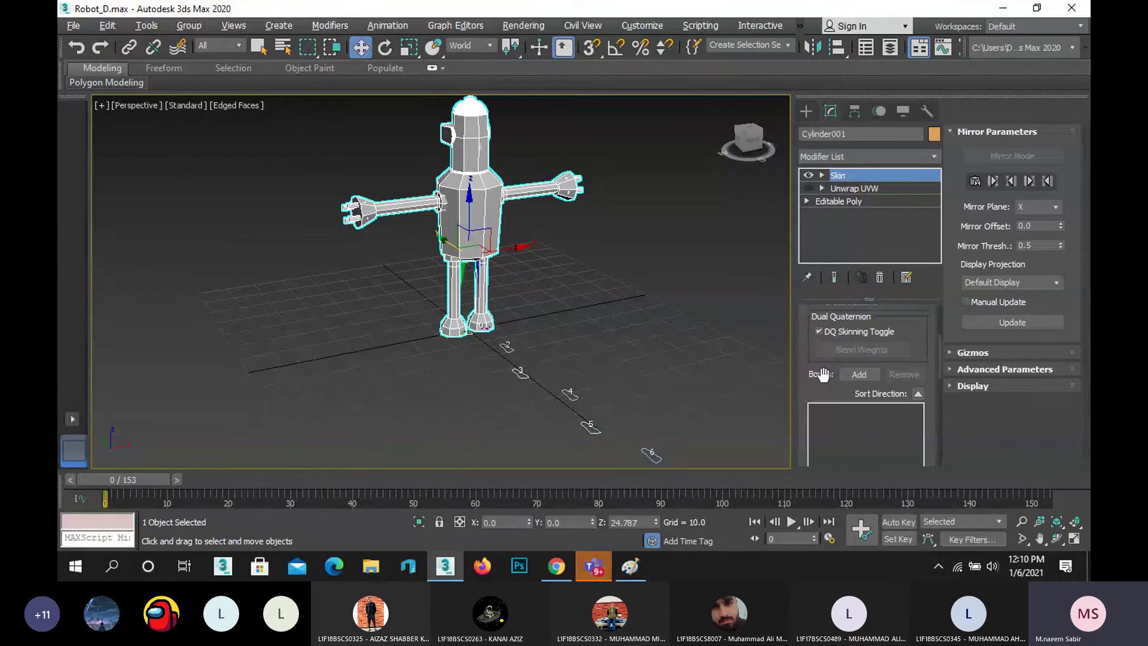
mouse_move(816, 377)
mouse_down()
mouse_move(816, 443)
mouse_move(817, 397)
mouse_up()
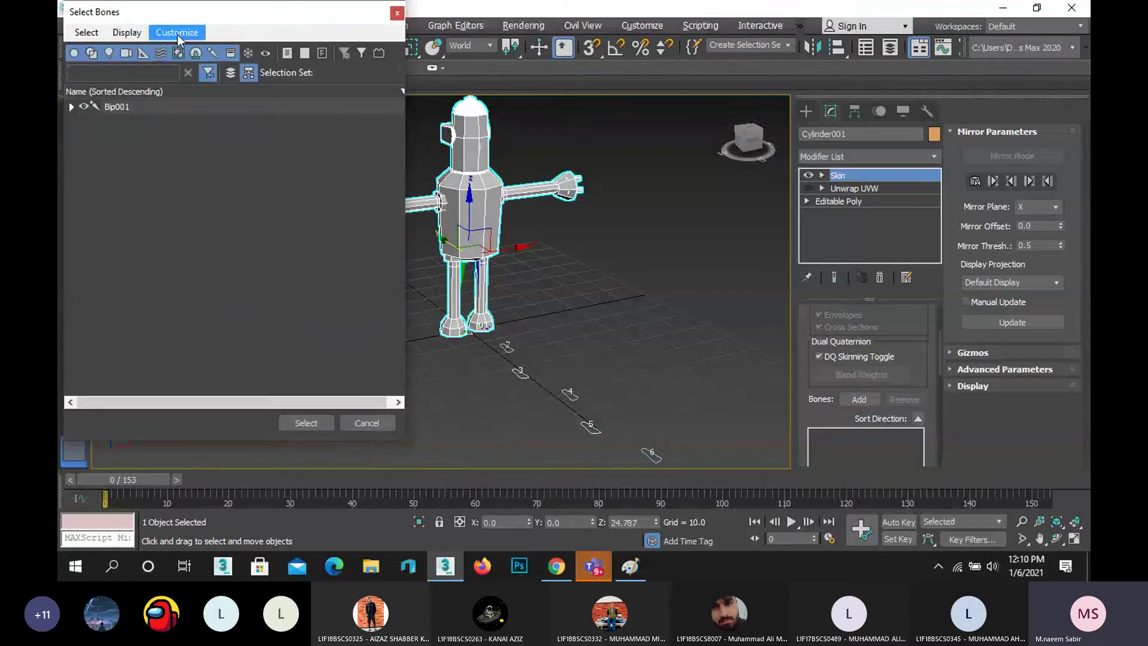
drag(202, 15, 304, 37)
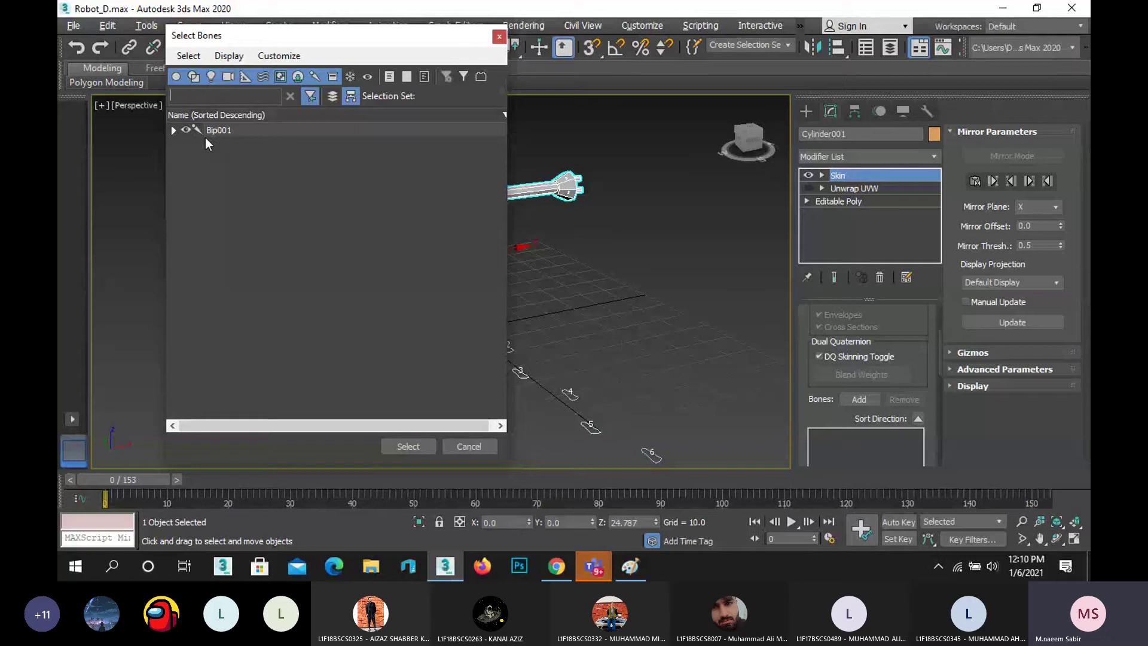
- Expand the complete Bip001 hierarchy in the bone selection, including the spine, arm, head and leg bones
click(173, 131)
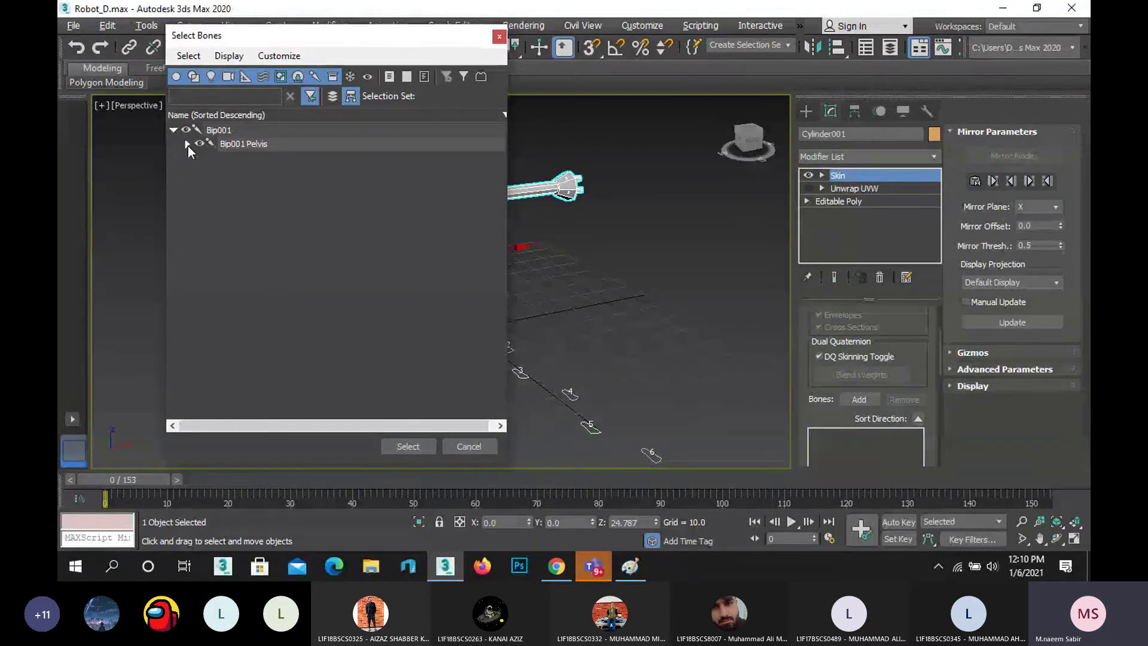
click(187, 145)
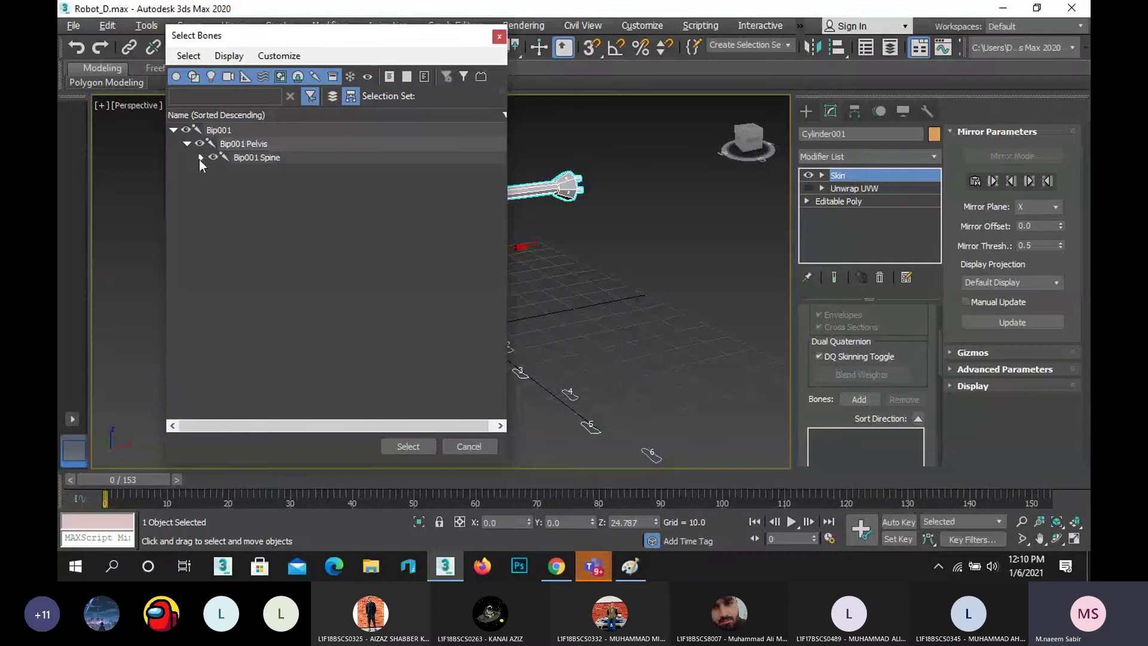
click(200, 158)
click(214, 172)
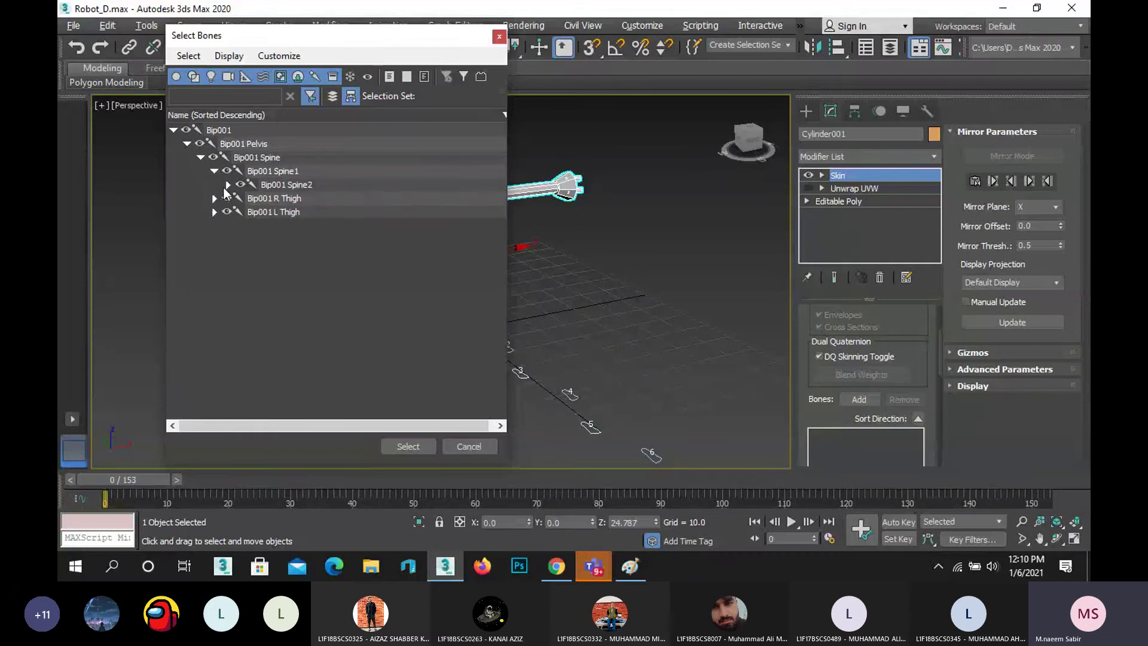
click(227, 185)
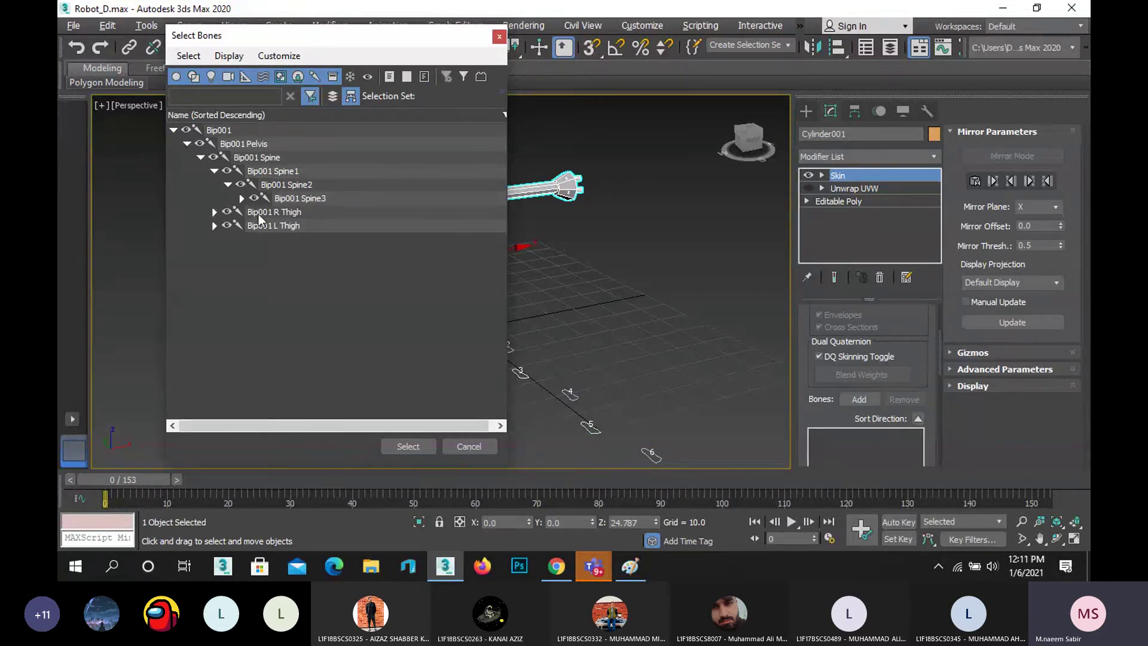
click(215, 211)
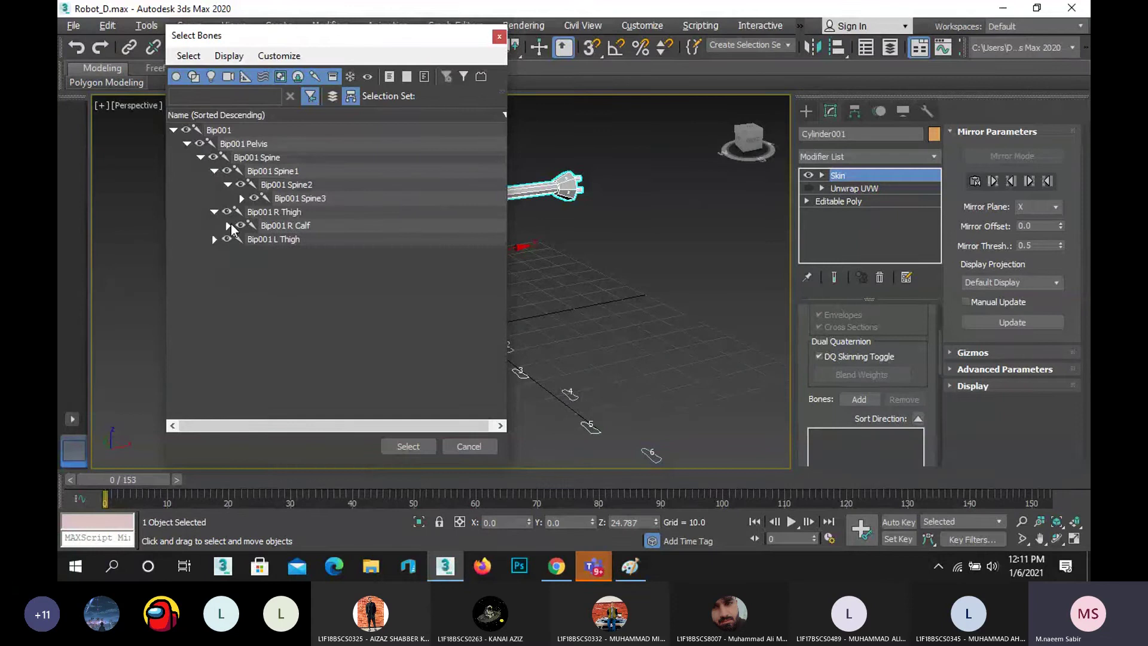
click(228, 225)
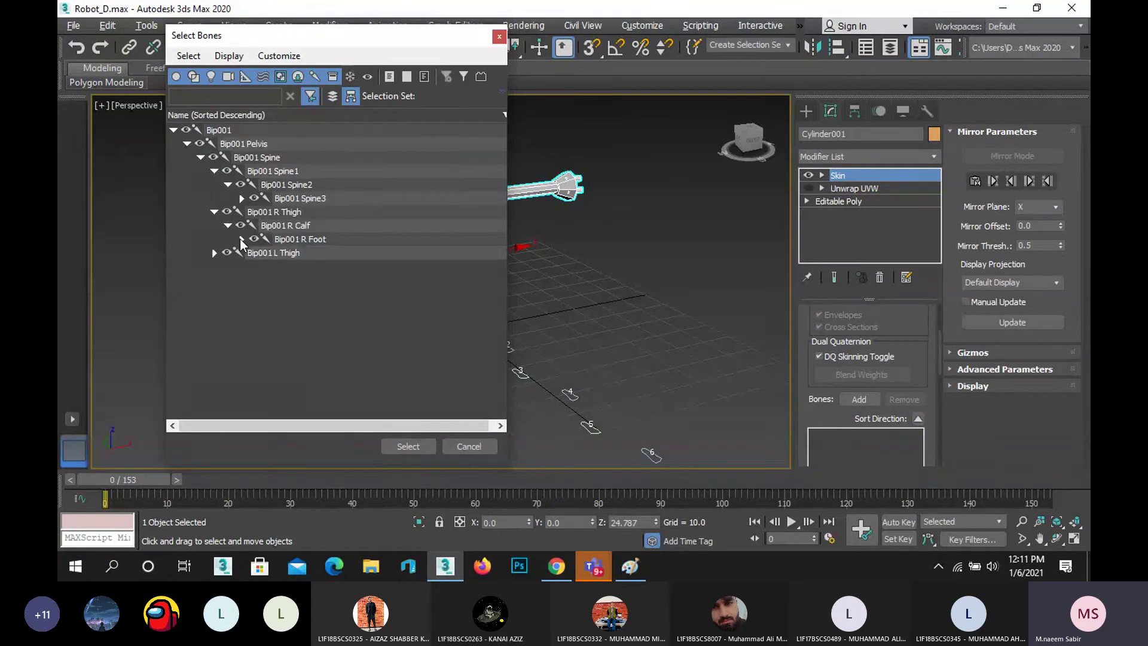
click(241, 239)
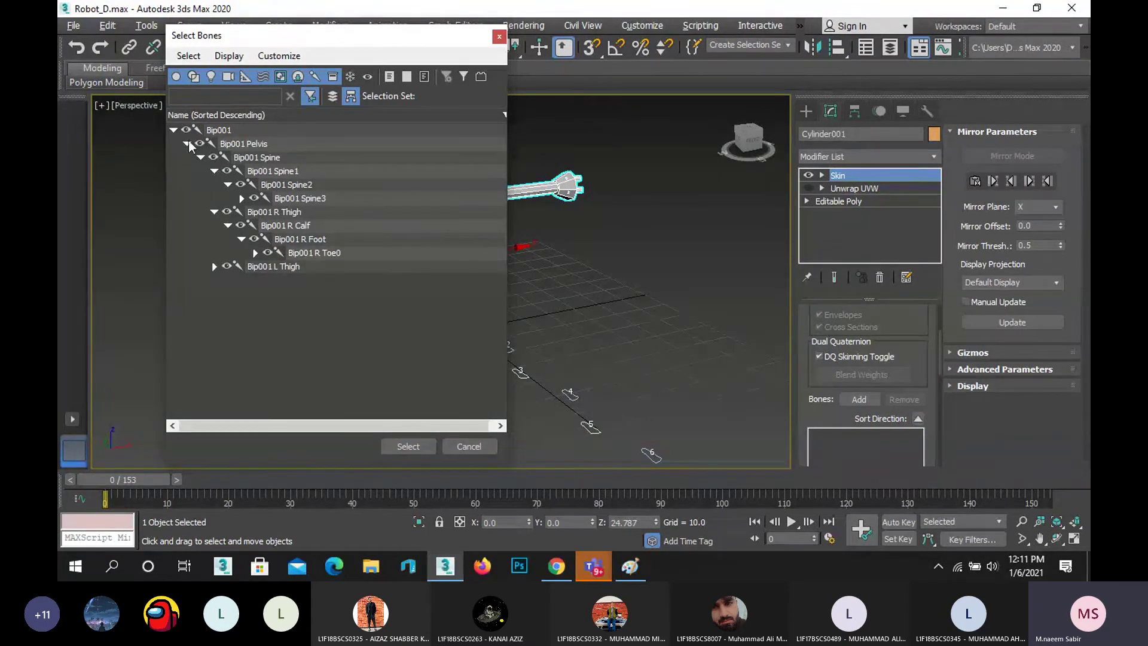
click(173, 130)
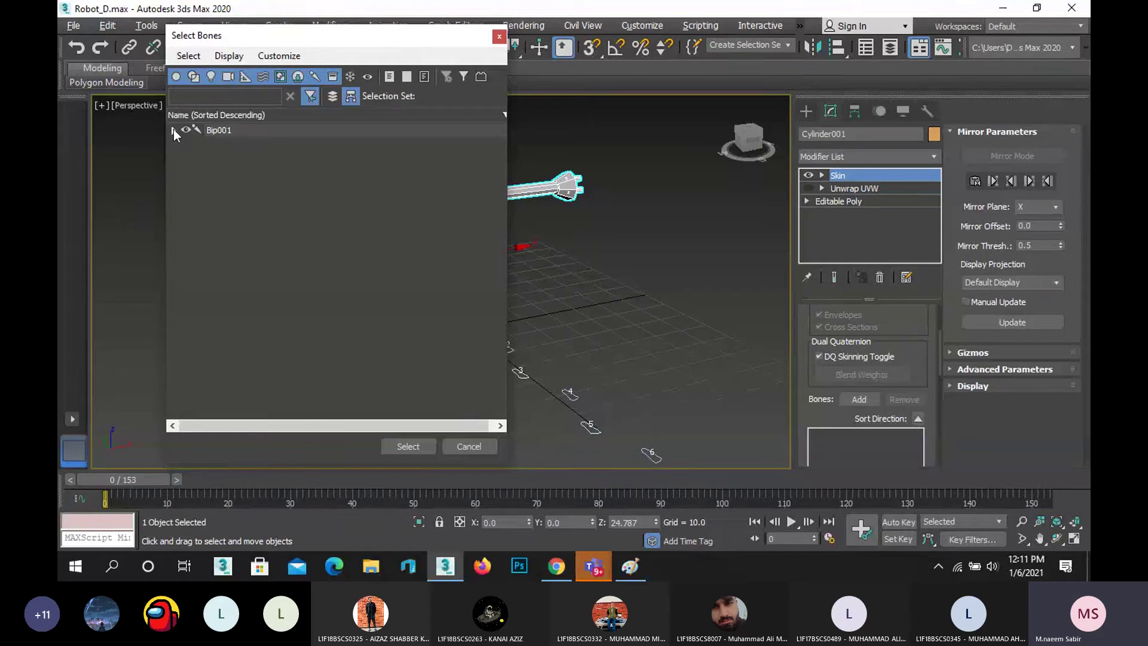
click(173, 130)
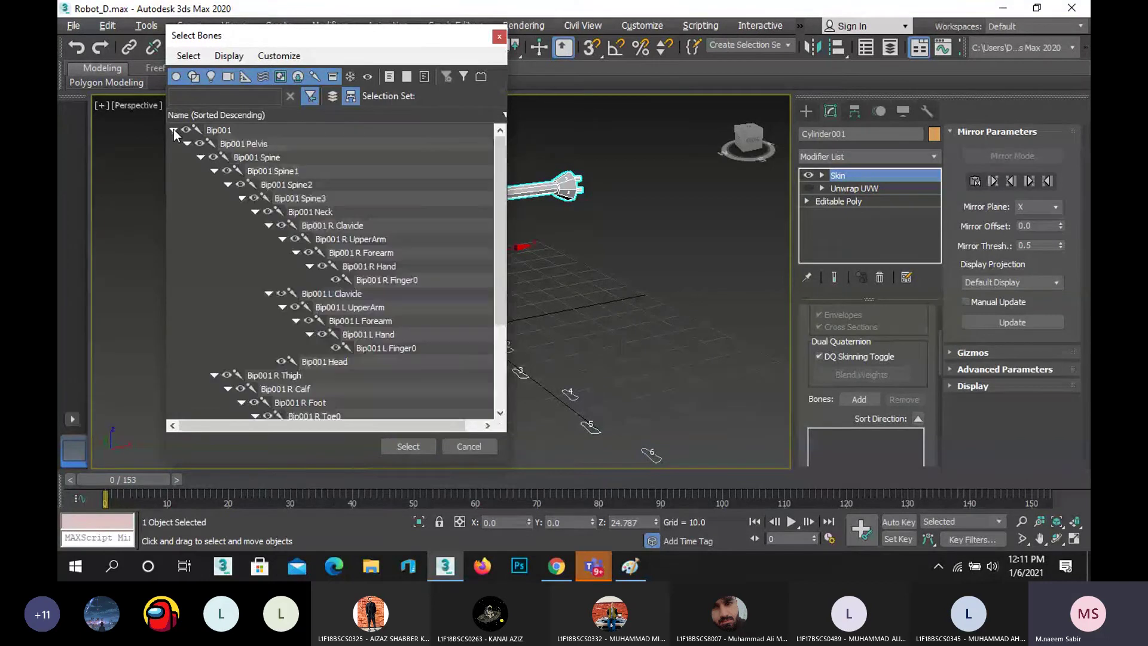
click(173, 130)
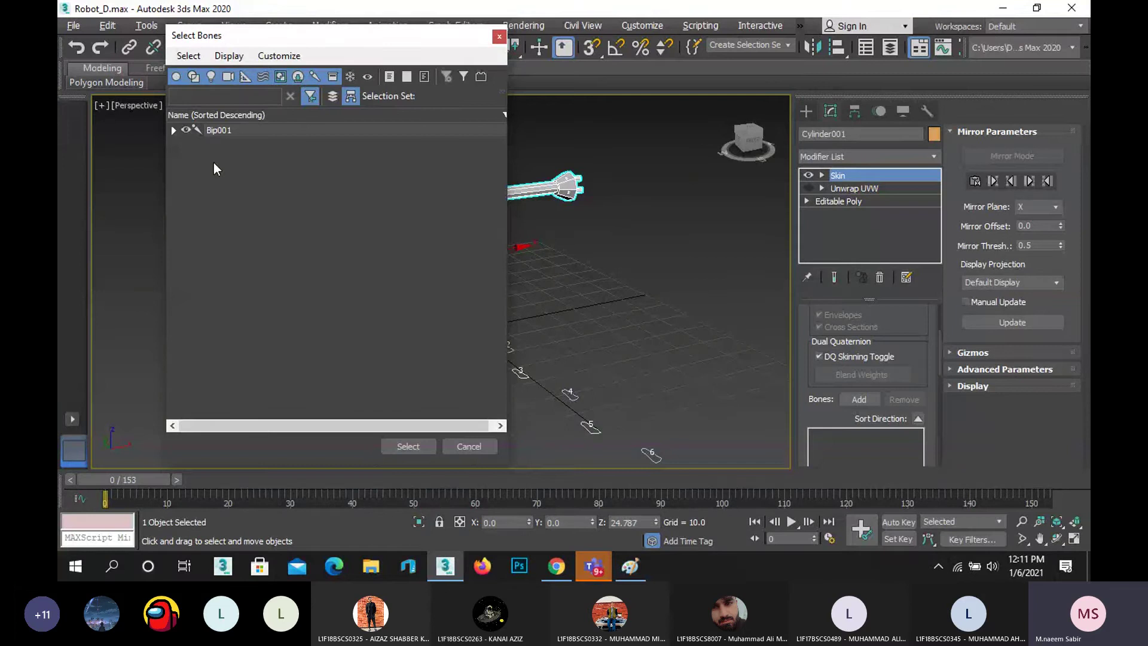
click(175, 131)
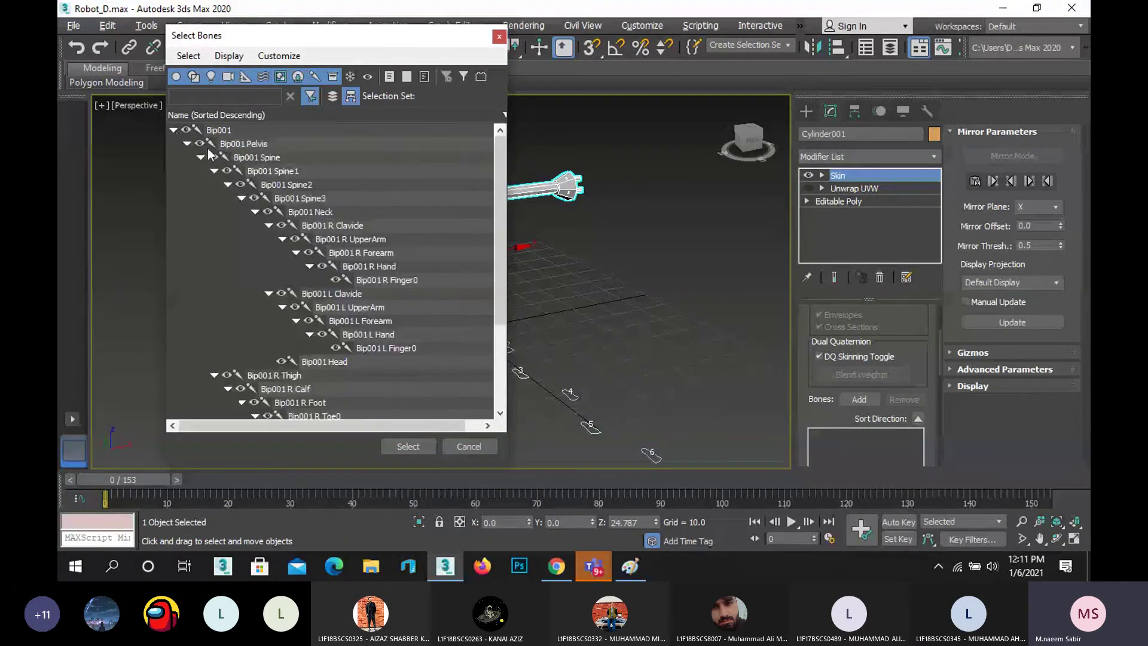
scroll(332, 243, down, 3)
scroll(369, 323, up, 3)
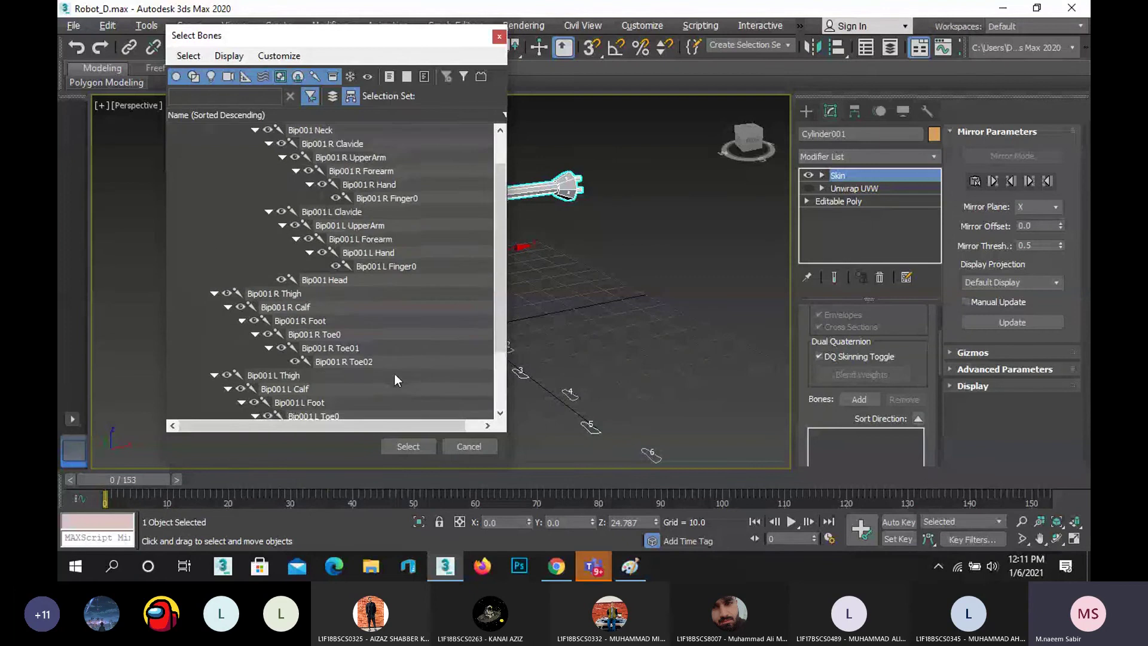
scroll(376, 314, down, 3)
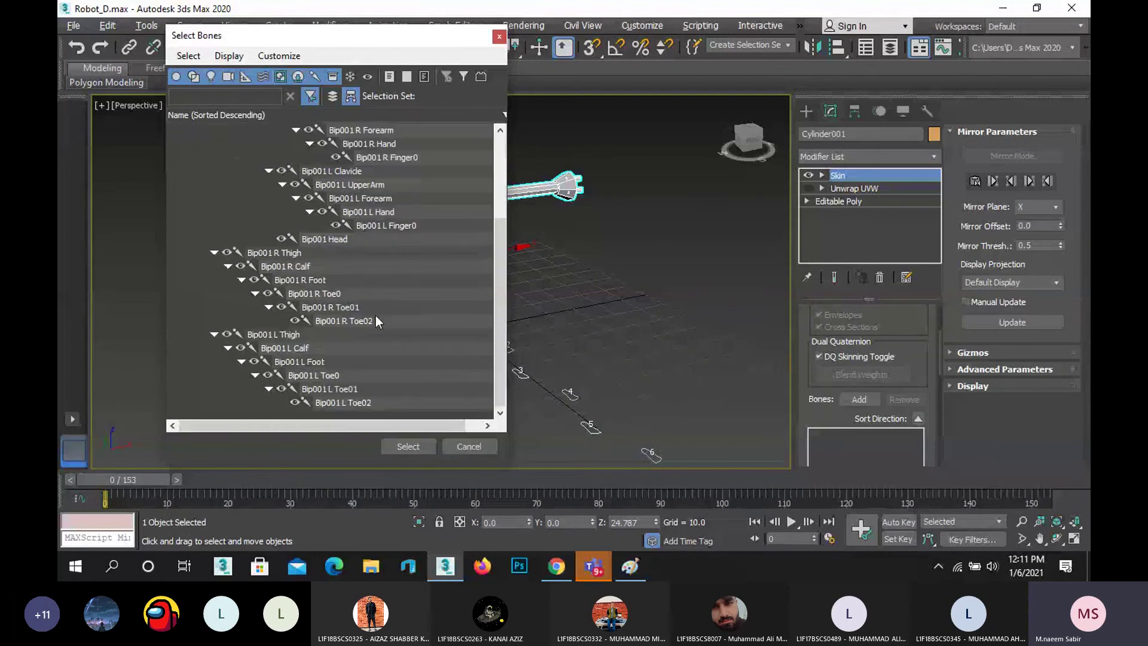
scroll(376, 314, up, 3)
scroll(342, 320, down, 3)
click(377, 402)
scroll(377, 400, up, 3)
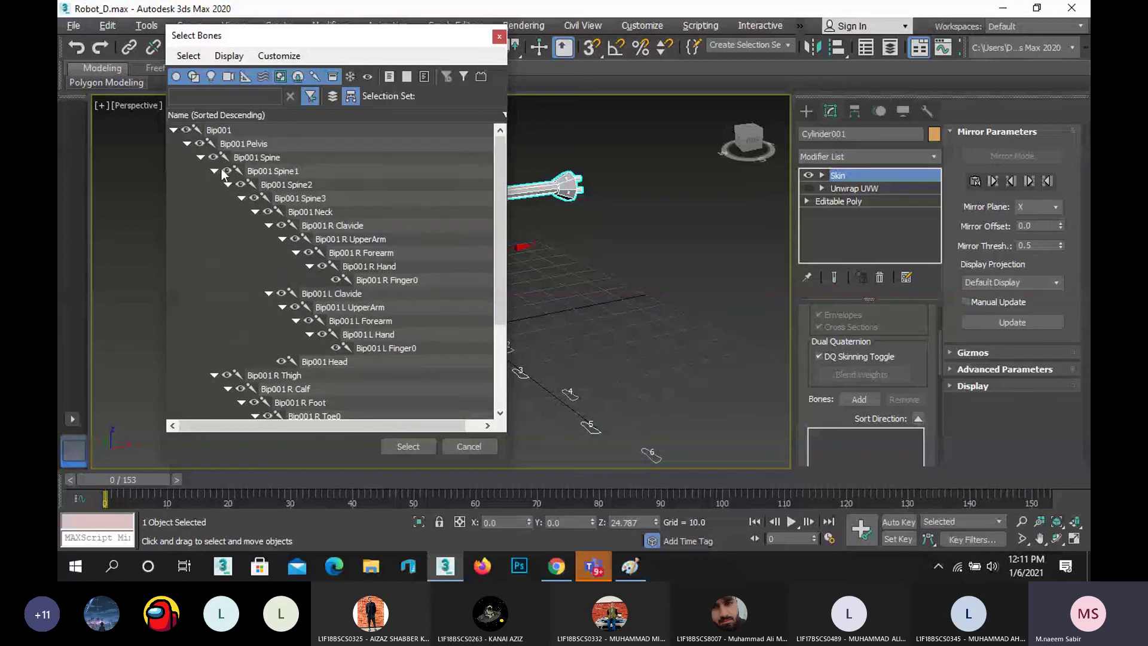
shift+click(222, 135)
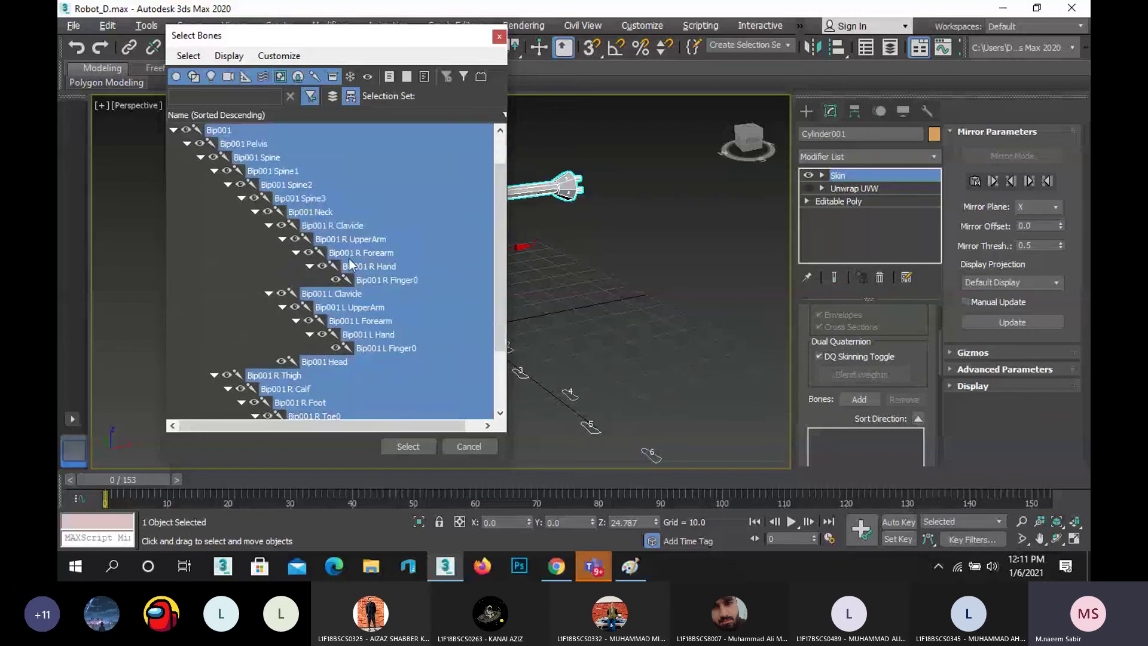
scroll(353, 263, down, 3)
scroll(371, 329, up, 3)
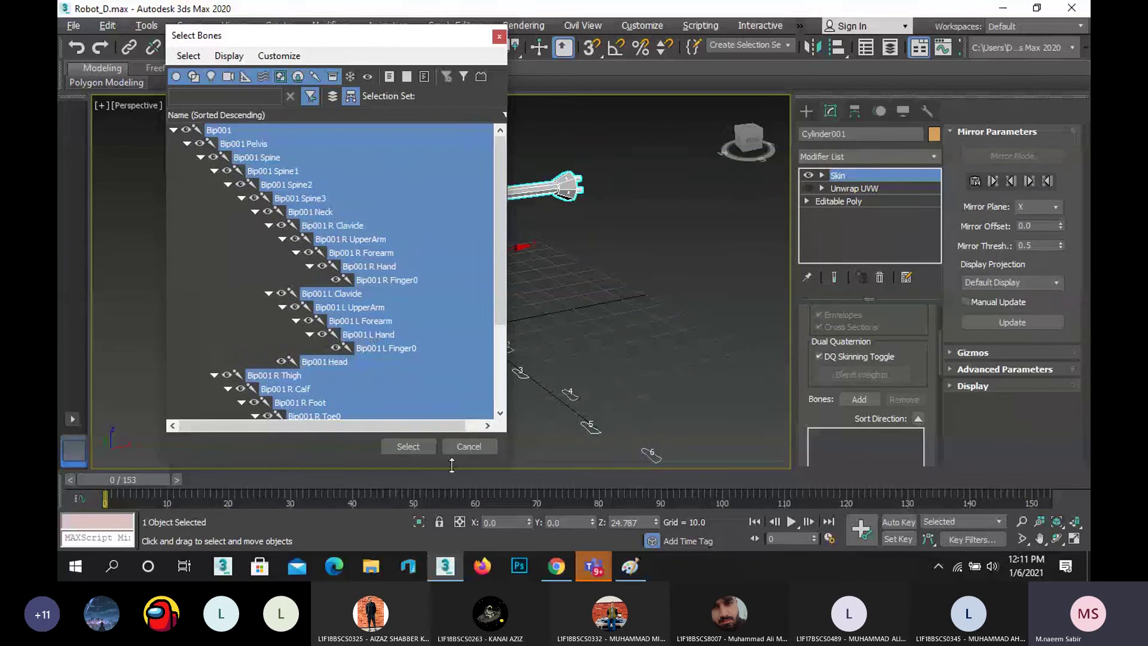
click(468, 447)
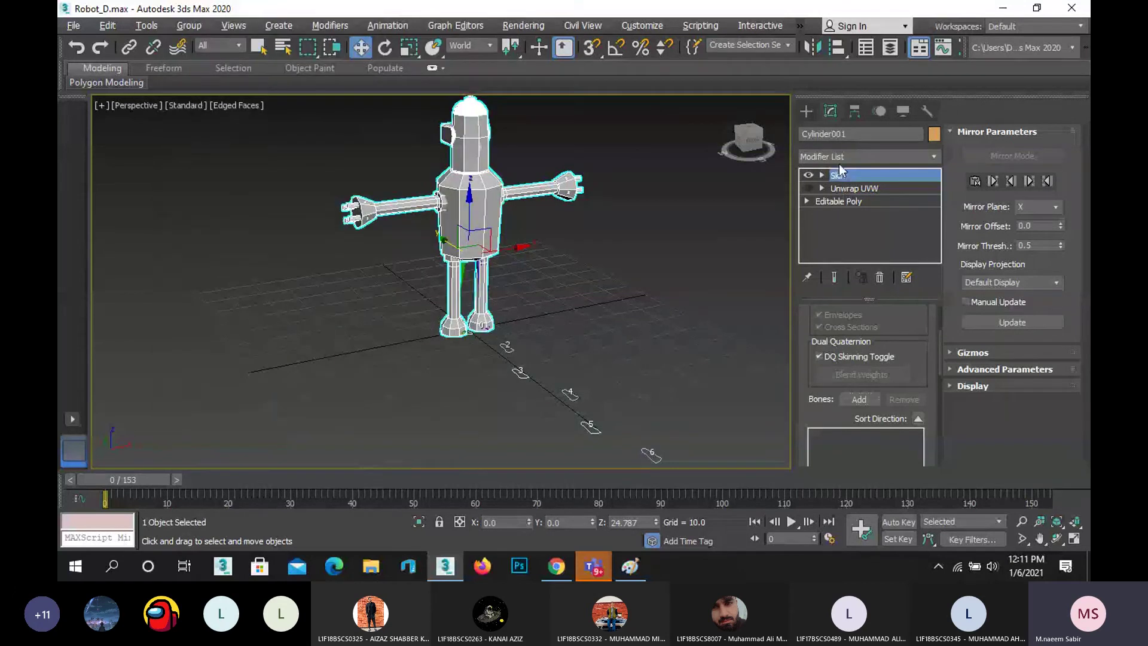
- Reopen the bone selection for the robot's Skin modifier and expand the full Bip001 hierarchy
click(859, 398)
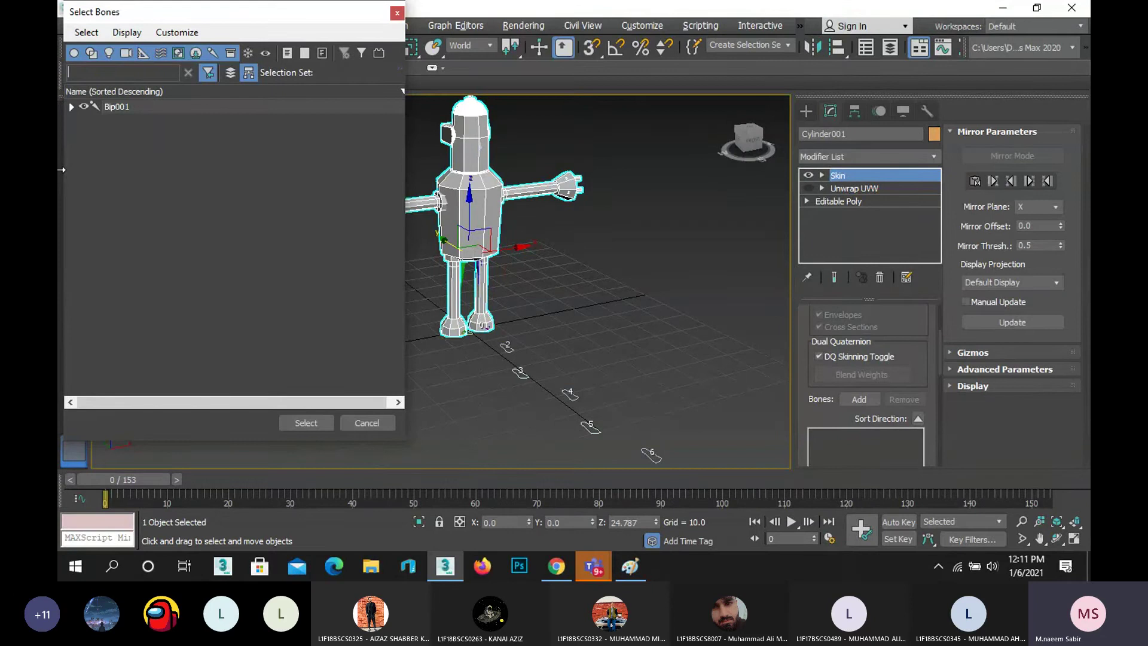
click(72, 107)
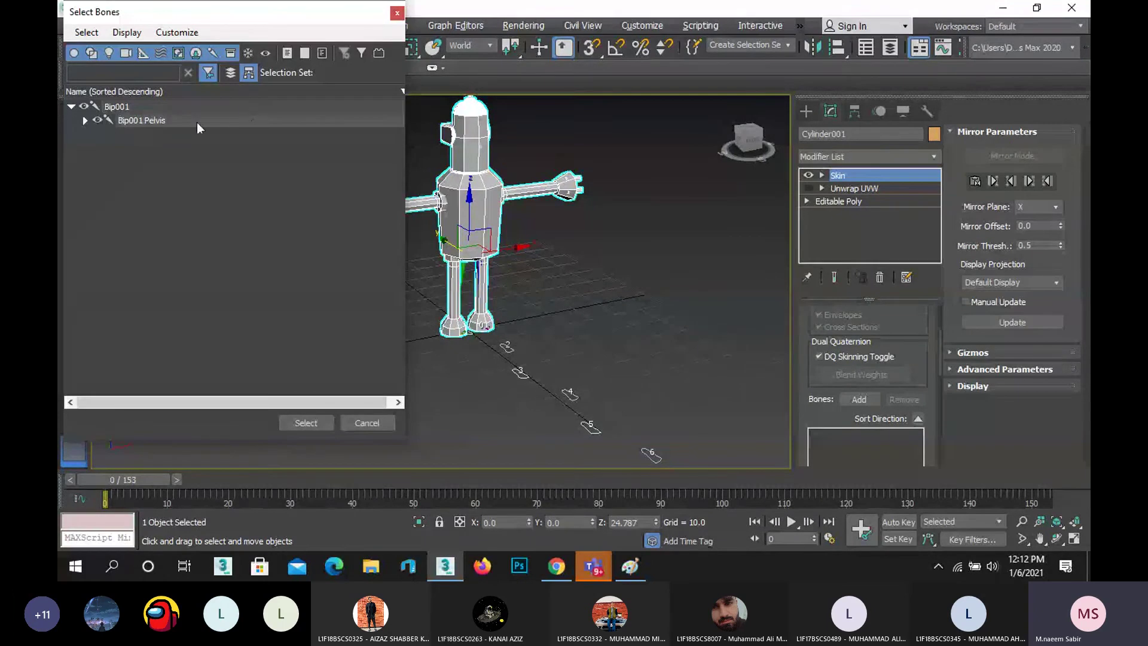
click(71, 106)
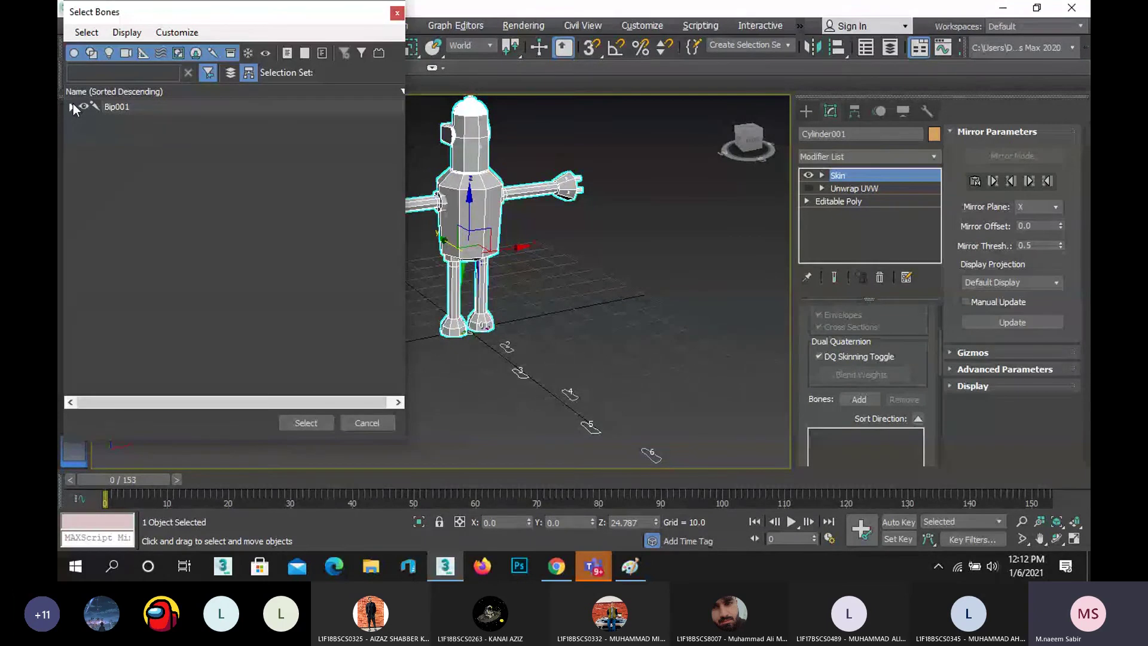
click(71, 106)
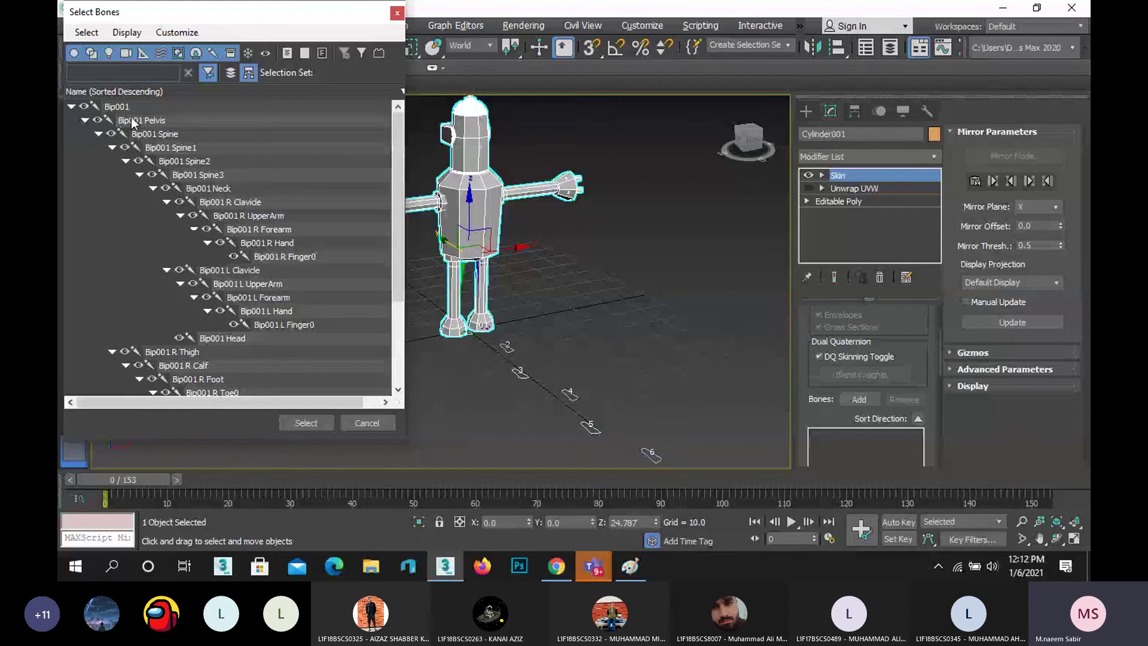
scroll(267, 360, down, 3)
scroll(267, 361, up, 3)
- Add every biped bone from Bip001 through Bip001 L Toe02 to the Skin modifier and deselect the robot
click(134, 106)
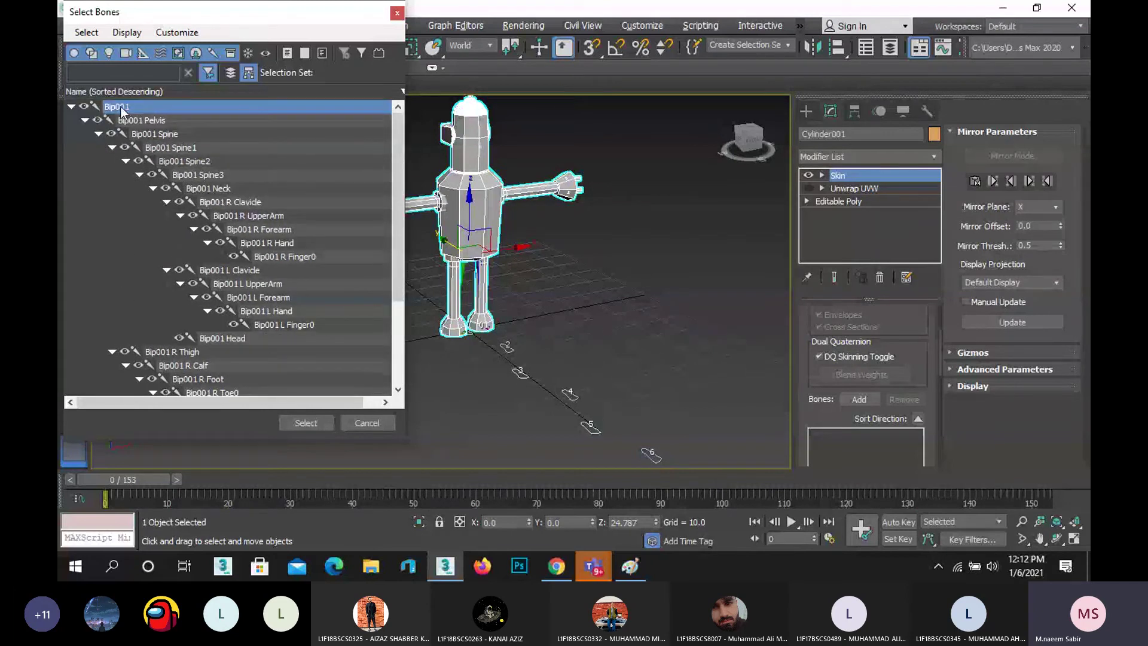
scroll(186, 263, down, 3)
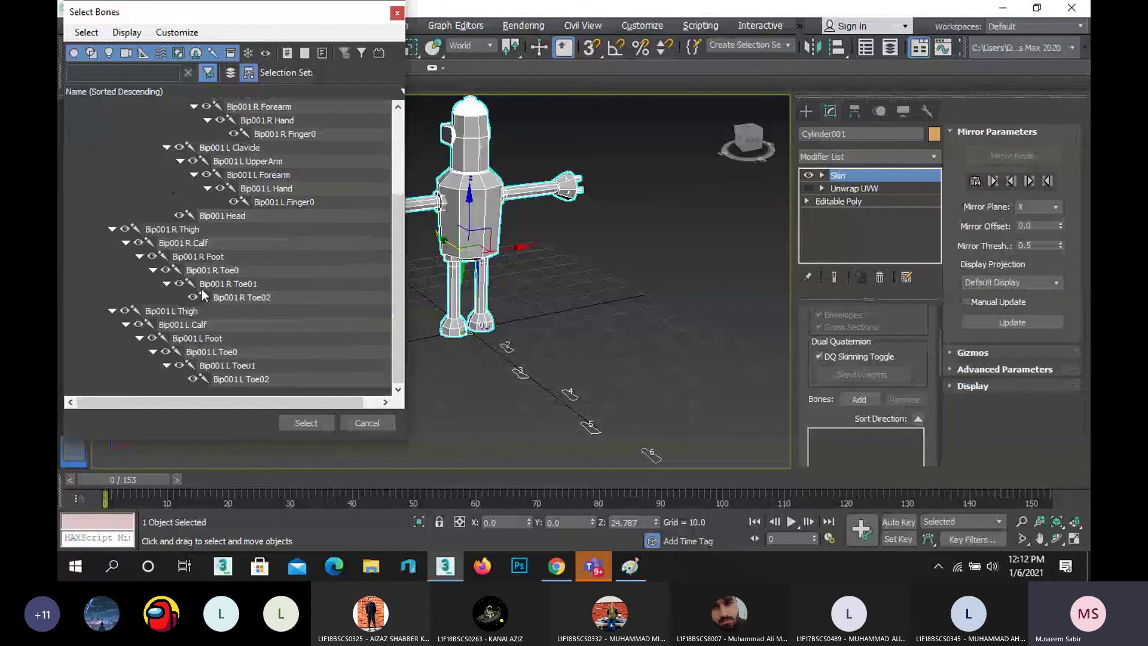
shift+click(267, 379)
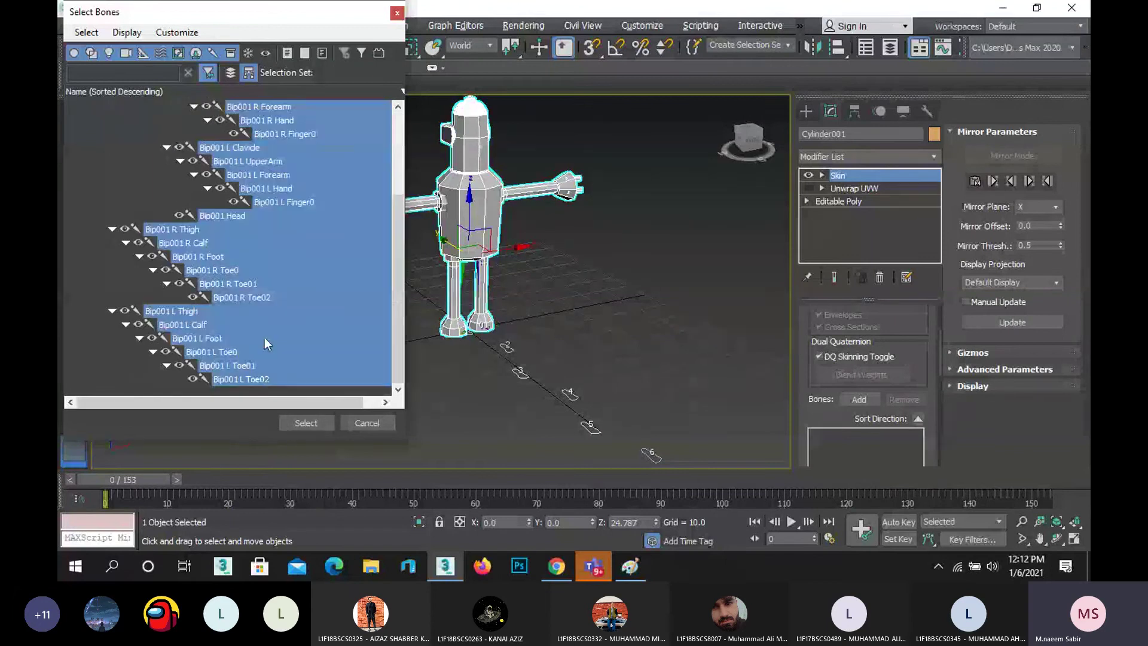
scroll(259, 263, up, 3)
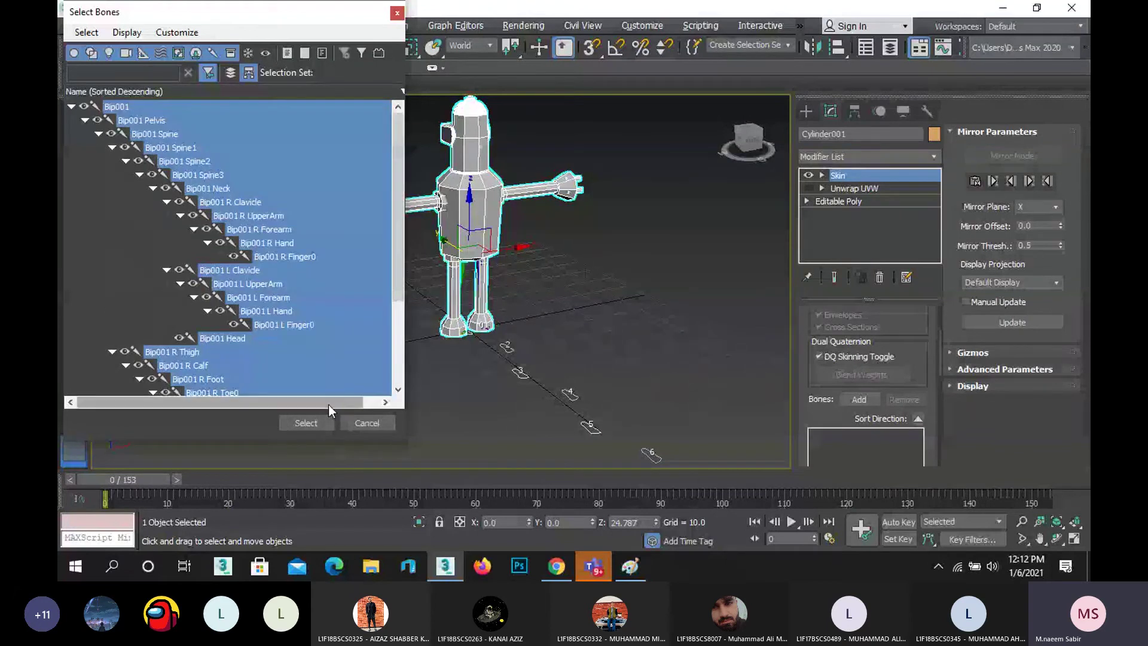
click(318, 424)
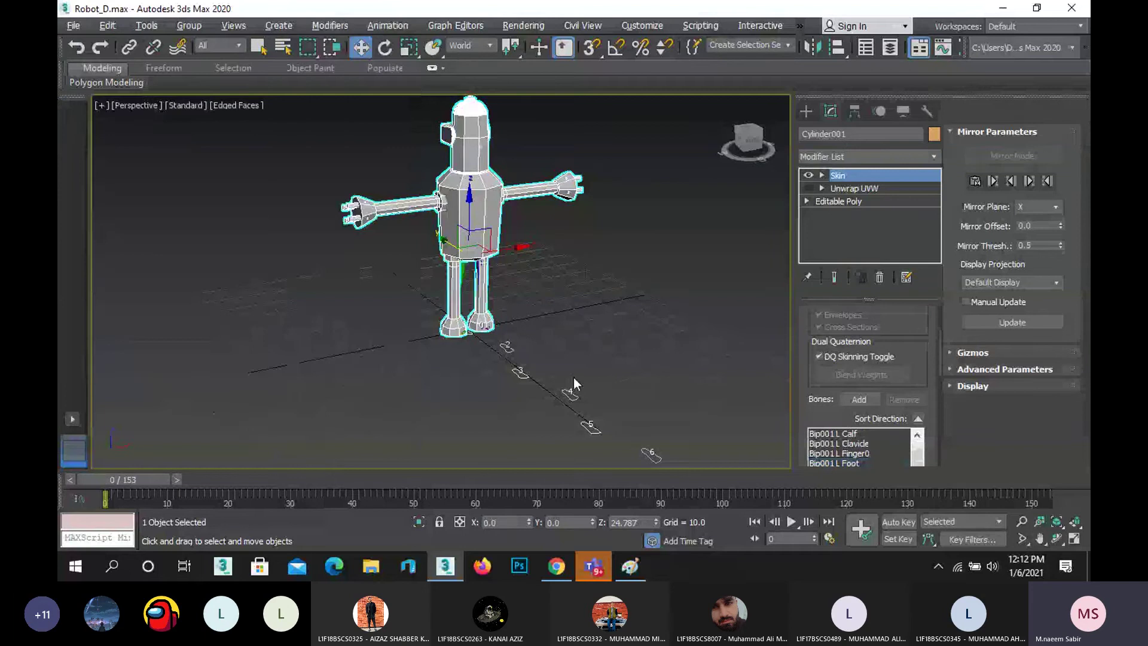
scroll(894, 442, down, 5)
scroll(881, 446, down, 1)
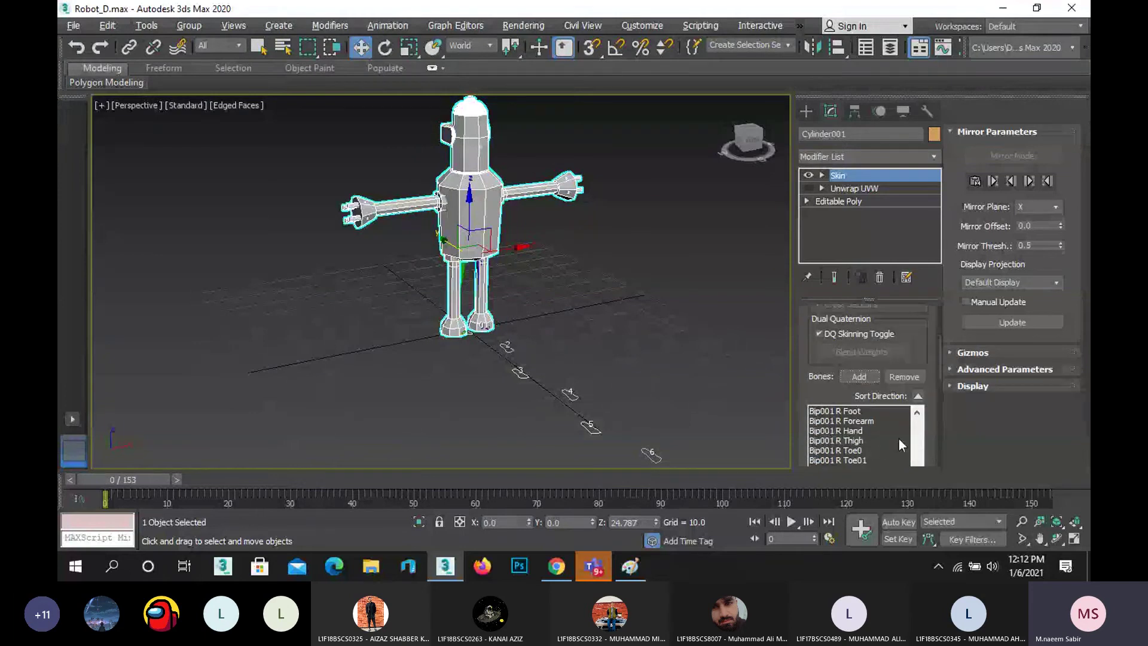
click(595, 303)
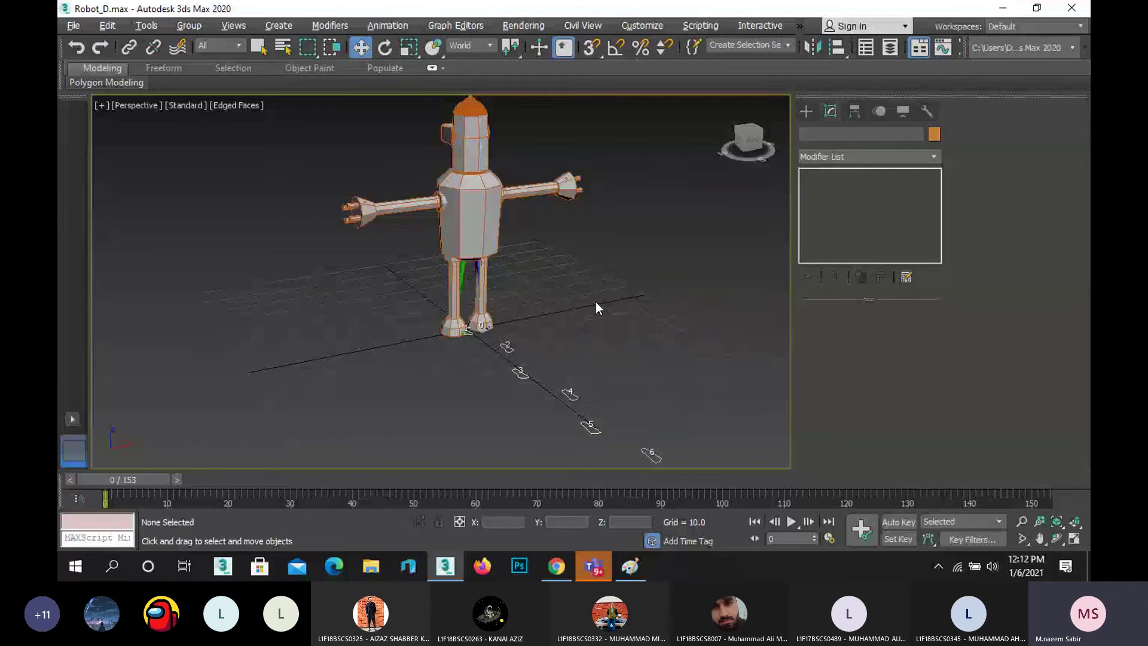
- Show all four viewports and test the skinning by moving the Bip001 R Hand bone up and back down in the Back view
click(1056, 538)
mouse_move(471, 298)
mouse_down()
mouse_move(646, 282)
mouse_move(459, 291)
mouse_move(529, 282)
mouse_move(443, 315)
mouse_move(461, 315)
mouse_move(460, 287)
mouse_up()
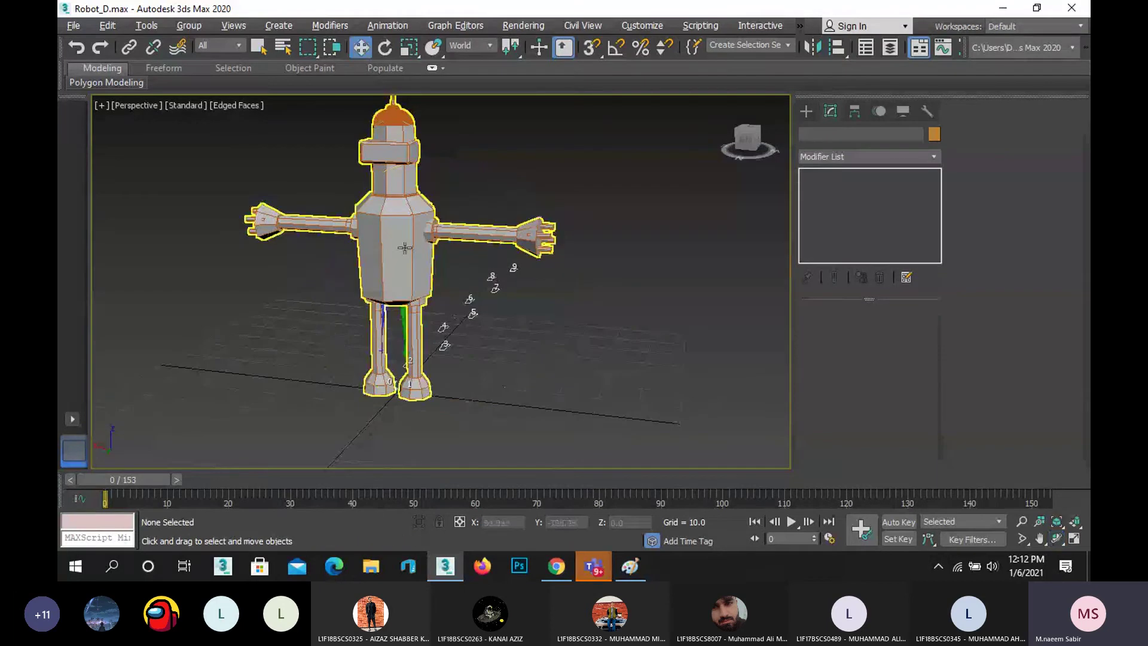
click(1074, 538)
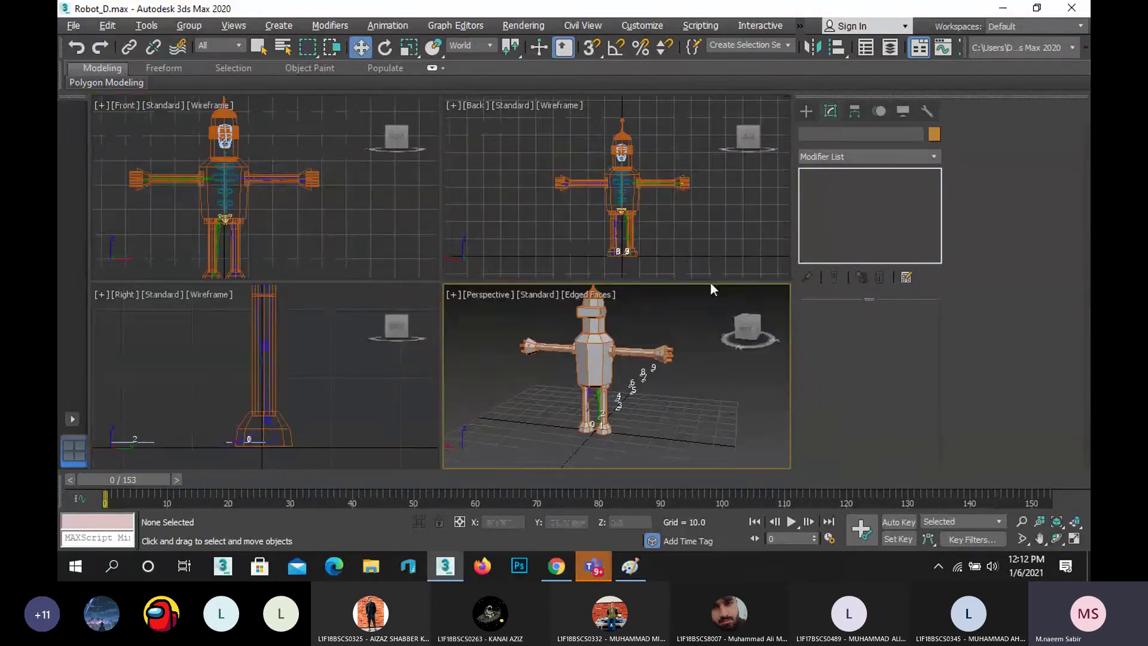
scroll(670, 174, up, 10)
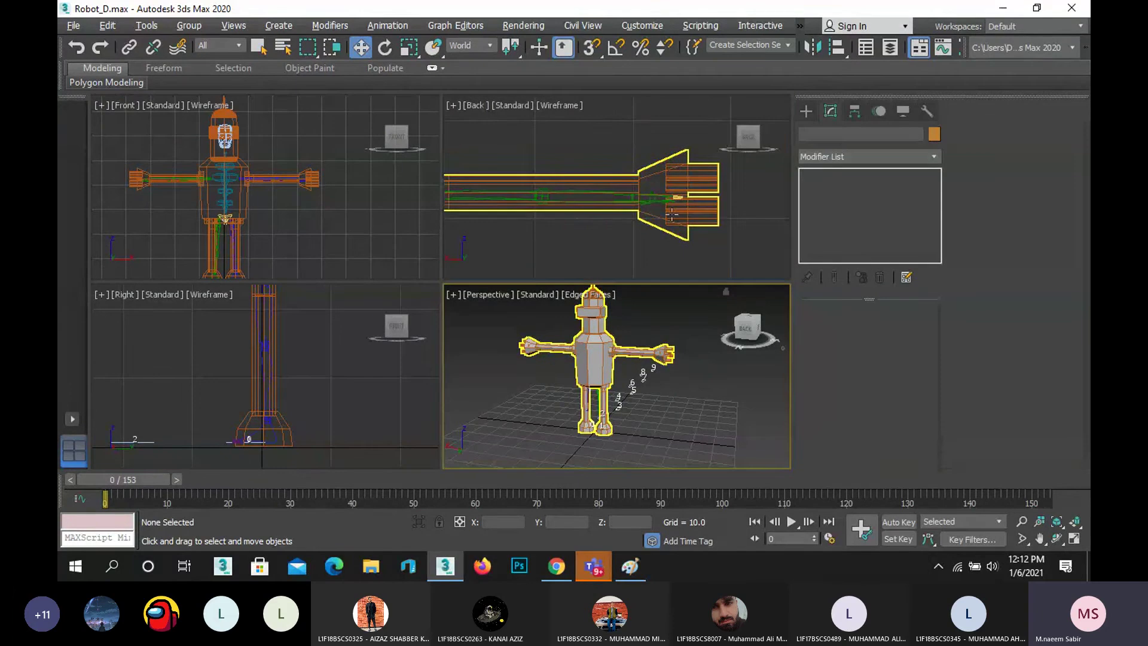
click(647, 188)
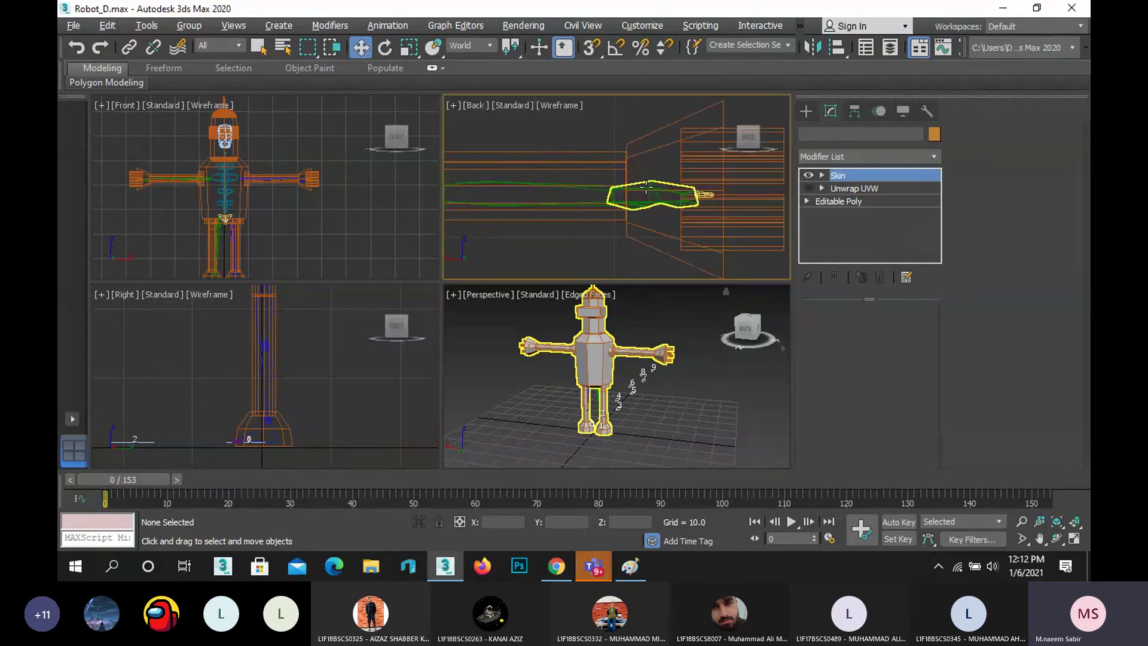
click(665, 178)
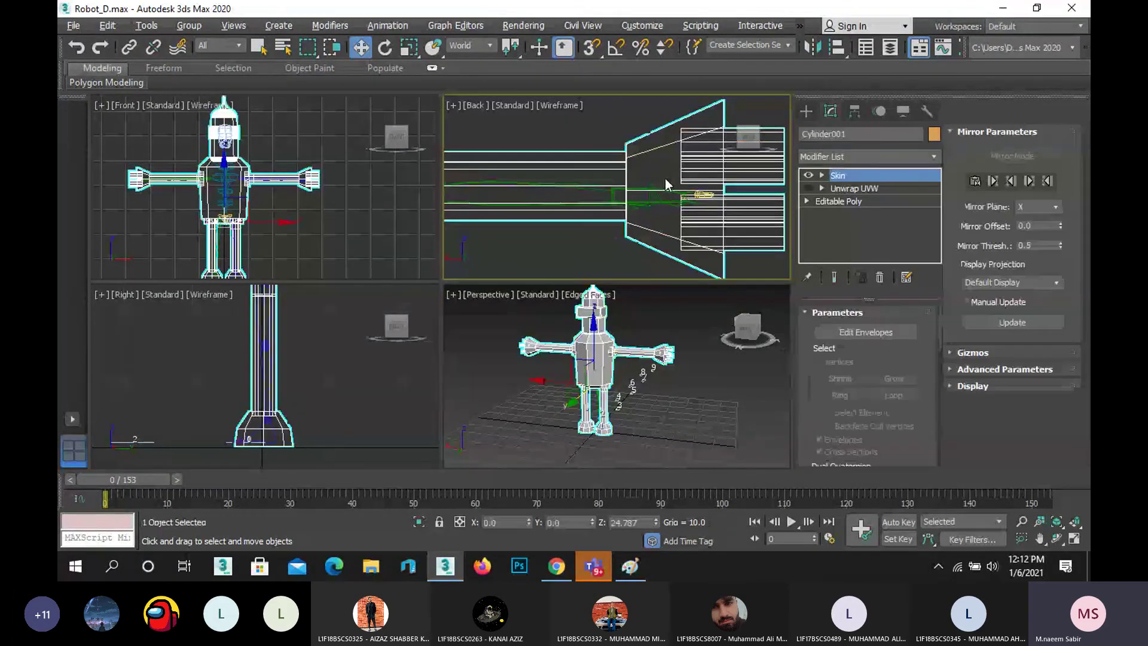
click(650, 208)
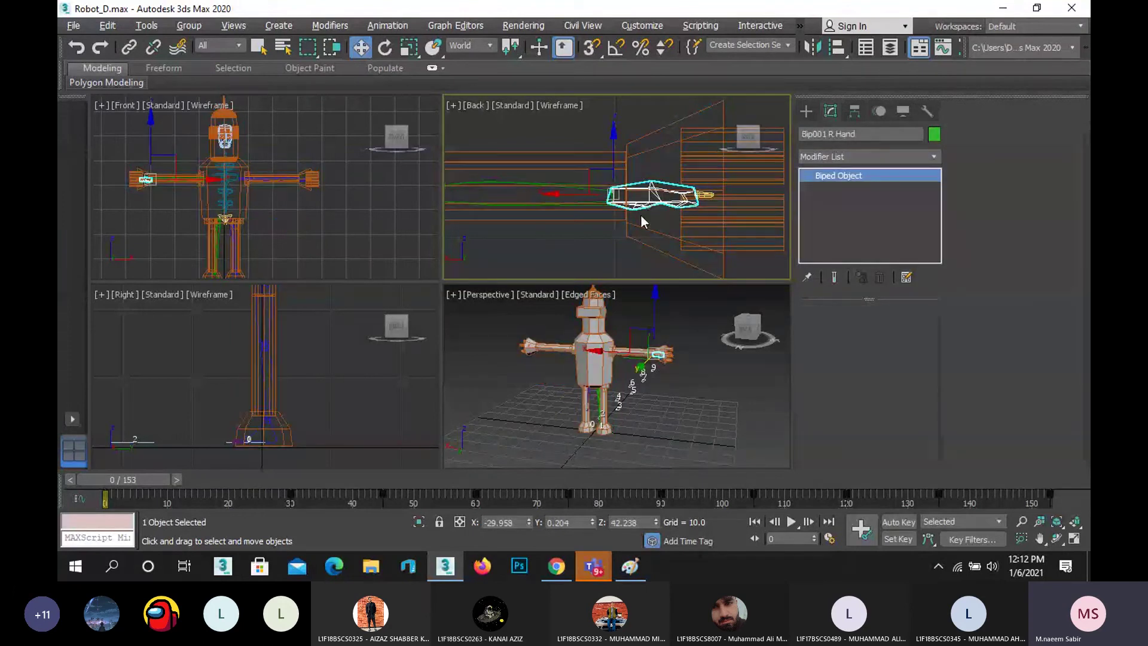
scroll(641, 217, down, 2)
drag(623, 148, 632, 119)
scroll(666, 333, up, 5)
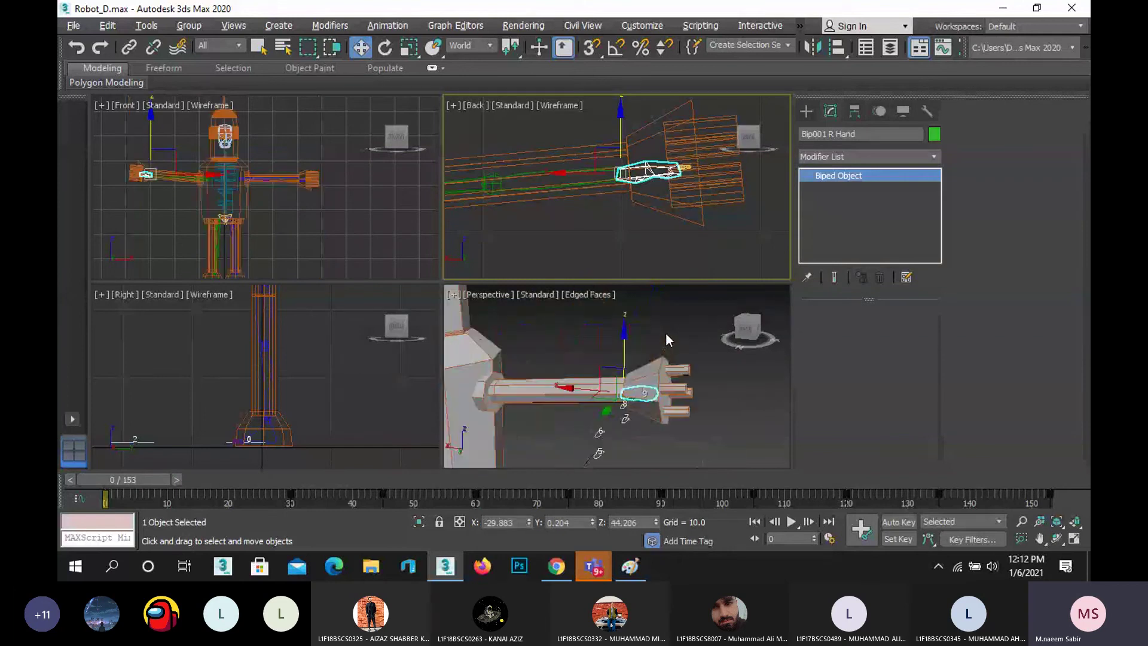
drag(621, 122, 630, 159)
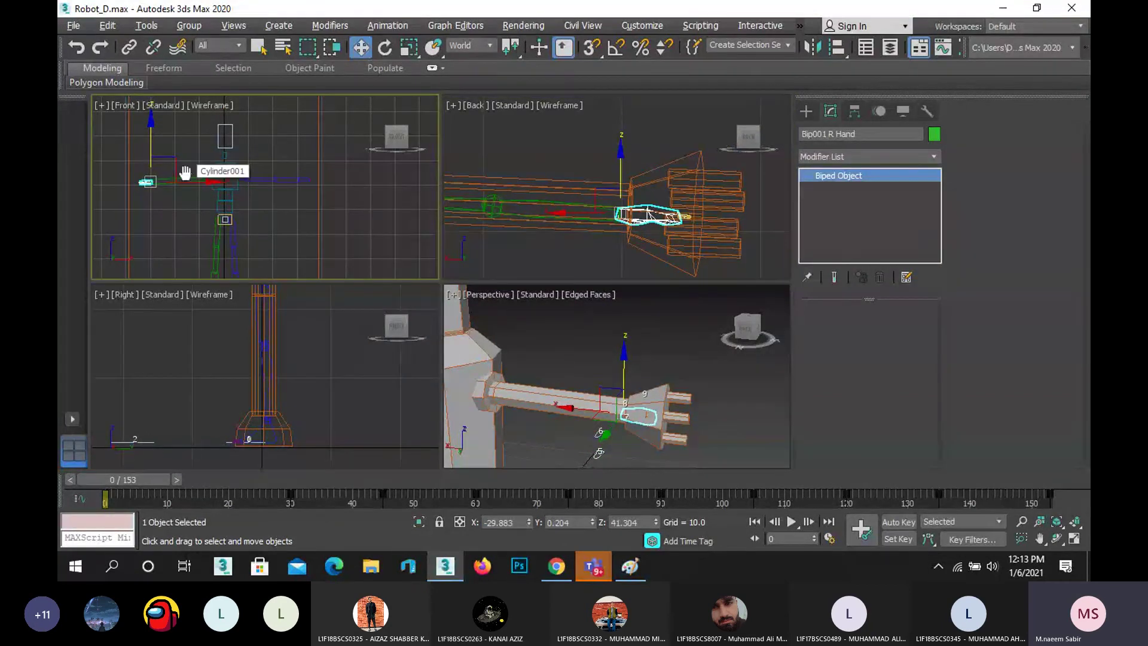
- Change the Front viewport to Top and swing the right hand bone forward of the body to test how the arm mesh bends
click(125, 106)
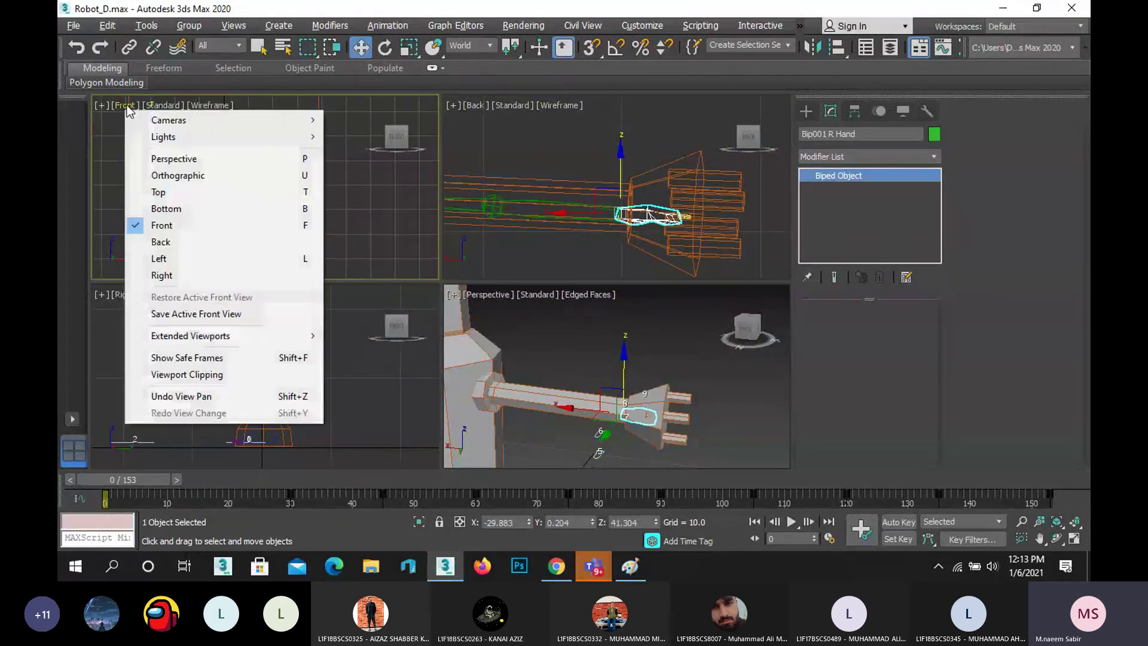
click(173, 191)
middle_drag(242, 225, 376, 222)
drag(219, 167, 255, 227)
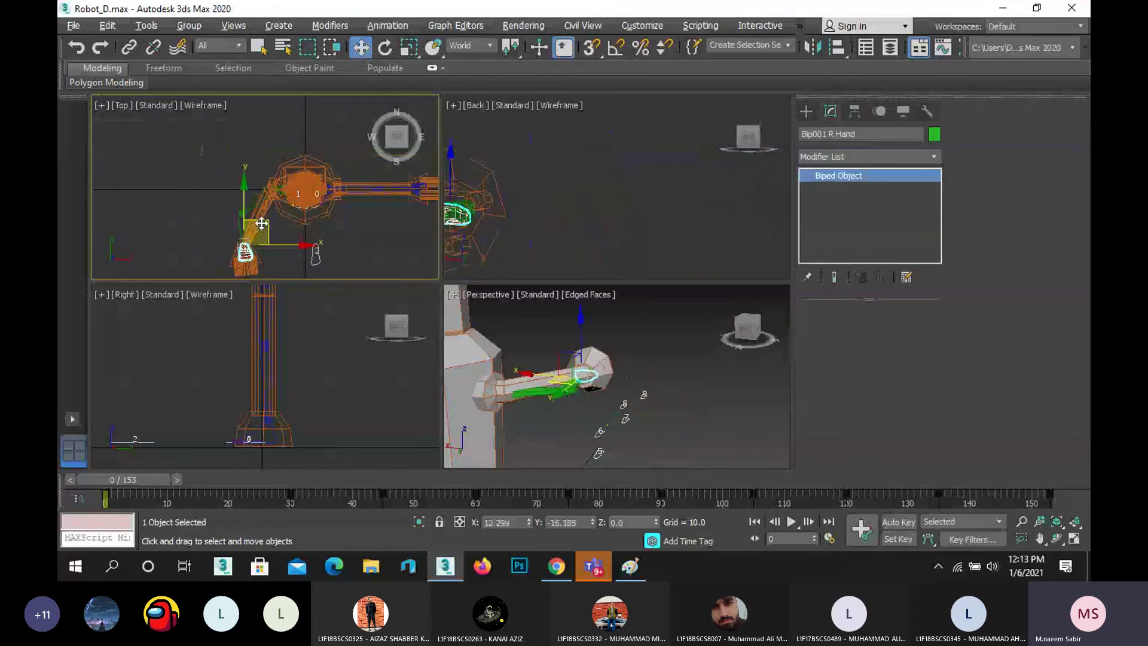
right_click(622, 321)
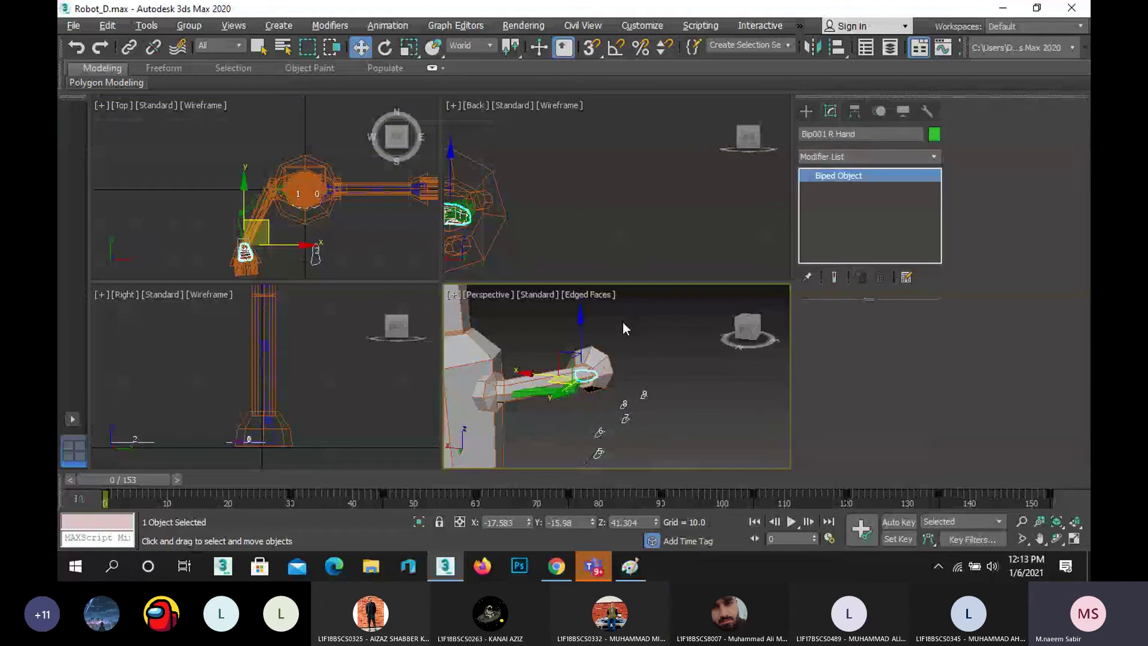
click(1057, 537)
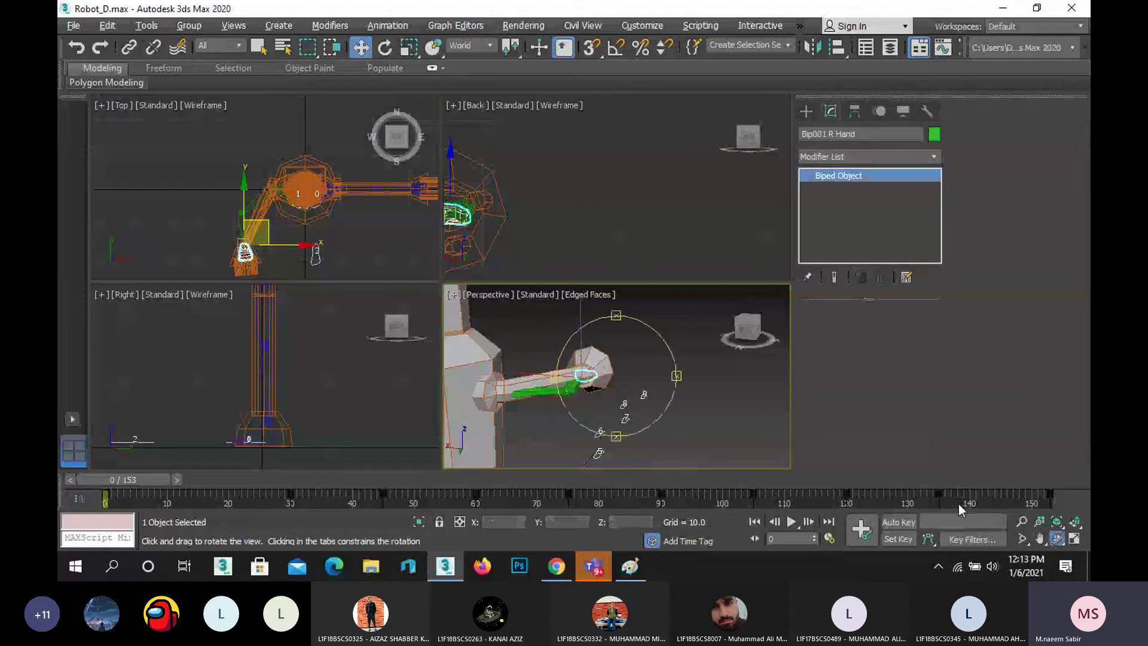
drag(622, 382, 558, 428)
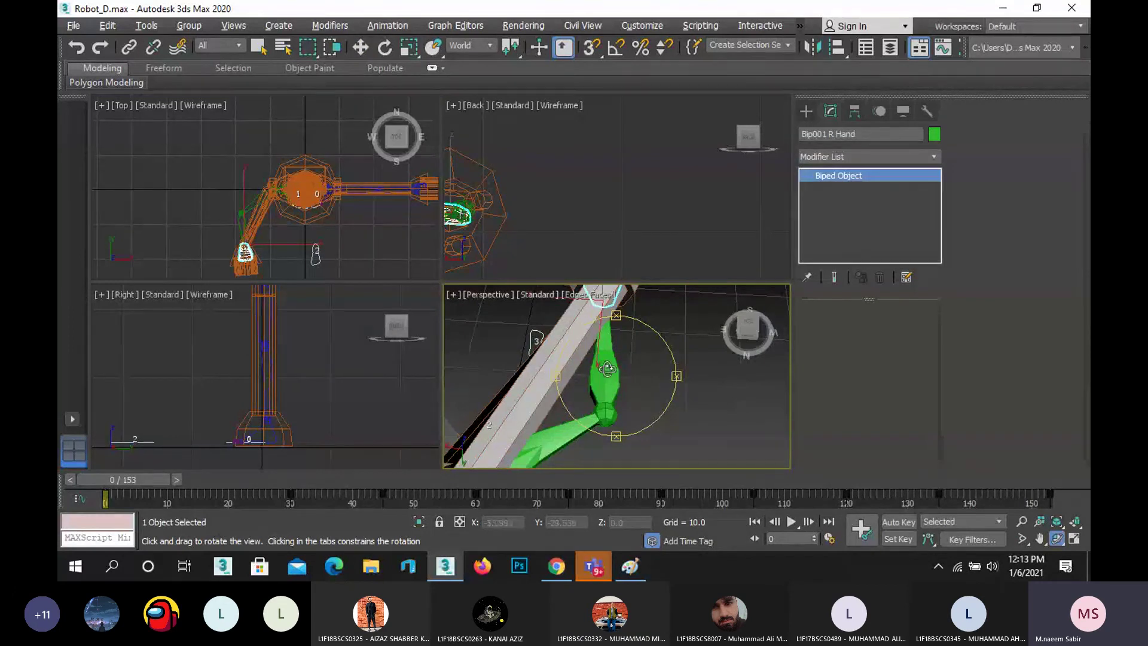
mouse_move(617, 381)
mouse_down()
mouse_move(597, 359)
mouse_move(606, 366)
mouse_up()
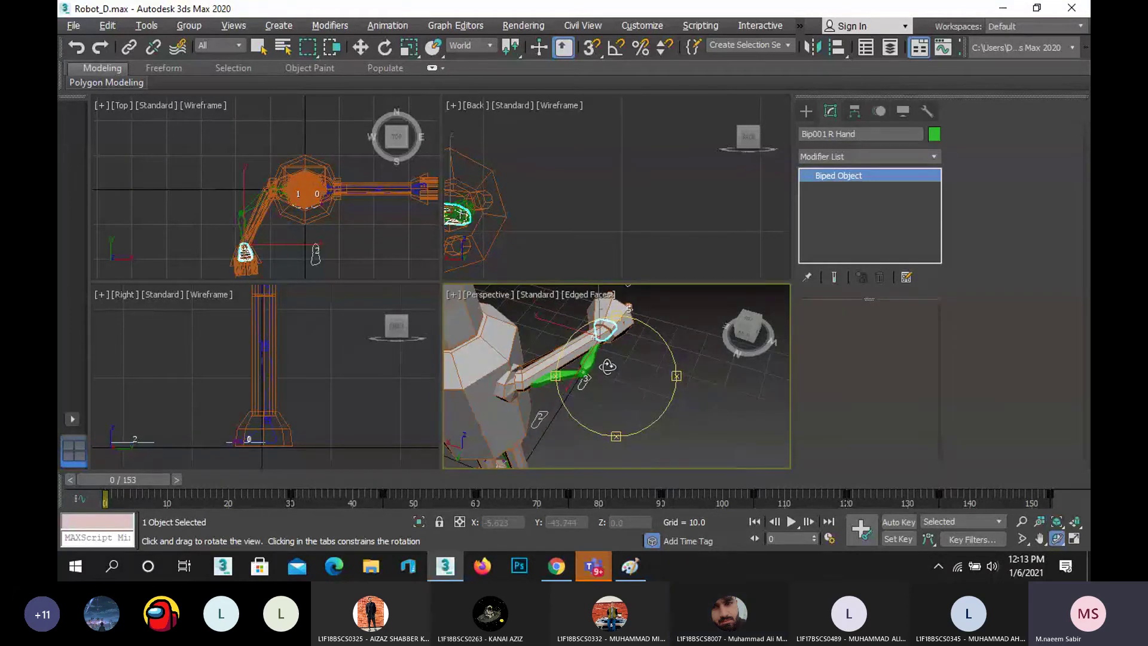
- Move the right hand bone back out to the robot's side in the Top view so the arm is straight
key(w)
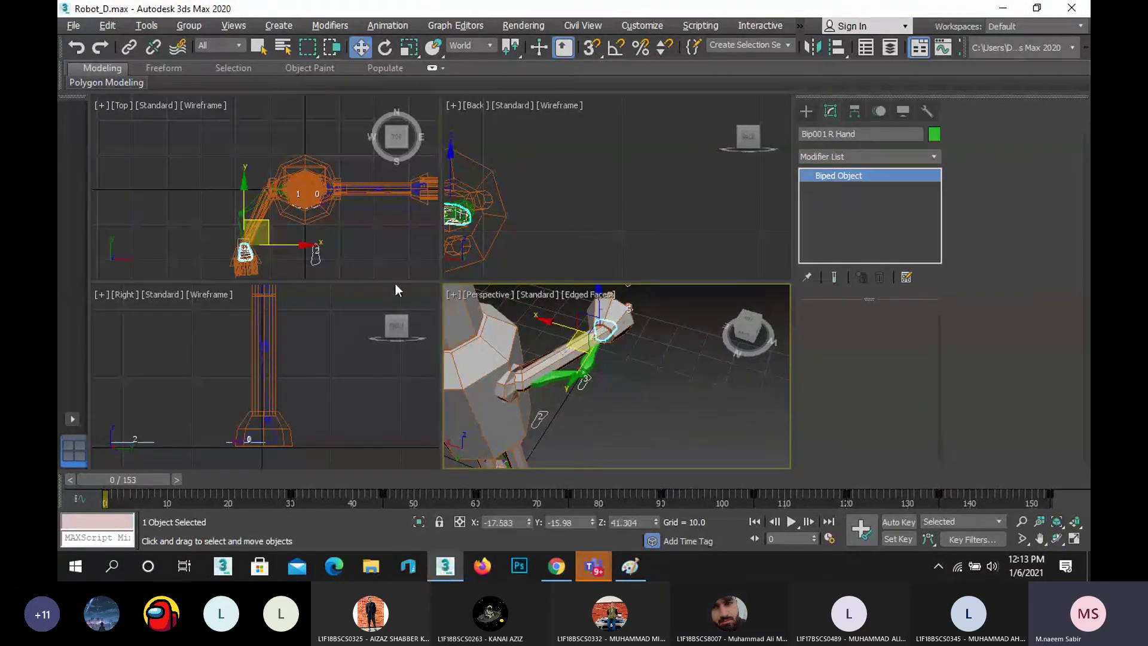
middle_click(202, 178)
drag(262, 223, 176, 165)
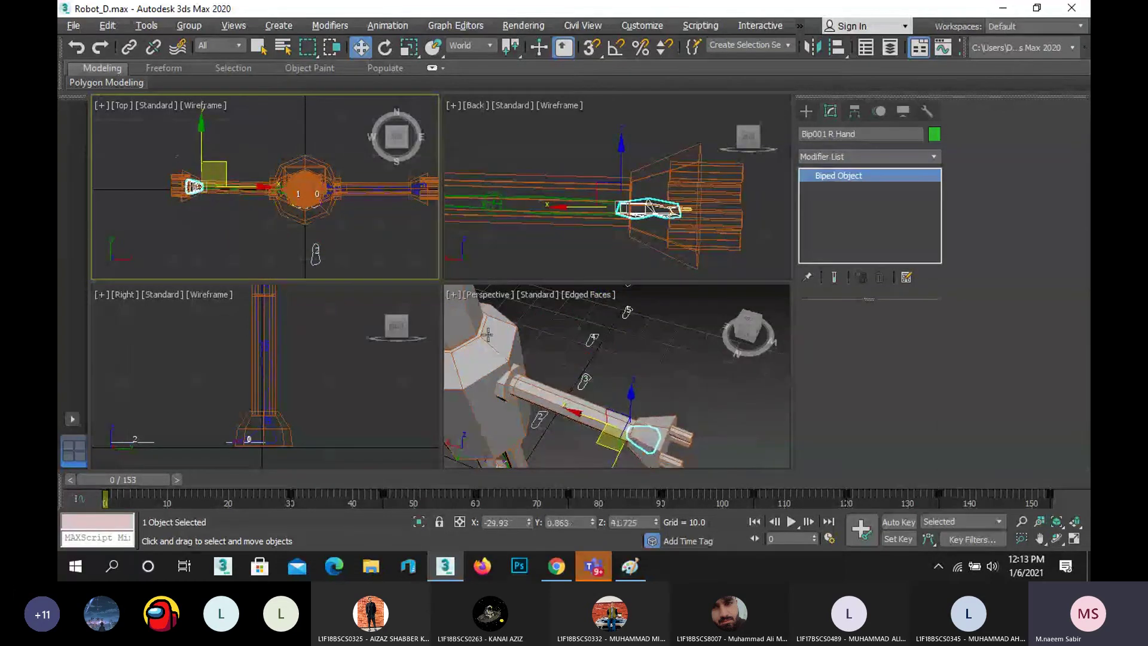
- Select the robot mesh and go to its Editable Poly level beneath the Skin modifier, accepting the topology warning
click(668, 392)
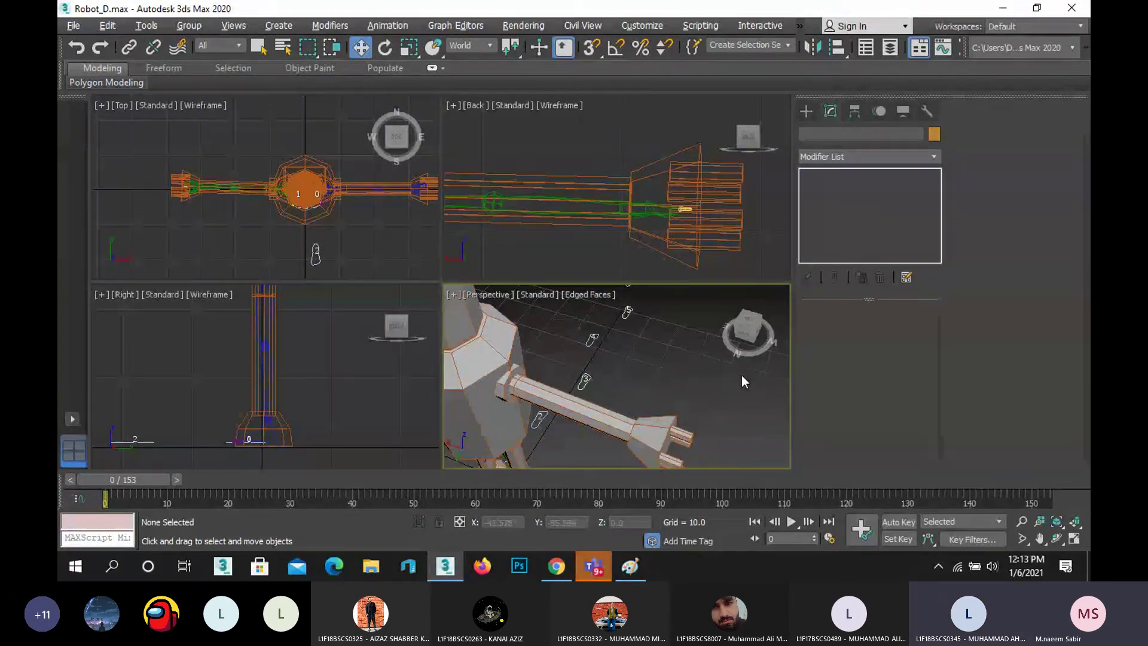
click(525, 360)
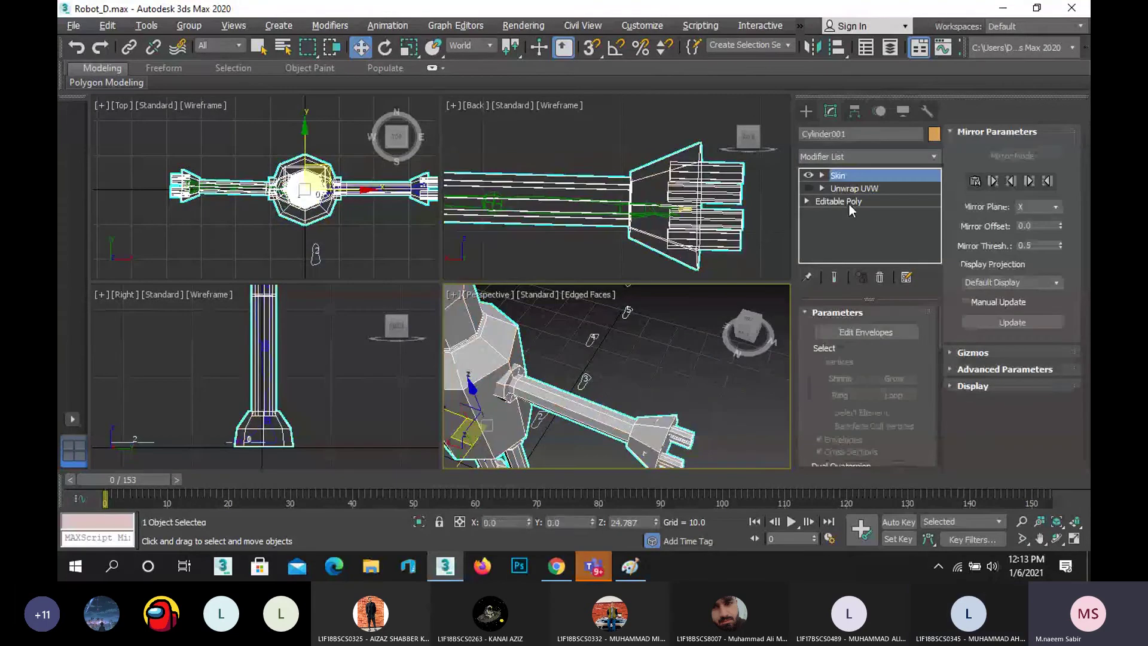
click(848, 202)
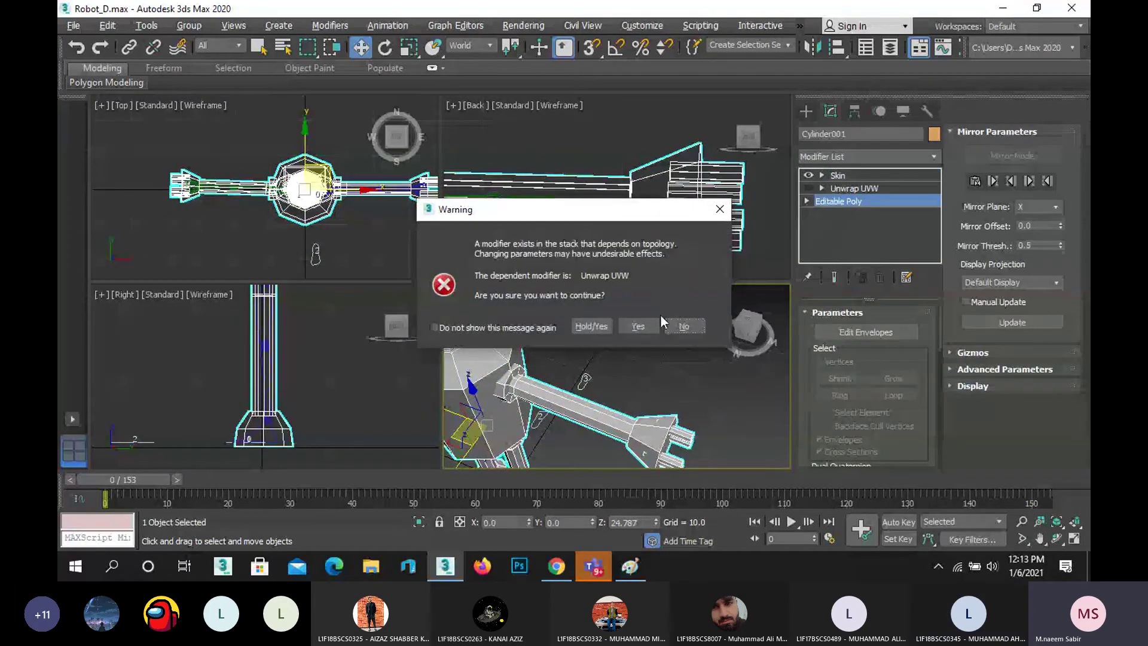
click(639, 326)
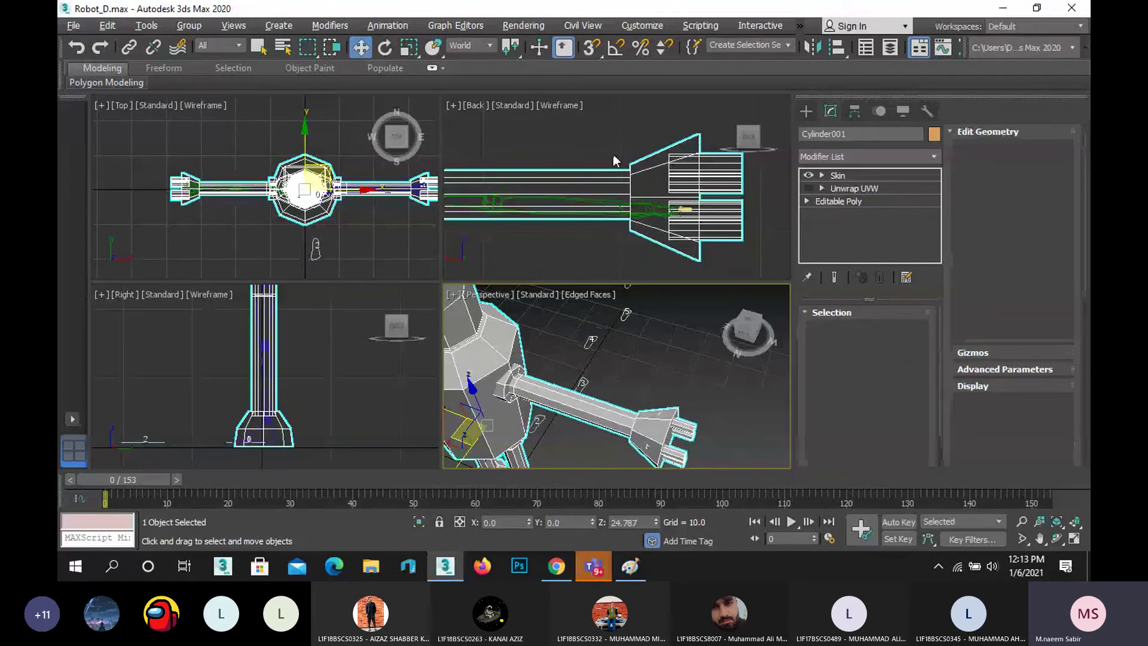
- Add two edge loops with Swift Loop around the robot's right elbow in the Back view
click(561, 182)
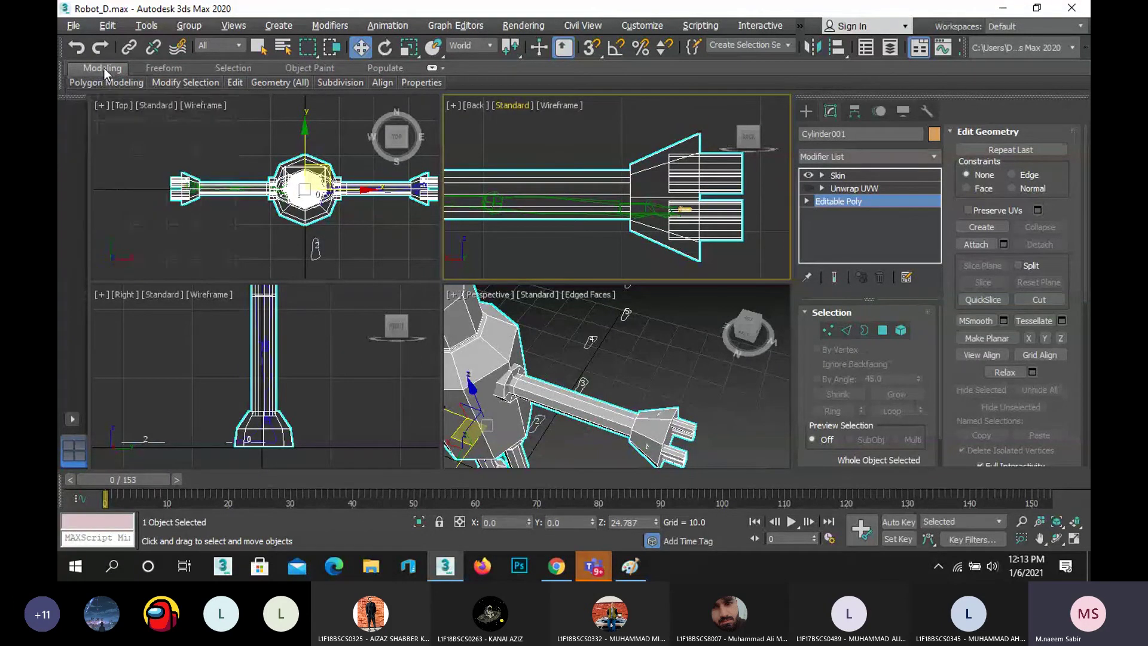
click(429, 69)
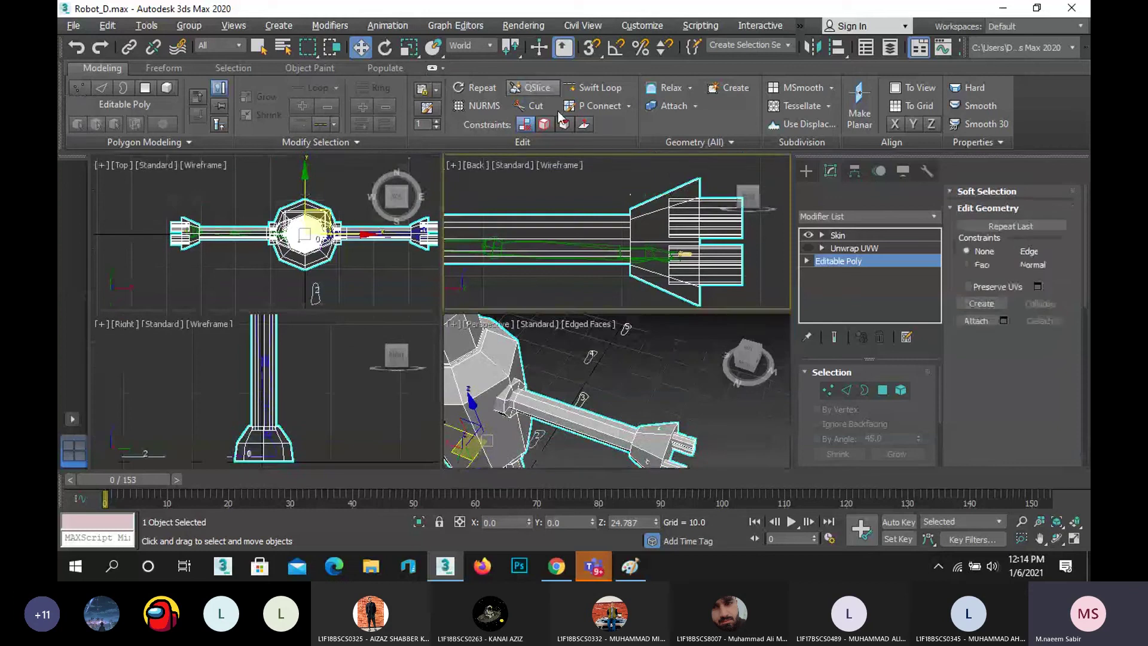
middle_drag(560, 202, 667, 191)
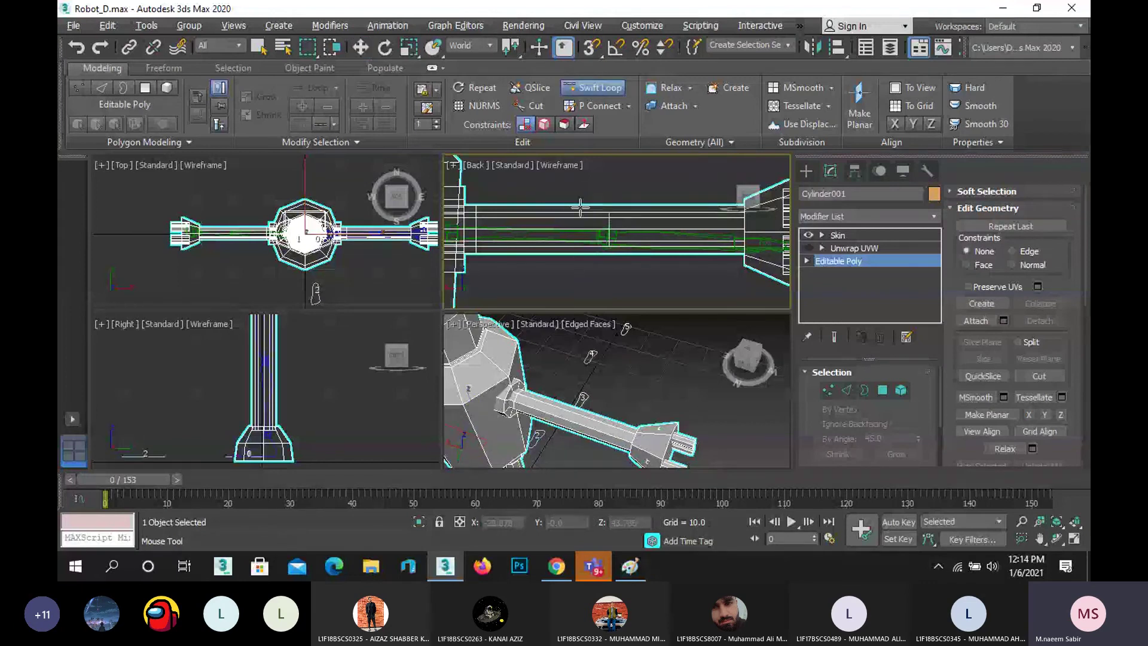
click(592, 252)
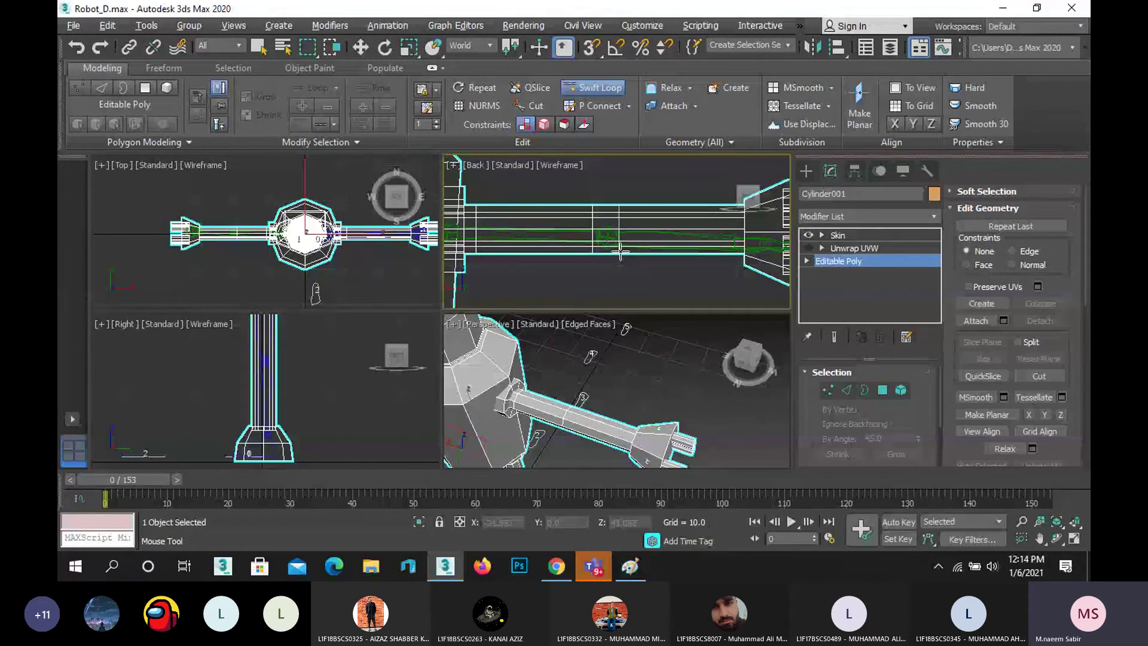
- Add two Swift Loop edge loops around the robot's left elbow, one on each side of the joint
scroll(620, 257, down, 5)
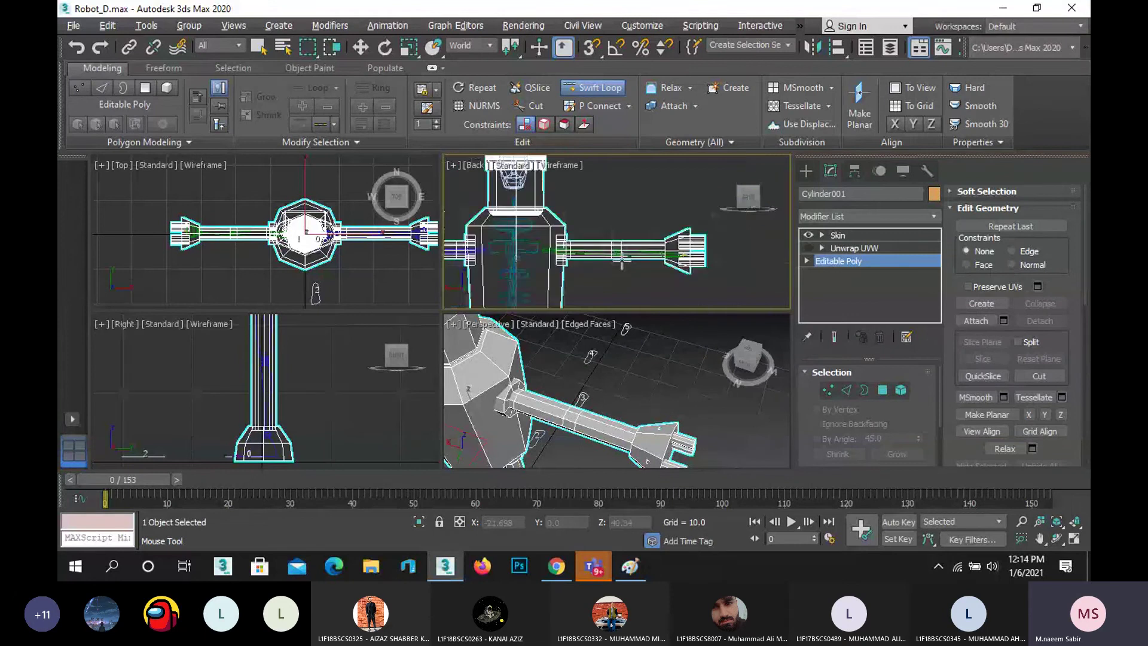
scroll(621, 260, down, 4)
scroll(569, 262, up, 6)
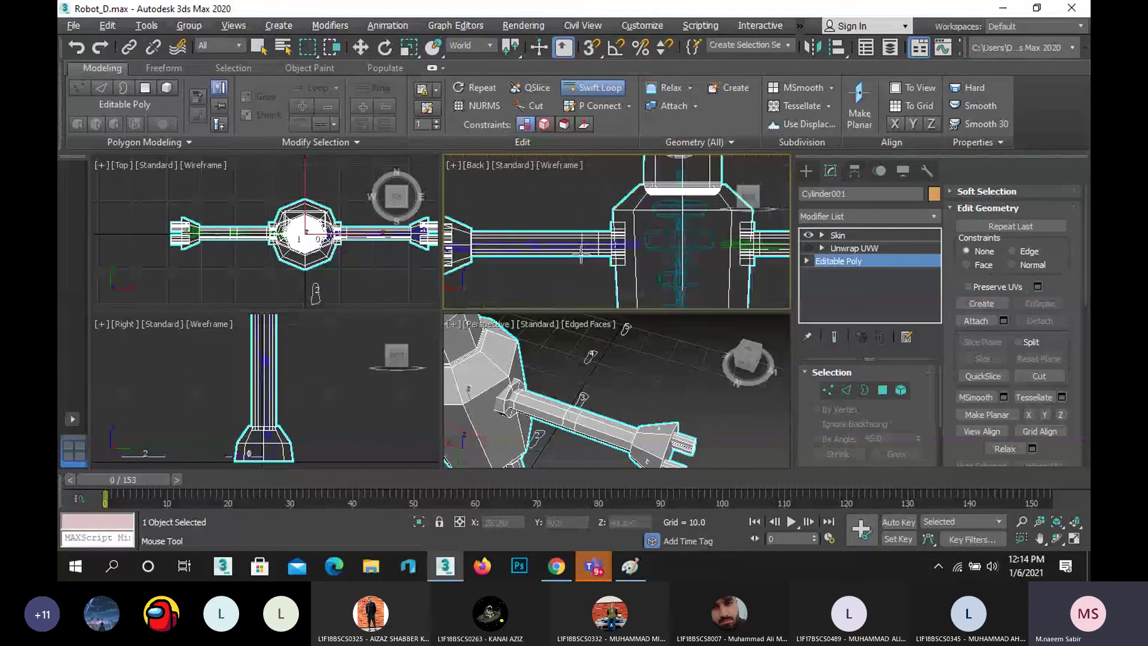
scroll(581, 256, up, 4)
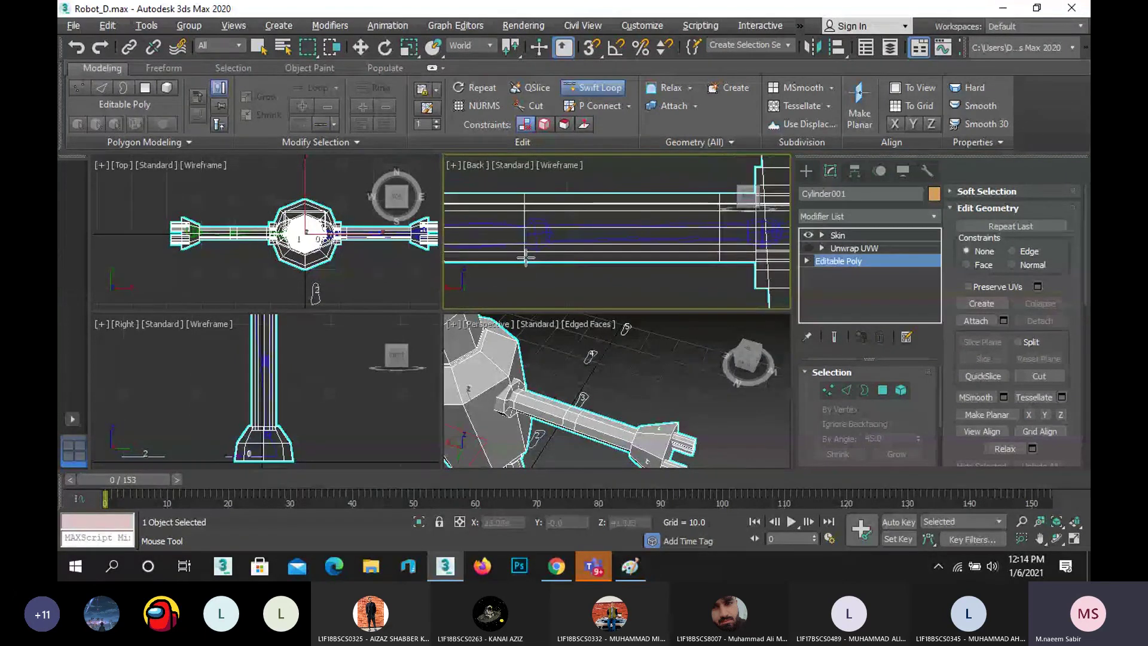
click(522, 261)
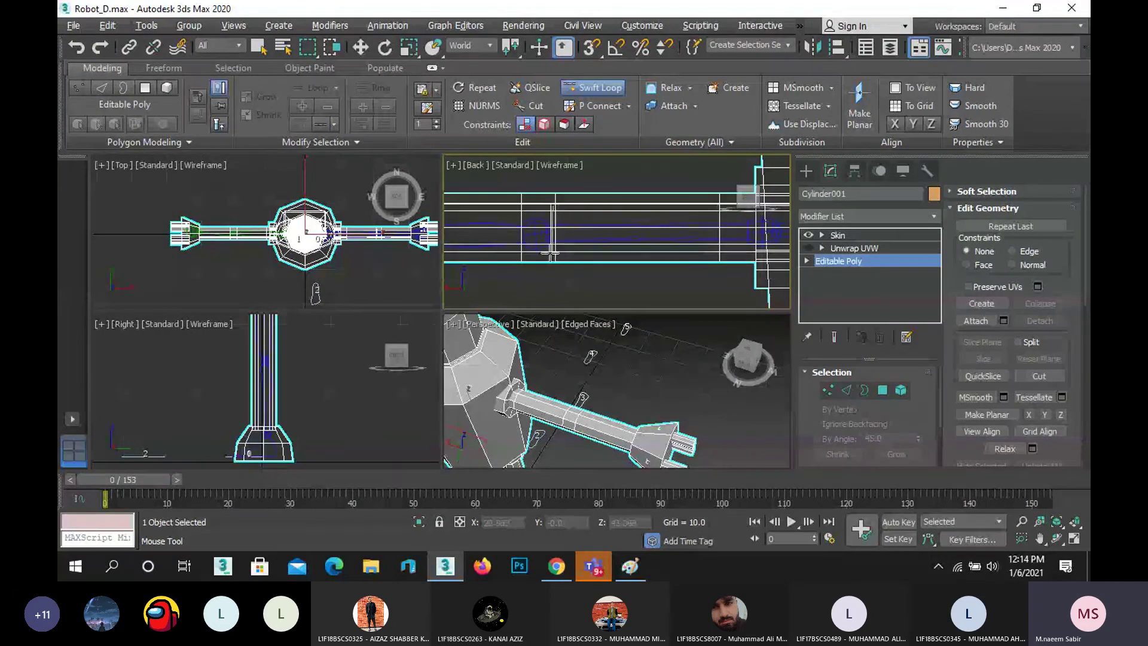
- Add two Swift Loop edge loops around the robot's right knee, above and below the joint
scroll(655, 270, down, 10)
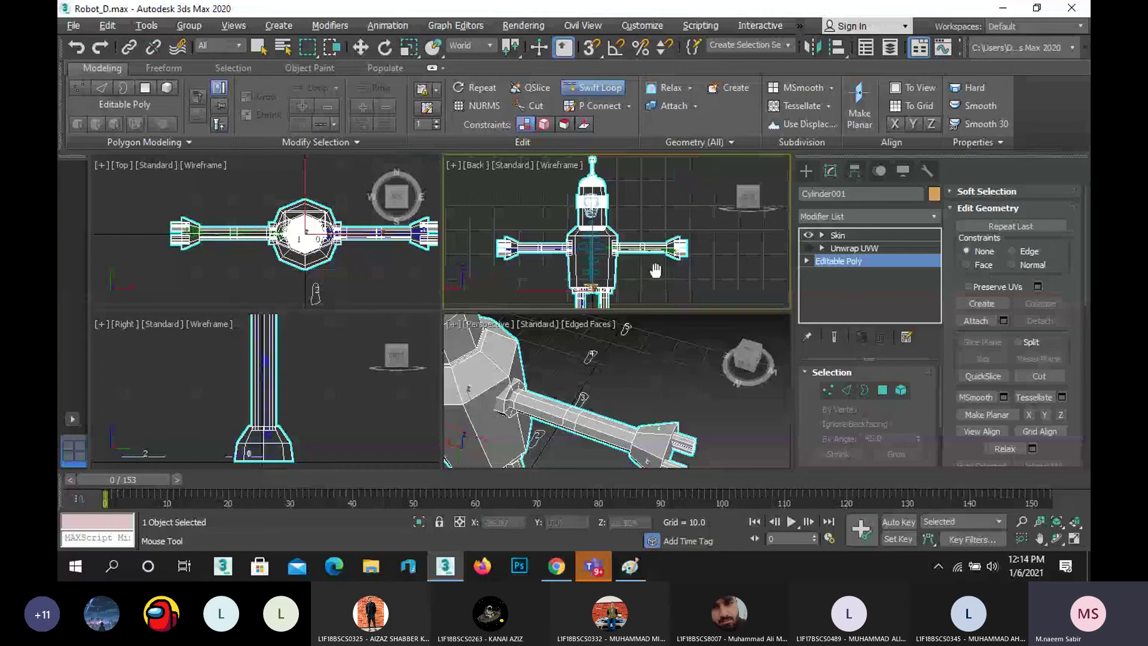
scroll(656, 271, up, 10)
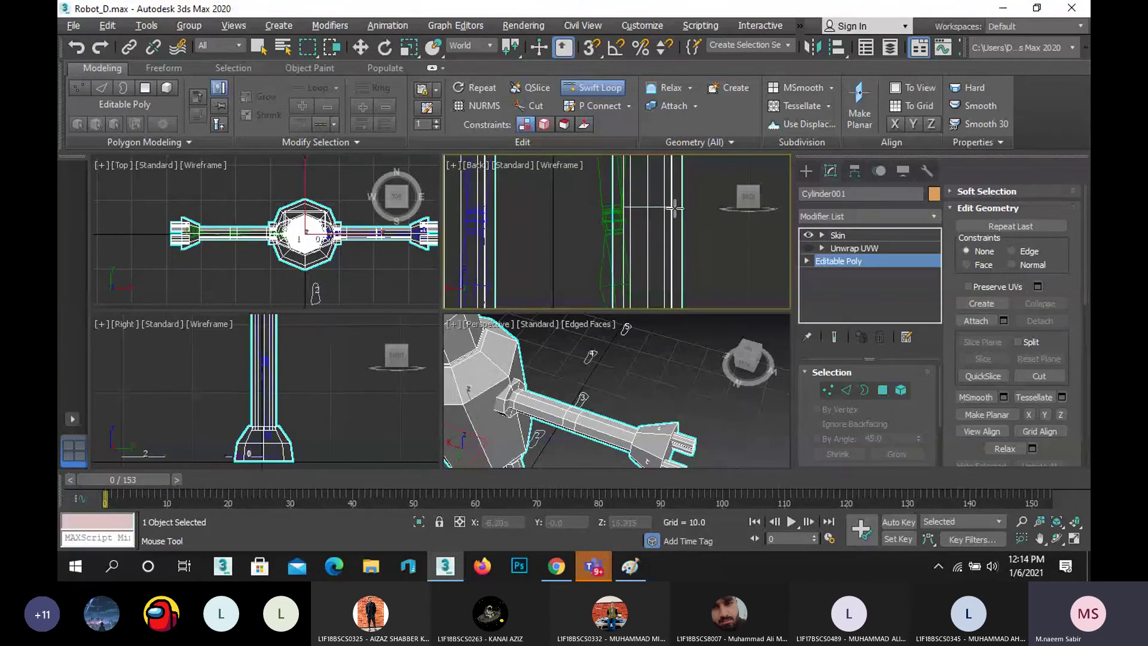
click(676, 203)
click(681, 242)
- Add two matching Swift Loop edge loops around the robot's left knee
scroll(694, 257, down, 3)
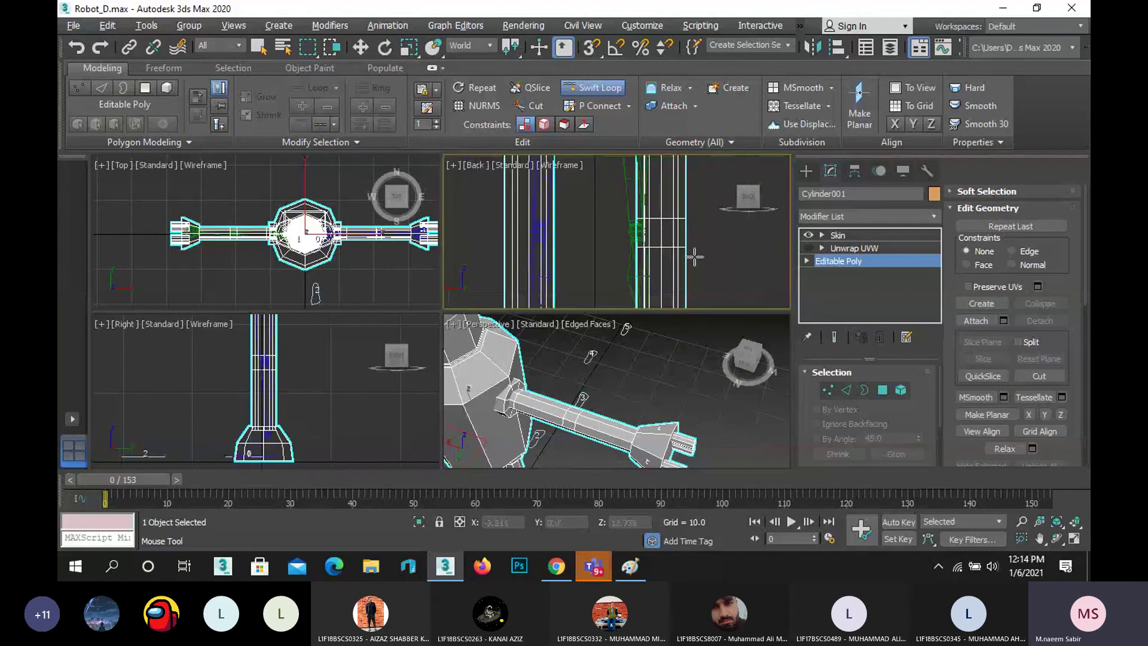
scroll(649, 250, up, 2)
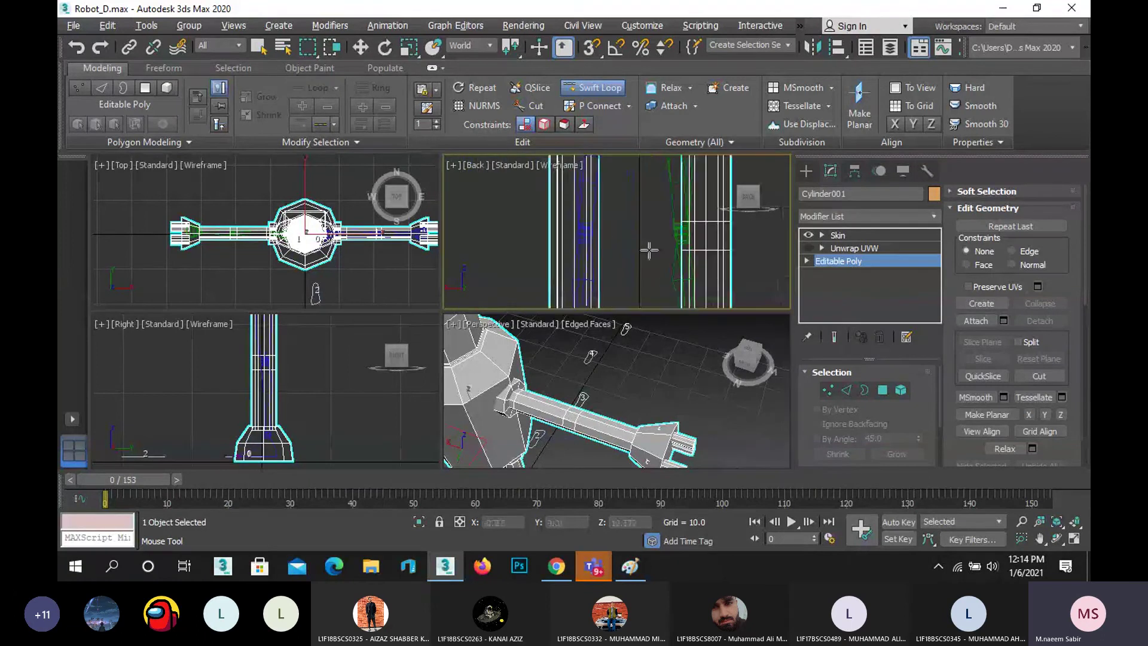
click(550, 220)
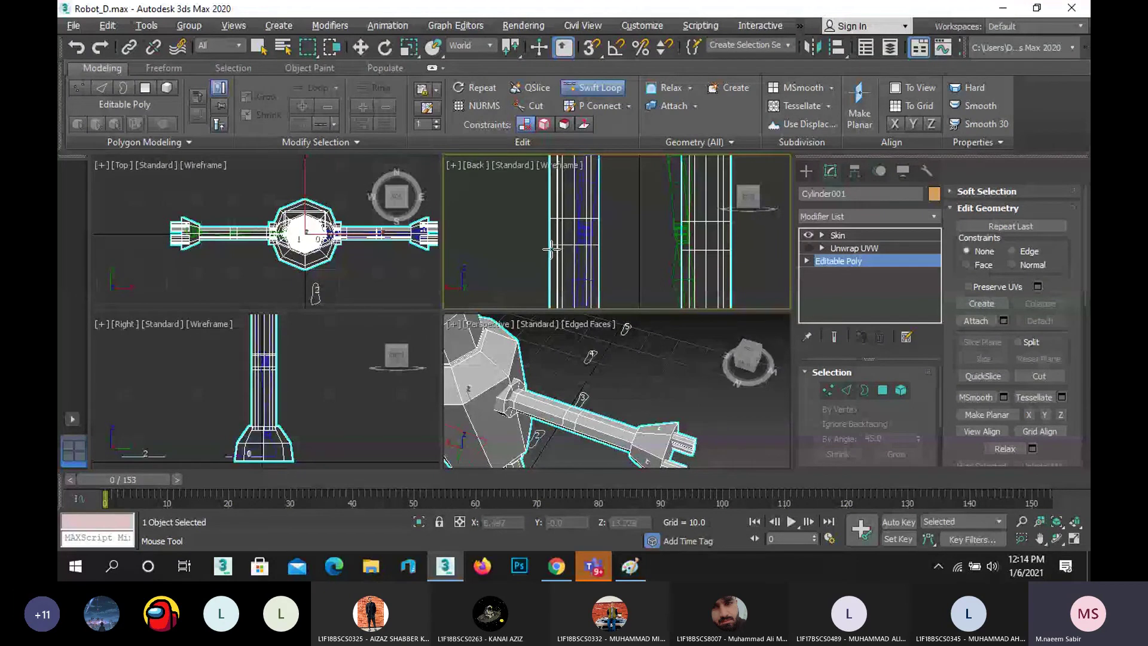
scroll(551, 249, down, 8)
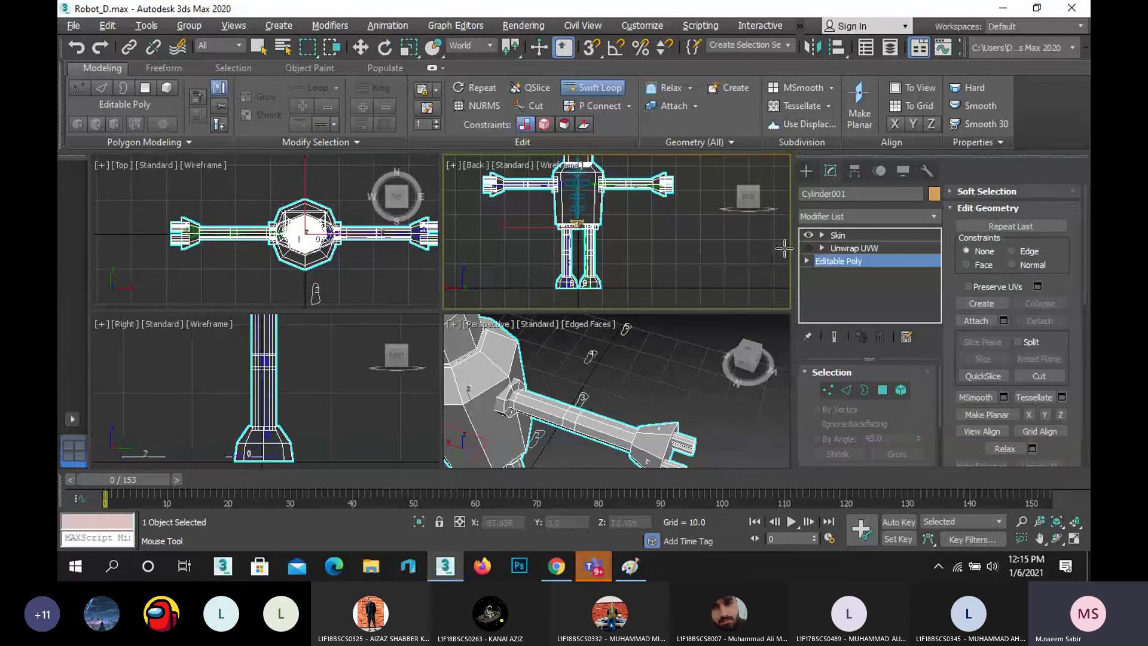
- Return to the Skin level of the robot's modifier stack
click(840, 235)
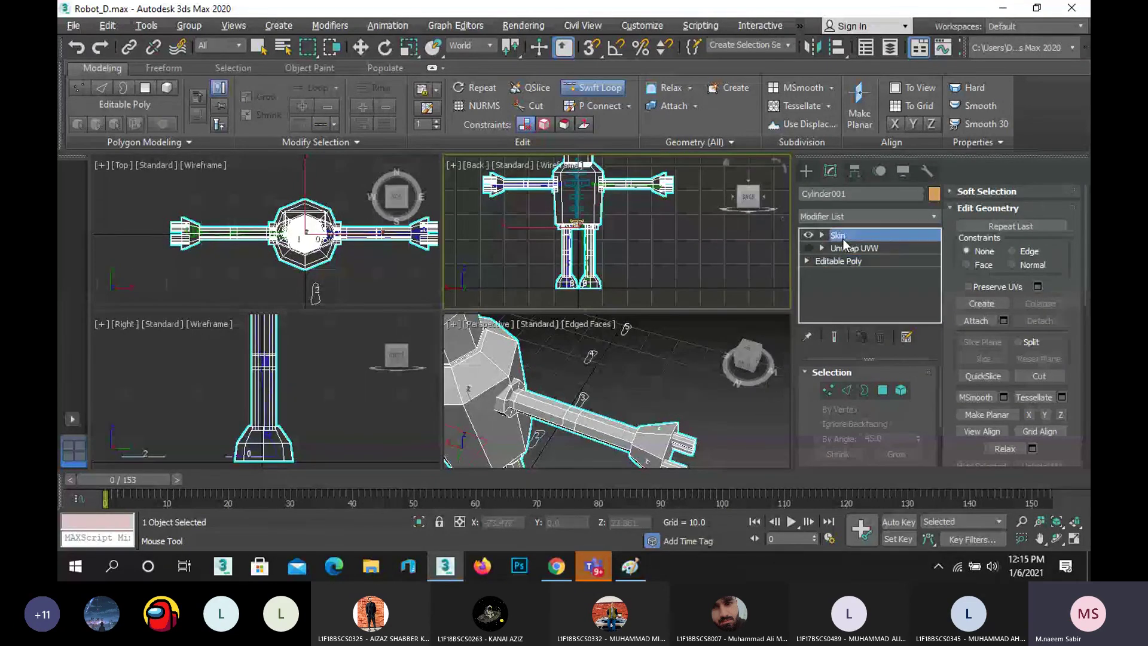
click(851, 262)
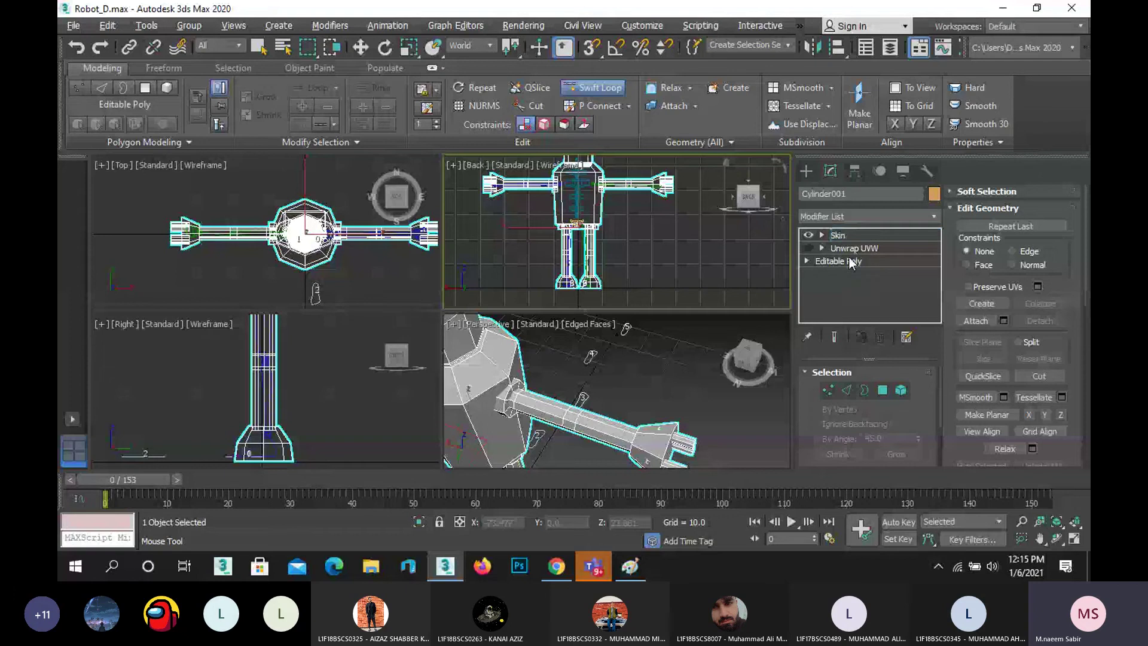
click(840, 235)
- Move the Bip001 L Hand bone forward and inward in the Top view and examine the elbow bend in Perspective
key(w)
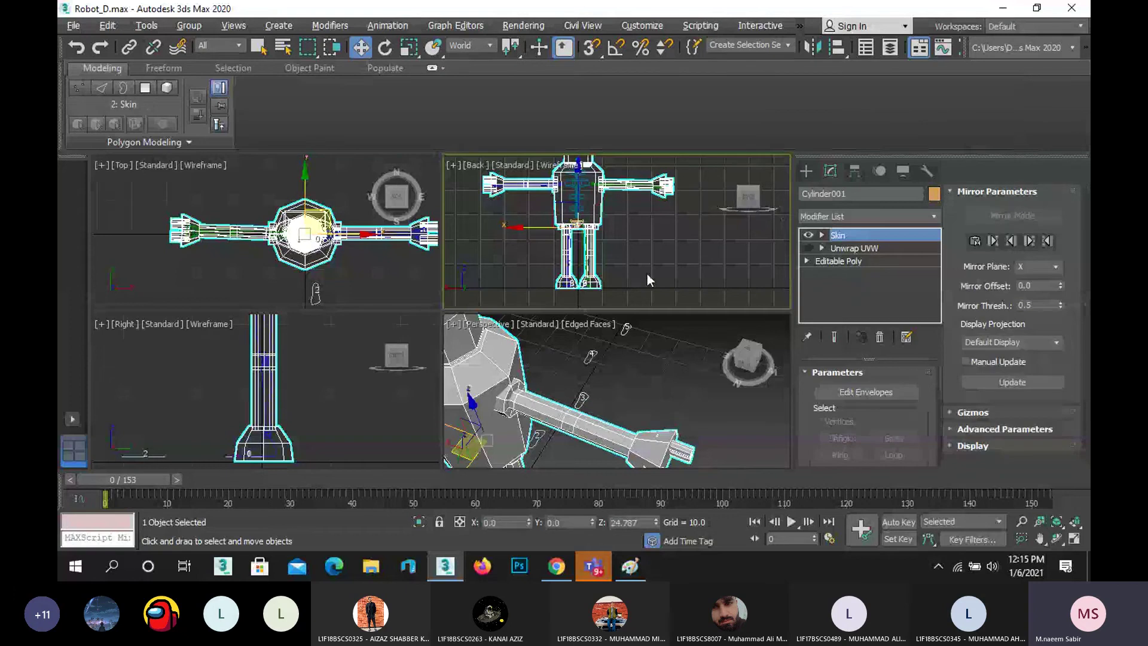
middle_click(348, 256)
scroll(348, 256, up, 5)
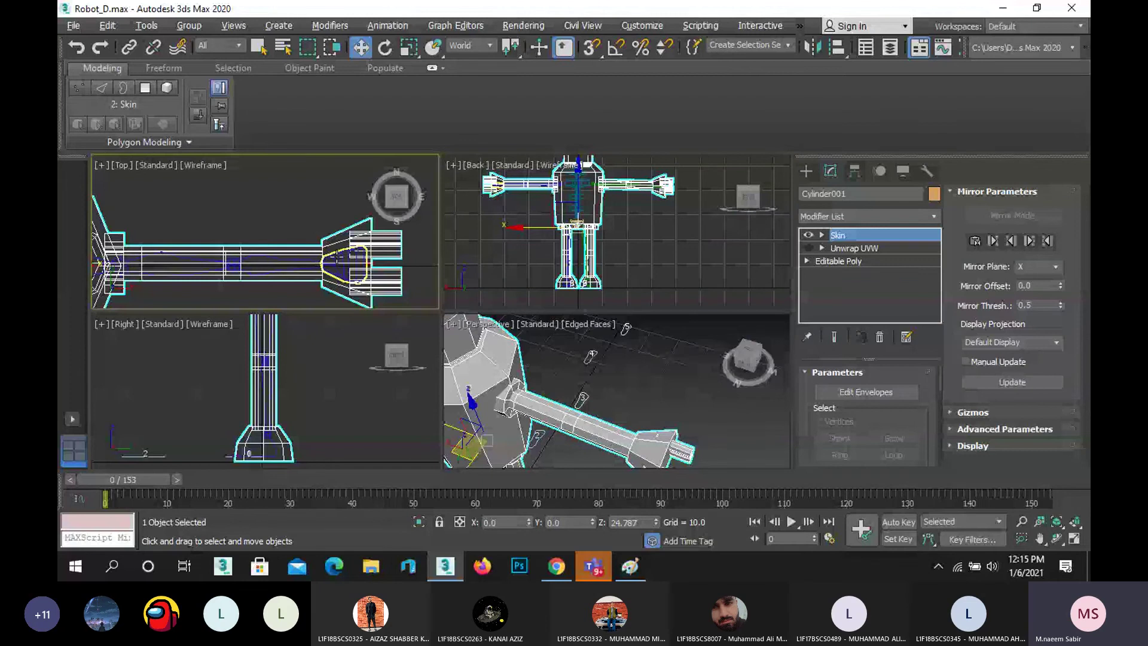
click(337, 259)
scroll(314, 220, down, 2)
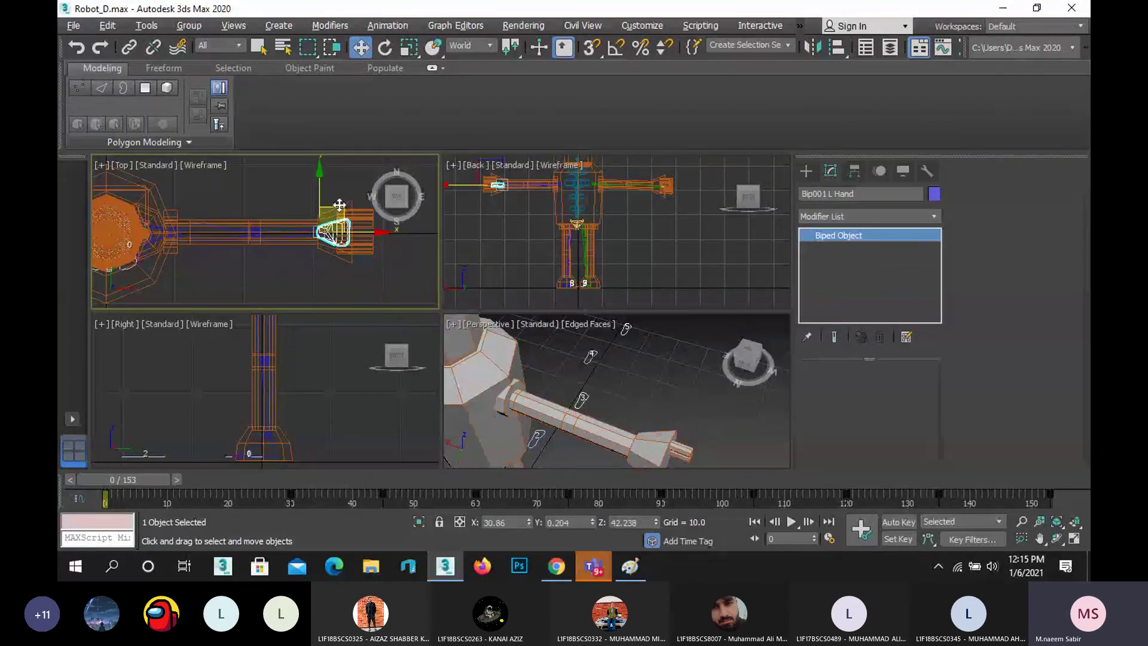
drag(339, 205, 318, 233)
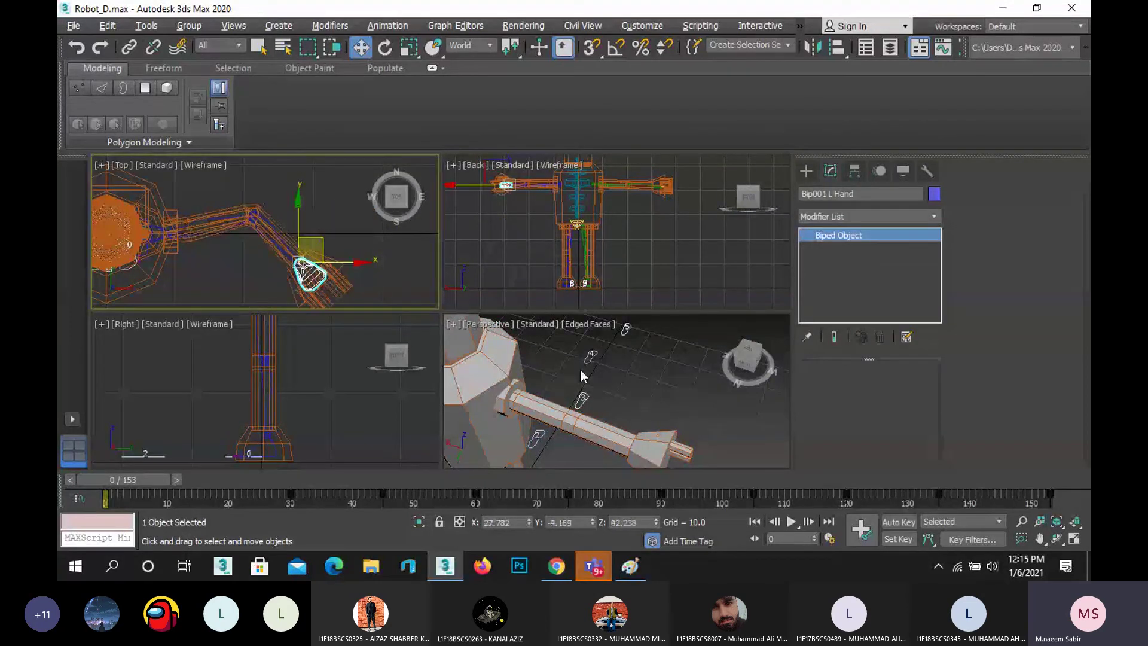
middle_drag(633, 393, 535, 409)
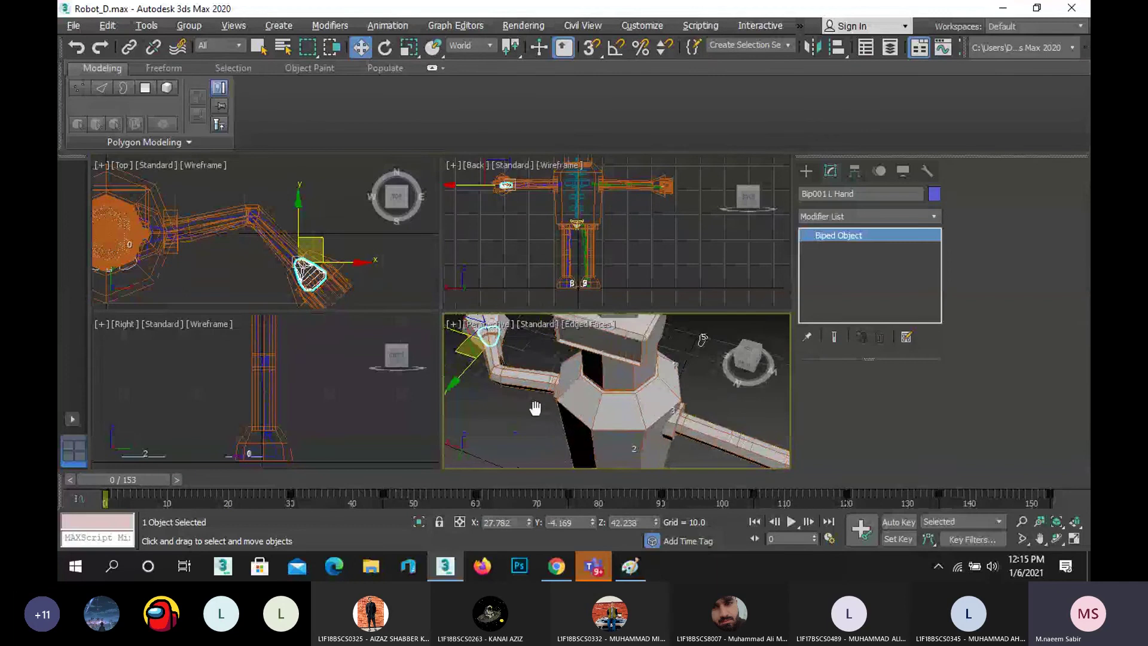
scroll(518, 413, up, 3)
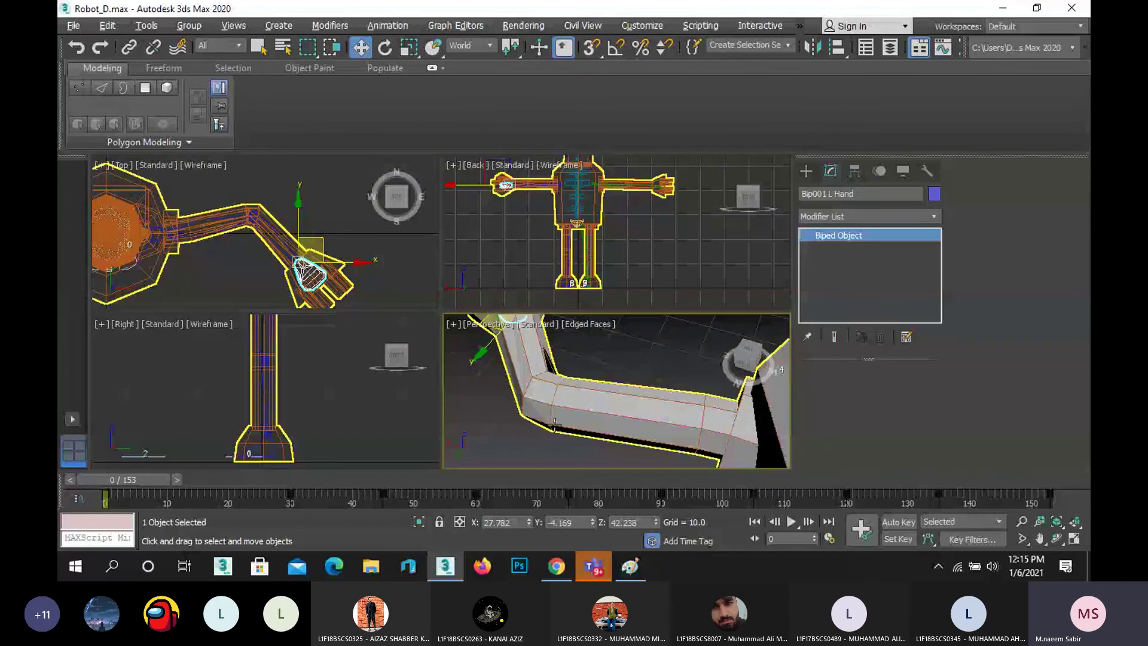
scroll(544, 421, down, 5)
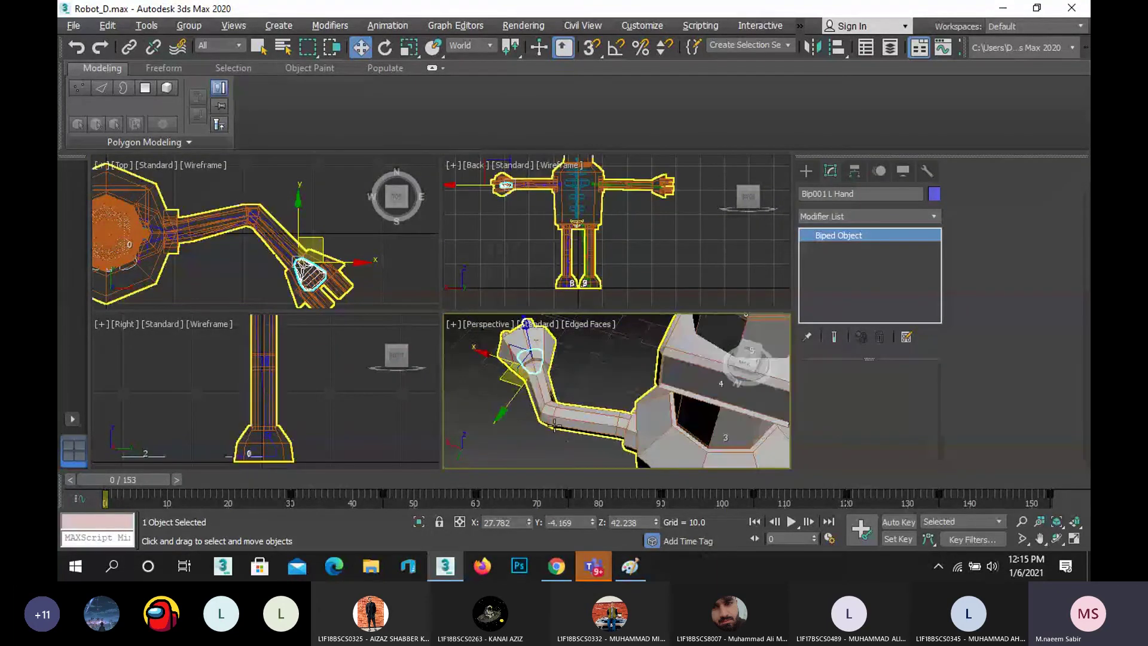
- Move the left hand bone back out to the robot's side so the arm is straight, and collapse the modeling ribbon
click(322, 239)
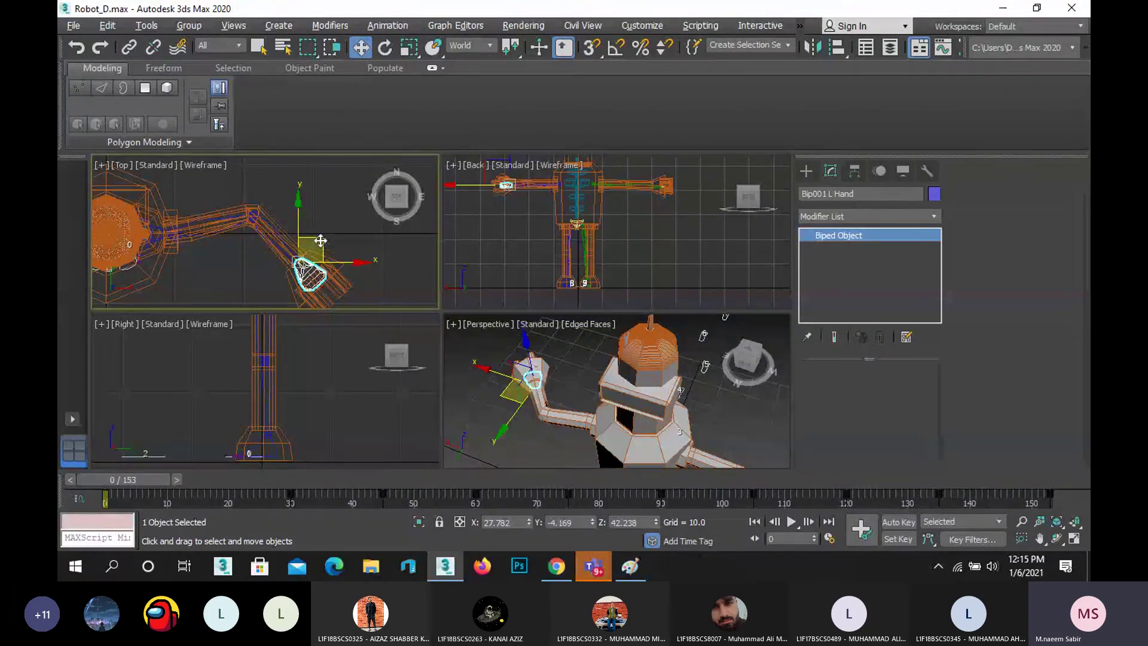
drag(320, 240, 379, 217)
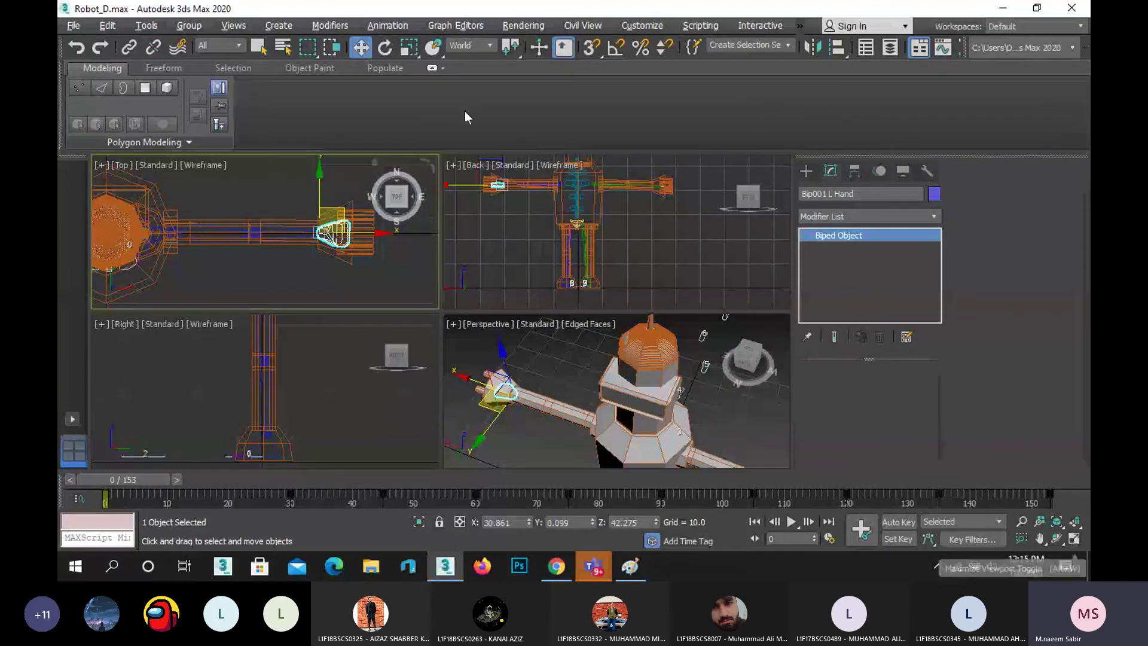
click(439, 68)
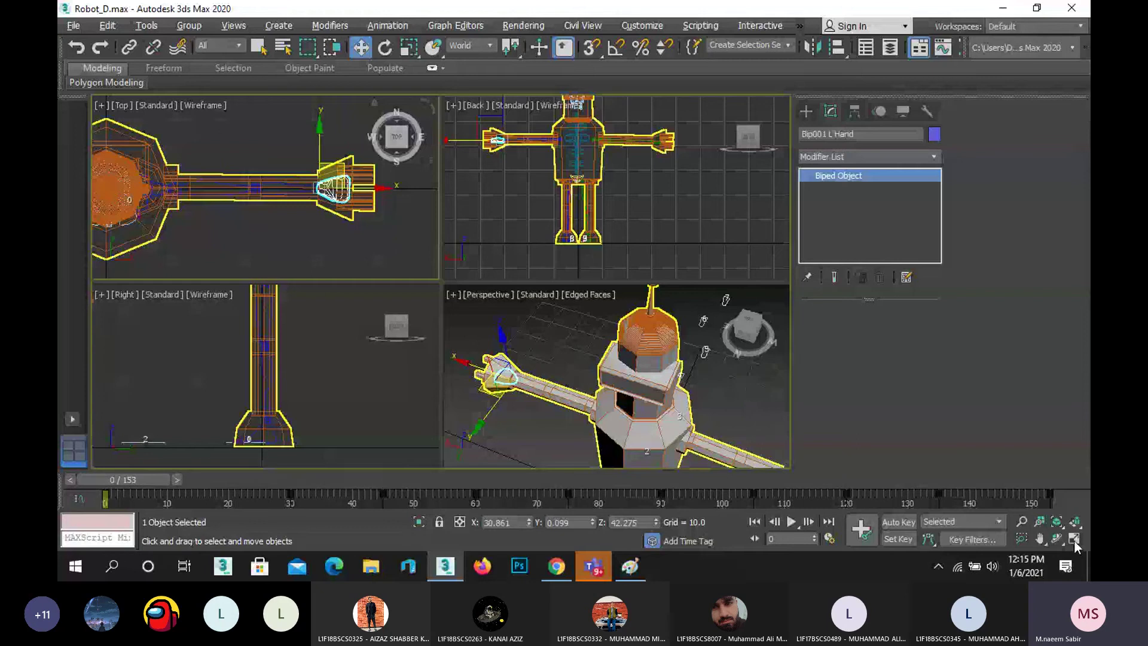
- Show a single maximized Perspective view with Default Shading and orbit it to see the robot and all its footsteps from the front side
click(1074, 538)
click(1056, 538)
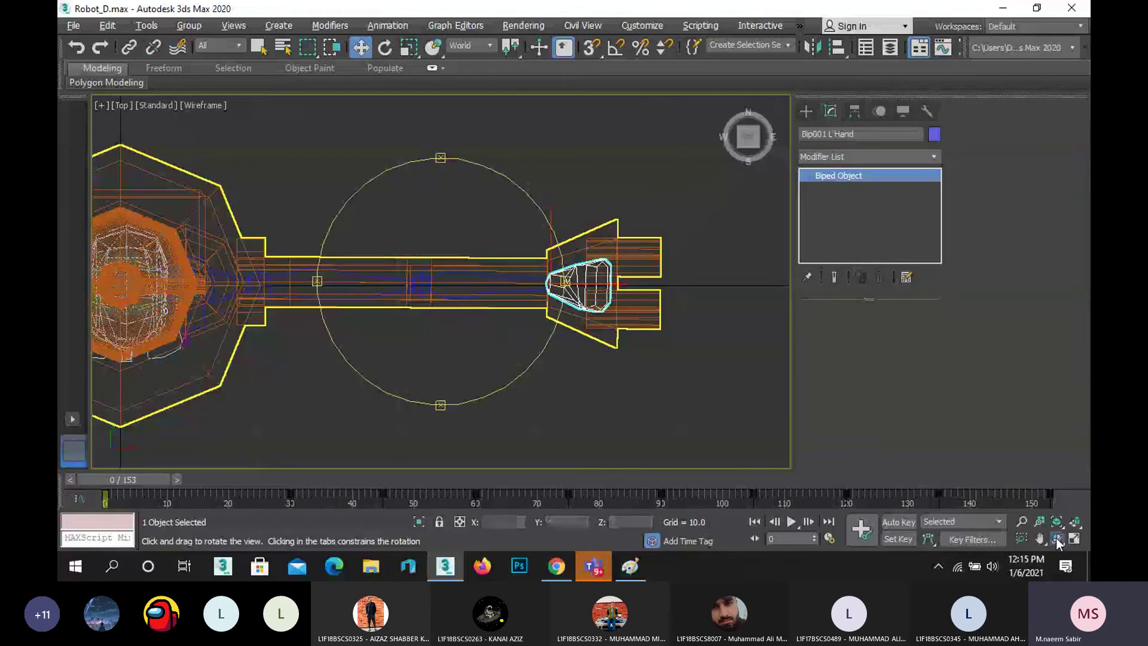
drag(339, 228, 618, 376)
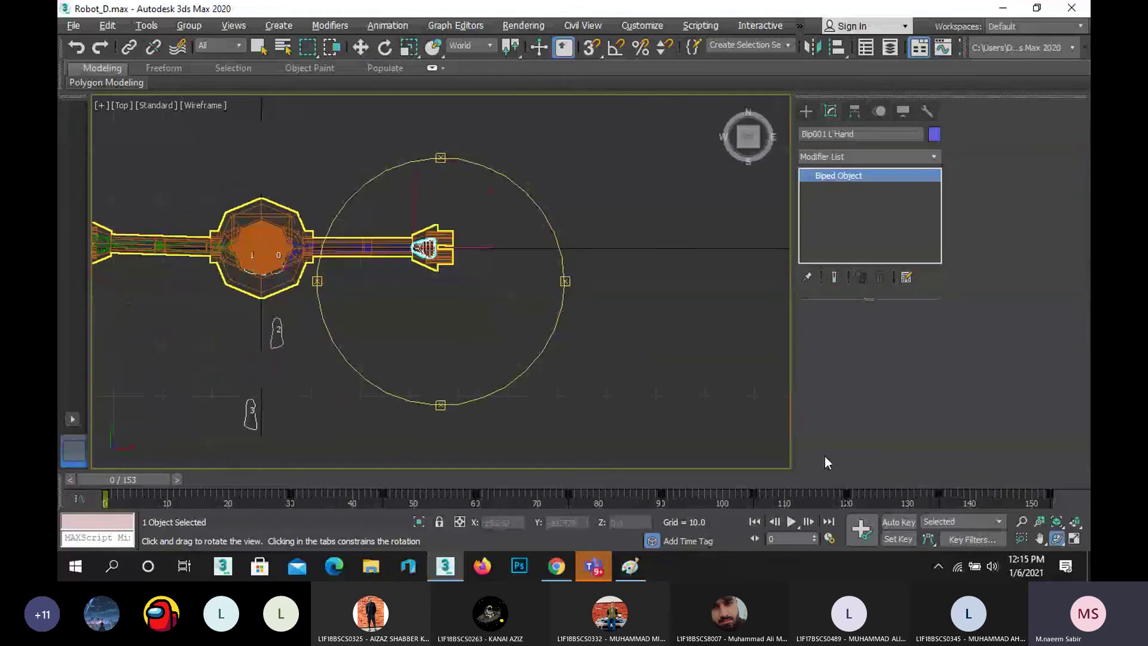
key(p)
scroll(614, 369, down, 8)
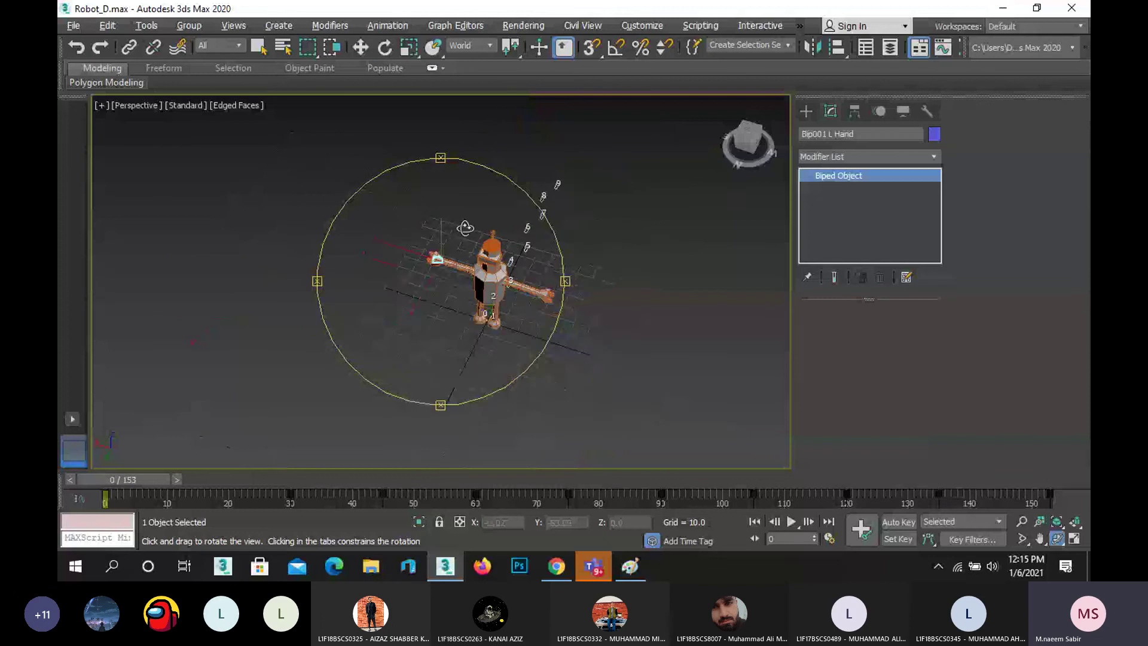
mouse_move(501, 300)
mouse_down()
mouse_move(396, 286)
mouse_move(466, 305)
mouse_move(374, 264)
mouse_move(376, 299)
mouse_move(419, 293)
mouse_move(359, 238)
mouse_up()
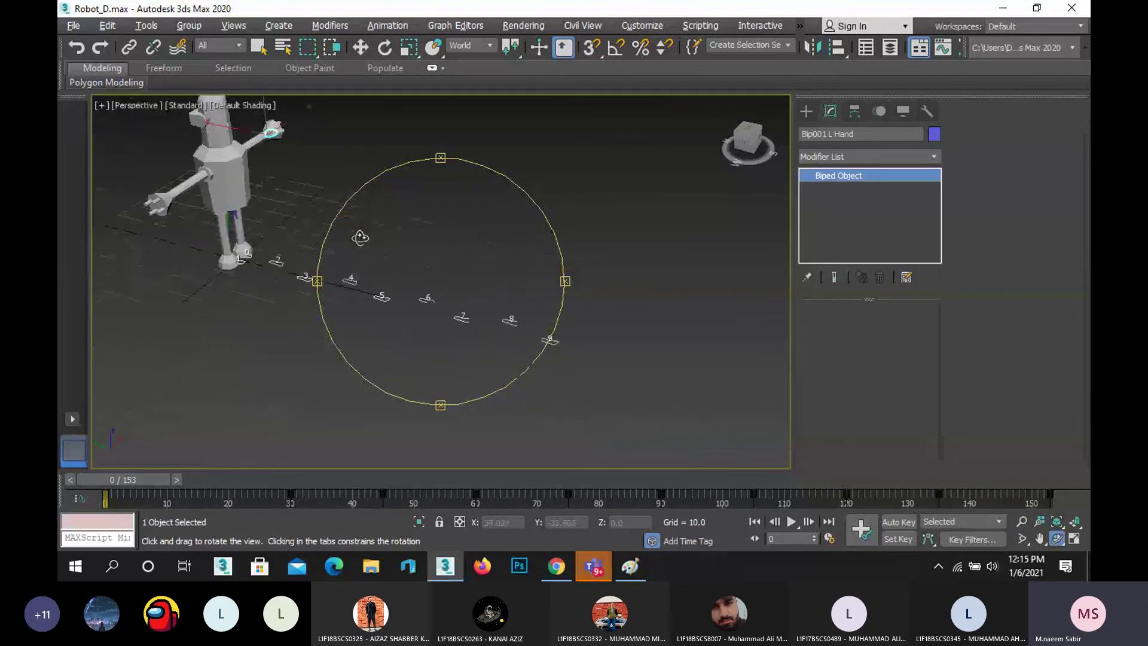
key(w)
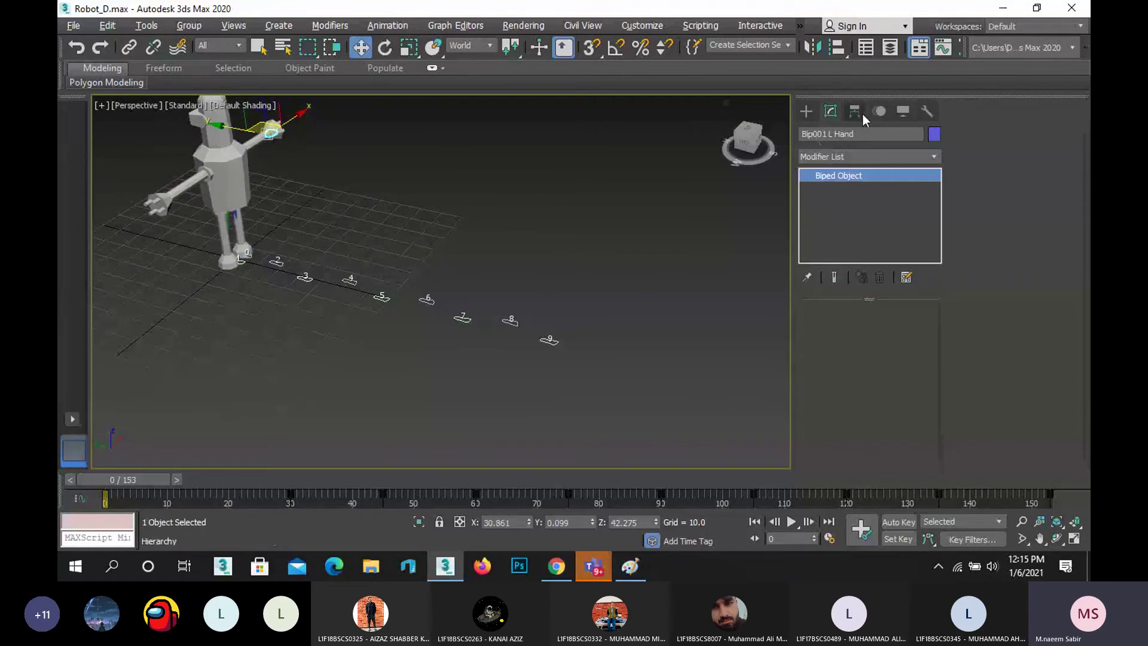
- Show the motion settings for the right thigh bone, play the animation in Figure mode, and return to frame 0
click(879, 112)
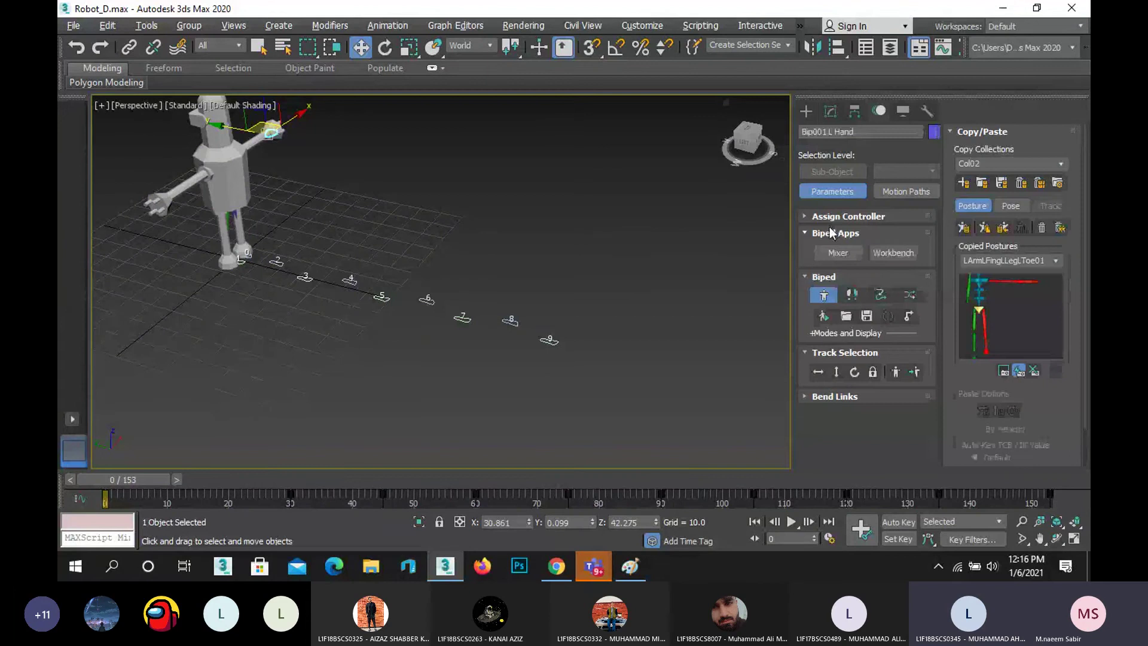
click(231, 219)
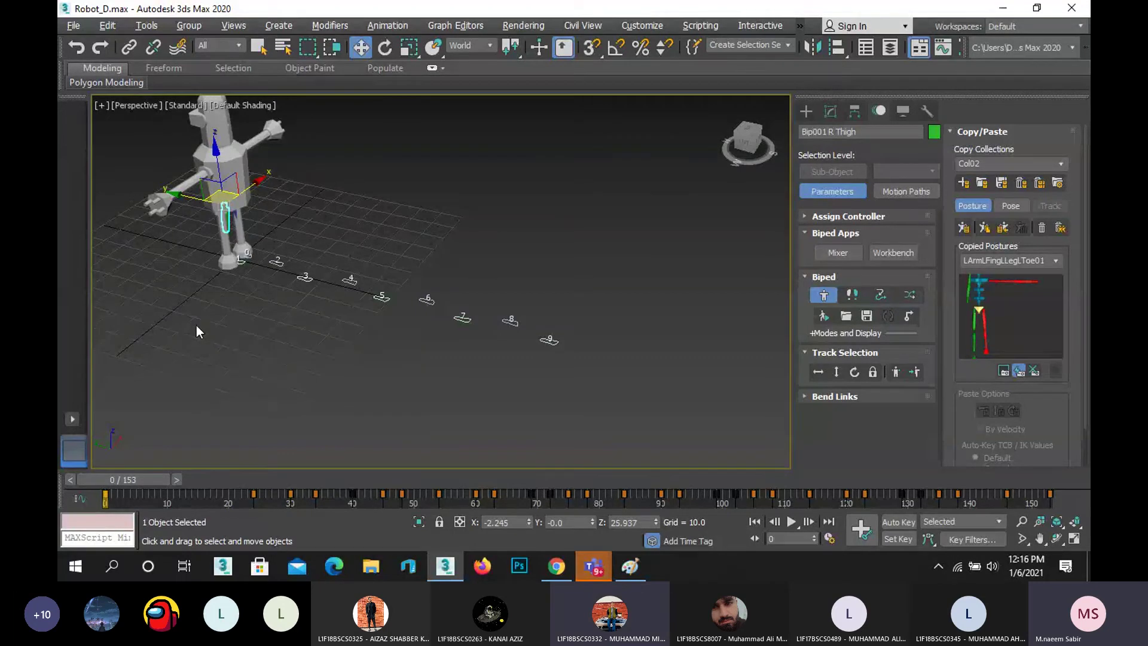
middle_drag(195, 265, 261, 345)
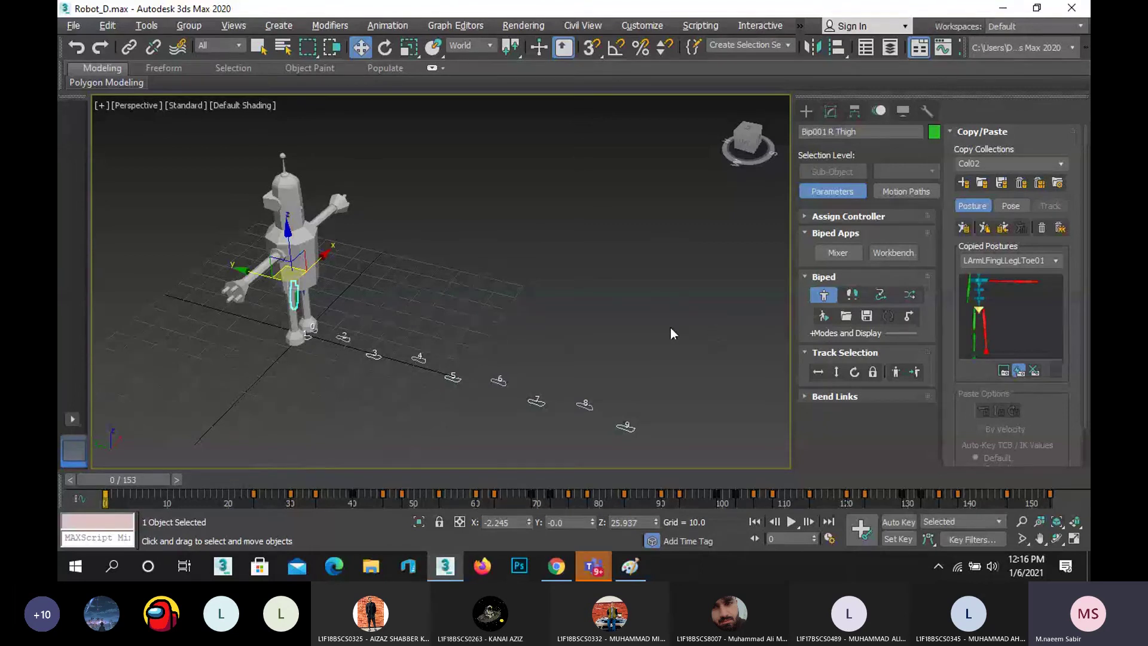
scroll(313, 304, up, 2)
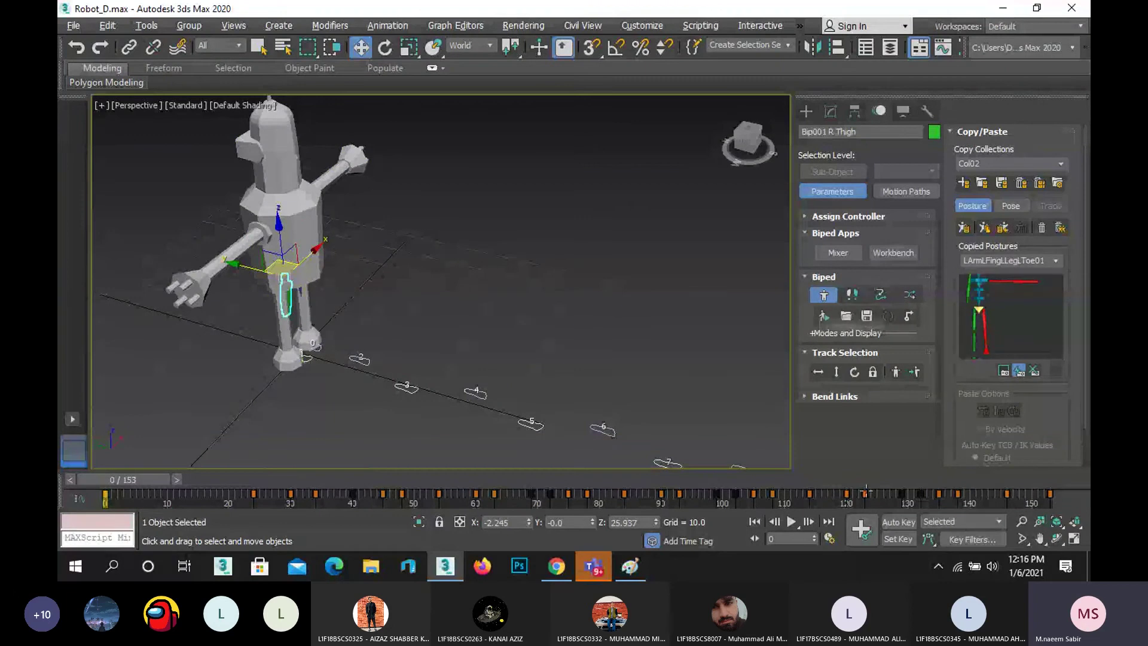
click(791, 522)
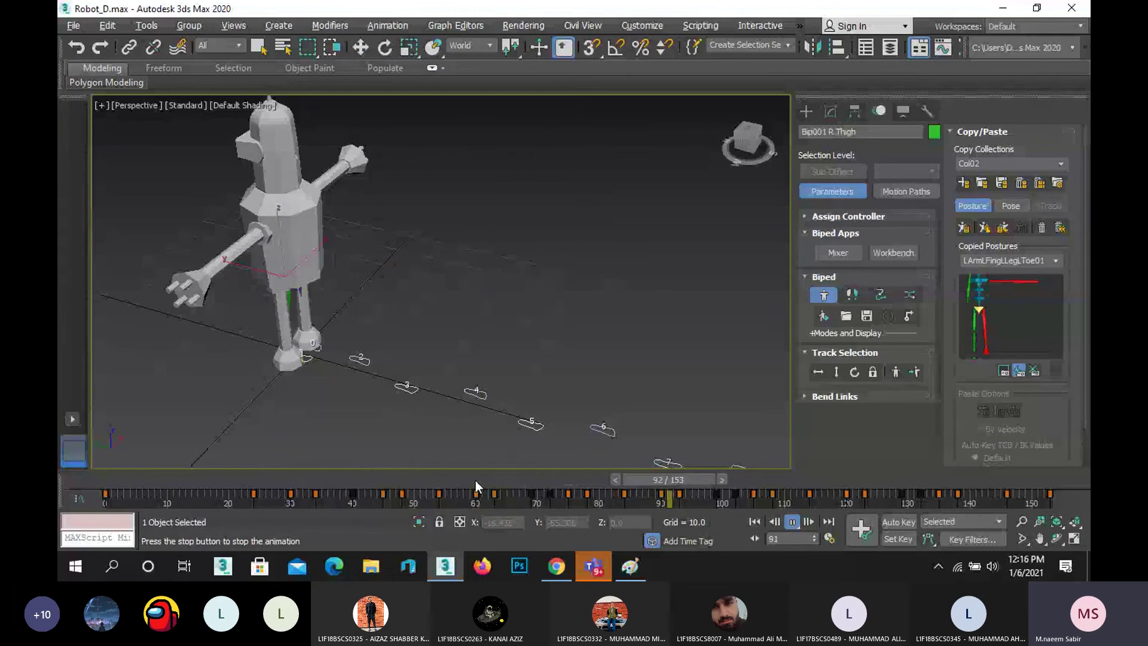
drag(478, 481, 77, 481)
key(w)
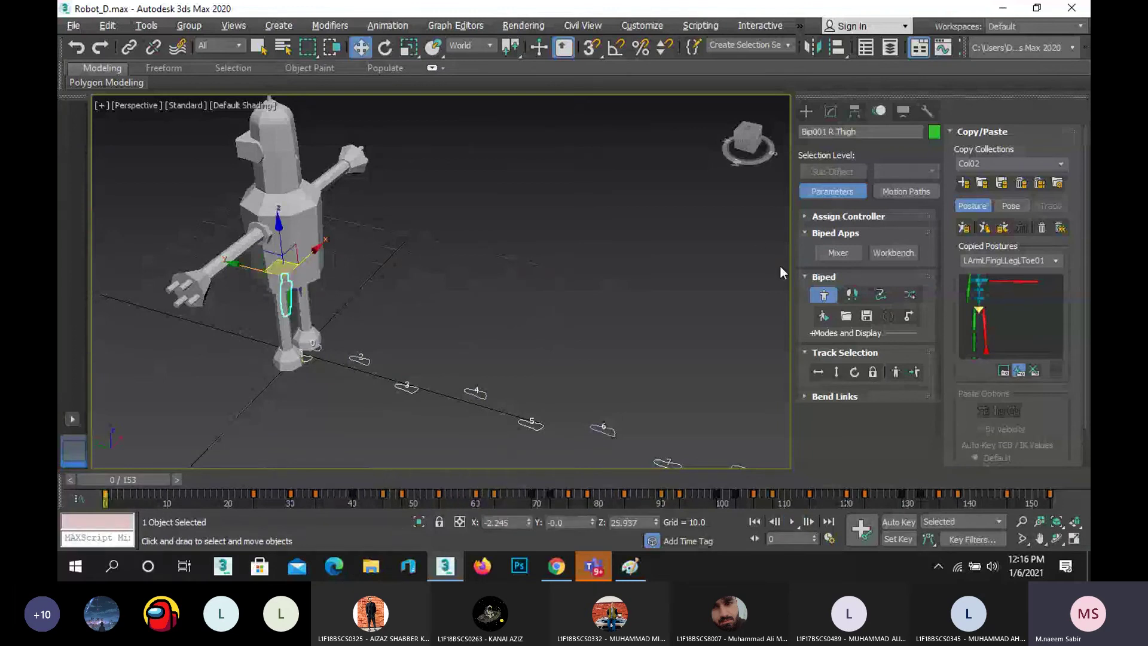
- Switch the biped from Figure mode to Footstep mode, play the walk, and stop it at frame 84
click(852, 295)
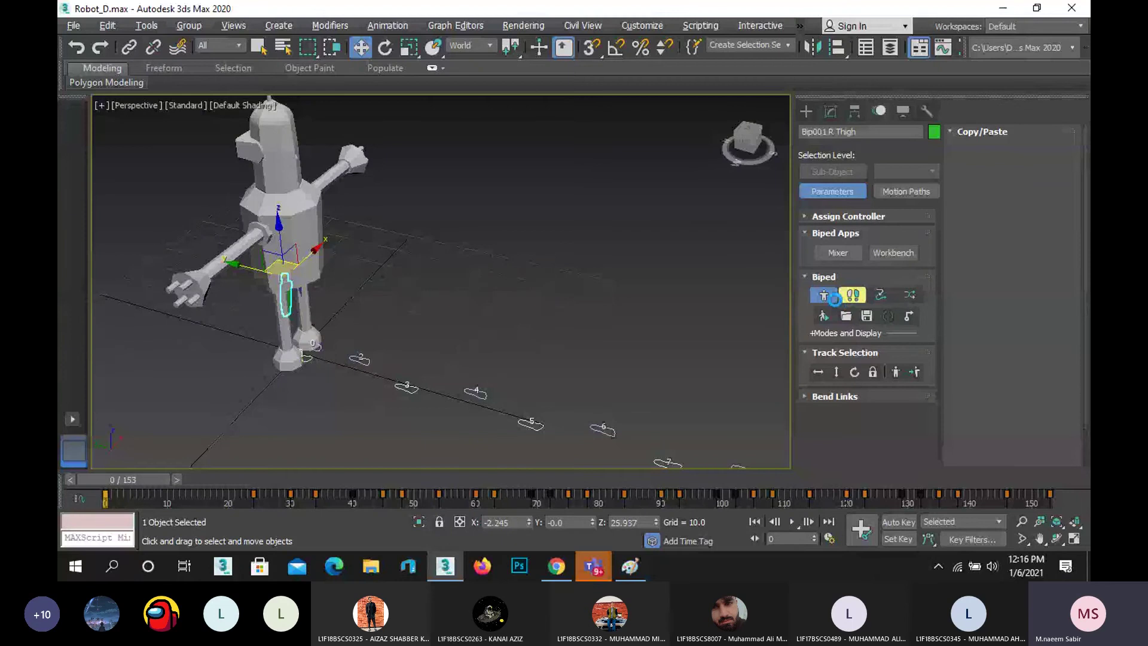
click(823, 312)
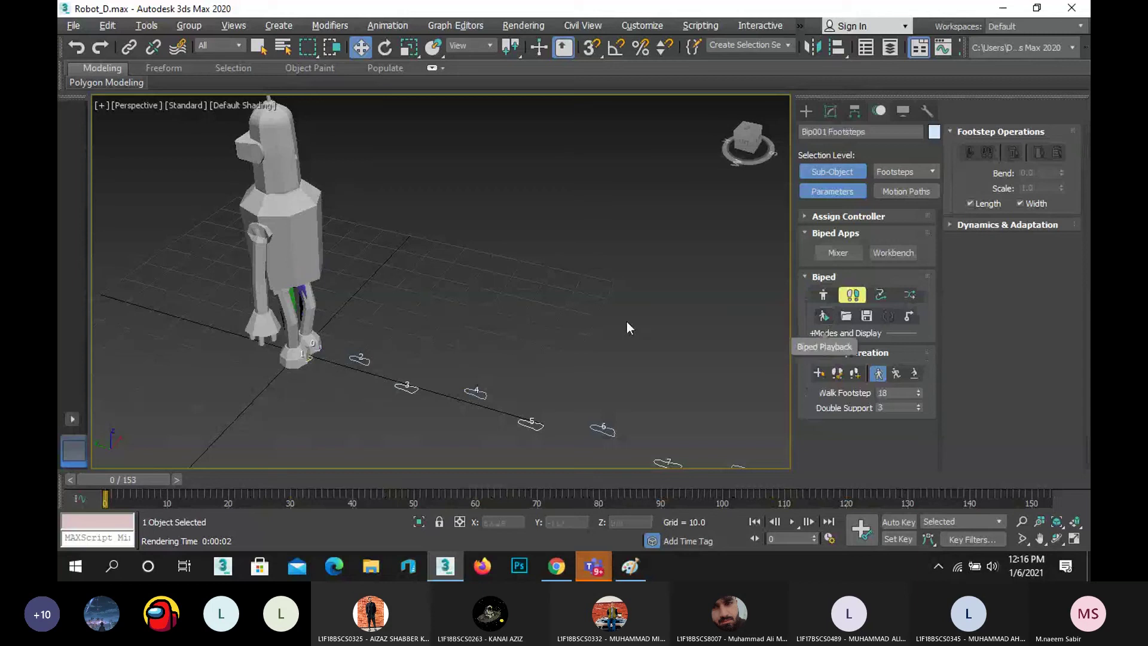
scroll(466, 263, down, 3)
middle_drag(467, 263, 368, 215)
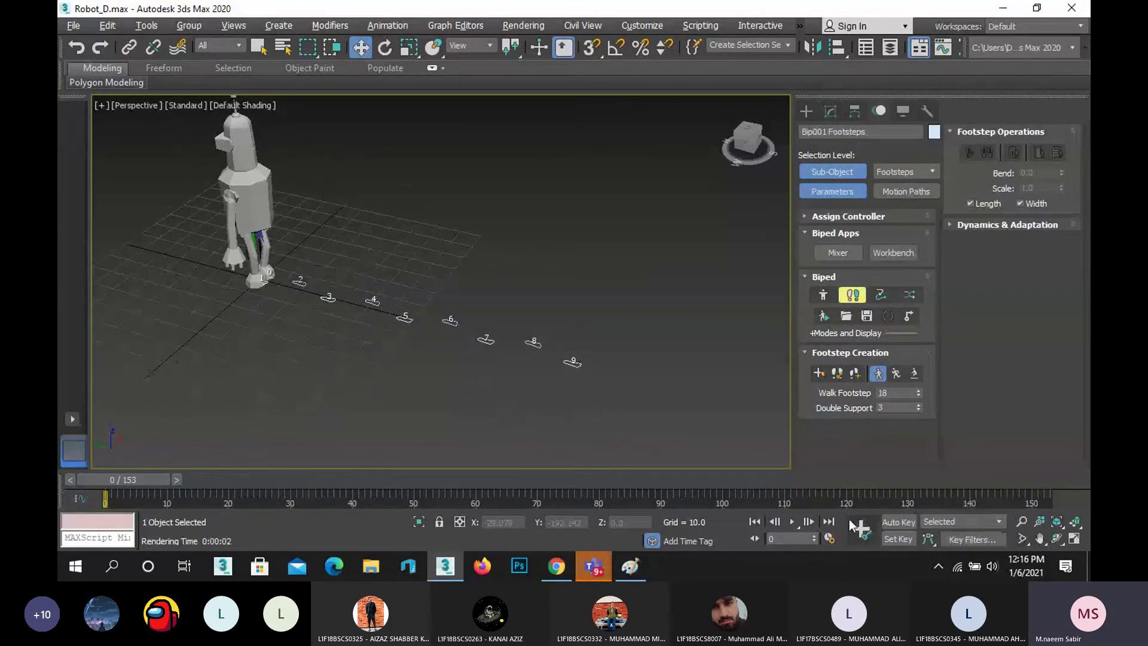
click(794, 522)
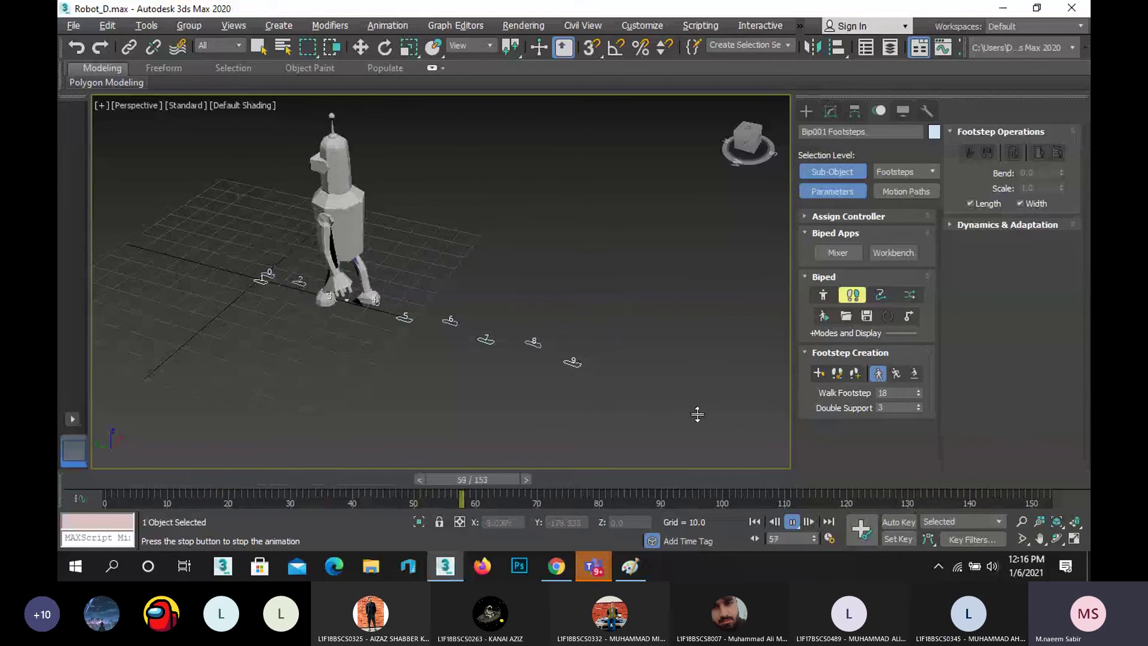
drag(655, 479, 597, 479)
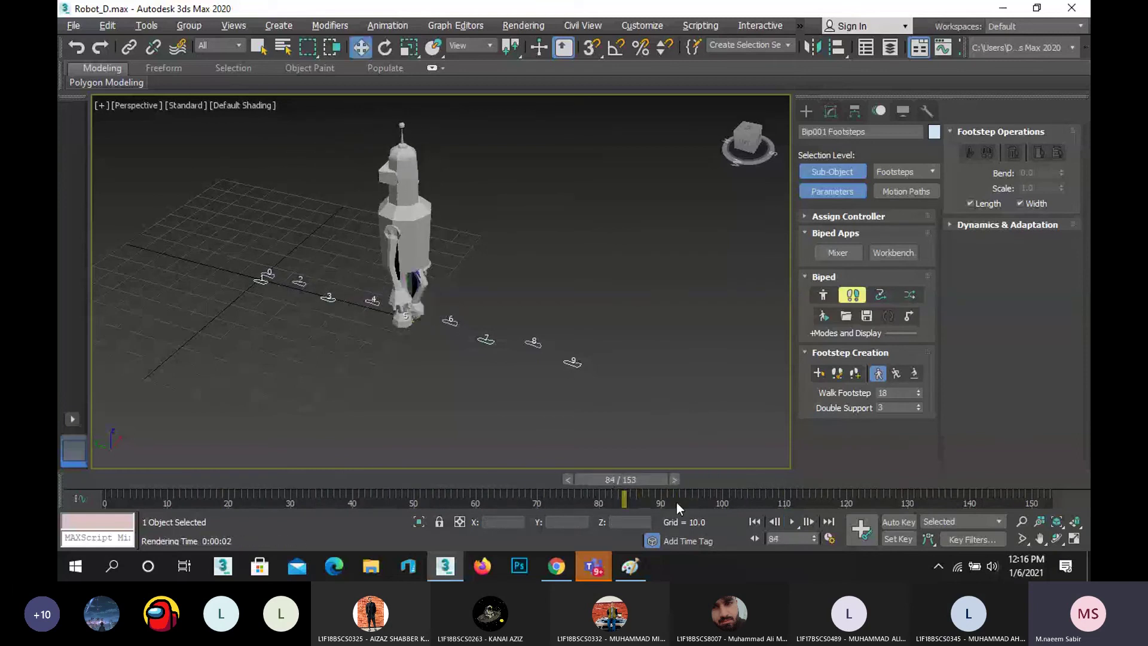
- Orbit toward the robot's front and scrub the walk animation back to frame 5
click(1056, 538)
drag(474, 311, 435, 292)
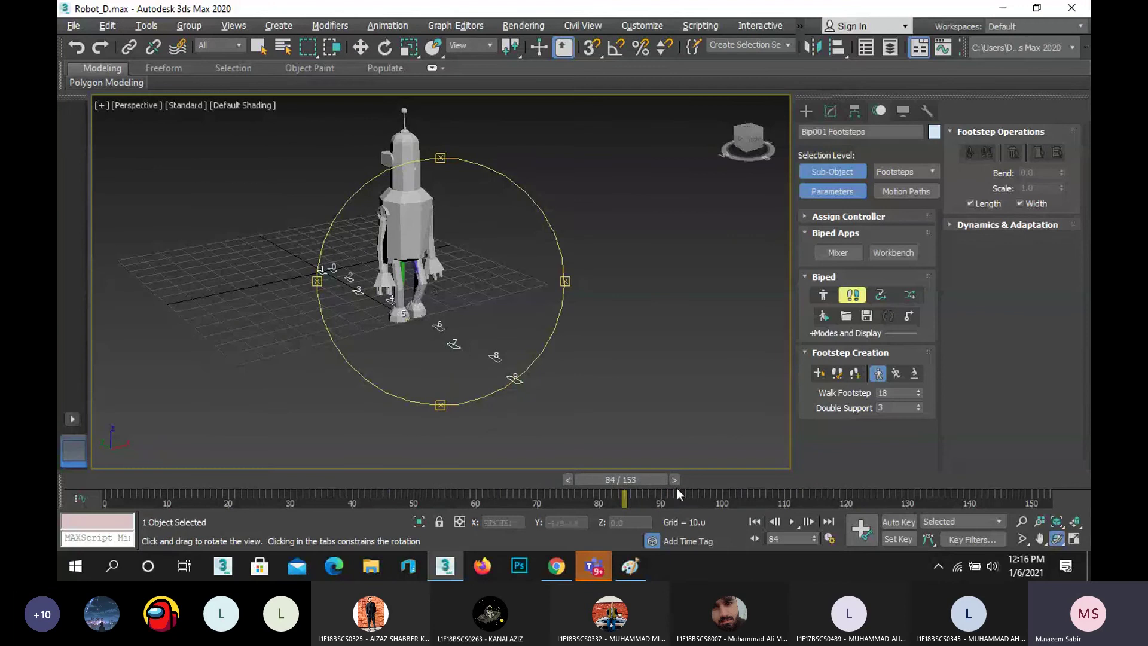
drag(649, 479, 185, 478)
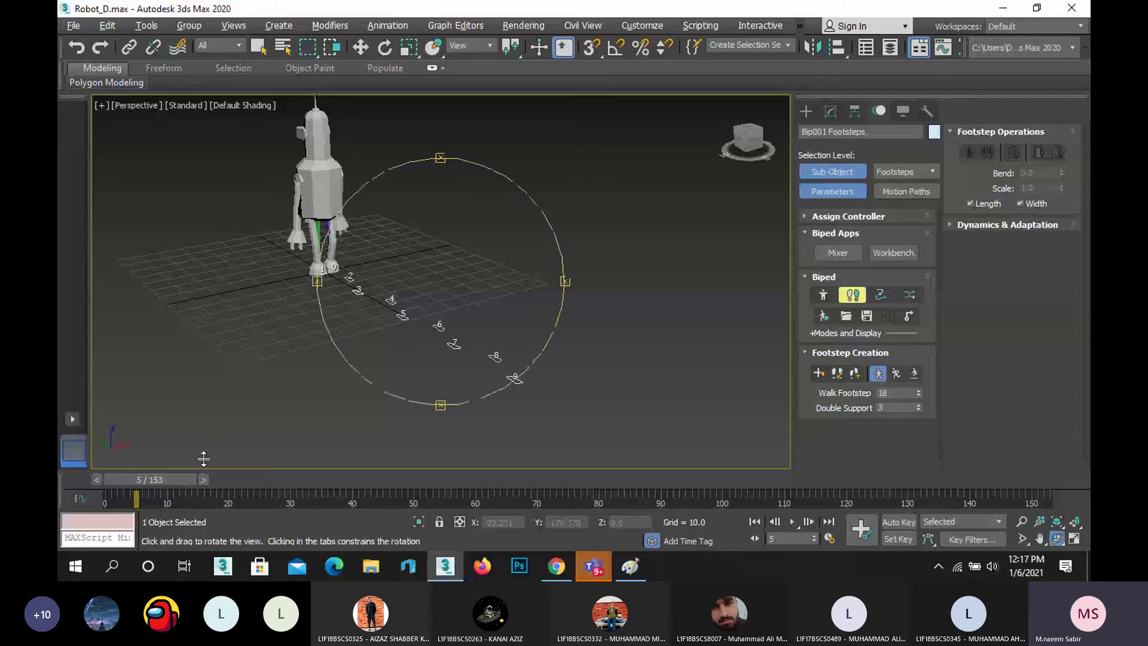
- Examine the robot's legs and hips in Perspective for bones showing outside the mesh
key(ctrl+r)
scroll(406, 197, up, 5)
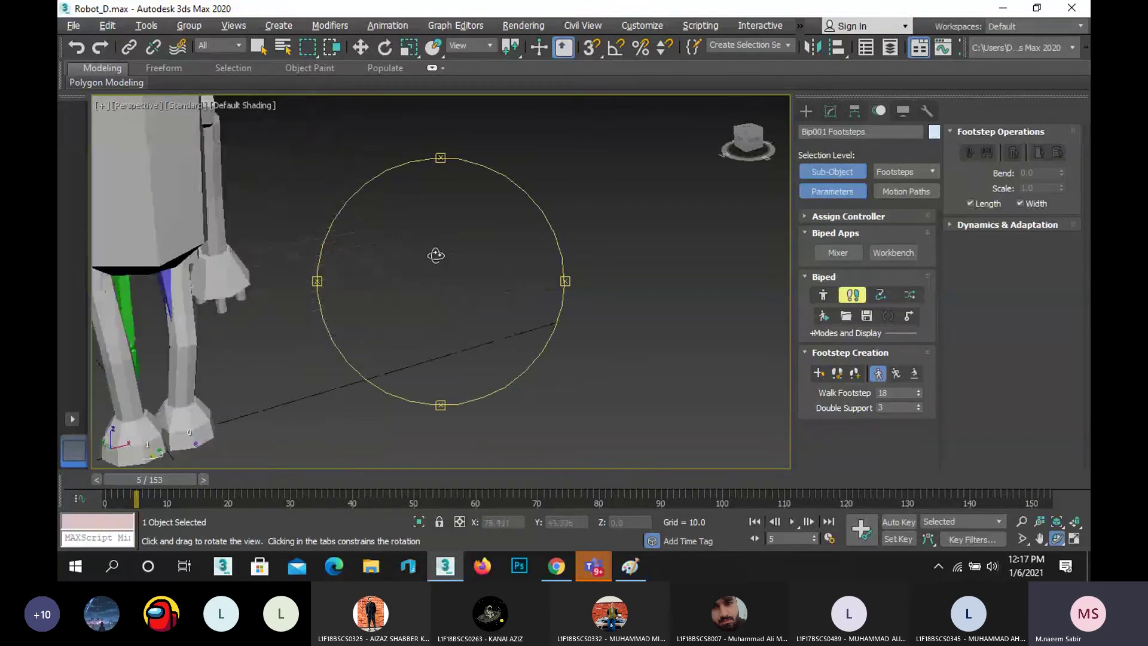
middle_drag(436, 256, 627, 250)
scroll(627, 249, down, 4)
drag(493, 262, 437, 260)
drag(495, 284, 521, 285)
right_click(492, 292)
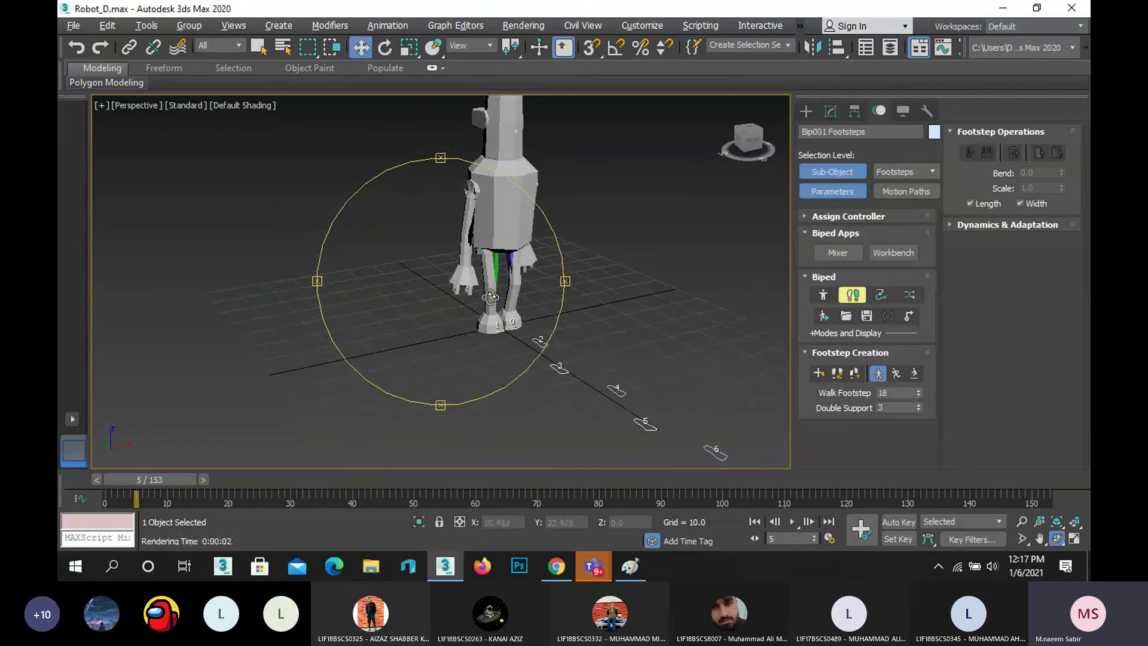
scroll(356, 267, up, 4)
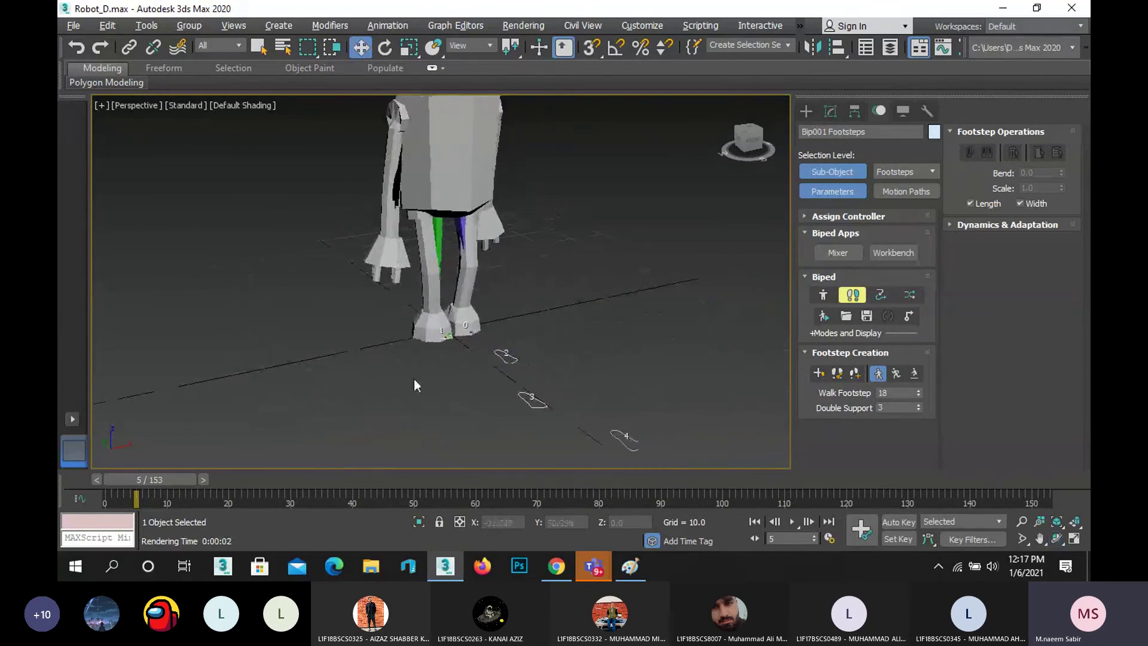
- Render the Perspective view at frame 5 to check for visible bones, and close the rendered image
key(shift+q)
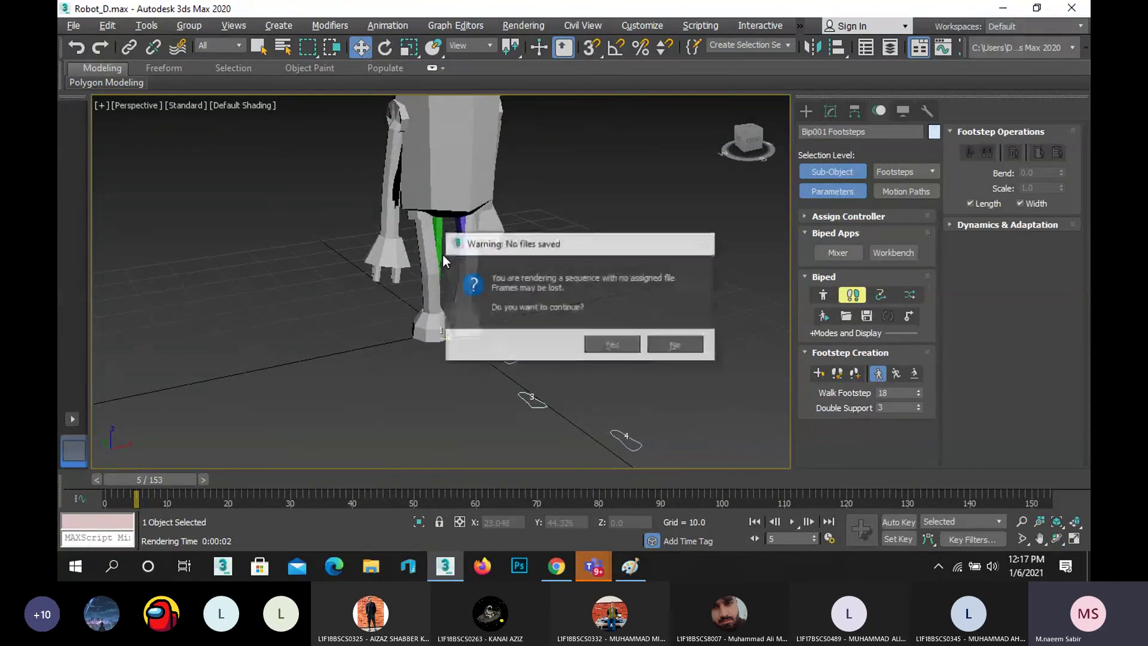
click(666, 346)
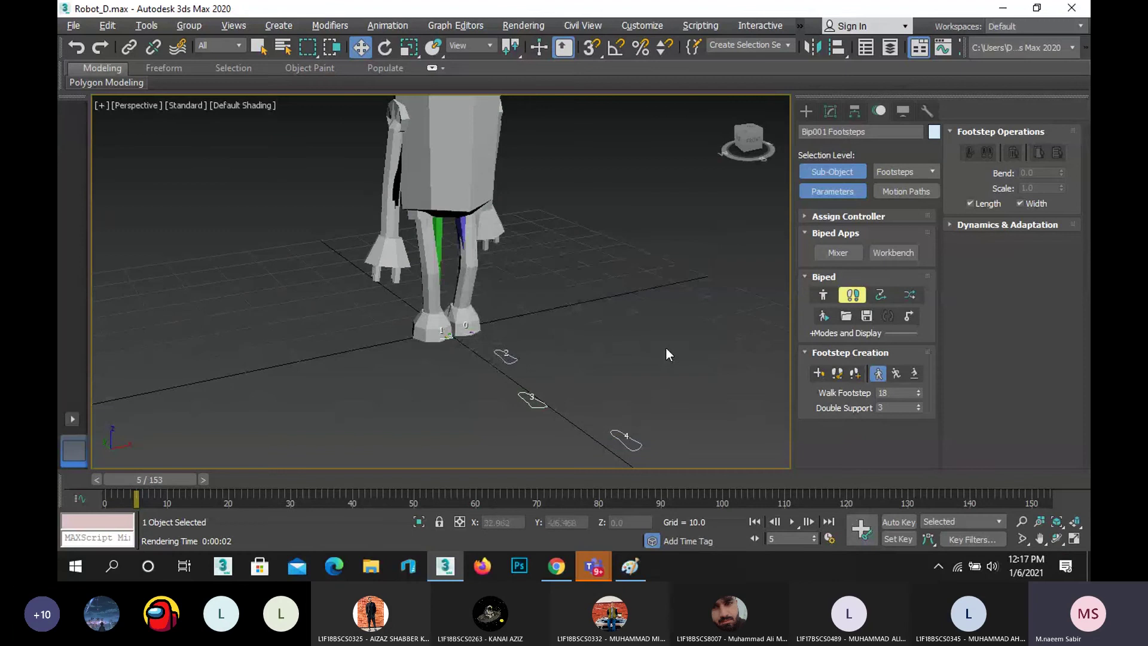
key(shift+q)
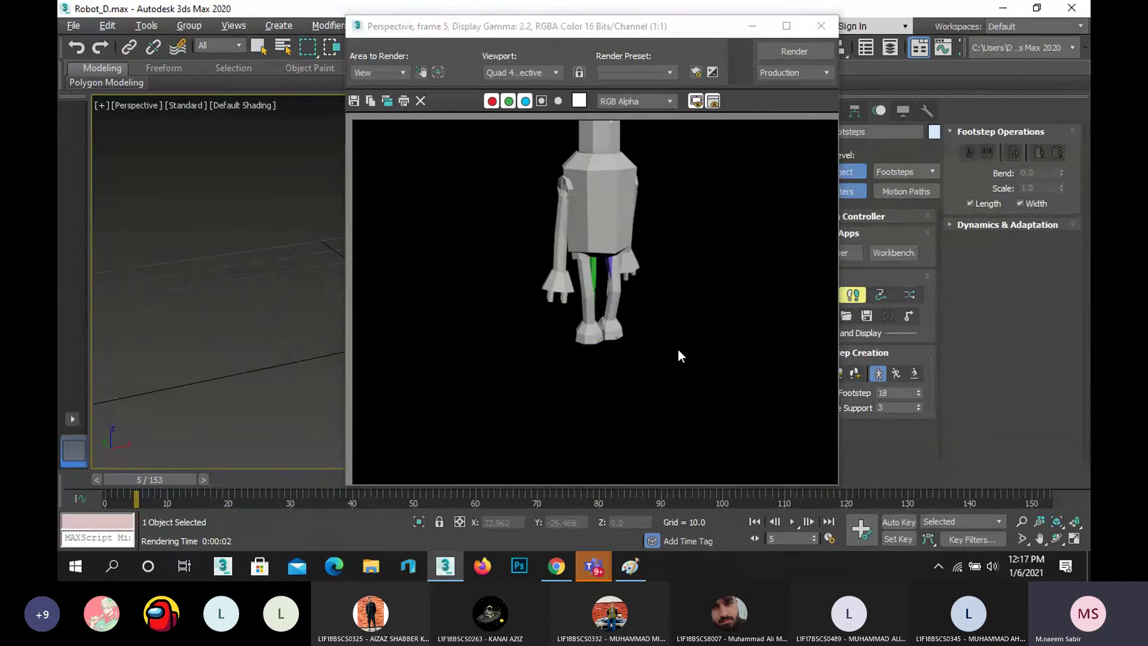
click(827, 35)
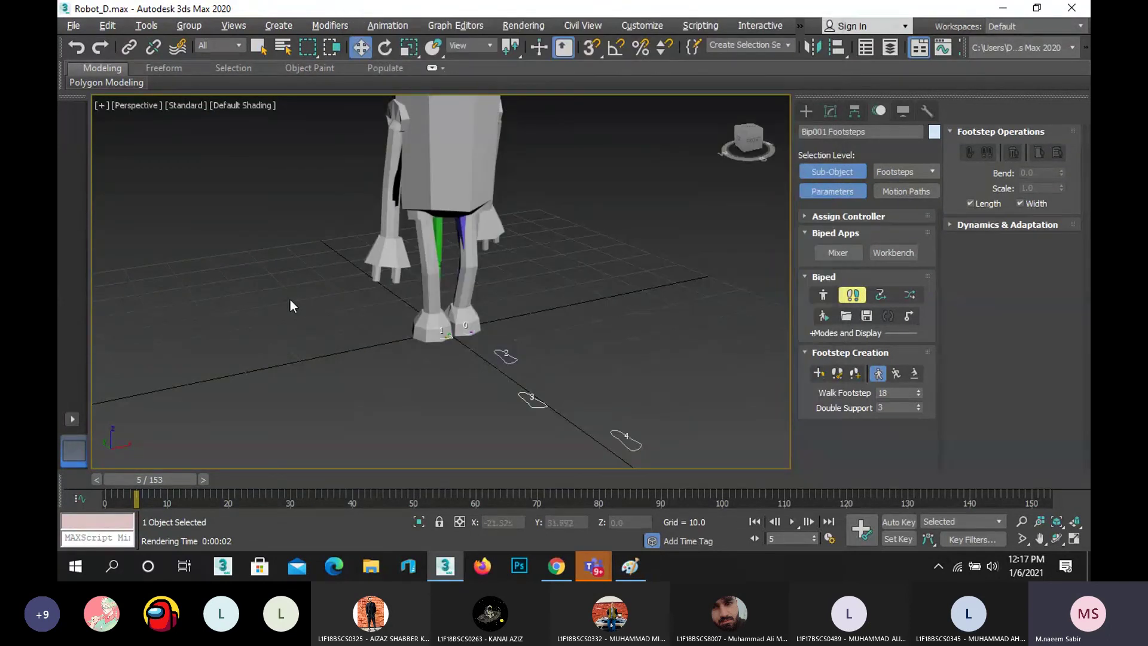
middle_drag(289, 299, 251, 315)
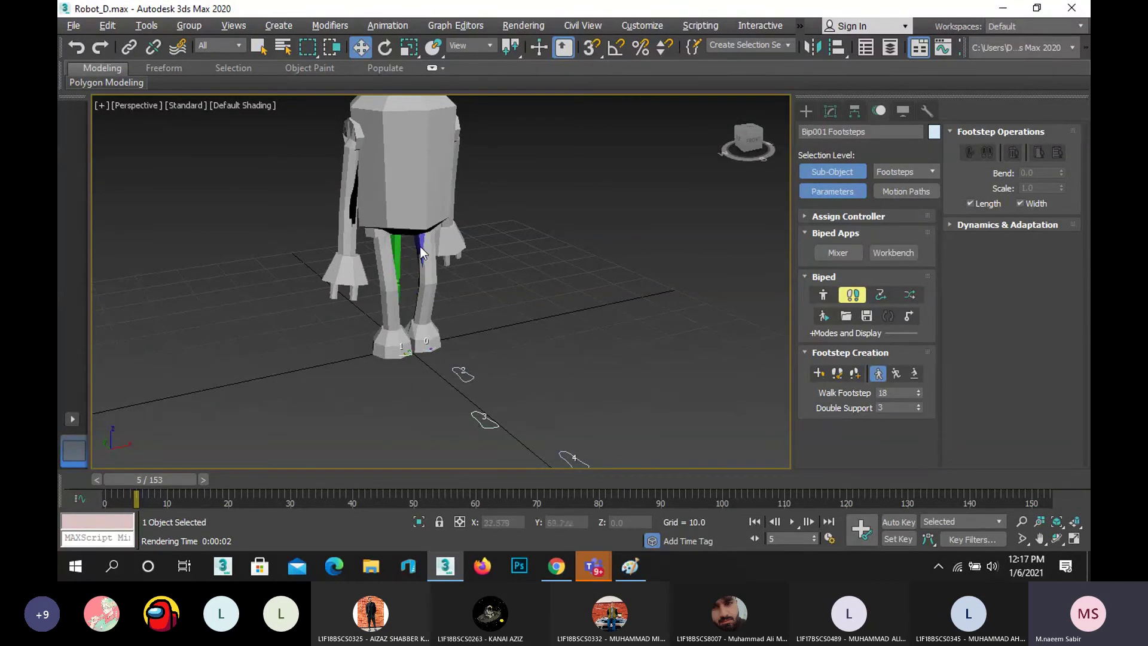
- Return the biped to Figure mode and select the right thigh with its whole leg bone chain
click(825, 299)
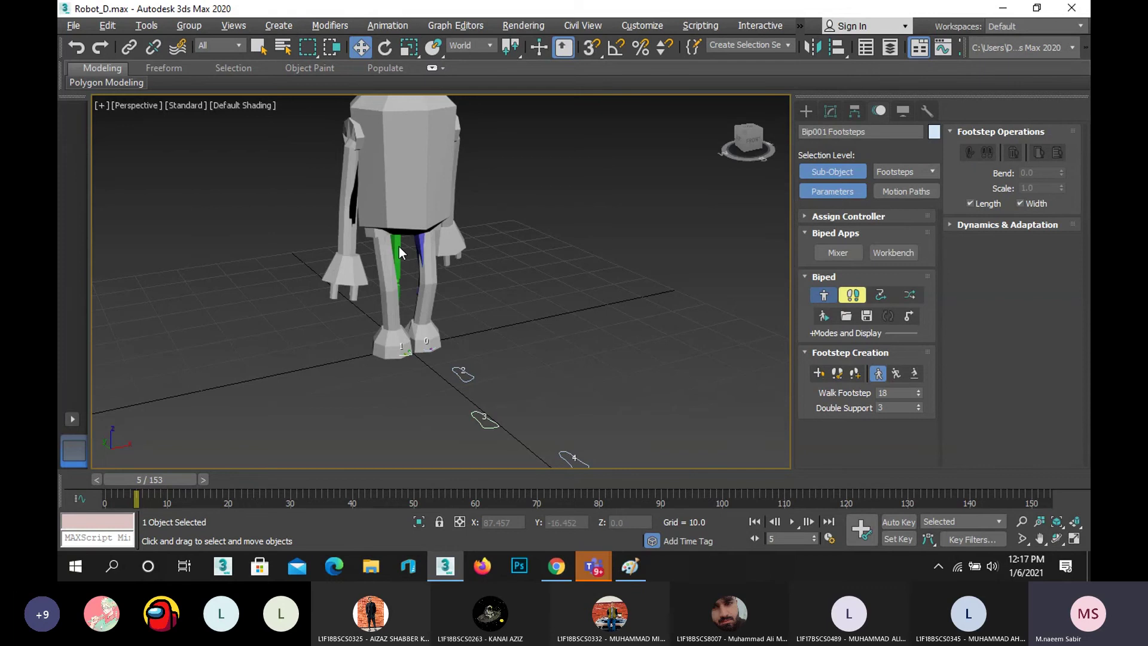
click(399, 247)
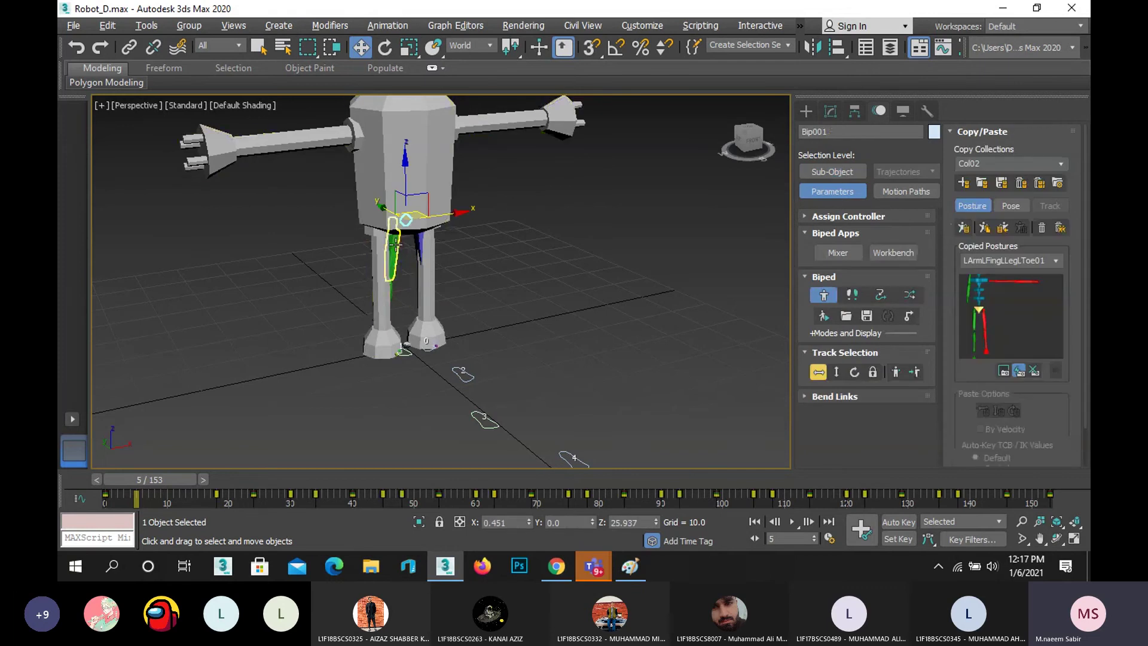
double_click(397, 245)
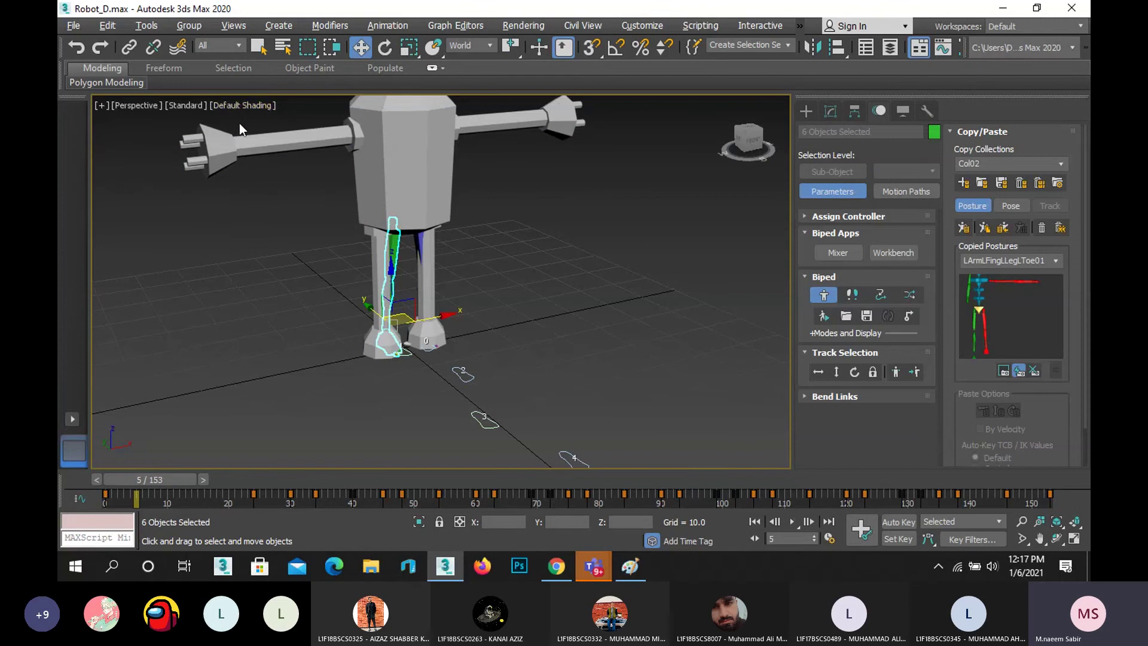
- Show Perspective as Wireframe Override and select the entire biped hierarchy from its root object in the pelvis
click(245, 106)
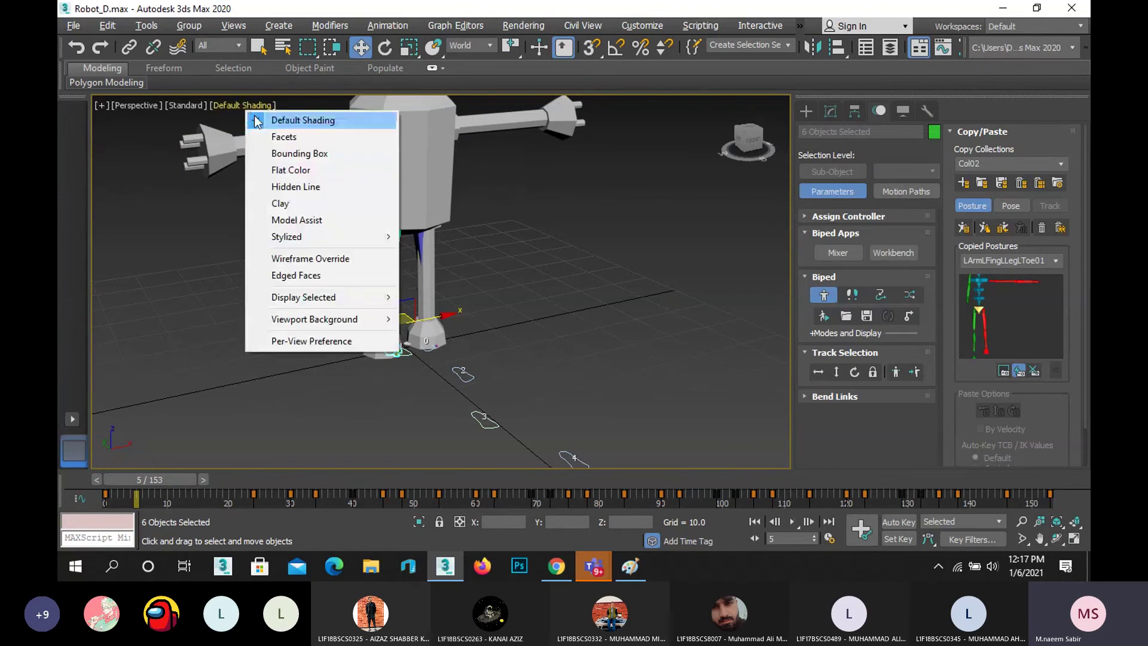
click(303, 255)
scroll(385, 224, up, 5)
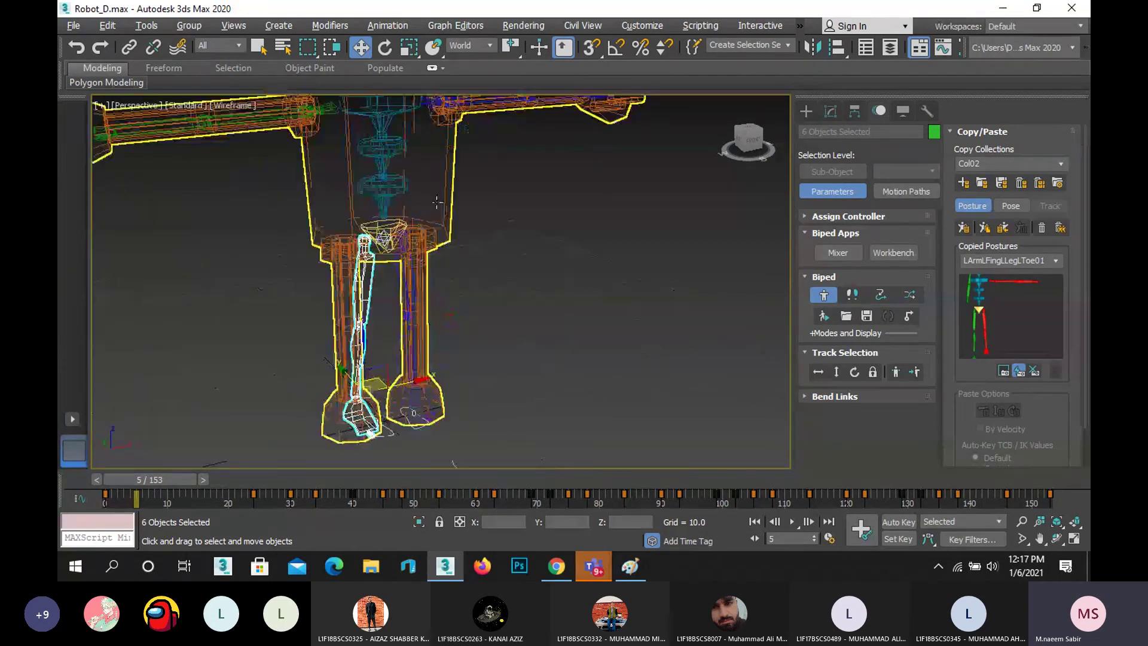
click(285, 301)
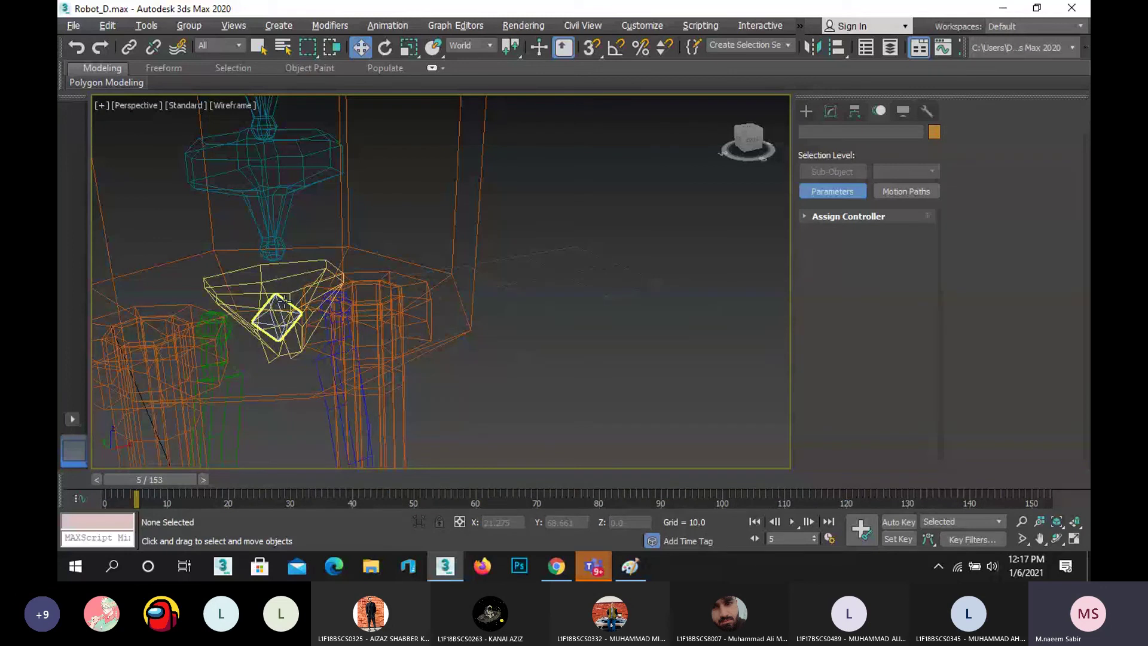
double_click(285, 300)
scroll(315, 216, down, 5)
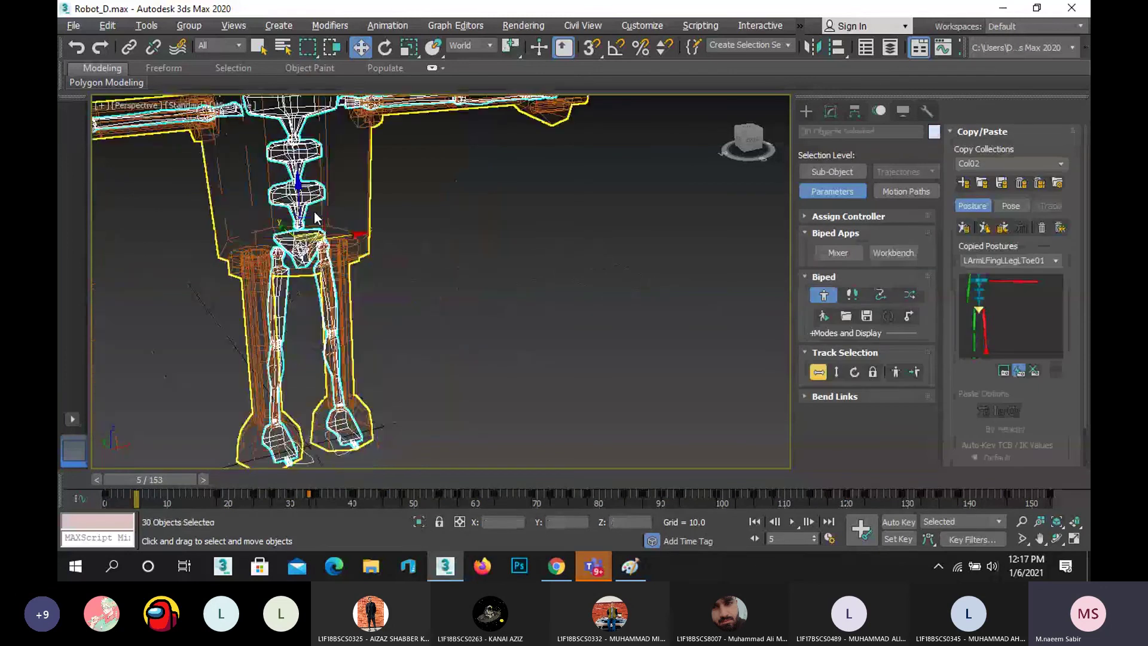
scroll(314, 212, down, 3)
scroll(348, 199, up, 8)
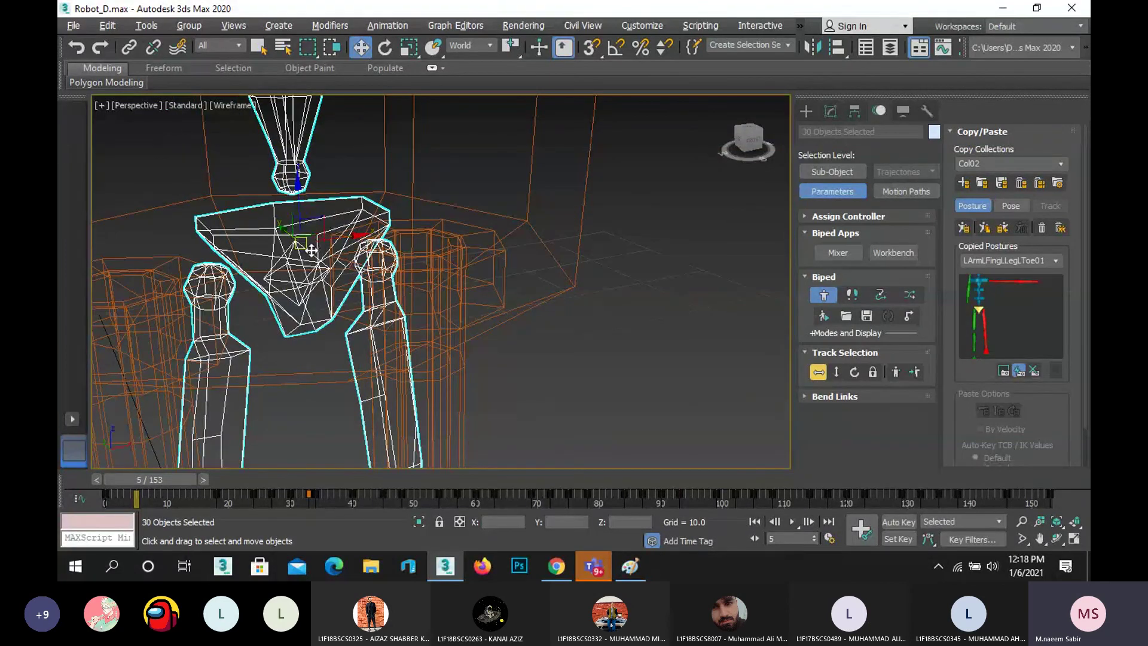
- Turn off Renderable in the Object Properties of all selected biped bones
right_click(305, 252)
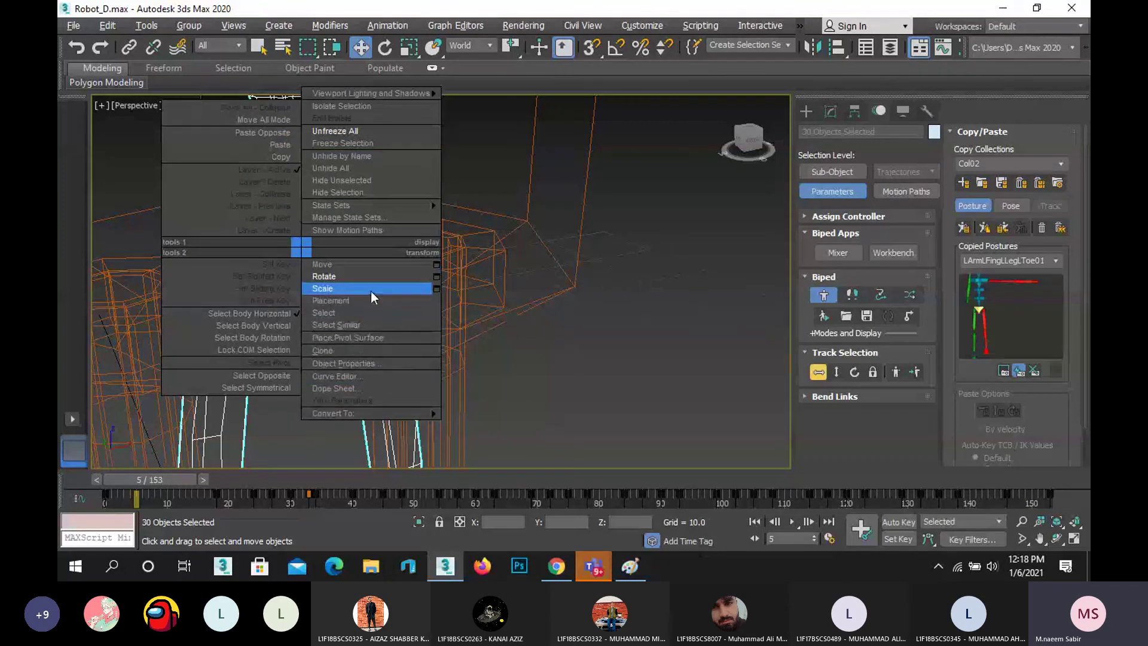
click(389, 367)
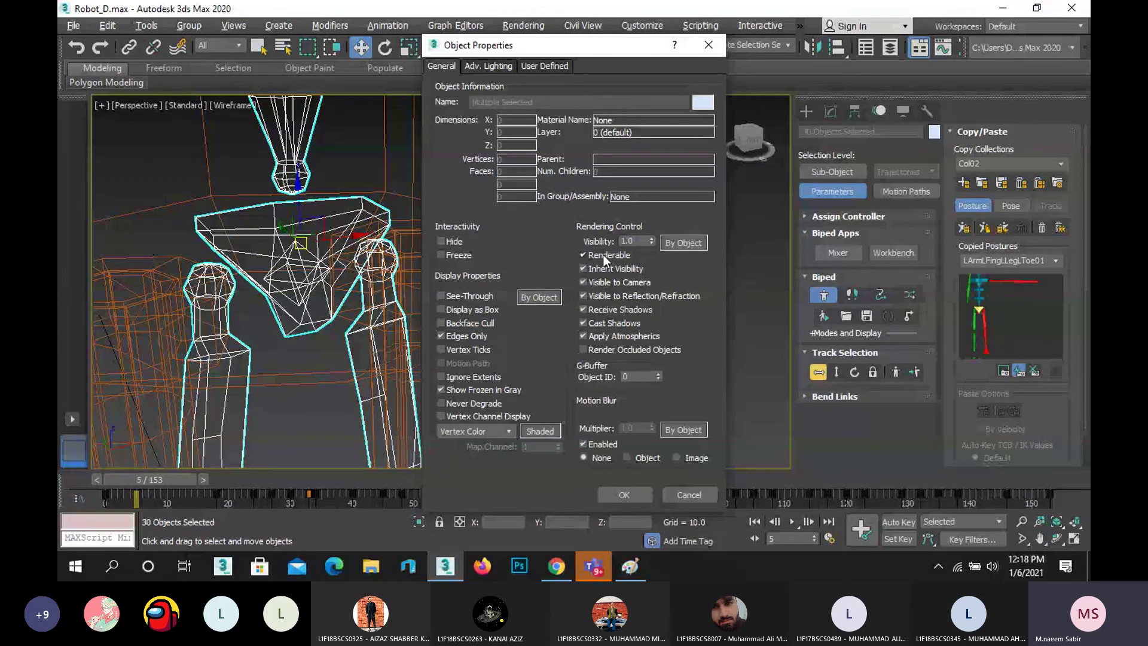
click(604, 255)
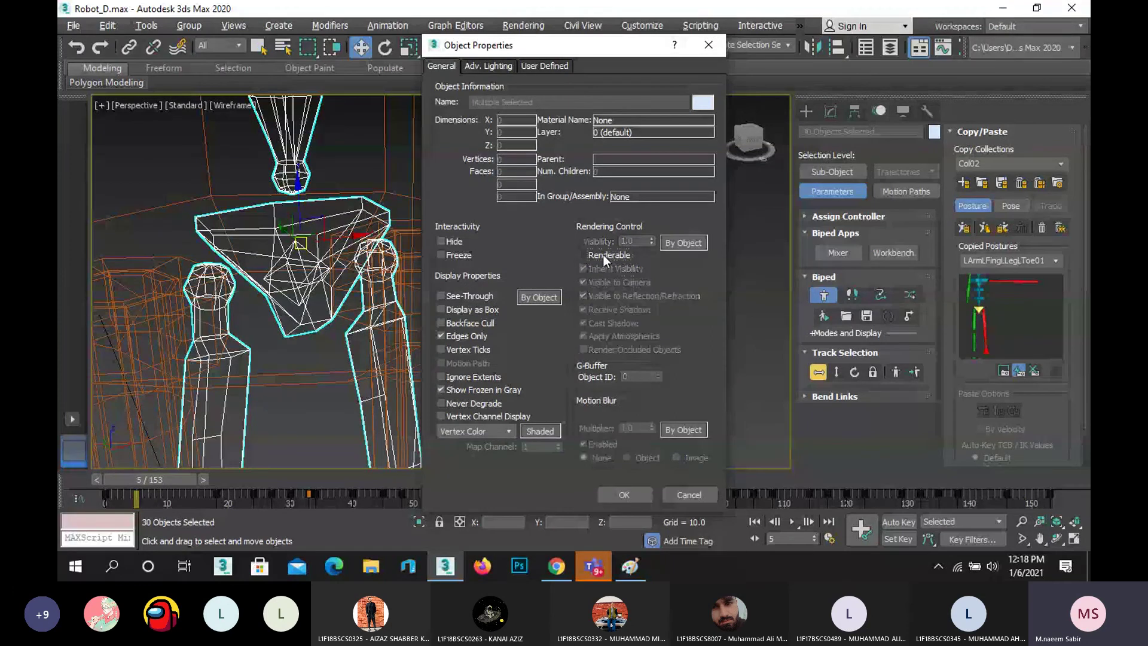
click(624, 495)
- Set the Perspective view back to Default Shading and render frame 5 to check that the bones are hidden
scroll(605, 343, down, 5)
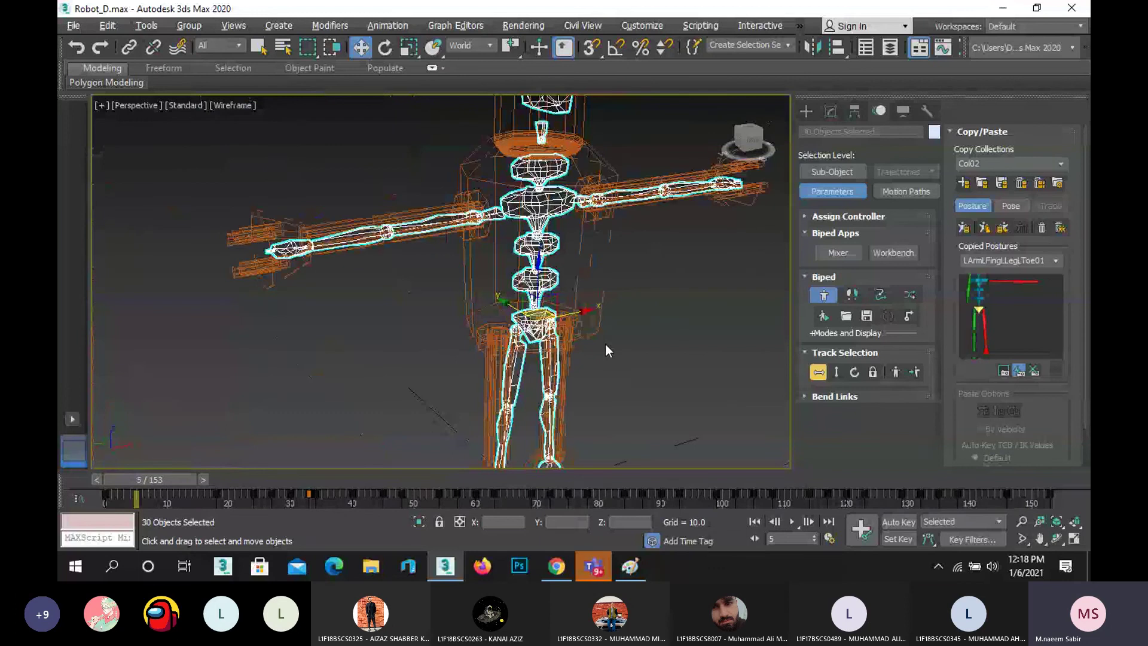
scroll(605, 343, down, 3)
click(229, 103)
click(246, 120)
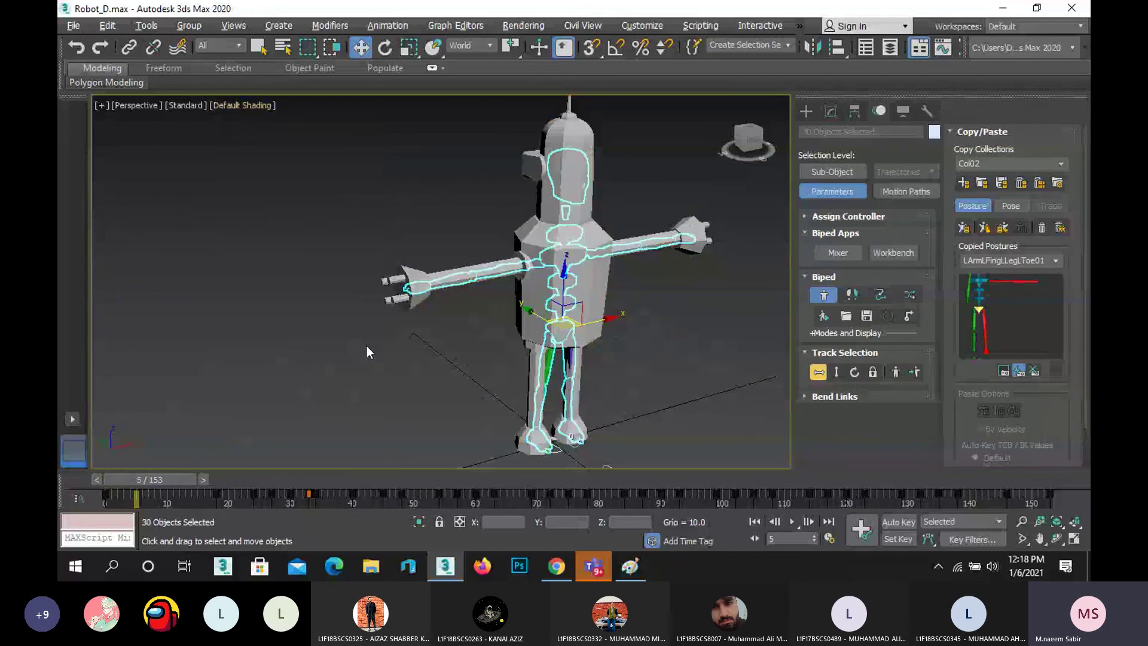
scroll(323, 382, up, 4)
key(shift+q)
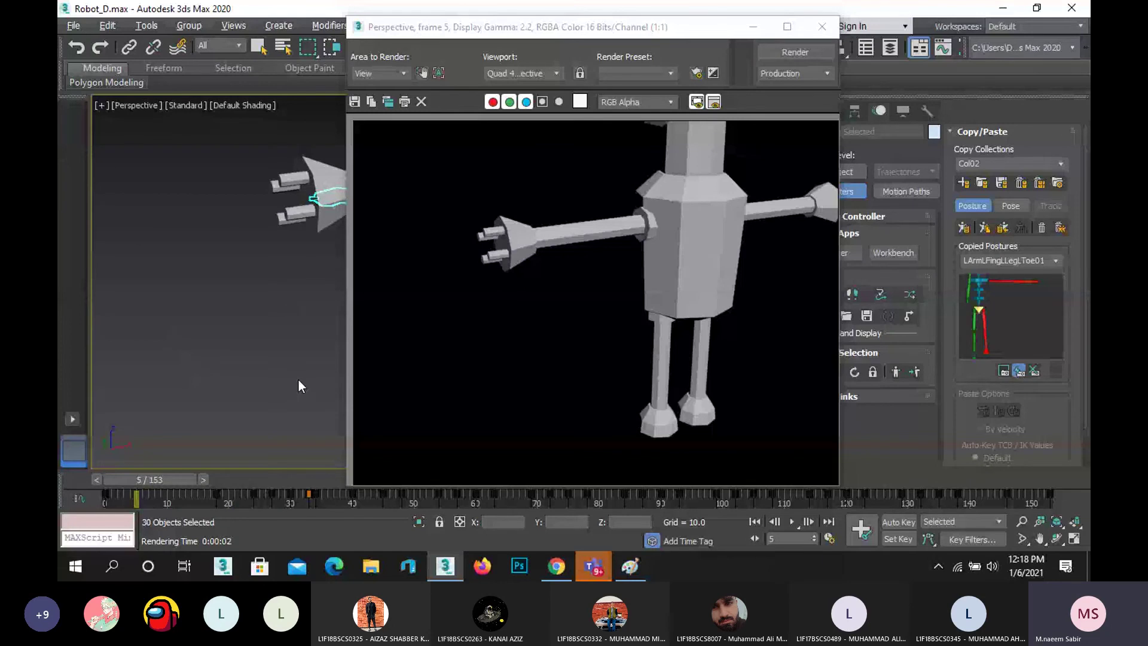
- Close the rendered frame window, switch the viewport to the Front view and display it as Wireframe Override
click(822, 27)
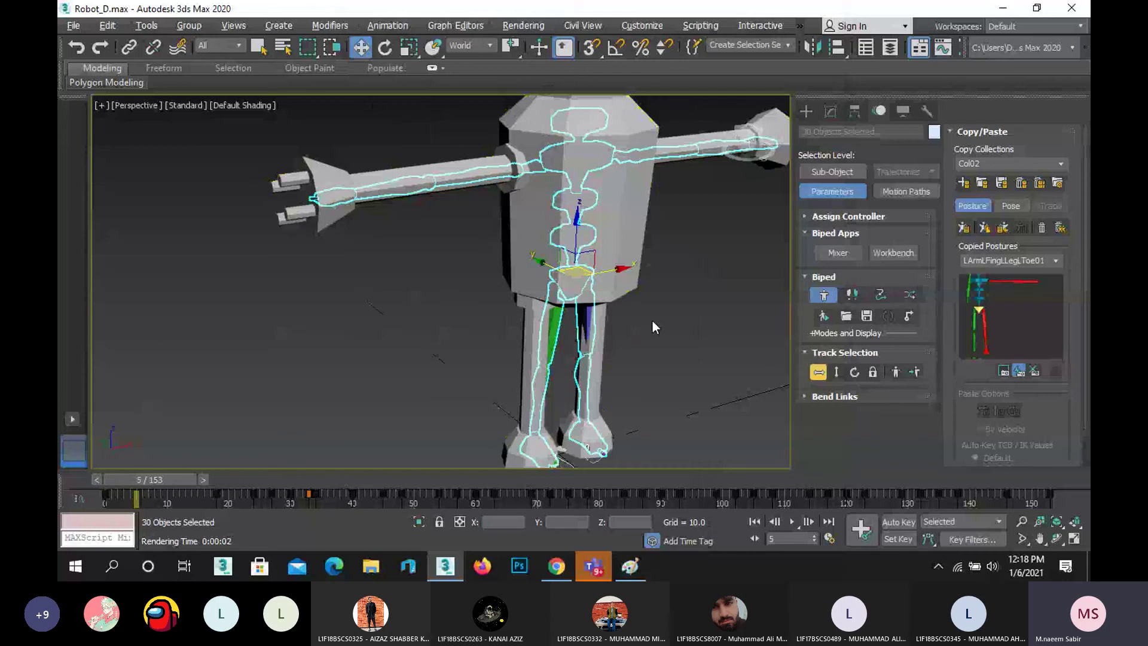
scroll(652, 321, up, 4)
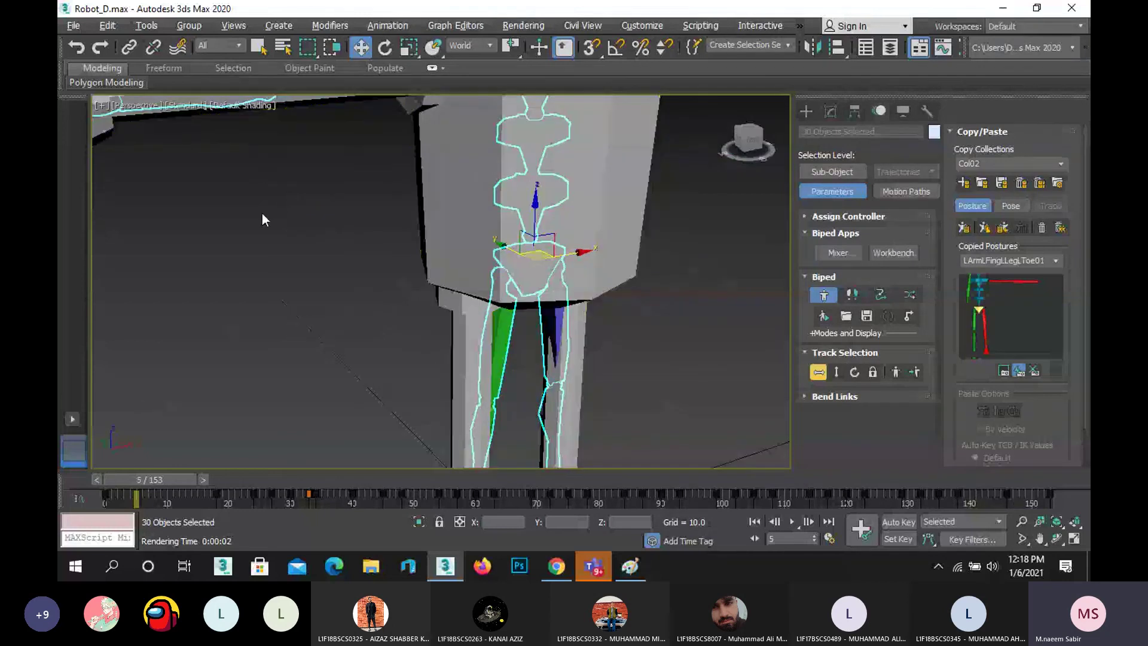
click(248, 104)
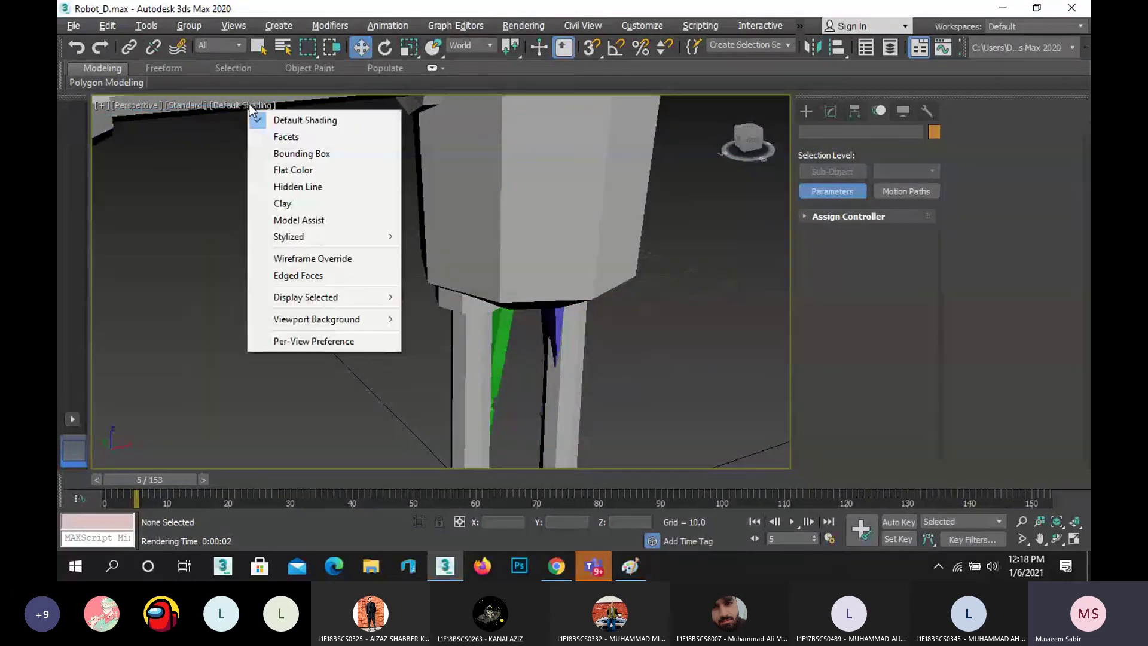
click(228, 189)
key(f)
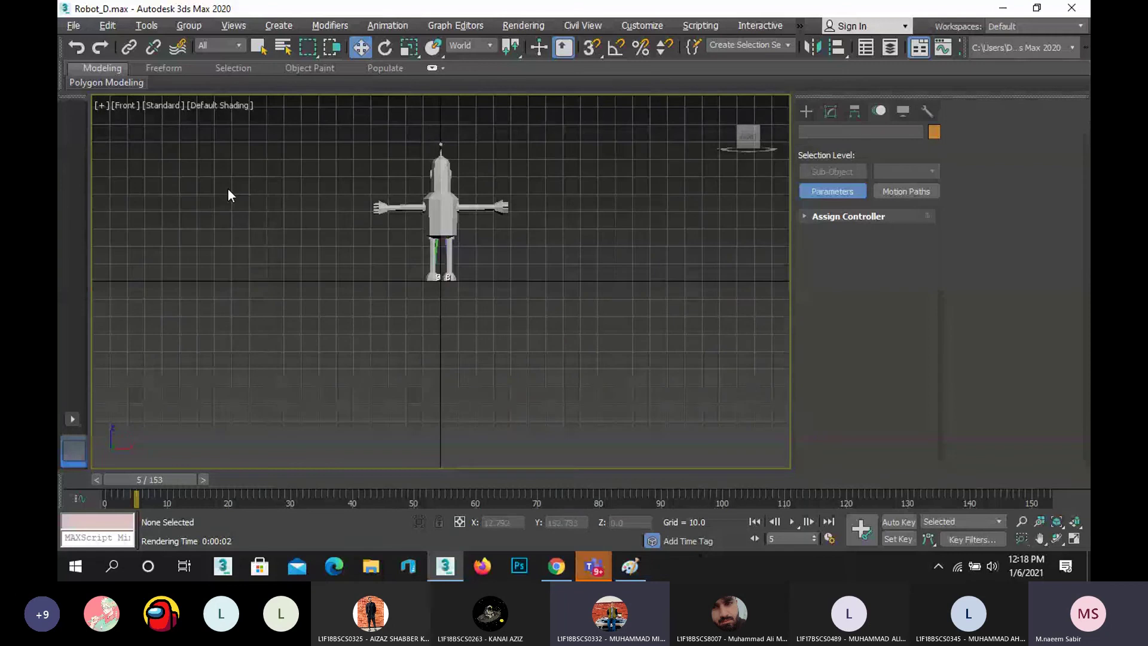
click(233, 104)
click(293, 258)
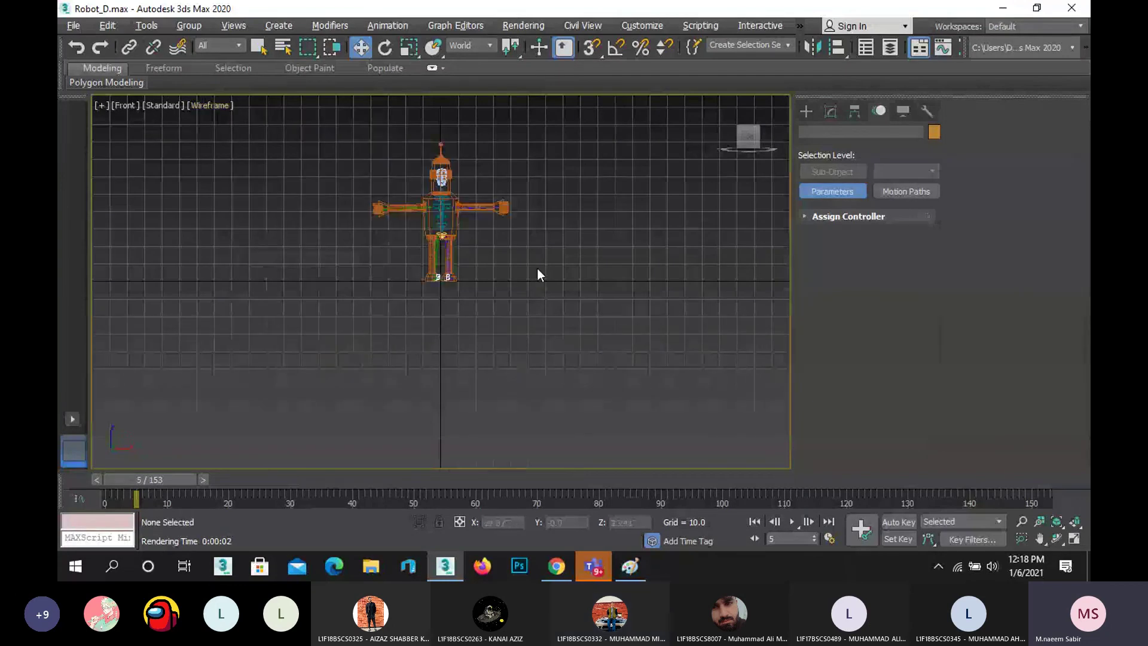
- Select the entire biped hierarchy from the root object Bip001 inside the pelvis
scroll(448, 235, up, 15)
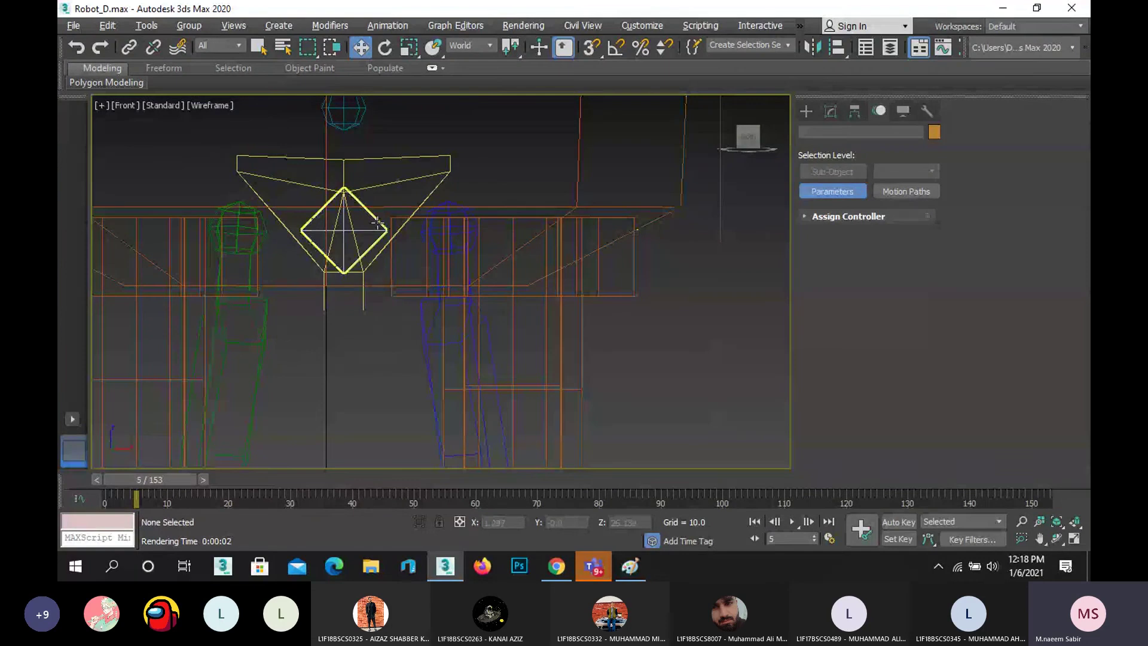
scroll(363, 222, up, 6)
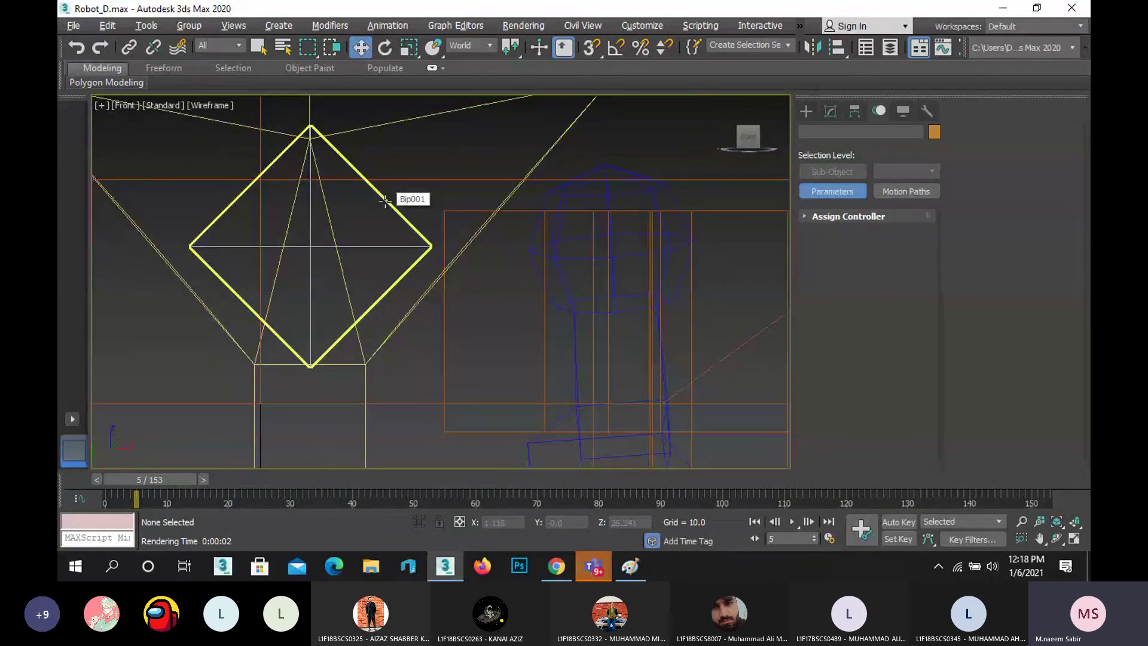
double_click(386, 201)
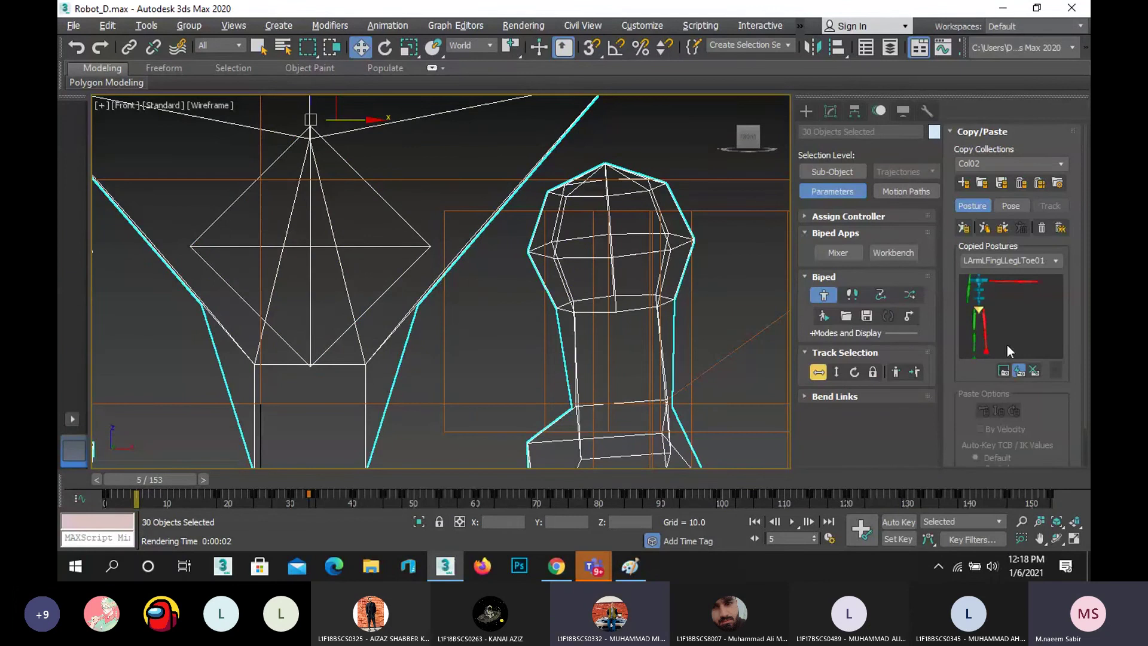
click(822, 295)
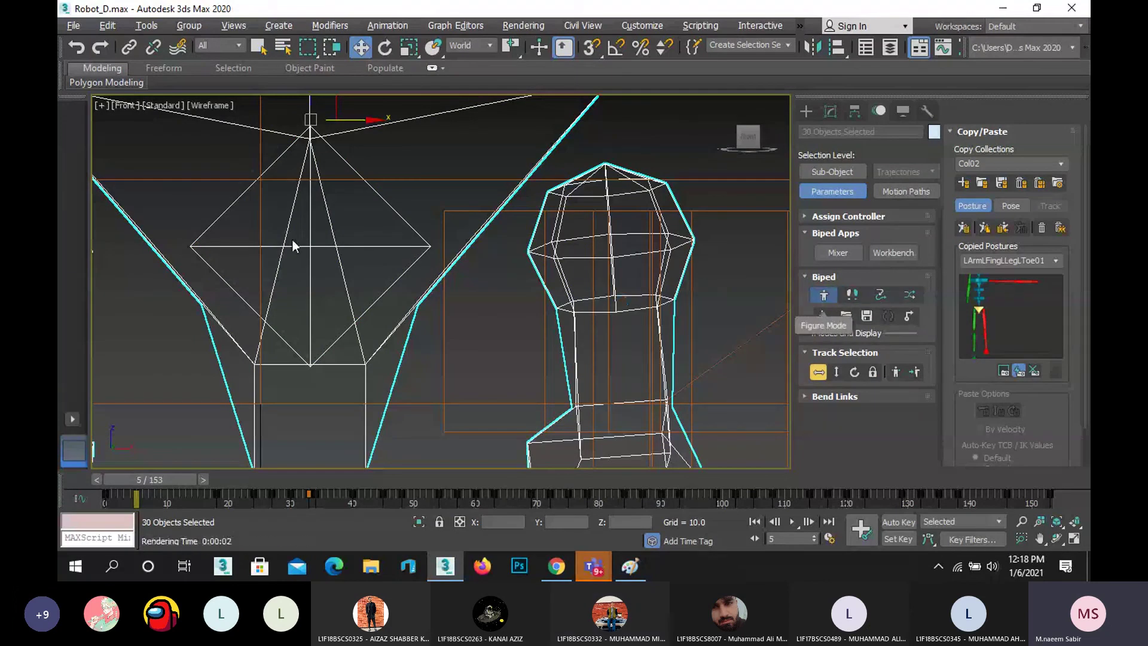
- Check in the Object Properties of all selected biped bones that Renderable is turned off, and accept the dialog
scroll(292, 240, down, 10)
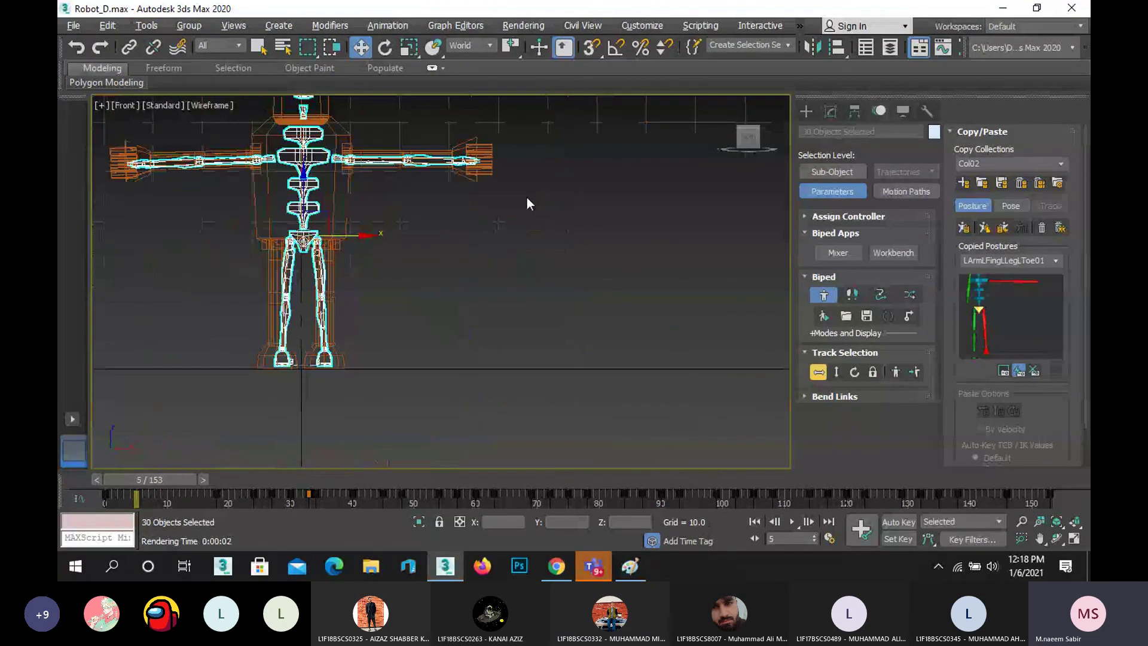
scroll(221, 168, up, 8)
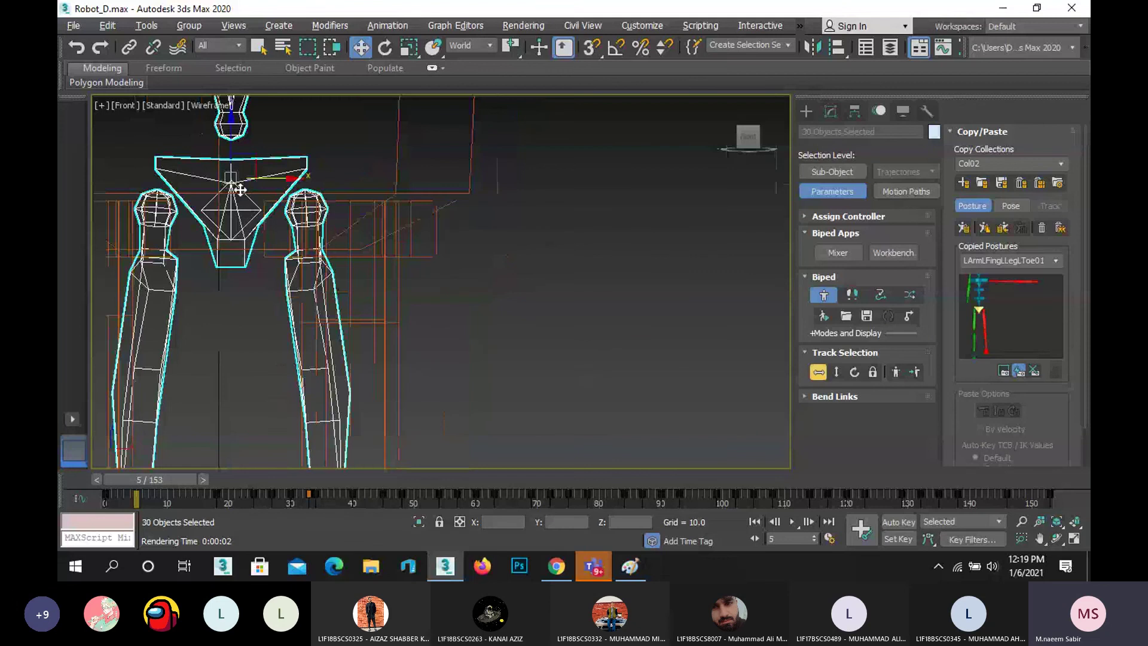
scroll(248, 158, up, 4)
right_click(273, 154)
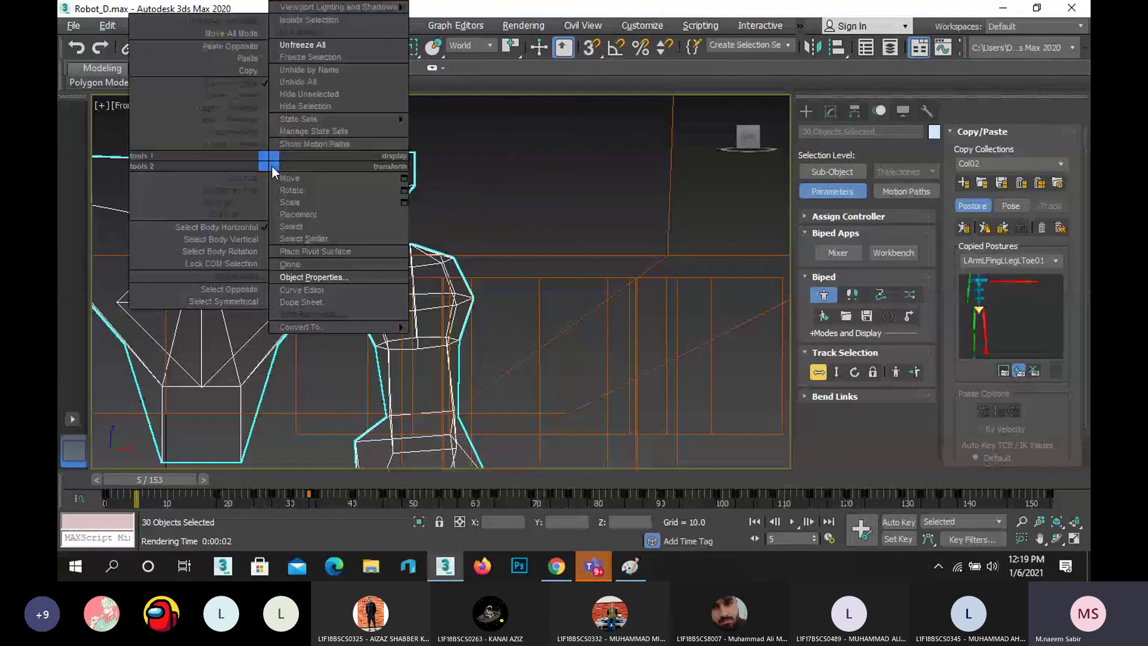
click(326, 269)
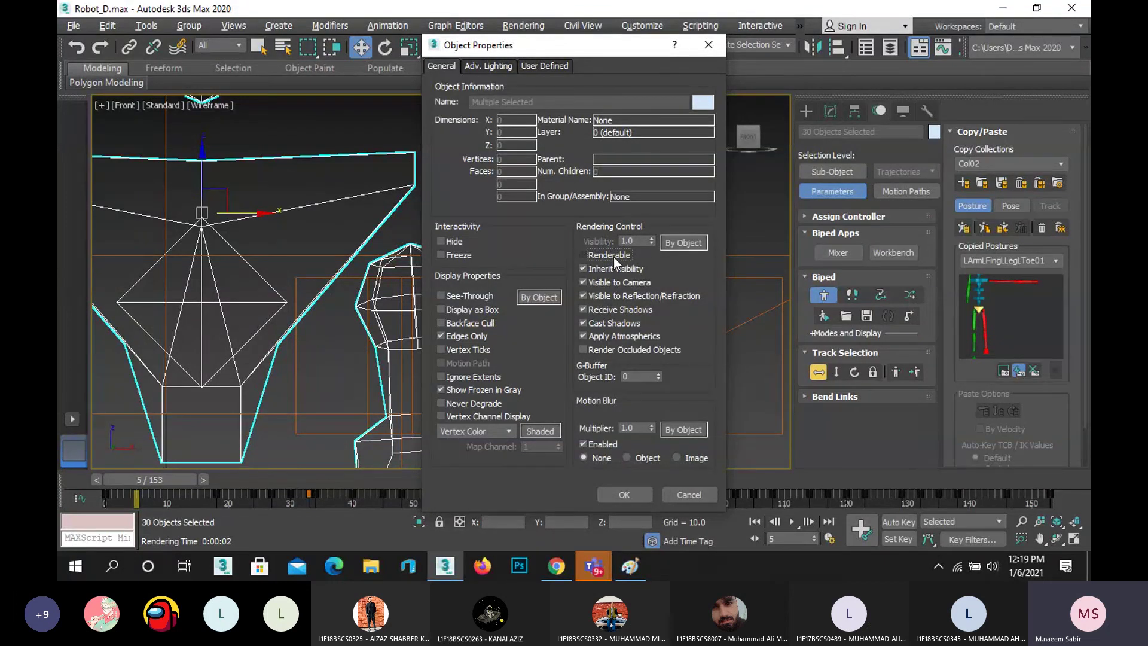
click(613, 257)
click(614, 490)
- Select only the biped's pelvis and leave Figure mode so the character takes its walk pose
scroll(359, 318, down, 10)
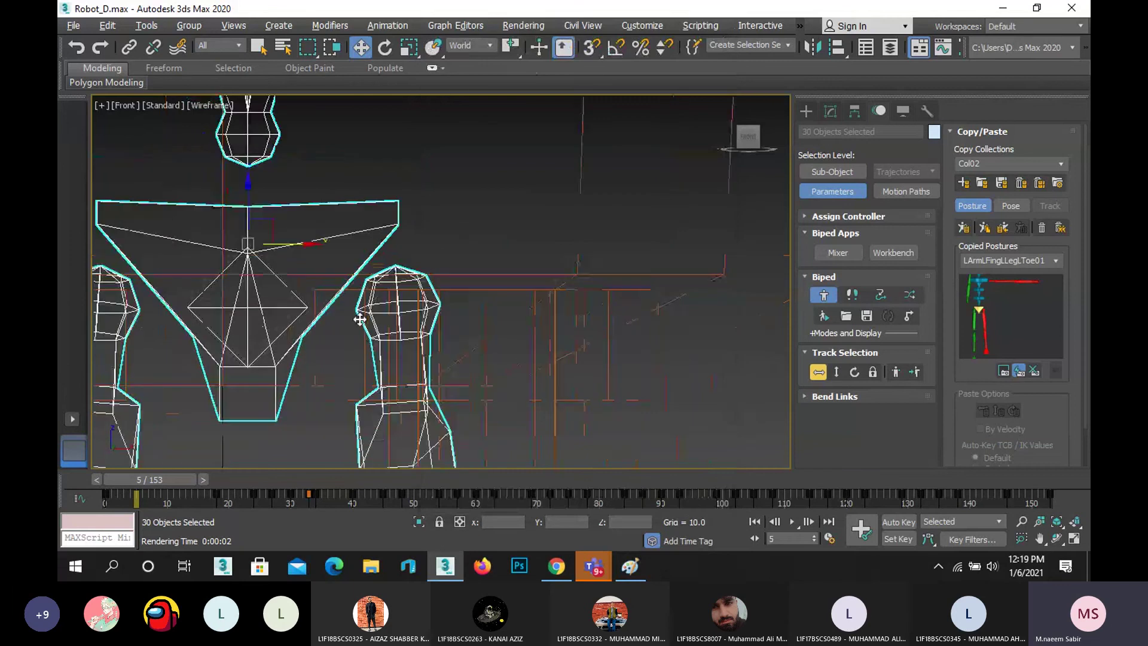
click(722, 423)
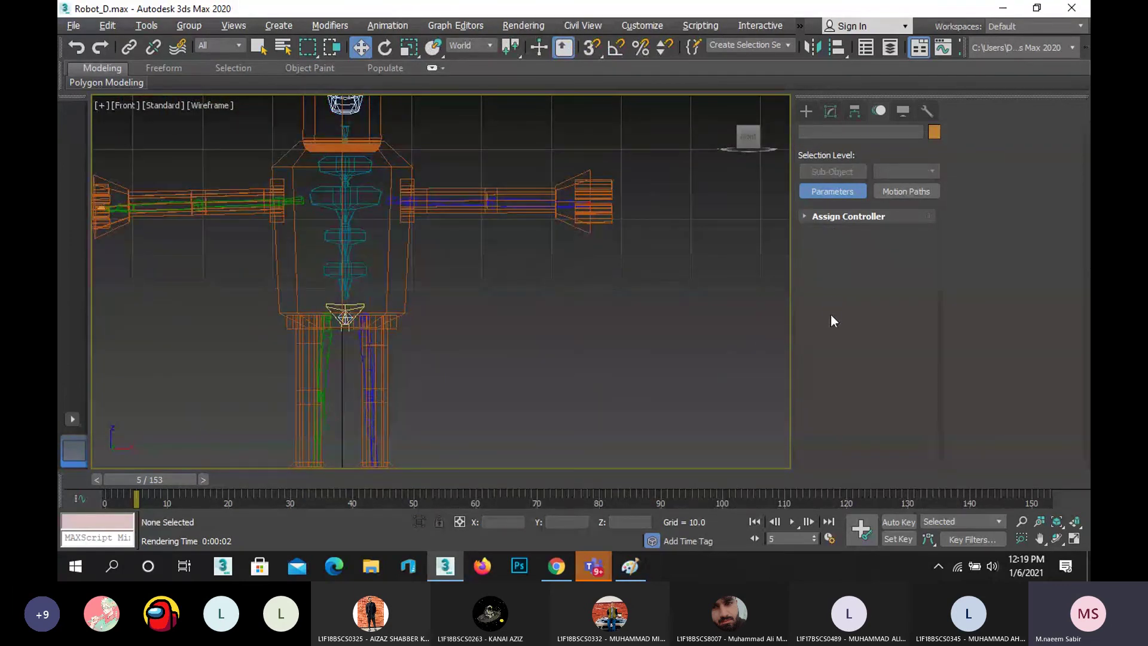
click(366, 301)
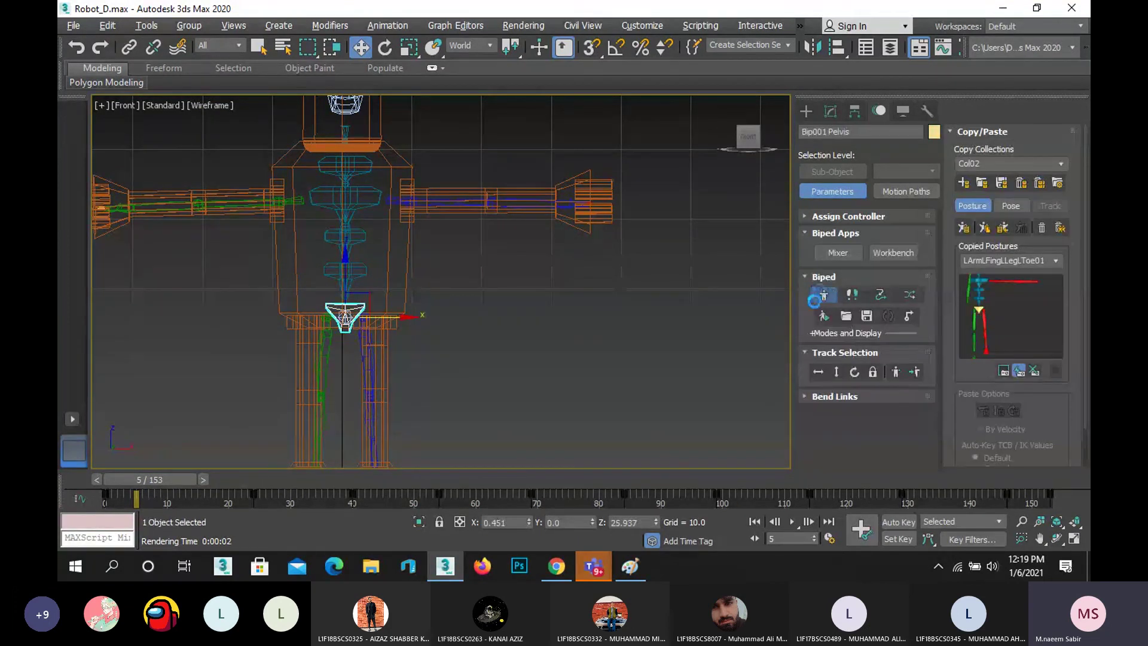
click(820, 296)
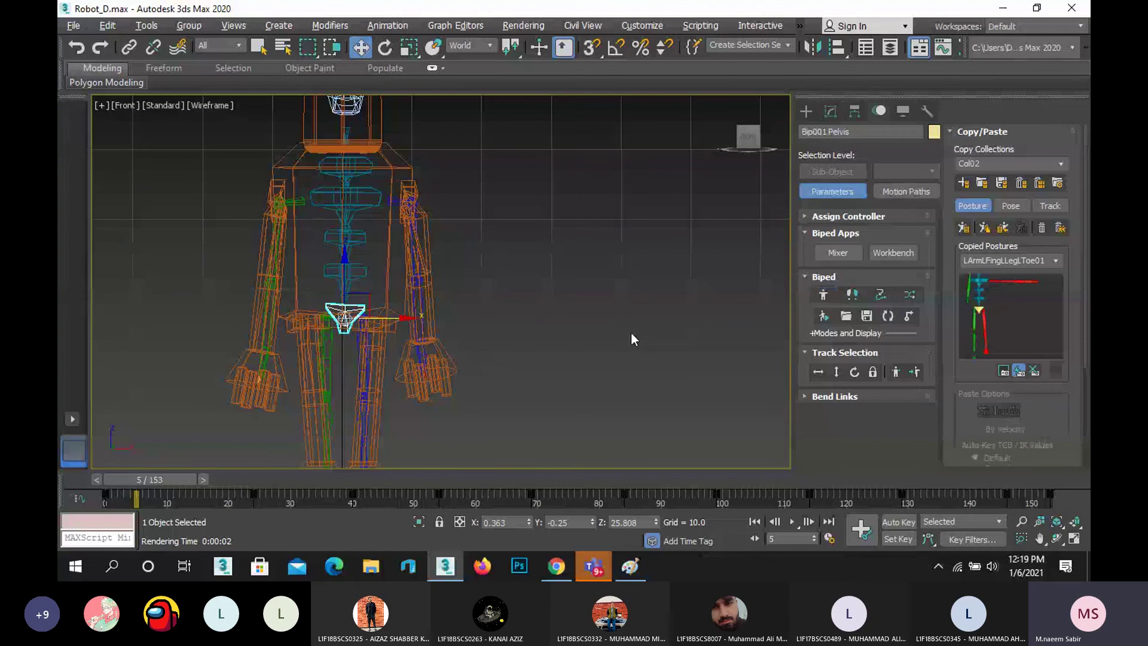
- Show all four viewports and set the Front view to Default Shading
click(1074, 538)
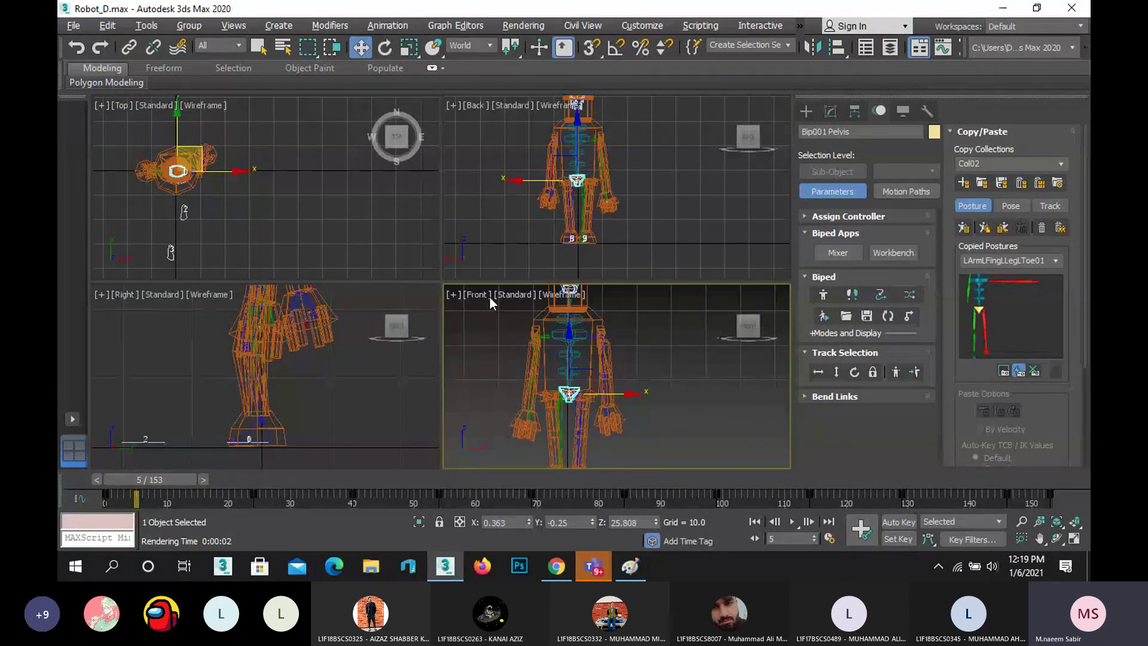
click(561, 296)
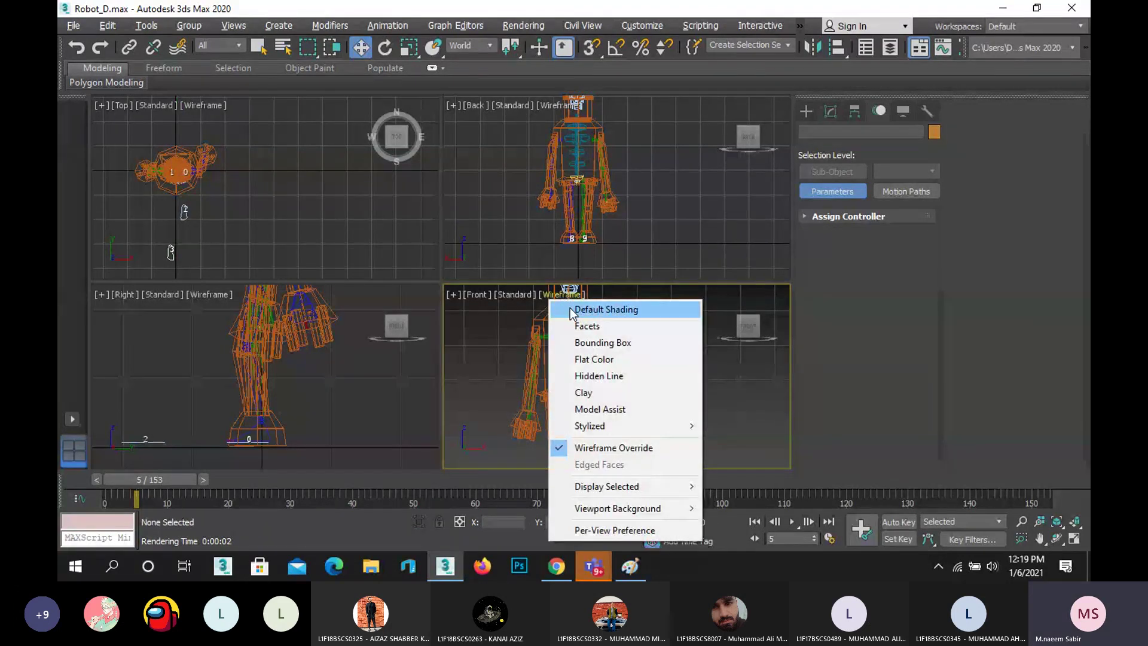
click(569, 310)
scroll(633, 357, down, 5)
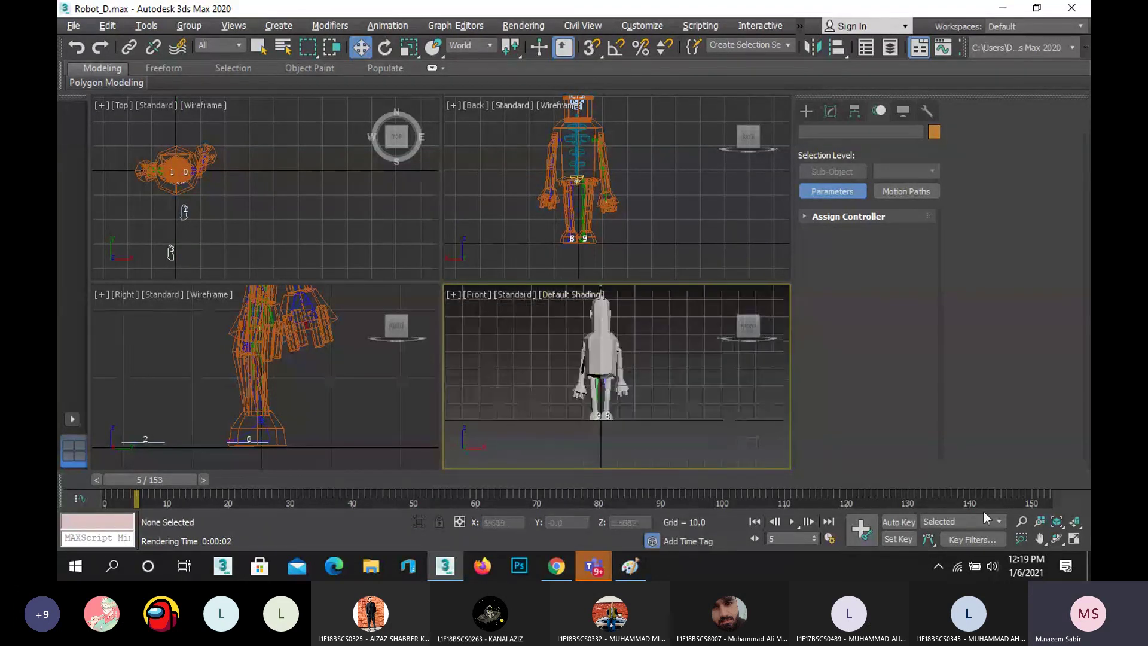
- Maximize the shaded Front viewport and turn it into a Perspective view showing the robot and its footsteps at an angle
click(1074, 538)
click(1057, 538)
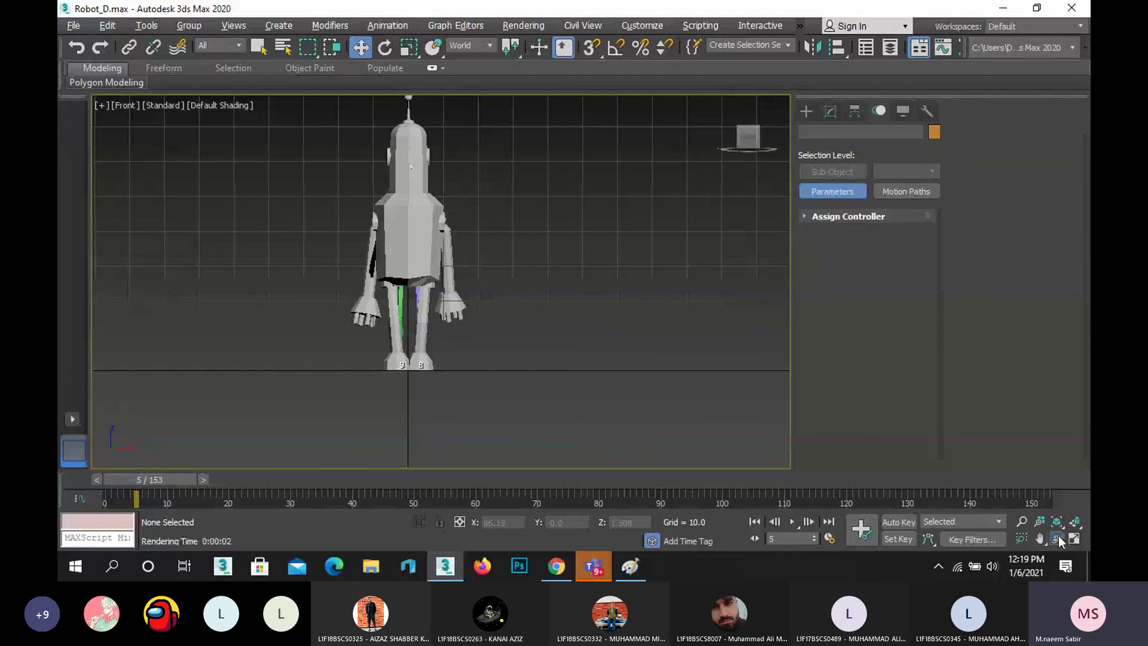
drag(491, 287, 521, 305)
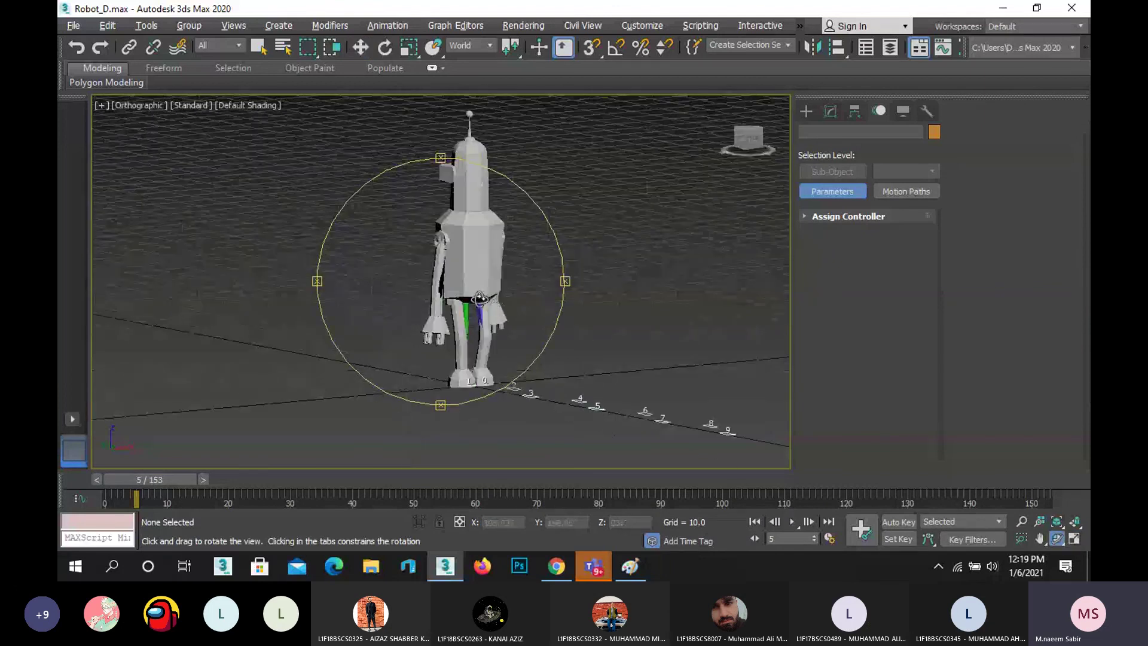
key(p)
middle_drag(418, 295, 400, 318)
scroll(379, 280, down, 3)
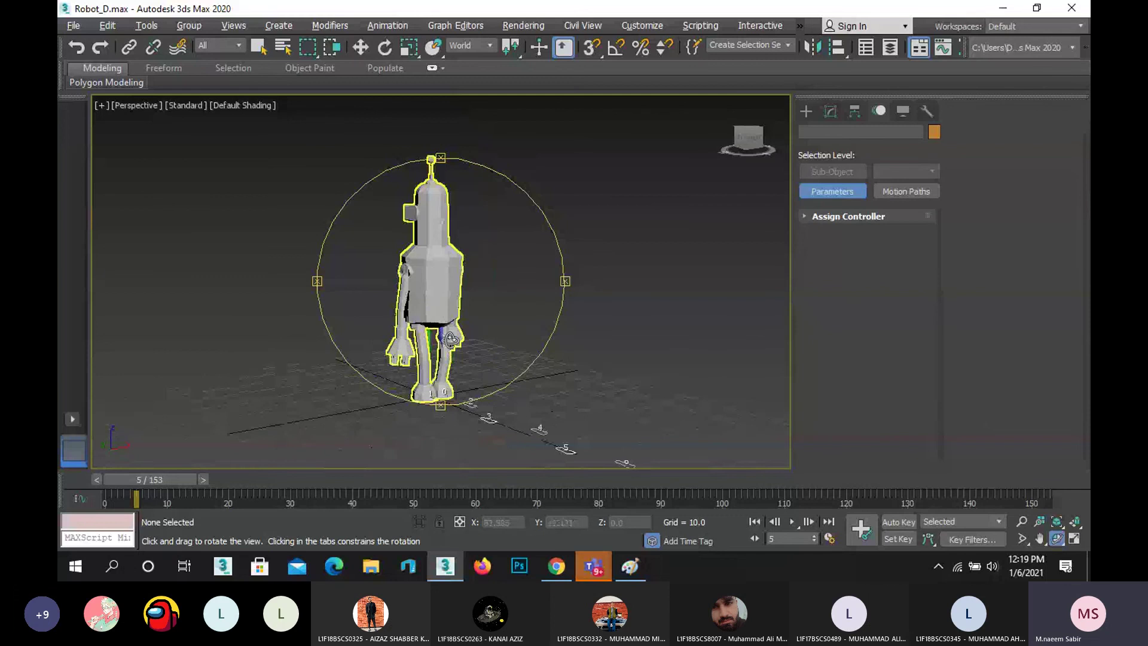
mouse_move(442, 340)
mouse_down()
mouse_move(391, 336)
mouse_move(674, 335)
mouse_move(442, 337)
mouse_up()
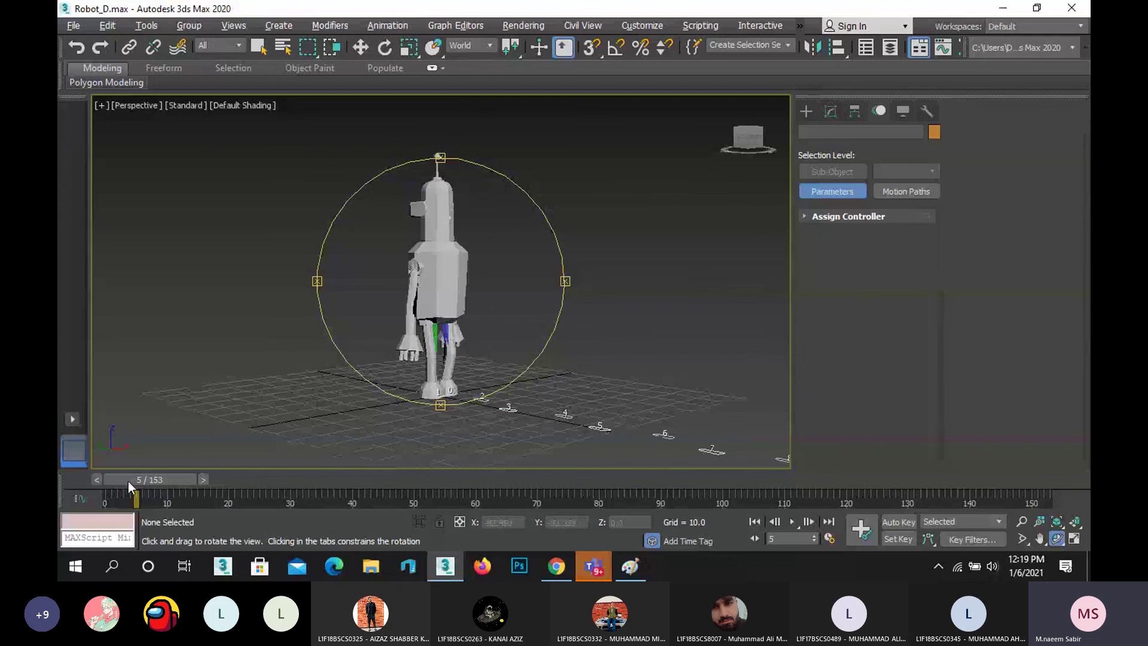
- Scrub the walk animation from frame 0 to 39 and back to 0, examining the skinned robot from several angles
drag(128, 481, 107, 513)
key(ctrl+r)
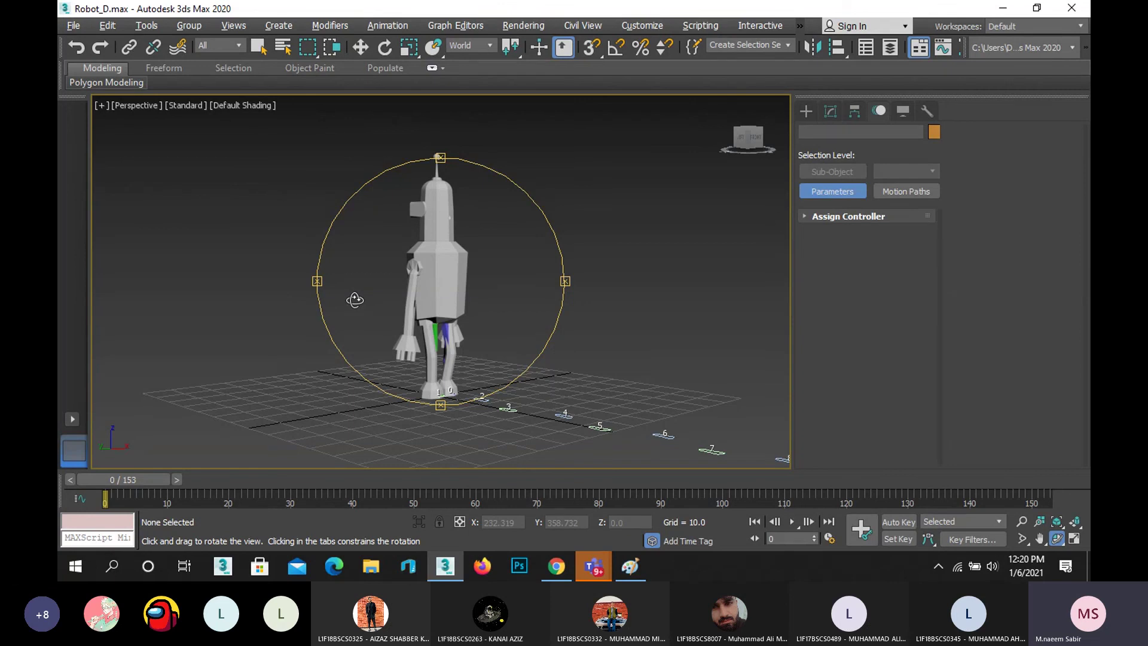
drag(490, 296, 469, 314)
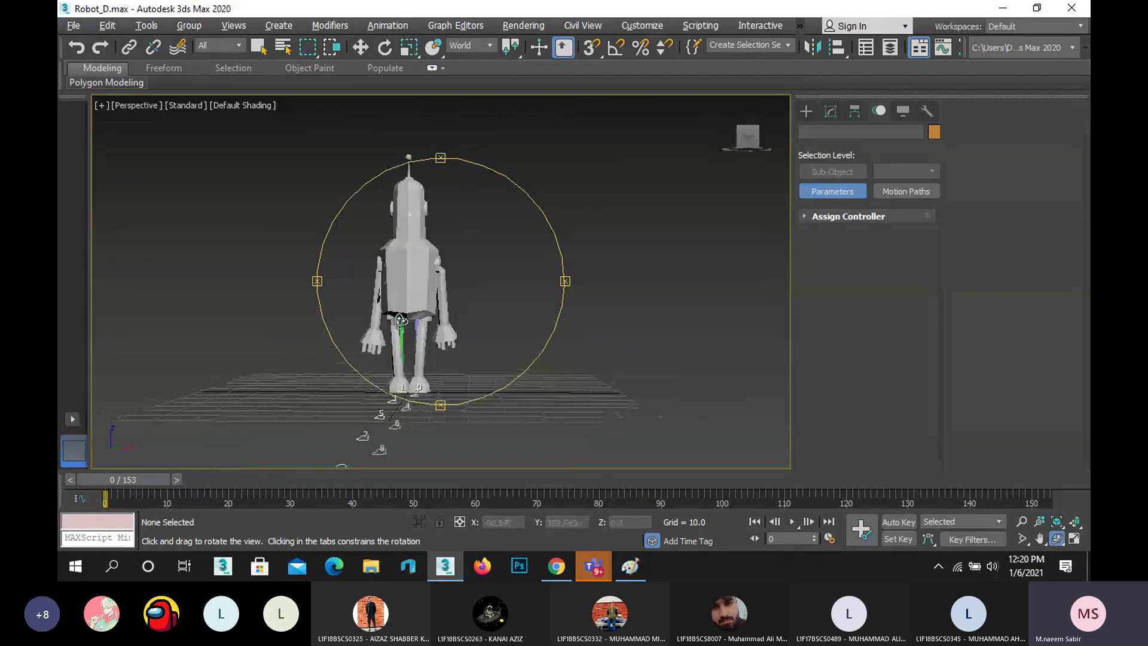
scroll(398, 321, up, 3)
drag(128, 484, 351, 481)
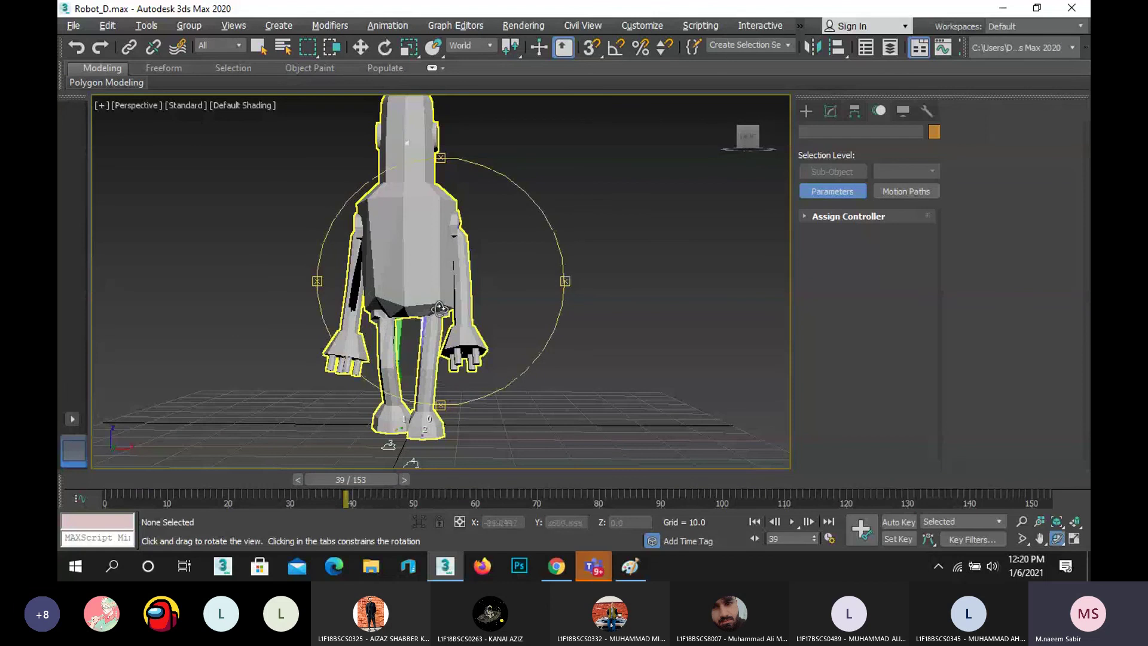
drag(351, 481, 88, 502)
key(ctrl+r)
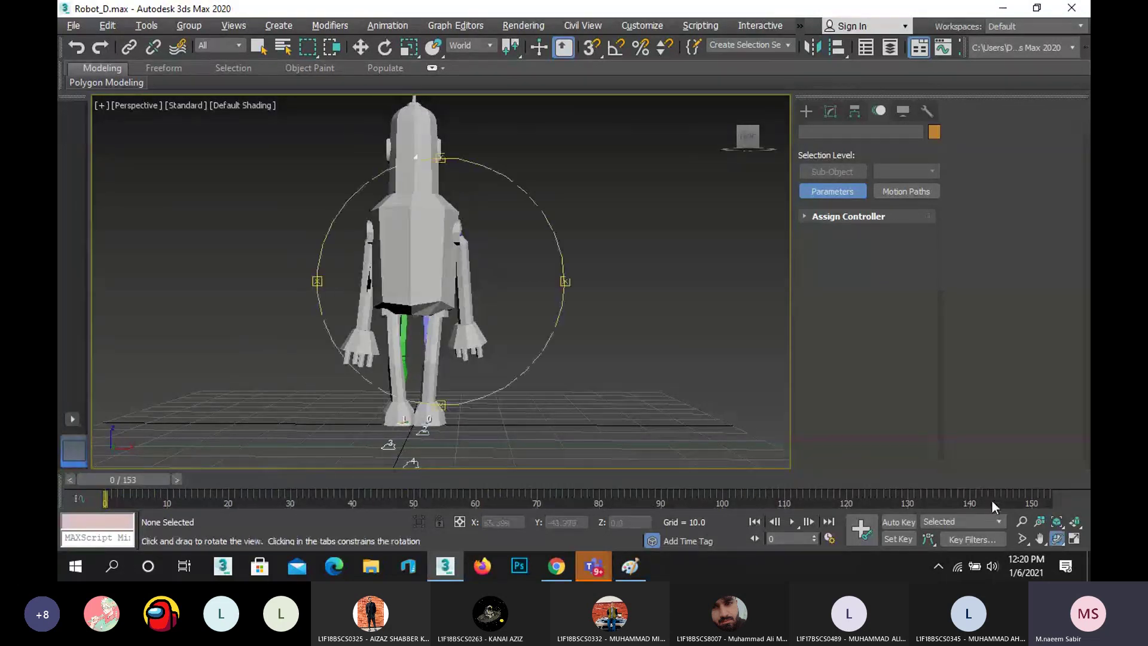
drag(420, 254, 246, 300)
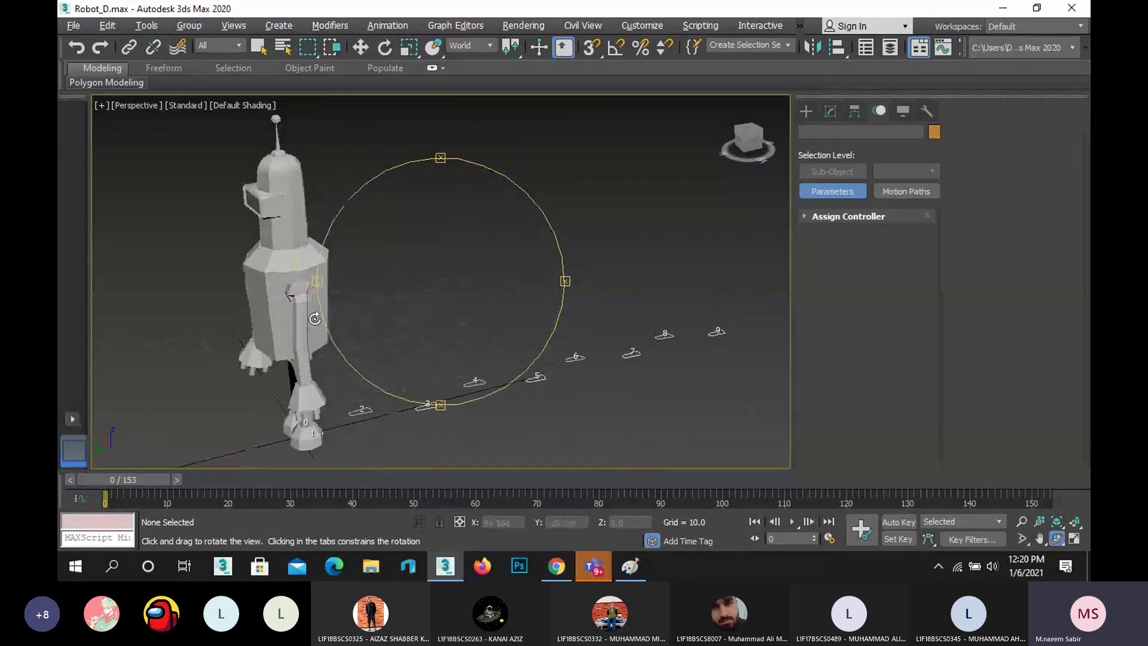
drag(415, 299, 415, 269)
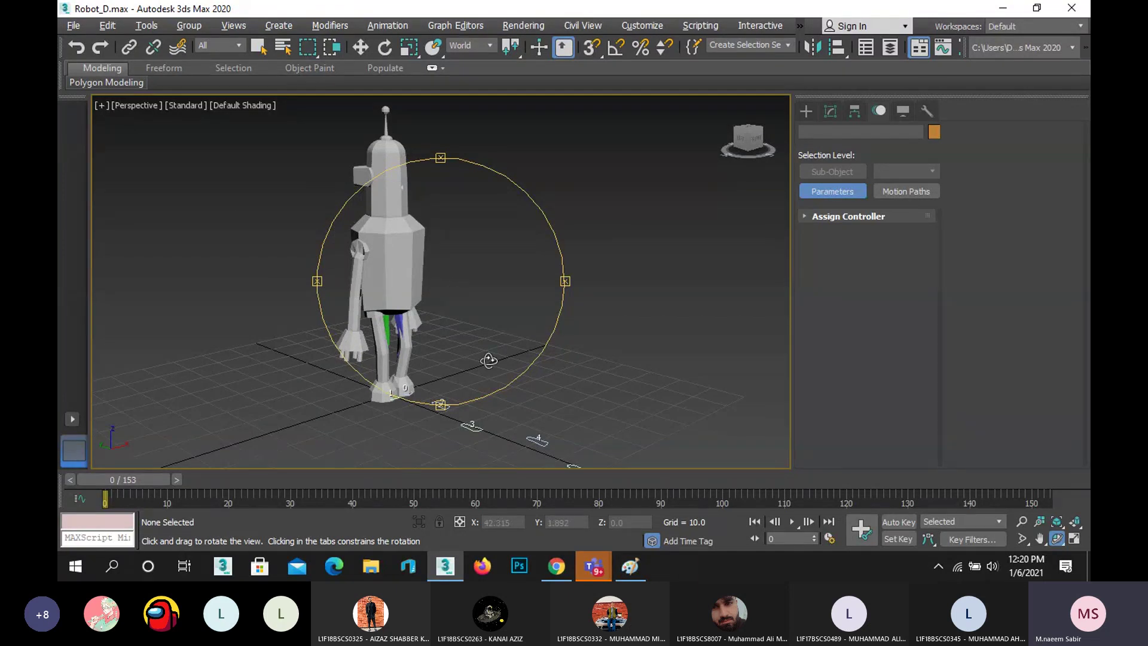
- Switch to the Teams meeting window and stop the meeting recording
click(593, 566)
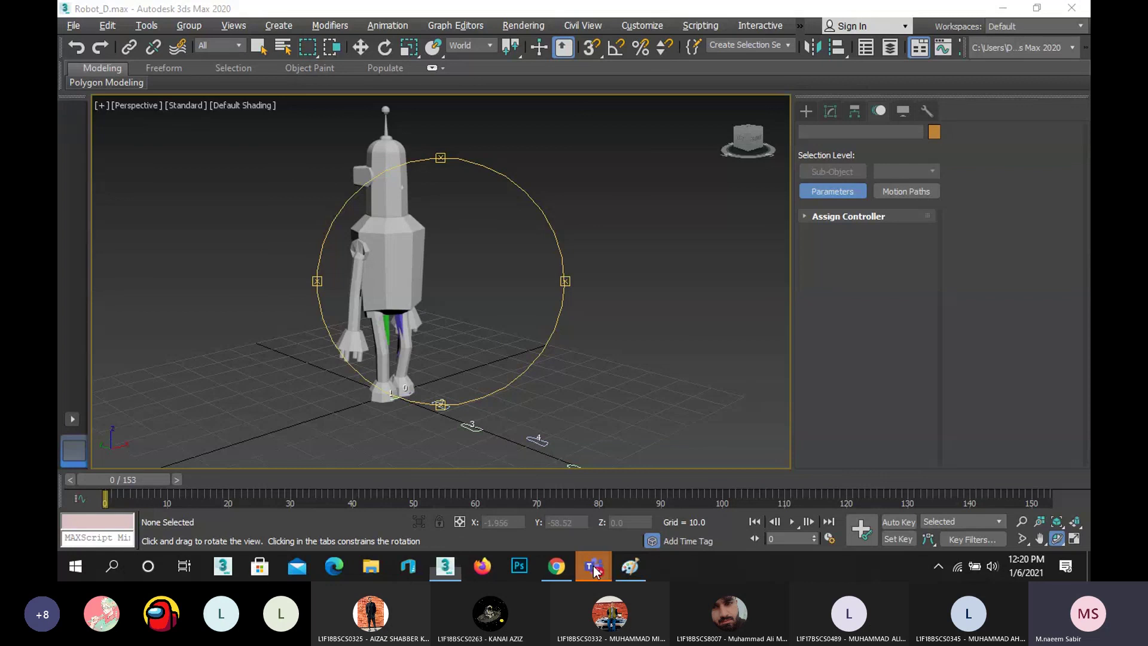
click(564, 437)
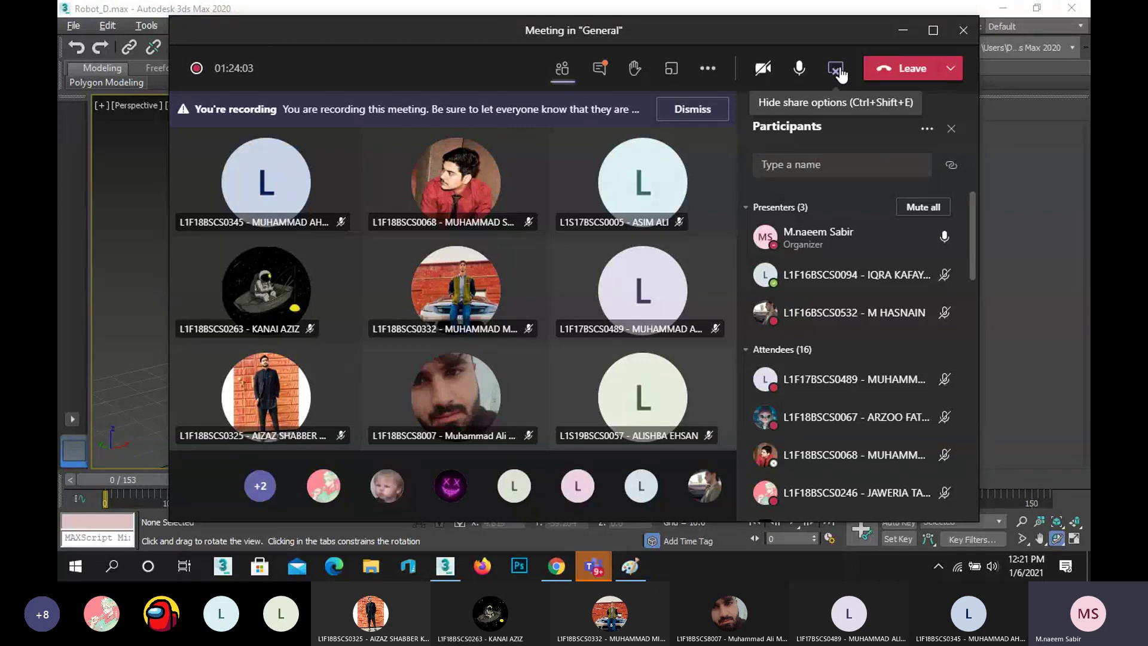
click(708, 69)
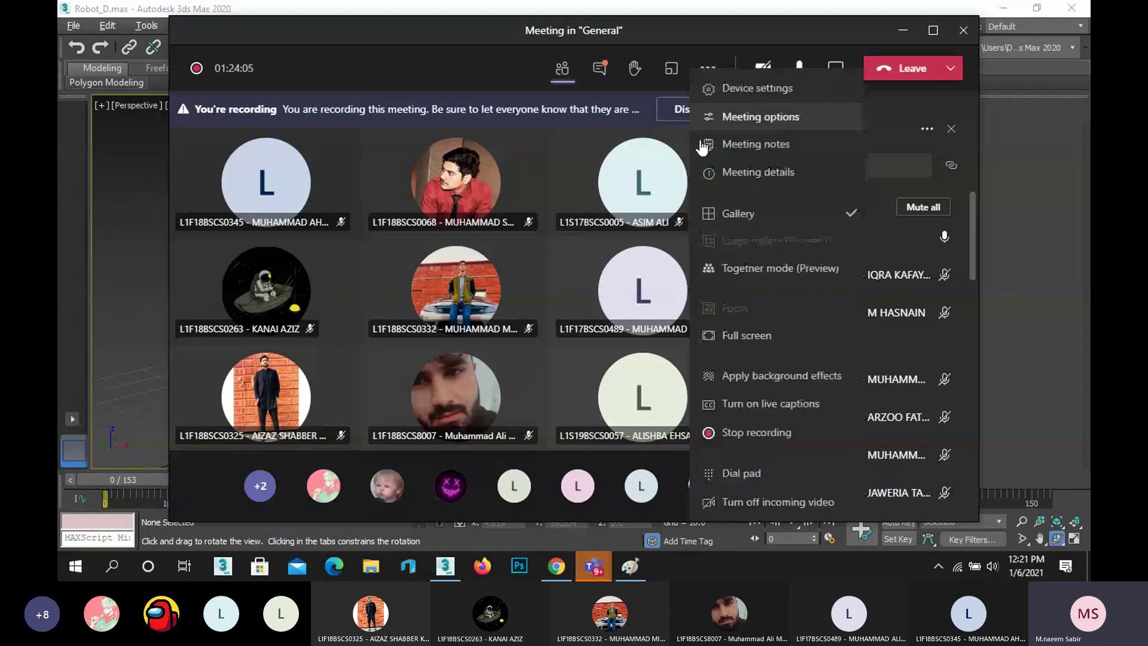
click(744, 432)
click(655, 305)
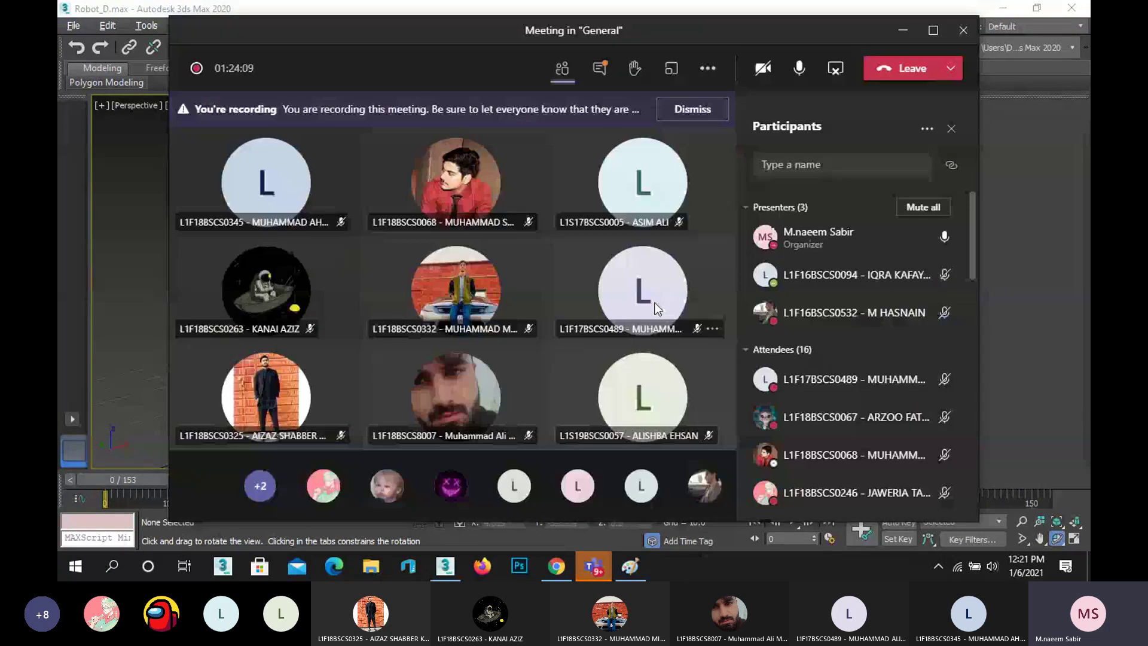